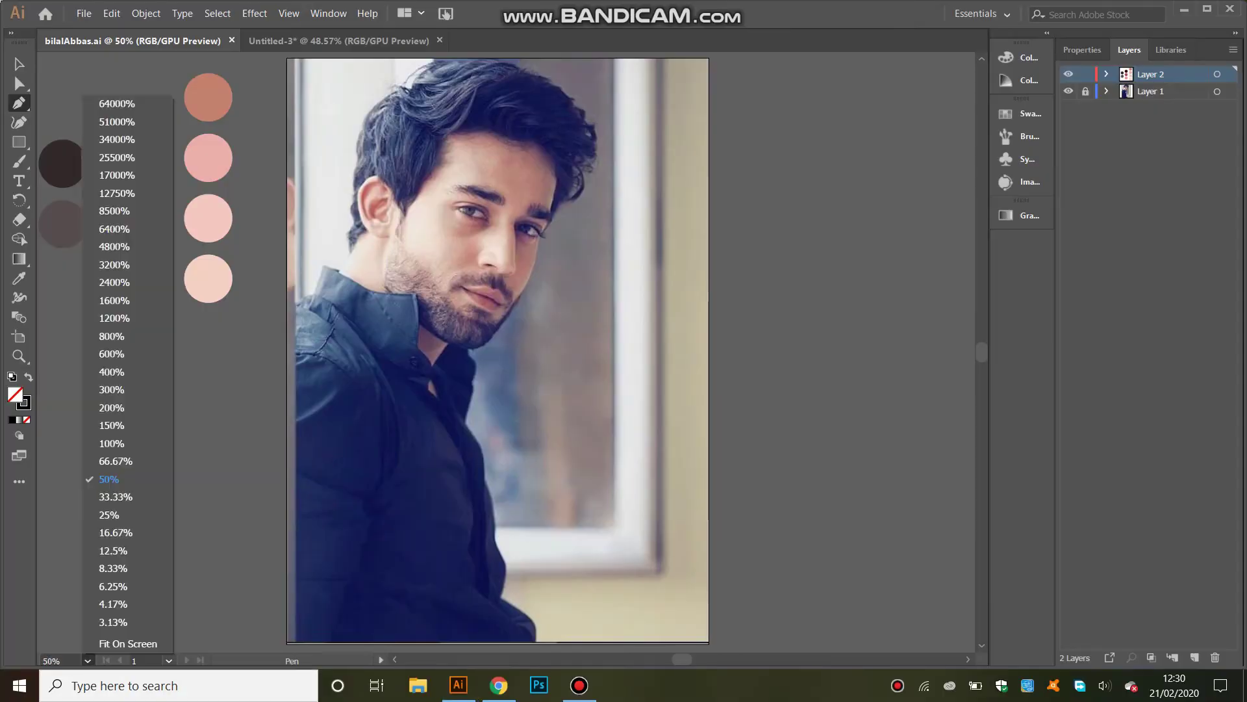
- At 100% zoom, trace the hair from the forehead hairline, over the top and down the left edge
{"action": "key", "text": "ctrl+1"}
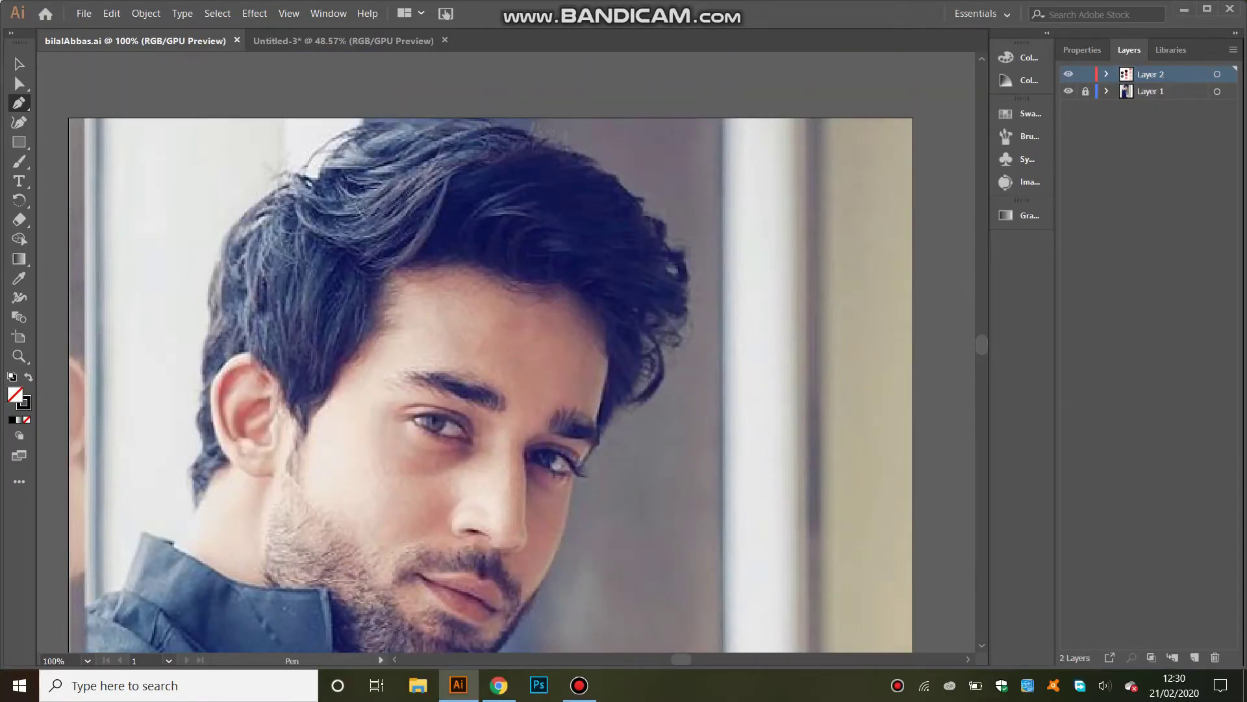
{"action": "left_click_drag", "start_coordinate": [389, 280], "coordinate": [482, 261]}
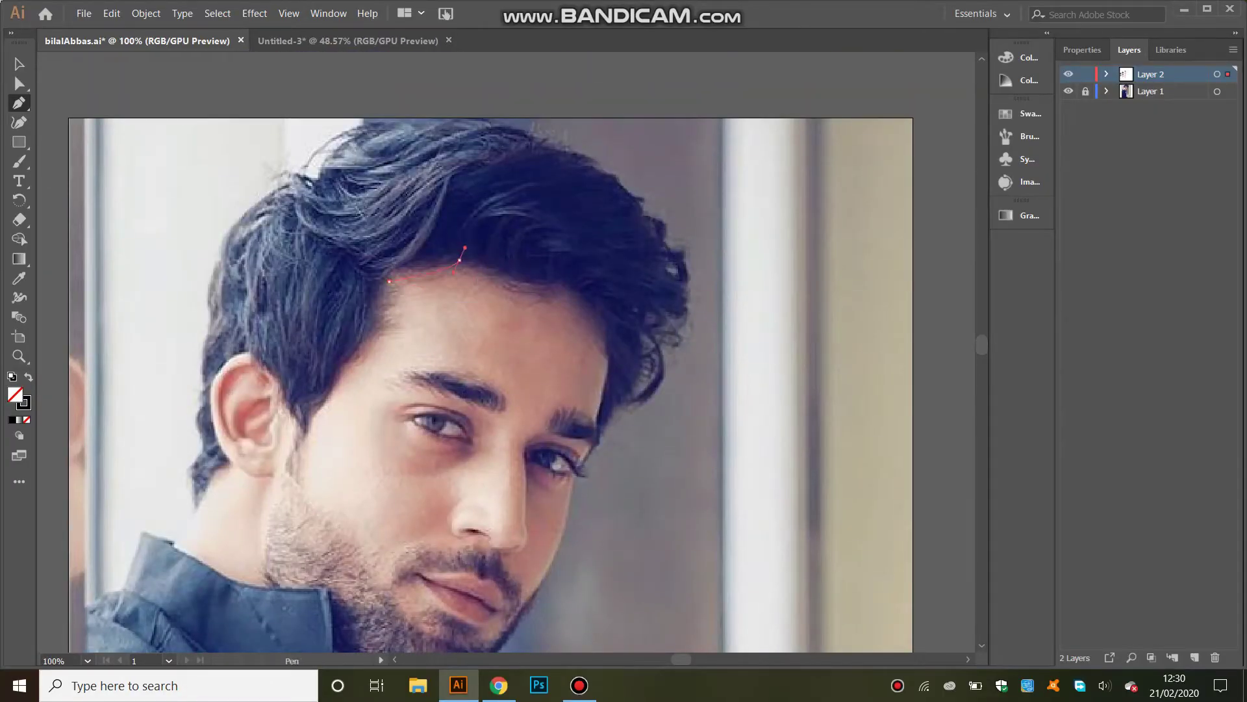
{"action": "mouse_move", "coordinate": [561, 286]}
{"action": "left_mouse_down"}
{"action": "mouse_move", "coordinate": [604, 339]}
{"action": "mouse_move", "coordinate": [630, 330]}
{"action": "left_mouse_up"}
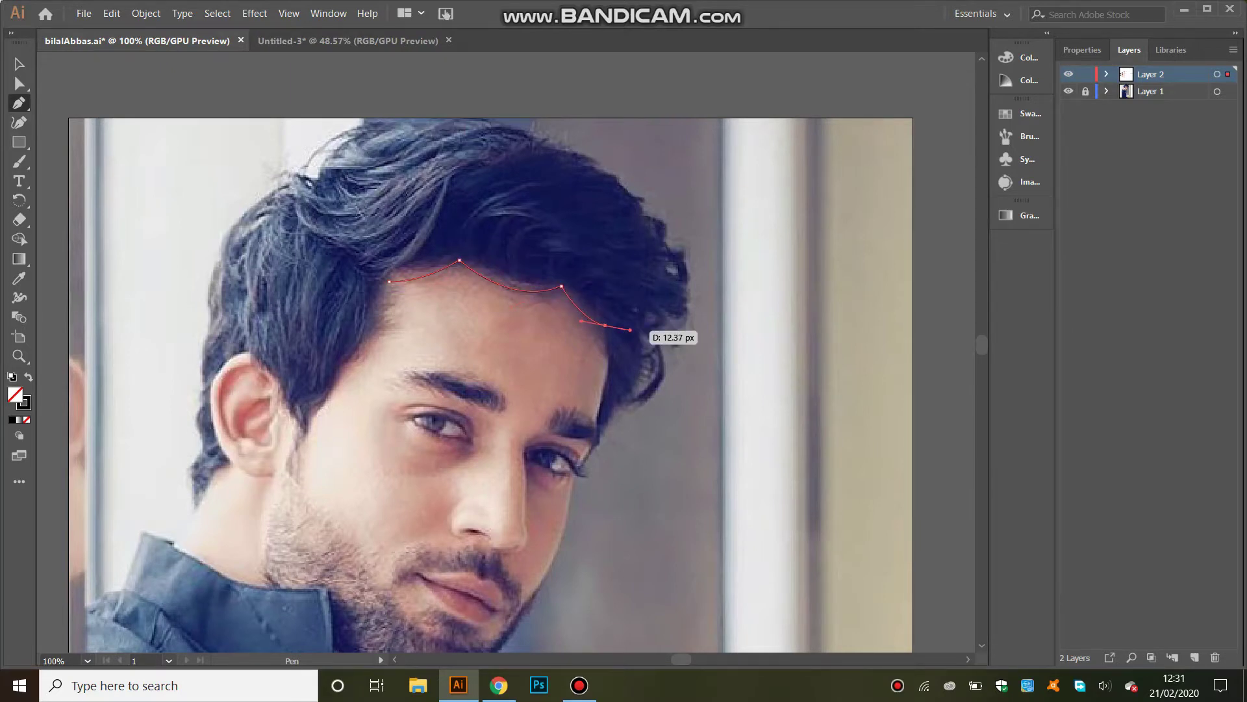
{"action": "left_click", "coordinate": [606, 391]}
{"action": "mouse_move", "coordinate": [598, 429]}
{"action": "left_mouse_down"}
{"action": "mouse_move", "coordinate": [630, 399]}
{"action": "mouse_move", "coordinate": [618, 411]}
{"action": "mouse_move", "coordinate": [626, 381]}
{"action": "mouse_move", "coordinate": [678, 389]}
{"action": "left_mouse_up"}
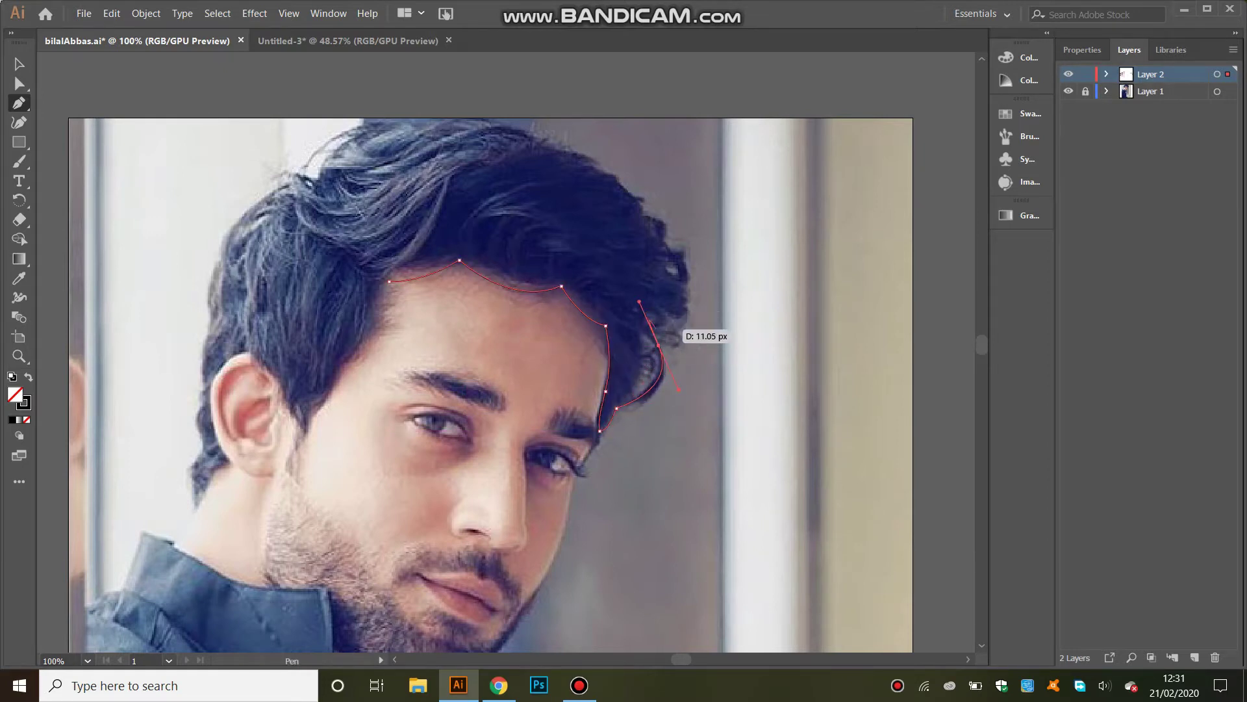
{"action": "mouse_move", "coordinate": [674, 317]}
{"action": "left_mouse_down"}
{"action": "mouse_move", "coordinate": [703, 293]}
{"action": "mouse_move", "coordinate": [668, 248]}
{"action": "left_mouse_up"}
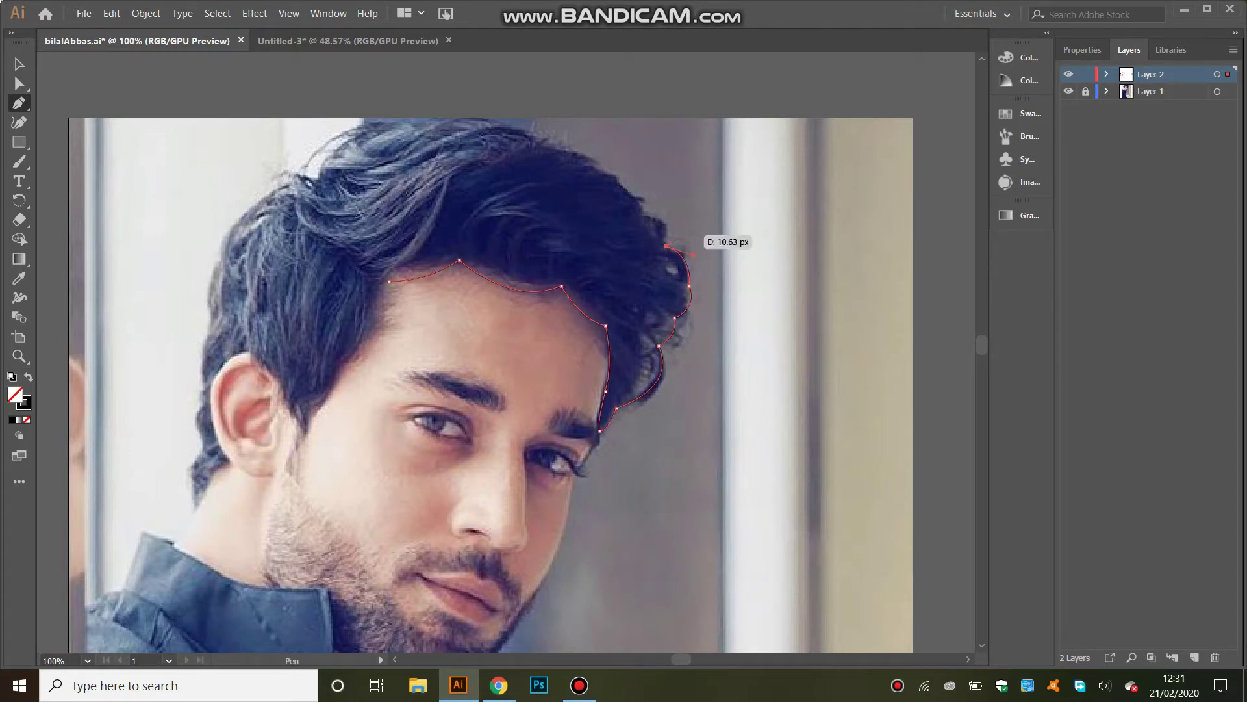
{"action": "mouse_move", "coordinate": [642, 214]}
{"action": "left_mouse_down"}
{"action": "mouse_move", "coordinate": [591, 166]}
{"action": "mouse_move", "coordinate": [447, 109]}
{"action": "left_mouse_up"}
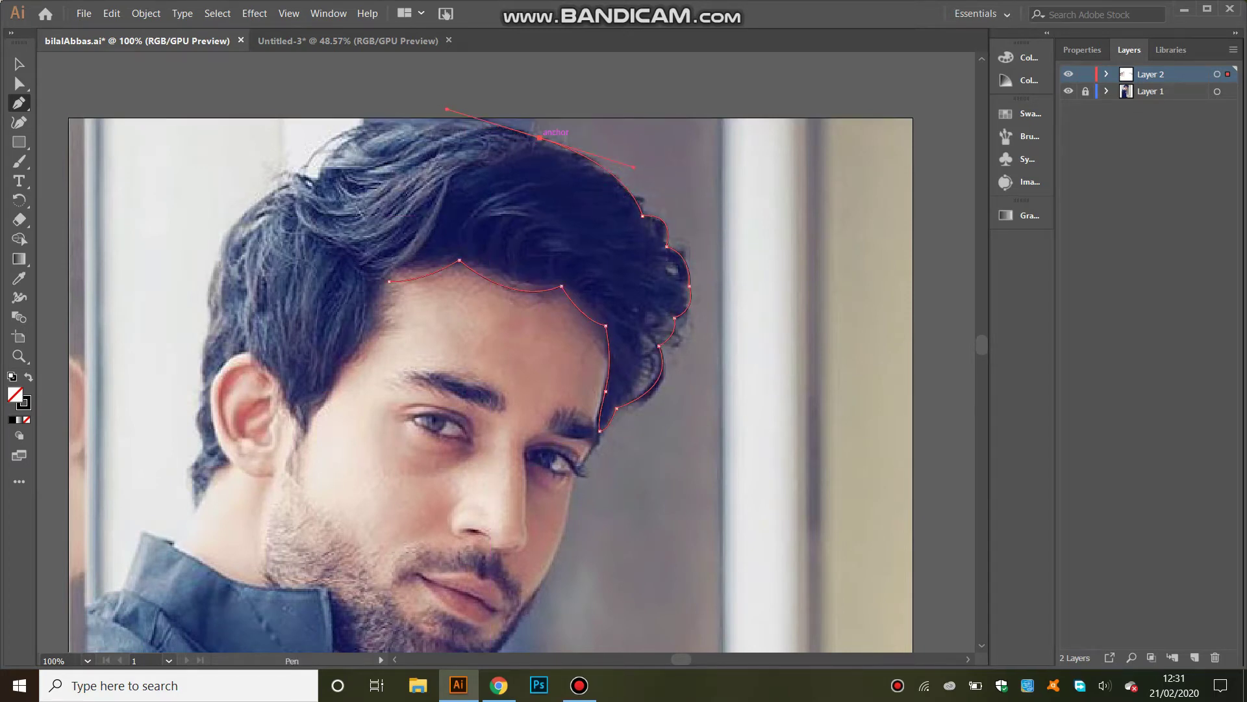
{"action": "left_click", "coordinate": [486, 118]}
{"action": "left_click_drag", "start_coordinate": [315, 176], "coordinate": [323, 184]}
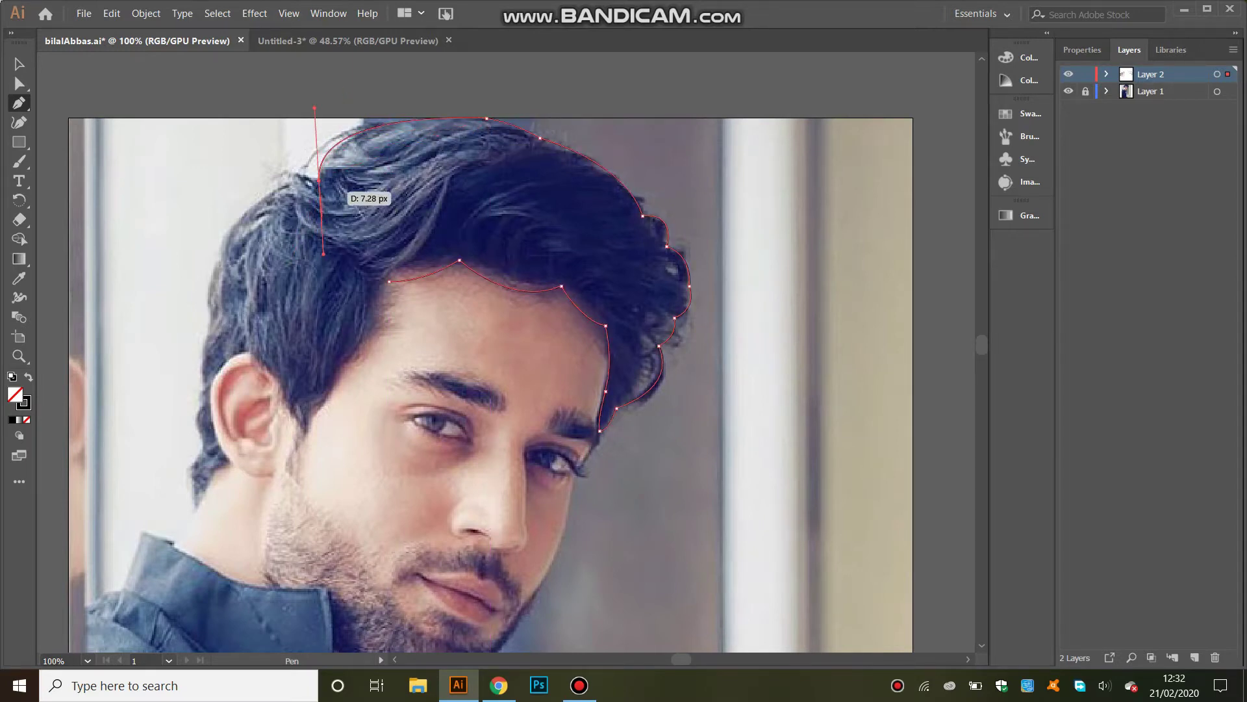
{"action": "left_click_drag", "start_coordinate": [291, 184], "coordinate": [294, 195]}
{"action": "left_click_drag", "start_coordinate": [223, 259], "coordinate": [231, 307]}
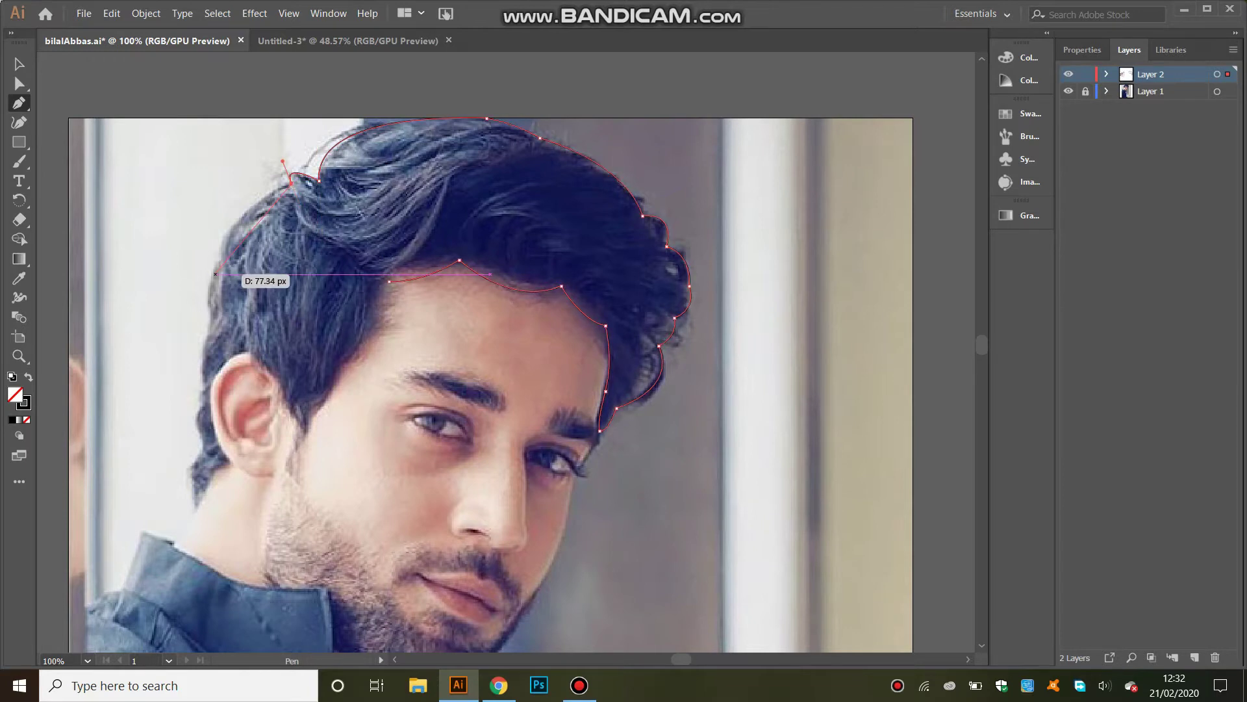
- Continue the hair outline down the sideburn, around the ear, and close it at the forehead
{"action": "left_click", "coordinate": [210, 320]}
{"action": "left_click", "coordinate": [206, 388]}
{"action": "mouse_move", "coordinate": [199, 432]}
{"action": "left_mouse_down"}
{"action": "mouse_move", "coordinate": [210, 455]}
{"action": "mouse_move", "coordinate": [192, 509]}
{"action": "left_mouse_up"}
{"action": "left_click", "coordinate": [195, 510]}
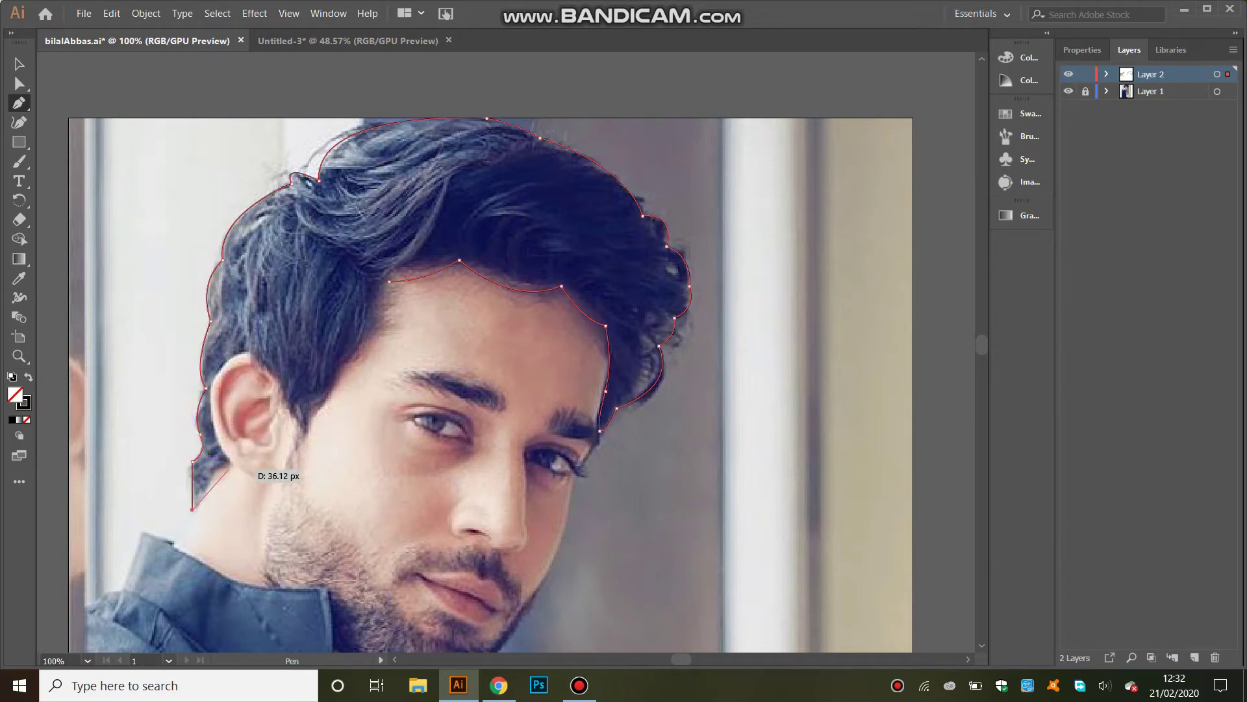
{"action": "left_click_drag", "start_coordinate": [216, 468], "coordinate": [217, 469]}
{"action": "left_click", "coordinate": [217, 469], "text": "ctrl"}
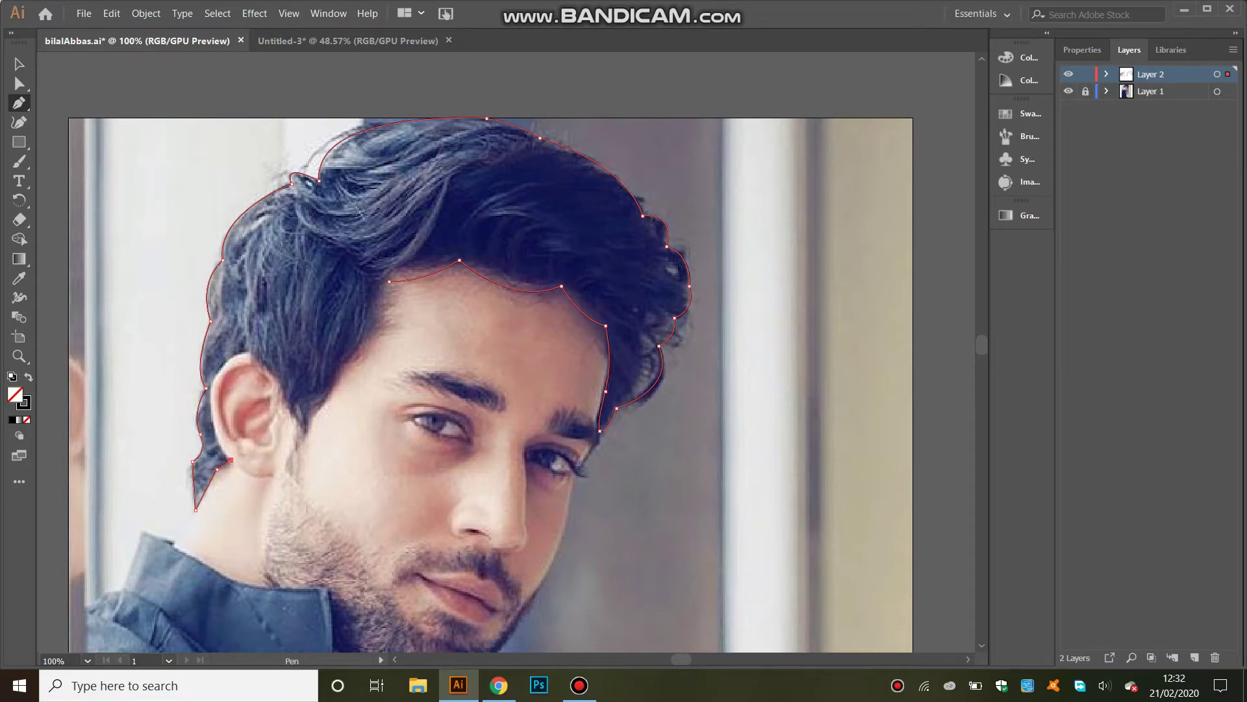
{"action": "left_click_drag", "start_coordinate": [249, 350], "coordinate": [300, 345]}
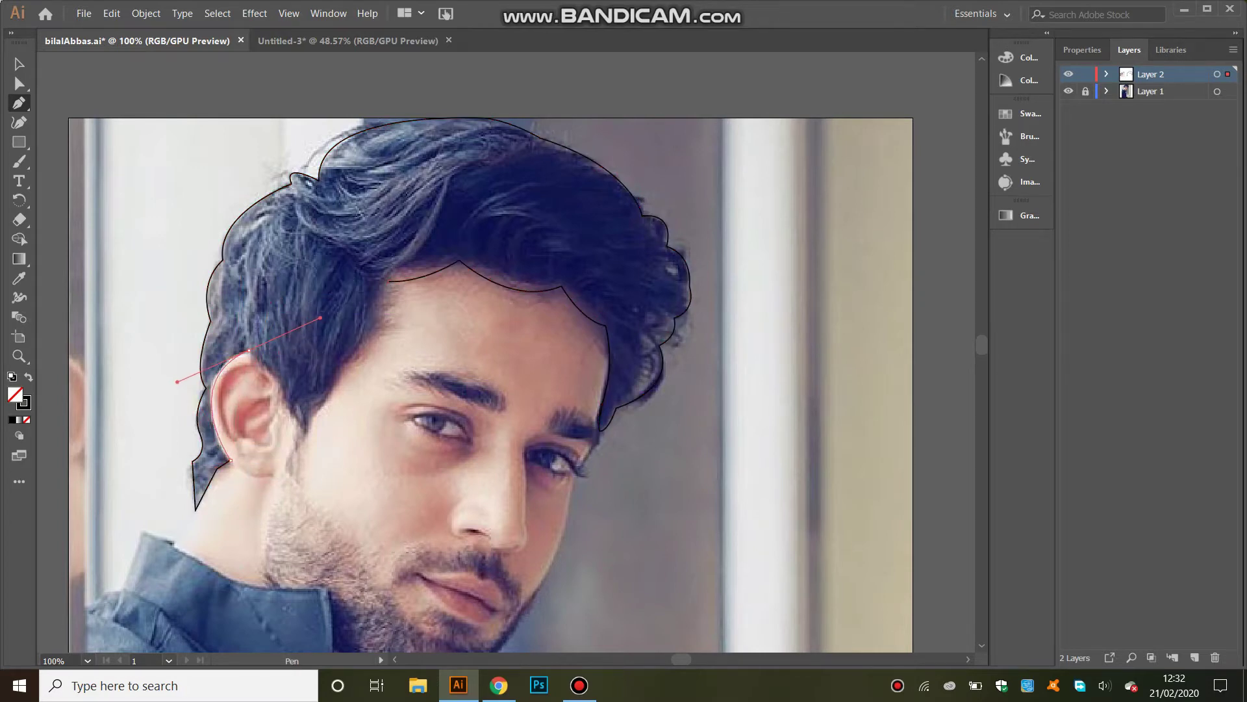
{"action": "left_click", "coordinate": [281, 395]}
{"action": "mouse_move", "coordinate": [283, 416]}
{"action": "left_mouse_down"}
{"action": "mouse_move", "coordinate": [299, 434]}
{"action": "mouse_move", "coordinate": [316, 416]}
{"action": "left_mouse_up"}
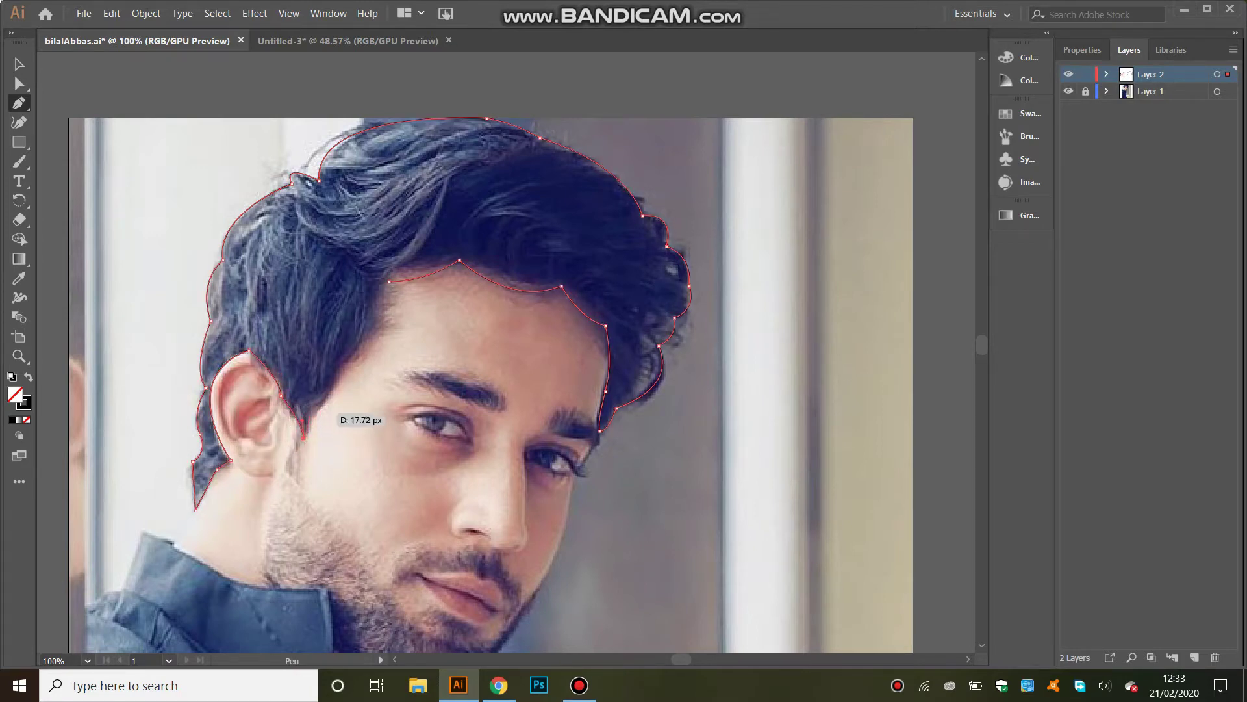
{"action": "left_click_drag", "start_coordinate": [341, 364], "coordinate": [345, 321]}
{"action": "mouse_move", "coordinate": [388, 282]}
{"action": "left_mouse_down"}
{"action": "mouse_move", "coordinate": [416, 306]}
{"action": "mouse_move", "coordinate": [397, 306]}
{"action": "left_mouse_up"}
- Refine the hair anchors to smooth the curve above the ear and along the forehead hairline
{"action": "key", "text": "a"}
{"action": "left_click", "coordinate": [232, 459]}
{"action": "left_click_drag", "start_coordinate": [174, 377], "coordinate": [285, 387]}
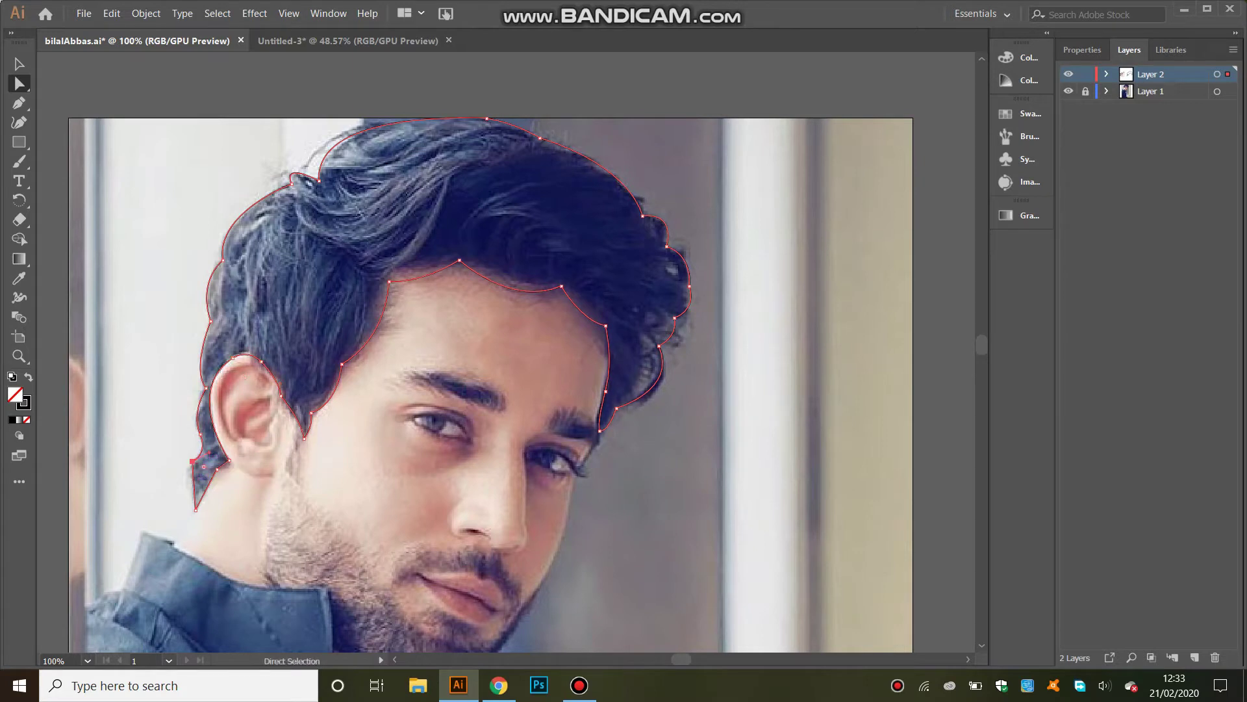
{"action": "left_click", "coordinate": [389, 282]}
{"action": "left_click_drag", "start_coordinate": [459, 260], "coordinate": [476, 273]}
{"action": "left_click_drag", "start_coordinate": [562, 287], "coordinate": [540, 290]}
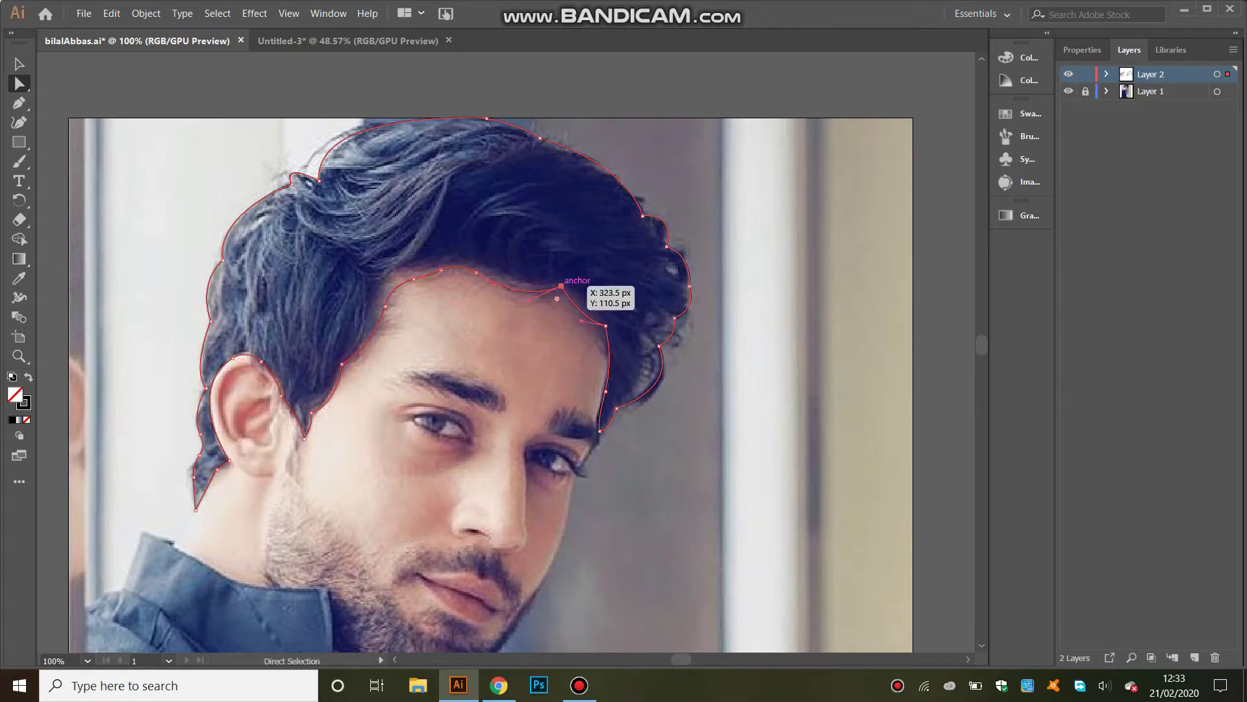
- Deselect the hair outline and begin a new path at the left eyebrow's outer end
{"action": "key", "text": "ctrl+shift+a"}
{"action": "left_click", "coordinate": [305, 406]}
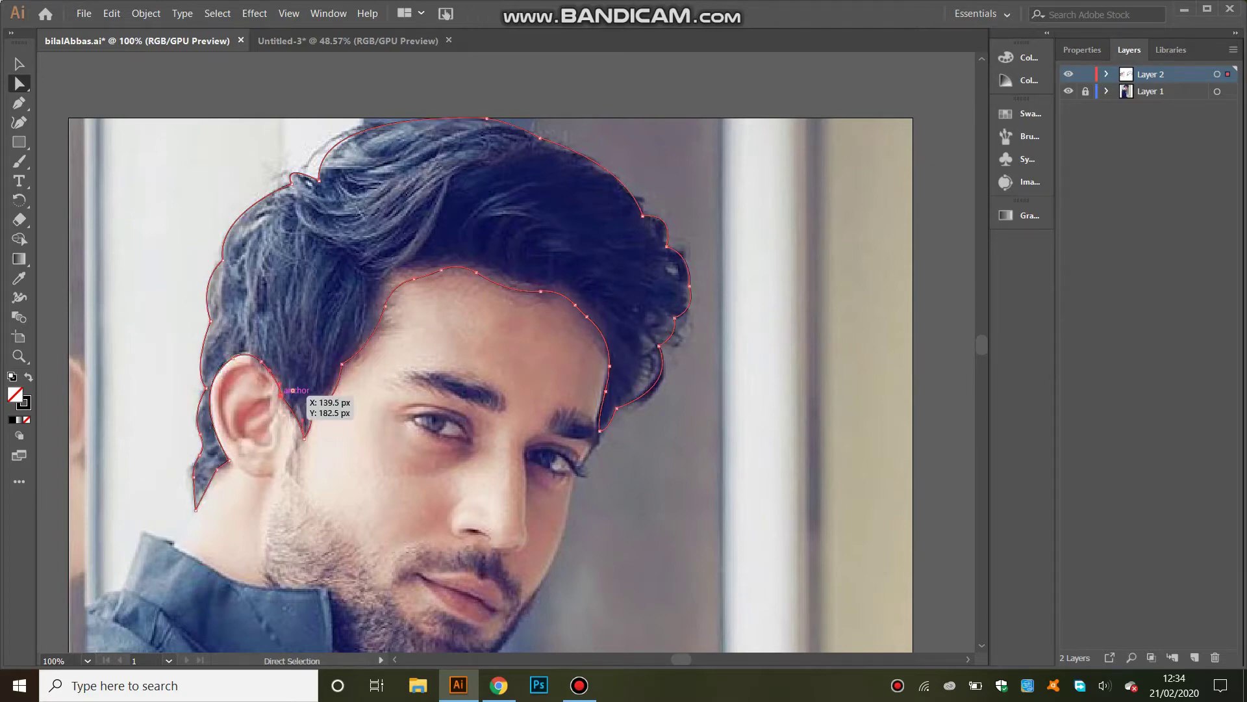
{"action": "key", "text": "ctrl+shift+a"}
{"action": "key", "text": "p"}
{"action": "scroll", "coordinate": [490, 288], "scroll_direction": "down", "scroll_amount": 1}
{"action": "scroll", "coordinate": [490, 288], "scroll_direction": "down", "scroll_amount": 2}
{"action": "left_click", "coordinate": [384, 298]}
- Close the left eyebrow outline and tighten the curve at its inner tip
{"action": "left_click_drag", "start_coordinate": [503, 312], "coordinate": [525, 329]}
{"action": "left_click_drag", "start_coordinate": [569, 369], "coordinate": [521, 314]}
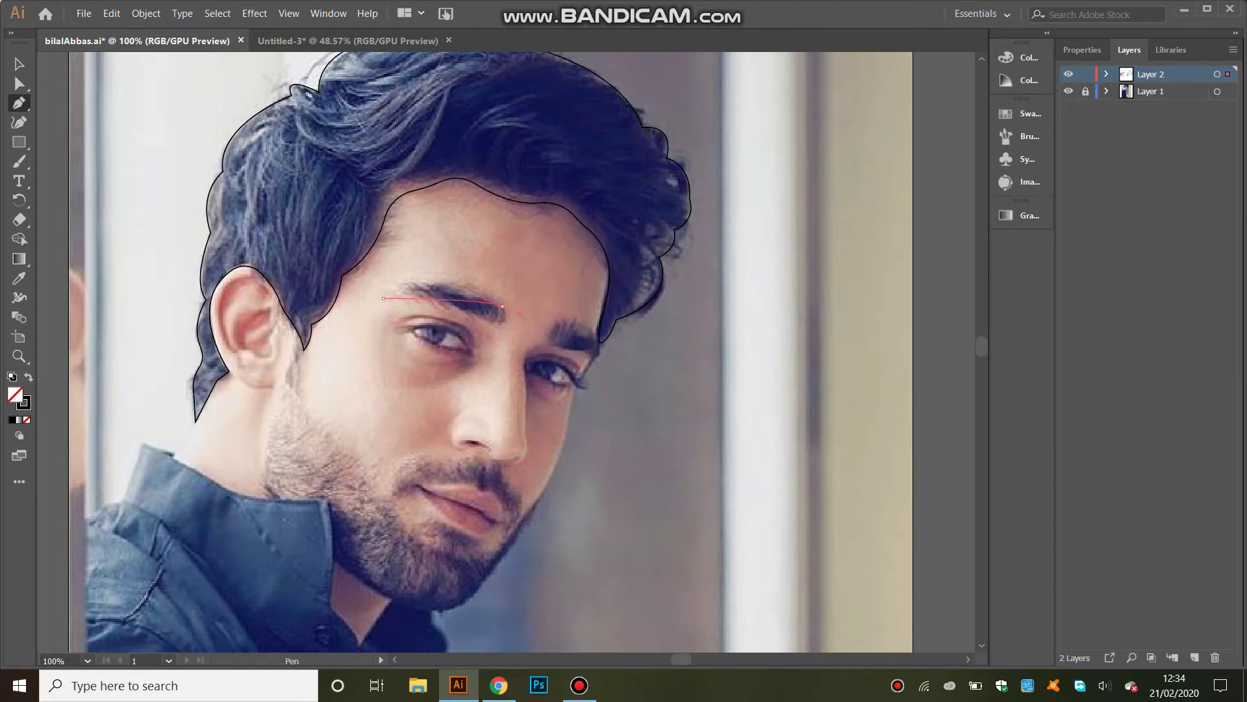
{"action": "left_click_drag", "start_coordinate": [570, 362], "coordinate": [580, 361]}
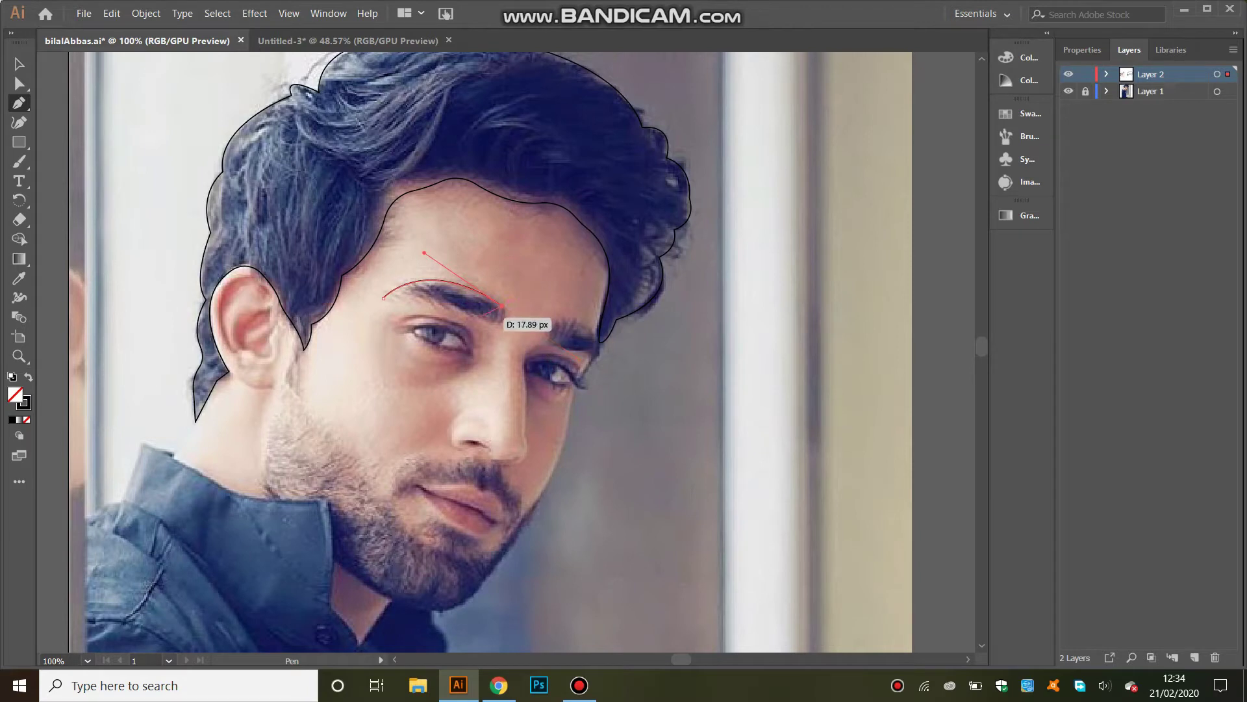
{"action": "left_click_drag", "start_coordinate": [479, 320], "coordinate": [436, 303]}
{"action": "left_click", "coordinate": [384, 298]}
{"action": "key", "text": "a"}
{"action": "left_click_drag", "start_coordinate": [522, 335], "coordinate": [505, 329]}
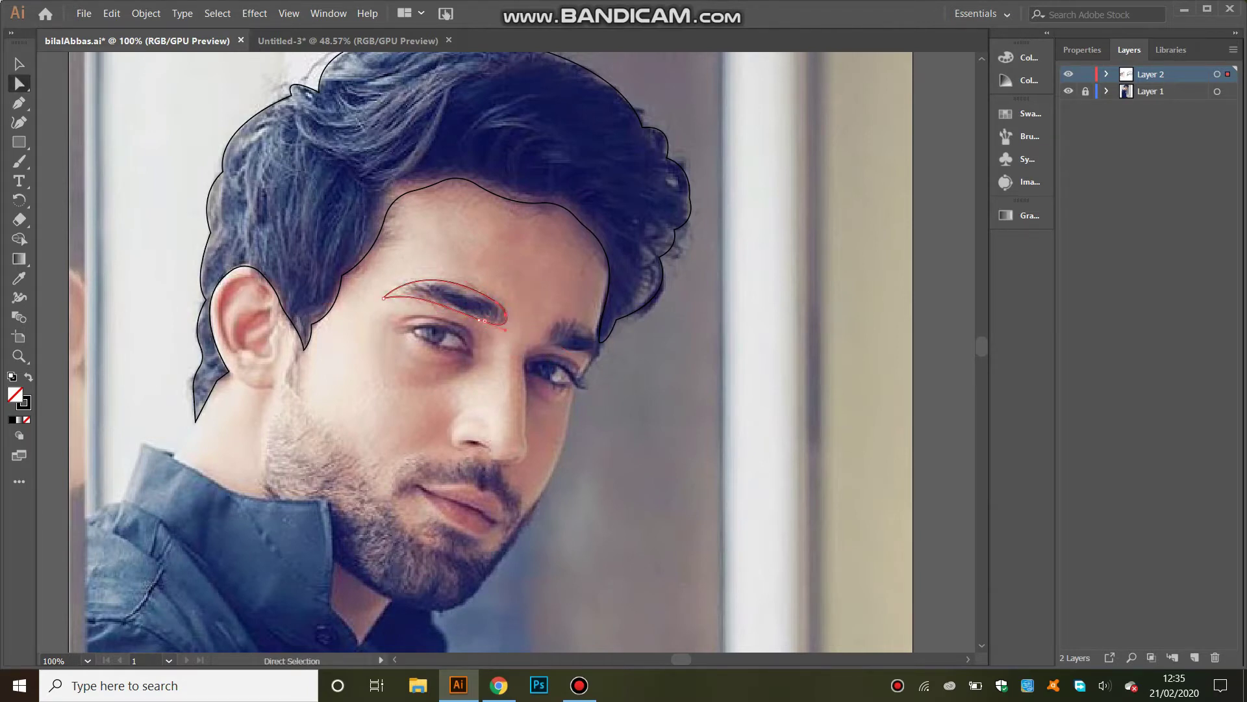
{"action": "key", "text": "p"}
- Outline the right eyebrow as a closed curved shape
{"action": "left_click_drag", "start_coordinate": [598, 339], "coordinate": [541, 342]}
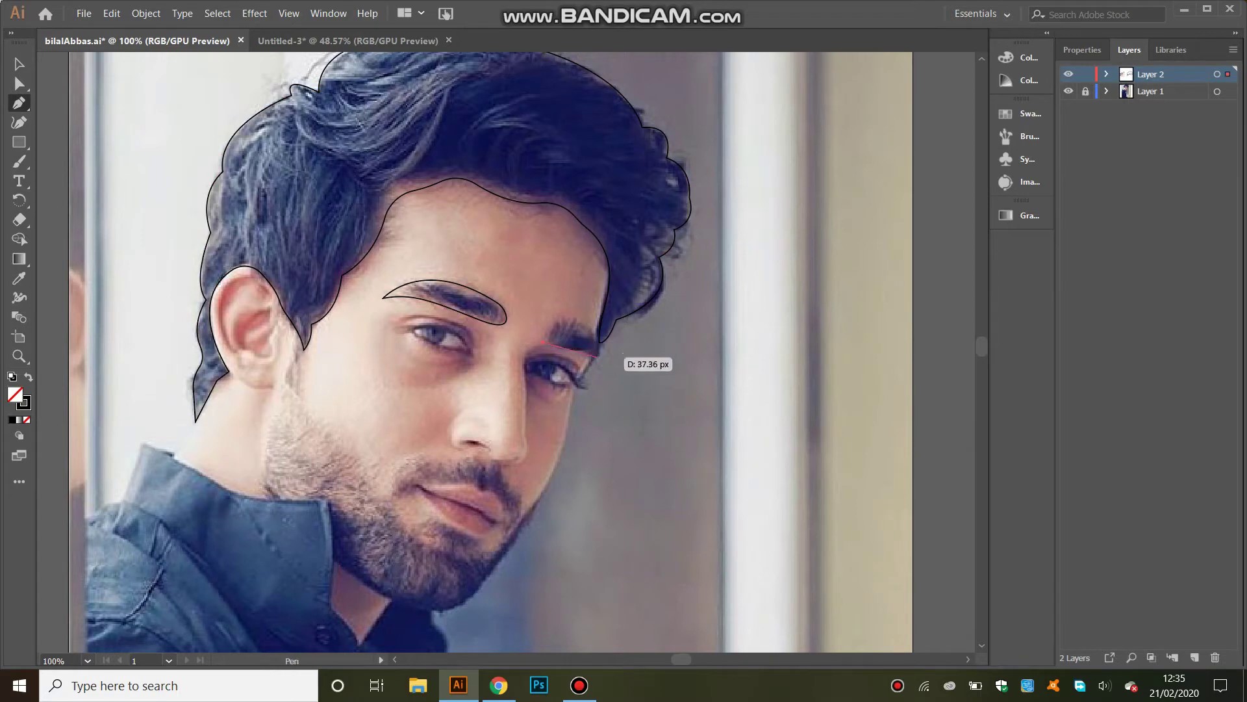
{"action": "mouse_move", "coordinate": [621, 372]}
{"action": "left_mouse_down"}
{"action": "mouse_move", "coordinate": [596, 333]}
{"action": "mouse_move", "coordinate": [555, 354]}
{"action": "mouse_move", "coordinate": [558, 343]}
{"action": "left_mouse_up"}
{"action": "key", "text": "ctrl"}
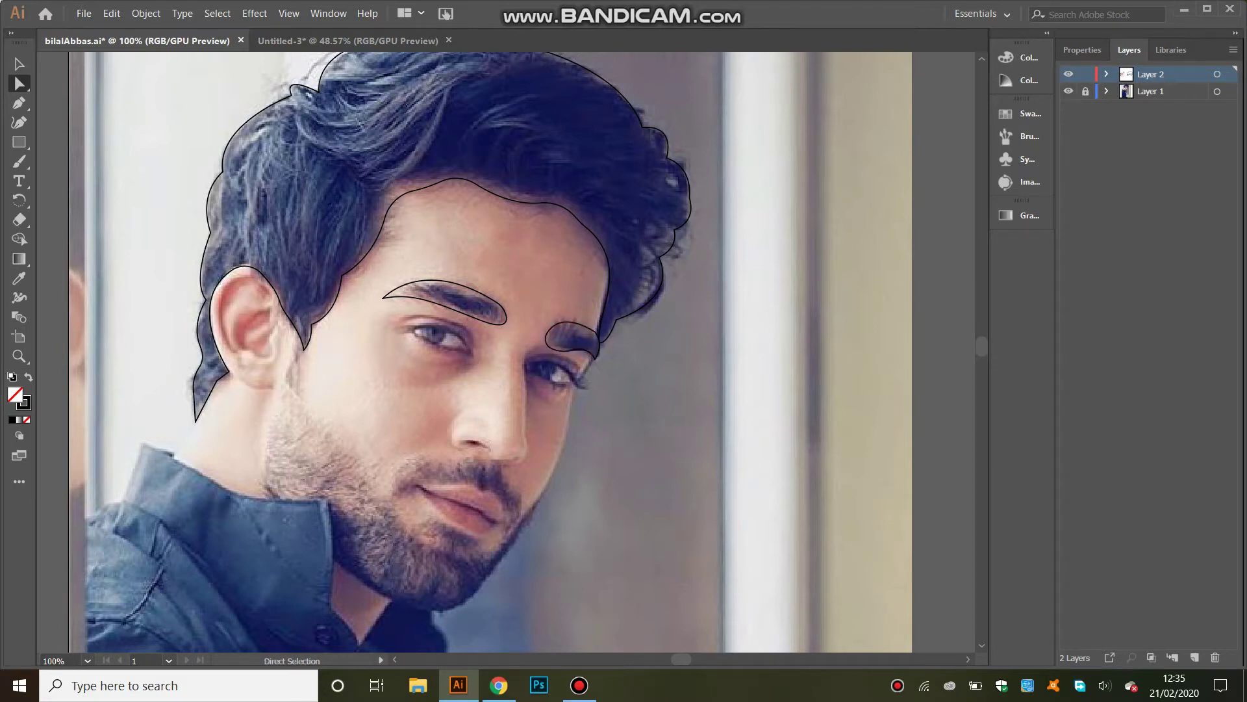
{"action": "key", "text": "v"}
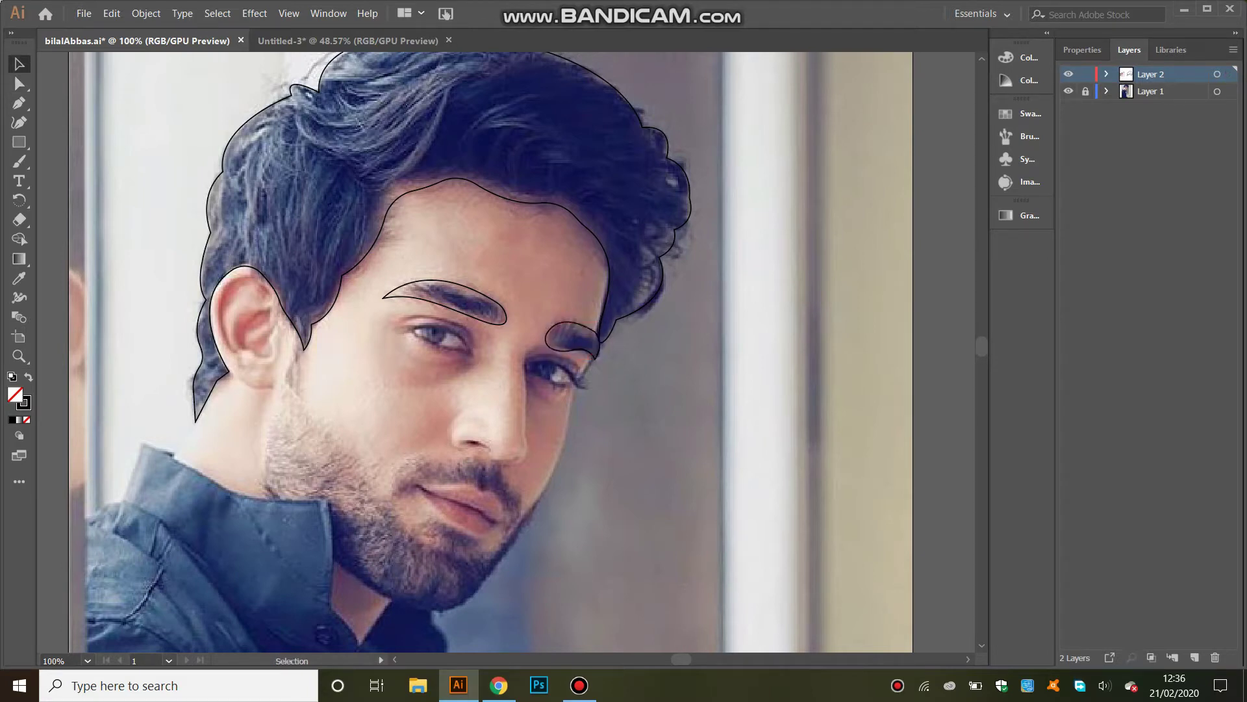
{"action": "key", "text": "a"}
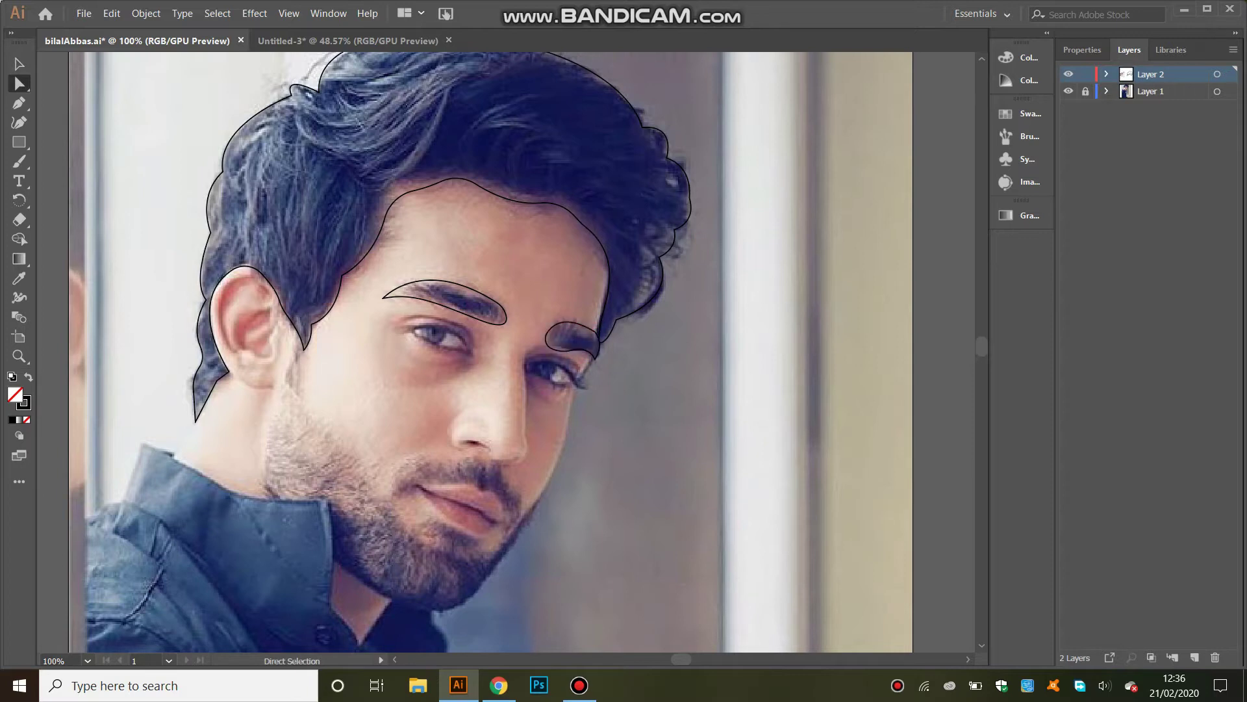
{"action": "key", "text": "p"}
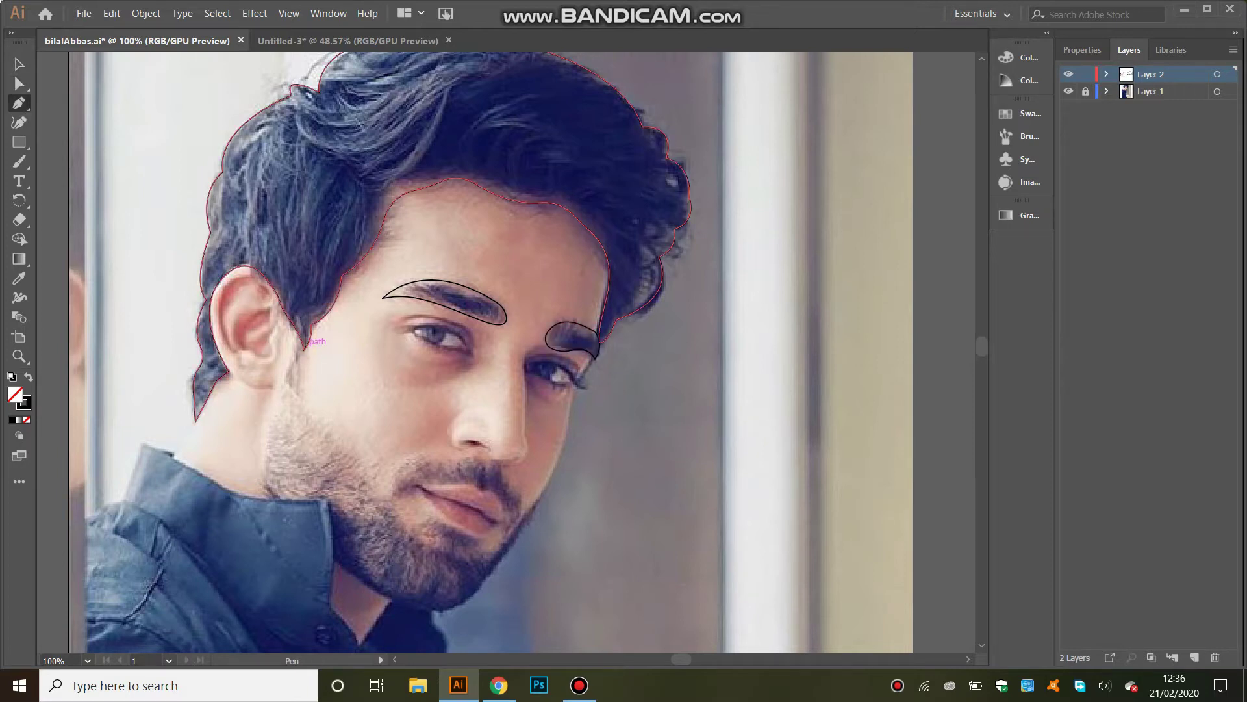
- Draw a closed beard path from below the ear, down the jaw, around the chin and mouth
{"action": "left_click", "coordinate": [292, 320]}
{"action": "mouse_move", "coordinate": [272, 497]}
{"action": "left_mouse_down"}
{"action": "mouse_move", "coordinate": [294, 543]}
{"action": "mouse_move", "coordinate": [277, 499]}
{"action": "mouse_move", "coordinate": [326, 497]}
{"action": "left_mouse_up"}
{"action": "left_click", "coordinate": [324, 498]}
{"action": "left_click", "coordinate": [334, 562]}
{"action": "left_click_drag", "start_coordinate": [435, 610], "coordinate": [460, 601]}
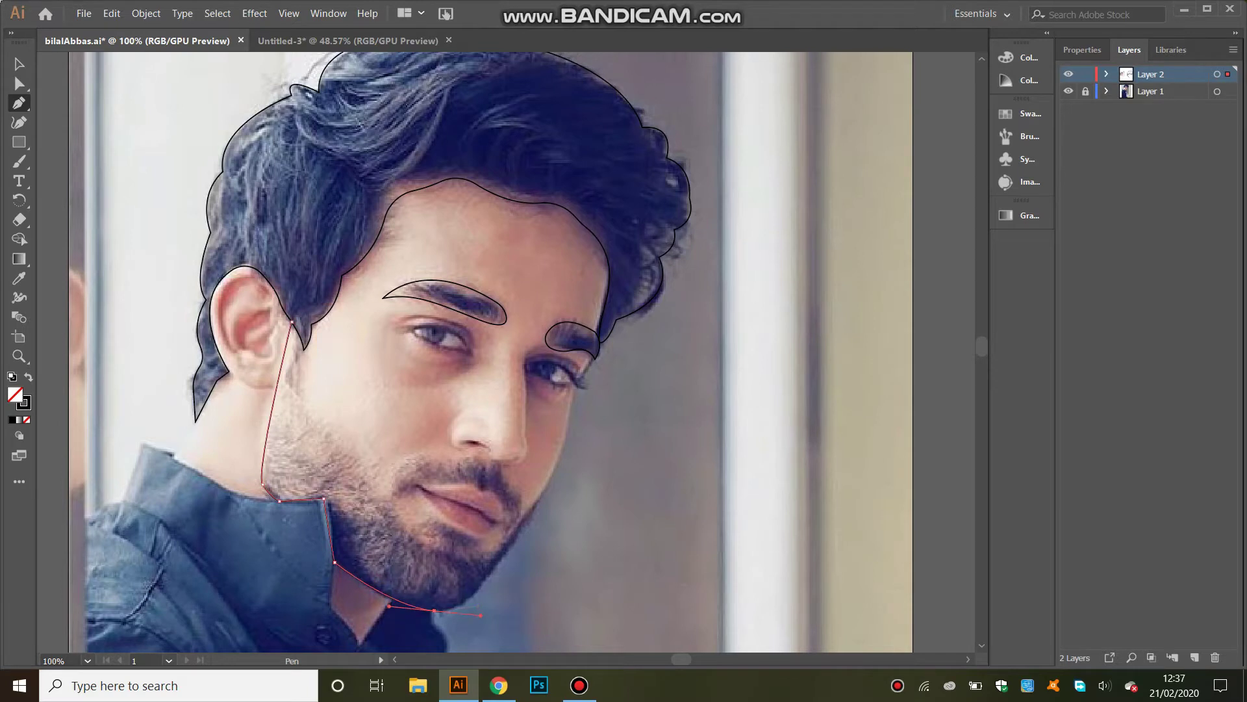
{"action": "left_click", "coordinate": [435, 610]}
{"action": "left_click_drag", "start_coordinate": [551, 483], "coordinate": [597, 351]}
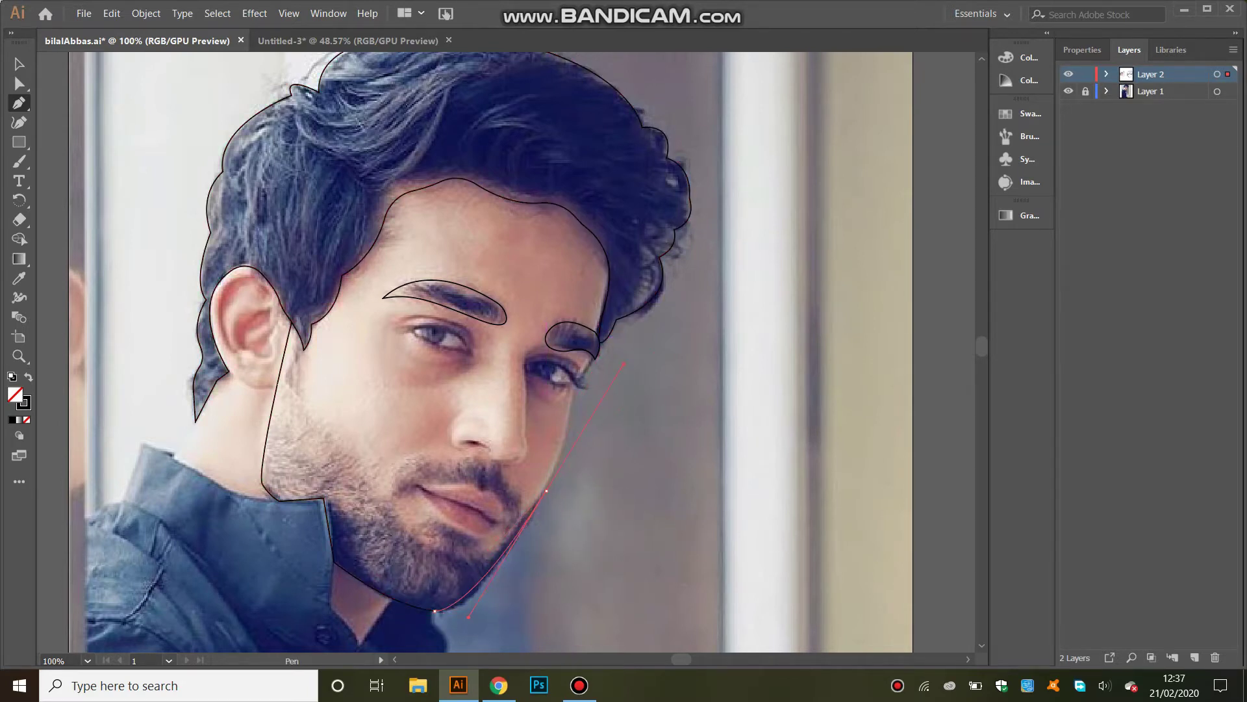
{"action": "mouse_move", "coordinate": [478, 554]}
{"action": "left_mouse_down"}
{"action": "mouse_move", "coordinate": [494, 562]}
{"action": "mouse_move", "coordinate": [390, 469]}
{"action": "mouse_move", "coordinate": [364, 426]}
{"action": "left_mouse_up"}
{"action": "mouse_move", "coordinate": [308, 343]}
{"action": "left_mouse_down"}
{"action": "mouse_move", "coordinate": [313, 299]}
{"action": "mouse_move", "coordinate": [255, 473]}
{"action": "left_mouse_up"}
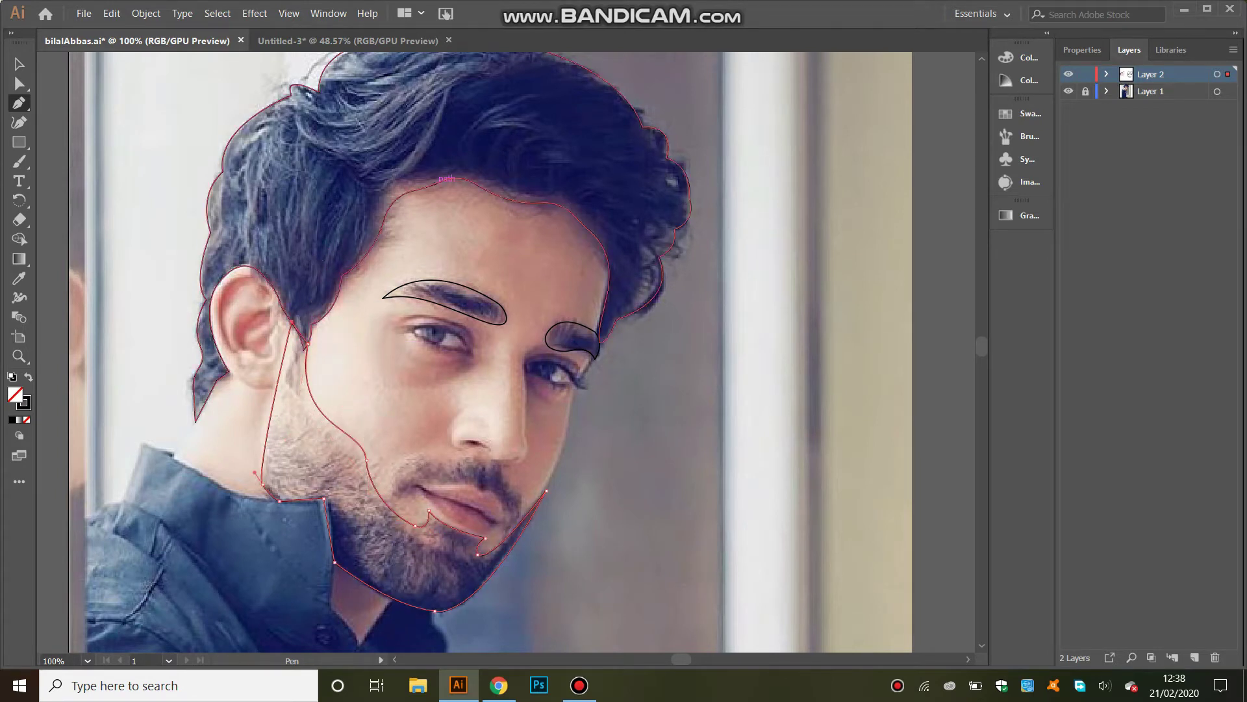
{"action": "mouse_move", "coordinate": [484, 465]}
{"action": "left_mouse_down"}
{"action": "mouse_move", "coordinate": [534, 492]}
{"action": "mouse_move", "coordinate": [519, 526]}
{"action": "mouse_move", "coordinate": [504, 491]}
{"action": "left_mouse_up"}
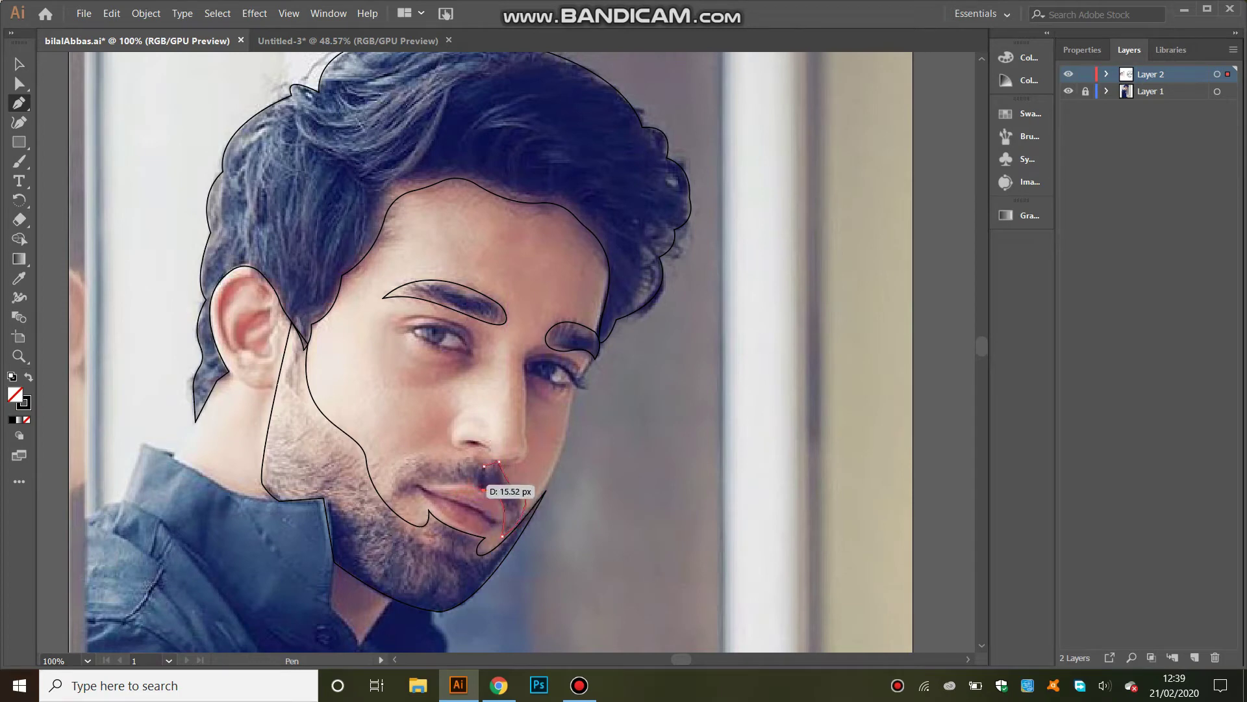
- At 150% zoom, trace the mustache as a closed curve around the upper lip
{"action": "left_click_drag", "start_coordinate": [404, 503], "coordinate": [394, 547]}
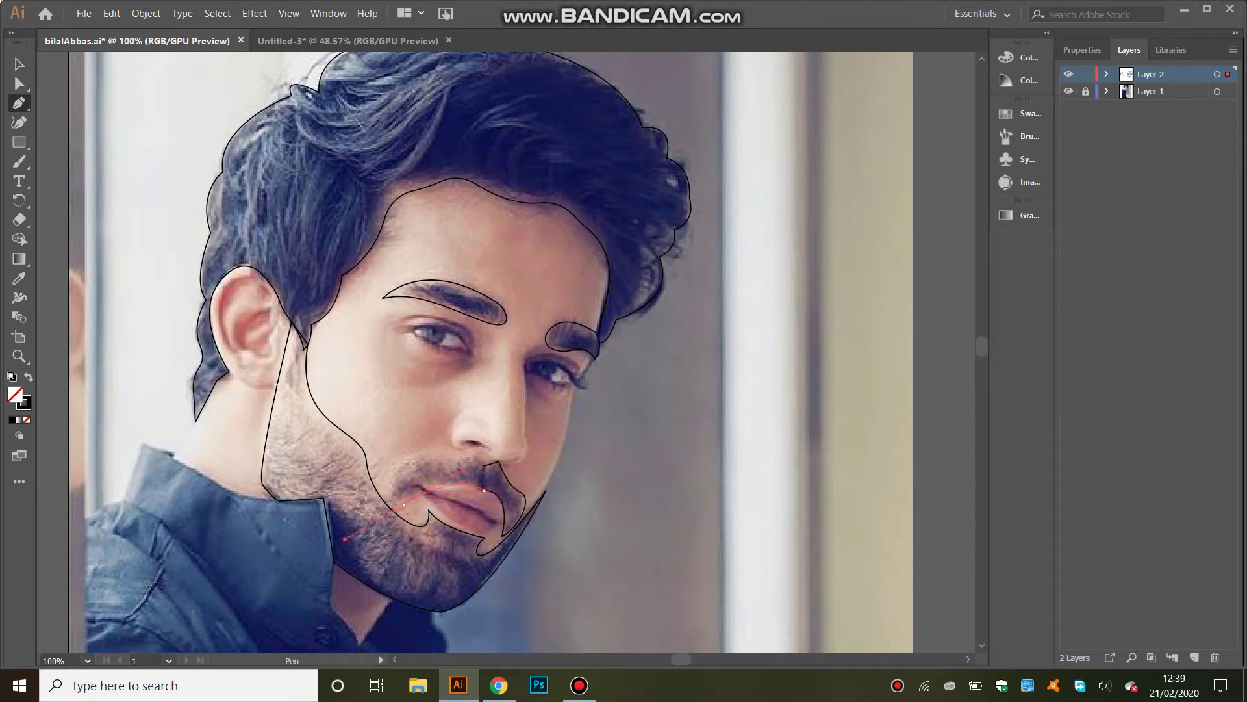
{"action": "left_click", "coordinate": [87, 661]}
{"action": "left_click", "coordinate": [104, 419]}
{"action": "left_click_drag", "start_coordinate": [505, 352], "coordinate": [390, 368]}
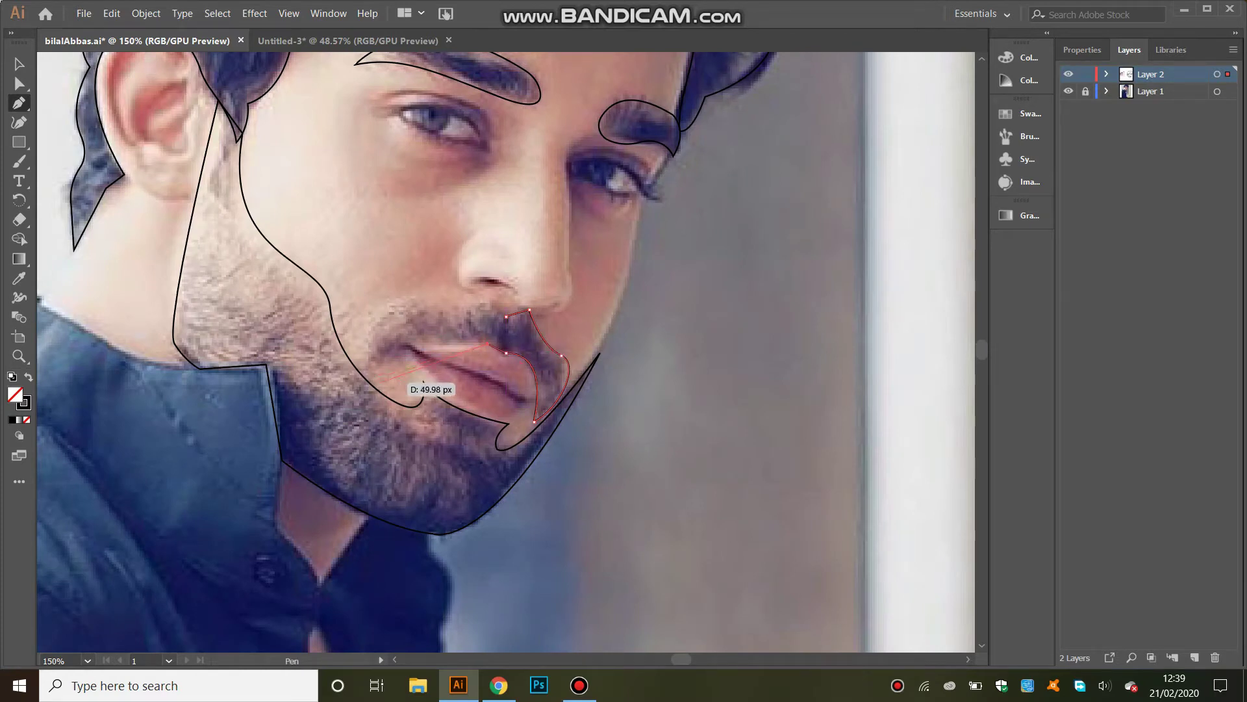
{"action": "mouse_move", "coordinate": [423, 382]}
{"action": "left_mouse_down"}
{"action": "mouse_move", "coordinate": [442, 345]}
{"action": "mouse_move", "coordinate": [373, 387]}
{"action": "left_mouse_up"}
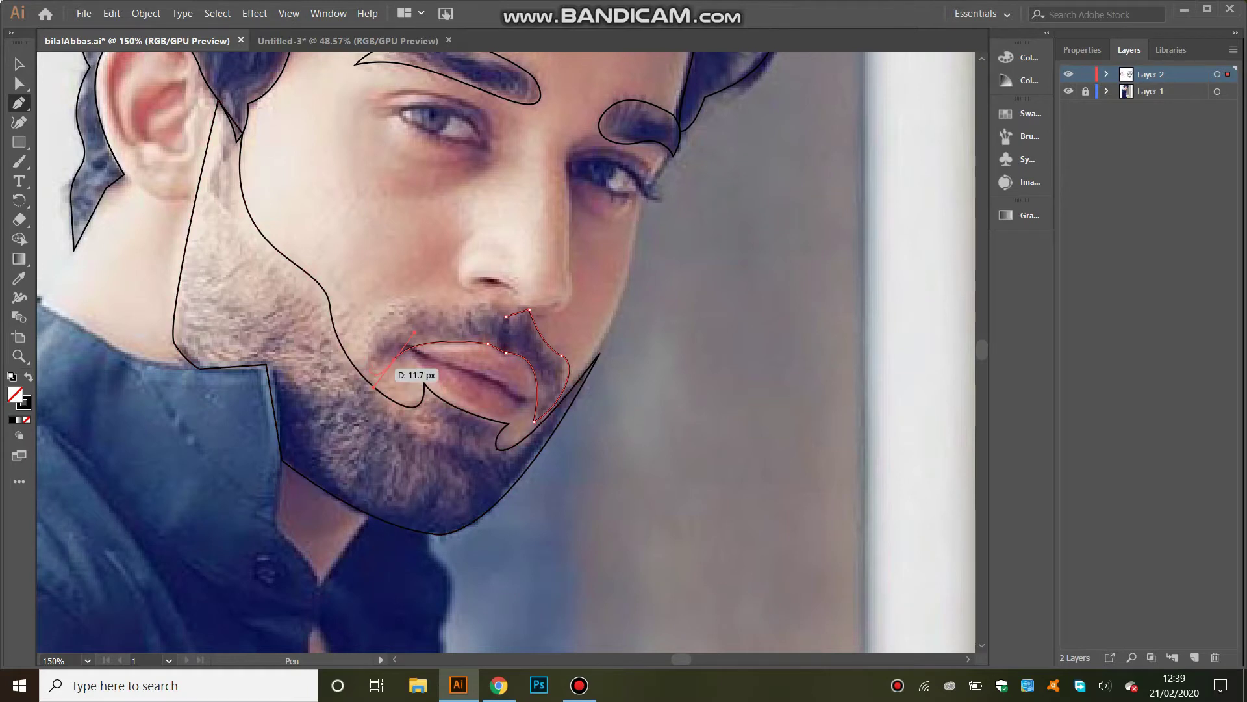
{"action": "left_click", "coordinate": [387, 382]}
{"action": "mouse_move", "coordinate": [419, 297]}
{"action": "left_mouse_down"}
{"action": "mouse_move", "coordinate": [495, 268]}
{"action": "mouse_move", "coordinate": [539, 284]}
{"action": "mouse_move", "coordinate": [529, 310]}
{"action": "left_mouse_up"}
- Slightly round one corner of the mustache with the live-corner widget
{"action": "key", "text": "a"}
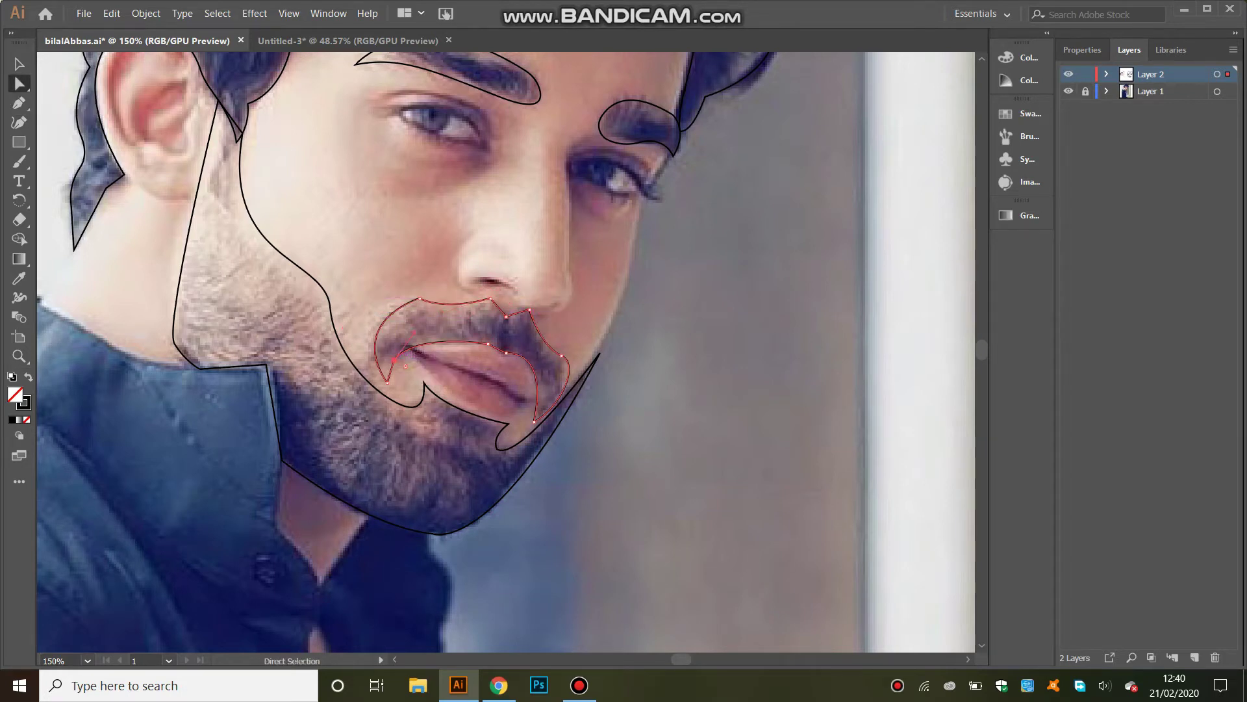
{"action": "left_click_drag", "start_coordinate": [408, 368], "coordinate": [426, 385]}
{"action": "key", "text": "ctrl+shift+a"}
{"action": "scroll", "coordinate": [429, 350], "scroll_direction": "up", "scroll_amount": 5}
{"action": "key", "text": "p"}
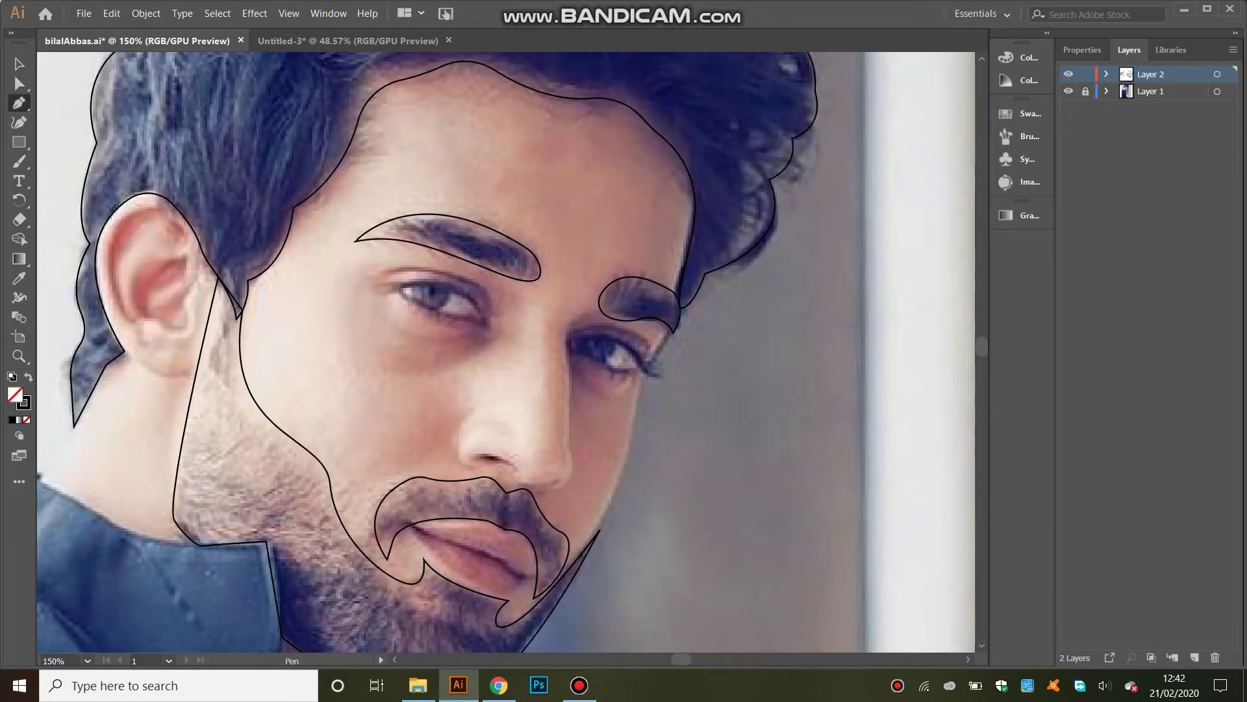
- Close the left eye outline, start the right eye outline, and hide both eye paths in Layer 2
{"action": "left_click_drag", "start_coordinate": [445, 306], "coordinate": [481, 321]}
{"action": "left_click_drag", "start_coordinate": [397, 287], "coordinate": [399, 300]}
{"action": "left_click", "coordinate": [572, 342]}
{"action": "left_click_drag", "start_coordinate": [640, 367], "coordinate": [650, 407]}
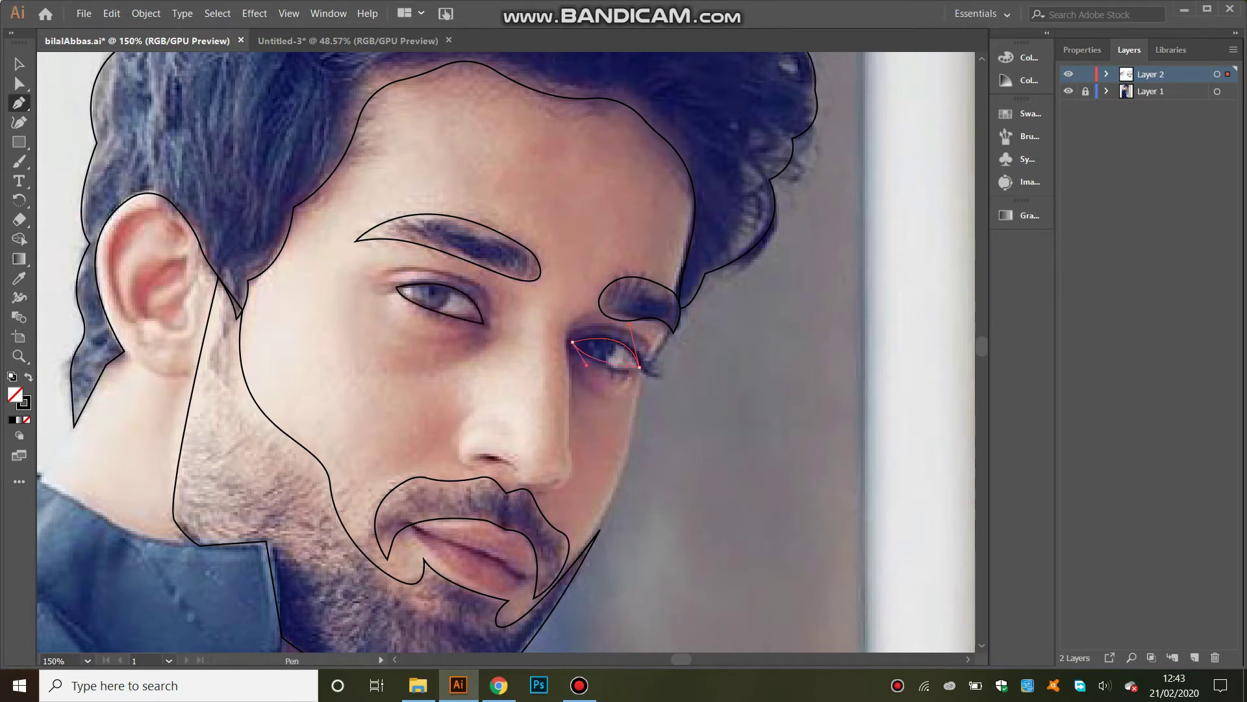
{"action": "left_click", "coordinate": [1106, 74]}
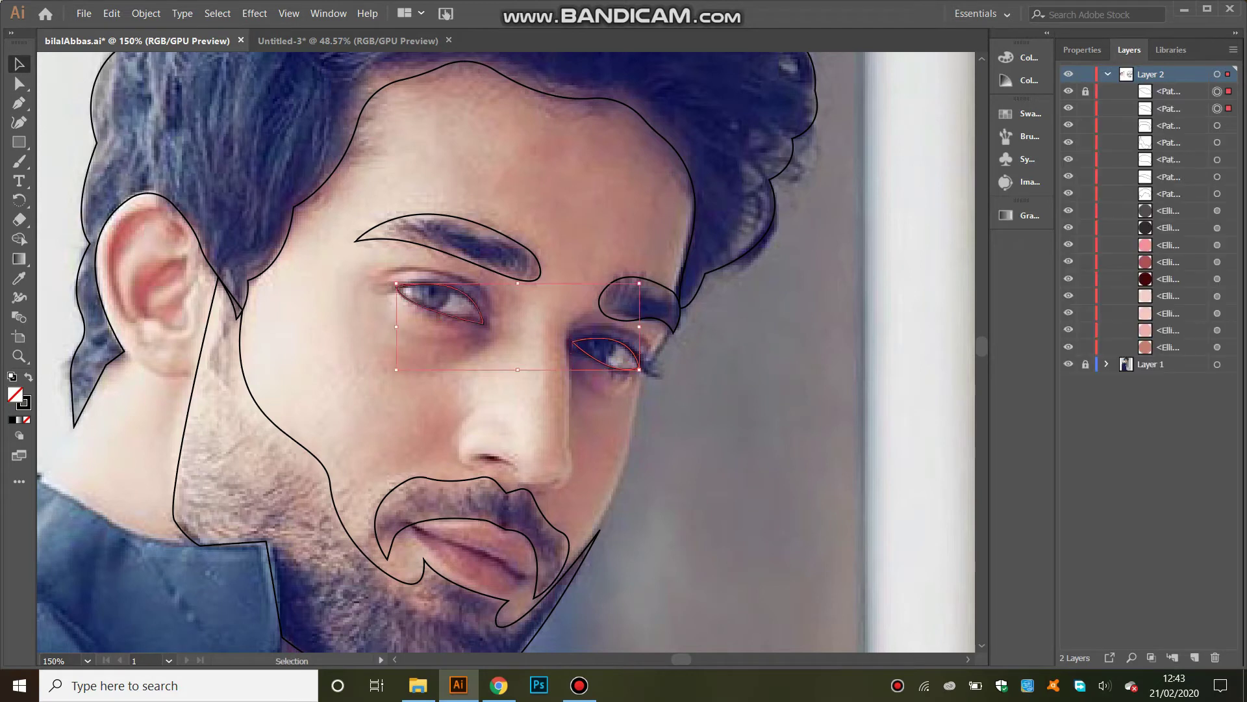
{"action": "left_click", "coordinate": [1068, 91]}
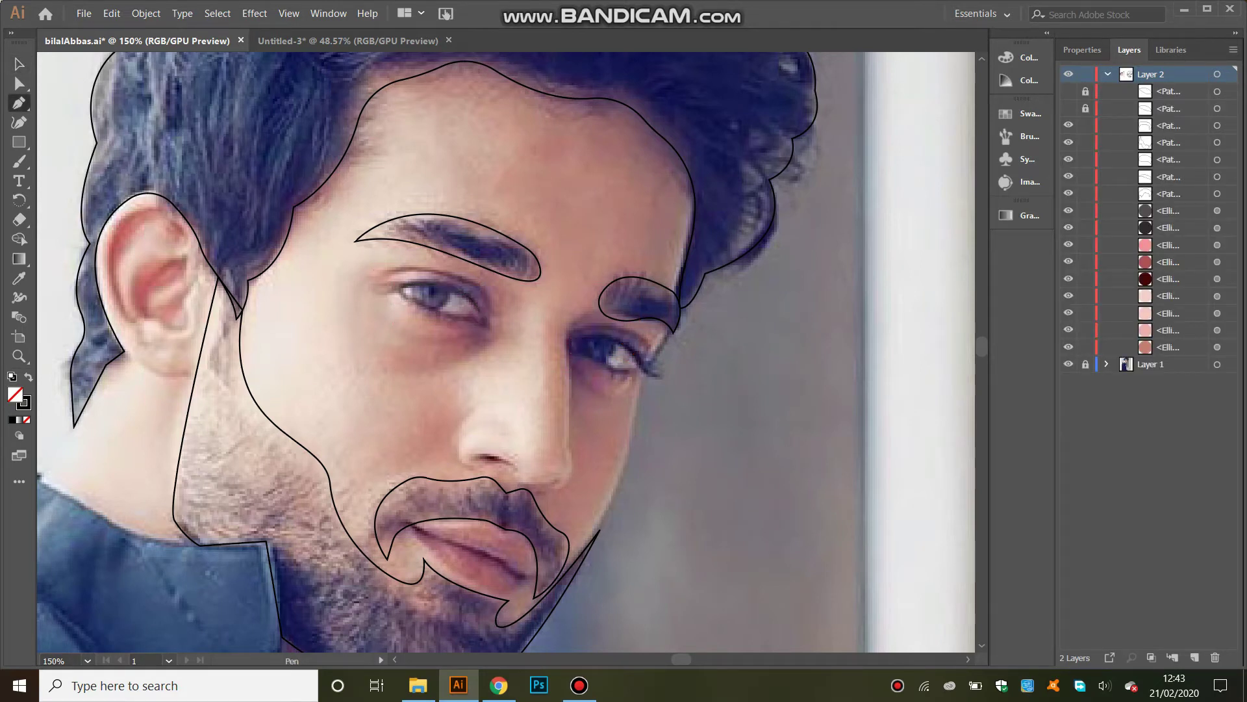
- Draw the left lower eyelid freehand with the Pencil and give it a tapered width profile
{"action": "left_click_drag", "start_coordinate": [19, 161], "coordinate": [65, 201]}
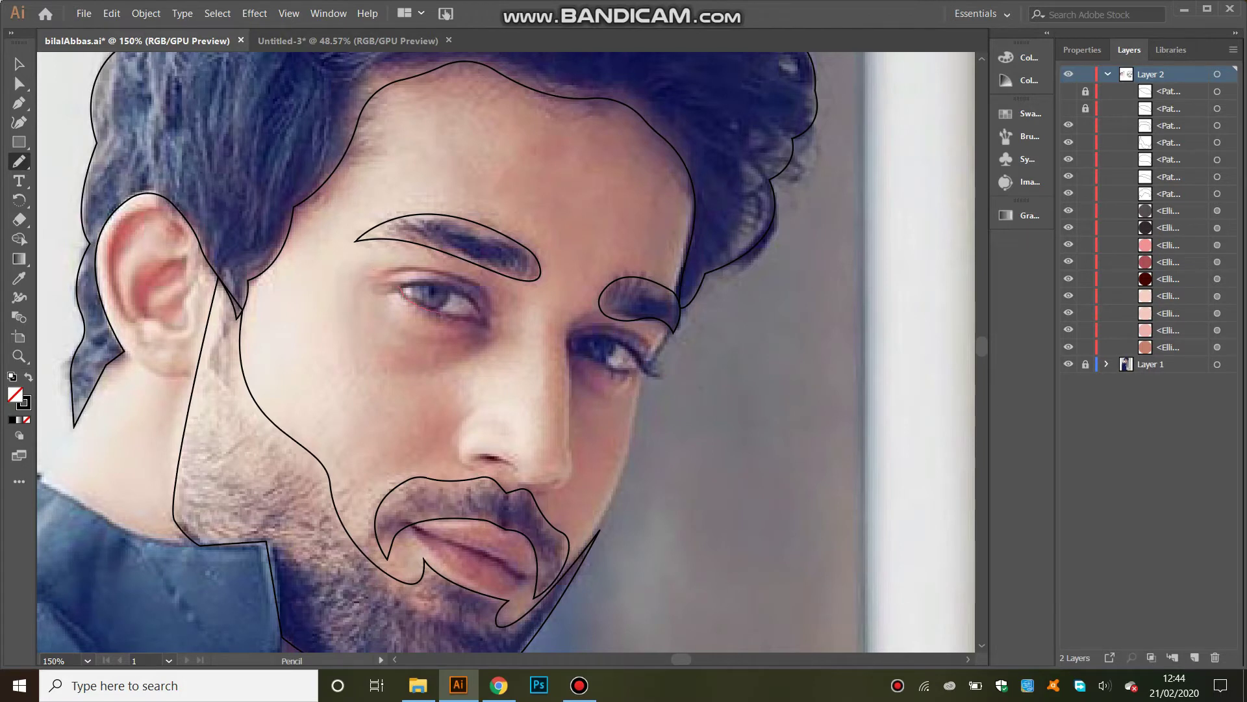
{"action": "left_click_drag", "start_coordinate": [425, 311], "coordinate": [398, 286]}
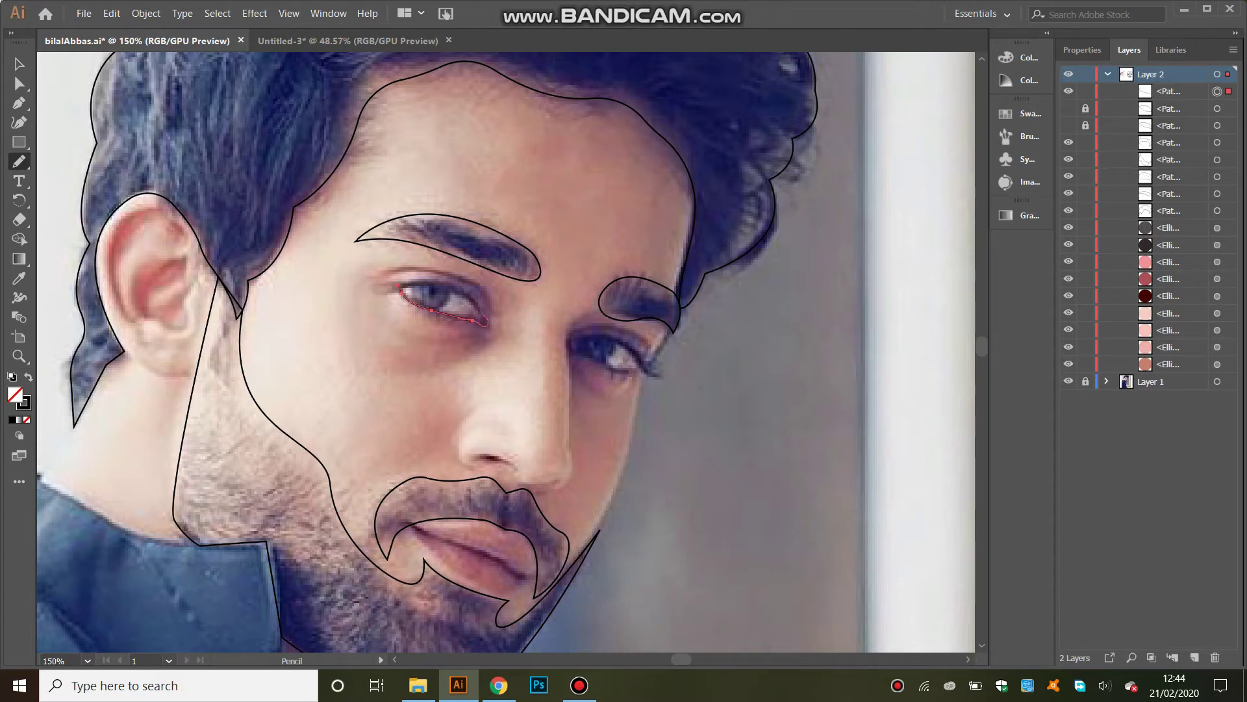
{"action": "key", "text": "v"}
{"action": "left_click", "coordinate": [1066, 50]}
{"action": "left_click", "coordinate": [1163, 347]}
{"action": "left_click", "coordinate": [948, 309]}
{"action": "key", "text": "ctrl+shift+a"}
{"action": "left_click", "coordinate": [455, 309]}
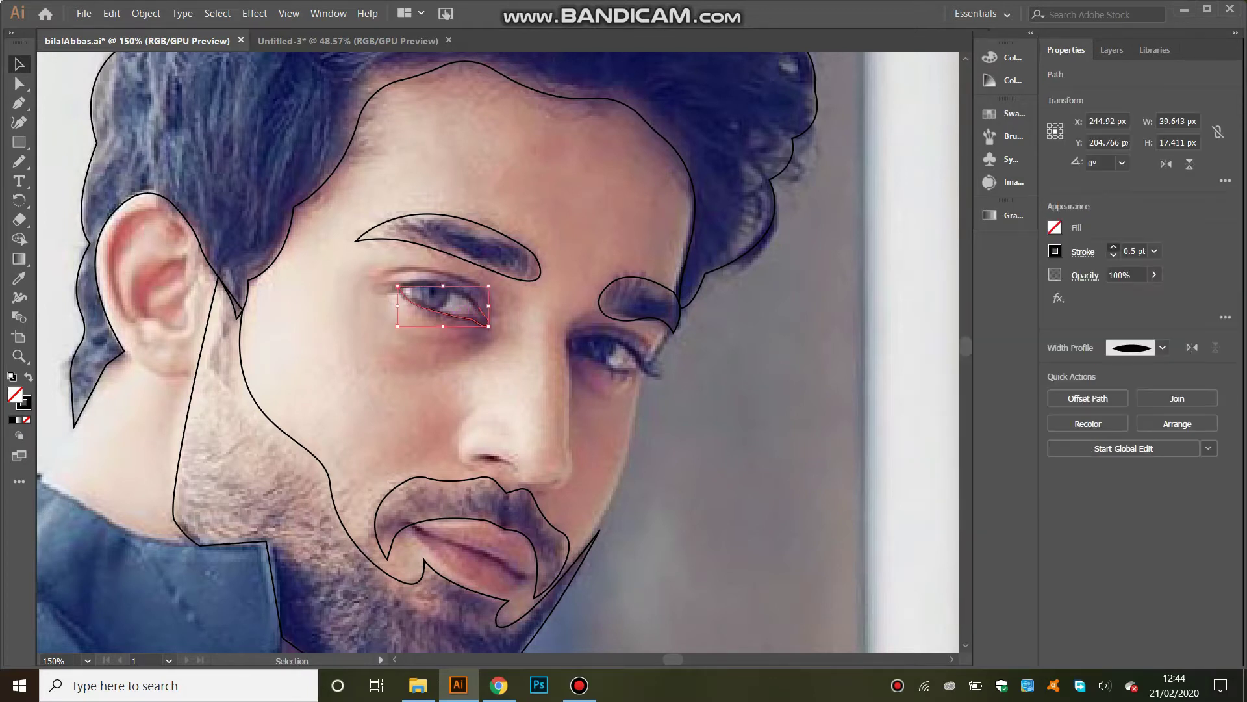
- Set the eyelid stroke weight to 1 pt
{"action": "key", "text": "n"}
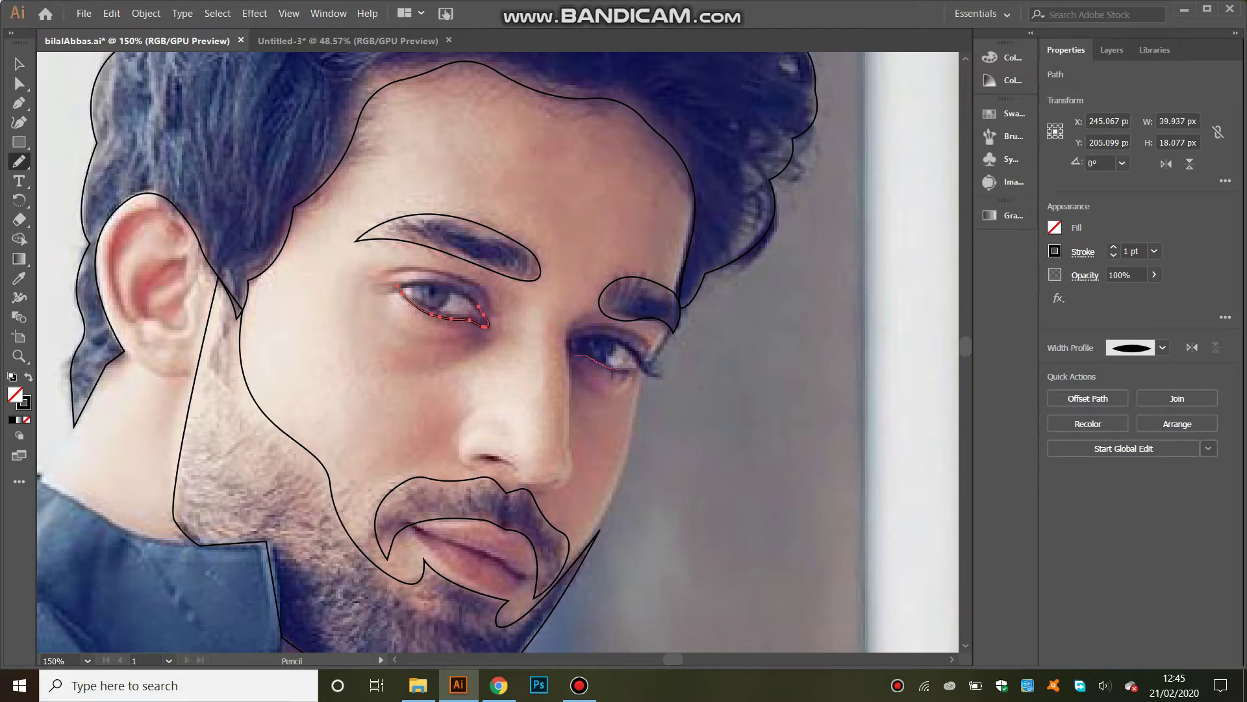
{"action": "left_click", "coordinate": [1083, 251]}
{"action": "key", "text": "Escape"}
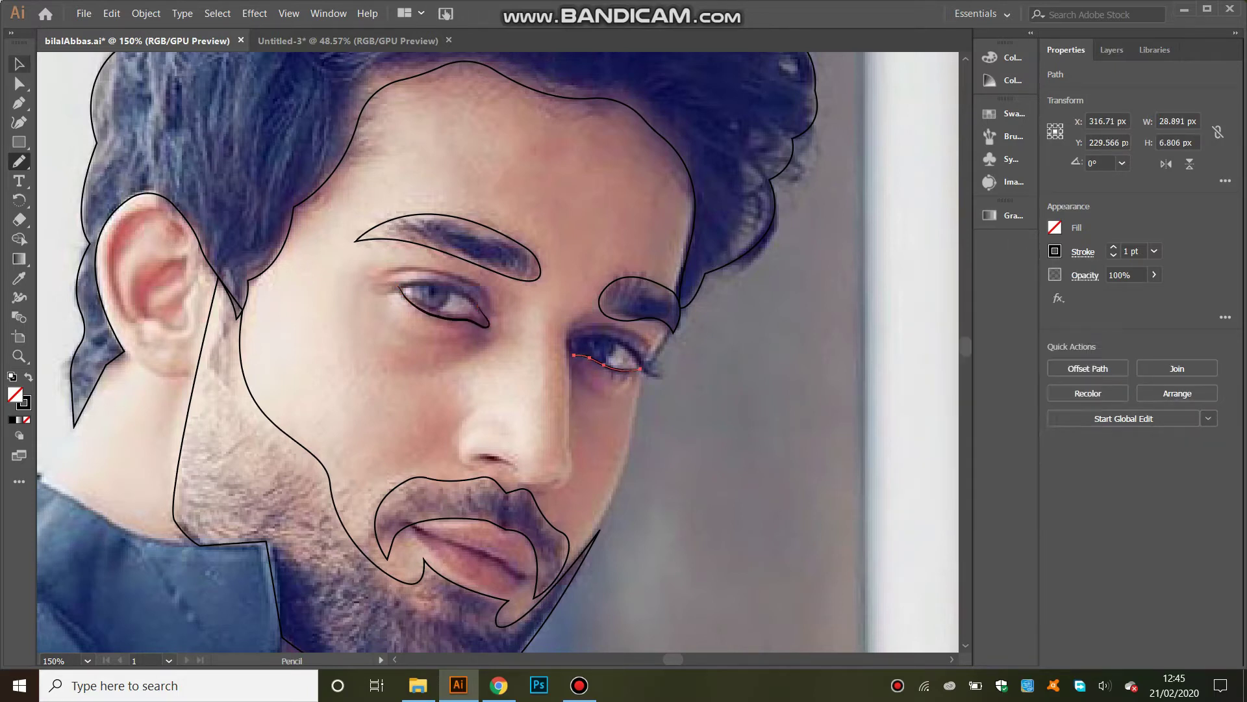
{"action": "key", "text": "v"}
{"action": "key", "text": "ctrl+shift+a"}
{"action": "key", "text": "p"}
- Draw a curved flick at the left eye's outer corner
{"action": "left_click", "coordinate": [393, 288]}
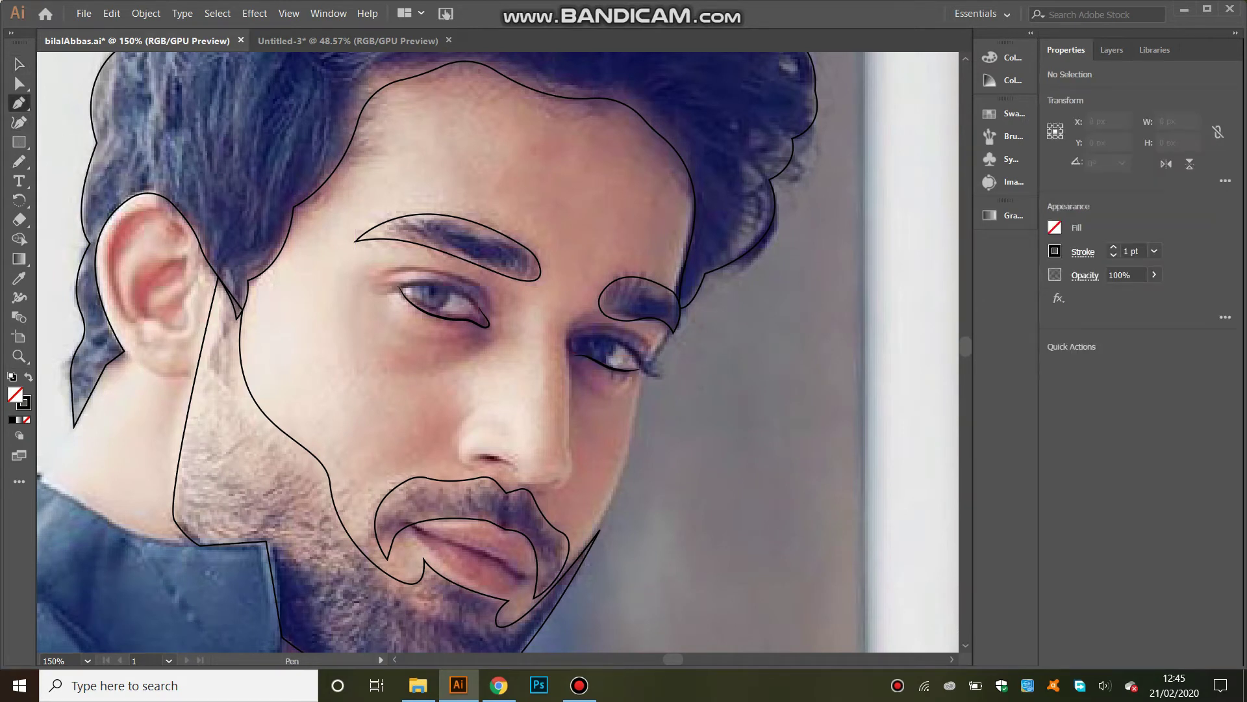
{"action": "left_click_drag", "start_coordinate": [484, 313], "coordinate": [517, 362]}
{"action": "left_click", "coordinate": [1083, 251]}
{"action": "key", "text": "Return"}
{"action": "key", "text": "Escape"}
- Draw a curved line along the right eye extending past its outer corner
{"action": "left_click", "coordinate": [574, 337]}
{"action": "left_click_drag", "start_coordinate": [654, 391], "coordinate": [658, 410]}
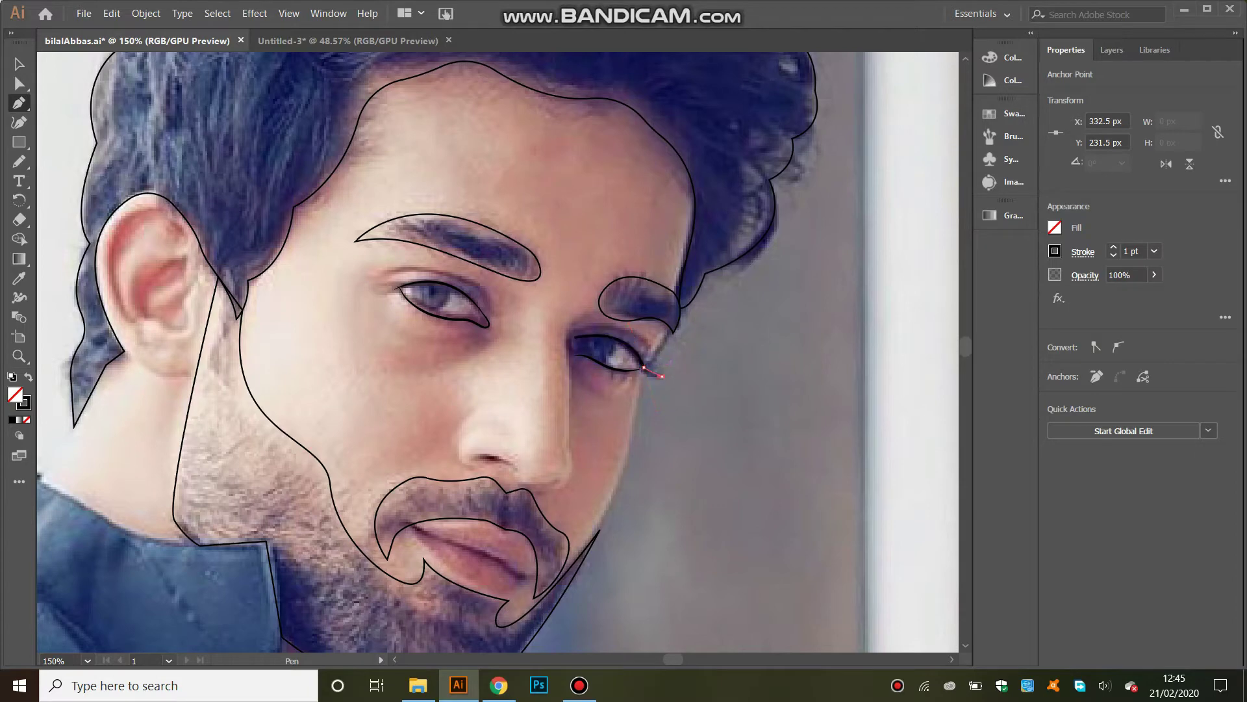
{"action": "left_click", "coordinate": [1083, 251]}
{"action": "left_click", "coordinate": [19, 64]}
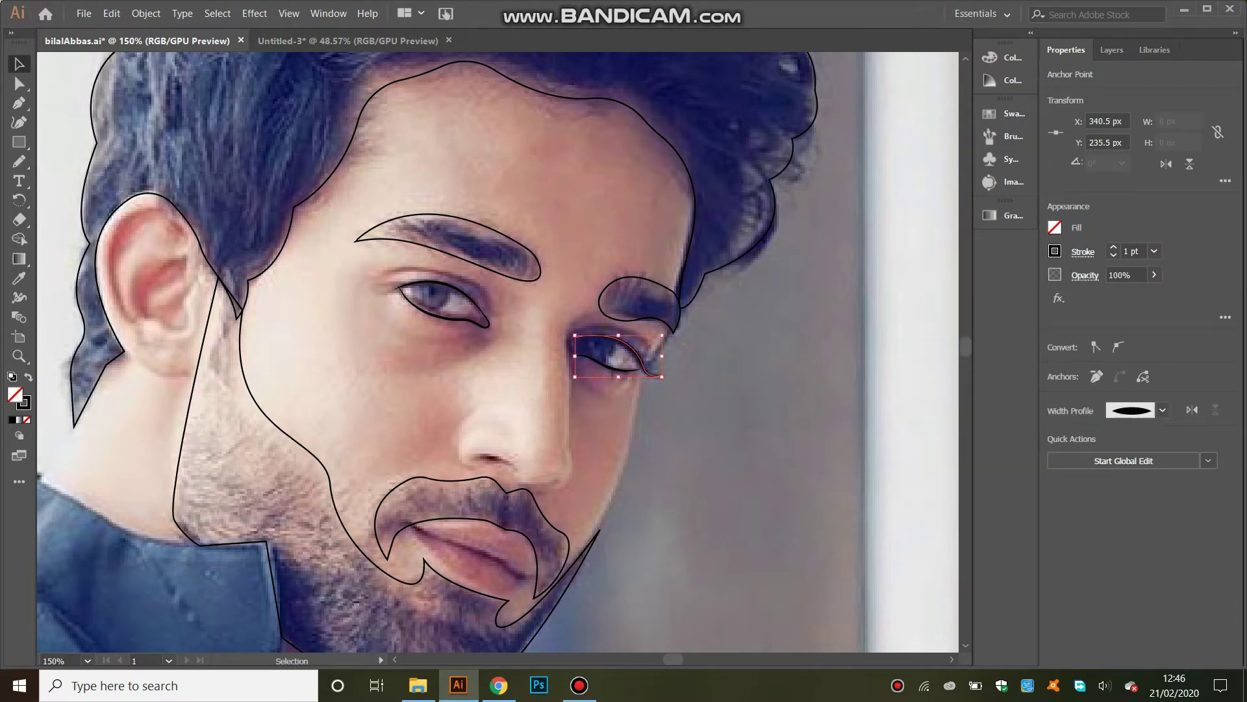
{"action": "key", "text": "ctrl+shift+a"}
- Zoom to 300% and drag an ellipse over the left iris
{"action": "left_click_drag", "start_coordinate": [18, 141], "coordinate": [65, 158]}
{"action": "left_click", "coordinate": [87, 661]}
{"action": "left_click", "coordinate": [112, 389]}
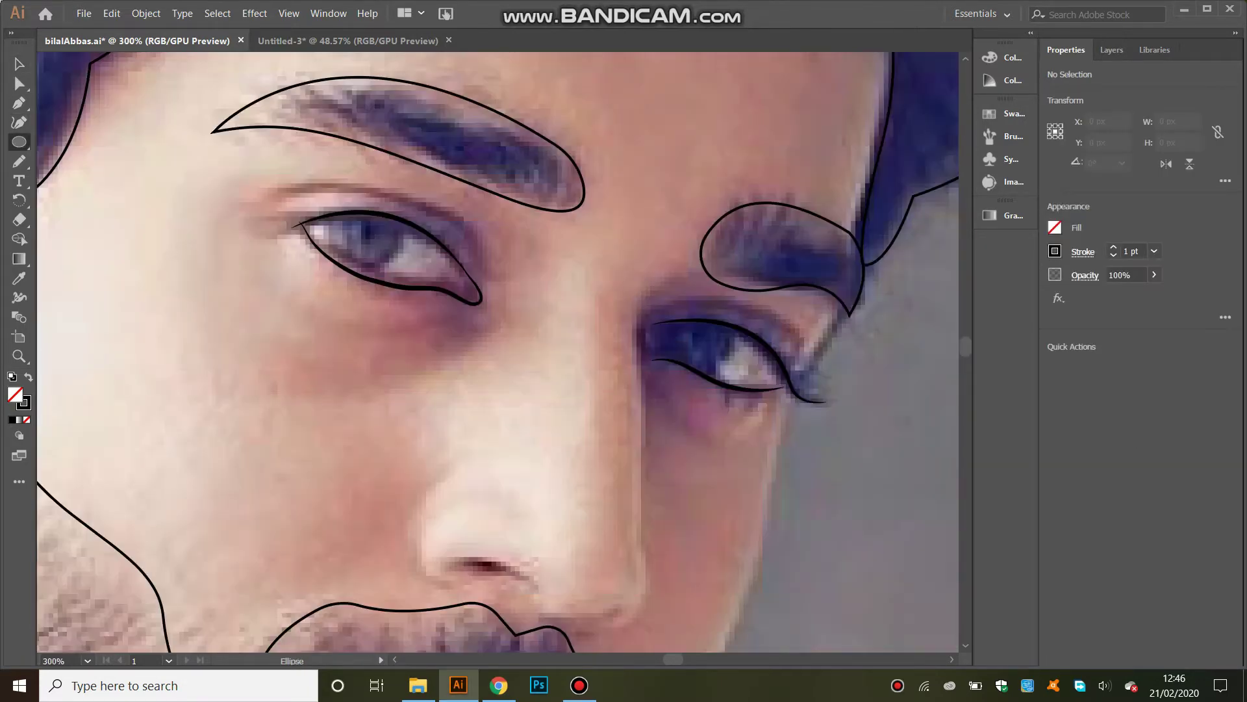
{"action": "left_click_drag", "start_coordinate": [337, 213], "coordinate": [401, 273]}
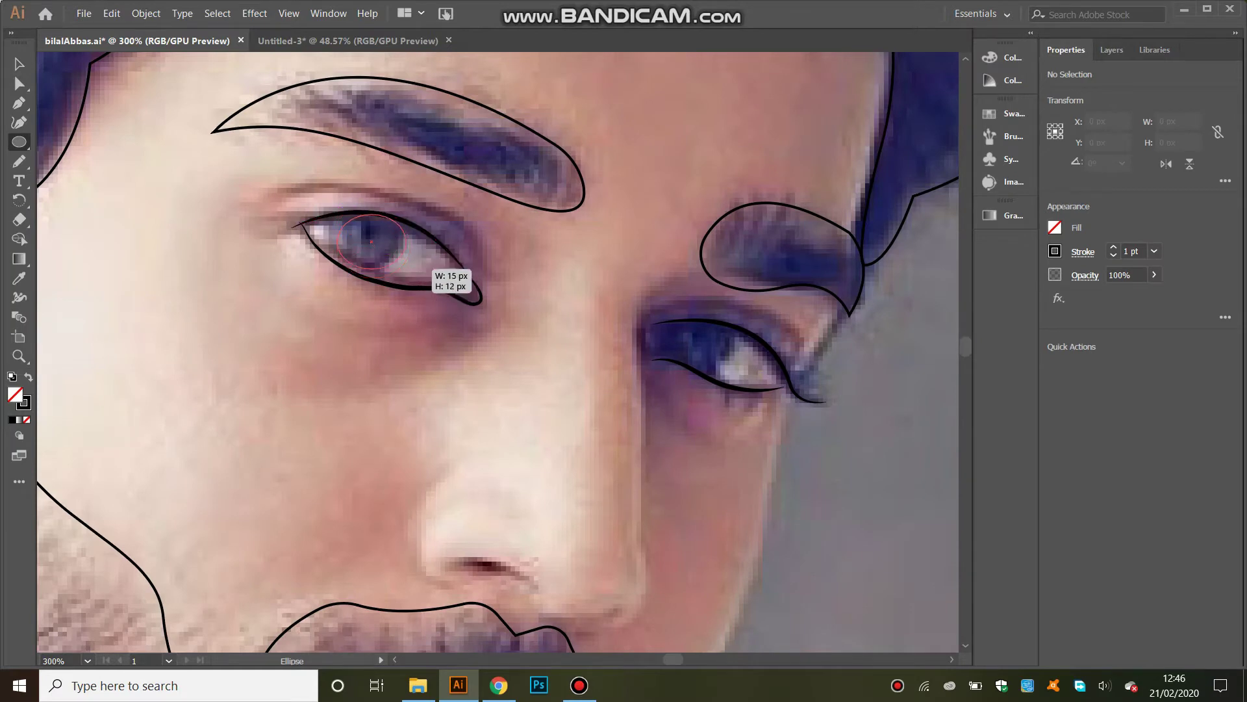
- Outline the right iris with a curved Pen path and select its lower anchor
{"action": "key", "text": "p"}
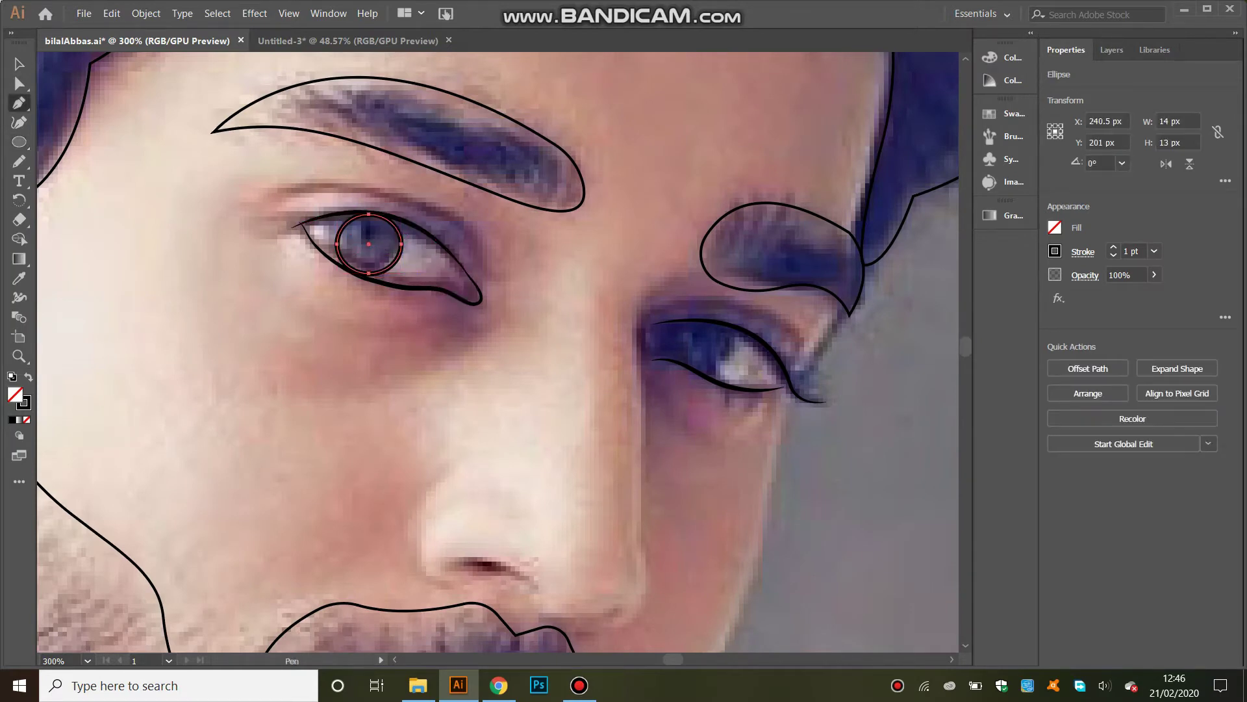
{"action": "left_click", "coordinate": [661, 322]}
{"action": "mouse_move", "coordinate": [684, 360]}
{"action": "left_mouse_down"}
{"action": "mouse_move", "coordinate": [735, 369]}
{"action": "mouse_move", "coordinate": [739, 317]}
{"action": "left_mouse_up"}
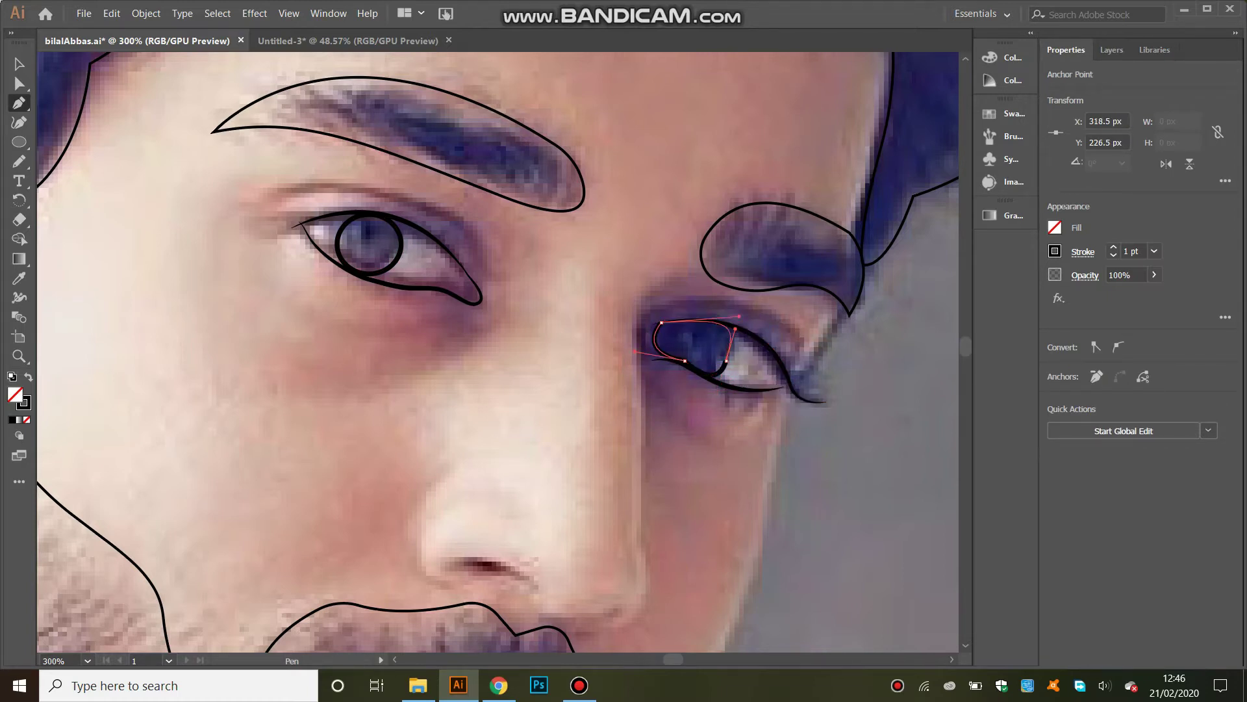
{"action": "left_click", "coordinate": [19, 84]}
{"action": "left_click", "coordinate": [685, 360]}
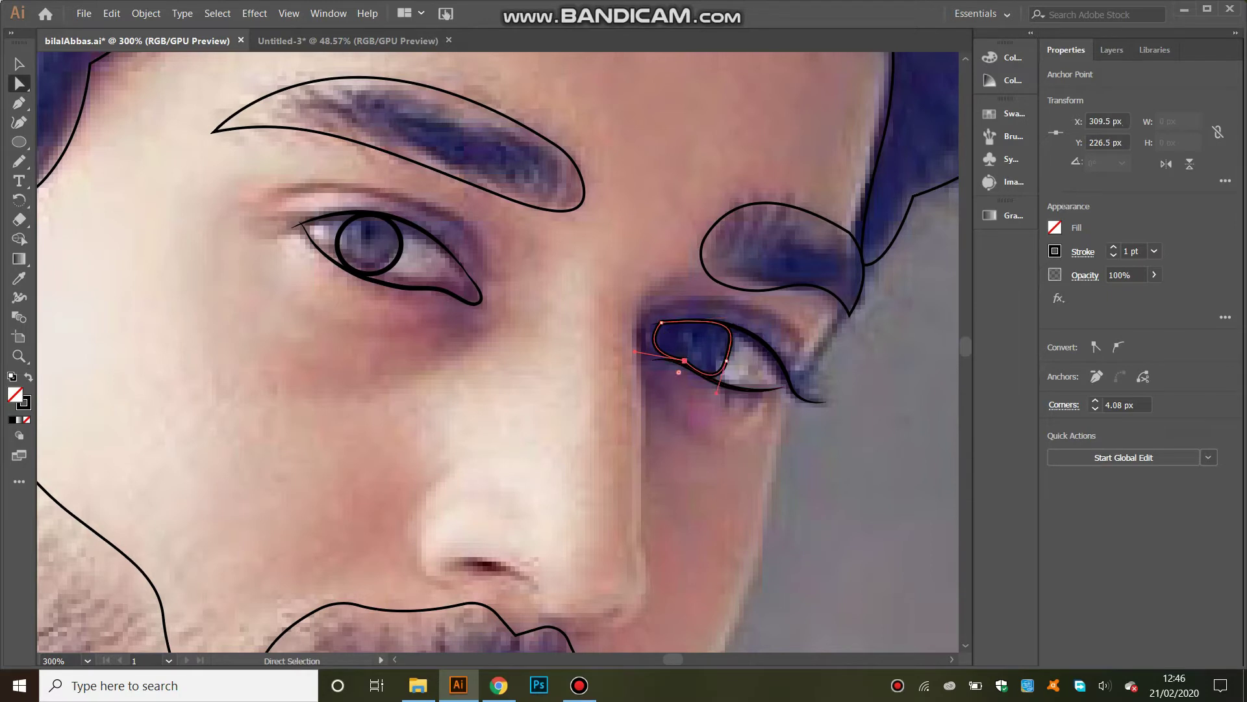
{"action": "left_click", "coordinate": [649, 585]}
- Bring the left eye outline to the front of the stacking order
{"action": "left_click", "coordinate": [766, 343]}
{"action": "left_click", "coordinate": [714, 380], "text": "shift"}
{"action": "right_click", "coordinate": [747, 385]}
{"action": "key", "text": "Escape"}
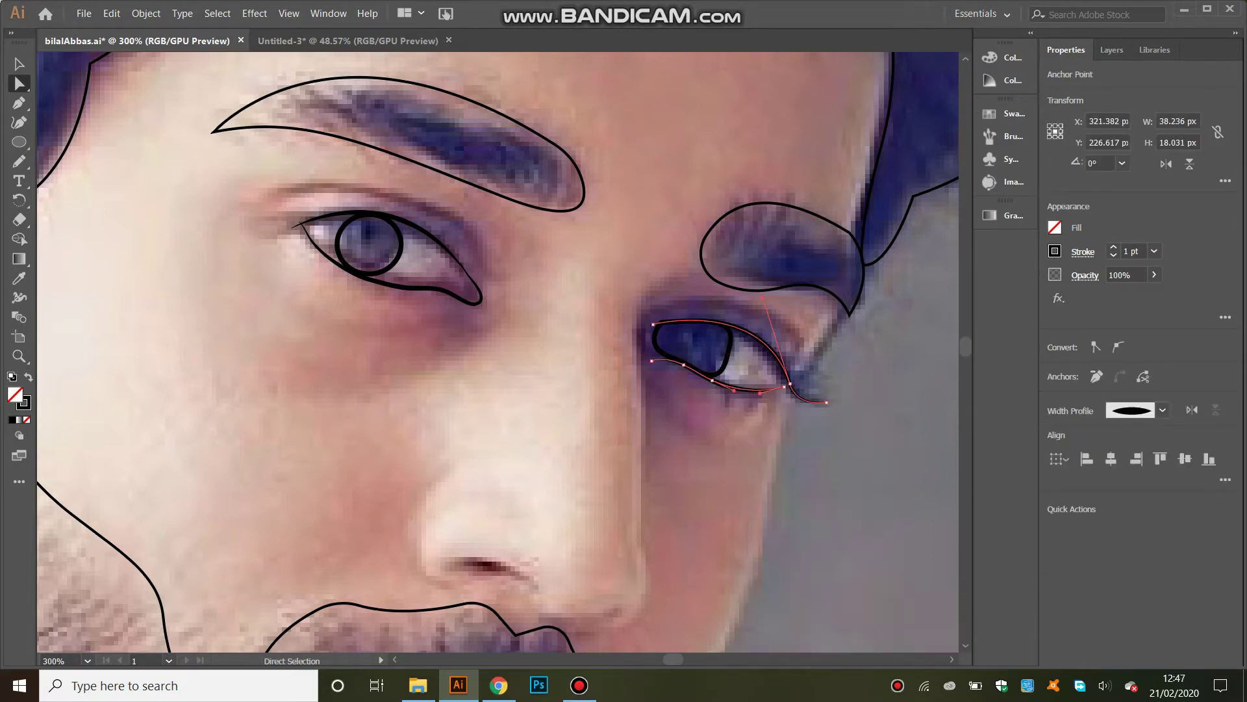
{"action": "left_click", "coordinate": [416, 312]}
{"action": "left_click", "coordinate": [390, 284]}
{"action": "right_click", "coordinate": [399, 286]}
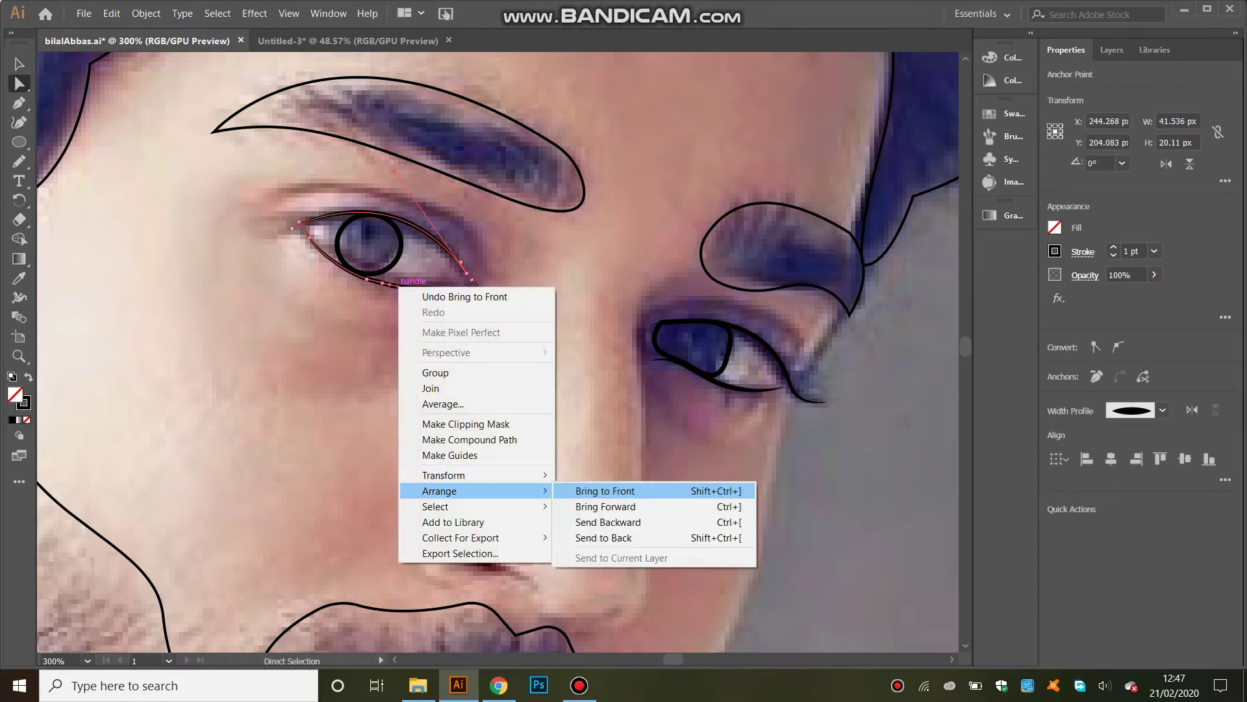
{"action": "left_click", "coordinate": [604, 491]}
- Redraw the left eye's lower eyelid line with the Pencil
{"action": "key", "text": "n"}
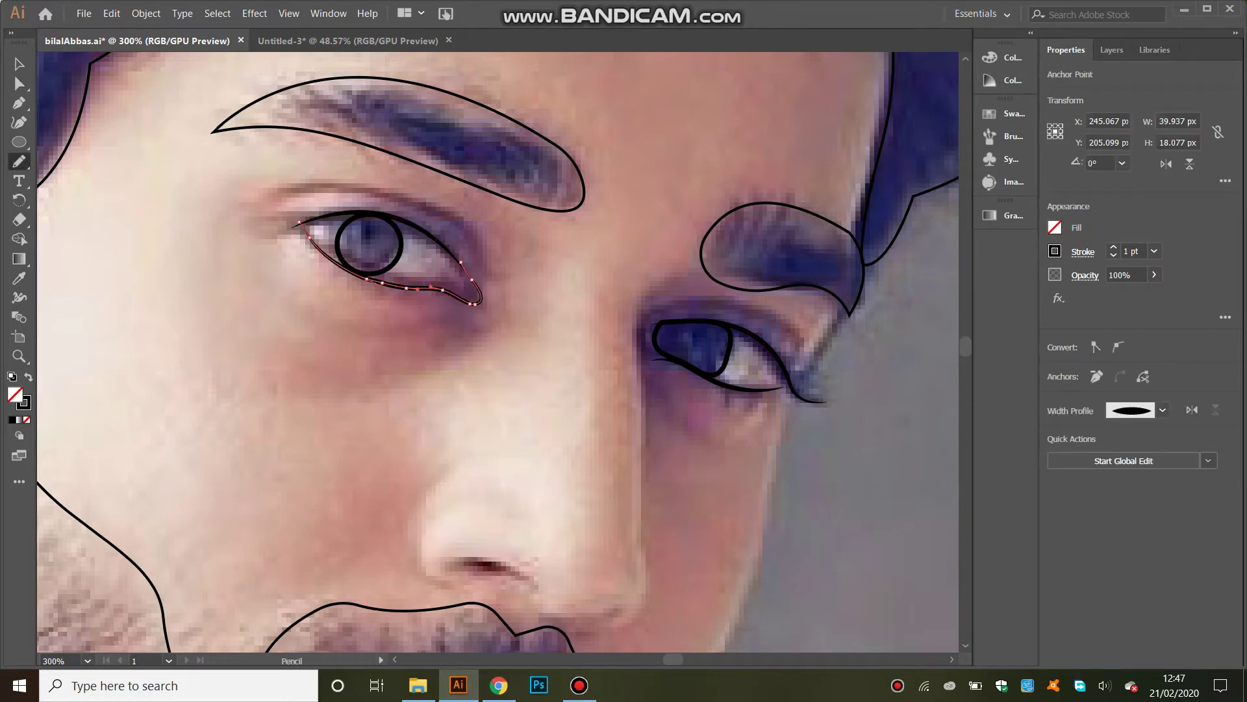
{"action": "left_click_drag", "start_coordinate": [367, 281], "coordinate": [445, 291]}
{"action": "key", "text": "v"}
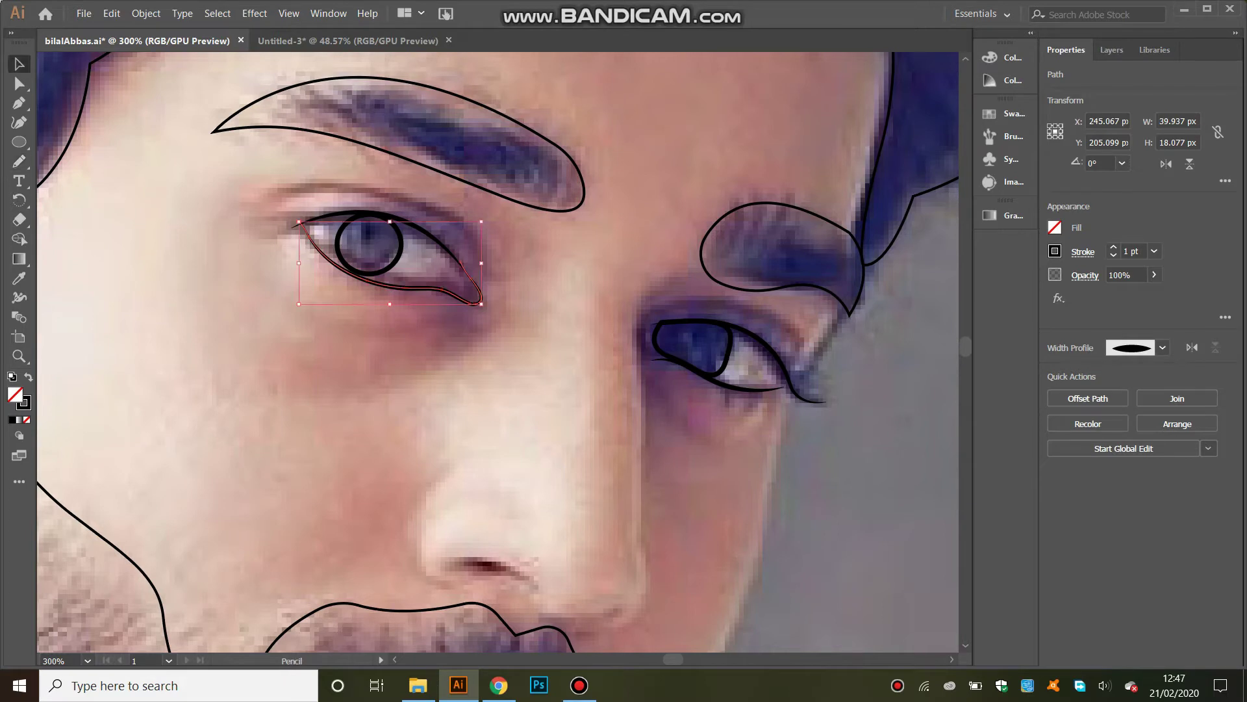
{"action": "key", "text": "ctrl+shift+a"}
- Draw small pupil ellipses inside the left and right irises
{"action": "key", "text": "l"}
{"action": "left_click_drag", "start_coordinate": [360, 223], "coordinate": [383, 247]}
{"action": "left_click_drag", "start_coordinate": [675, 333], "coordinate": [688, 346]}
{"action": "left_click", "coordinate": [18, 63]}
{"action": "key", "text": "ctrl+shift+a"}
{"action": "left_click", "coordinate": [682, 338]}
{"action": "key", "text": "ctrl+shift+a"}
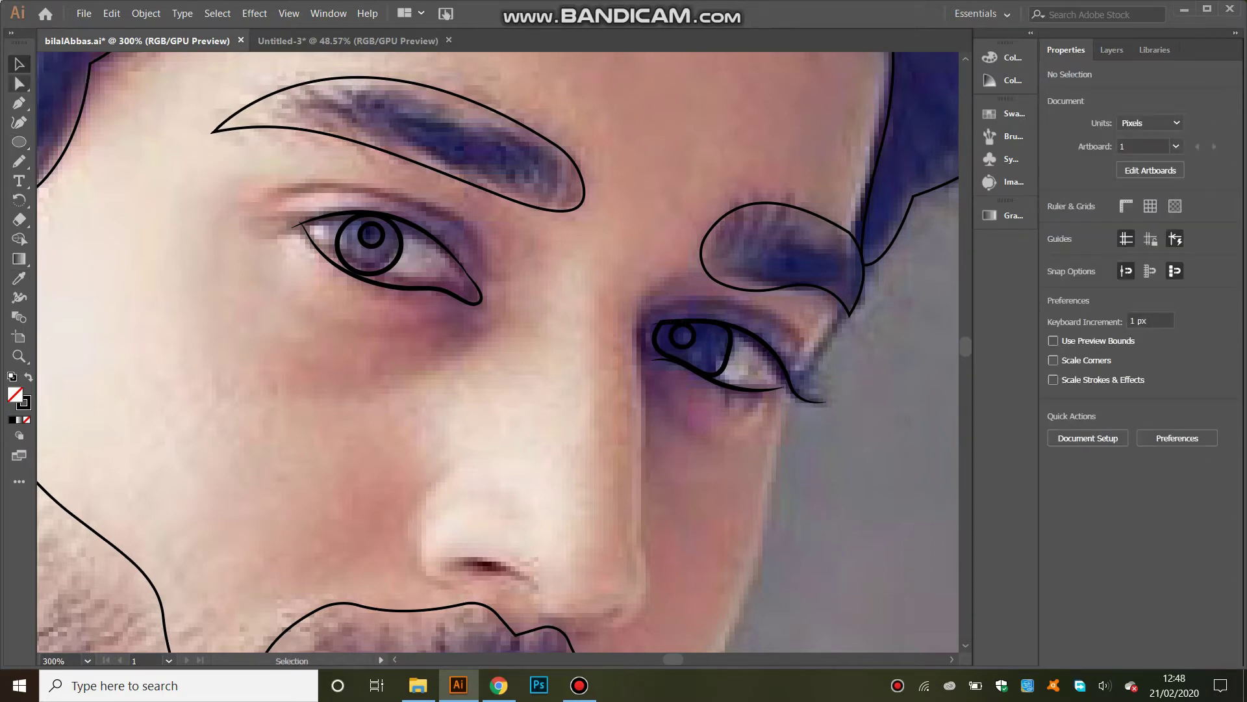
- Fill both pupils solid black by swapping their fill and stroke
{"action": "key", "text": "a"}
{"action": "left_click", "coordinate": [673, 339]}
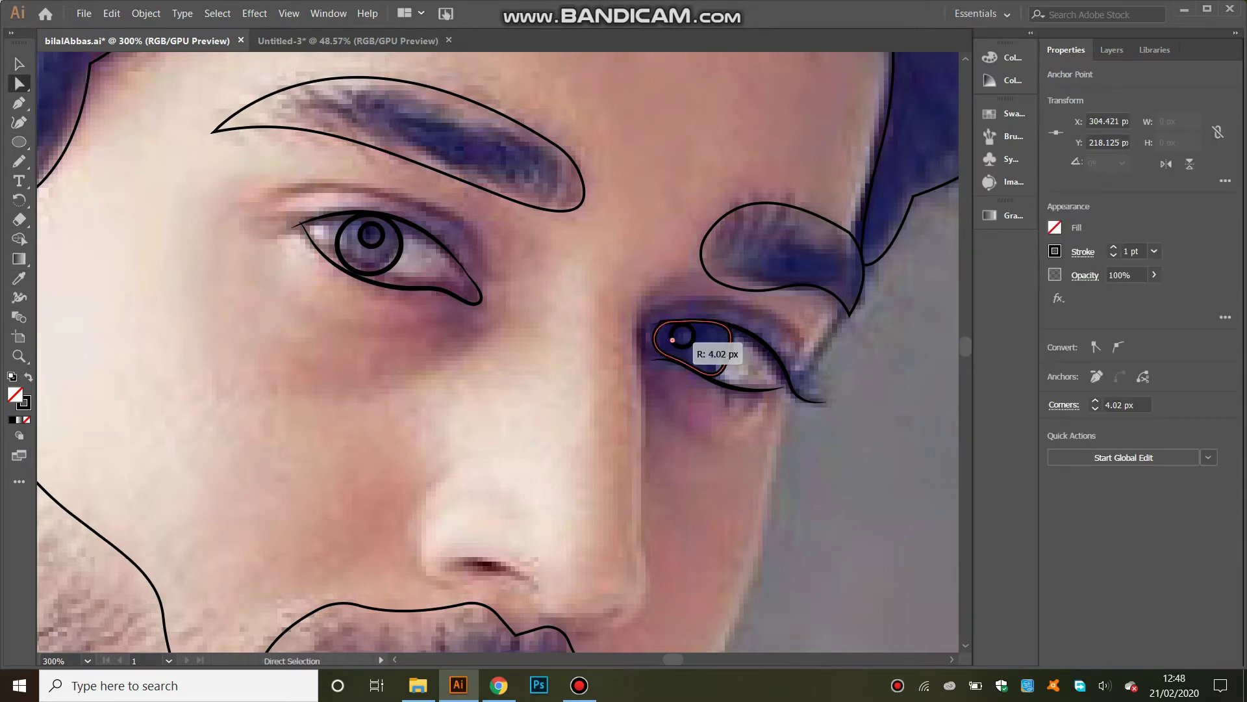
{"action": "key", "text": "ctrl+shift+a"}
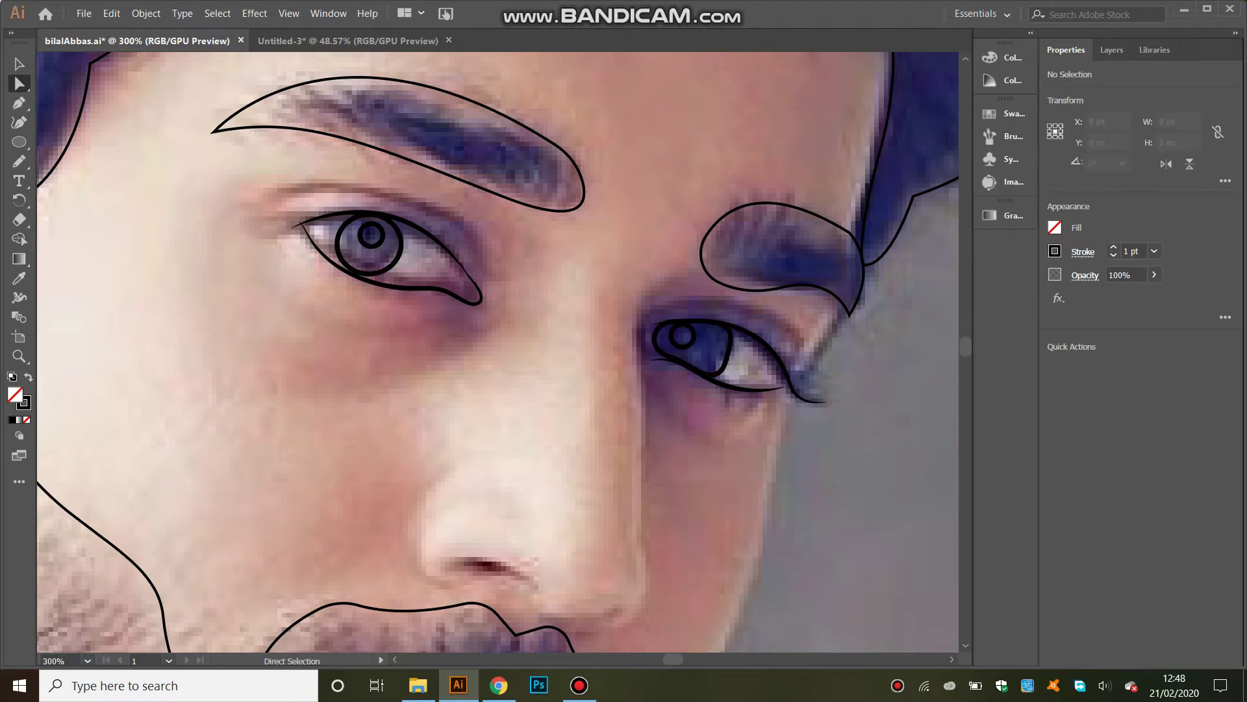
{"action": "left_click", "coordinate": [371, 236]}
{"action": "left_click", "coordinate": [682, 336], "text": "shift"}
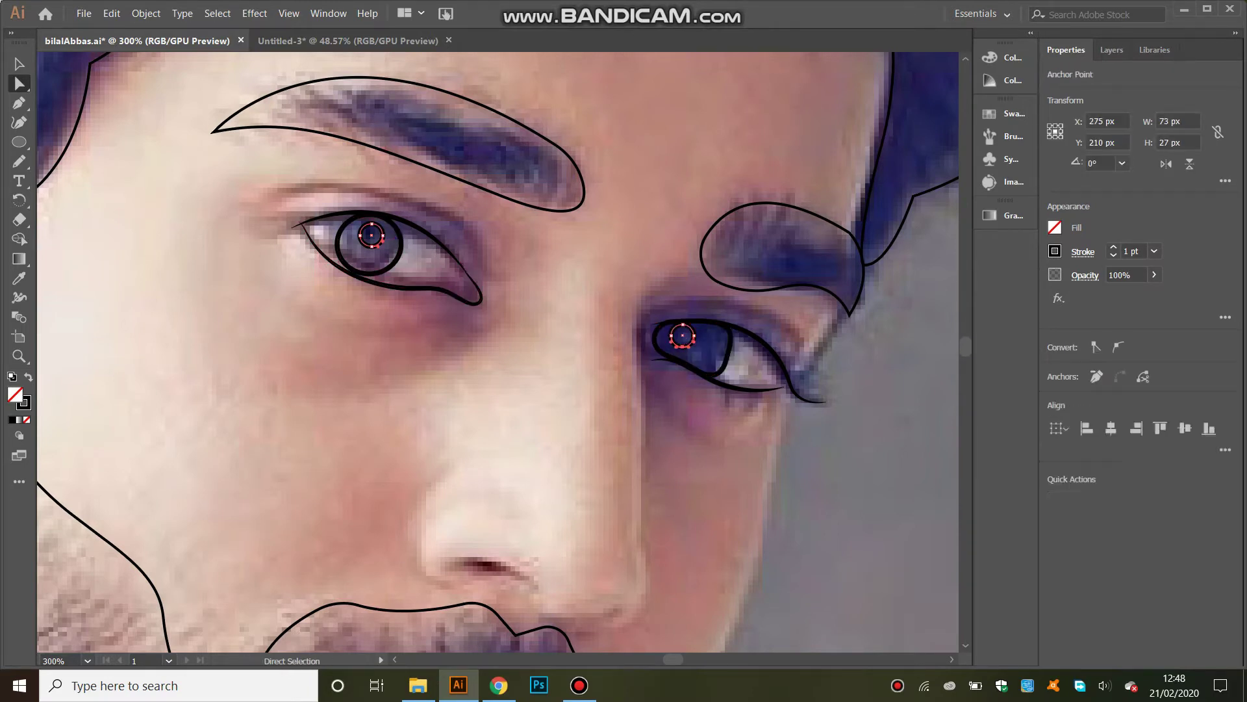
{"action": "key", "text": "shift+x"}
{"action": "key", "text": "ctrl+shift+a"}
- Draw a small white highlight ellipse in each pupil
{"action": "left_click", "coordinate": [19, 141]}
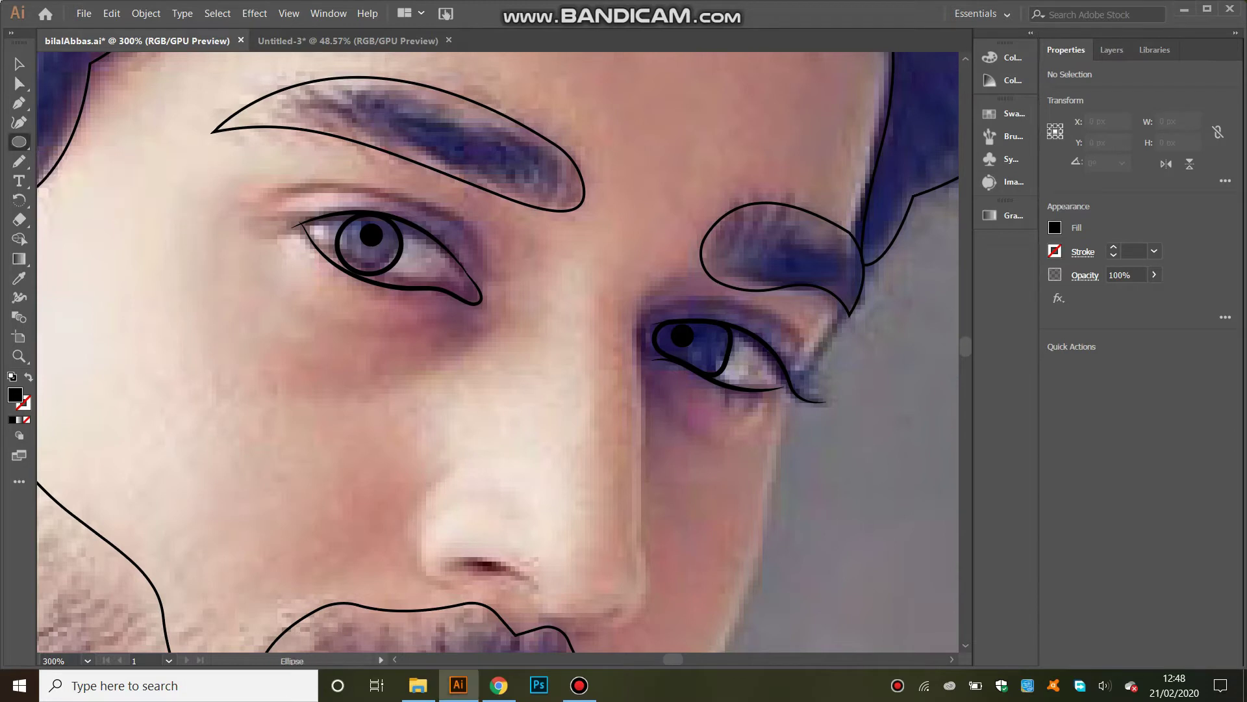
{"action": "left_click_drag", "start_coordinate": [352, 236], "coordinate": [354, 240]}
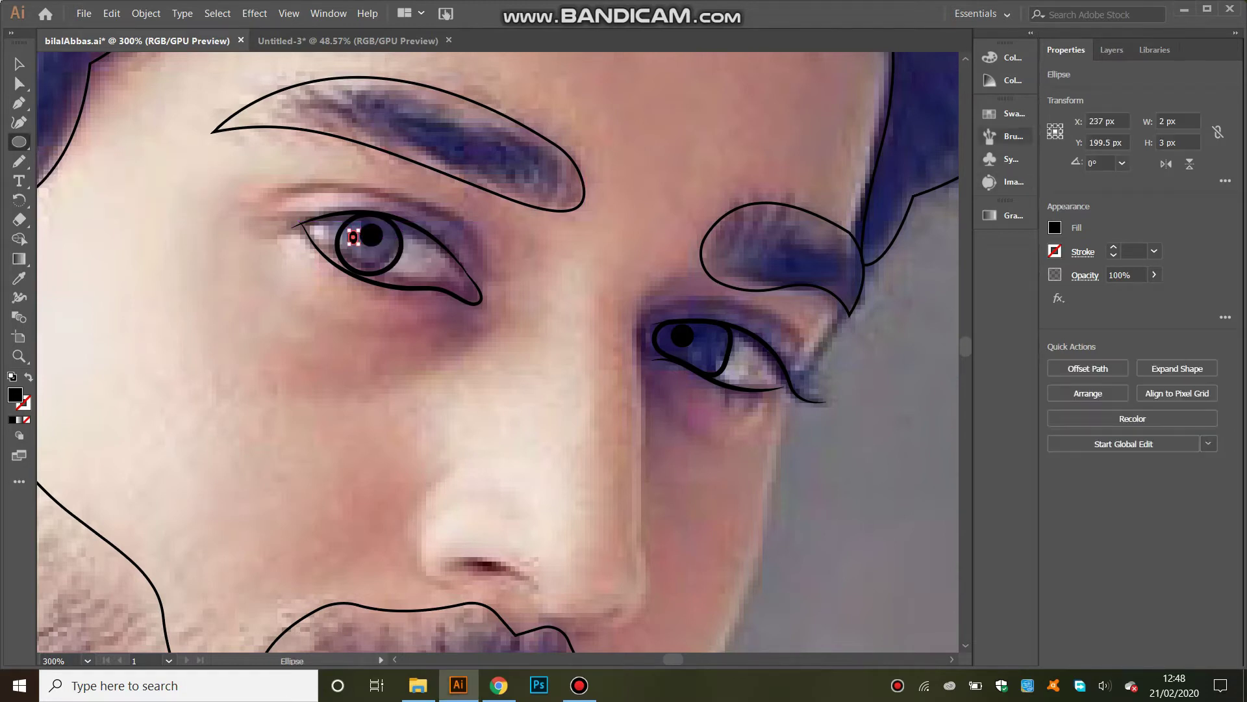
{"action": "left_click", "coordinate": [1003, 57]}
{"action": "left_click", "coordinate": [810, 159]}
{"action": "left_click_drag", "start_coordinate": [703, 334], "coordinate": [693, 358]}
- Select both pupil highlights to check them, then select the left iris circle
{"action": "key", "text": "v"}
{"action": "key", "text": "ctrl+shift+a"}
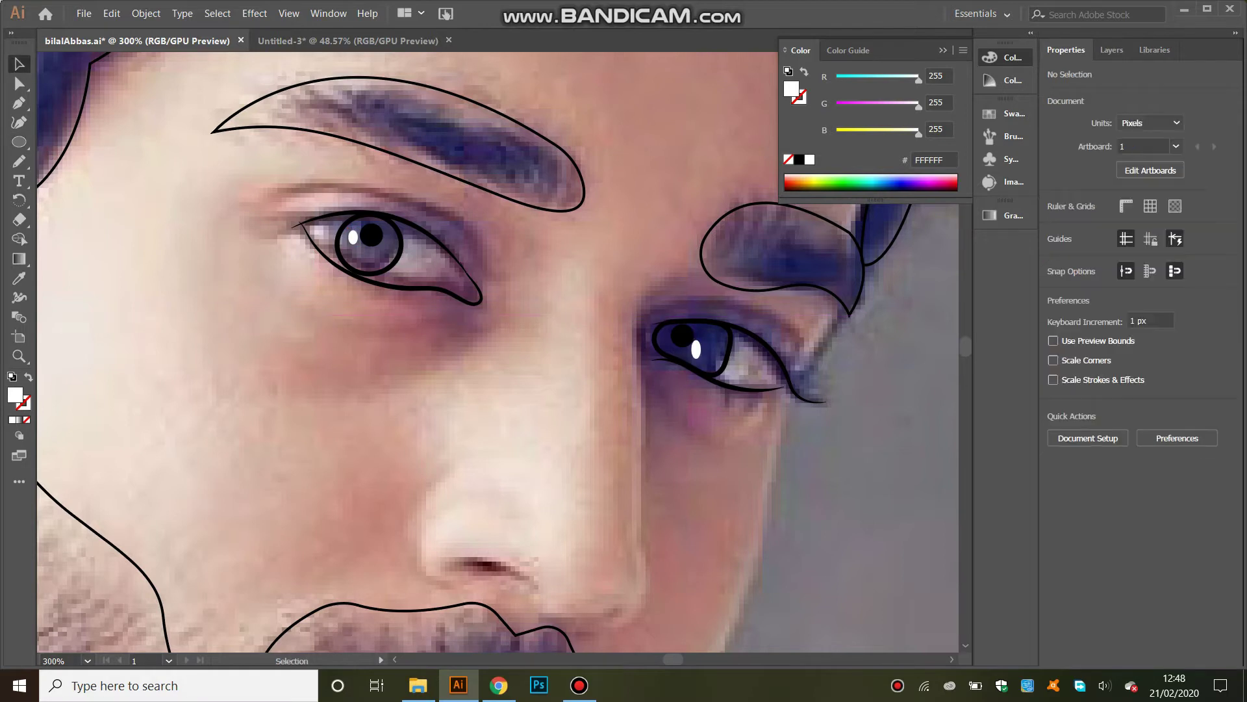
{"action": "left_click", "coordinate": [697, 350]}
{"action": "left_click", "coordinate": [353, 237], "text": "shift"}
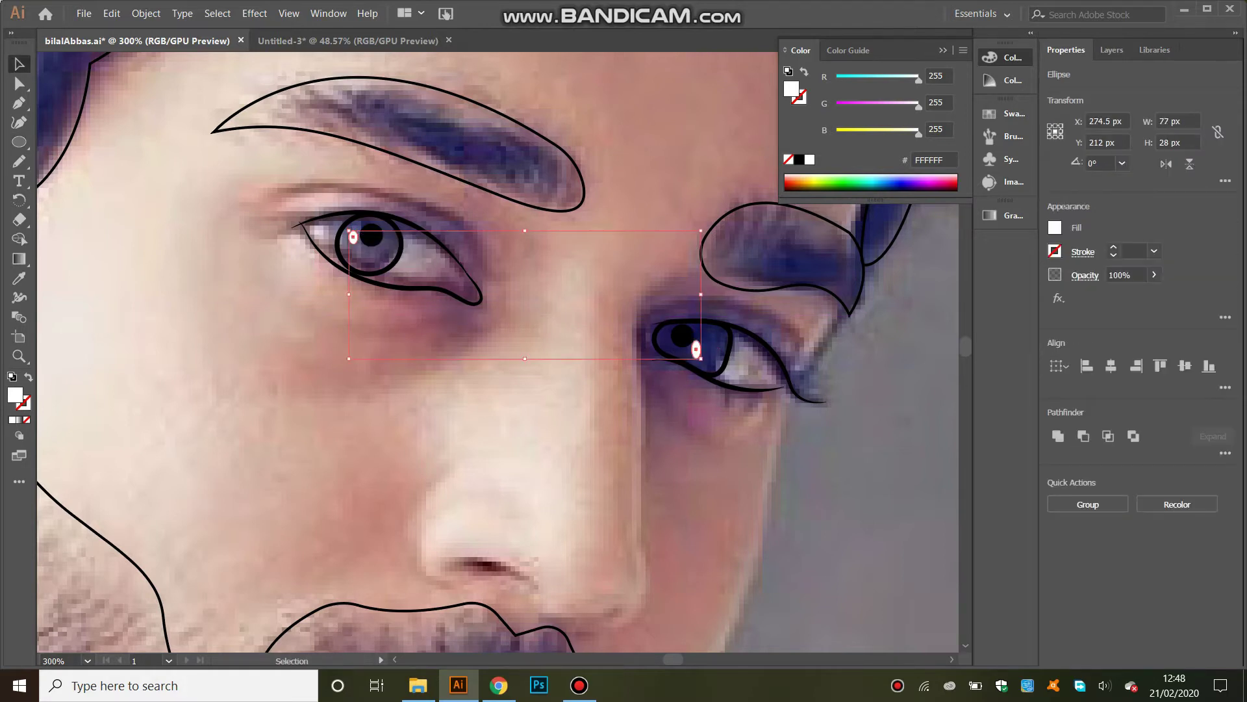
{"action": "key", "text": "ctrl+shift+a"}
{"action": "left_click", "coordinate": [337, 243]}
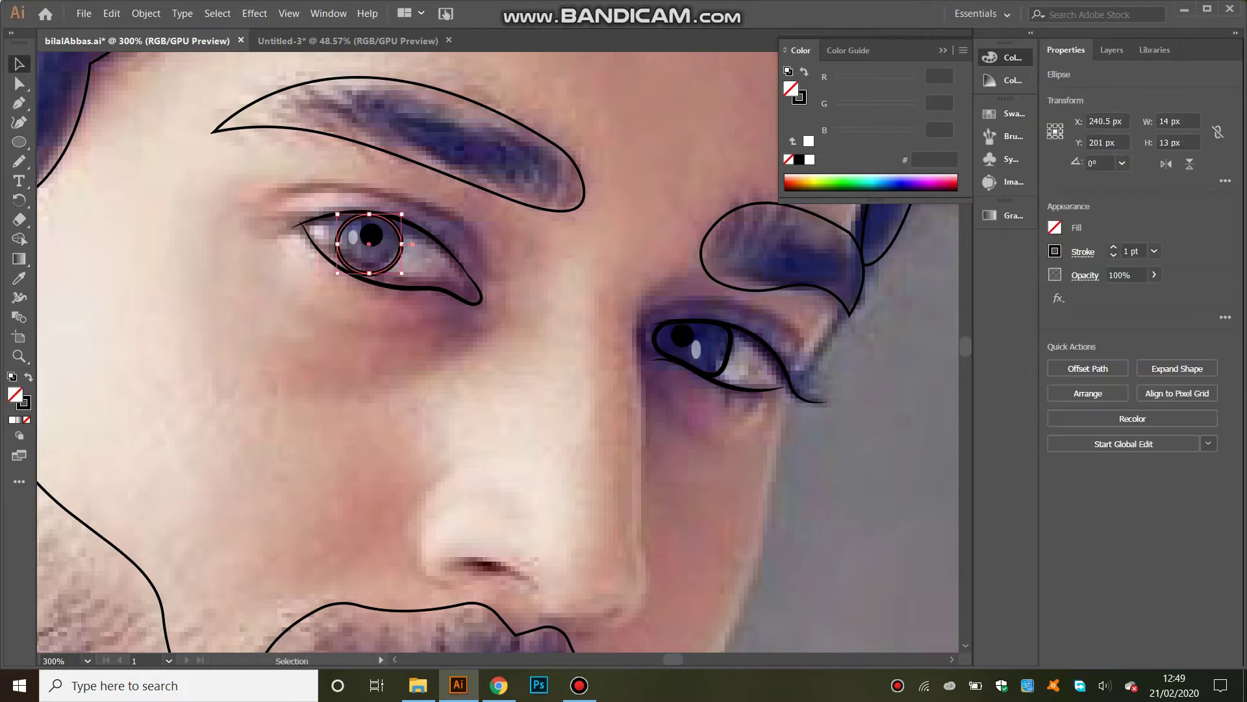
- Fill both irises with a purple-to-black gradient based on the photo's purple
{"action": "left_click", "coordinate": [727, 351], "text": "shift"}
{"action": "key", "text": "i"}
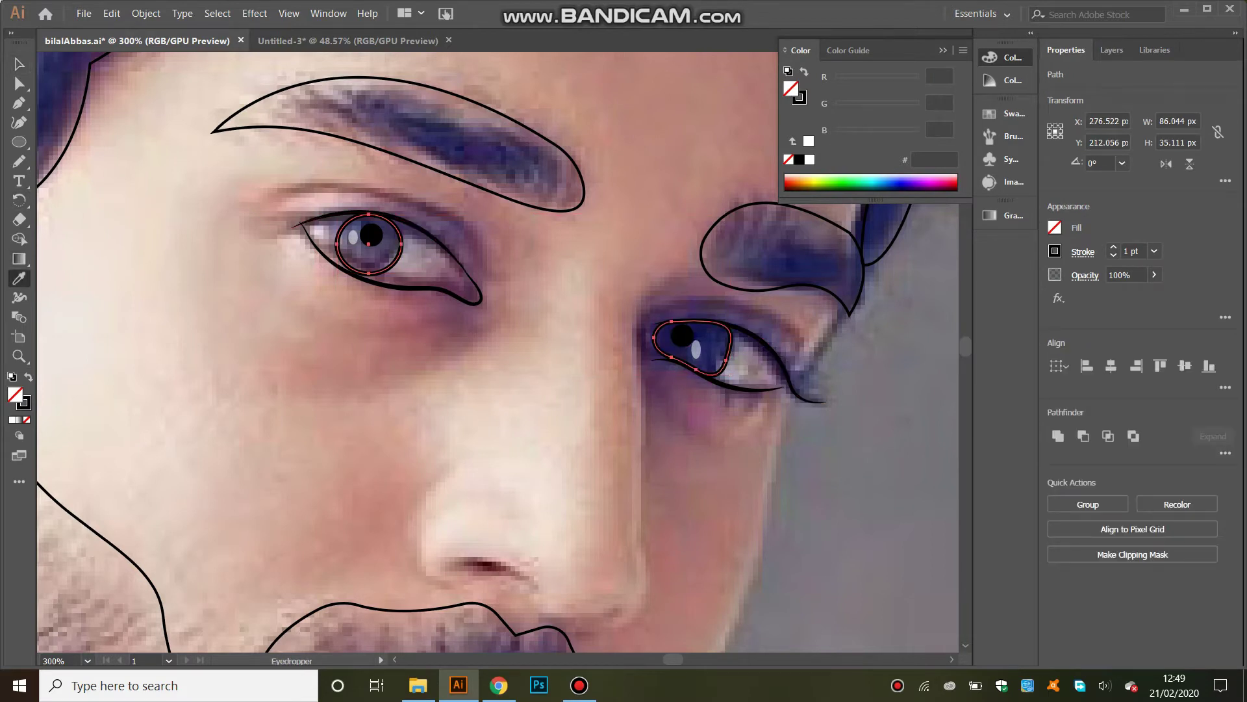
{"action": "left_click", "coordinate": [689, 345]}
{"action": "left_click", "coordinate": [1005, 215]}
{"action": "left_click", "coordinate": [846, 333]}
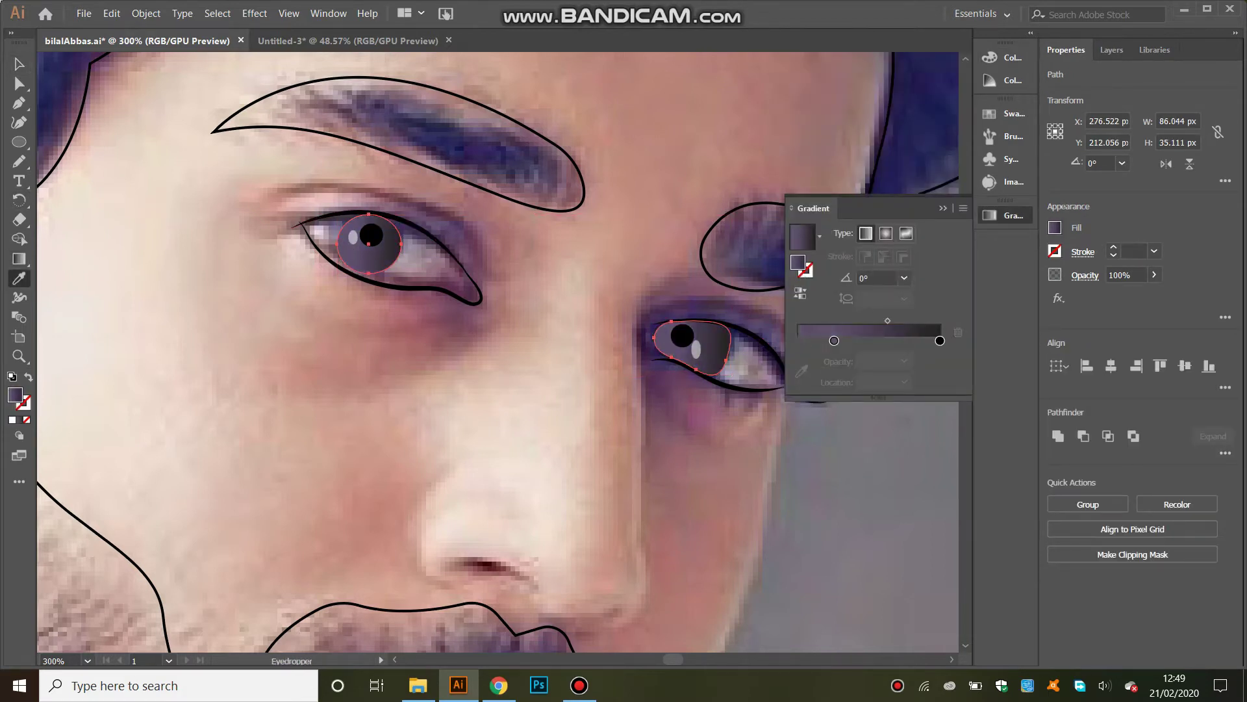
- Make the iris gradient radial, with its stop near 77% and no black end stop
{"action": "left_click_drag", "start_coordinate": [846, 341], "coordinate": [907, 341]}
{"action": "left_click", "coordinate": [887, 233]}
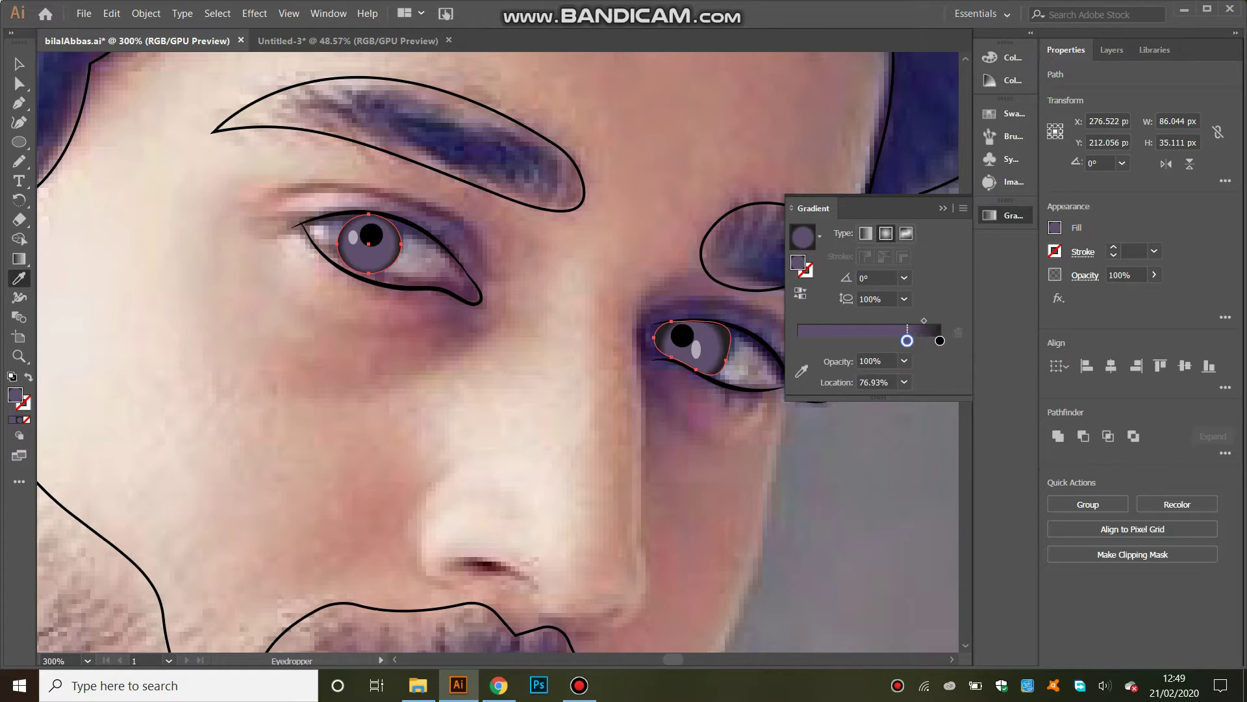
{"action": "double_click", "coordinate": [831, 341]}
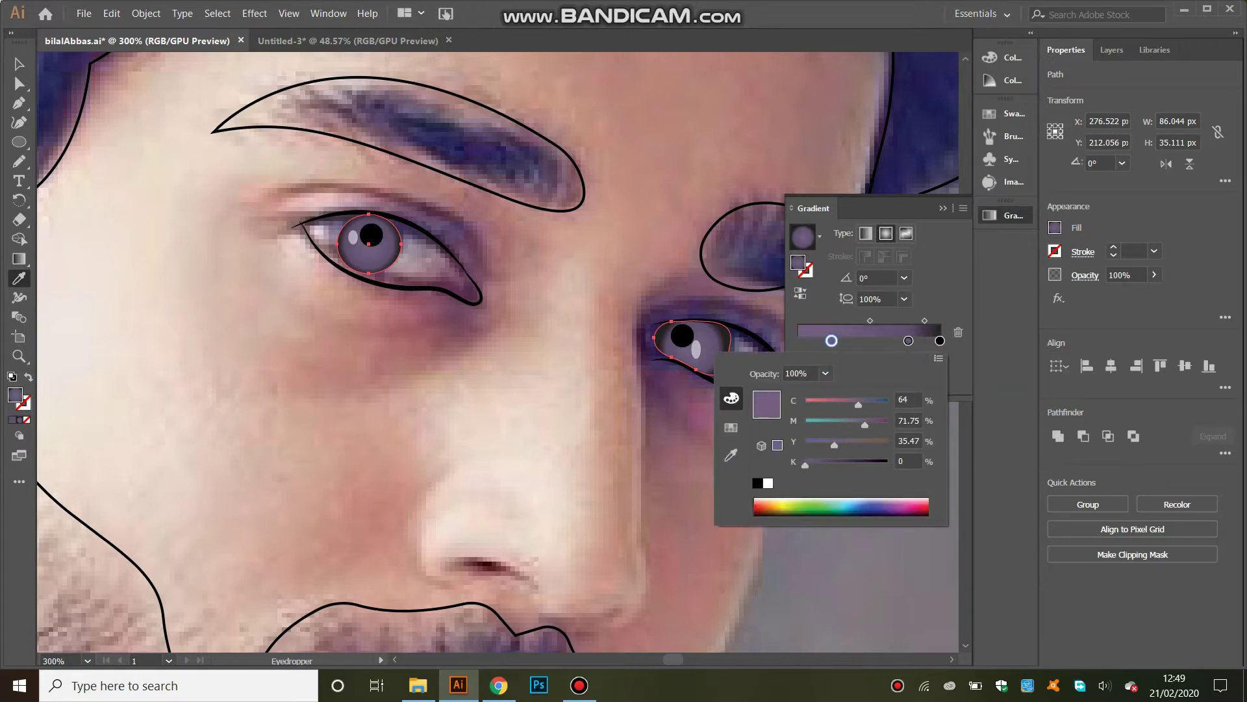
{"action": "left_click", "coordinate": [940, 340]}
{"action": "left_click", "coordinate": [1005, 57]}
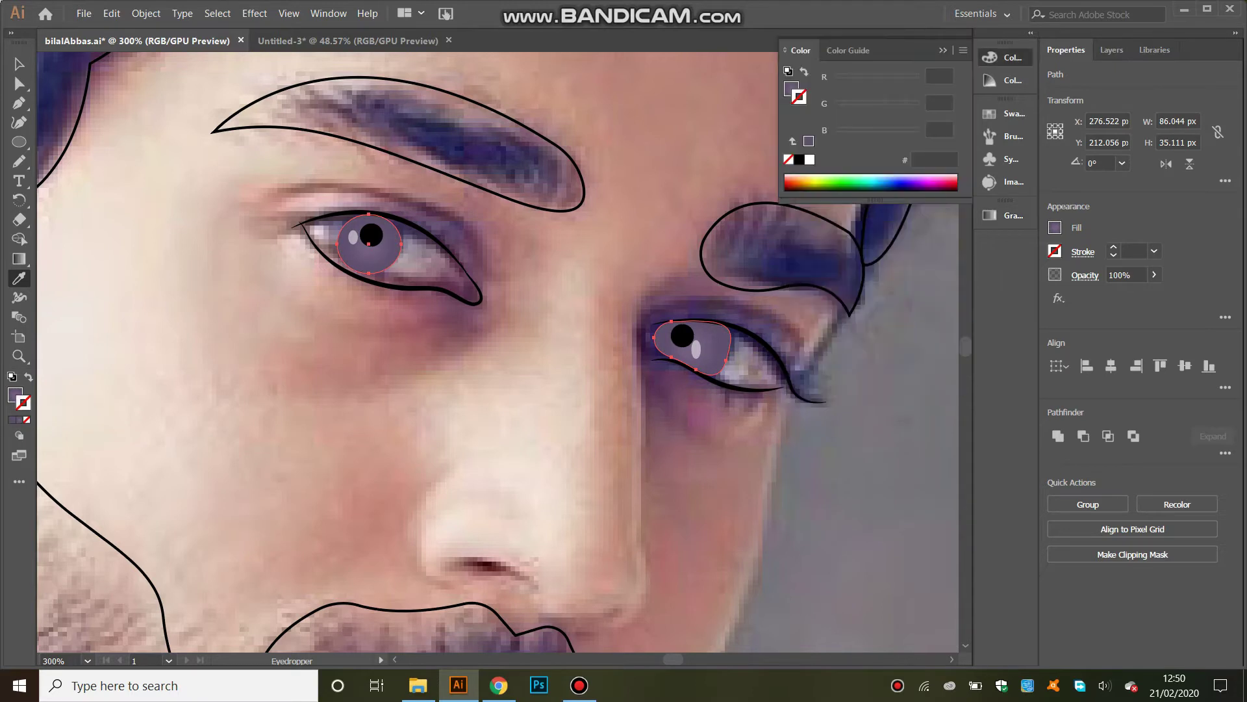
{"action": "key", "text": "v"}
{"action": "left_click", "coordinate": [724, 376]}
{"action": "left_click", "coordinate": [379, 212], "text": "shift"}
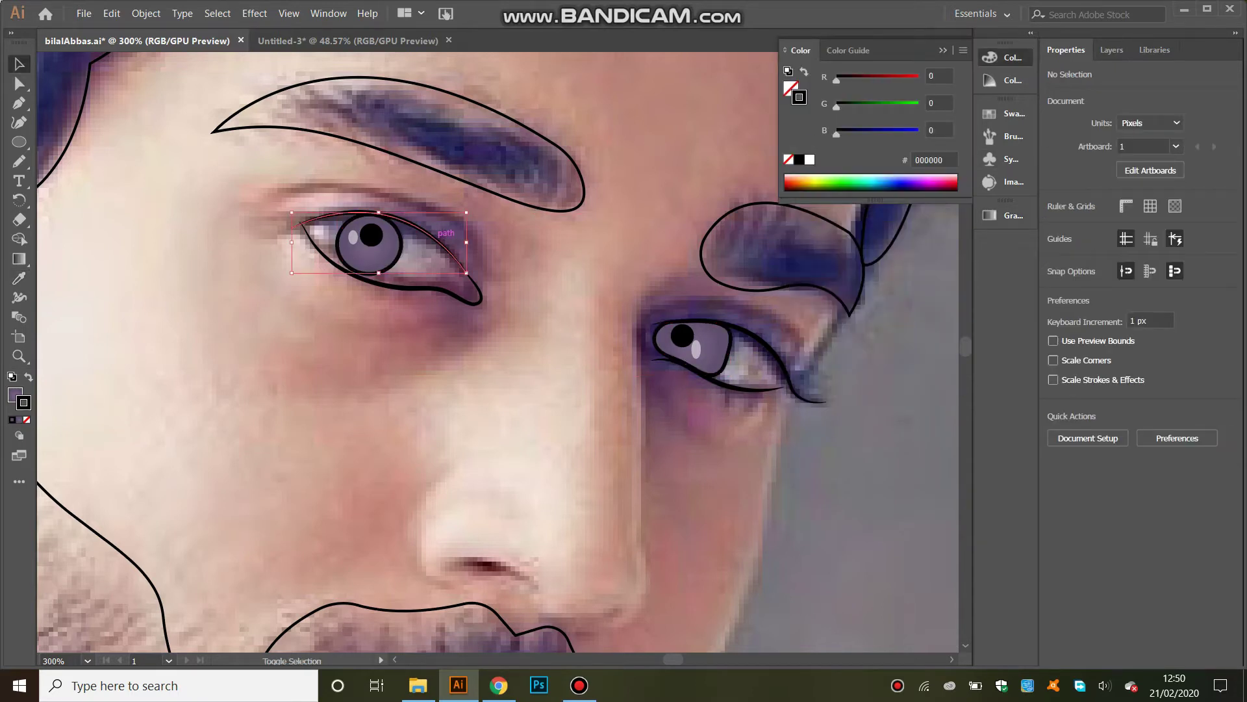
- Pen-draw a closed tear-duct shape at the inner corner of the left eye
{"action": "left_click", "coordinate": [783, 346], "text": "shift"}
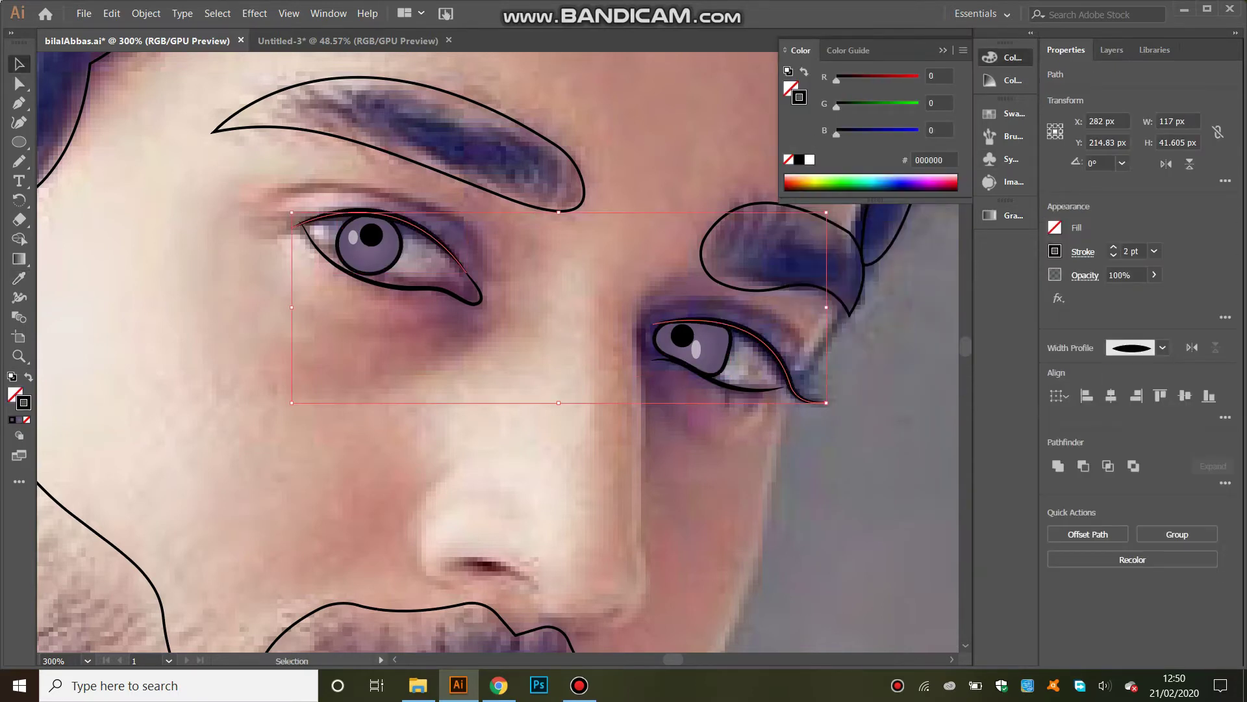
{"action": "key", "text": "ctrl+shift+a"}
{"action": "key", "text": "p"}
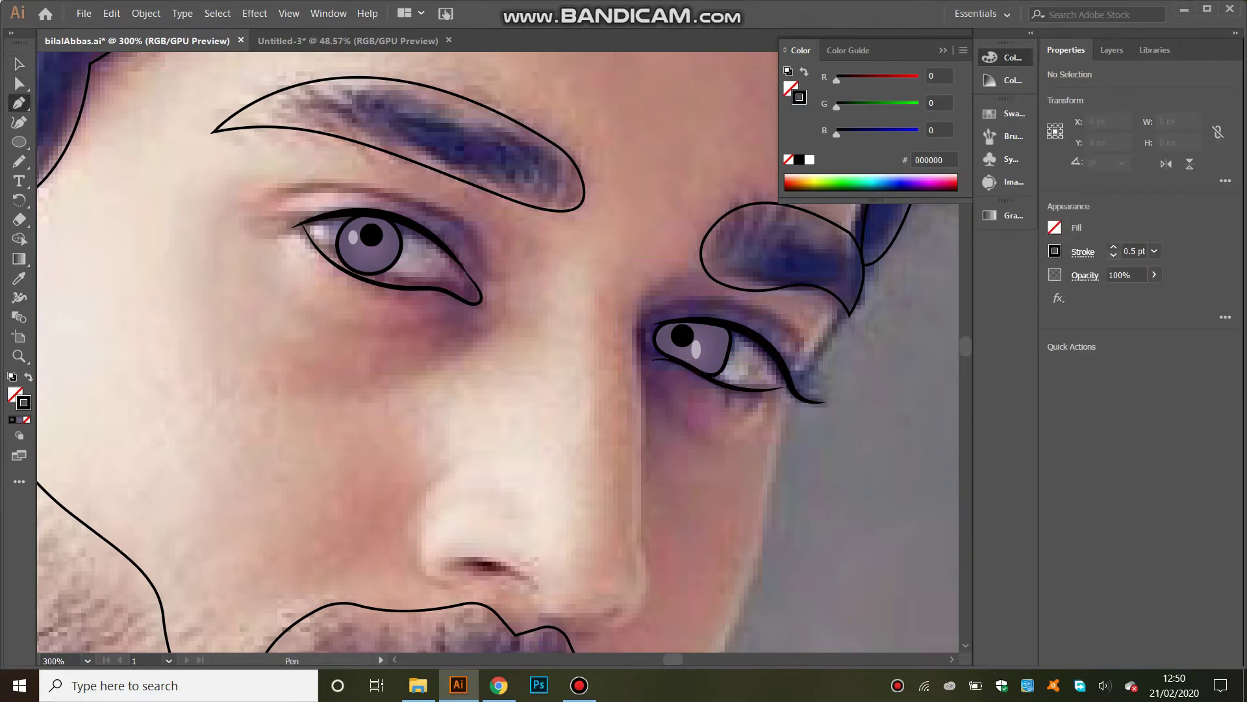
{"action": "left_click", "coordinate": [456, 261]}
{"action": "left_click", "coordinate": [433, 283]}
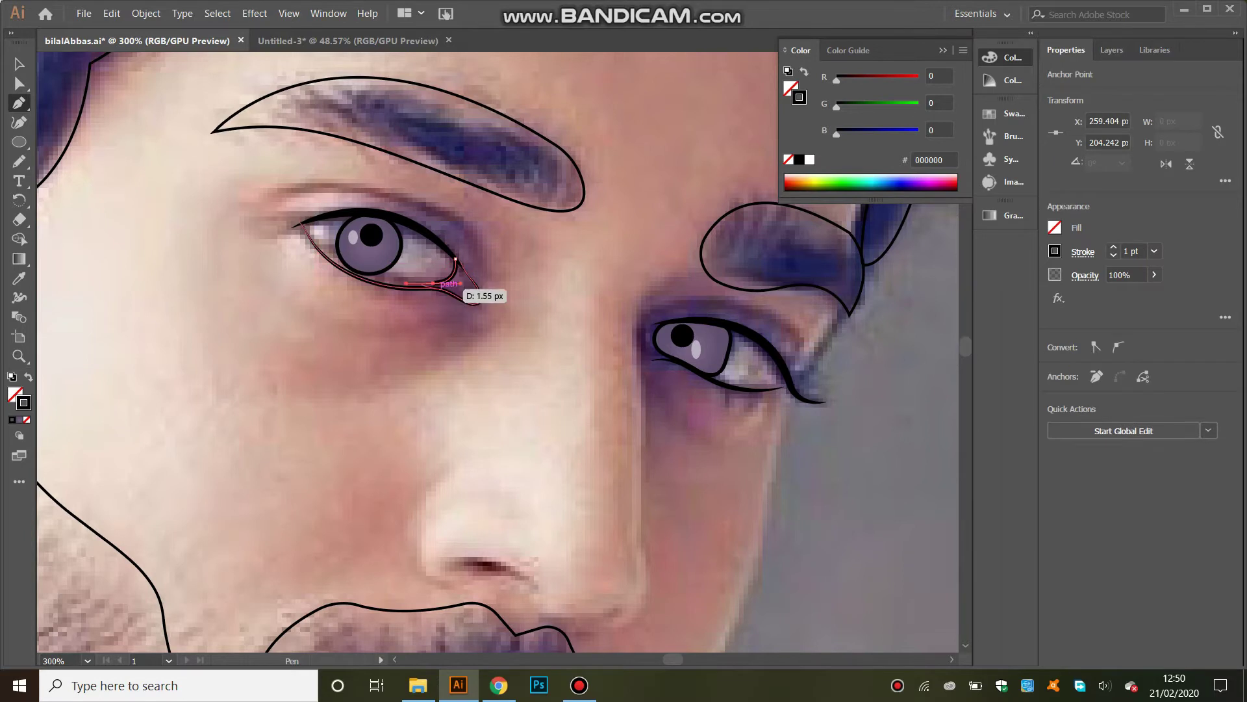
{"action": "left_click_drag", "start_coordinate": [478, 287], "coordinate": [500, 316]}
{"action": "left_click", "coordinate": [455, 258]}
{"action": "left_click_drag", "start_coordinate": [455, 258], "coordinate": [783, 259]}
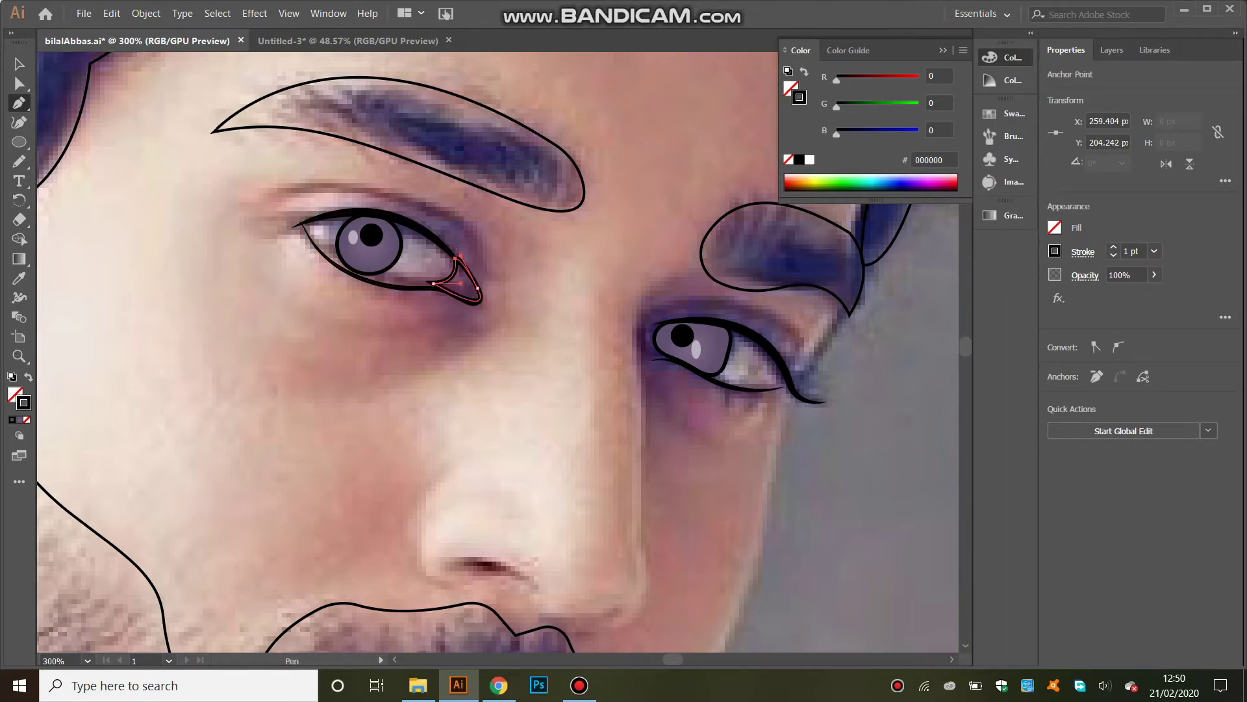
- Fill the tear-duct shape with pink sampled from the photo and show the Layers panel
{"action": "left_click", "coordinate": [19, 278]}
{"action": "left_click", "coordinate": [389, 309]}
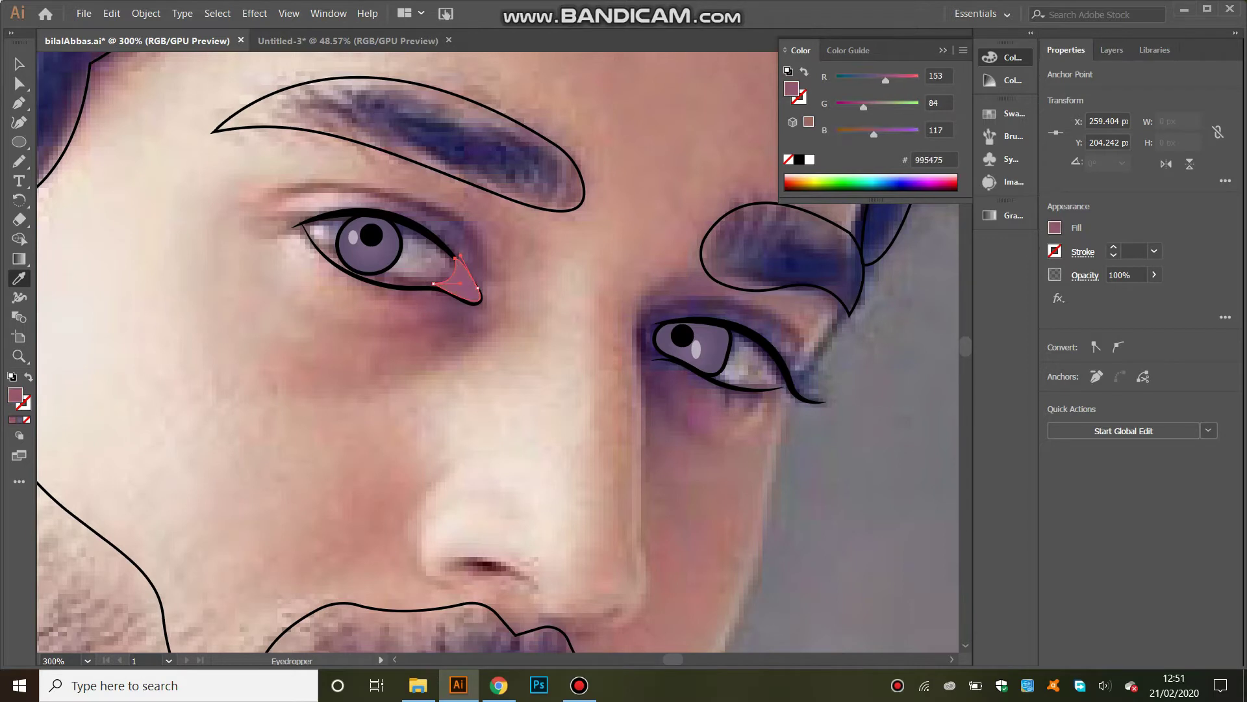
{"action": "key", "text": "v"}
{"action": "key", "text": "ctrl+shift+a"}
{"action": "key", "text": "F7"}
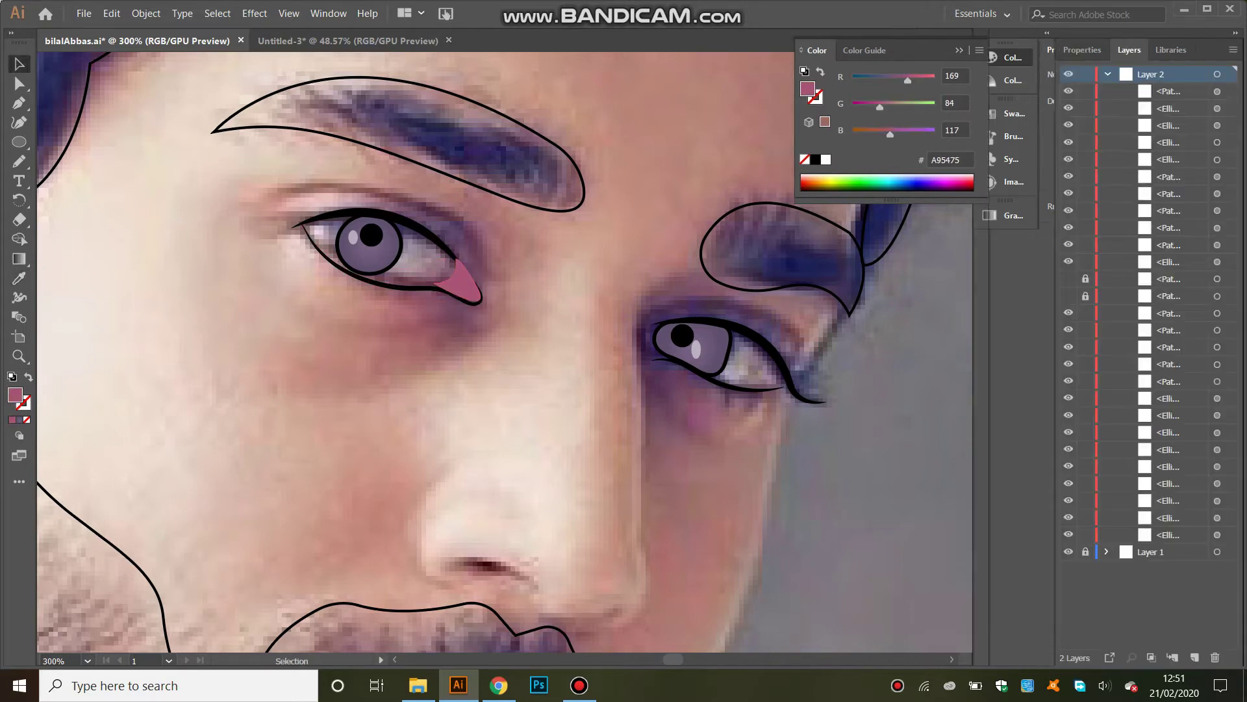
- Pull in the tear duct's left tip to shrink it
{"action": "key", "text": "a"}
{"action": "left_click", "coordinate": [463, 285]}
{"action": "left_click_drag", "start_coordinate": [432, 283], "coordinate": [449, 280]}
{"action": "key", "text": "ctrl+shift+a"}
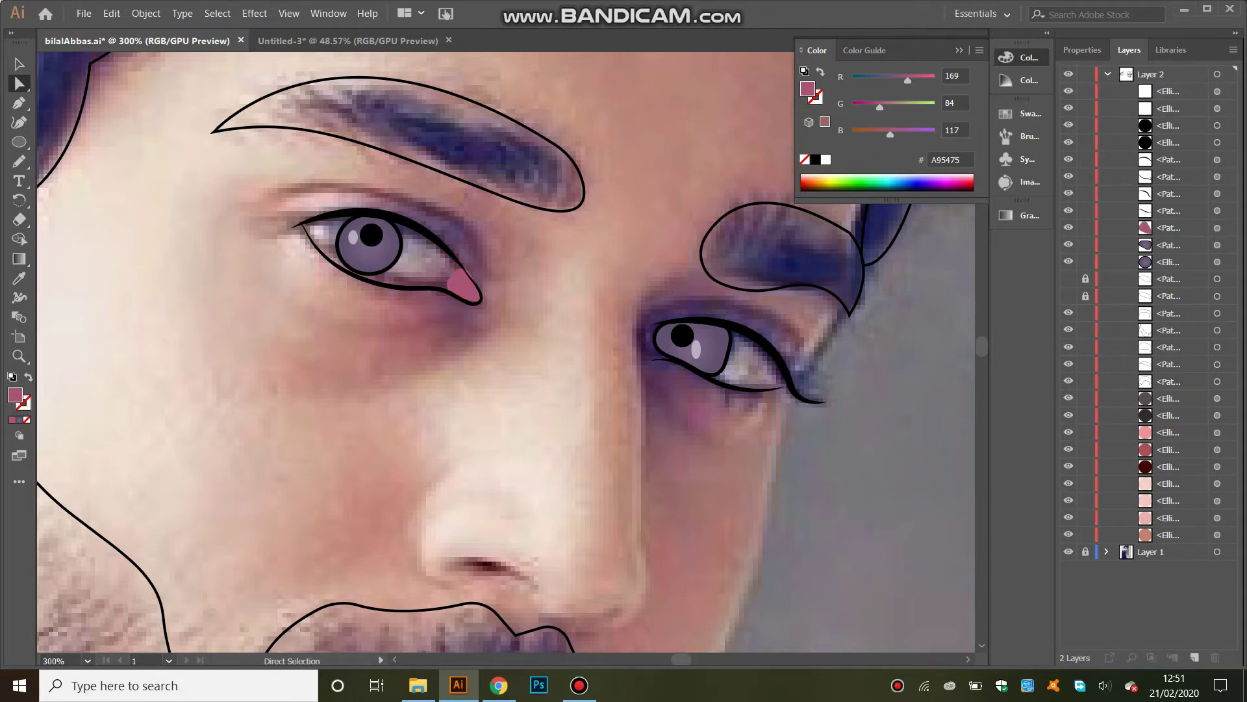
- Fill both eye-white paths with lavender B29FA9 sampled from the photo
{"action": "left_click", "coordinate": [18, 63]}
{"action": "left_click", "coordinate": [747, 383]}
{"action": "left_click", "coordinate": [390, 285], "text": "shift"}
{"action": "key", "text": "shift+m"}
{"action": "key", "text": "i"}
{"action": "left_click", "coordinate": [423, 260]}
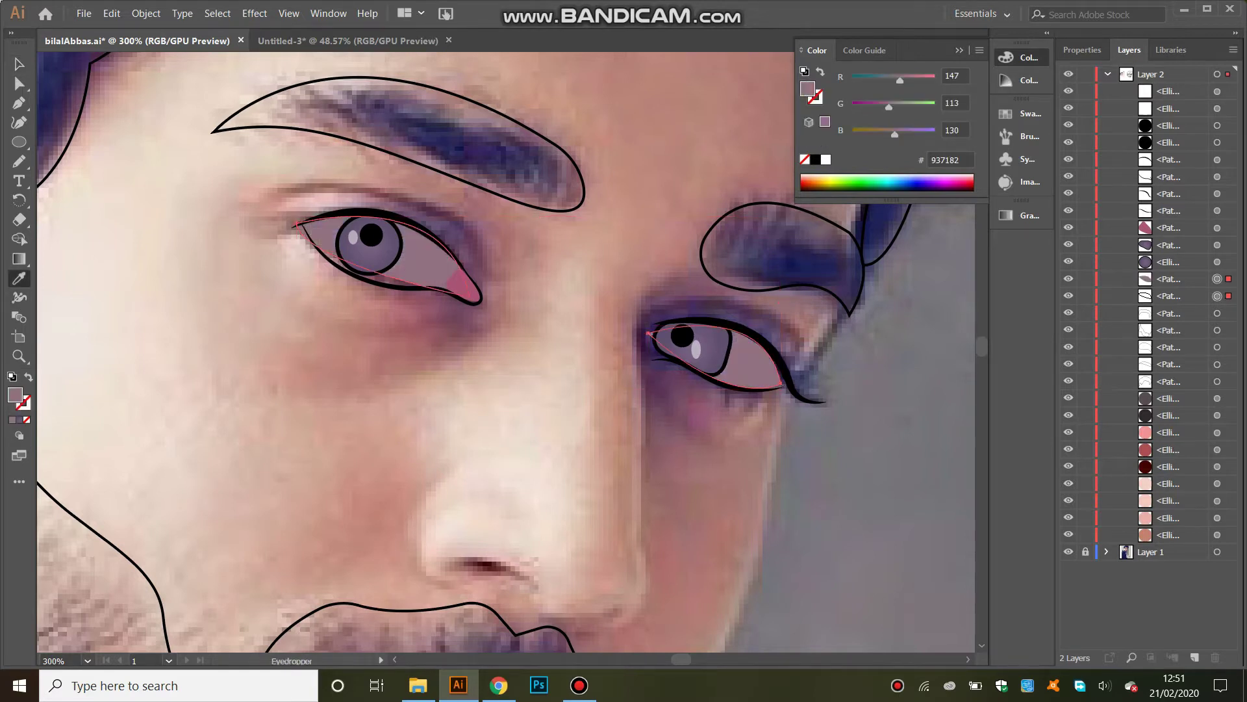
- Reshape the left eye's lower-lid curve with Direct Selection
{"action": "key", "text": "a"}
{"action": "key", "text": "ctrl+shift+a"}
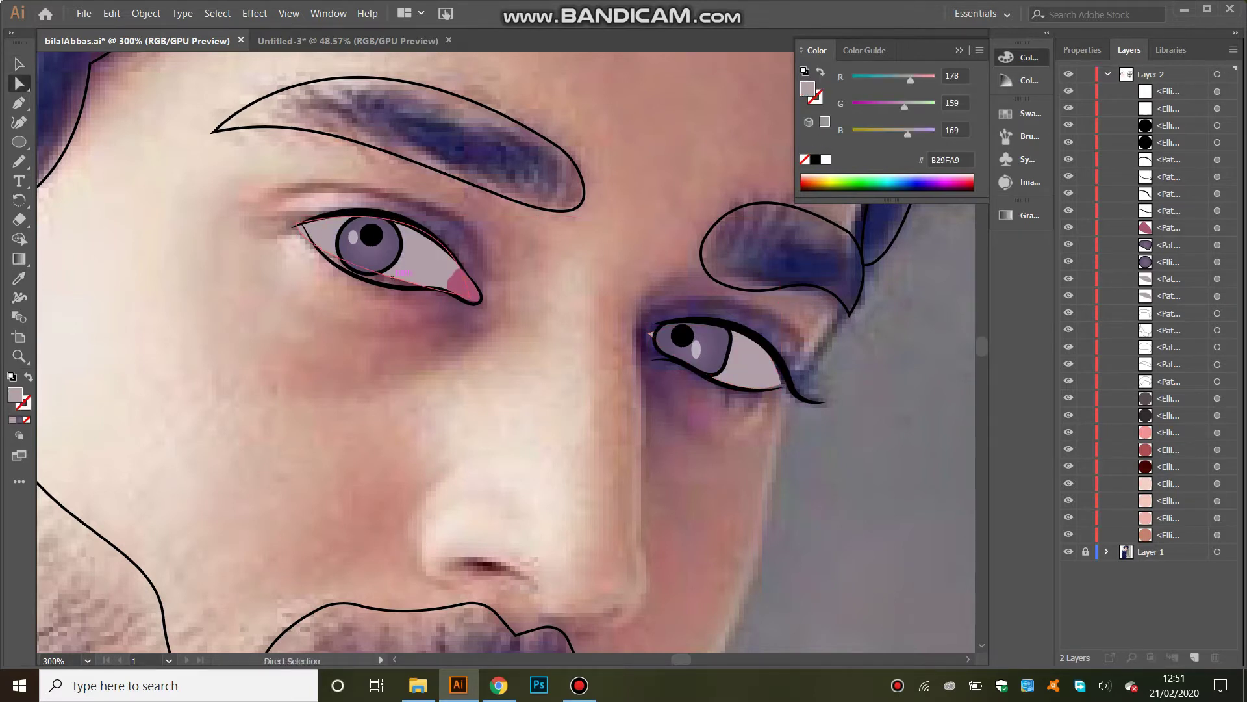
{"action": "mouse_move", "coordinate": [305, 264]}
{"action": "left_mouse_down"}
{"action": "mouse_move", "coordinate": [325, 289]}
{"action": "mouse_move", "coordinate": [320, 277]}
{"action": "left_mouse_up"}
{"action": "key", "text": "ctrl+shift+a"}
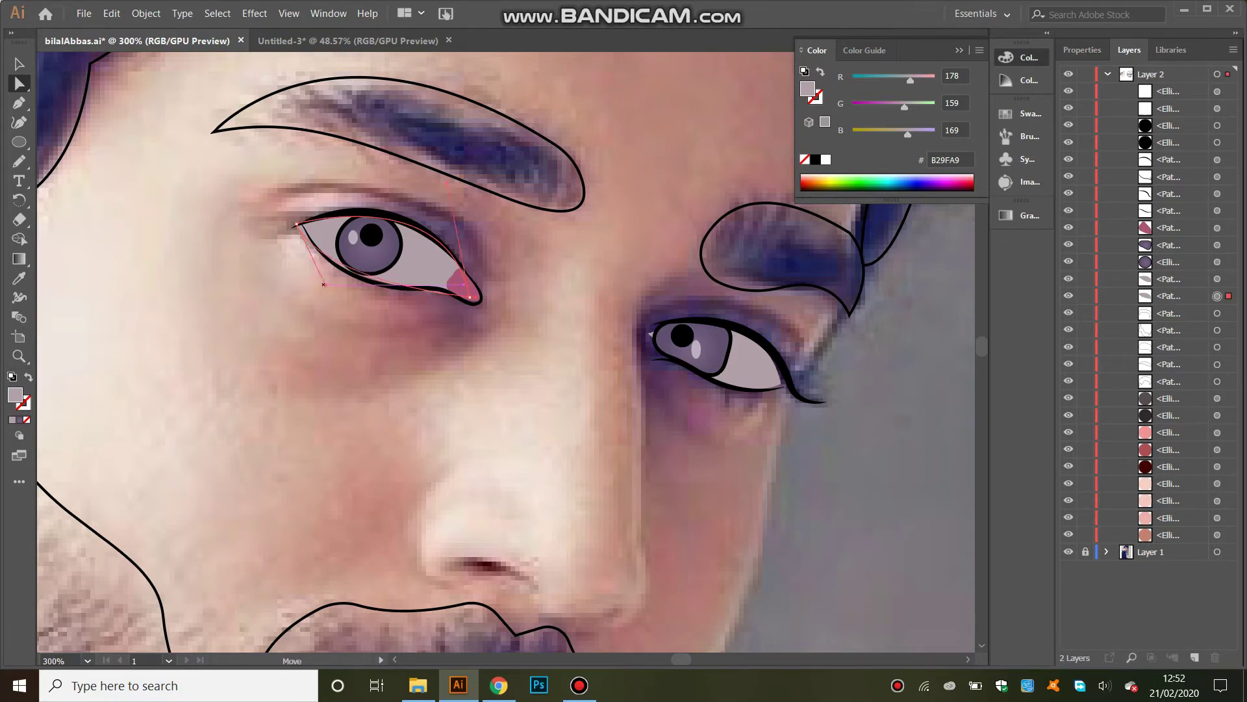
{"action": "left_click", "coordinate": [462, 286]}
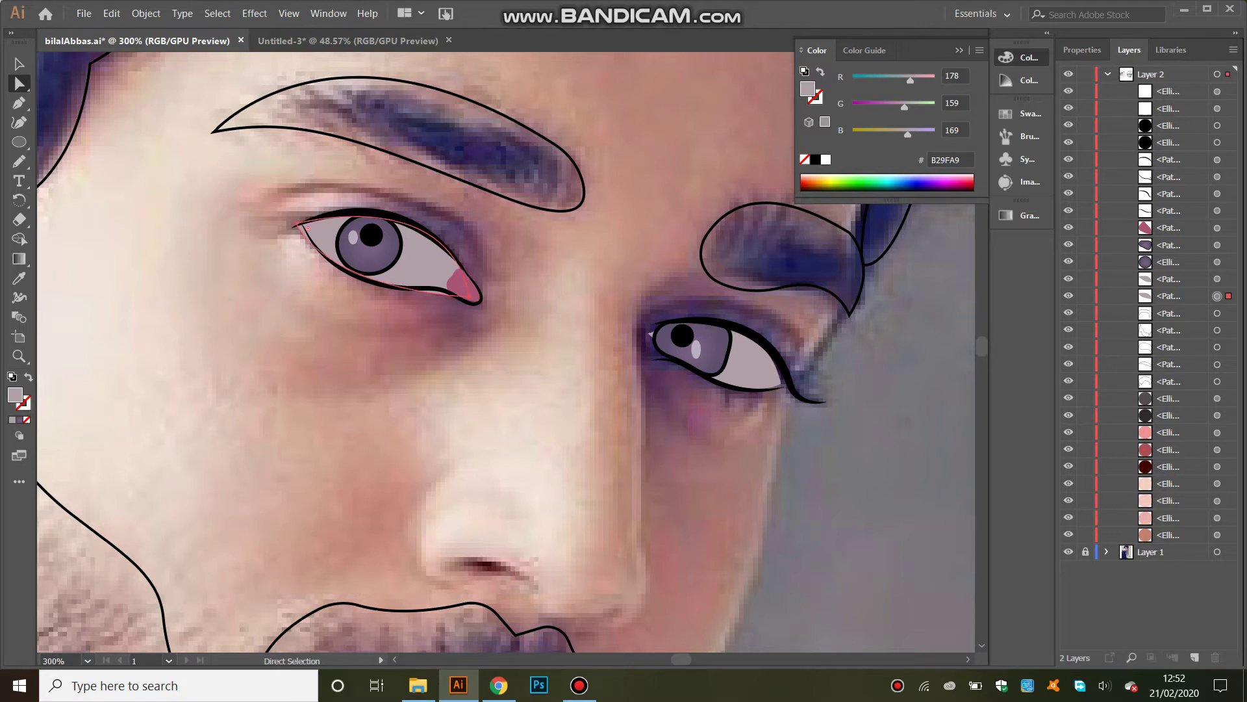
{"action": "key", "text": "p"}
{"action": "left_click", "coordinate": [469, 300]}
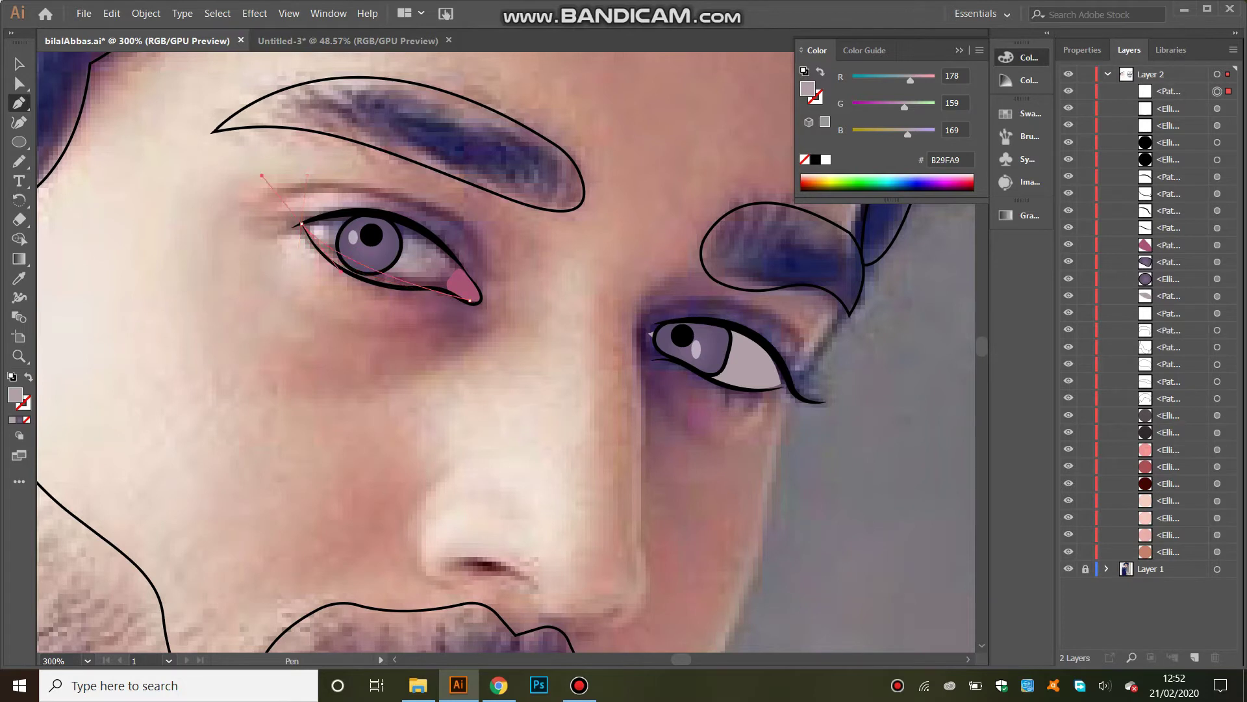
- Pen-draw a new eye-white outline for the left eye and send it behind the iris
{"action": "key", "text": "Delete"}
{"action": "key", "text": "slash"}
{"action": "left_click", "coordinate": [304, 223]}
{"action": "left_click_drag", "start_coordinate": [466, 279], "coordinate": [466, 291]}
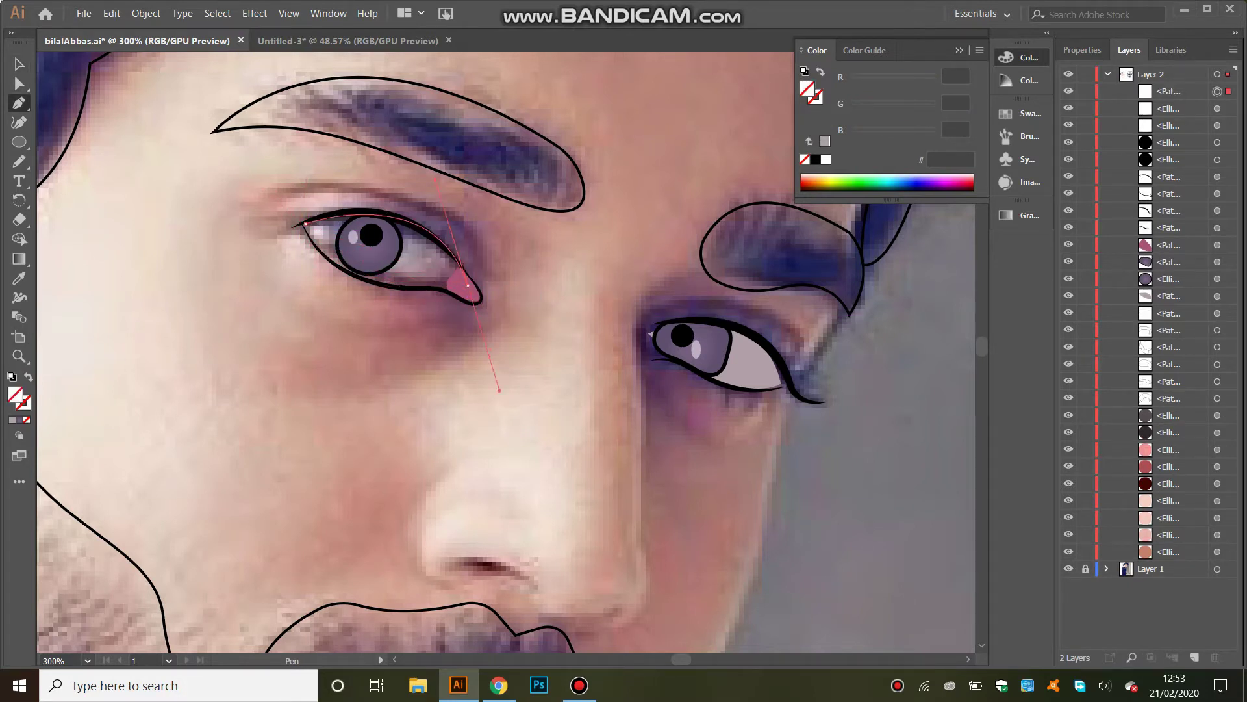
{"action": "left_click_drag", "start_coordinate": [463, 278], "coordinate": [455, 286]}
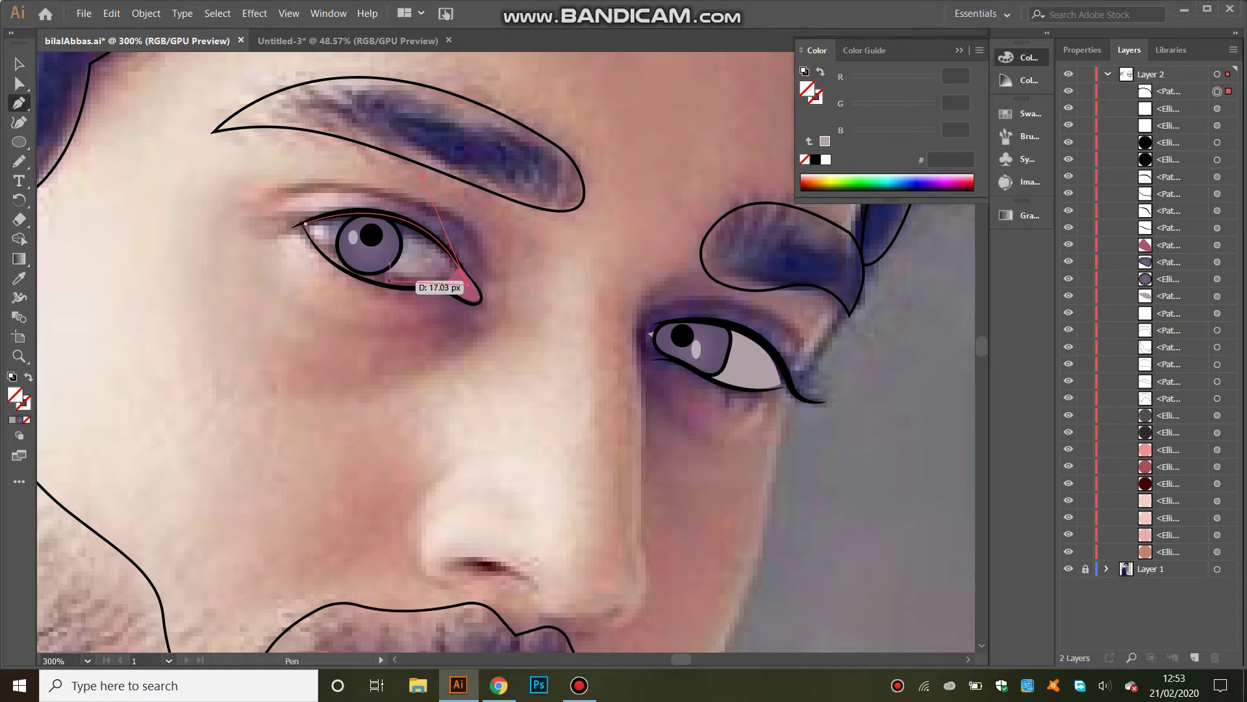
{"action": "left_click_drag", "start_coordinate": [305, 223], "coordinate": [328, 227]}
{"action": "left_click_drag", "start_coordinate": [321, 269], "coordinate": [321, 271]}
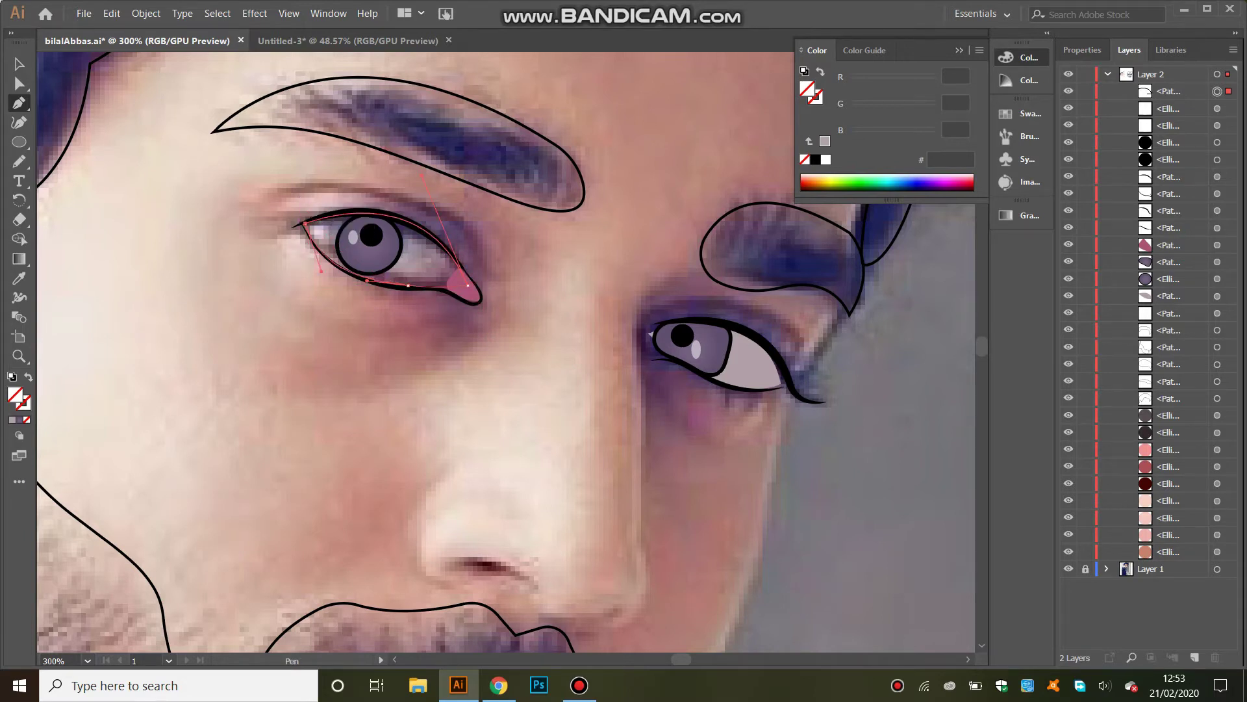
{"action": "key", "text": "ctrl+bracketleft"}
{"action": "key", "text": "ctrl+bracketleft"}
{"action": "key", "text": "ctrl+bracketleft"}
- Make the new left eye-white shape pure white and fit it inside the eye
{"action": "key", "text": "i"}
{"action": "left_click", "coordinate": [747, 363]}
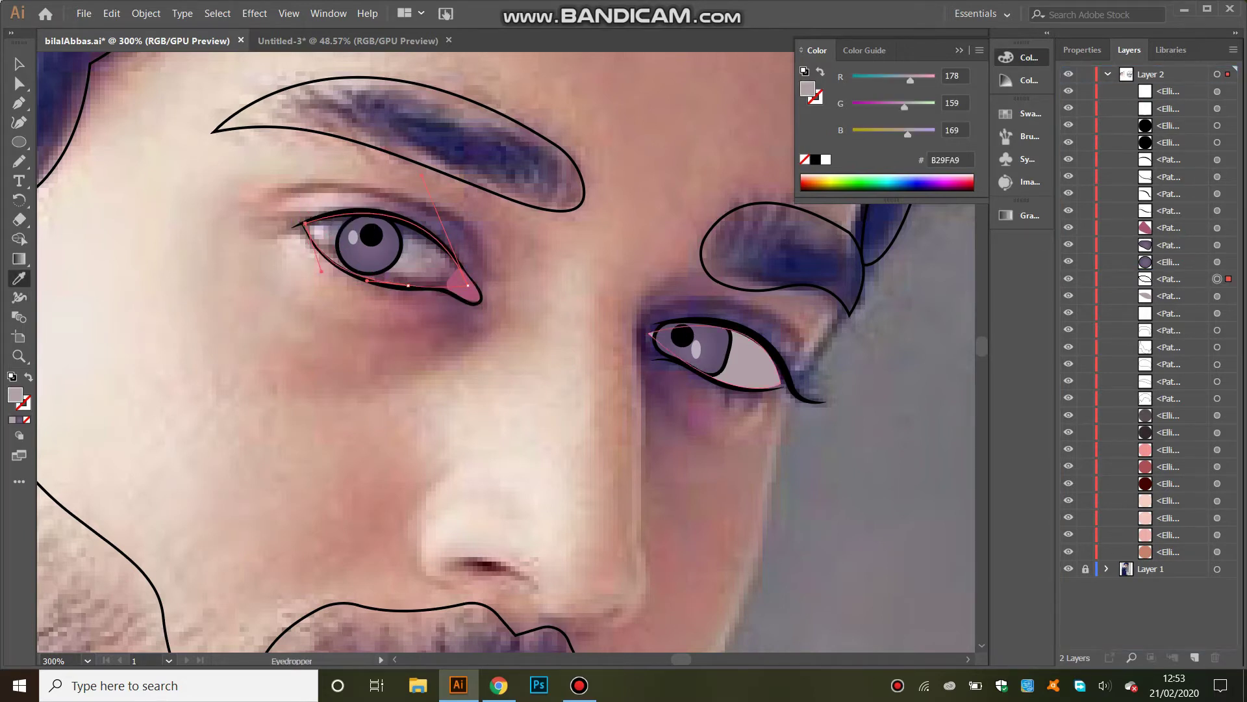
{"action": "left_click", "coordinate": [19, 64]}
{"action": "left_click", "coordinate": [826, 159]}
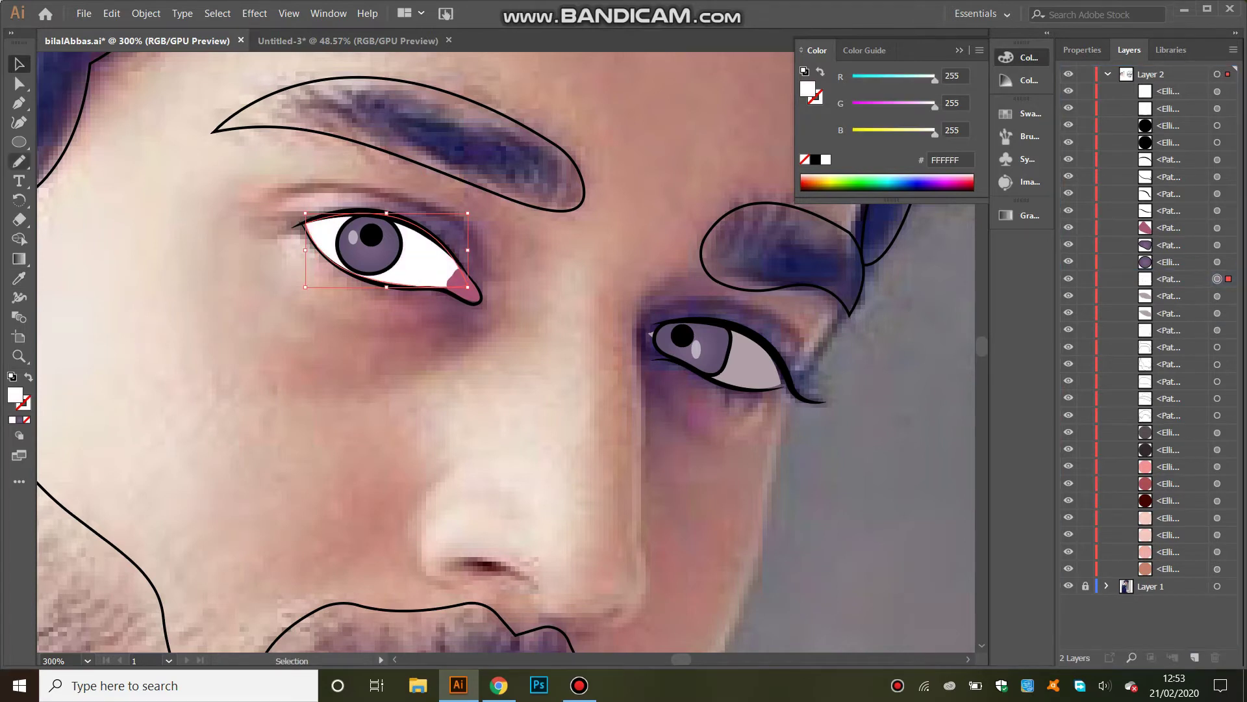
{"action": "left_click", "coordinate": [19, 83]}
{"action": "left_click_drag", "start_coordinate": [361, 237], "coordinate": [416, 263]}
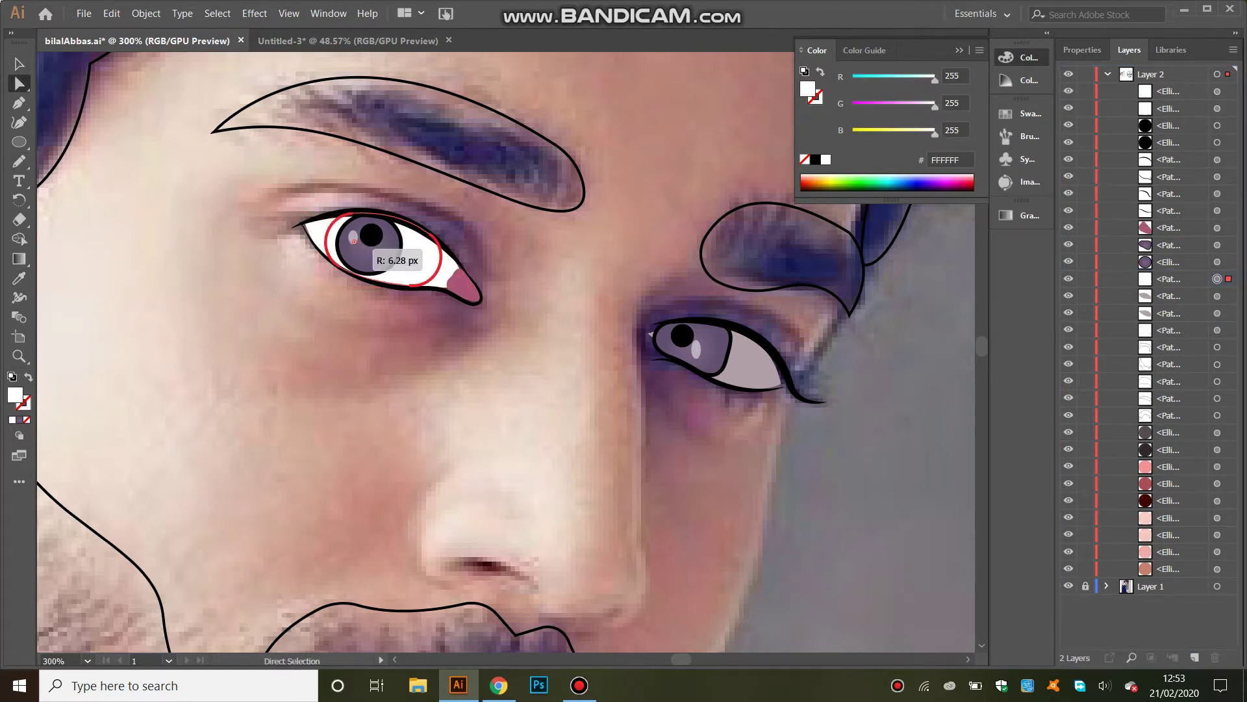
- Duplicate the right eye's lavender path in place, reshape it and fill it white
{"action": "left_click", "coordinate": [652, 334]}
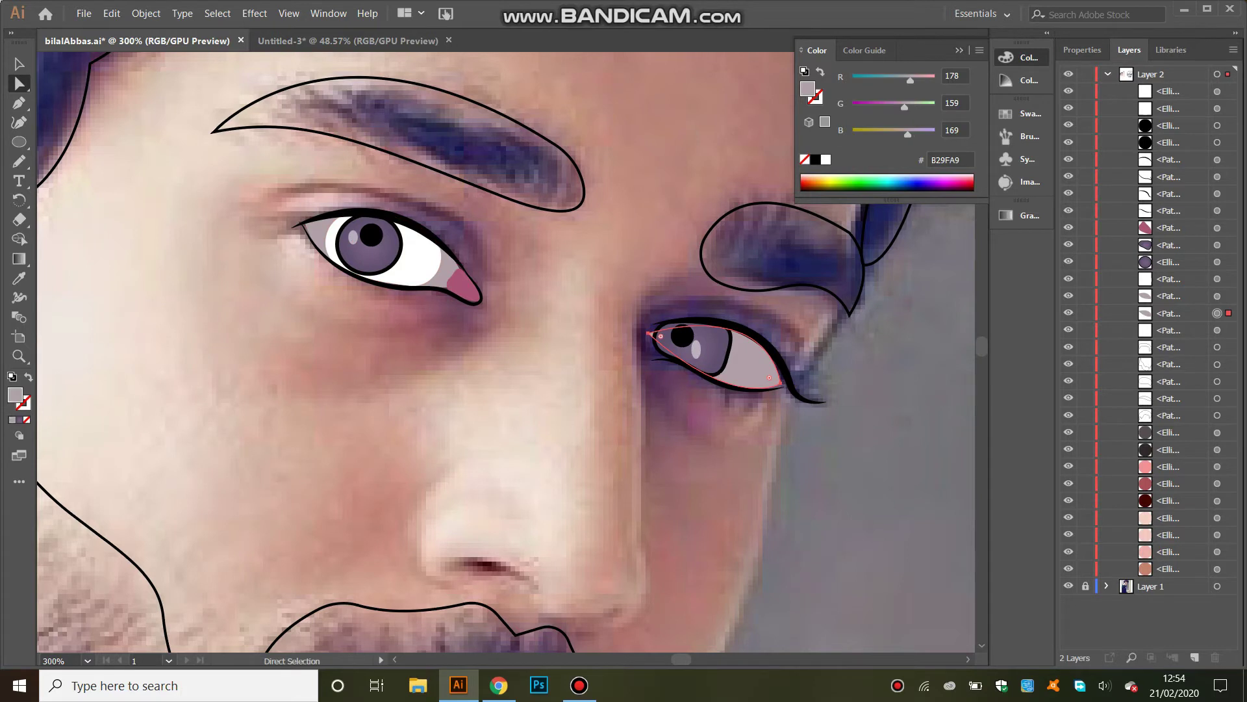
{"action": "key", "text": "ctrl+c"}
{"action": "key", "text": "ctrl+f"}
{"action": "left_click_drag", "start_coordinate": [780, 384], "coordinate": [766, 390]}
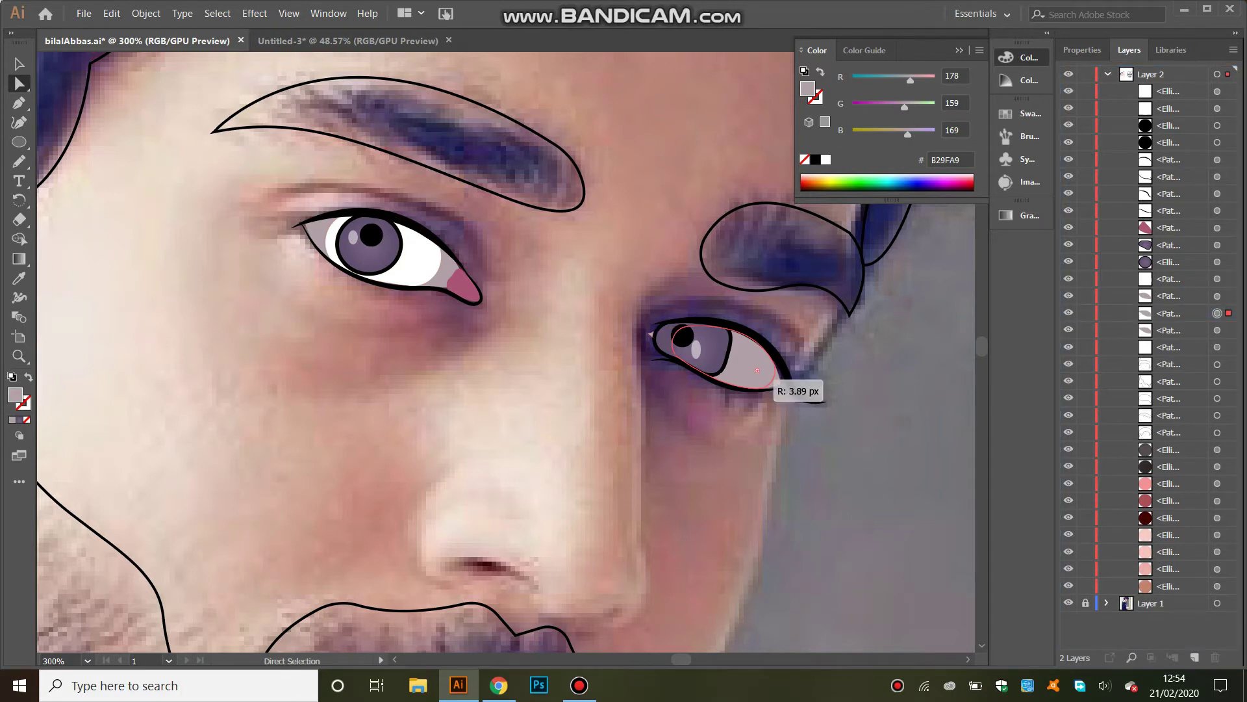
{"action": "left_click", "coordinate": [729, 356]}
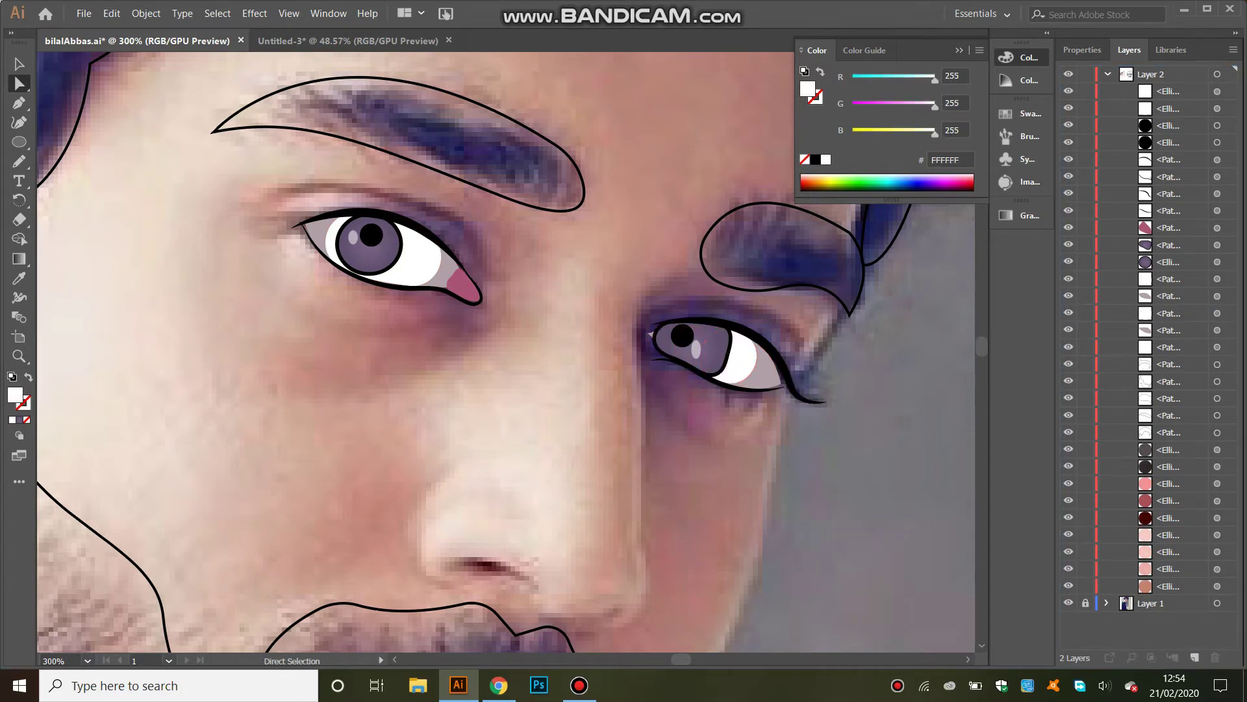
{"action": "left_click", "coordinate": [651, 334]}
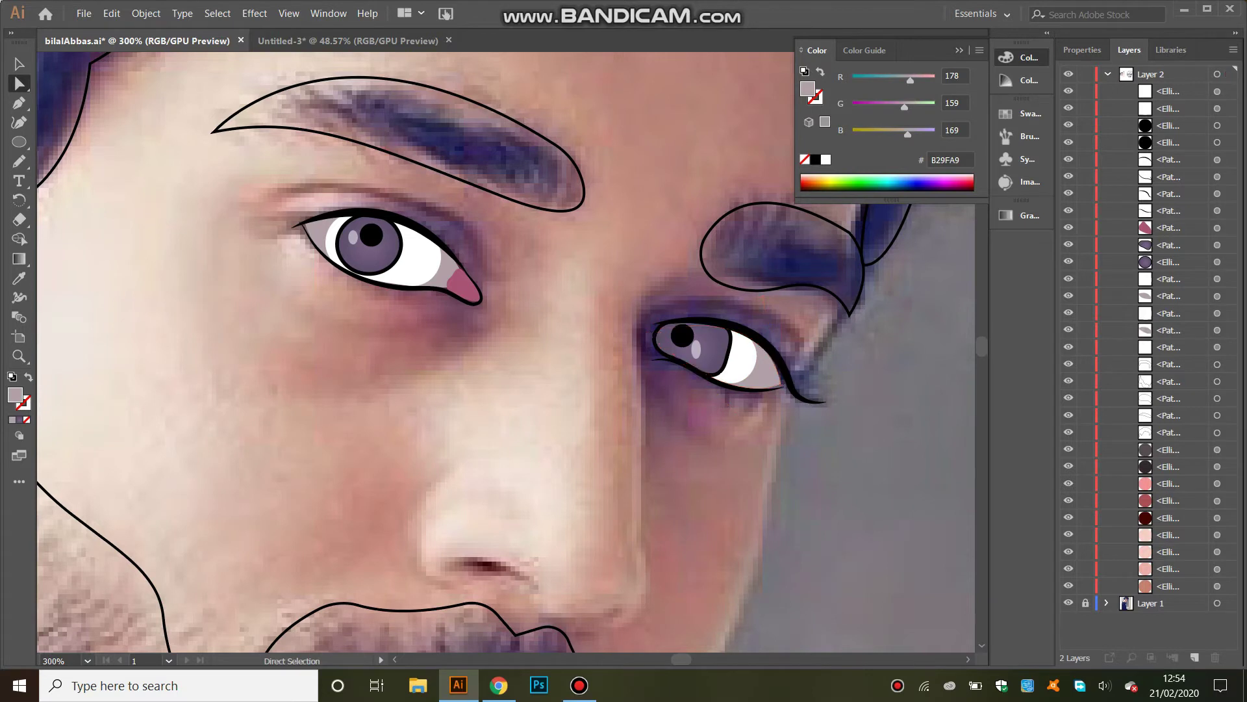
{"action": "left_click", "coordinate": [404, 254]}
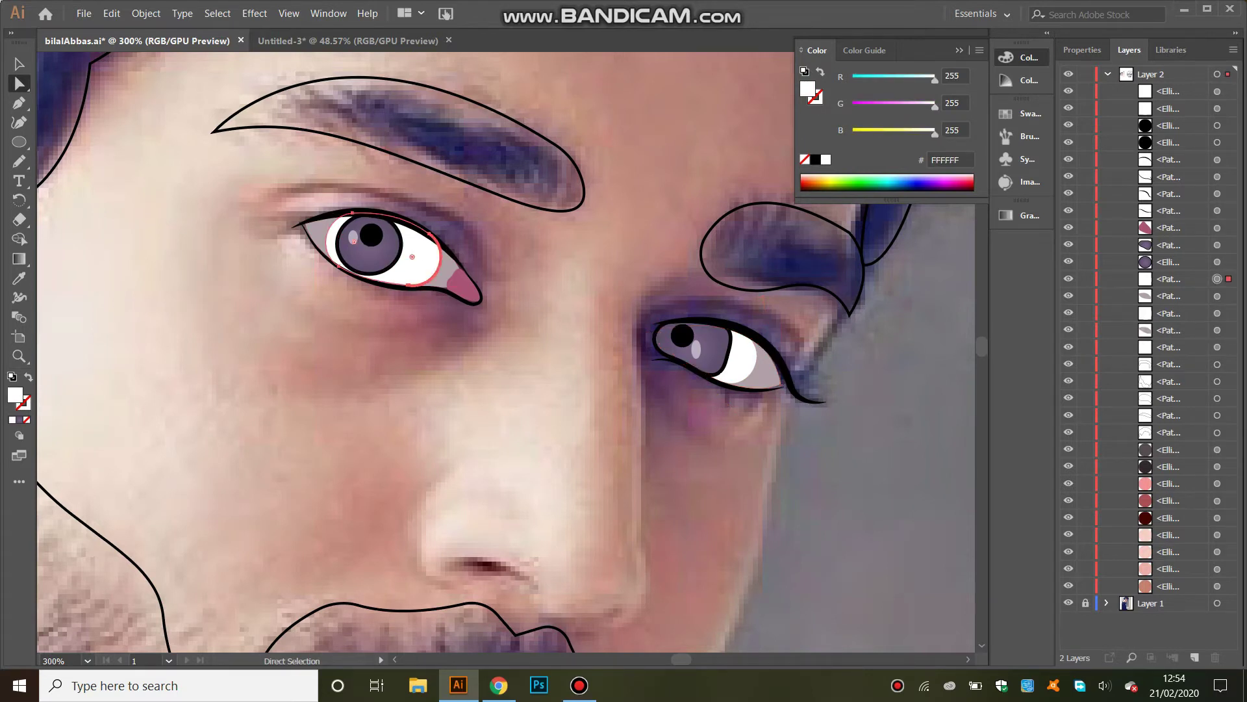
{"action": "key", "text": "ctrl+shift+a"}
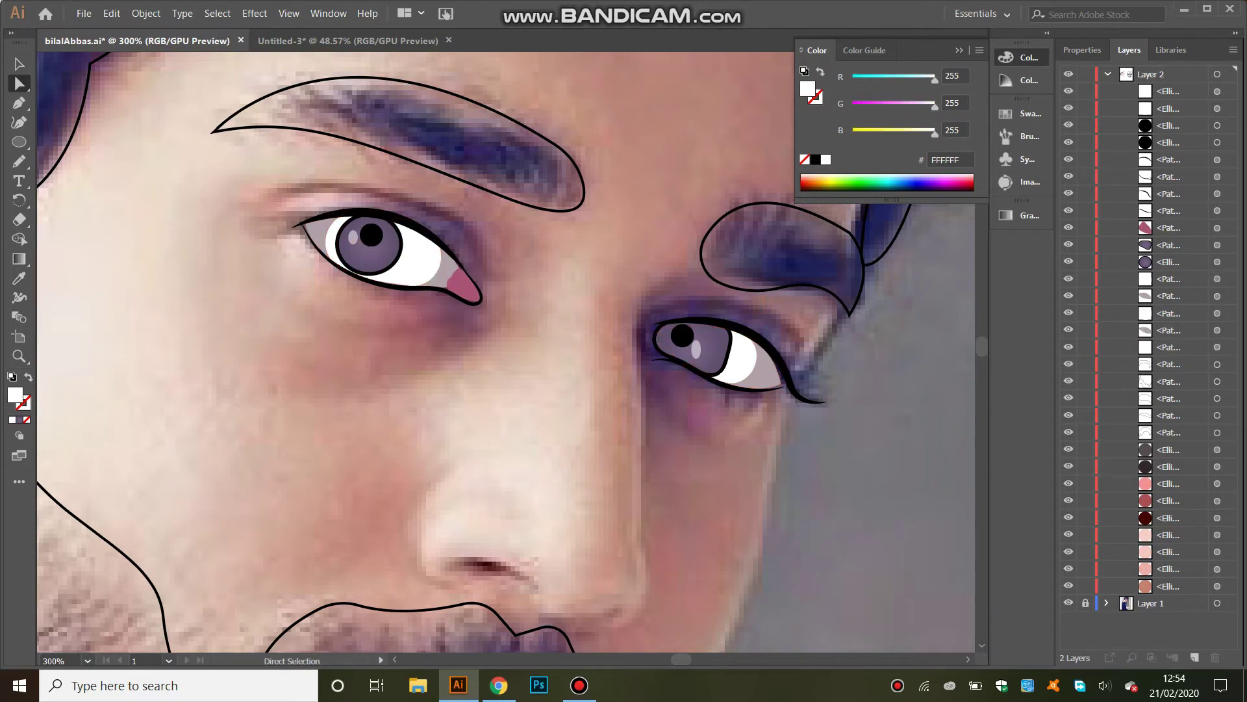
- Zoom to 100% and select the hair, both eyebrow and beard outlines
{"action": "left_click", "coordinate": [87, 661]}
{"action": "left_click", "coordinate": [123, 423]}
{"action": "left_click", "coordinate": [588, 300]}
{"action": "left_click", "coordinate": [481, 266], "text": "shift"}
{"action": "left_click", "coordinate": [393, 239], "text": "shift"}
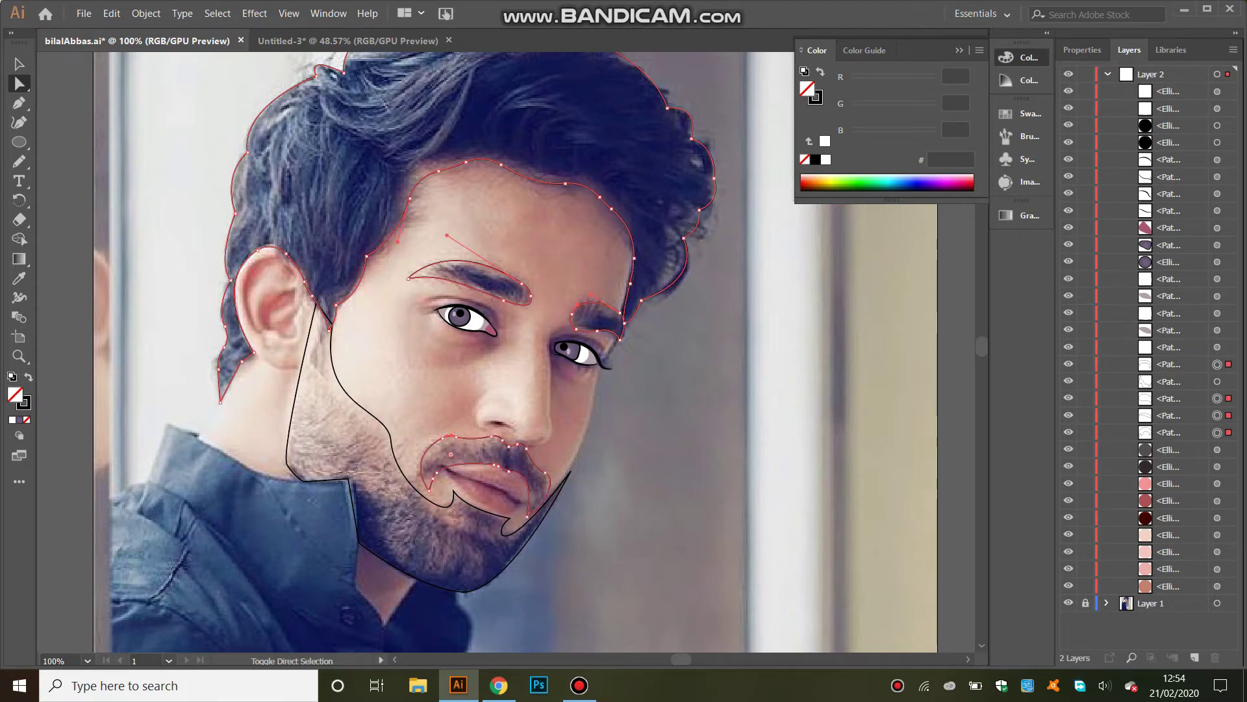
{"action": "left_click", "coordinate": [324, 377], "text": "shift"}
- Fill hair, brows and beard solid black, and draw black eyelid lines over both eyes
{"action": "key", "text": "shift+x"}
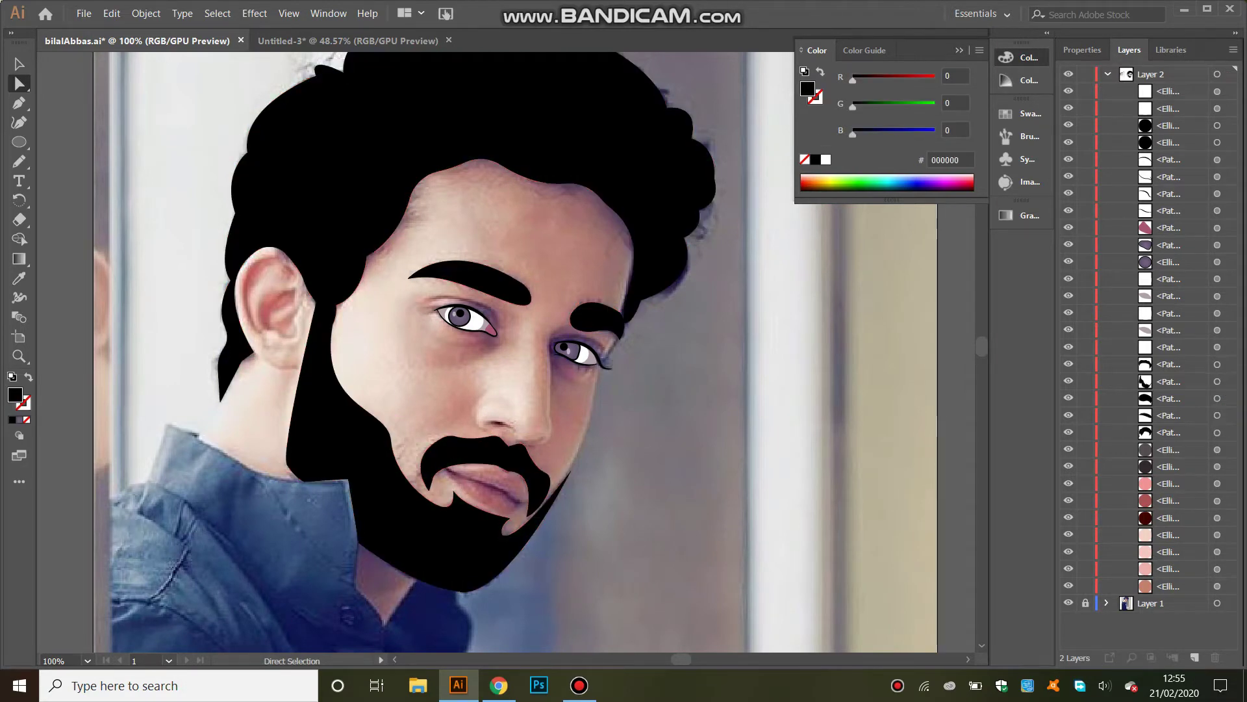
{"action": "scroll", "coordinate": [455, 325], "scroll_direction": "down", "scroll_amount": 1}
{"action": "left_click", "coordinate": [19, 102]}
{"action": "key", "text": "shift+x"}
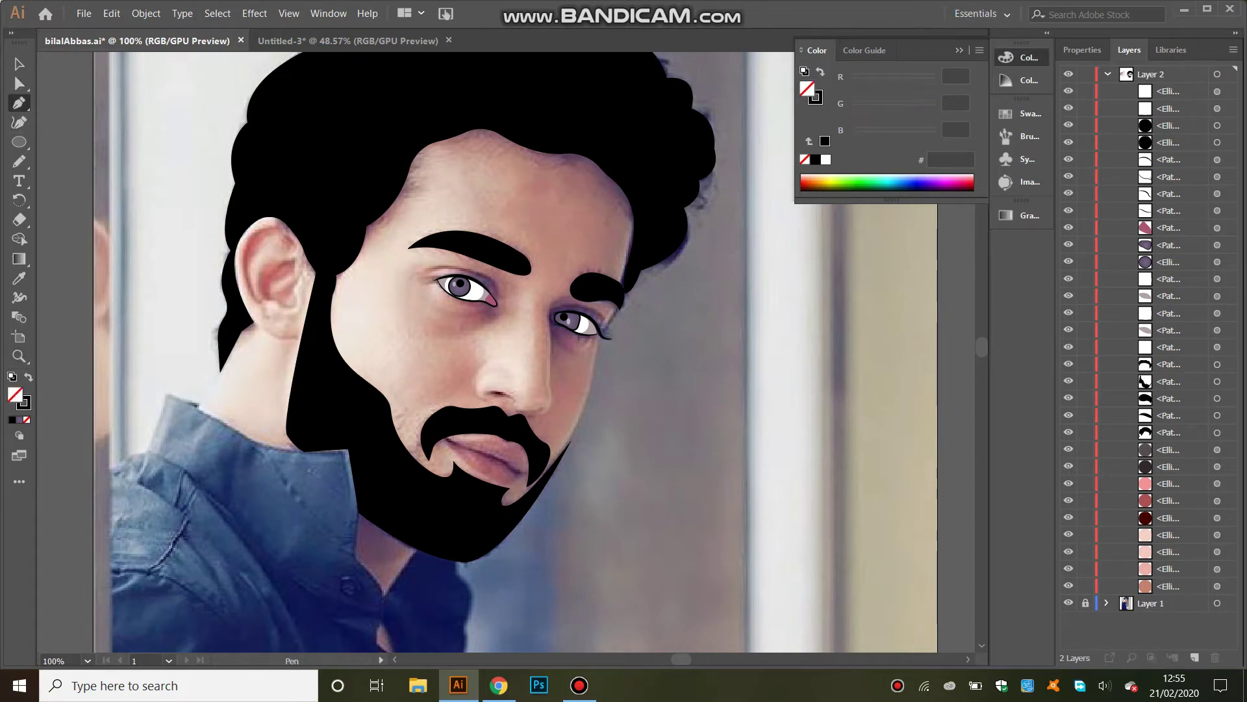
{"action": "left_click", "coordinate": [429, 270]}
{"action": "left_click_drag", "start_coordinate": [497, 292], "coordinate": [516, 334]}
{"action": "key", "text": "Return"}
{"action": "left_click", "coordinate": [557, 305]}
{"action": "left_click_drag", "start_coordinate": [605, 323], "coordinate": [619, 354]}
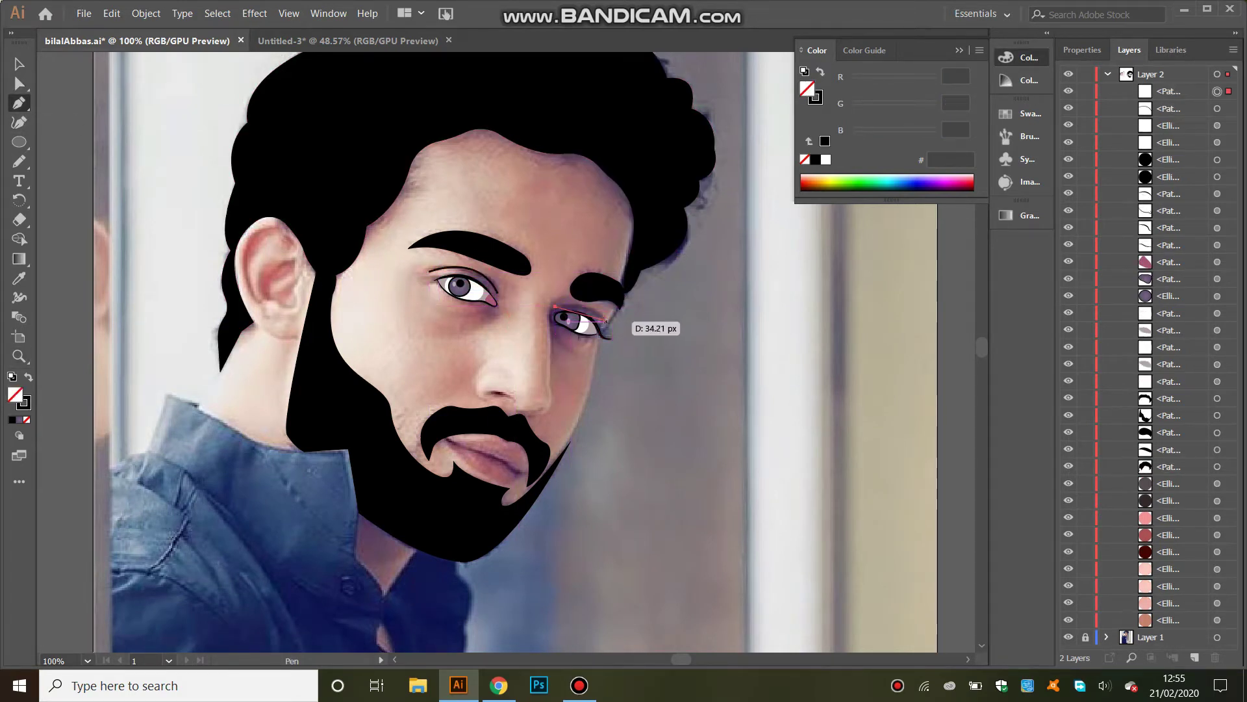
{"action": "key", "text": "Return"}
- Check the eye outlines' stroke settings and toggle the photo layer's visibility
{"action": "left_click", "coordinate": [19, 63]}
{"action": "left_click", "coordinate": [1082, 50]}
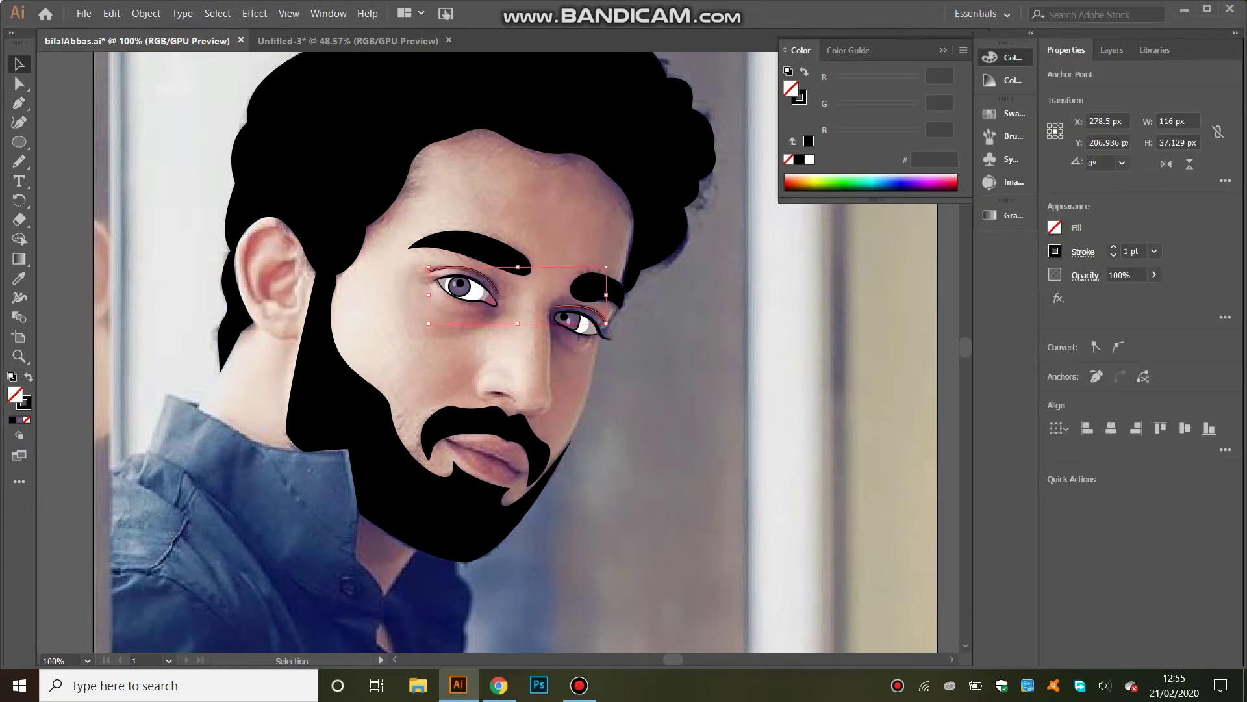
{"action": "left_click", "coordinate": [1083, 251]}
{"action": "key", "text": "Return"}
{"action": "key", "text": "ctrl+shift+a"}
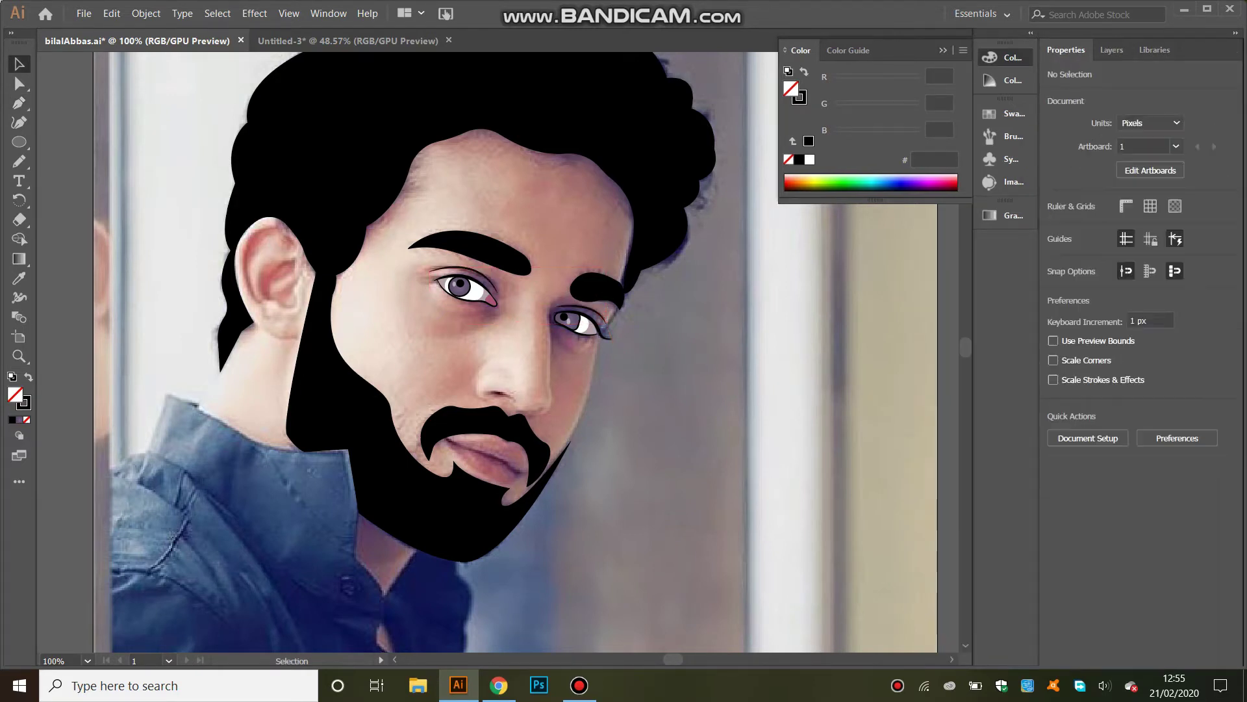
{"action": "left_click", "coordinate": [581, 323]}
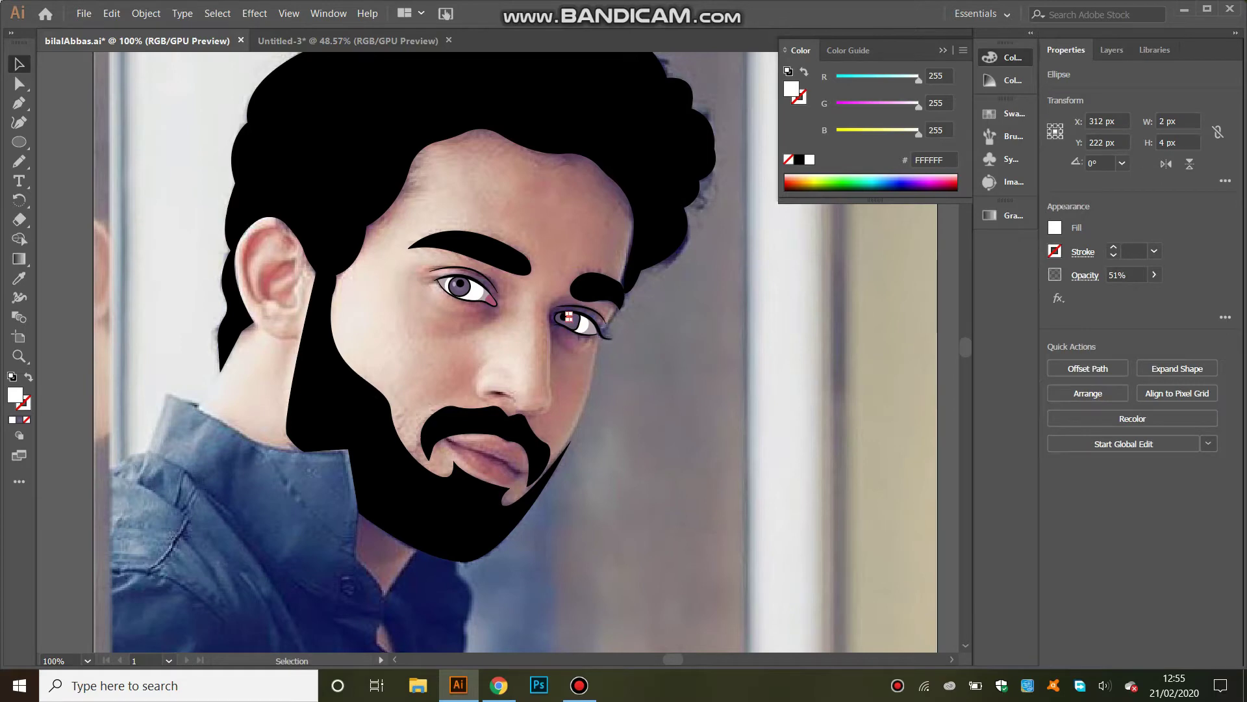
{"action": "key", "text": "ctrl+shift+a"}
{"action": "left_click", "coordinate": [1112, 50]}
{"action": "left_click", "coordinate": [1069, 91]}
- Set the Pen to no fill and a 0.5 pt black stroke, zoomed to 150%
{"action": "key", "text": "p"}
{"action": "key", "text": "d"}
{"action": "key", "text": "slash"}
{"action": "left_click", "coordinate": [1113, 254]}
{"action": "left_click", "coordinate": [87, 660]}
{"action": "left_click", "coordinate": [129, 443]}
{"action": "scroll", "coordinate": [441, 448], "scroll_direction": "down", "scroll_amount": 1}
{"action": "scroll", "coordinate": [442, 449], "scroll_direction": "down", "scroll_amount": 1}
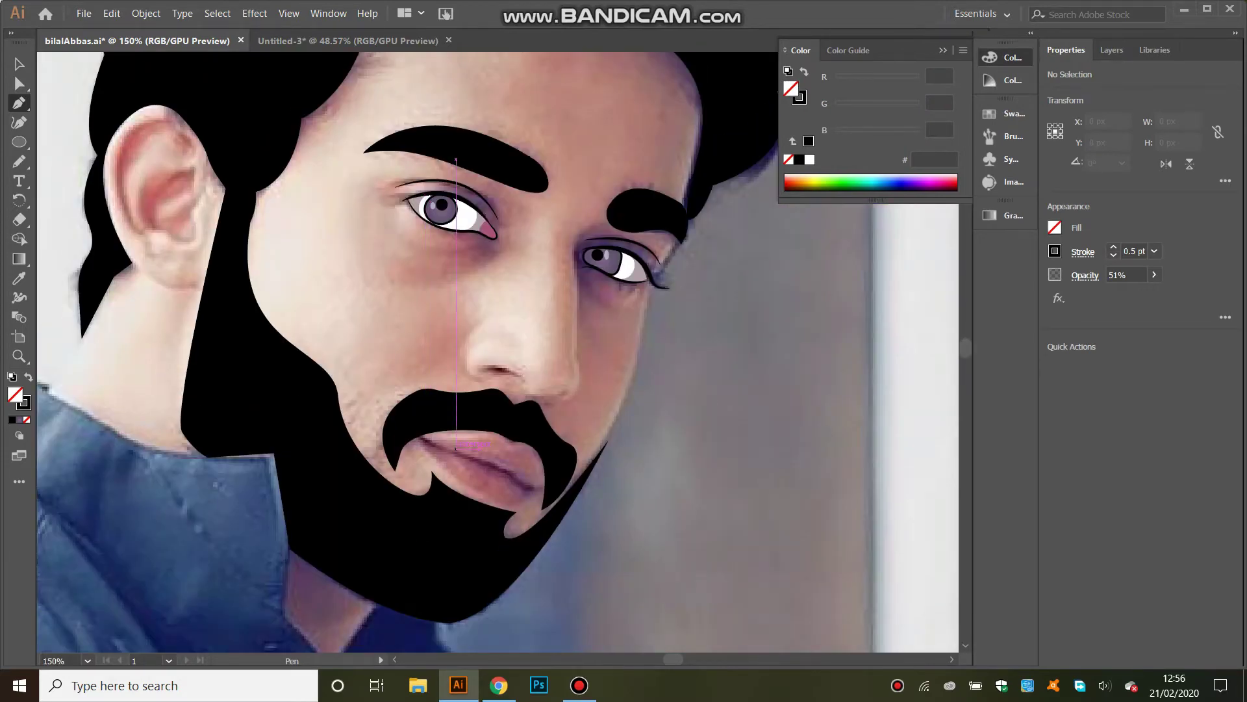
- Trace the outer lip outline in thin black with the Pencil
{"action": "left_click", "coordinate": [436, 442]}
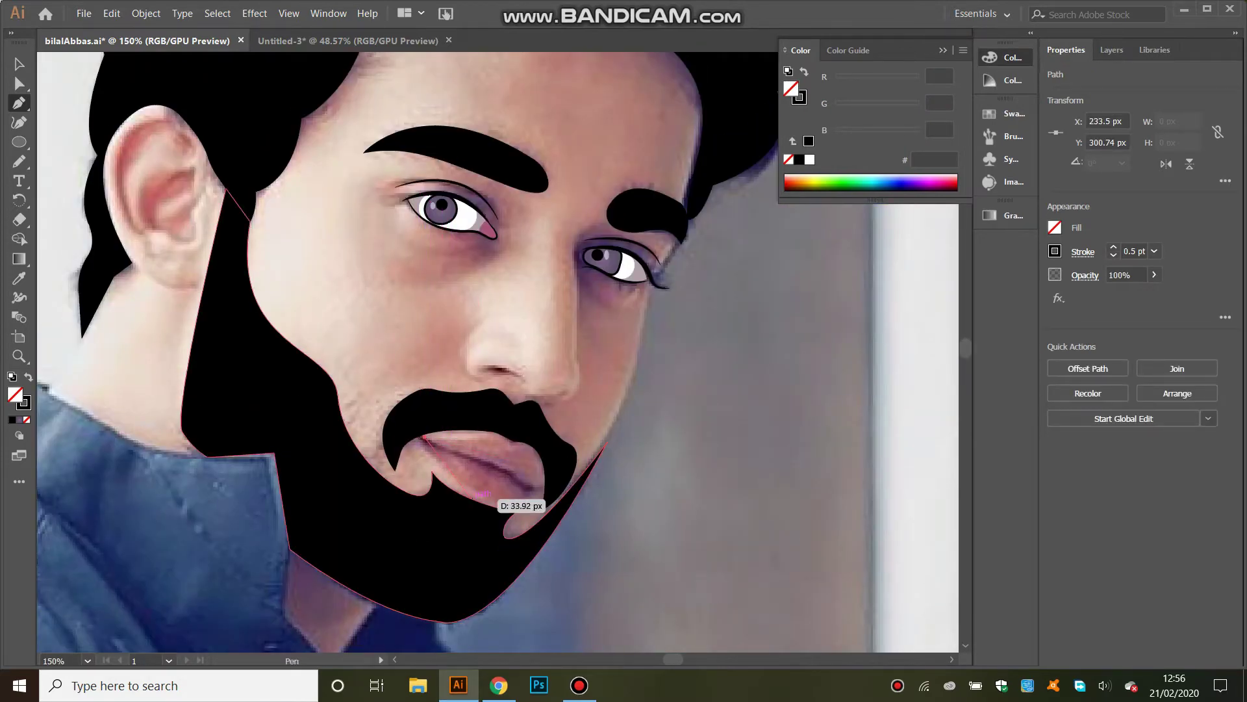
{"action": "mouse_move", "coordinate": [442, 444]}
{"action": "left_mouse_down"}
{"action": "mouse_move", "coordinate": [462, 474]}
{"action": "mouse_move", "coordinate": [455, 513]}
{"action": "left_mouse_up"}
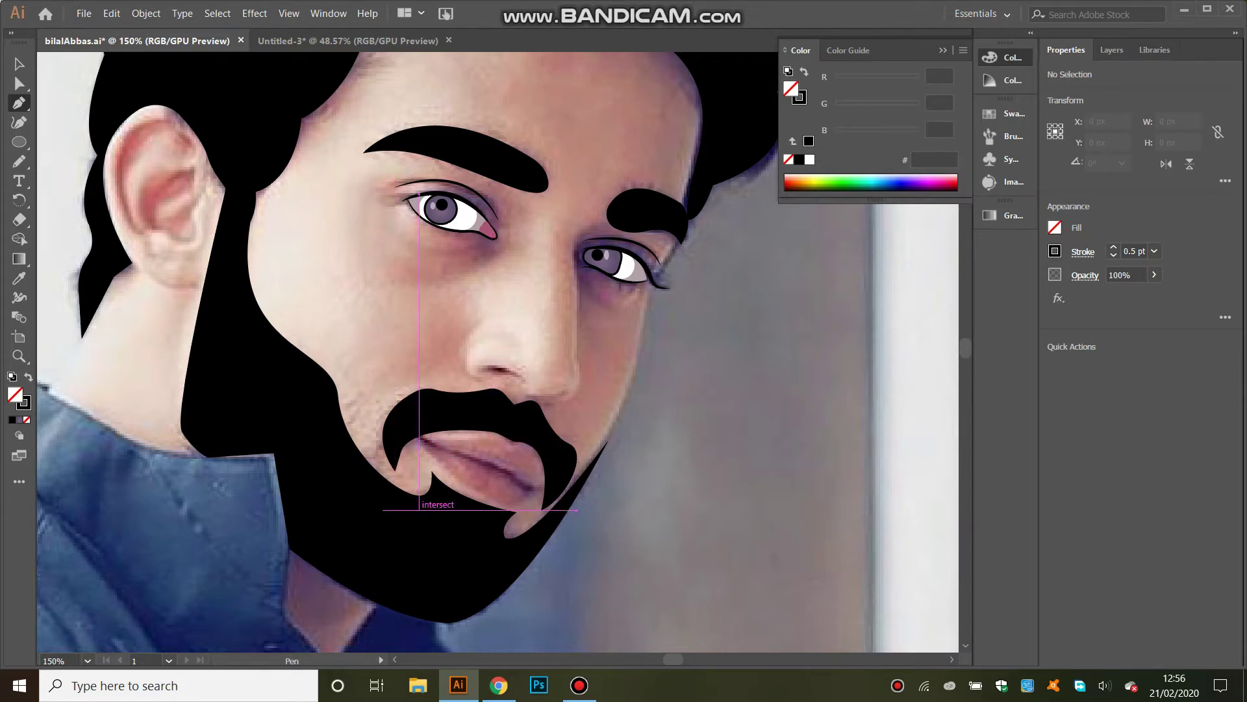
{"action": "left_click", "coordinate": [18, 161]}
{"action": "left_click", "coordinate": [91, 200]}
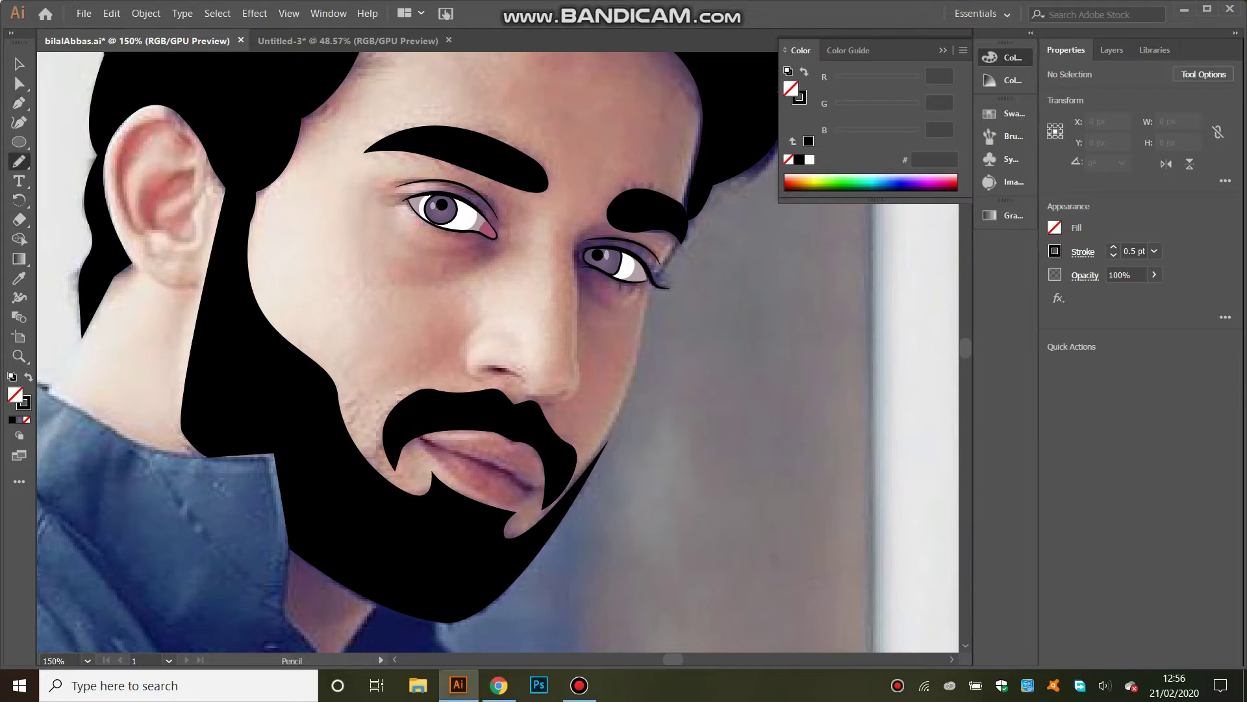
{"action": "left_click_drag", "start_coordinate": [420, 437], "coordinate": [511, 449]}
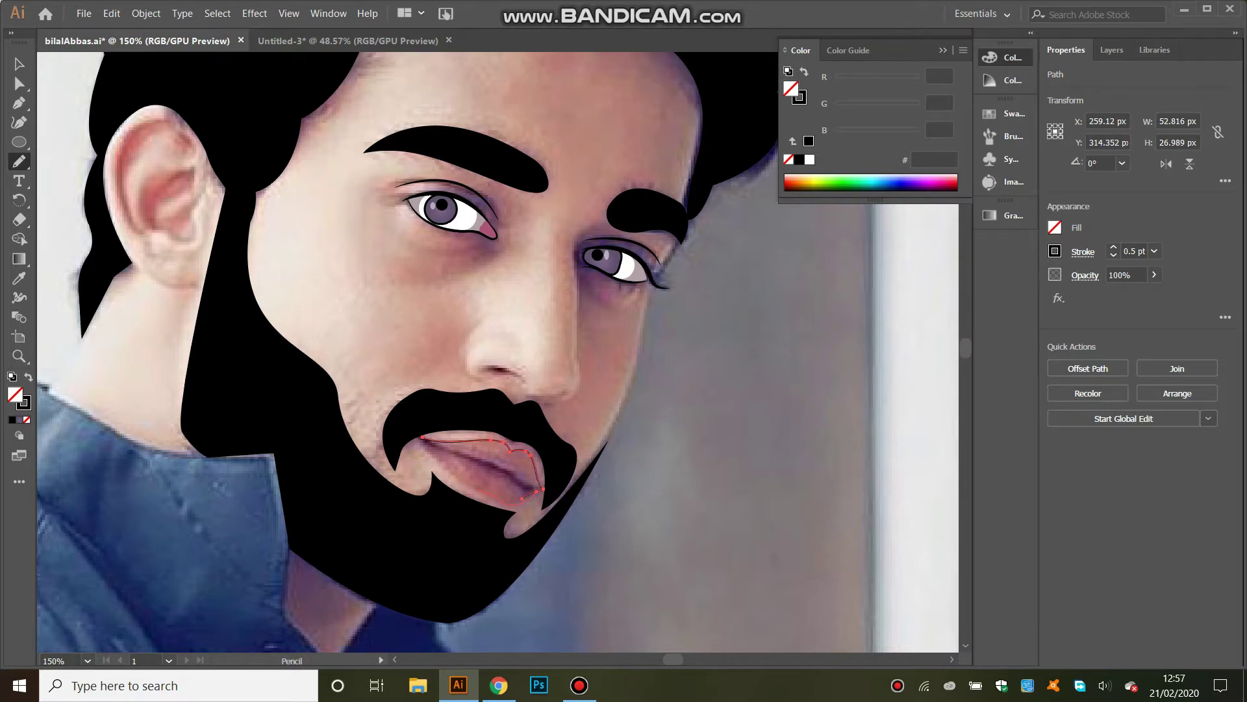
{"action": "left_click_drag", "start_coordinate": [468, 481], "coordinate": [423, 439]}
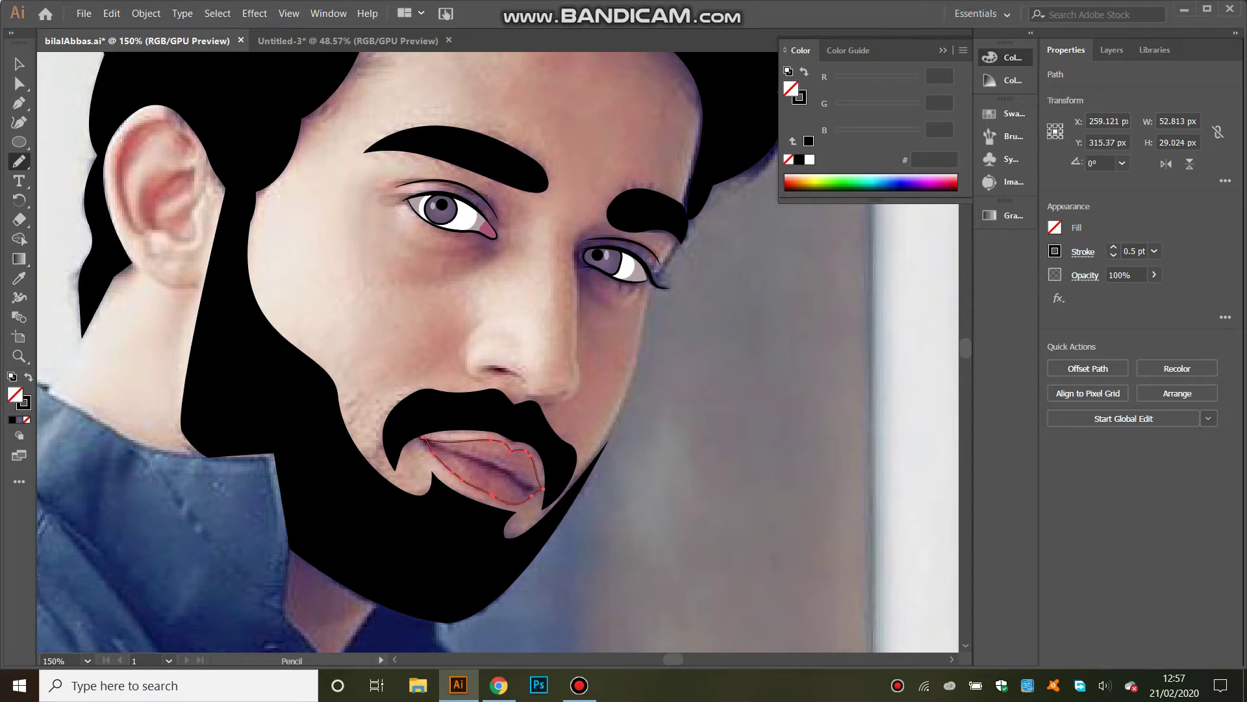
- Undo a stray edit and draw the line where the lips meet
{"action": "key", "text": "ctrl+shift+a"}
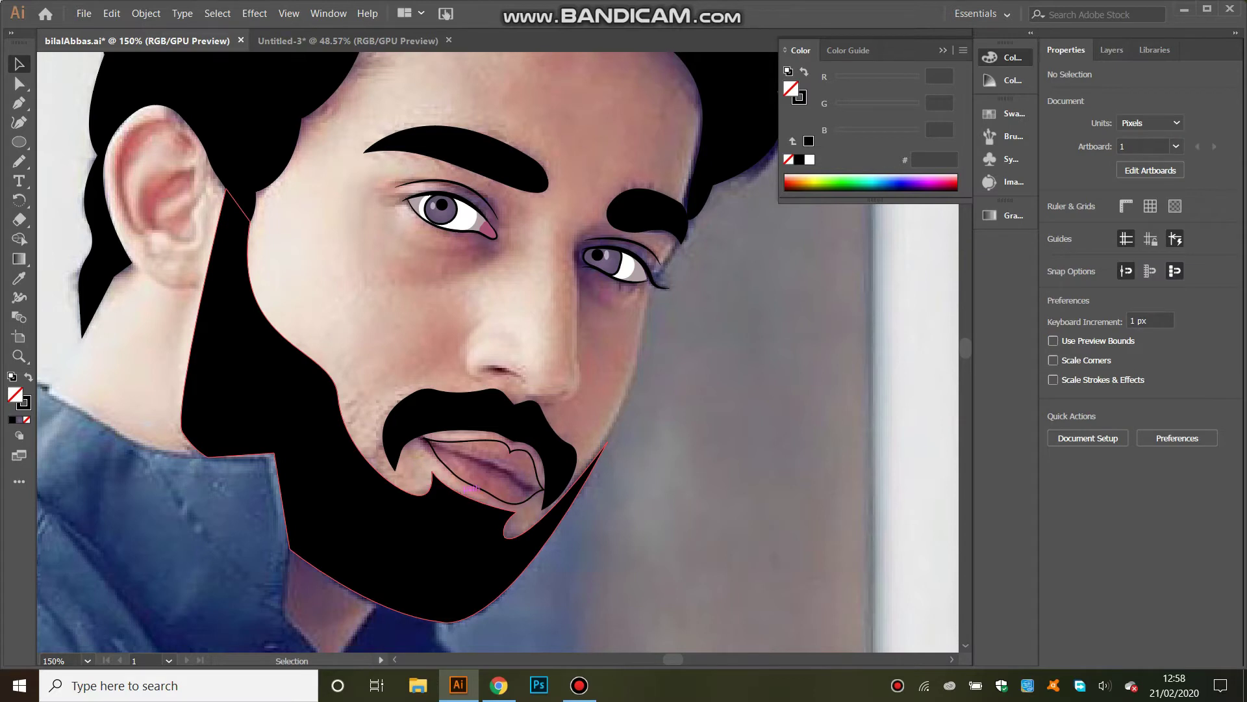
{"action": "key", "text": "ctrl+z"}
{"action": "key", "text": "ctrl+shift+a"}
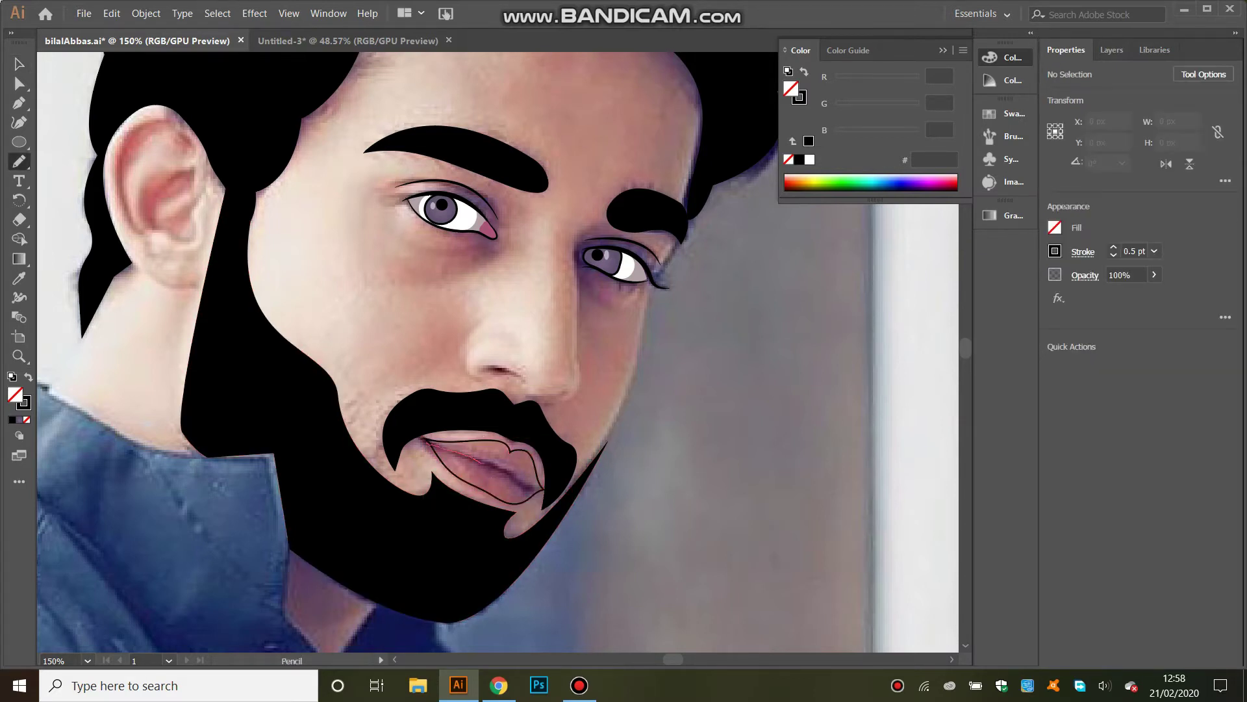
{"action": "left_click_drag", "start_coordinate": [510, 469], "coordinate": [542, 489]}
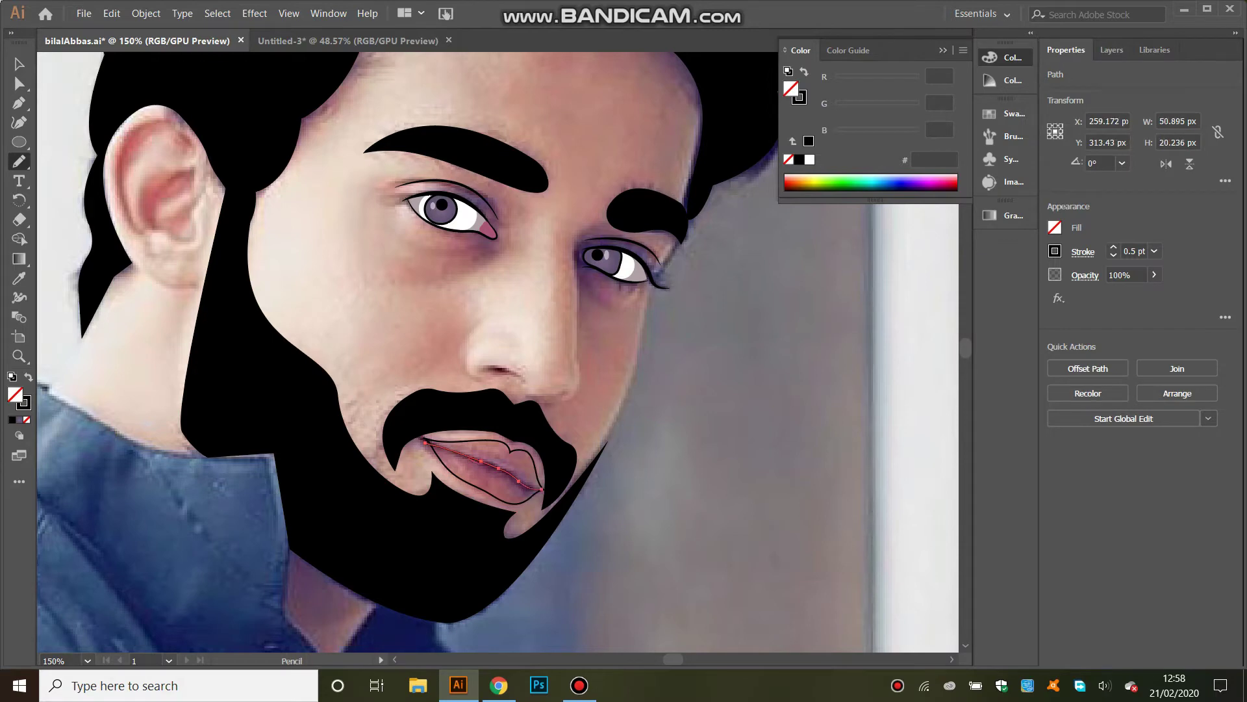
{"action": "key", "text": "ctrl+shift+a"}
{"action": "left_click", "coordinate": [87, 661]}
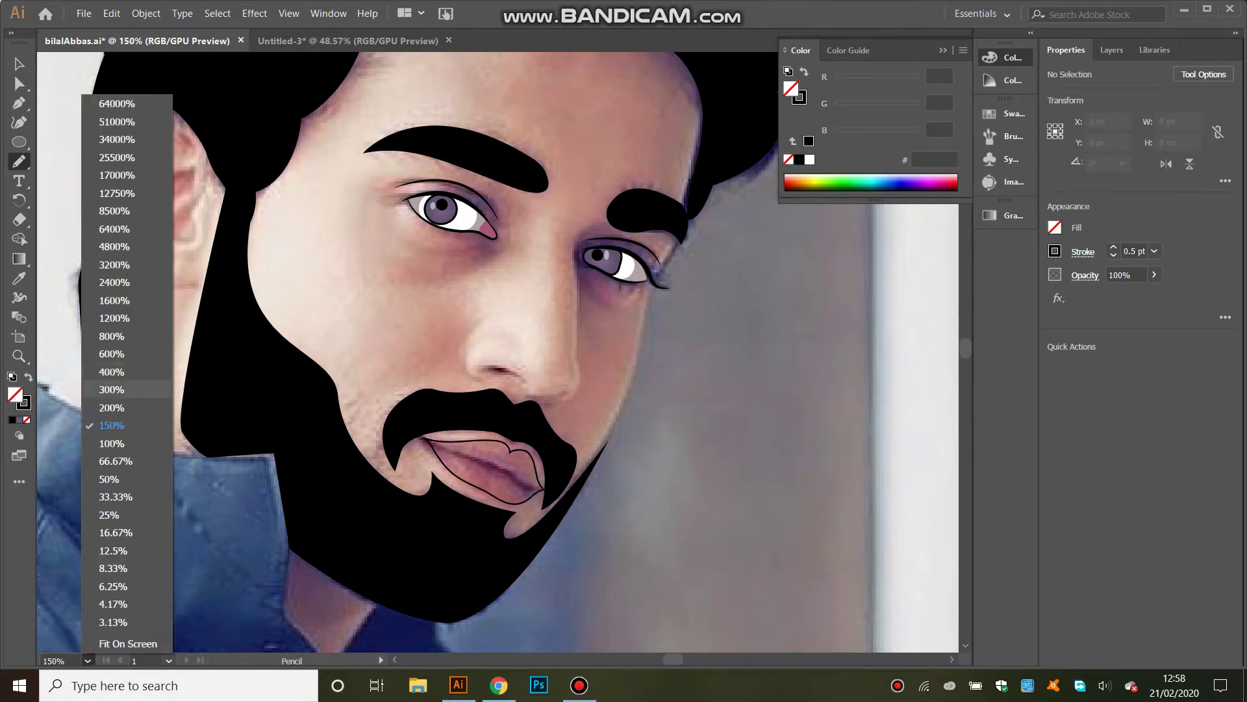
- At 300% zoom, pencil inner contour lines along the upper and lower lips
{"action": "left_click", "coordinate": [104, 376]}
{"action": "scroll", "coordinate": [497, 351], "scroll_direction": "down", "scroll_amount": 2}
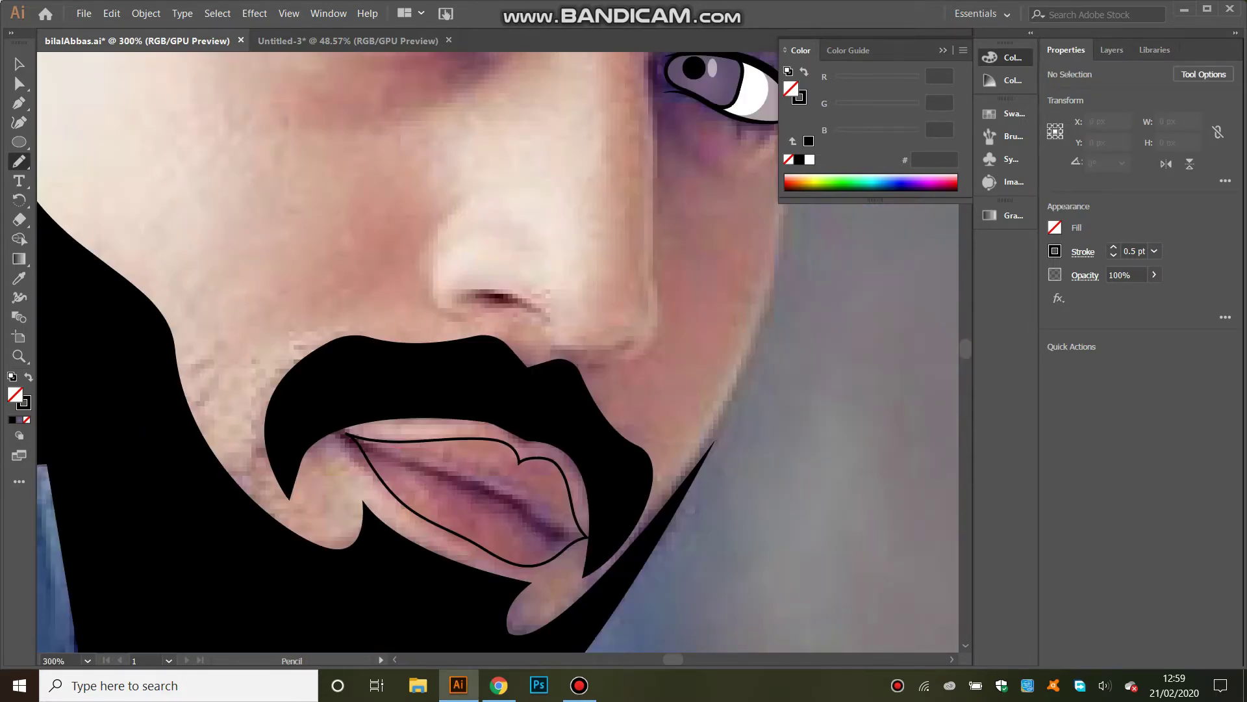
{"action": "mouse_move", "coordinate": [390, 446]}
{"action": "left_mouse_down"}
{"action": "mouse_move", "coordinate": [505, 454]}
{"action": "mouse_move", "coordinate": [554, 474]}
{"action": "left_mouse_up"}
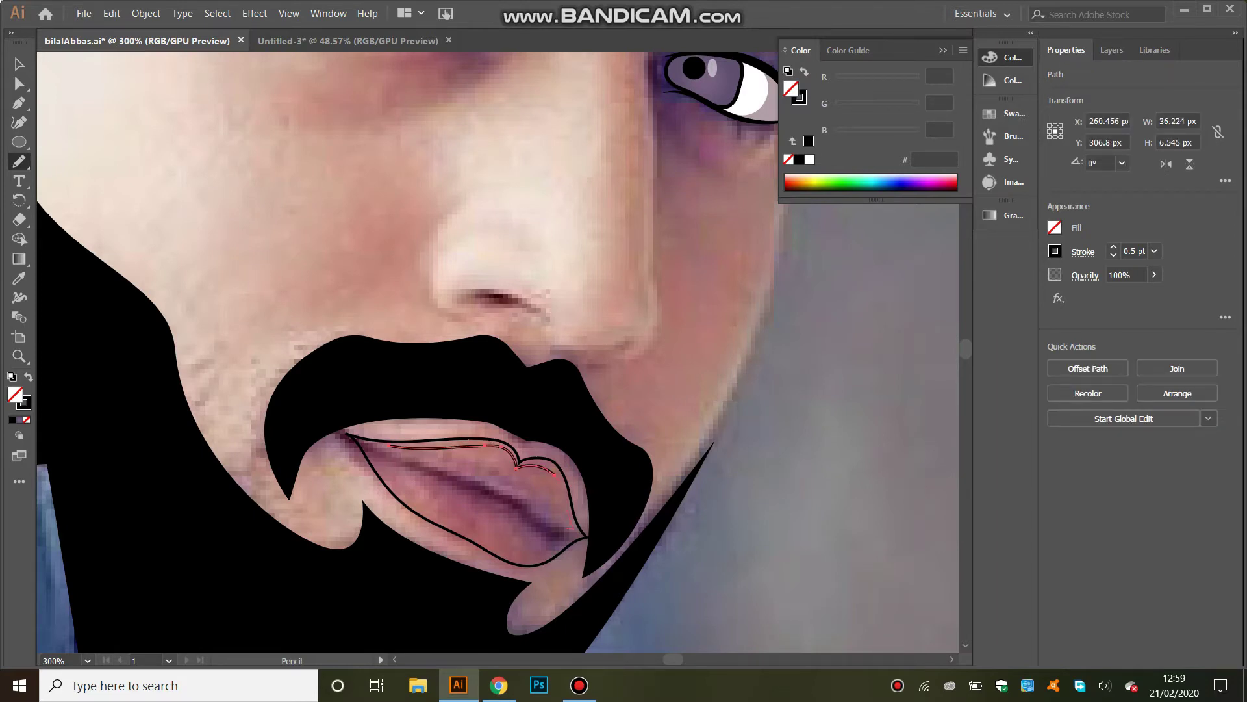
{"action": "left_click_drag", "start_coordinate": [428, 463], "coordinate": [388, 446]}
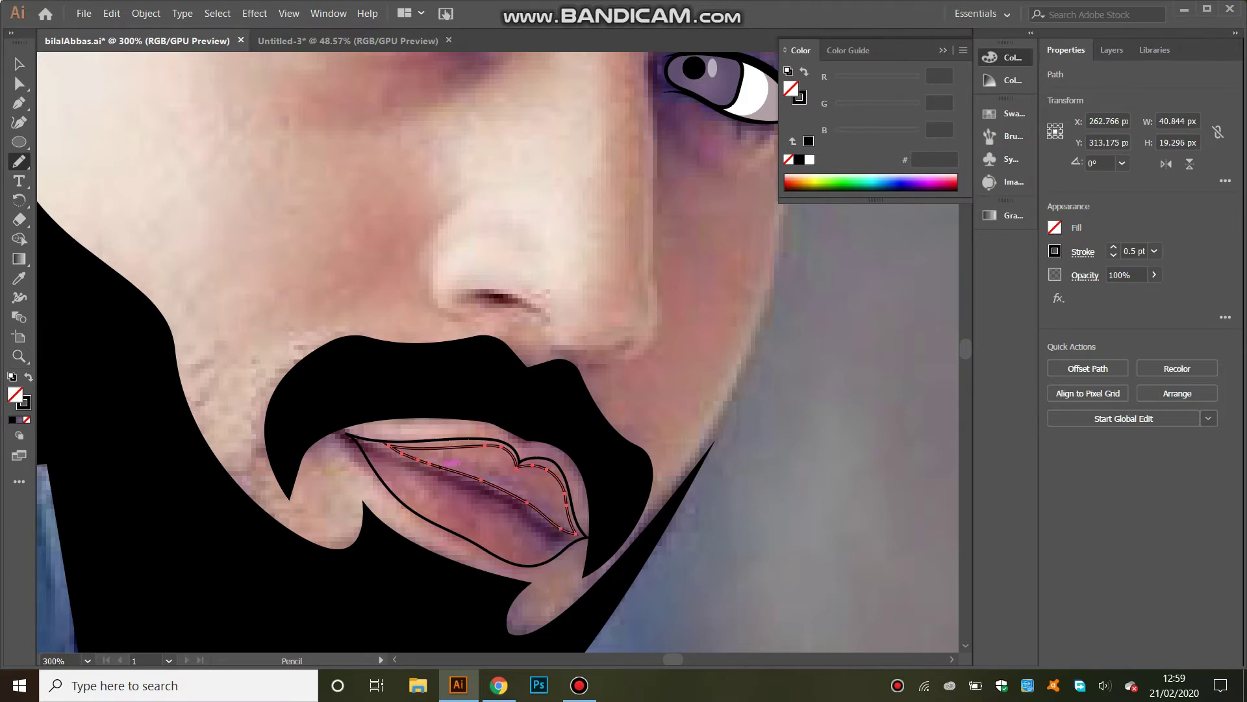
{"action": "left_click_drag", "start_coordinate": [517, 472], "coordinate": [556, 471]}
{"action": "mouse_move", "coordinate": [527, 467]}
{"action": "left_mouse_down"}
{"action": "mouse_move", "coordinate": [416, 502]}
{"action": "mouse_move", "coordinate": [528, 556]}
{"action": "mouse_move", "coordinate": [559, 541]}
{"action": "left_mouse_up"}
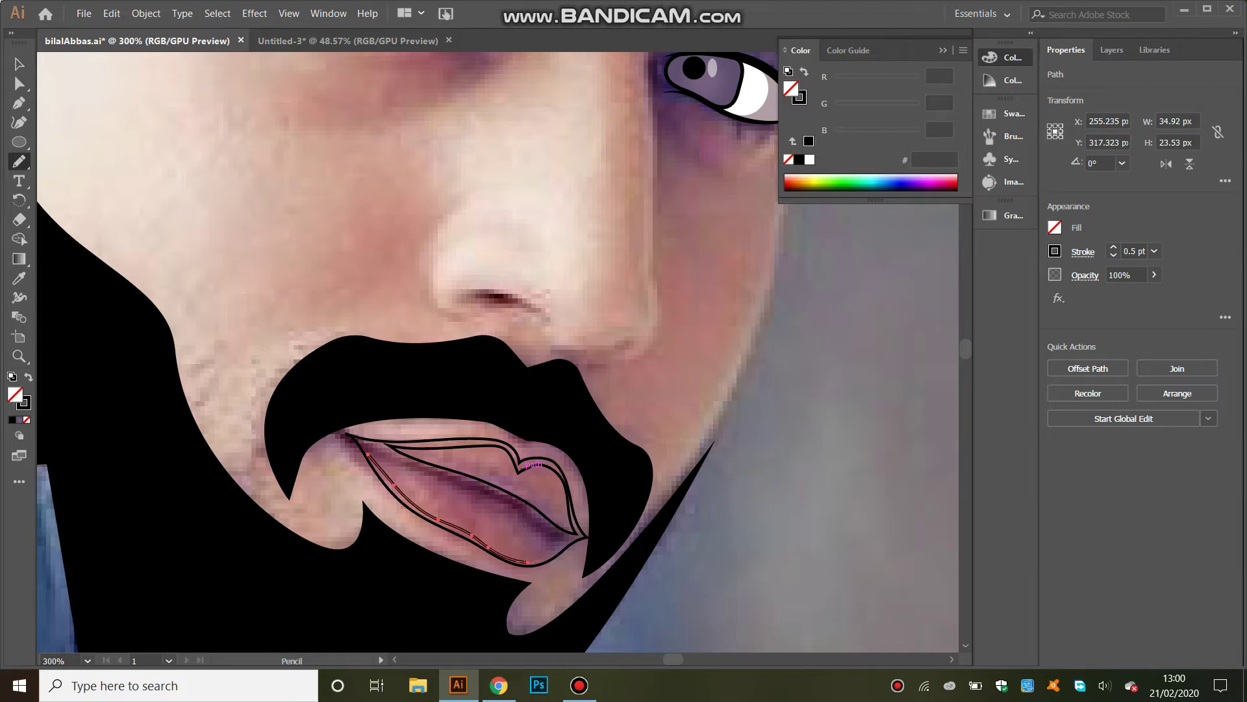
{"action": "left_click_drag", "start_coordinate": [368, 453], "coordinate": [486, 498]}
{"action": "mouse_move", "coordinate": [389, 477]}
{"action": "left_mouse_down"}
{"action": "mouse_move", "coordinate": [364, 448]}
{"action": "mouse_move", "coordinate": [396, 493]}
{"action": "left_mouse_up"}
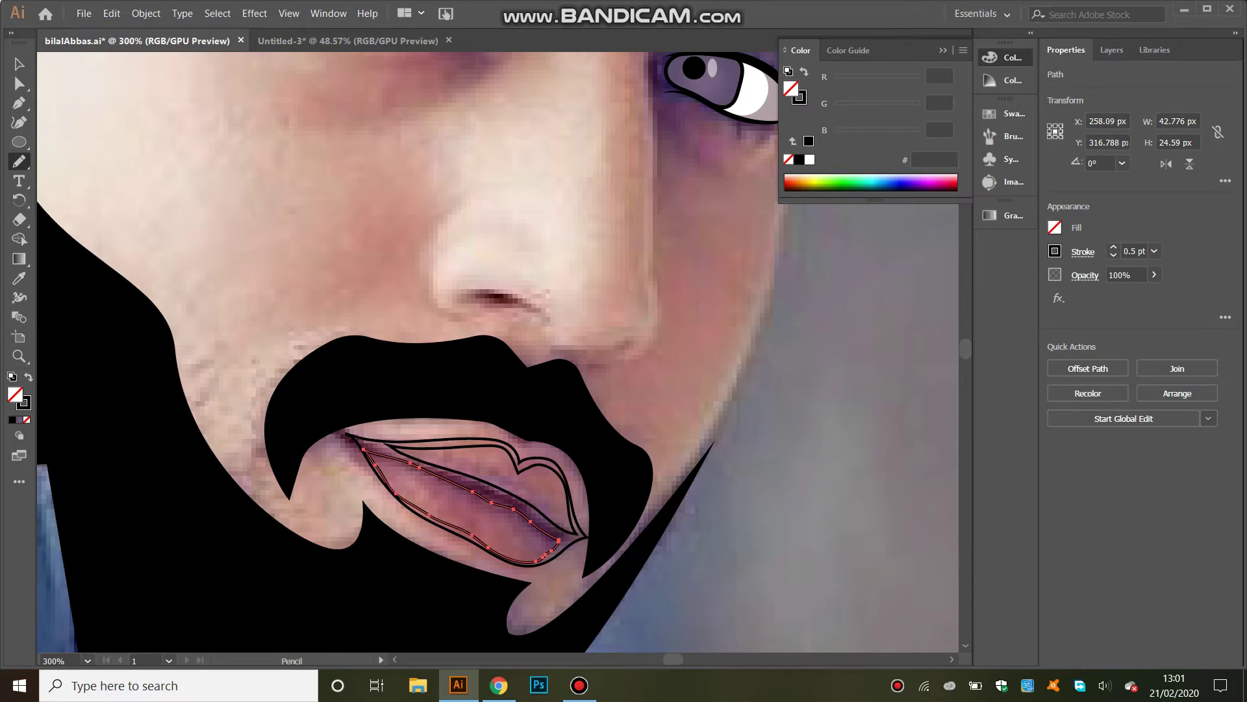
- Undo the last pencil edit, deselect the lip contours and zoom out to 150%
{"action": "key", "text": "v"}
{"action": "key", "text": "ctrl+shift+a"}
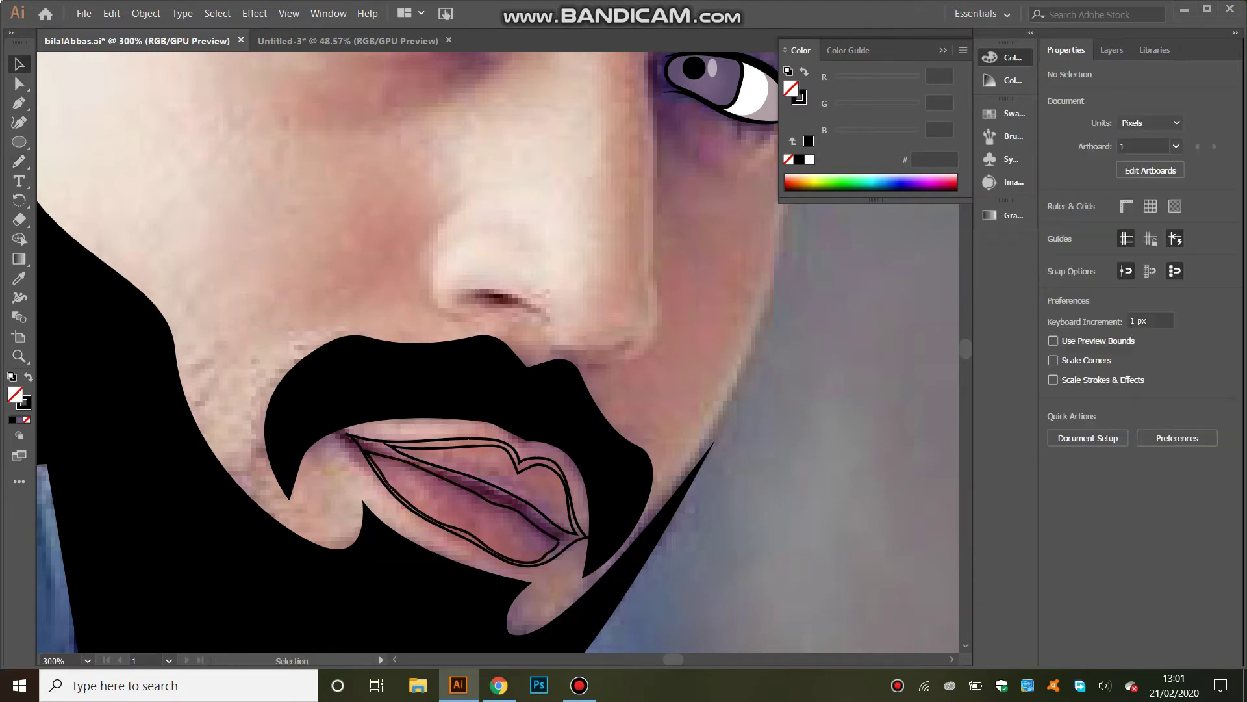
{"action": "key", "text": "n"}
{"action": "key", "text": "ctrl+z"}
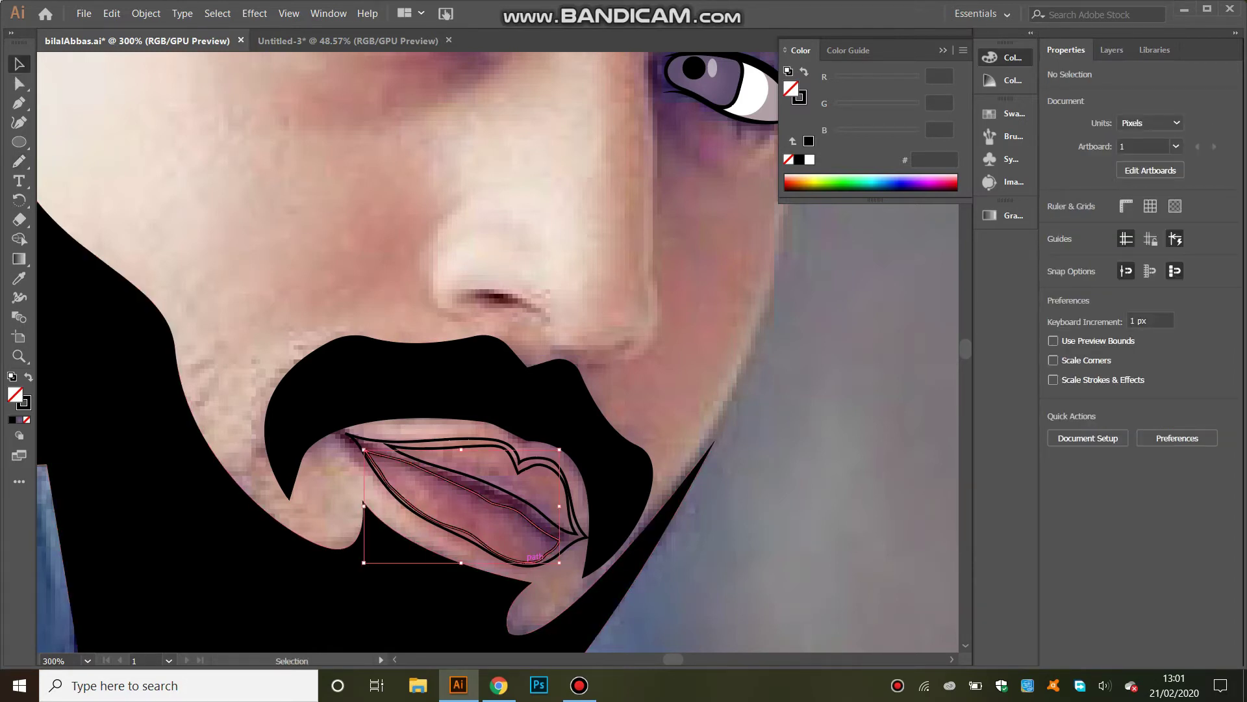
{"action": "key", "text": "v"}
{"action": "key", "text": "ctrl+shift+a"}
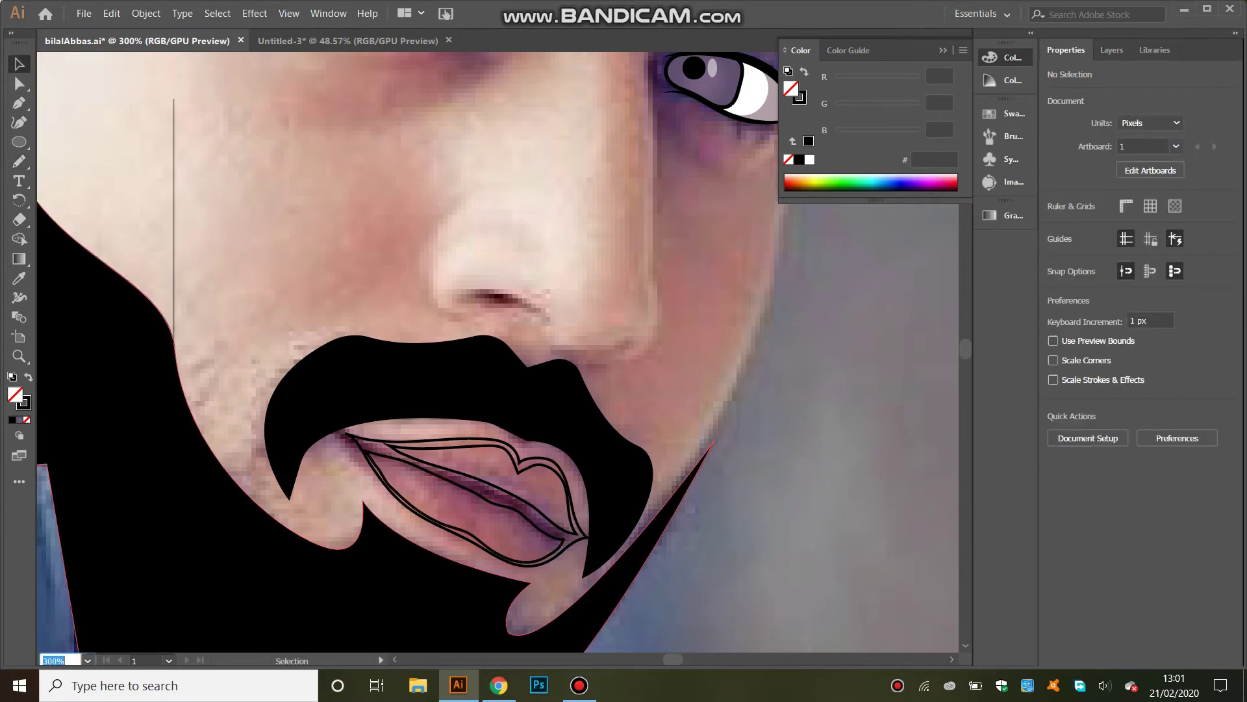
{"action": "left_click", "coordinate": [86, 661]}
{"action": "left_click", "coordinate": [110, 416]}
- Try a thin tilted ellipse across the lips at 300%, then delete it
{"action": "key", "text": "l"}
{"action": "left_click_drag", "start_coordinate": [455, 409], "coordinate": [596, 425]}
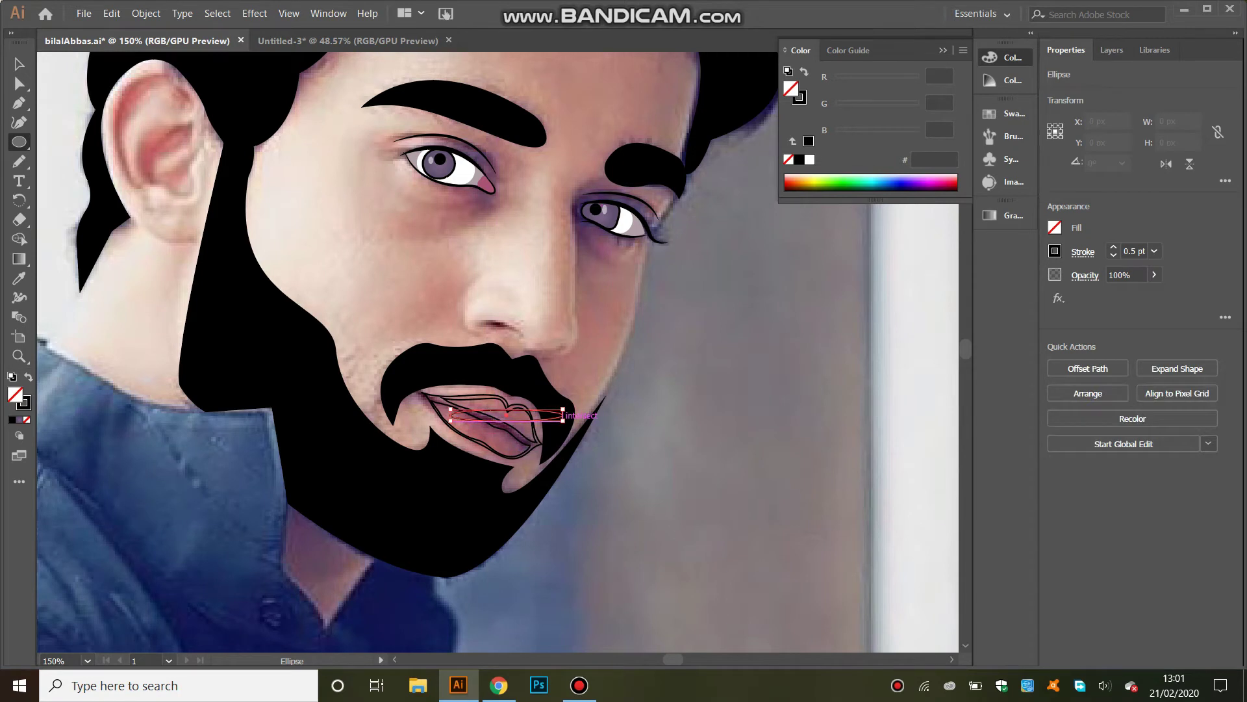
{"action": "left_click", "coordinate": [87, 660]}
{"action": "left_click", "coordinate": [111, 388]}
{"action": "left_click_drag", "start_coordinate": [614, 356], "coordinate": [615, 397]}
{"action": "left_click_drag", "start_coordinate": [500, 354], "coordinate": [473, 384]}
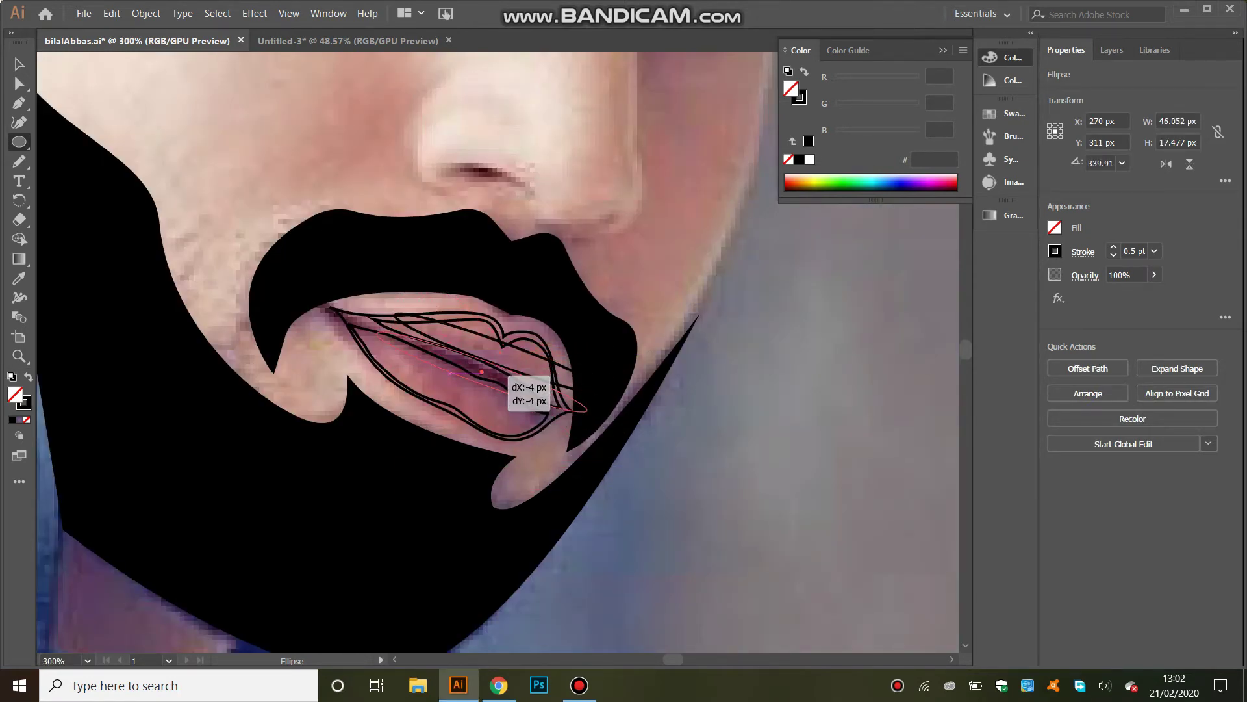
{"action": "left_click_drag", "start_coordinate": [578, 416], "coordinate": [595, 437]}
{"action": "key", "text": "Delete"}
- Pencil a closed inner shape inside the lips, deselect it and zoom out to 100%
{"action": "key", "text": "n"}
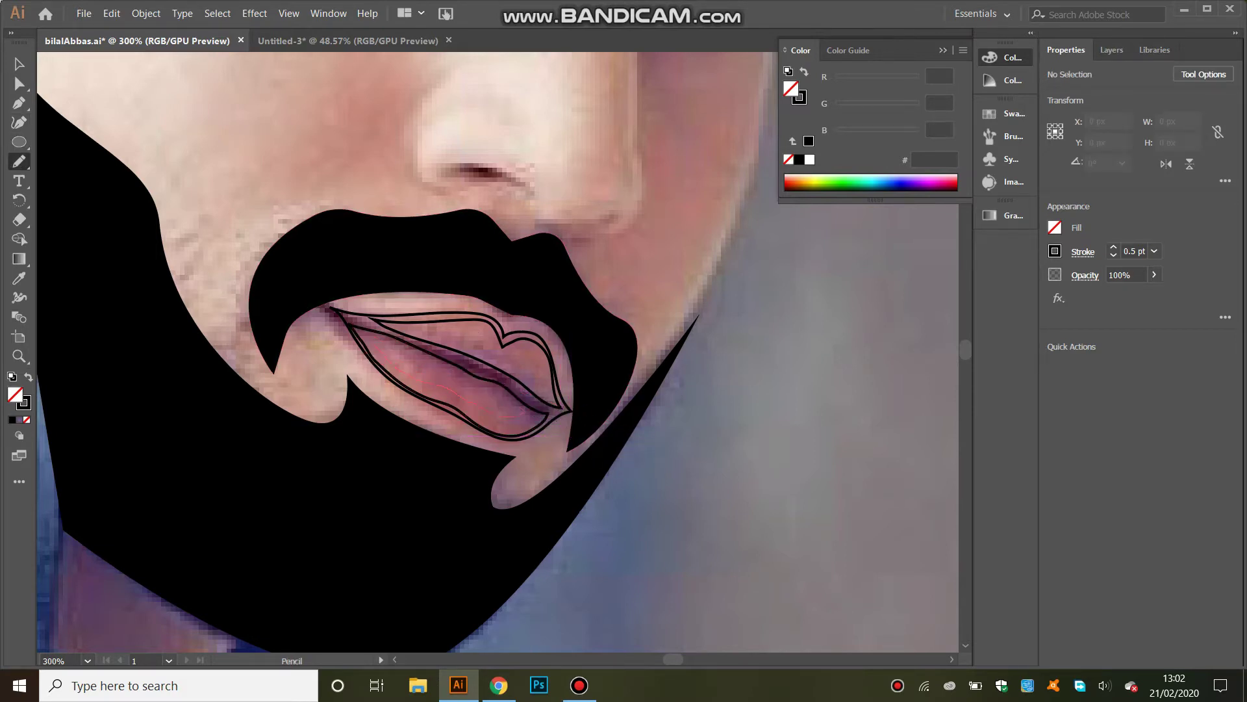
{"action": "left_click_drag", "start_coordinate": [402, 357], "coordinate": [376, 343]}
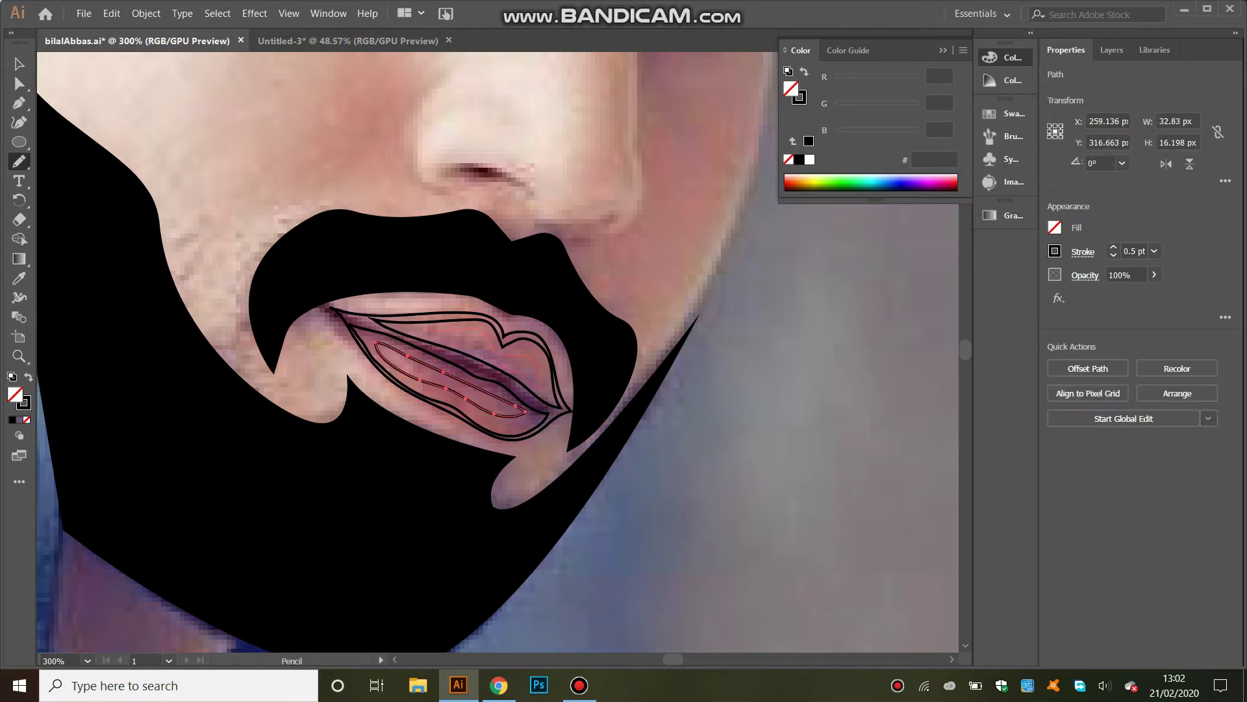
{"action": "left_click", "coordinate": [18, 63]}
{"action": "left_click", "coordinate": [87, 661]}
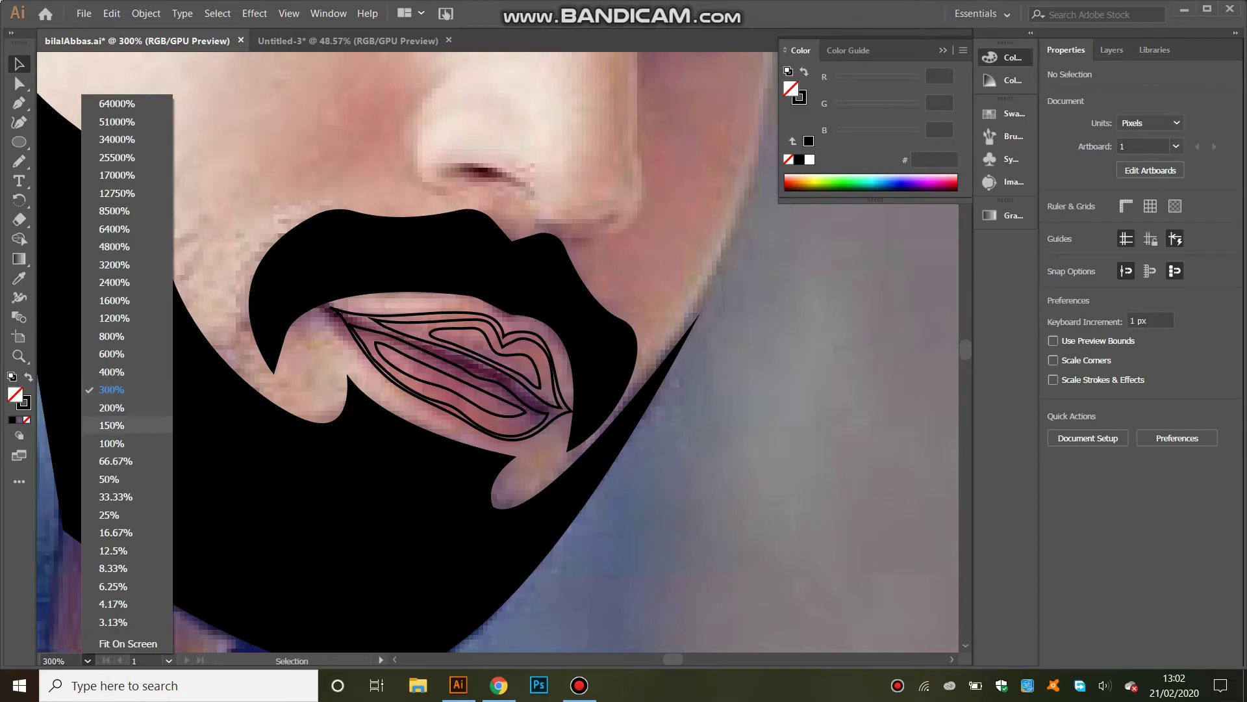
{"action": "left_click", "coordinate": [123, 389]}
{"action": "left_click", "coordinate": [87, 660]}
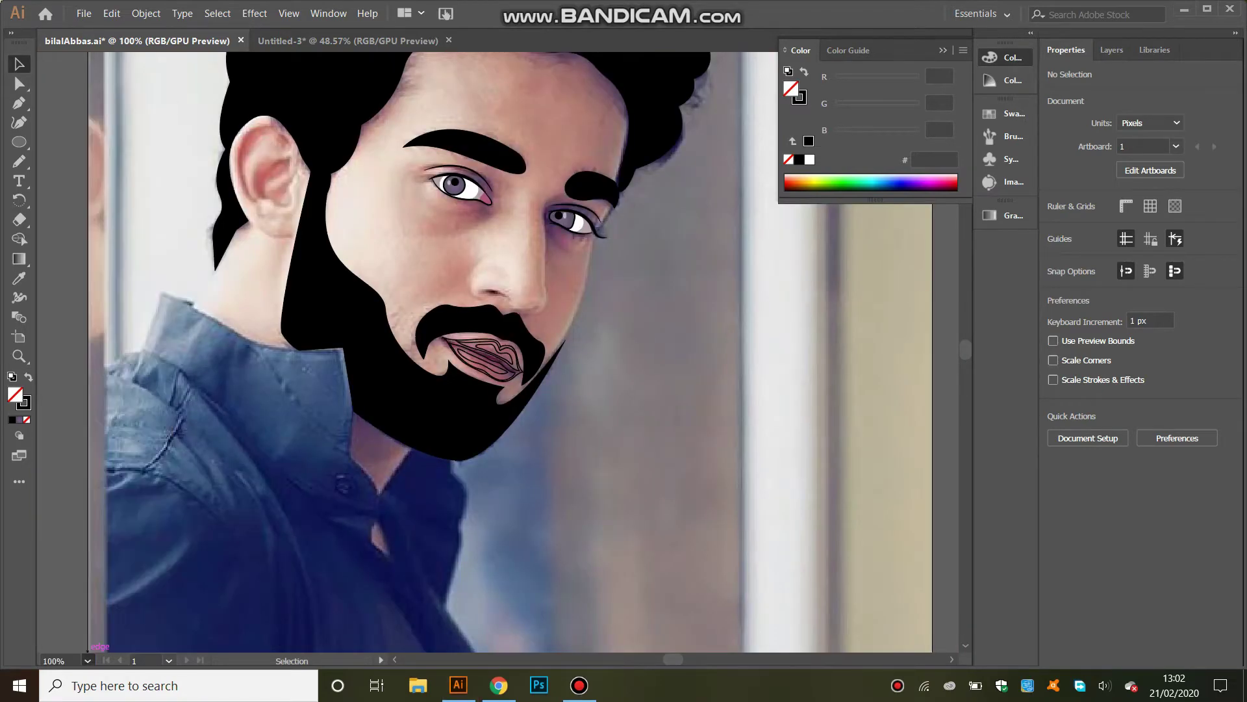
- Fill the lip shapes with the palette's red and give them dark red outlines
{"action": "left_click", "coordinate": [123, 341]}
{"action": "key", "text": "F7"}
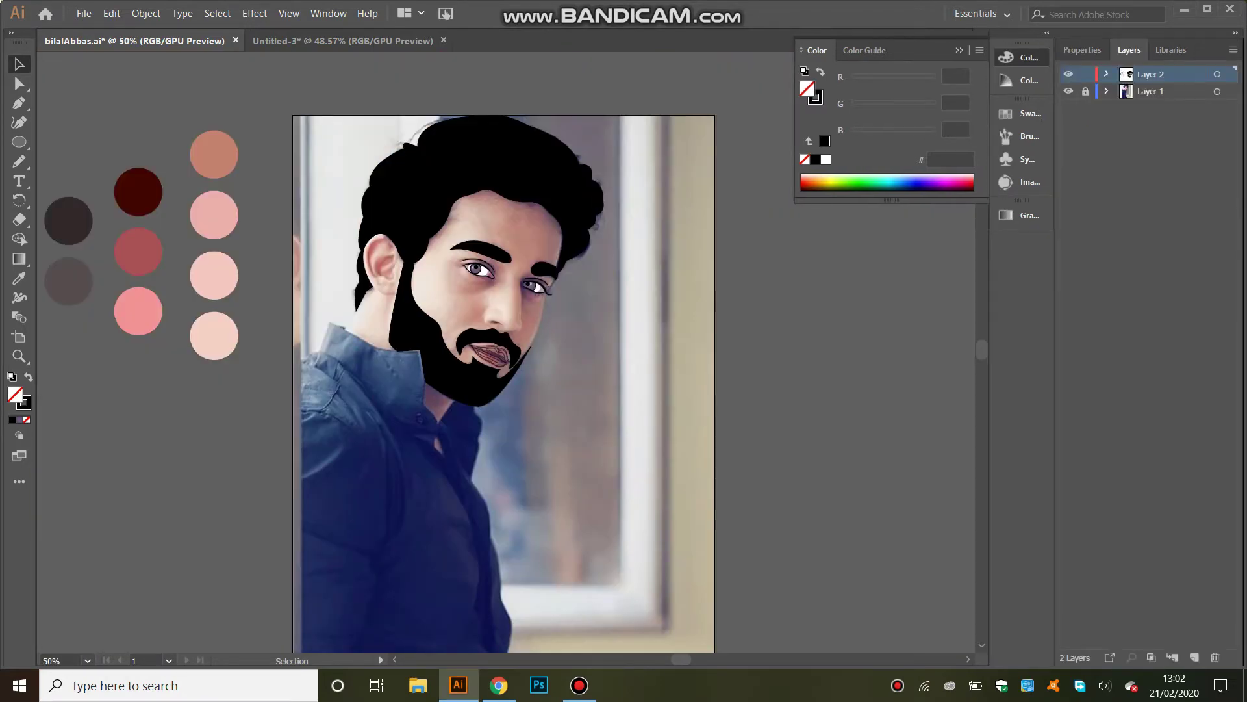
{"action": "left_click", "coordinate": [19, 278]}
{"action": "left_click", "coordinate": [137, 251]}
{"action": "left_click", "coordinate": [138, 191]}
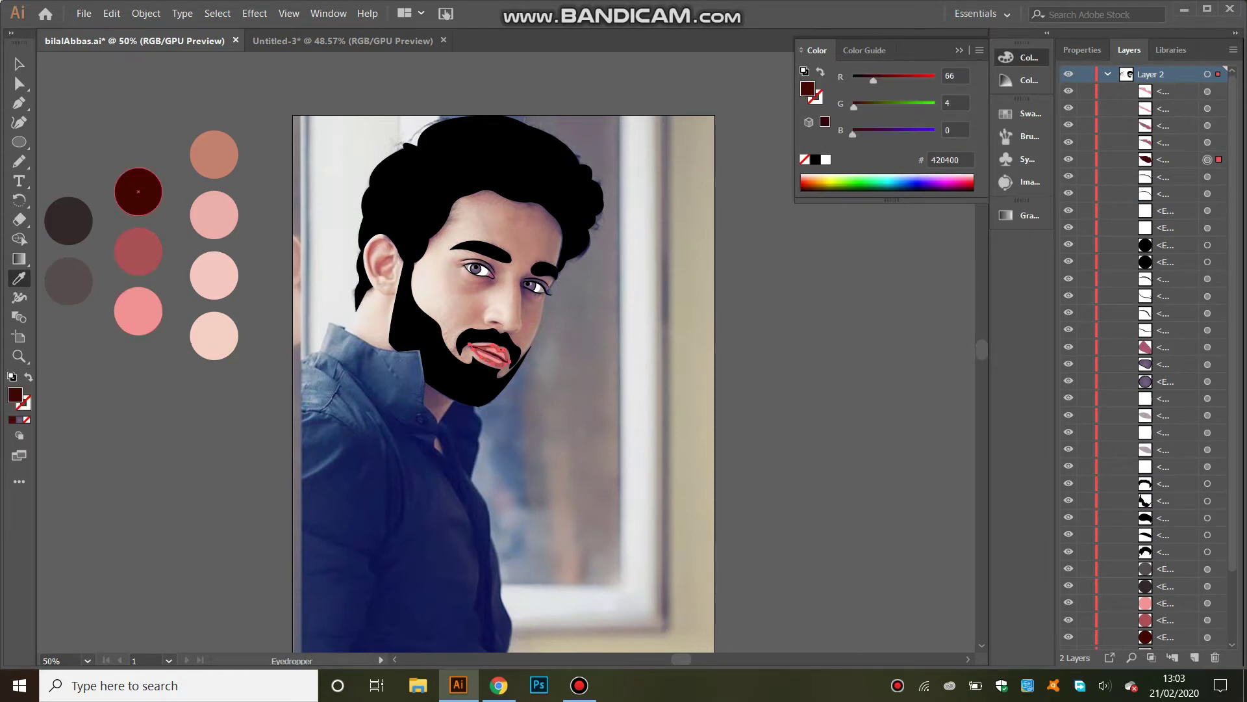
{"action": "key", "text": "v"}
{"action": "key", "text": "ctrl+shift+a"}
- Check the lips at 200%, hide the Layer 1 photo and set the lip fill to pink F09294
{"action": "left_click", "coordinate": [87, 660]}
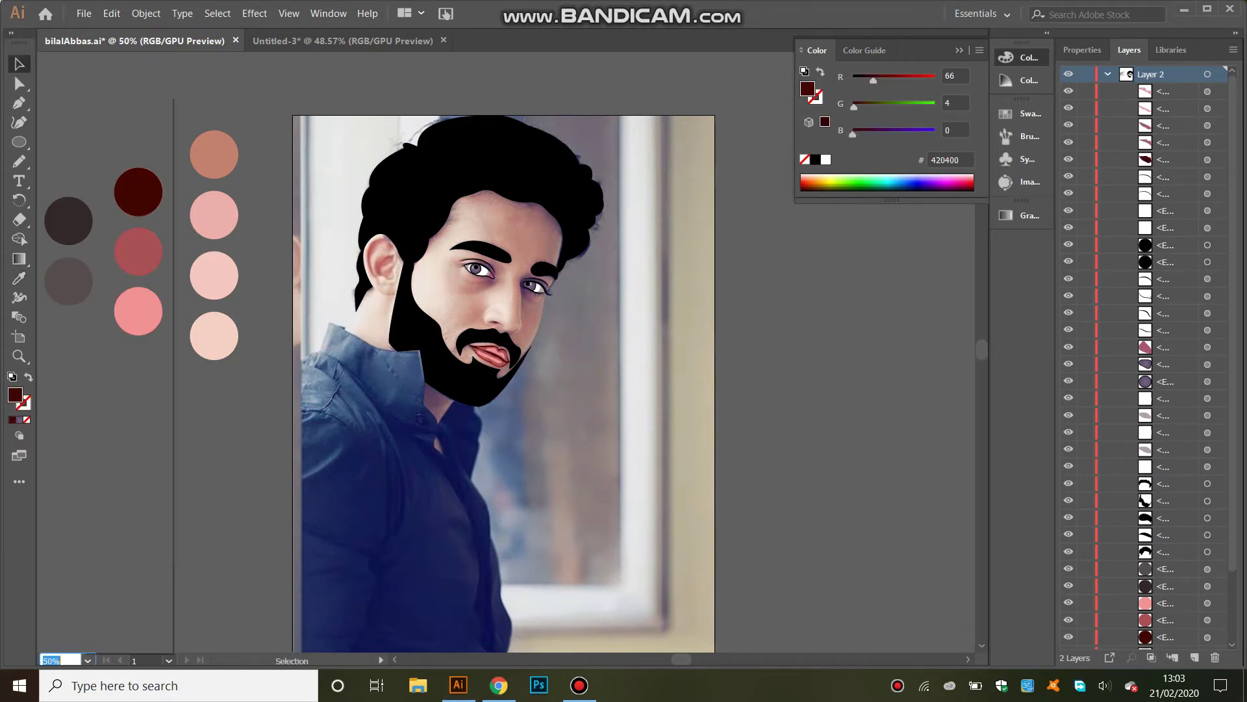
{"action": "left_click", "coordinate": [107, 352]}
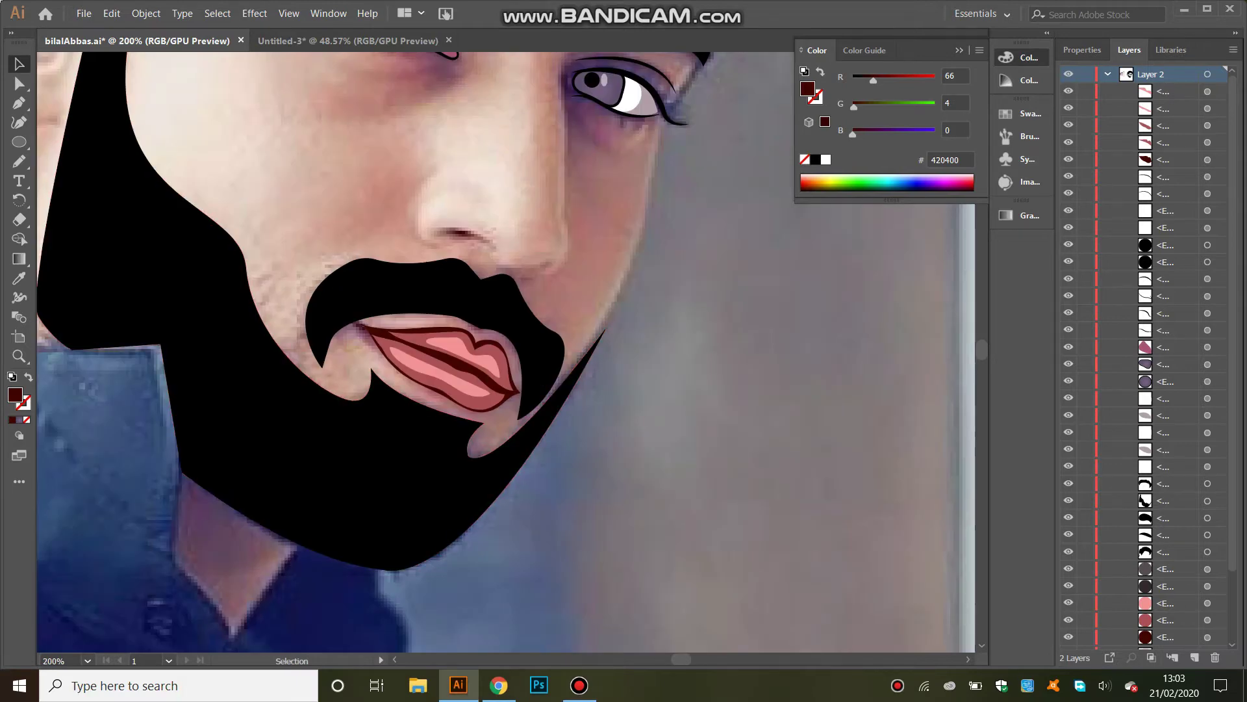
{"action": "left_click", "coordinate": [88, 660]}
{"action": "left_click", "coordinate": [107, 406]}
{"action": "left_click", "coordinate": [1082, 50]}
{"action": "left_click", "coordinate": [1129, 50]}
{"action": "left_click", "coordinate": [1107, 74]}
{"action": "left_click", "coordinate": [1068, 91]}
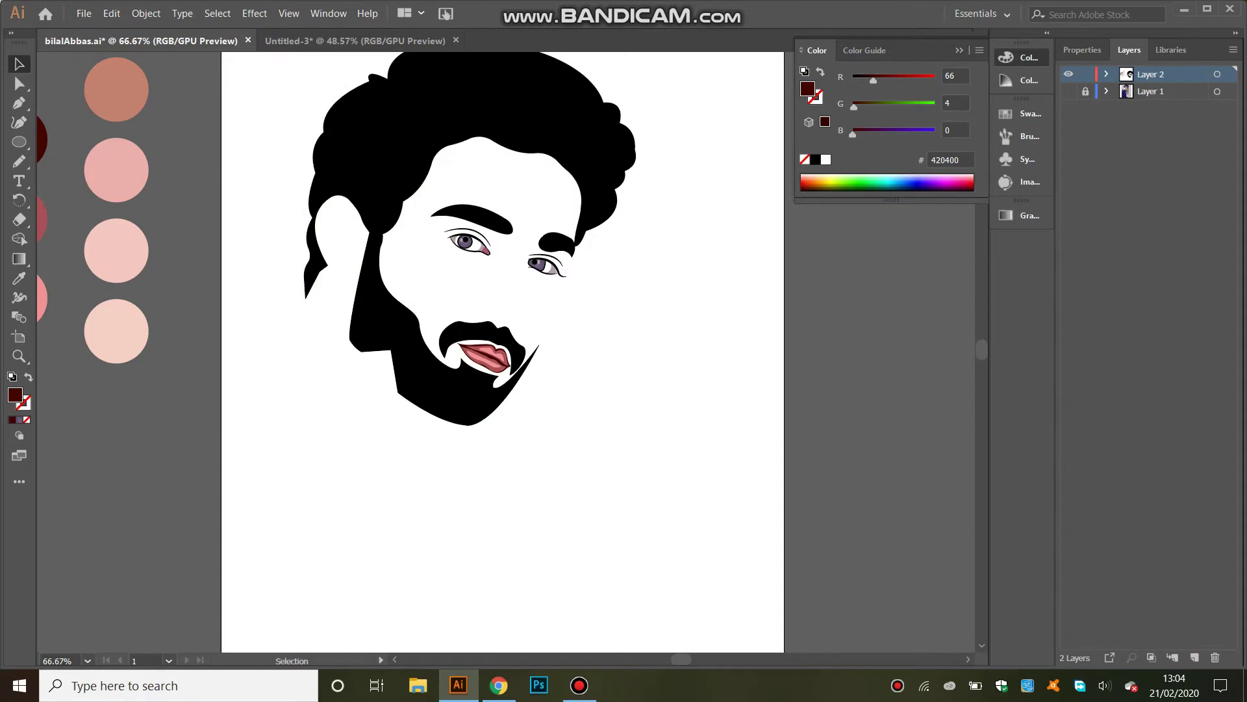
{"action": "left_click", "coordinate": [493, 354]}
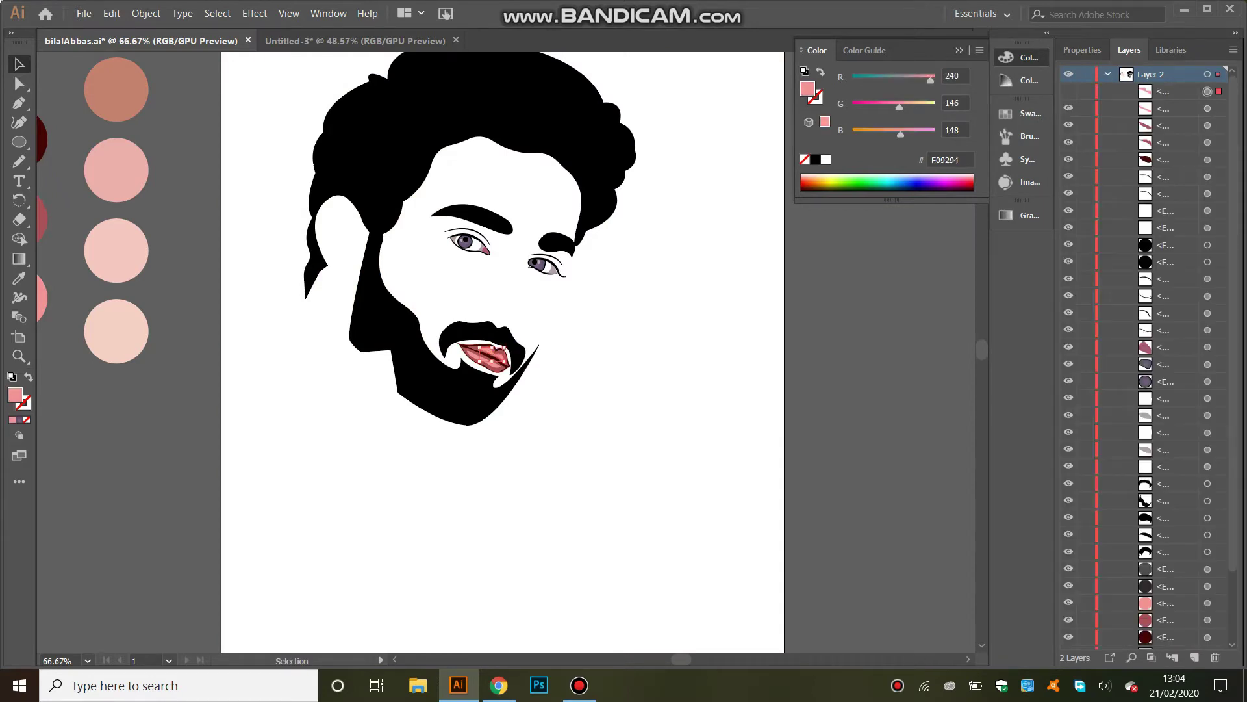
- Show the reference photo again and draw a 217 × 12 px ellipse filled dark 312829
{"action": "left_click", "coordinate": [1108, 74]}
{"action": "left_click", "coordinate": [1069, 91]}
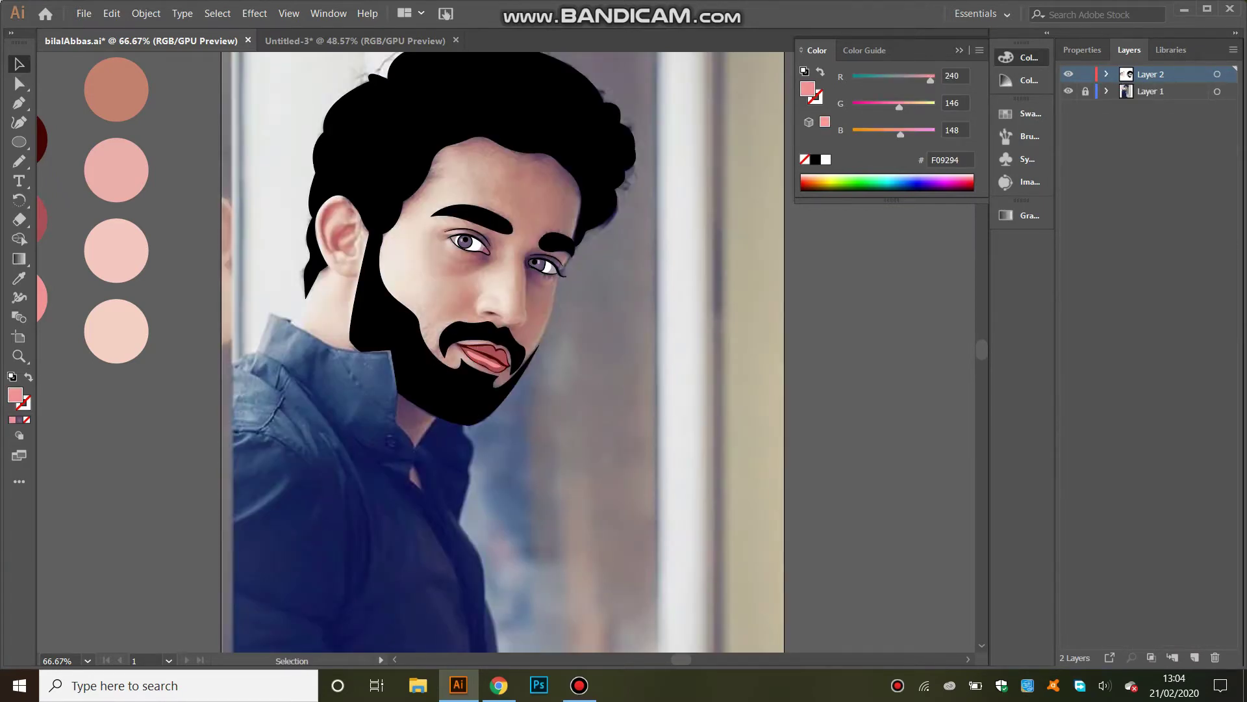
{"action": "key", "text": "l"}
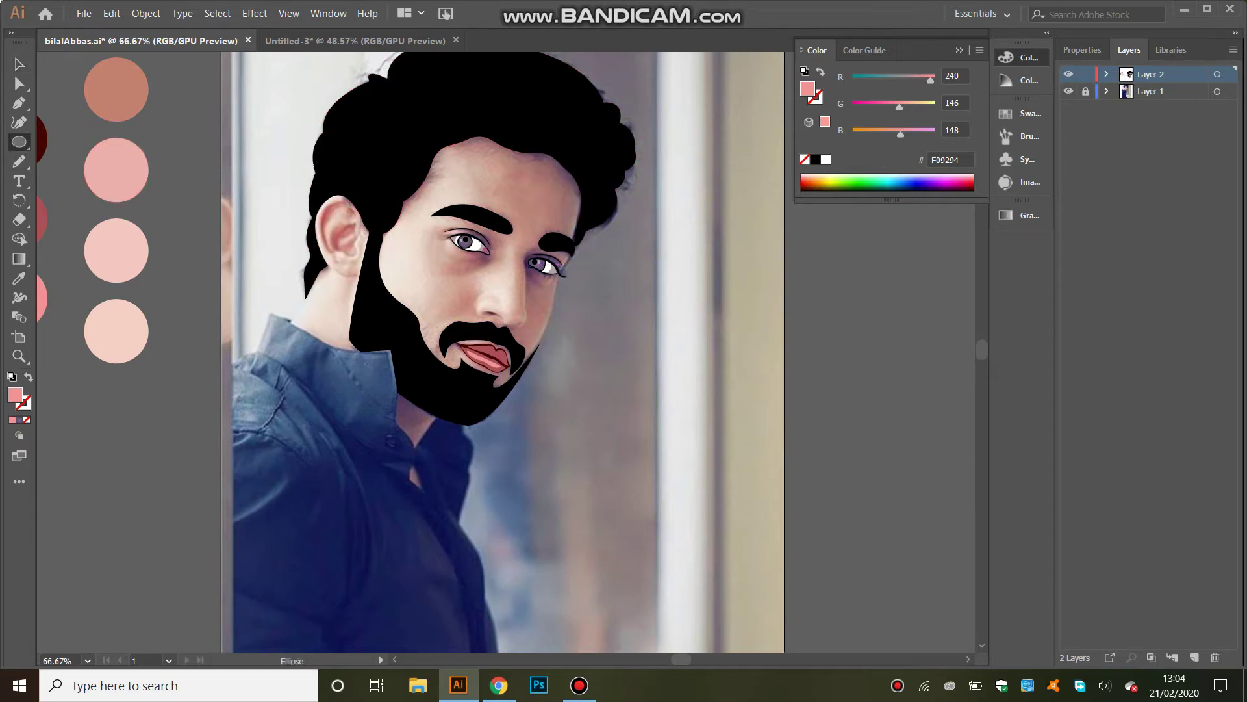
{"action": "scroll", "coordinate": [455, 350], "scroll_direction": "left", "scroll_amount": 3}
{"action": "left_click_drag", "start_coordinate": [99, 410], "coordinate": [337, 416]}
{"action": "key", "text": "i"}
{"action": "left_click", "coordinate": [55, 177]}
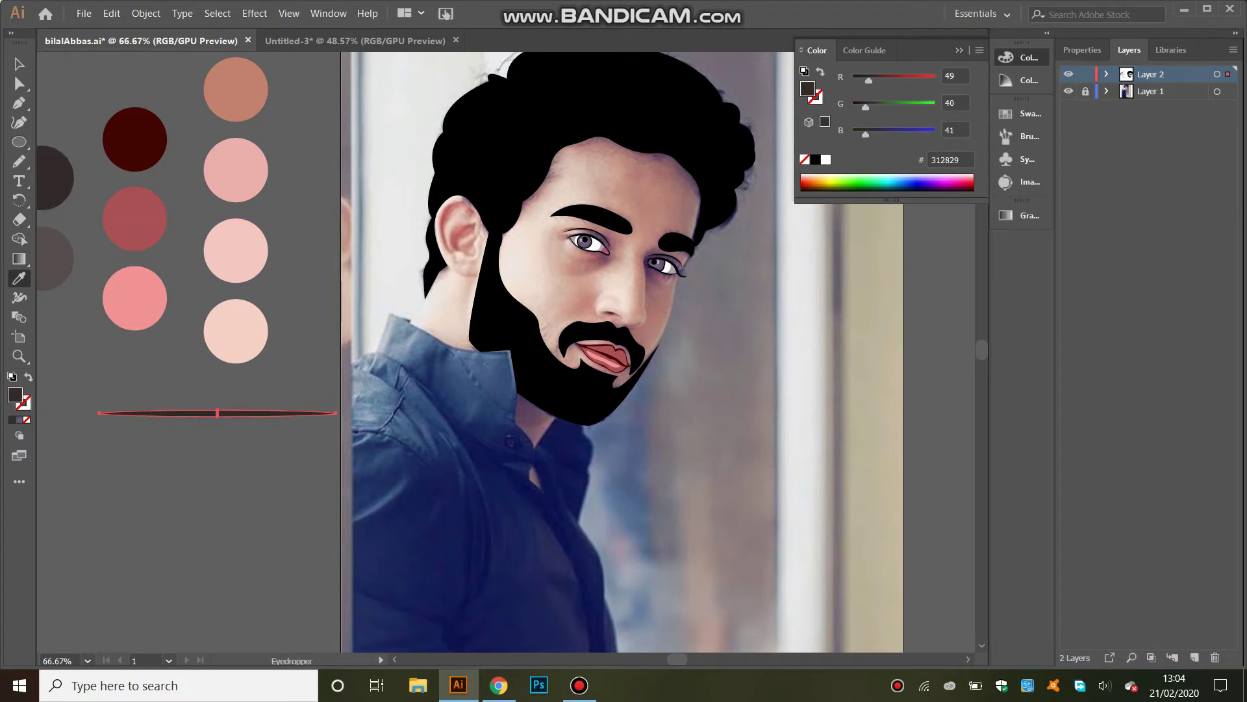
- Drag the thin ellipse into the Brushes panel and save it as an Art Brush
{"action": "left_click", "coordinate": [1029, 136]}
{"action": "key", "text": "v"}
{"action": "left_click_drag", "start_coordinate": [290, 411], "coordinate": [812, 280]}
{"action": "left_click", "coordinate": [561, 384]}
{"action": "left_click", "coordinate": [581, 454]}
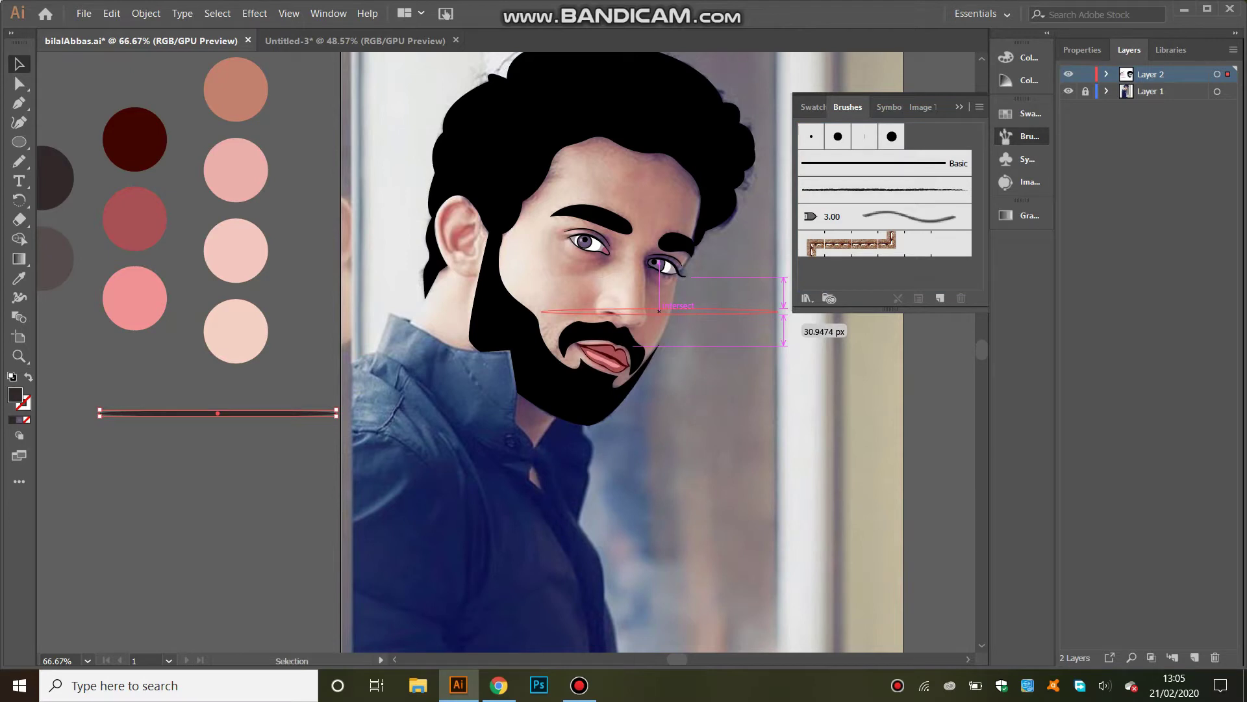
{"action": "left_click_drag", "start_coordinate": [658, 311], "coordinate": [805, 270]}
{"action": "left_click", "coordinate": [562, 384]}
{"action": "left_click", "coordinate": [585, 457]}
{"action": "left_click", "coordinate": [721, 554]}
- Apply the new tapered art brush to the line and paint a test stroke with it
{"action": "left_click", "coordinate": [1030, 136]}
{"action": "left_click", "coordinate": [883, 215]}
{"action": "key", "text": "ctrl+shift+a"}
{"action": "key", "text": "b"}
{"action": "left_click_drag", "start_coordinate": [163, 377], "coordinate": [211, 382]}
- Pick a width profile for the brush stroke in the stroke settings
{"action": "left_click", "coordinate": [1083, 50]}
{"action": "left_click", "coordinate": [1083, 252]}
{"action": "left_click", "coordinate": [1042, 504]}
{"action": "left_click", "coordinate": [989, 365]}
{"action": "left_click", "coordinate": [1112, 50]}
{"action": "left_click", "coordinate": [1029, 136]}
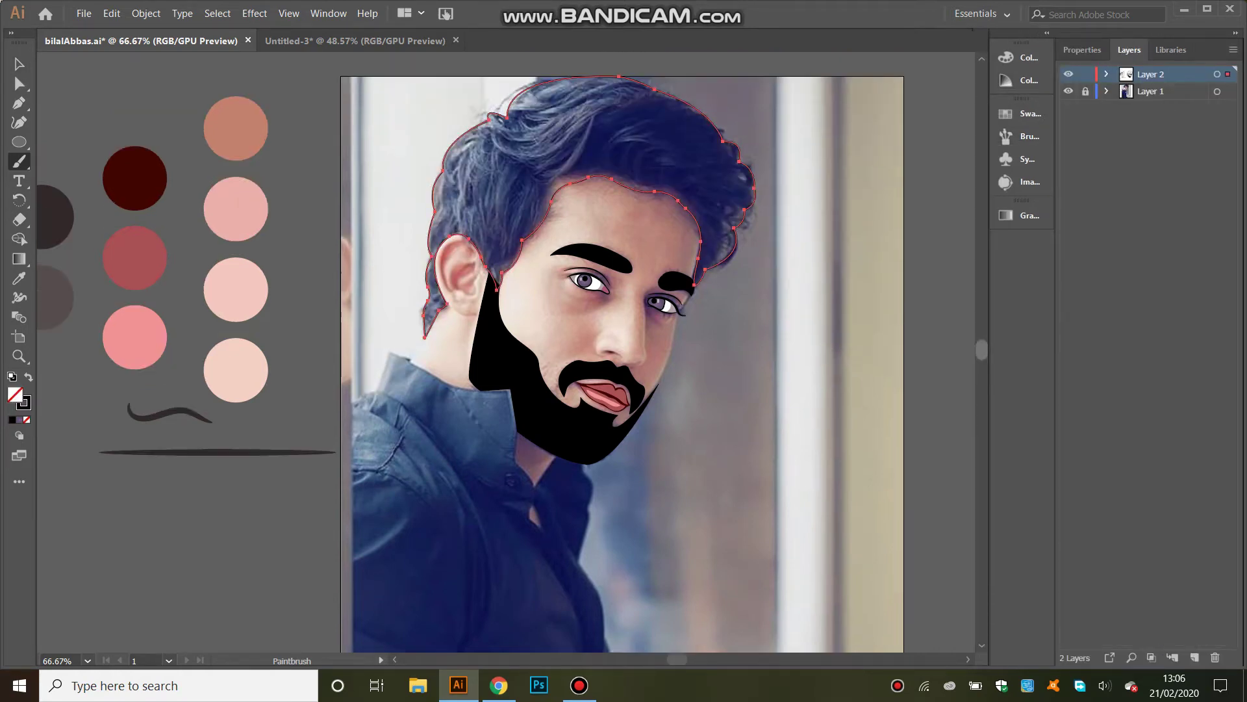
- At 150% zoom, paint a strand in the upper hair and set it to 0.5 pt
{"action": "left_click", "coordinate": [87, 661]}
{"action": "left_click", "coordinate": [124, 387]}
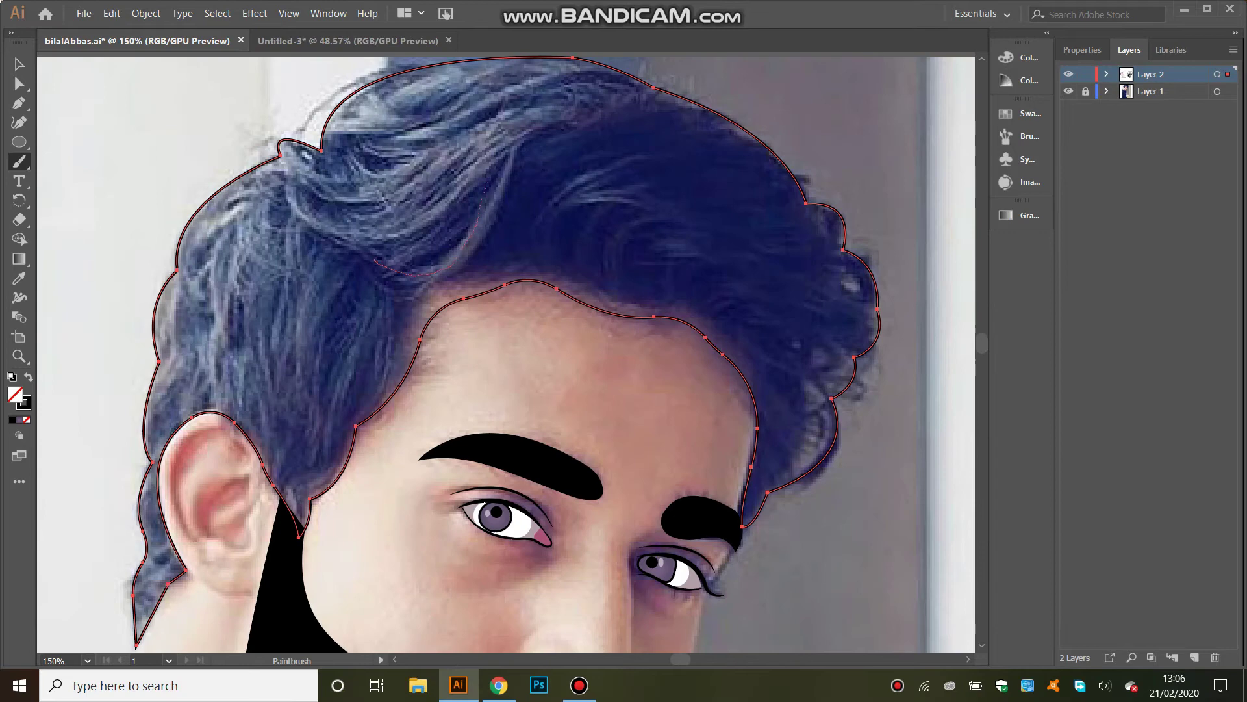
{"action": "left_click_drag", "start_coordinate": [296, 196], "coordinate": [540, 147]}
{"action": "key", "text": "v"}
{"action": "left_click", "coordinate": [455, 195]}
{"action": "left_click", "coordinate": [1083, 251]}
{"action": "left_click", "coordinate": [1030, 272]}
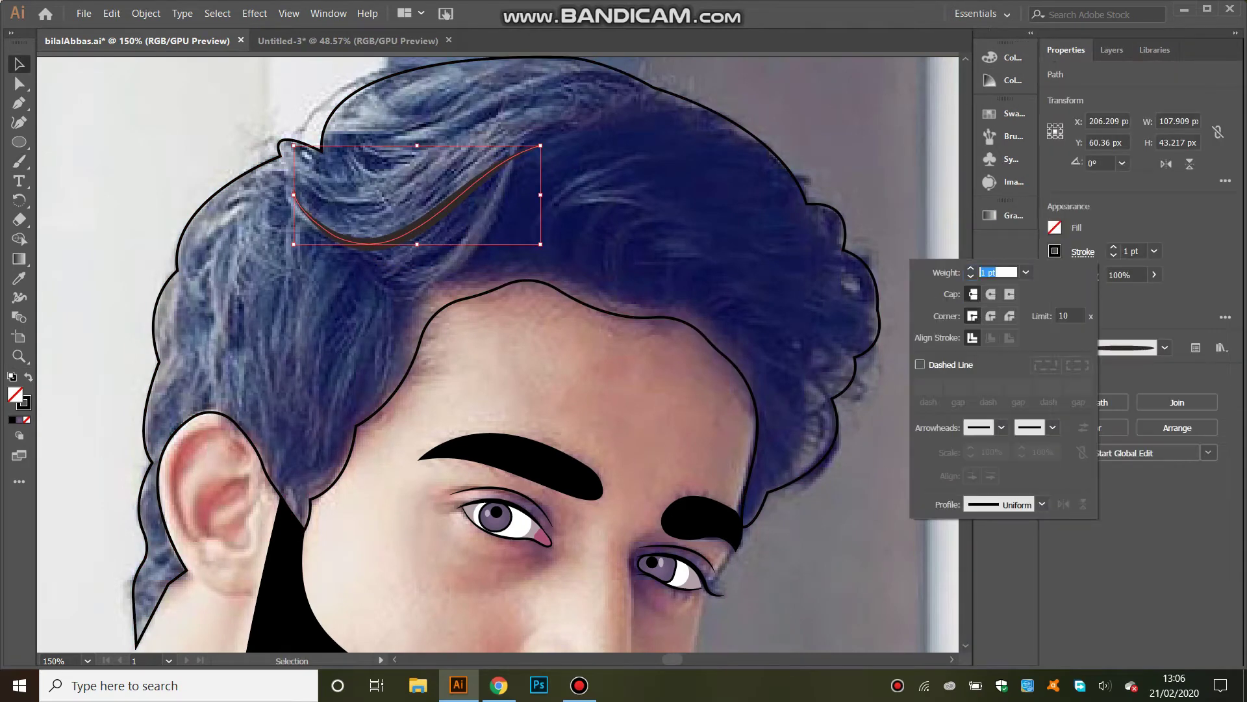
{"action": "left_click", "coordinate": [987, 302]}
- Move the hair strand onto a new Layer 3 and place it back in the hair
{"action": "key", "text": "ctrl+x"}
{"action": "left_click", "coordinate": [1111, 50]}
{"action": "left_click", "coordinate": [1195, 657]}
{"action": "key", "text": "ctrl+v"}
{"action": "left_click_drag", "start_coordinate": [518, 377], "coordinate": [421, 225]}
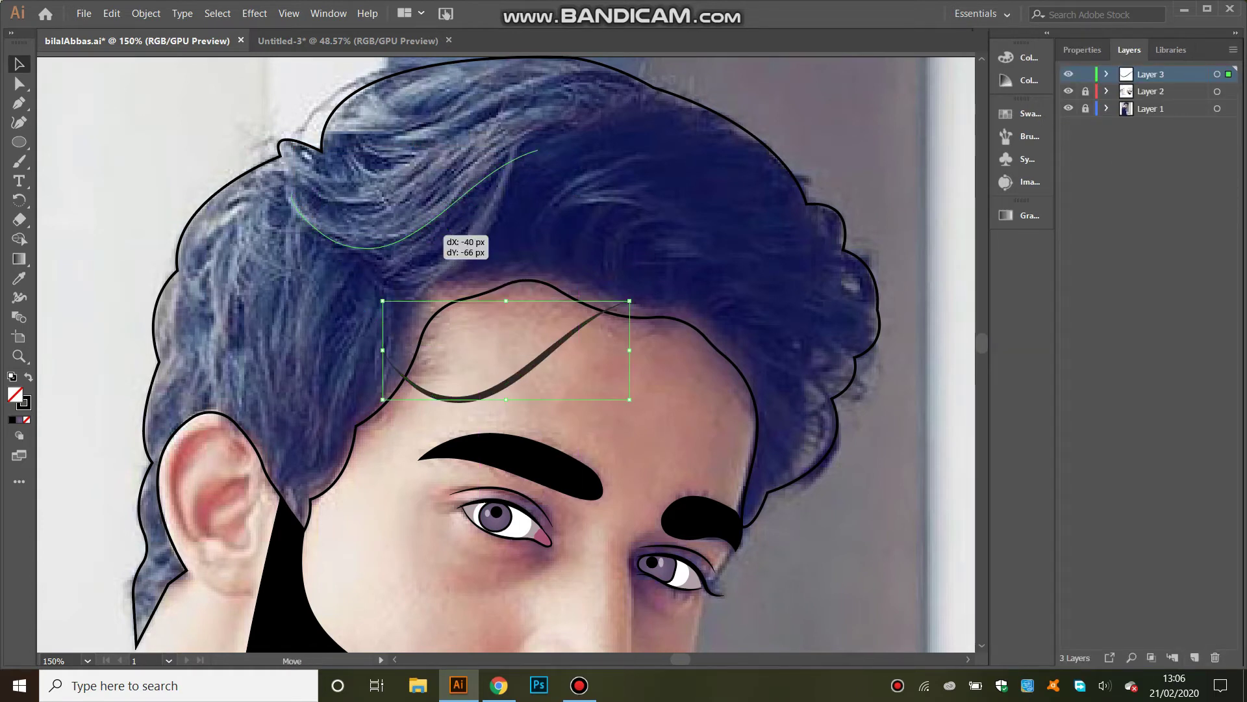
- Paint dark brush strands across the top and right side of the hair
{"action": "key", "text": "b"}
{"action": "left_click_drag", "start_coordinate": [374, 281], "coordinate": [383, 286]}
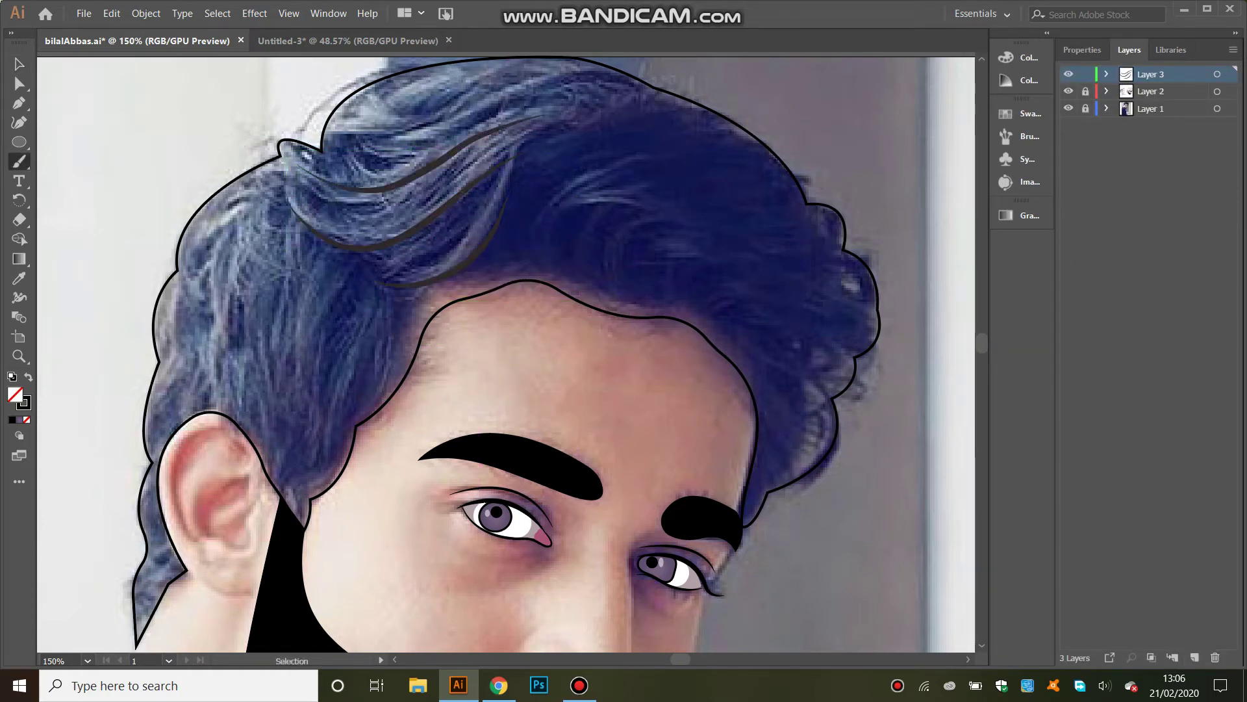
{"action": "mouse_move", "coordinate": [514, 107]}
{"action": "left_mouse_down"}
{"action": "mouse_move", "coordinate": [302, 170]}
{"action": "mouse_move", "coordinate": [338, 162]}
{"action": "left_mouse_up"}
{"action": "left_click_drag", "start_coordinate": [682, 134], "coordinate": [549, 241]}
{"action": "left_click_drag", "start_coordinate": [698, 208], "coordinate": [593, 269]}
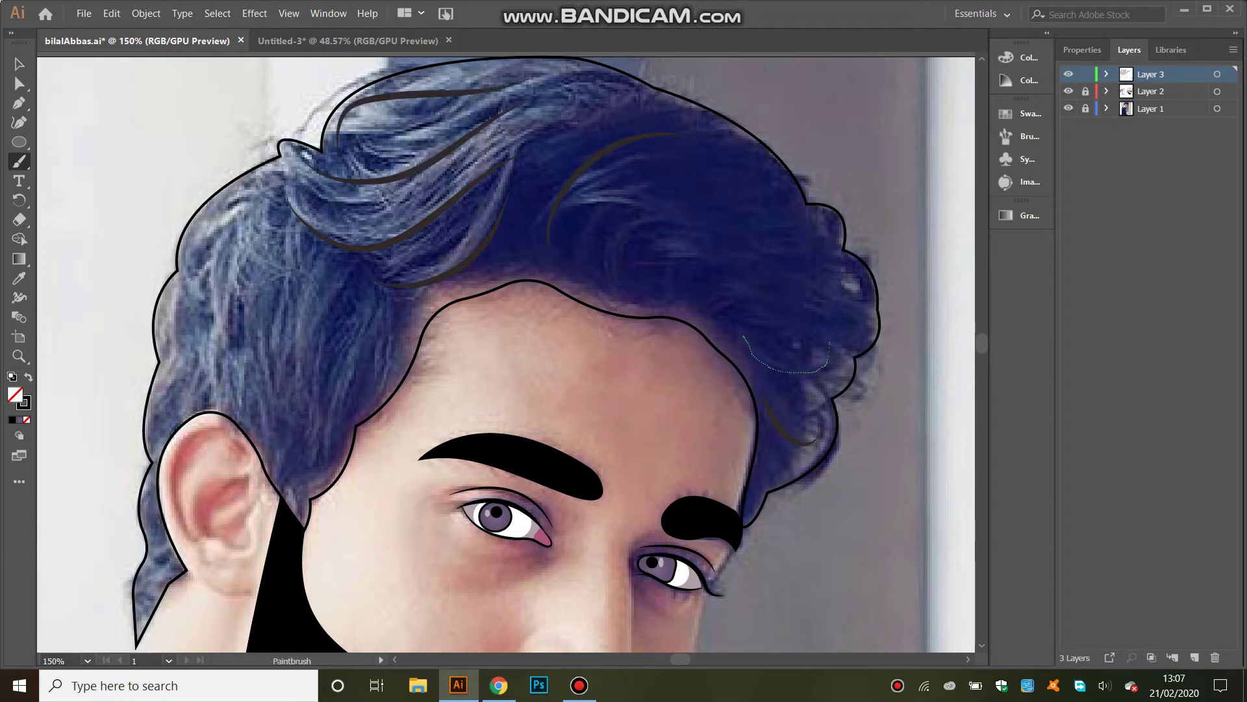
{"action": "left_click_drag", "start_coordinate": [853, 296], "coordinate": [729, 310]}
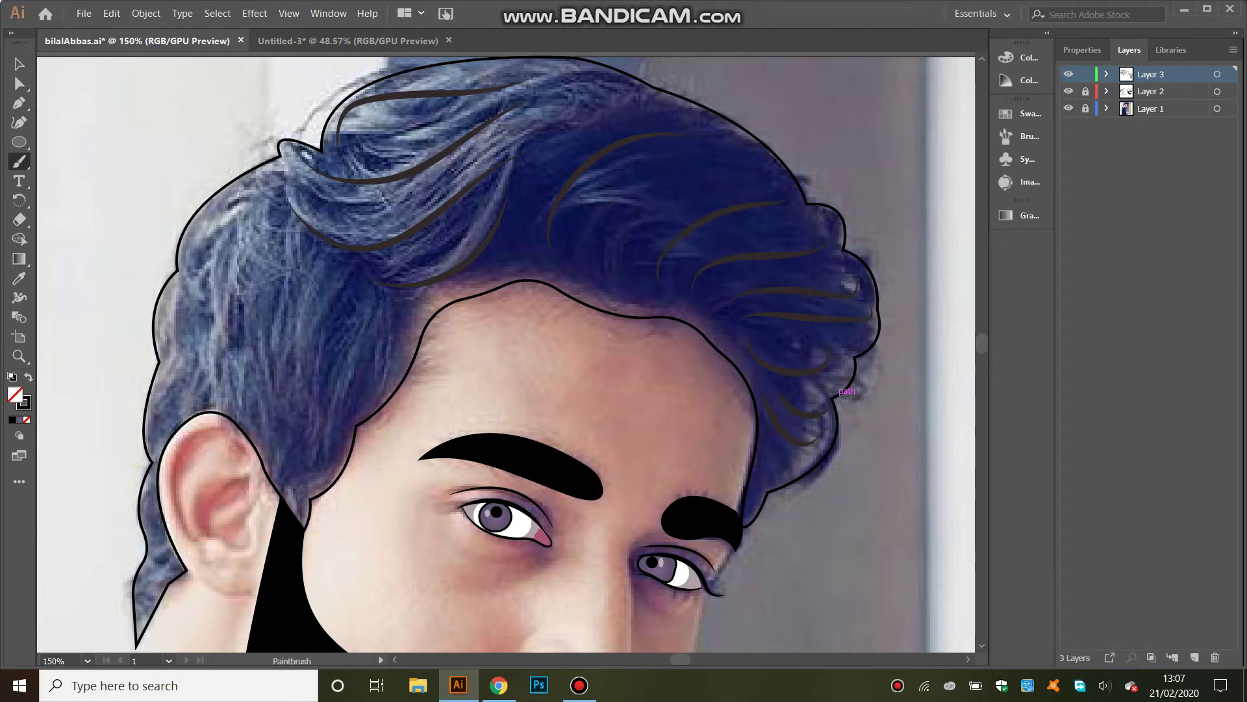
{"action": "mouse_move", "coordinate": [765, 183]}
{"action": "left_mouse_down"}
{"action": "mouse_move", "coordinate": [625, 265]}
{"action": "mouse_move", "coordinate": [729, 162]}
{"action": "left_mouse_up"}
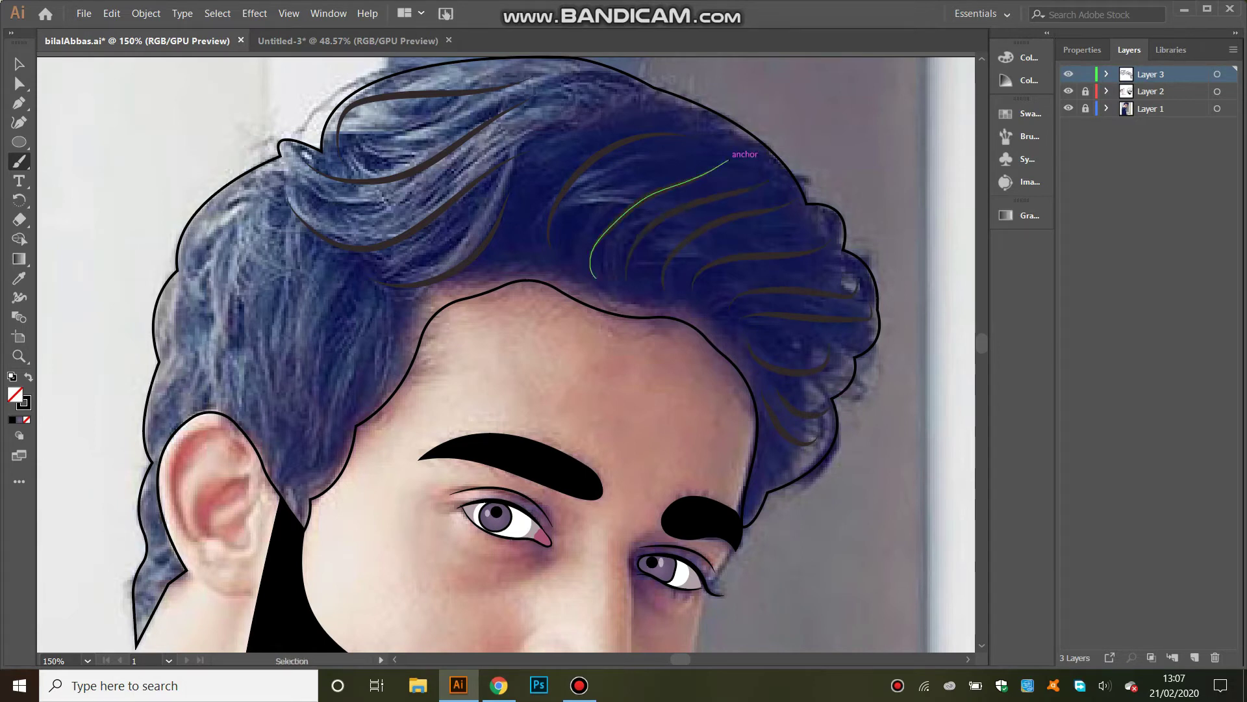
- Paint strands down the left hair, beside the ear, and one long strand across the top
{"action": "left_click_drag", "start_coordinate": [359, 319], "coordinate": [343, 396]}
{"action": "left_click_drag", "start_coordinate": [343, 276], "coordinate": [327, 430]}
{"action": "left_click_drag", "start_coordinate": [318, 257], "coordinate": [305, 409]}
{"action": "left_click_drag", "start_coordinate": [281, 312], "coordinate": [288, 425]}
{"action": "left_click_drag", "start_coordinate": [266, 234], "coordinate": [269, 414]}
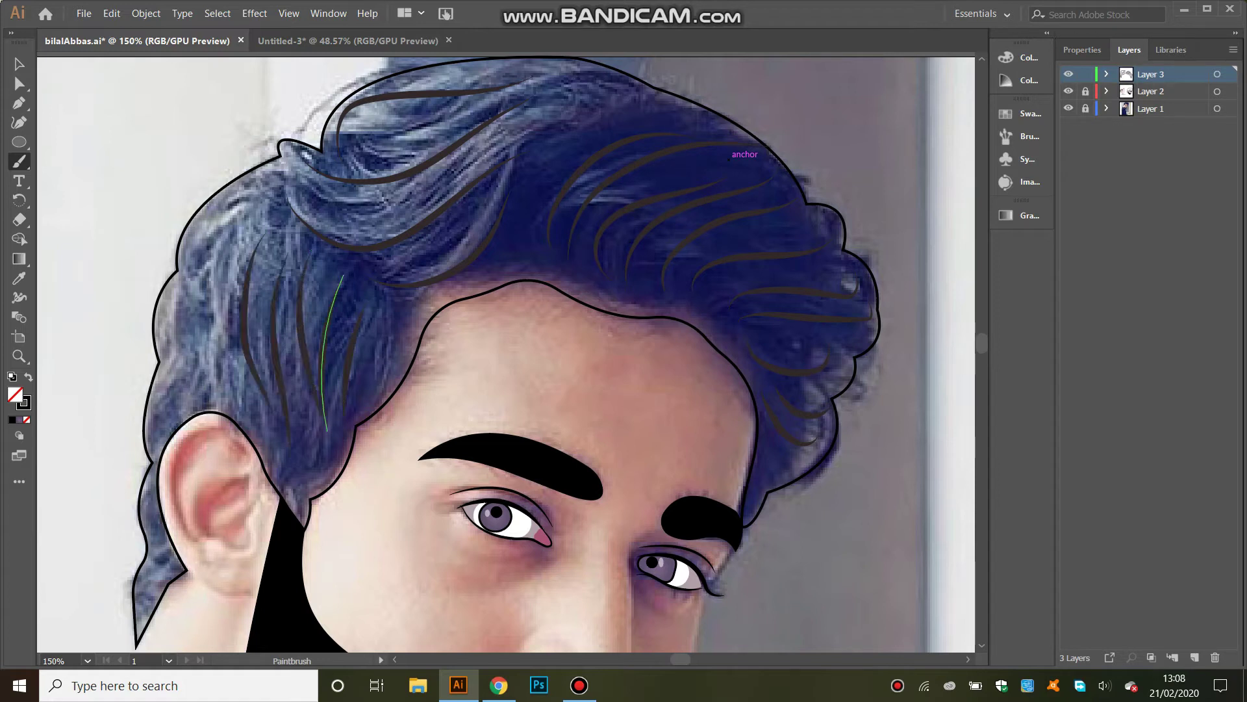
{"action": "mouse_move", "coordinate": [239, 224]}
{"action": "left_mouse_down"}
{"action": "mouse_move", "coordinate": [253, 396]}
{"action": "mouse_move", "coordinate": [203, 390]}
{"action": "left_mouse_up"}
{"action": "left_click_drag", "start_coordinate": [184, 278], "coordinate": [175, 392]}
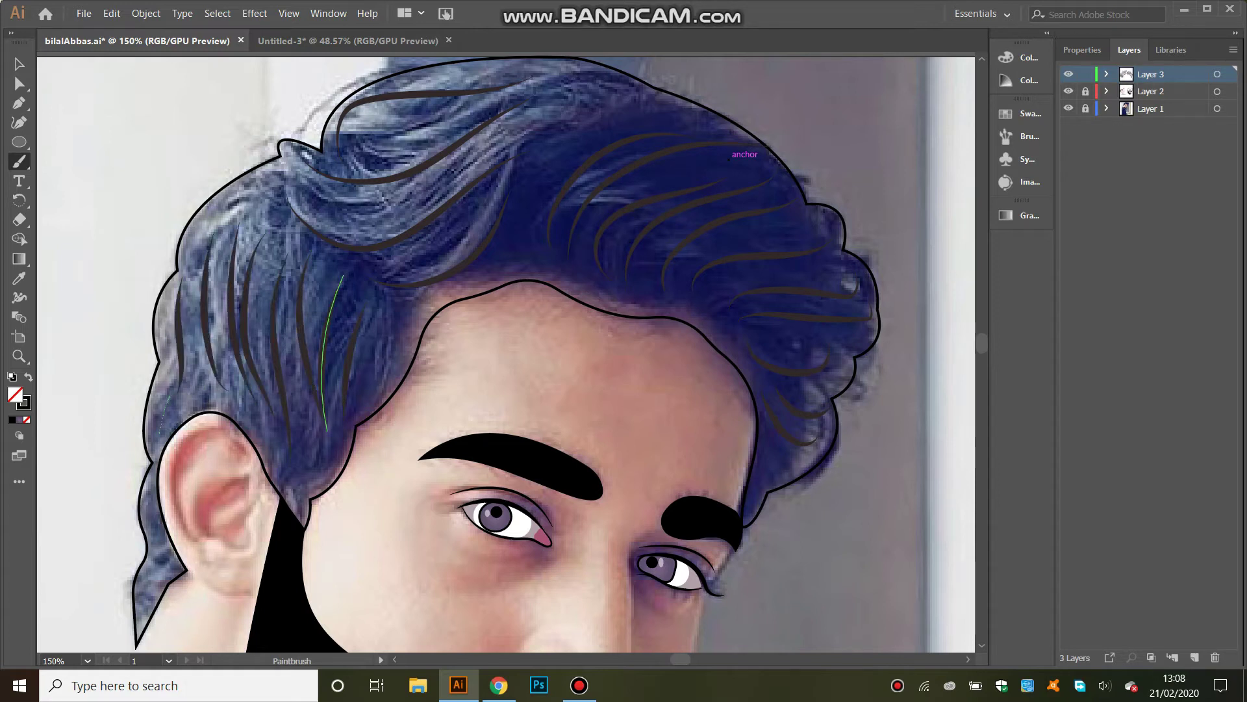
{"action": "left_click_drag", "start_coordinate": [162, 544], "coordinate": [164, 552]}
{"action": "left_click_drag", "start_coordinate": [161, 560], "coordinate": [146, 591]}
{"action": "left_click_drag", "start_coordinate": [538, 185], "coordinate": [617, 109]}
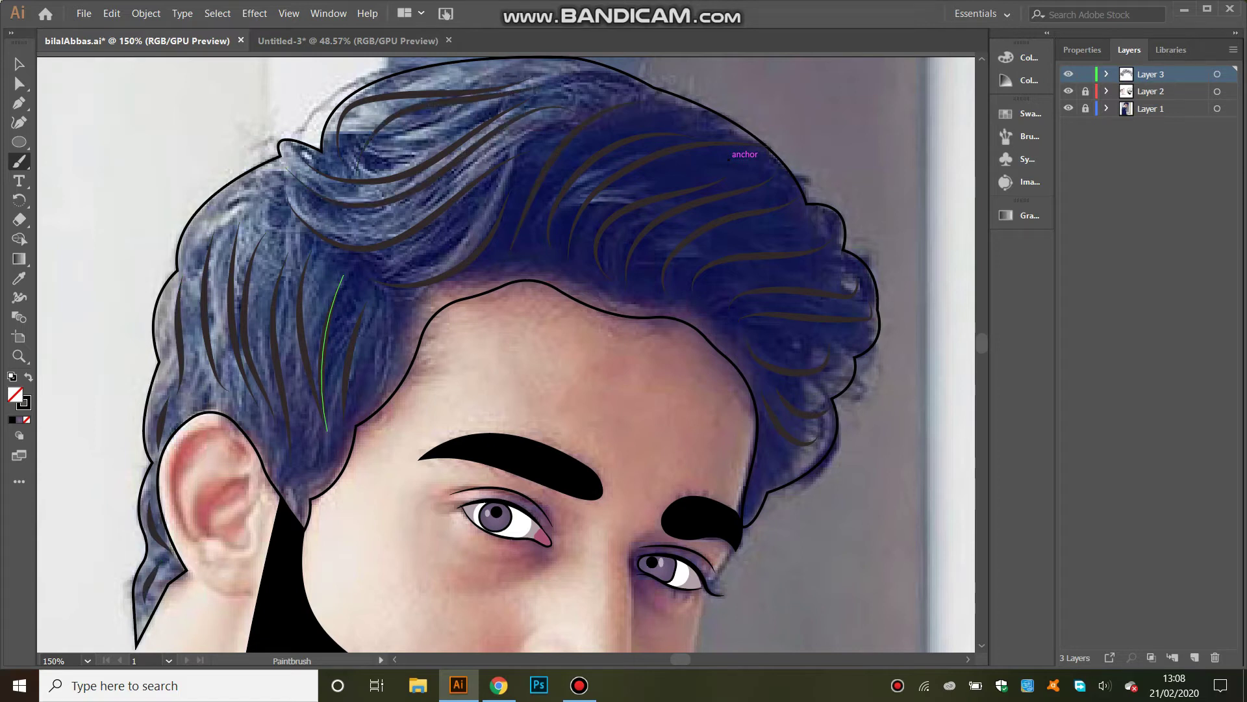
- Select all the strands, deselect them and zoom out to 50% to view the artboard
{"action": "left_click", "coordinate": [19, 64]}
{"action": "key", "text": "ctrl+a"}
{"action": "key", "text": "ctrl+shift+a"}
{"action": "left_click", "coordinate": [87, 660]}
{"action": "left_click", "coordinate": [97, 496]}
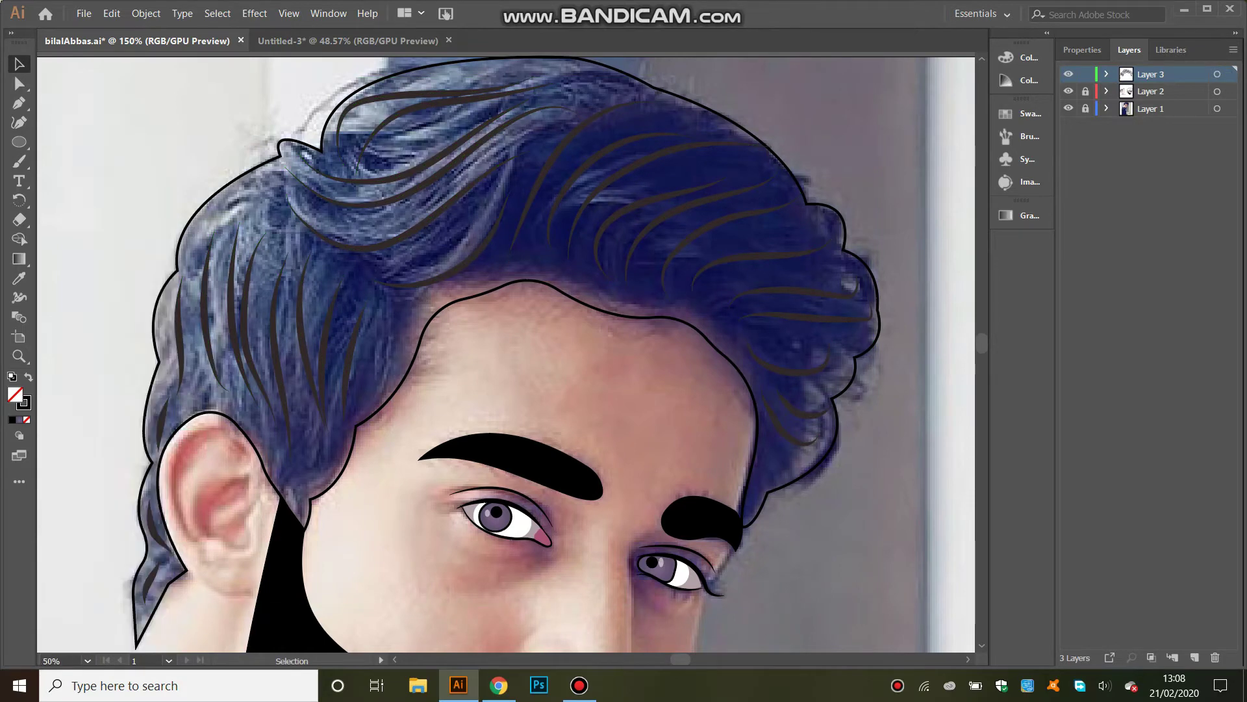
- Give the thin line a lighter sampled colour and save it as a new Art Brush
{"action": "left_click", "coordinate": [227, 535]}
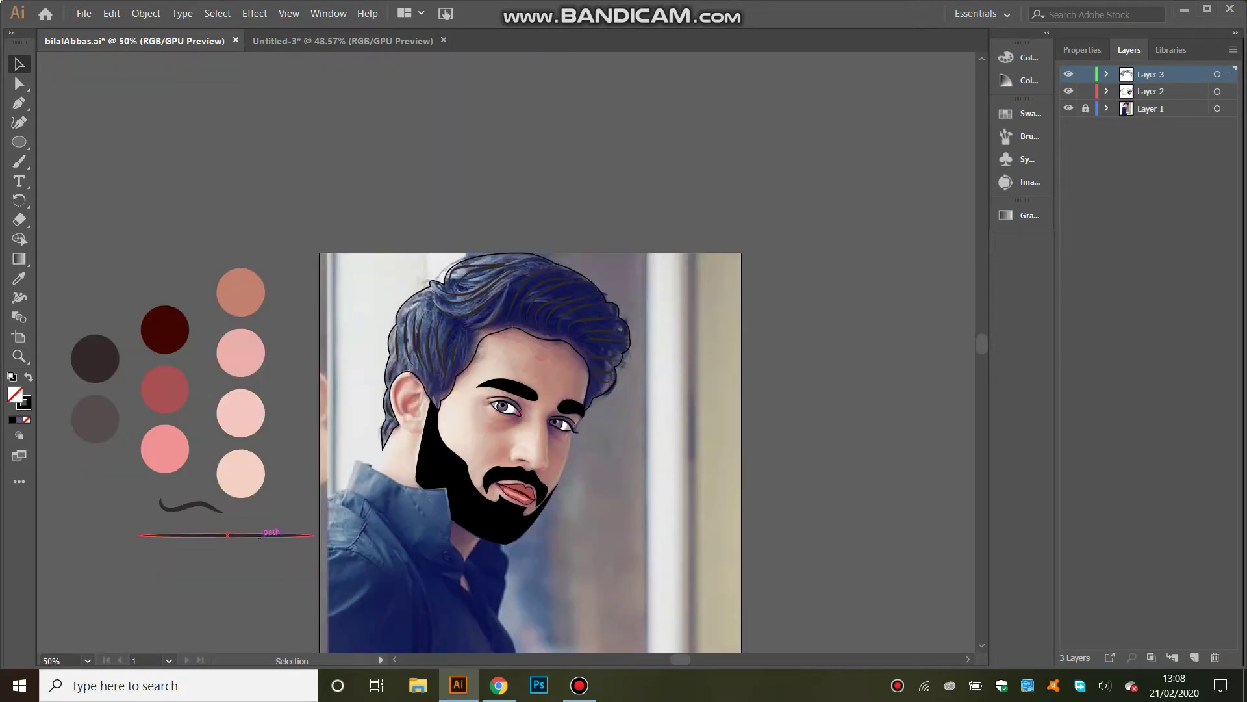
{"action": "key", "text": "i"}
{"action": "key", "text": "F5"}
{"action": "key", "text": "v"}
{"action": "mouse_move", "coordinate": [276, 535]}
{"action": "left_mouse_down"}
{"action": "mouse_move", "coordinate": [784, 351]}
{"action": "mouse_move", "coordinate": [838, 150]}
{"action": "left_mouse_up"}
{"action": "left_click", "coordinate": [561, 384]}
{"action": "left_click", "coordinate": [579, 459]}
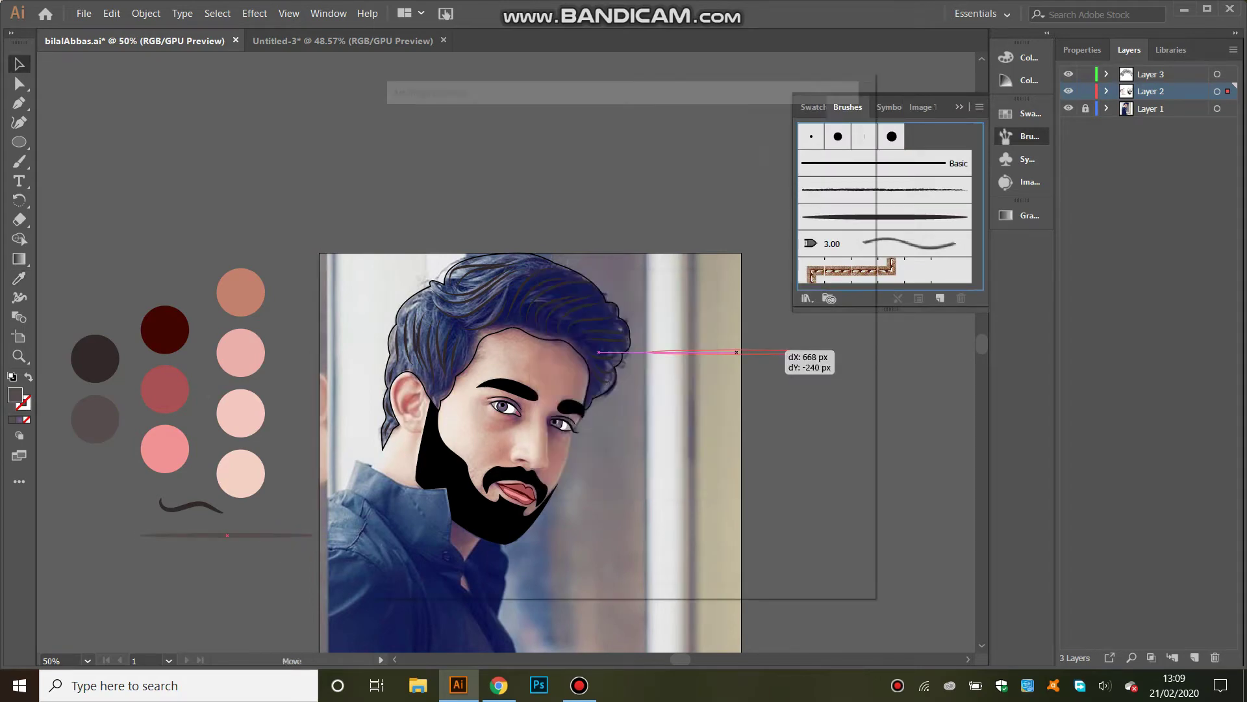
{"action": "left_click", "coordinate": [741, 557]}
- Select the new lighter brush, lock Layer 2, target Layer 3, and choose a tapered width profile
{"action": "key", "text": "ctrl+shift+a"}
{"action": "key", "text": "b"}
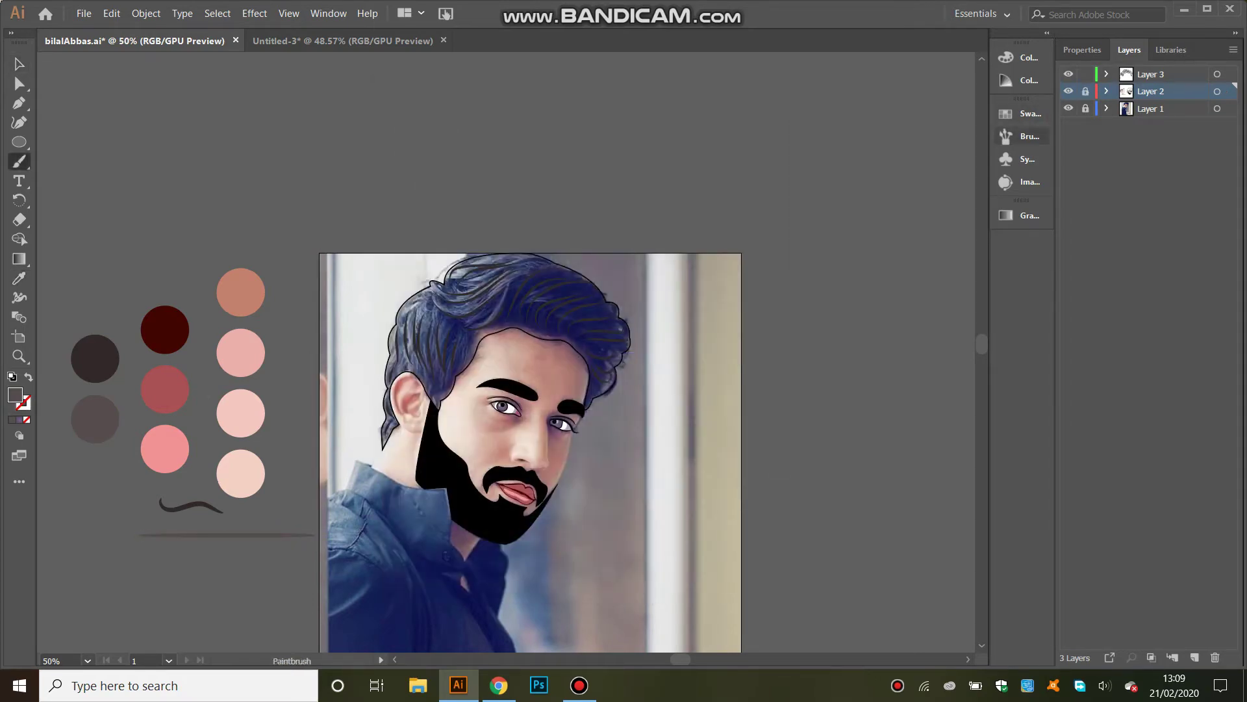
{"action": "left_click", "coordinate": [1021, 135]}
{"action": "left_click", "coordinate": [1085, 91]}
{"action": "left_click", "coordinate": [1150, 74]}
{"action": "left_click", "coordinate": [1082, 50]}
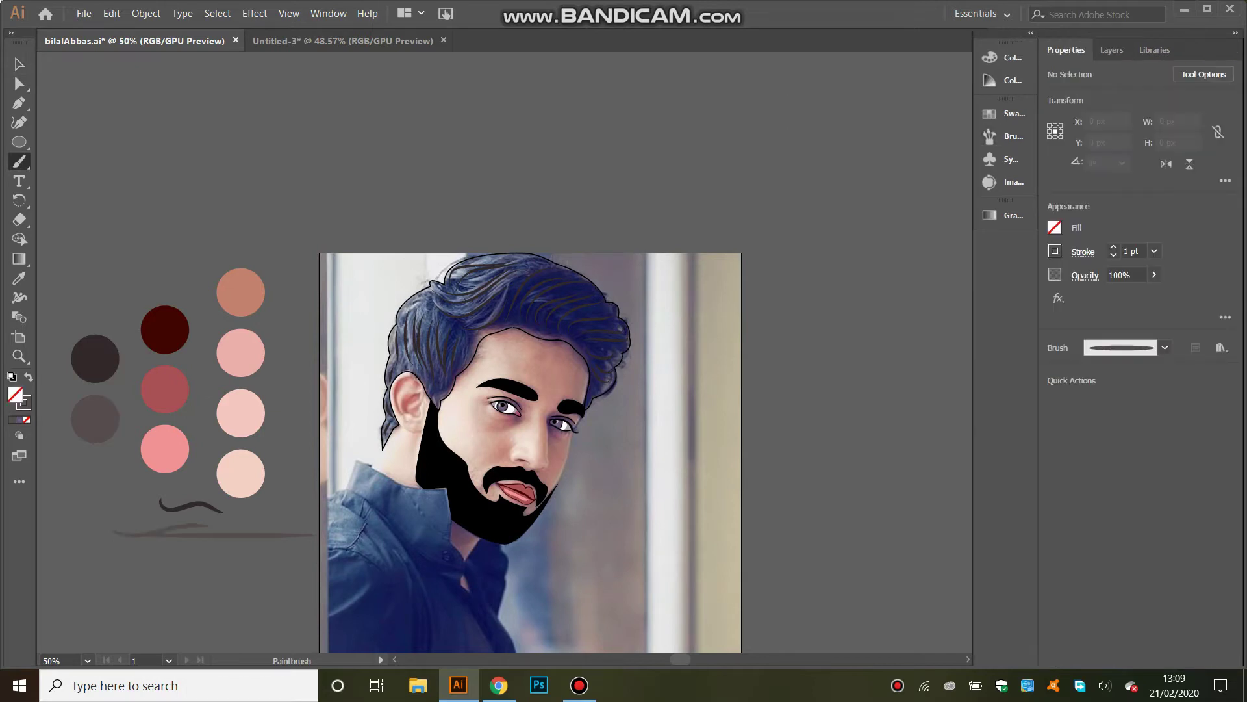
{"action": "left_click", "coordinate": [1083, 252]}
{"action": "left_click", "coordinate": [1014, 419]}
{"action": "left_click", "coordinate": [1025, 351]}
- Zoom to 150% on the hair and give an existing strand a width profile
{"action": "left_click", "coordinate": [87, 661]}
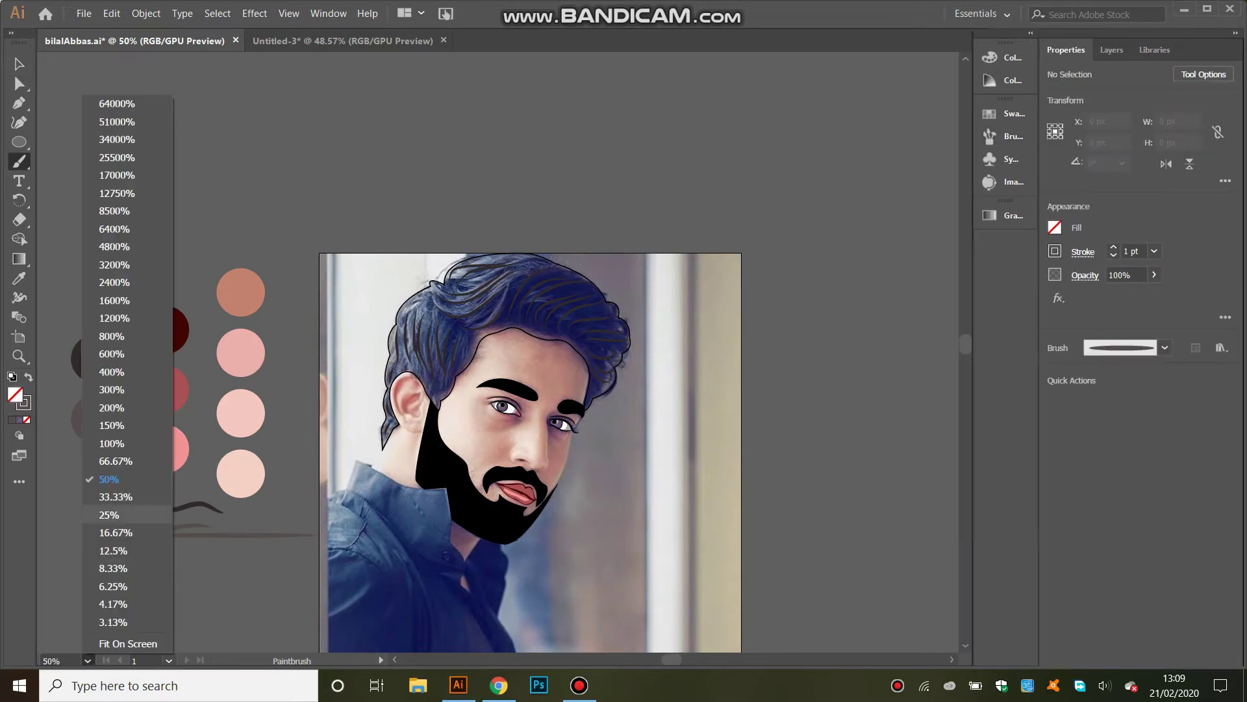
{"action": "left_click", "coordinate": [127, 425]}
{"action": "key", "text": "v"}
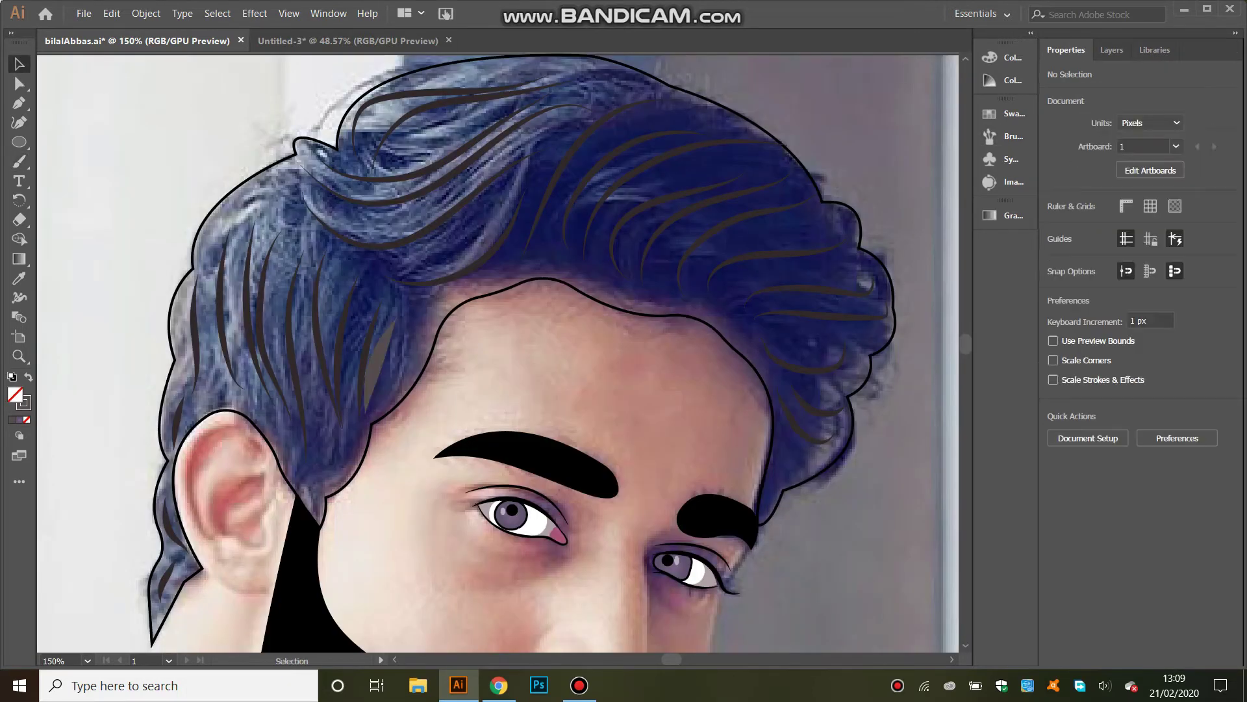
{"action": "left_click", "coordinate": [380, 364]}
{"action": "left_click", "coordinate": [1083, 251]}
{"action": "left_click", "coordinate": [1042, 503]}
{"action": "left_click", "coordinate": [998, 305]}
{"action": "key", "text": "b"}
{"action": "key", "text": "Escape"}
{"action": "key", "text": "ctrl+shift+a"}
{"action": "key", "text": "b"}
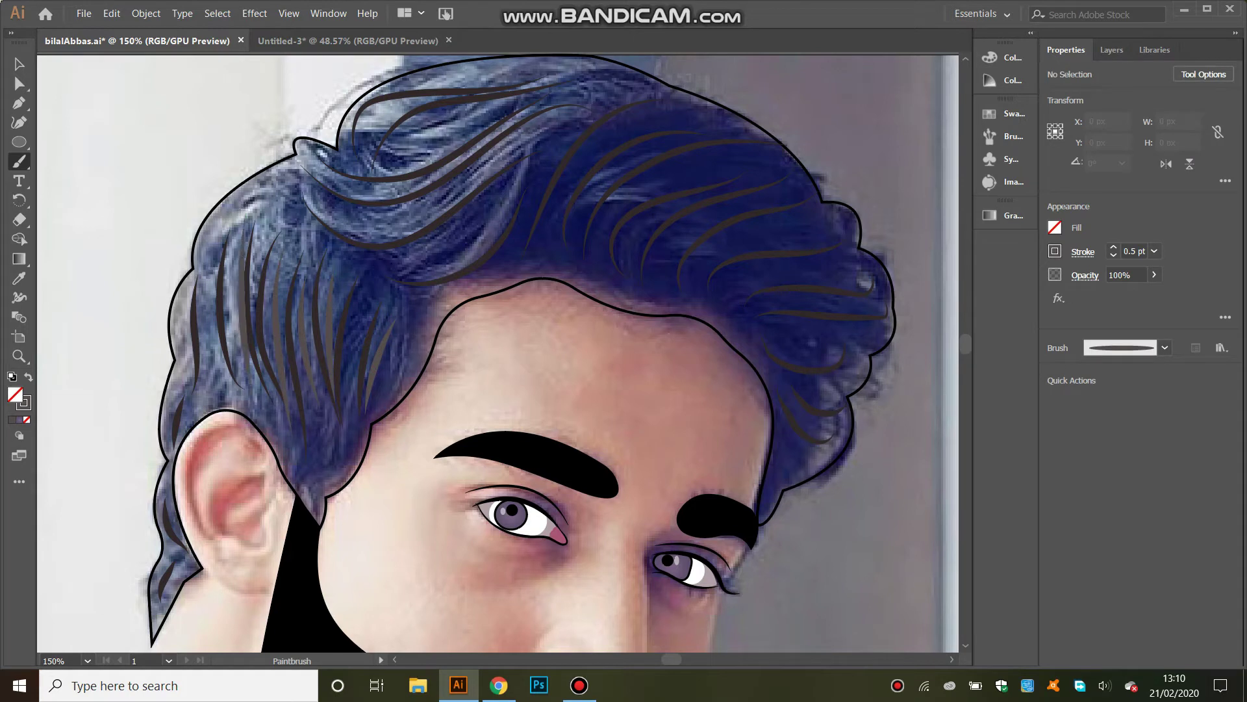
- Paint grey strands down the left hair and across the right side of the hair
{"action": "left_click_drag", "start_coordinate": [239, 209], "coordinate": [201, 414]}
{"action": "left_click_drag", "start_coordinate": [164, 515], "coordinate": [174, 585]}
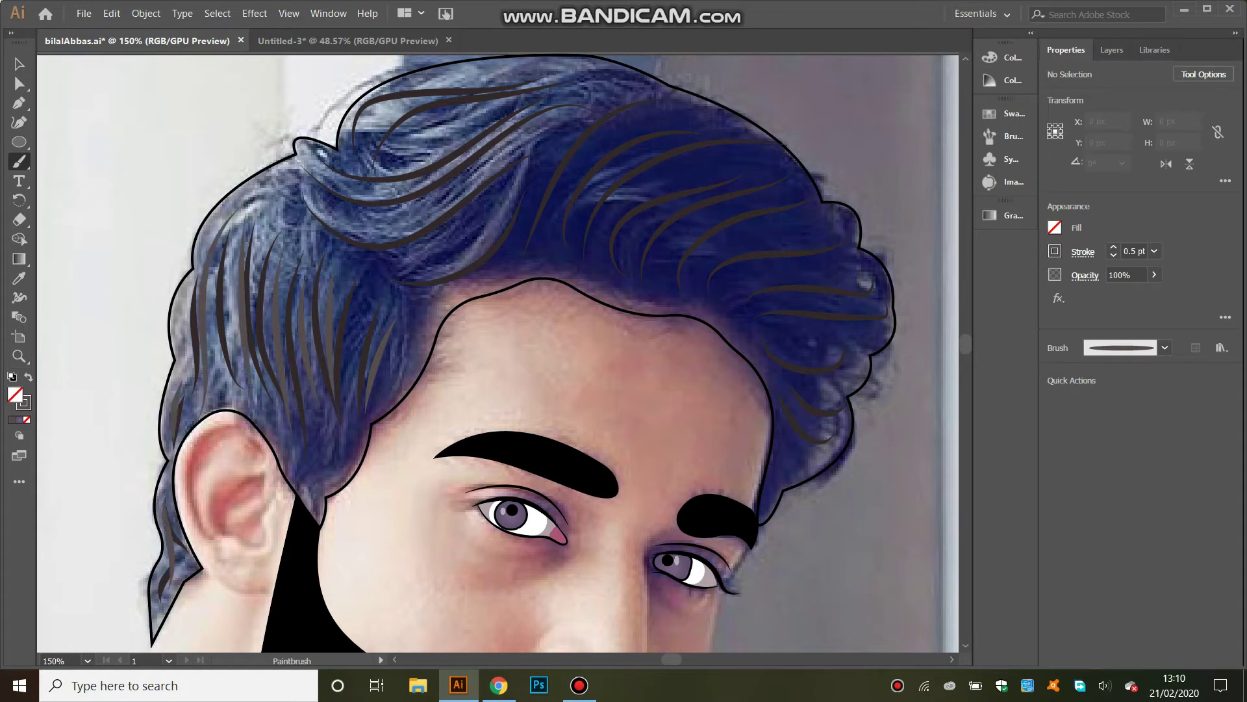
{"action": "left_click_drag", "start_coordinate": [782, 427], "coordinate": [785, 441]}
{"action": "left_click_drag", "start_coordinate": [827, 358], "coordinate": [870, 355]}
{"action": "left_click_drag", "start_coordinate": [767, 326], "coordinate": [896, 322]}
{"action": "left_click_drag", "start_coordinate": [841, 284], "coordinate": [872, 282]}
{"action": "mouse_move", "coordinate": [721, 315]}
{"action": "left_mouse_down"}
{"action": "mouse_move", "coordinate": [851, 262]}
{"action": "mouse_move", "coordinate": [847, 219]}
{"action": "left_mouse_up"}
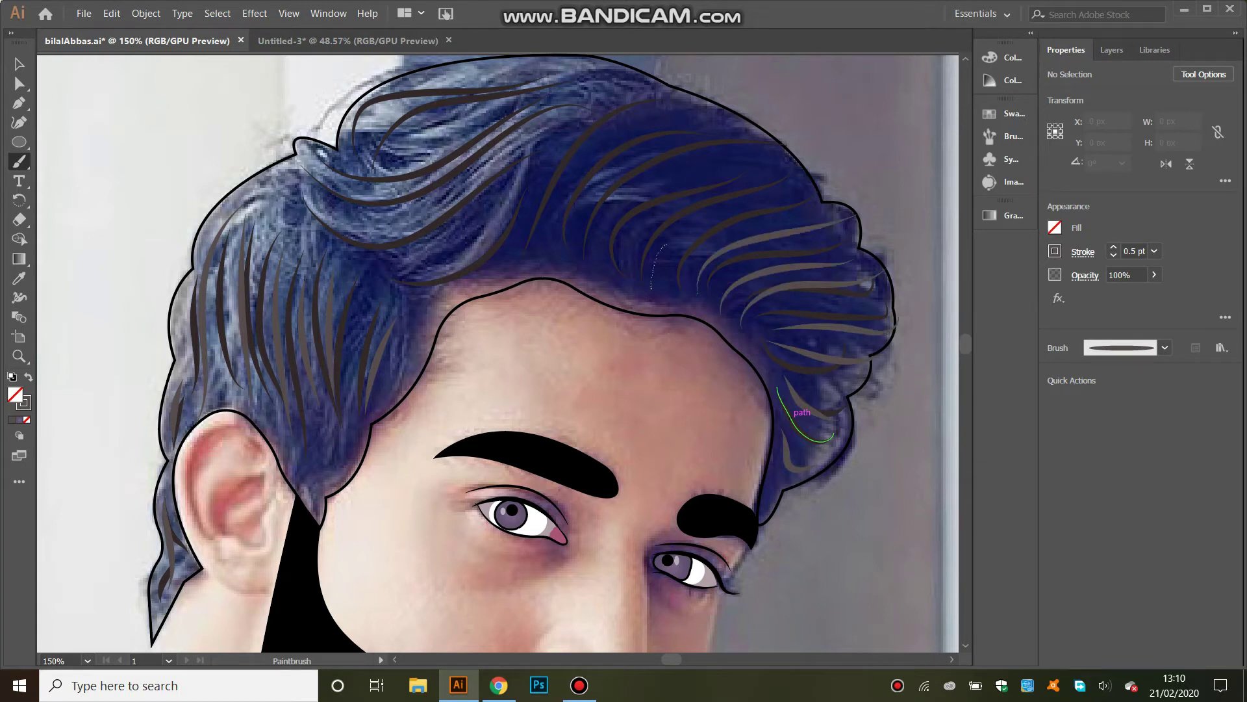
{"action": "mouse_move", "coordinate": [687, 228]}
{"action": "left_mouse_down"}
{"action": "mouse_move", "coordinate": [777, 183]}
{"action": "mouse_move", "coordinate": [777, 165]}
{"action": "left_mouse_up"}
- Paint more curved grey strands across the upper hair up to the crown
{"action": "left_click_drag", "start_coordinate": [592, 264], "coordinate": [749, 156]}
{"action": "left_click_drag", "start_coordinate": [560, 240], "coordinate": [727, 120]}
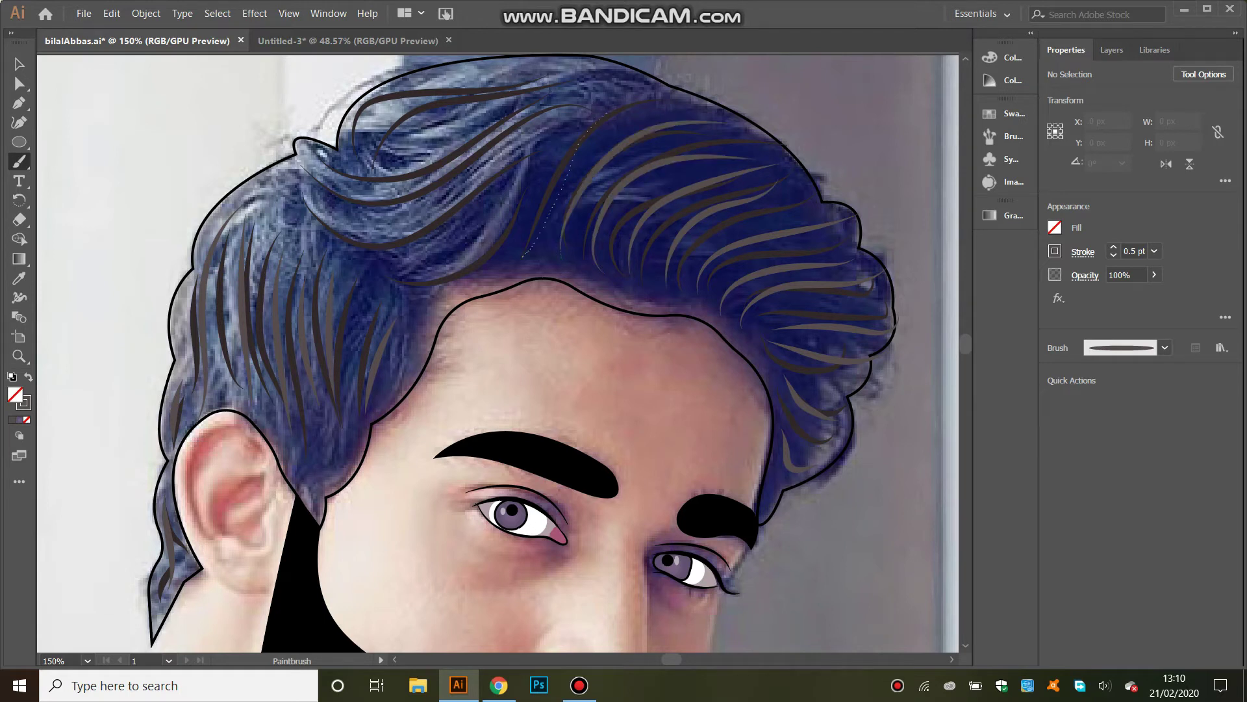
{"action": "left_click_drag", "start_coordinate": [607, 112], "coordinate": [643, 97]}
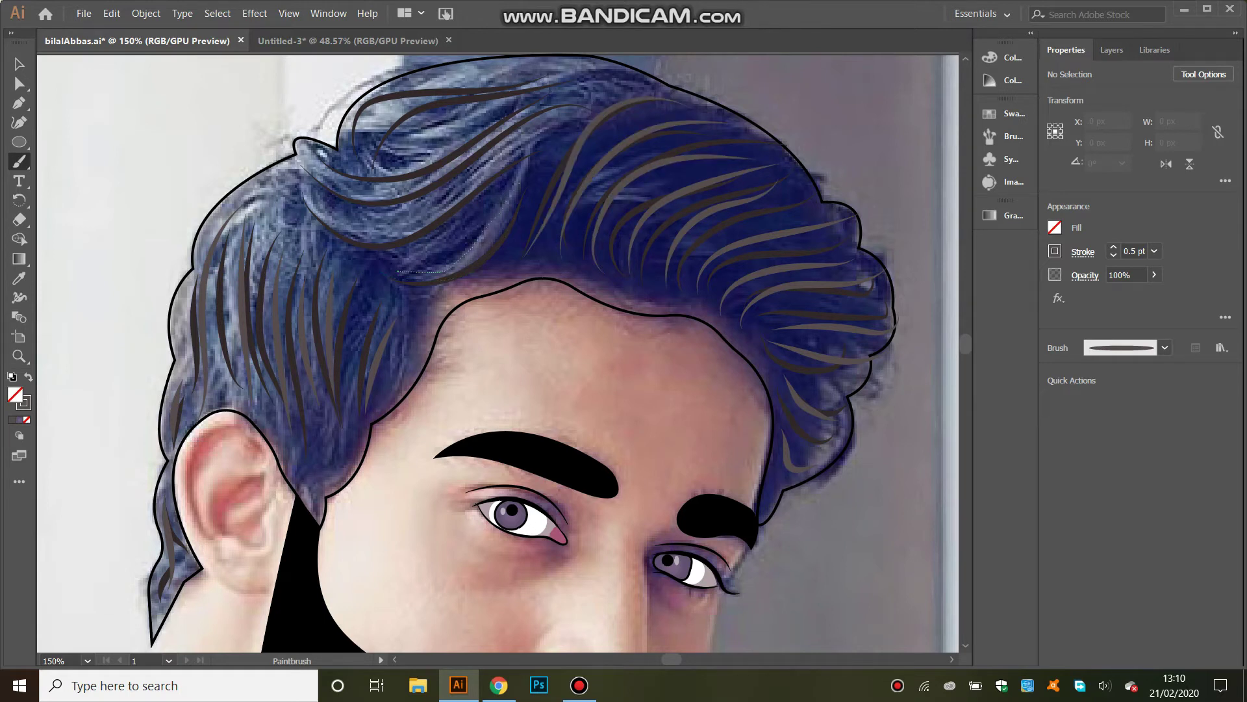
{"action": "left_click_drag", "start_coordinate": [461, 257], "coordinate": [565, 141]}
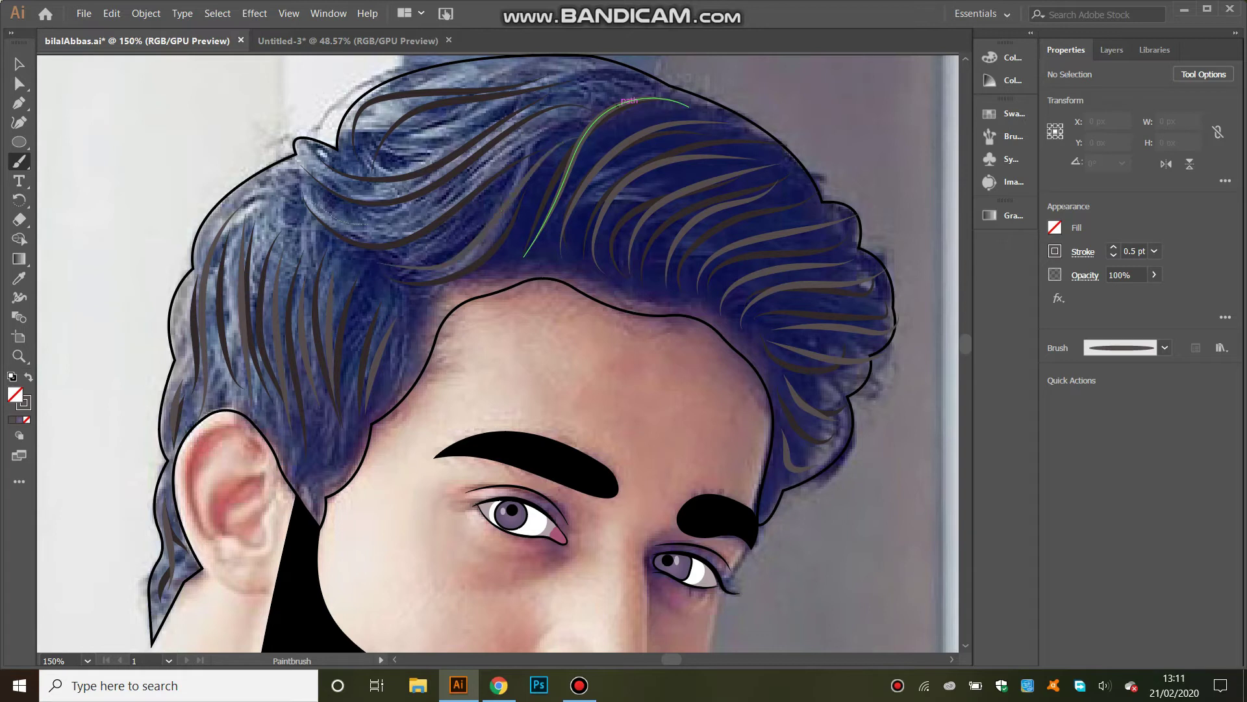
{"action": "left_click_drag", "start_coordinate": [428, 203], "coordinate": [523, 130]}
{"action": "left_click_drag", "start_coordinate": [458, 179], "coordinate": [546, 94]}
{"action": "left_click_drag", "start_coordinate": [380, 138], "coordinate": [584, 83]}
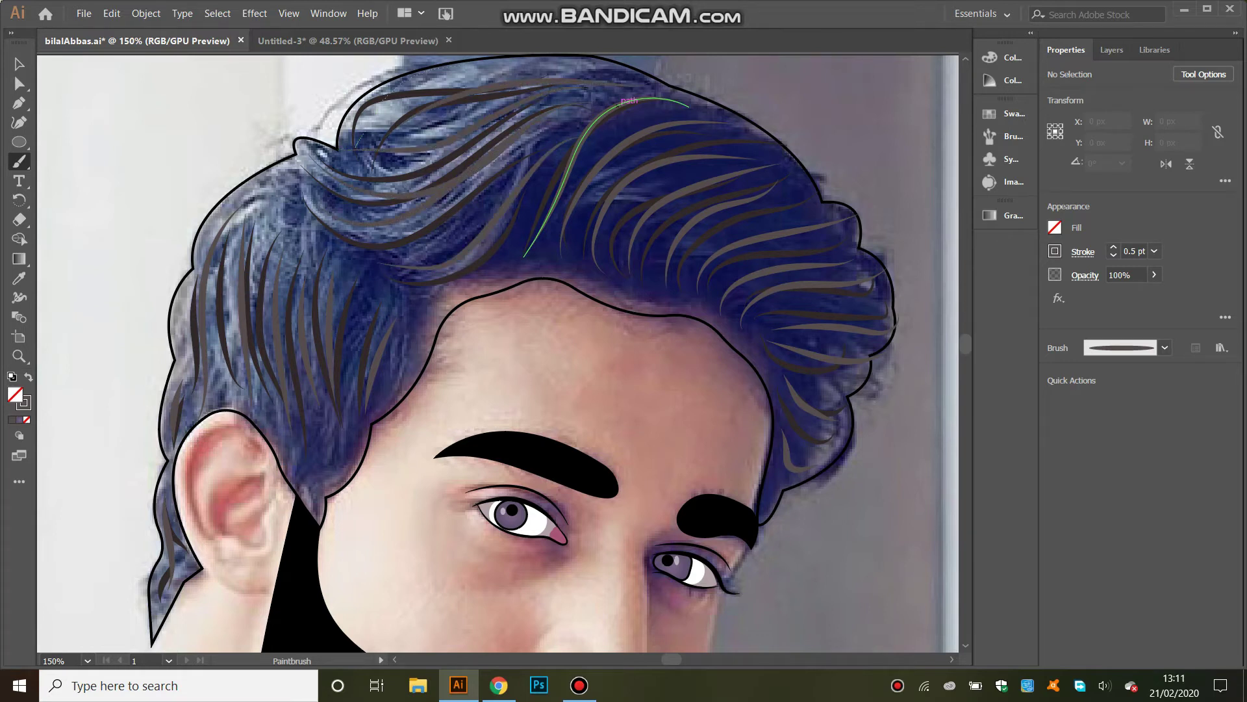
{"action": "key", "text": "v"}
{"action": "key", "text": "F7"}
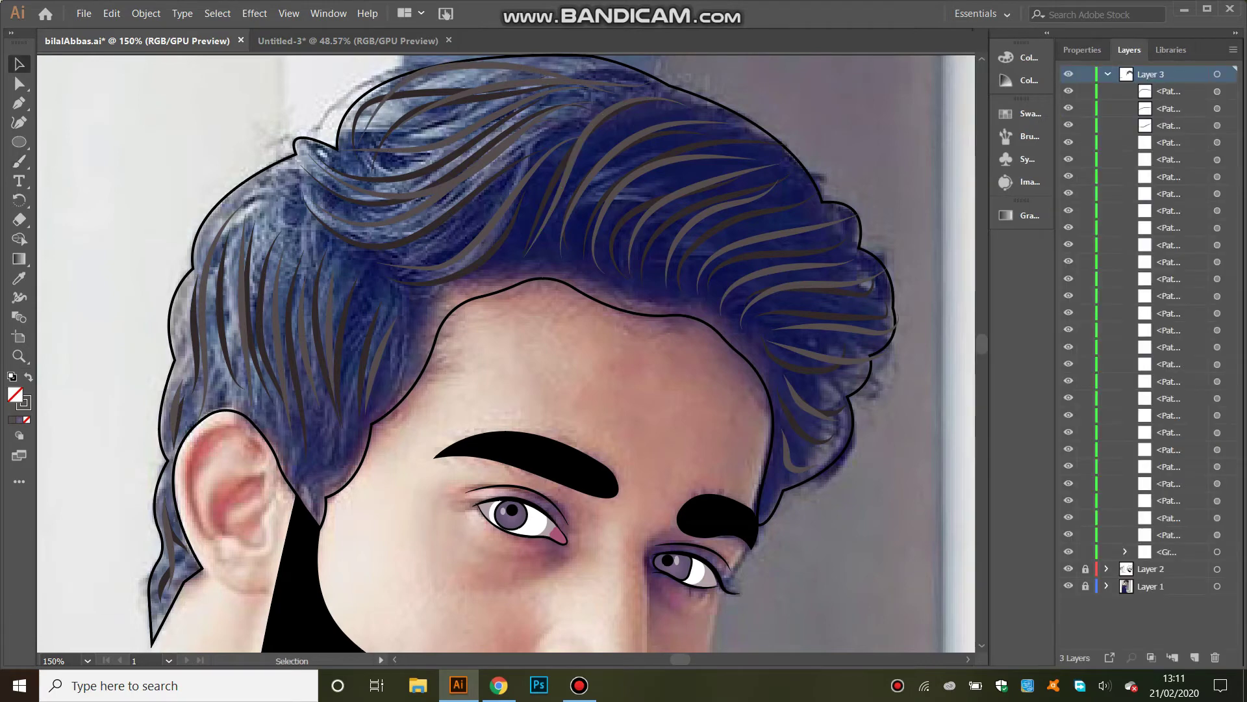
- Group all the hair strands, fill the base hair shape, and zoom out to 66.67%
{"action": "key", "text": "ctrl+a"}
{"action": "key", "text": "ctrl+g"}
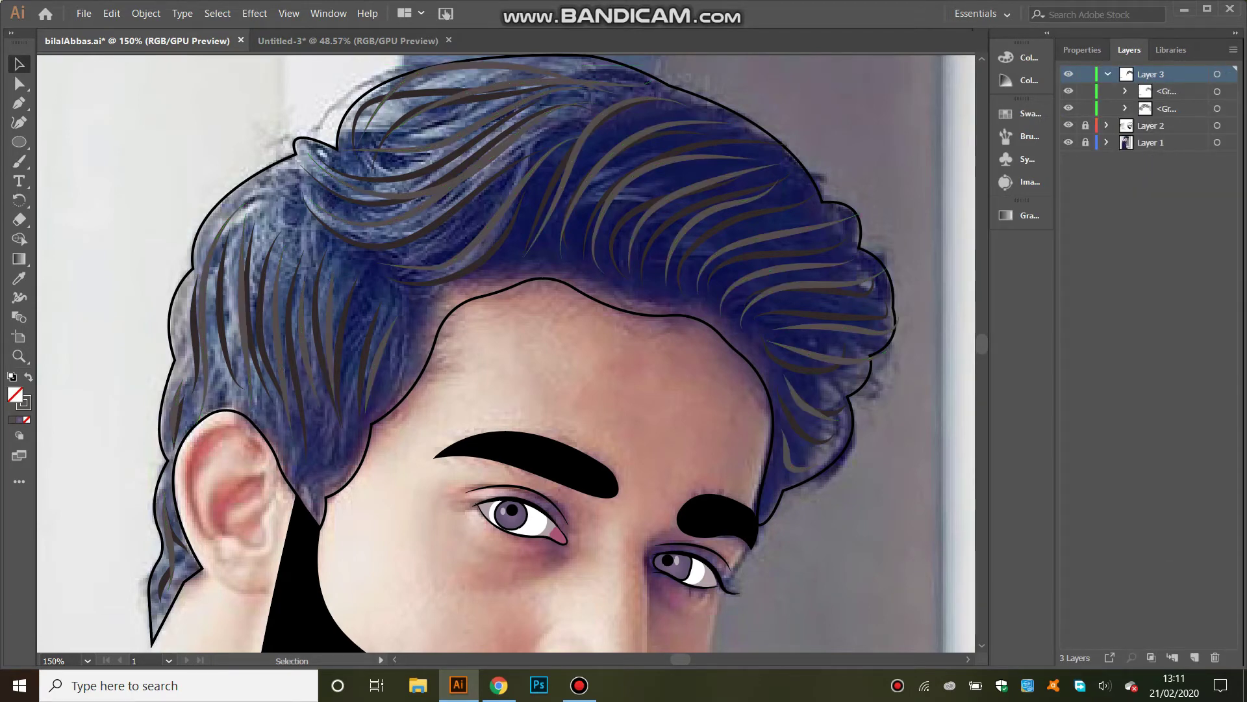
{"action": "left_click", "coordinate": [1217, 125]}
{"action": "key", "text": "i"}
{"action": "left_click", "coordinate": [526, 458]}
{"action": "key", "text": "v"}
{"action": "key", "text": "ctrl+shift+a"}
{"action": "left_click", "coordinate": [87, 661]}
{"action": "left_click", "coordinate": [123, 462]}
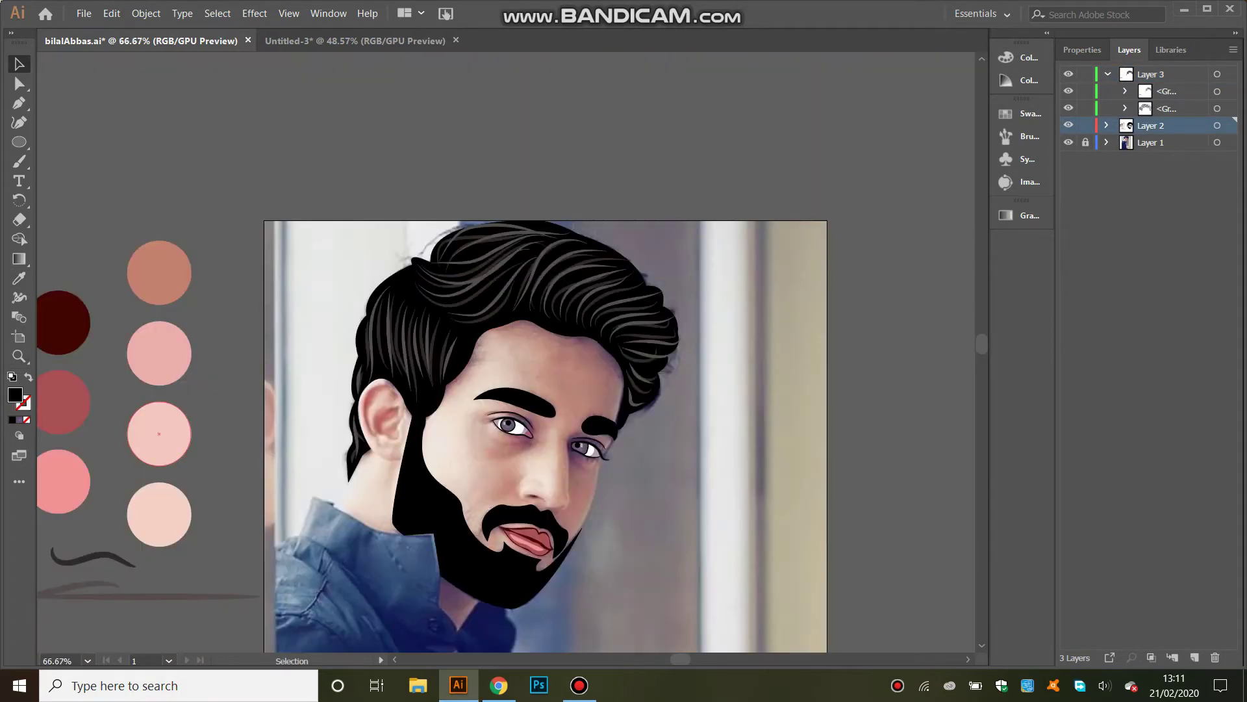
- With the reference photo hidden, adjust anchors and handles along the hair outline's edges
{"action": "left_click", "coordinate": [1068, 142]}
{"action": "key", "text": "a"}
{"action": "left_click", "coordinate": [646, 285]}
{"action": "left_click_drag", "start_coordinate": [669, 284], "coordinate": [690, 289]}
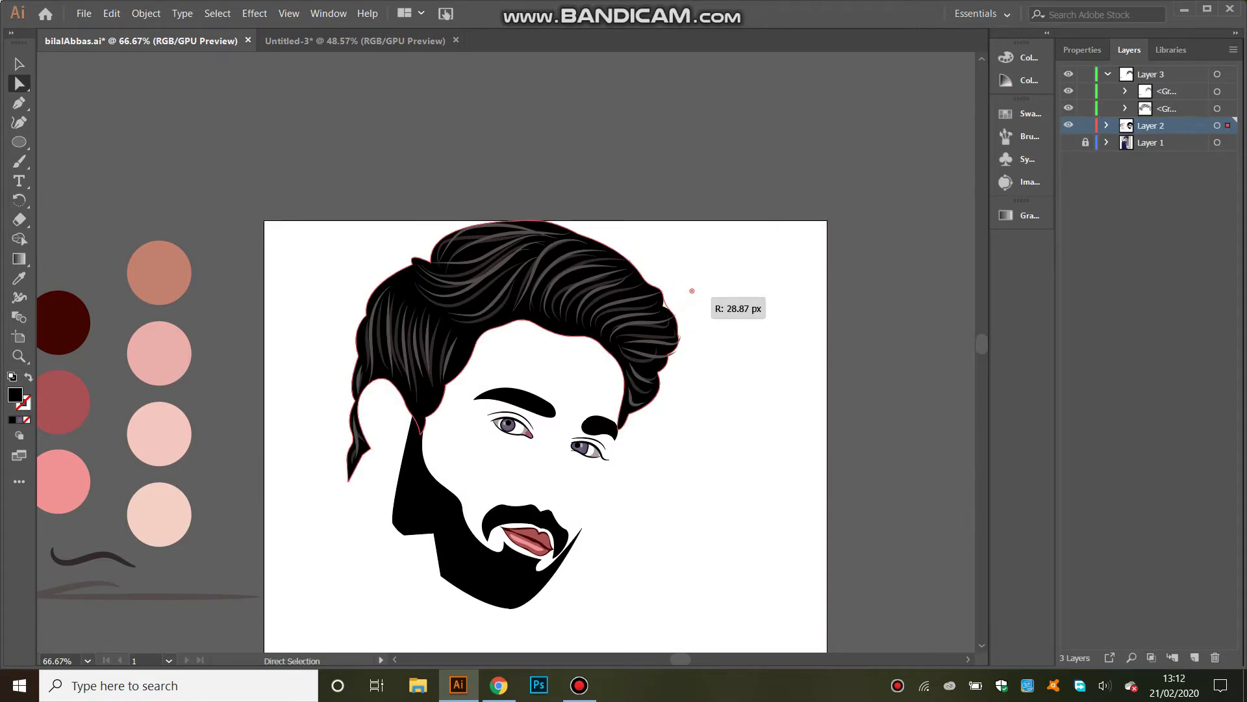
{"action": "left_click", "coordinate": [669, 353]}
{"action": "left_click", "coordinate": [669, 357]}
{"action": "left_click_drag", "start_coordinate": [669, 358], "coordinate": [677, 379]}
{"action": "key", "text": "ctrl+shift+a"}
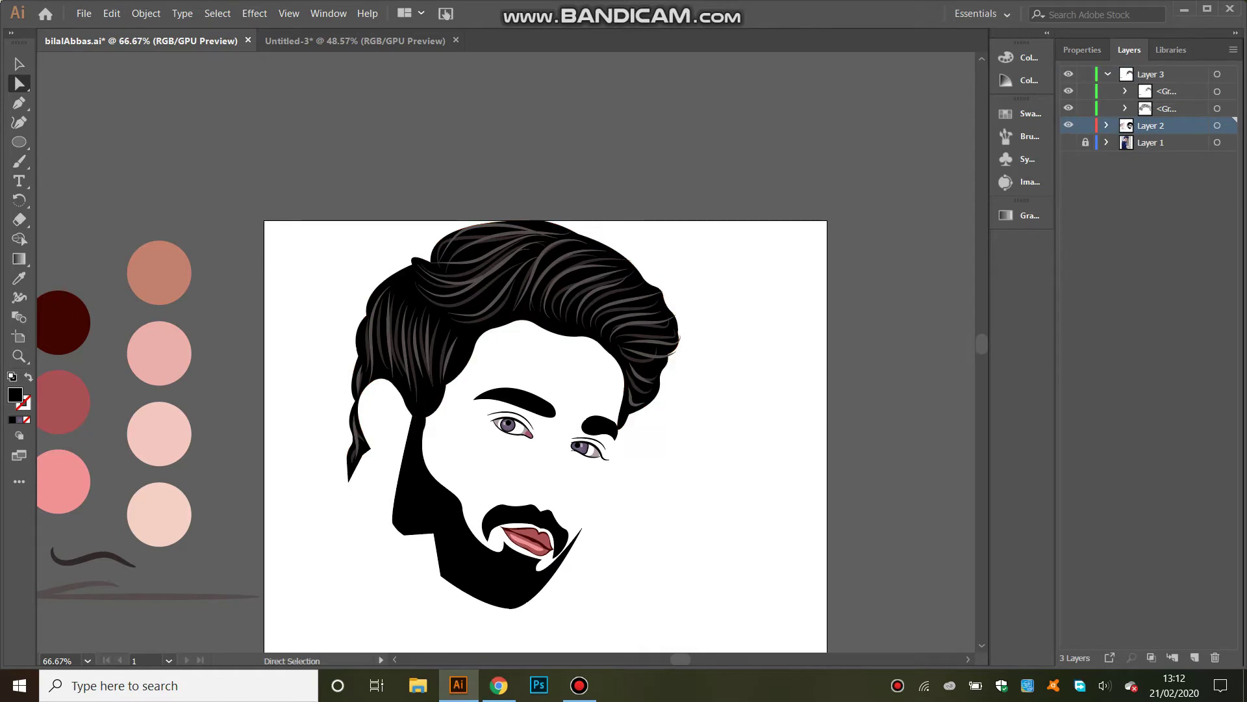
{"action": "left_click_drag", "start_coordinate": [356, 336], "coordinate": [352, 339]}
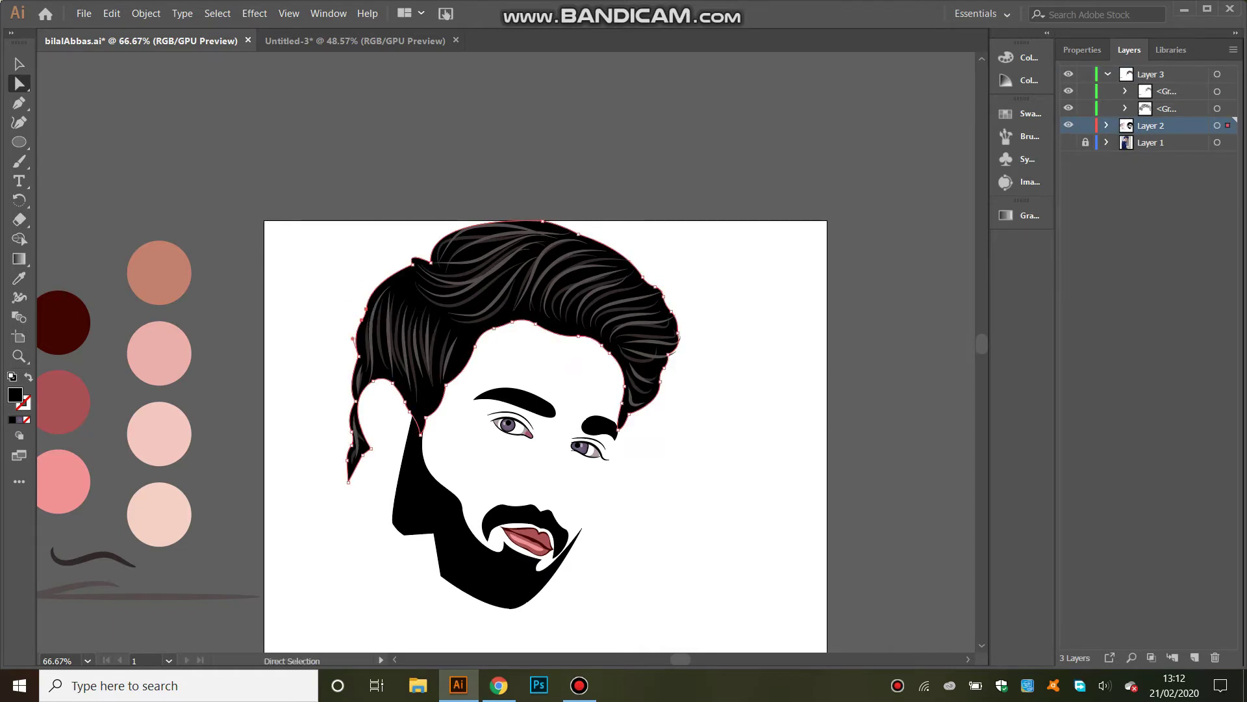
{"action": "left_click", "coordinate": [335, 354]}
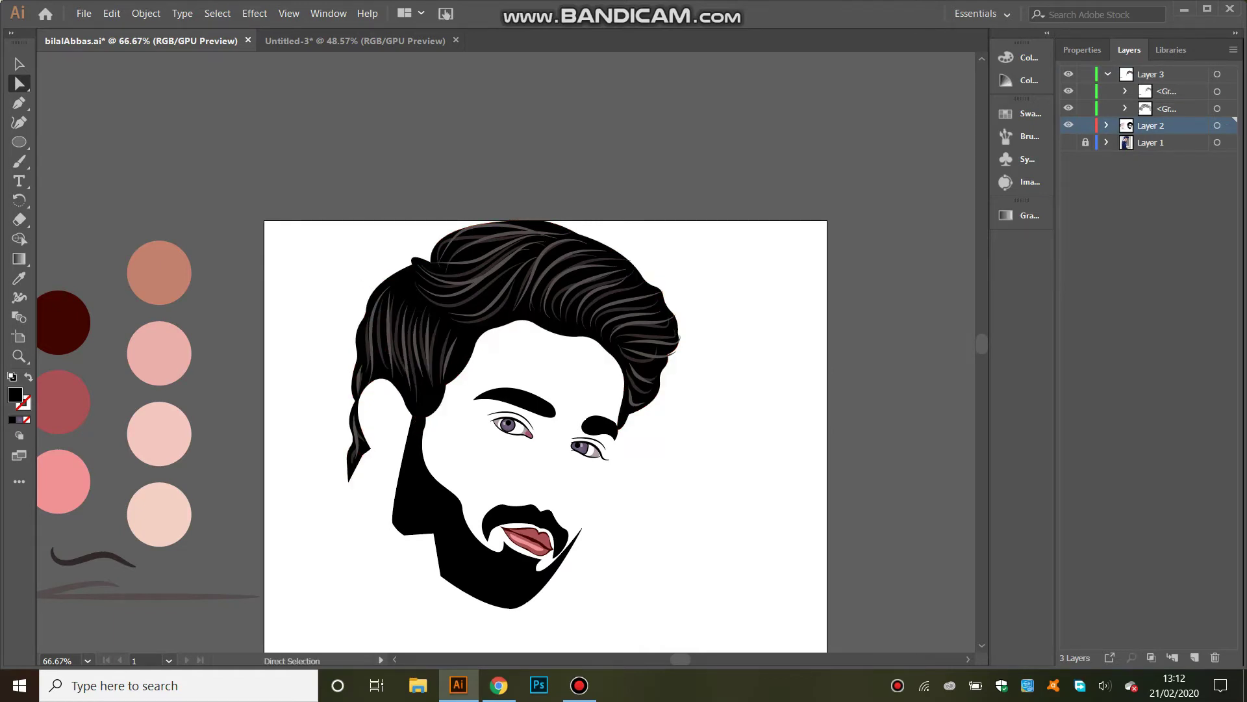
{"action": "left_click_drag", "start_coordinate": [367, 396], "coordinate": [353, 402]}
{"action": "key", "text": "ctrl+shift+a"}
- Show the photo again, lock Layer 2, target Layer 3, and set the Pen to no fill with black stroke
{"action": "scroll", "coordinate": [545, 416], "scroll_direction": "down", "scroll_amount": 1}
{"action": "left_click", "coordinate": [1068, 142]}
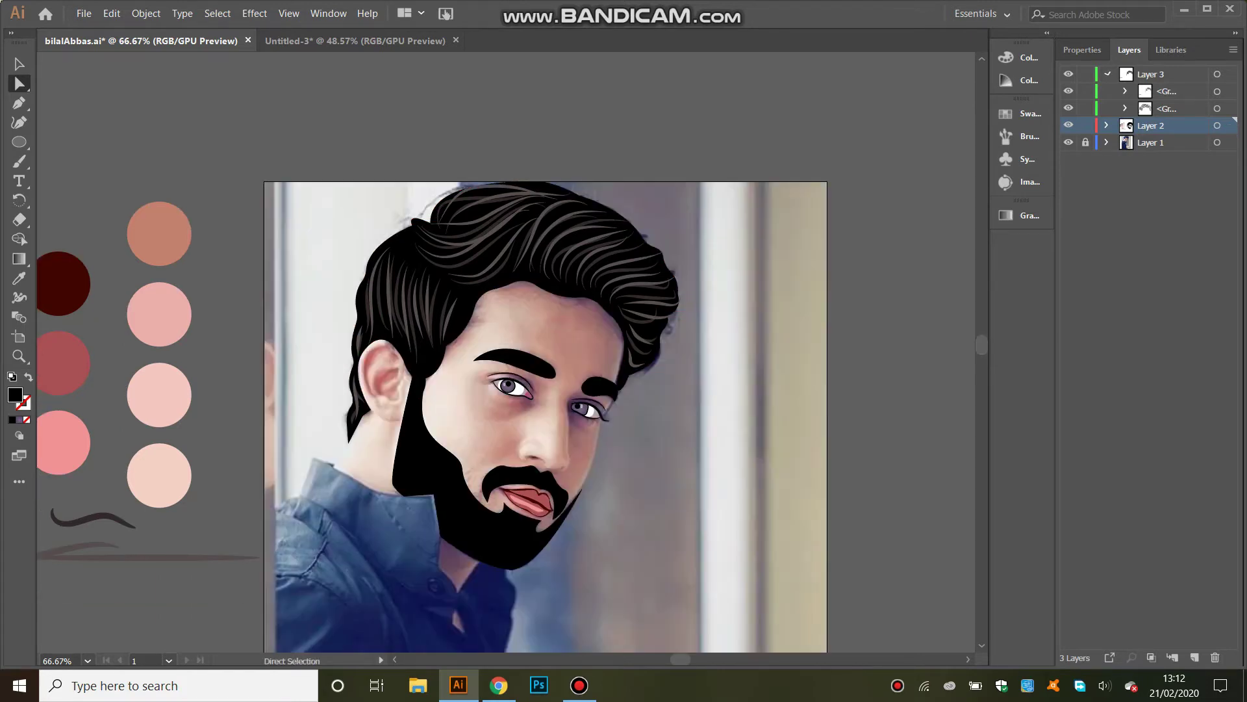
{"action": "left_click", "coordinate": [1108, 74]}
{"action": "left_click", "coordinate": [1086, 91]}
{"action": "left_click", "coordinate": [1150, 74]}
{"action": "left_click", "coordinate": [19, 103]}
{"action": "left_click", "coordinate": [28, 377]}
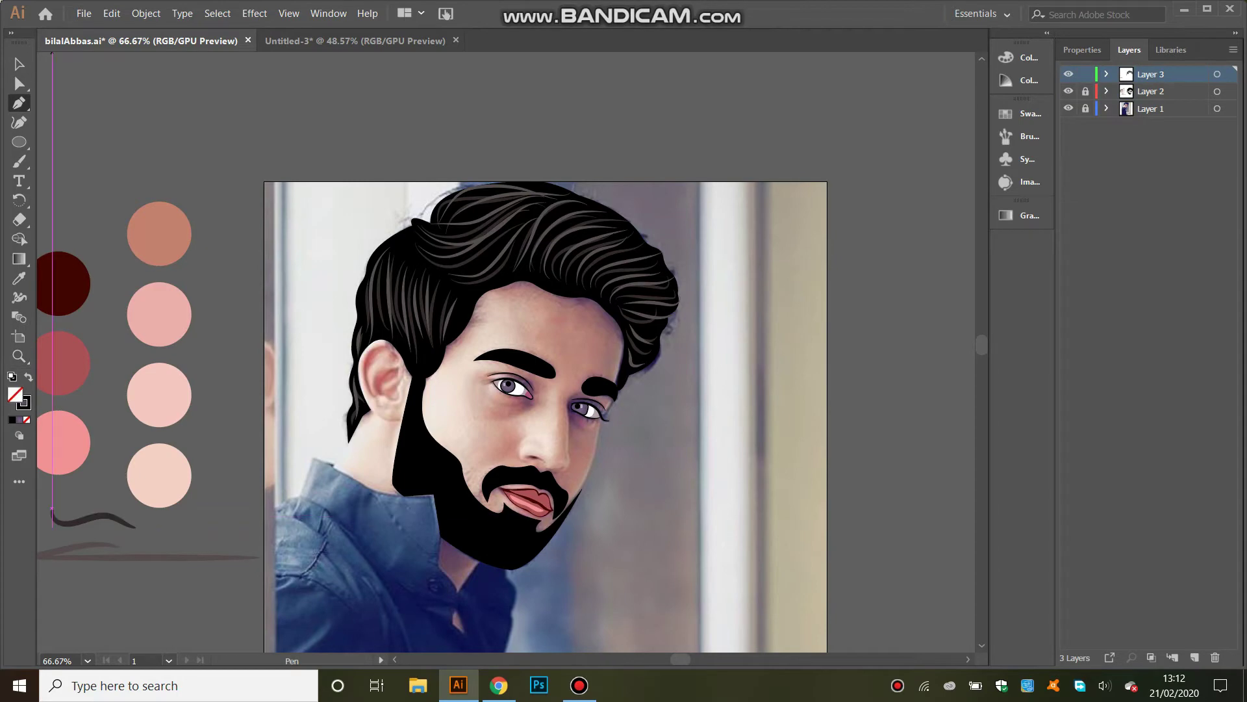
- At 100% zoom, trace a closed beard outline from beside the ear around the chin
{"action": "left_click", "coordinate": [87, 661]}
{"action": "scroll", "coordinate": [390, 390], "scroll_direction": "down", "scroll_amount": 5}
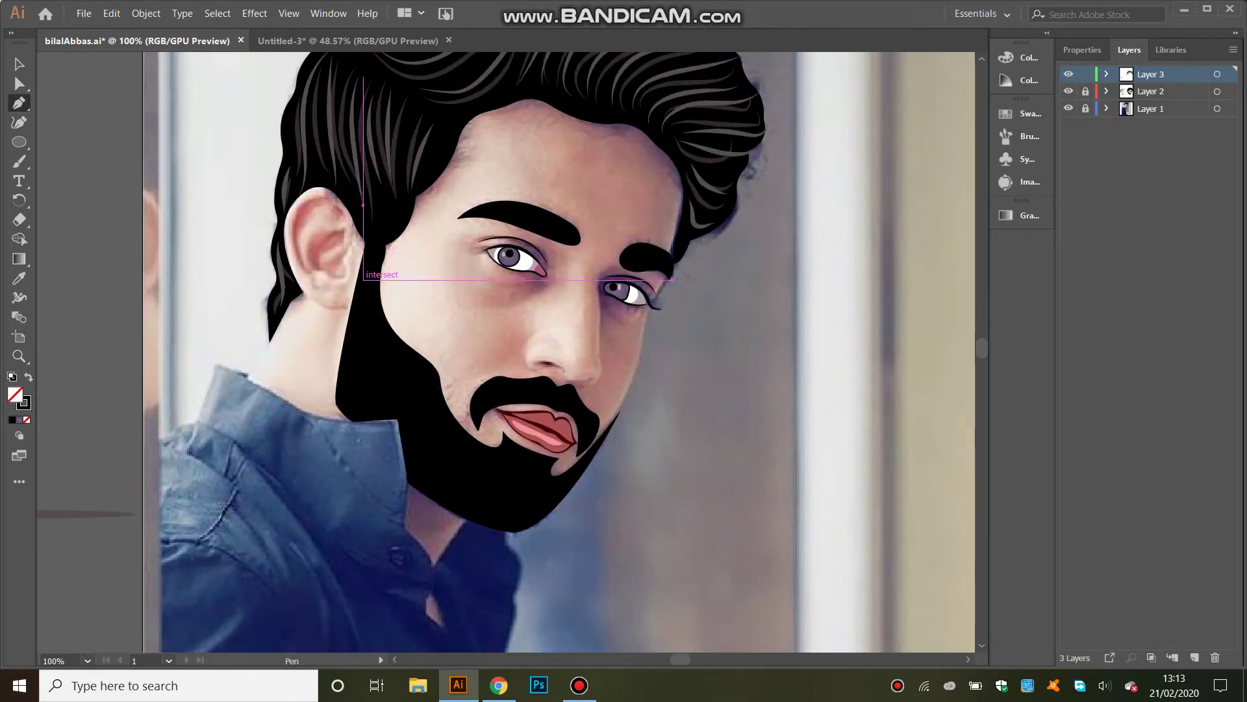
{"action": "left_click", "coordinate": [367, 254]}
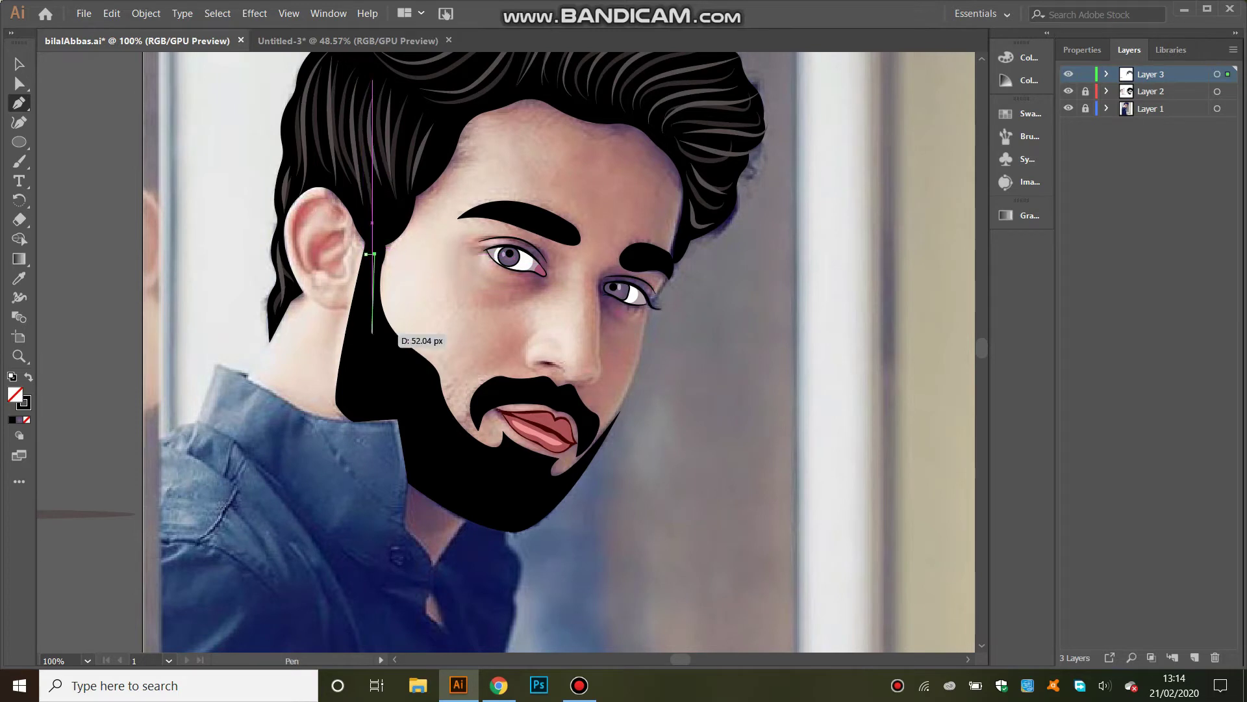
{"action": "left_click", "coordinate": [420, 365]}
{"action": "left_click", "coordinate": [432, 394]}
{"action": "left_click", "coordinate": [436, 411]}
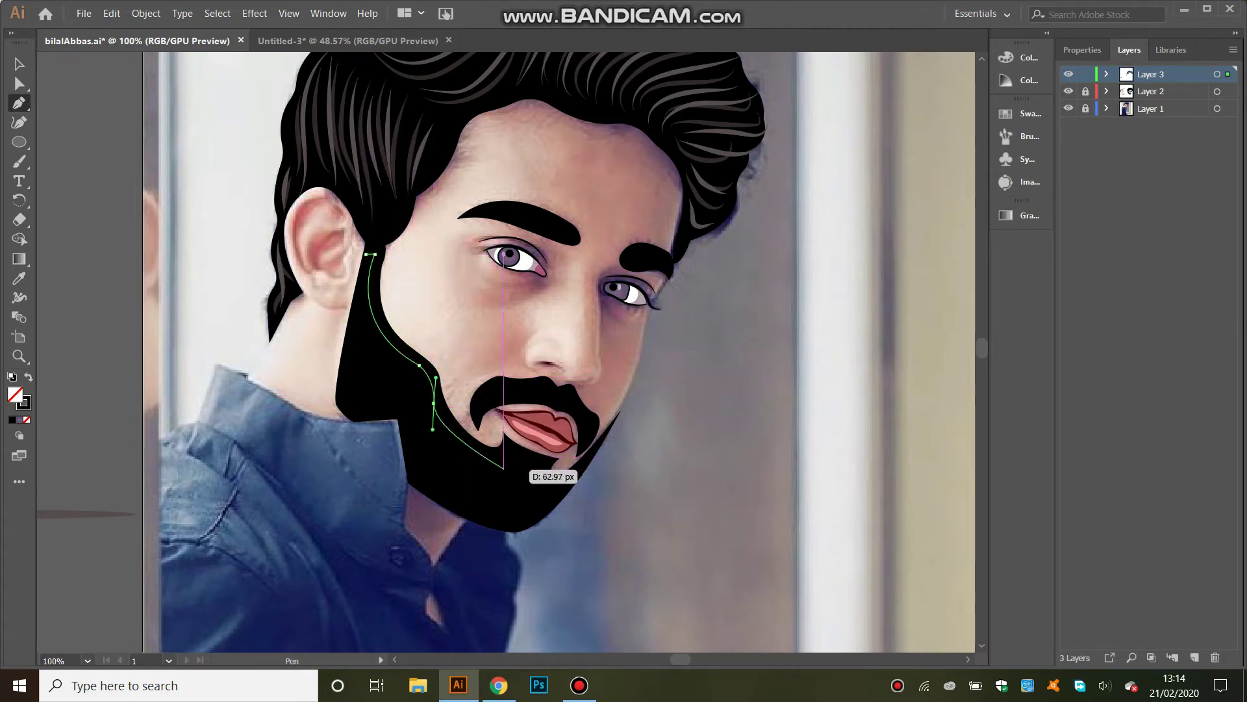
{"action": "left_click_drag", "start_coordinate": [505, 448], "coordinate": [515, 408]}
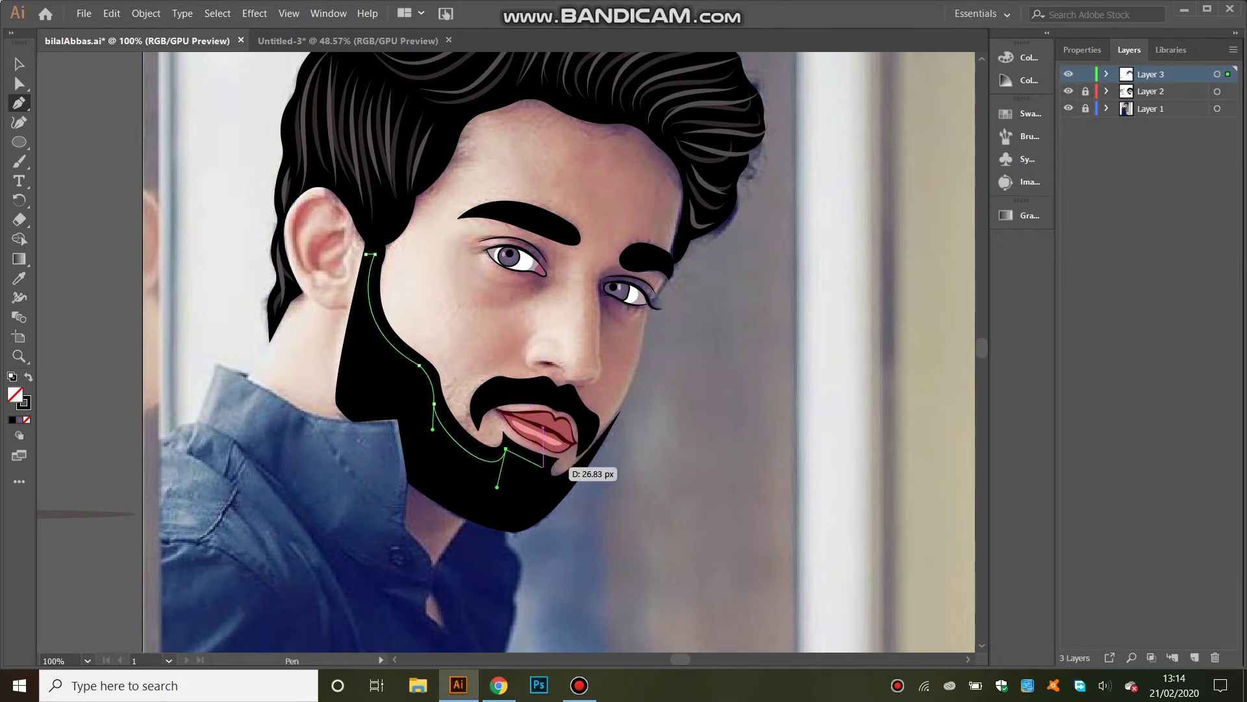
{"action": "mouse_move", "coordinate": [543, 465]}
{"action": "left_mouse_down"}
{"action": "mouse_move", "coordinate": [580, 471]}
{"action": "mouse_move", "coordinate": [596, 441]}
{"action": "left_mouse_up"}
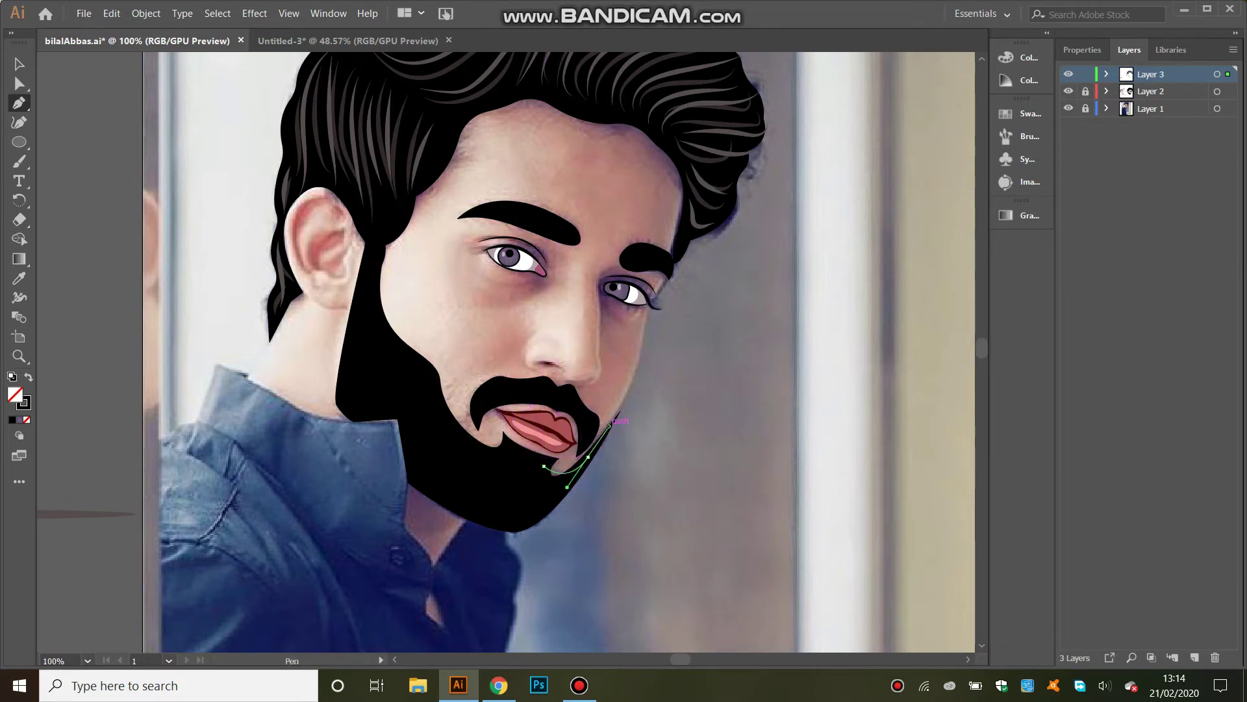
{"action": "left_click_drag", "start_coordinate": [504, 525], "coordinate": [463, 512]}
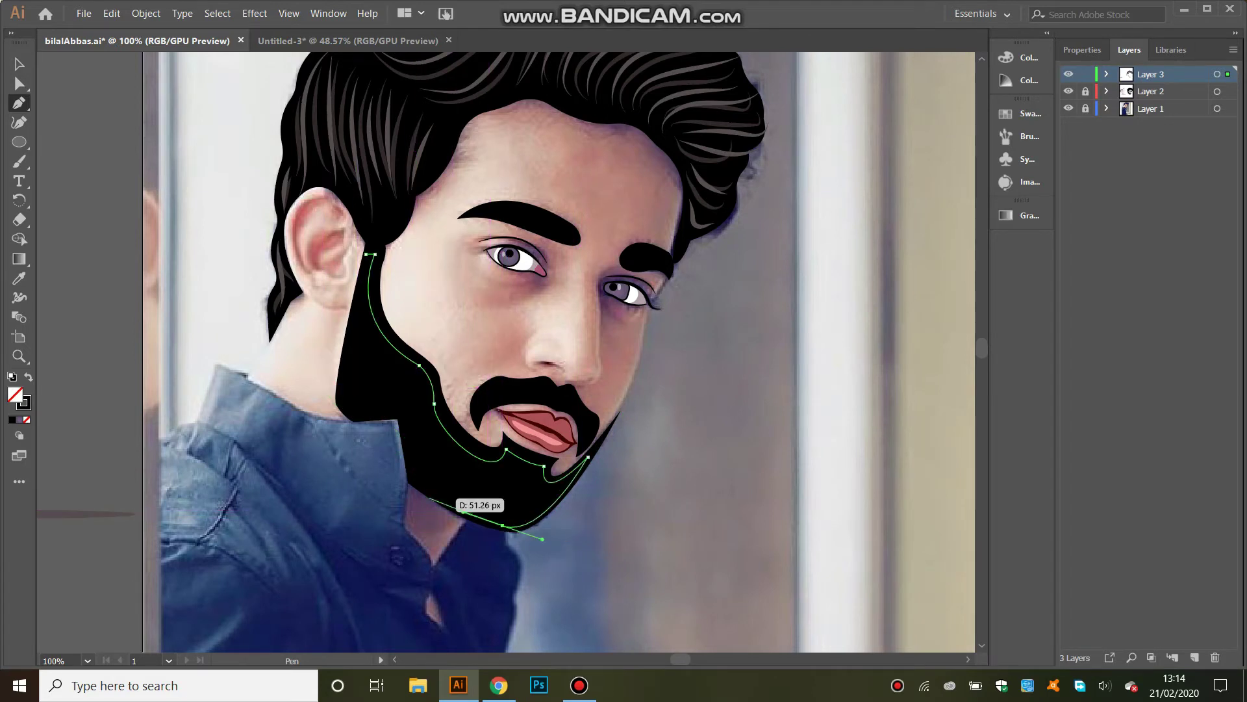
{"action": "left_click_drag", "start_coordinate": [408, 465], "coordinate": [361, 419]}
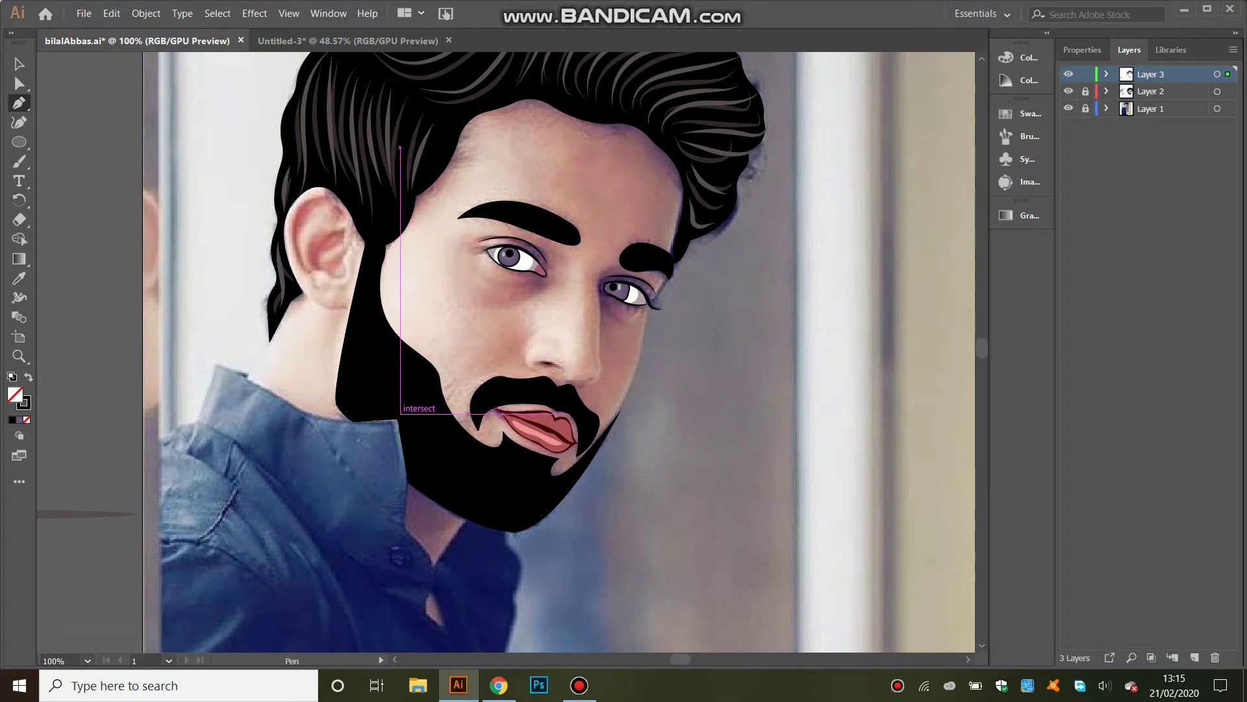
{"action": "left_click", "coordinate": [352, 420]}
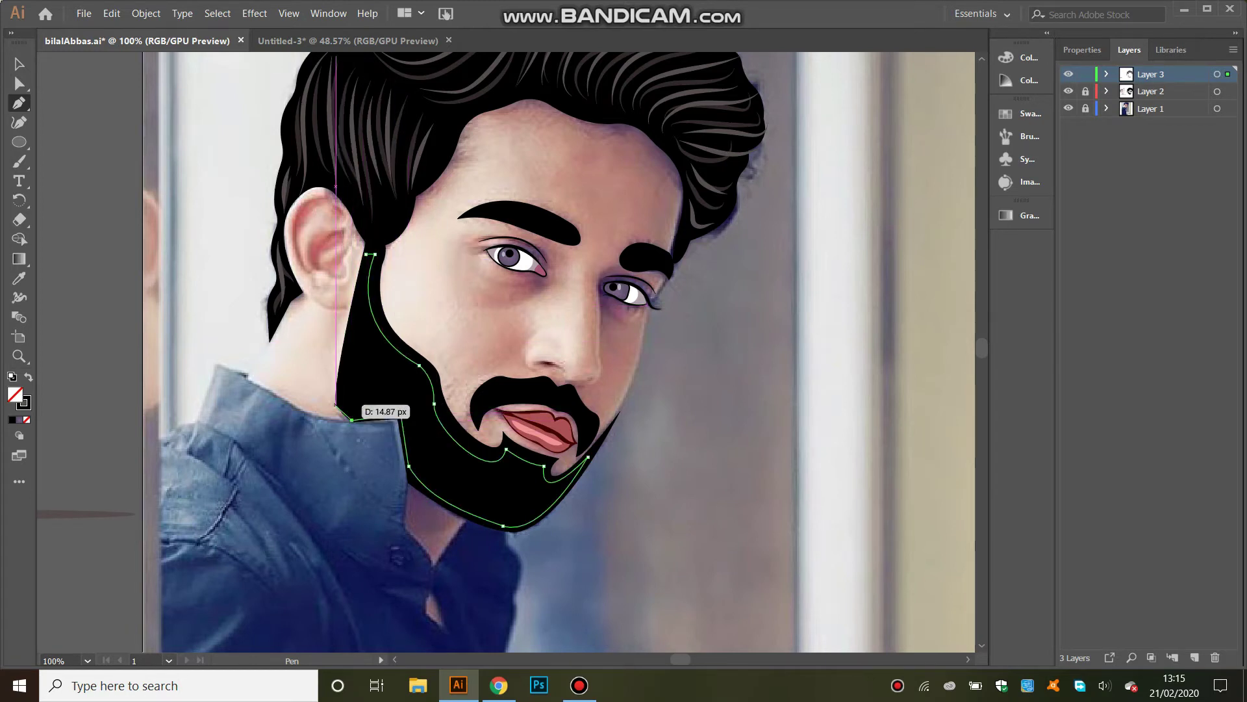
{"action": "left_click", "coordinate": [366, 254]}
- Fill the beard shape with the dark brown swatch and tweak one of its anchors
{"action": "left_click", "coordinate": [19, 278]}
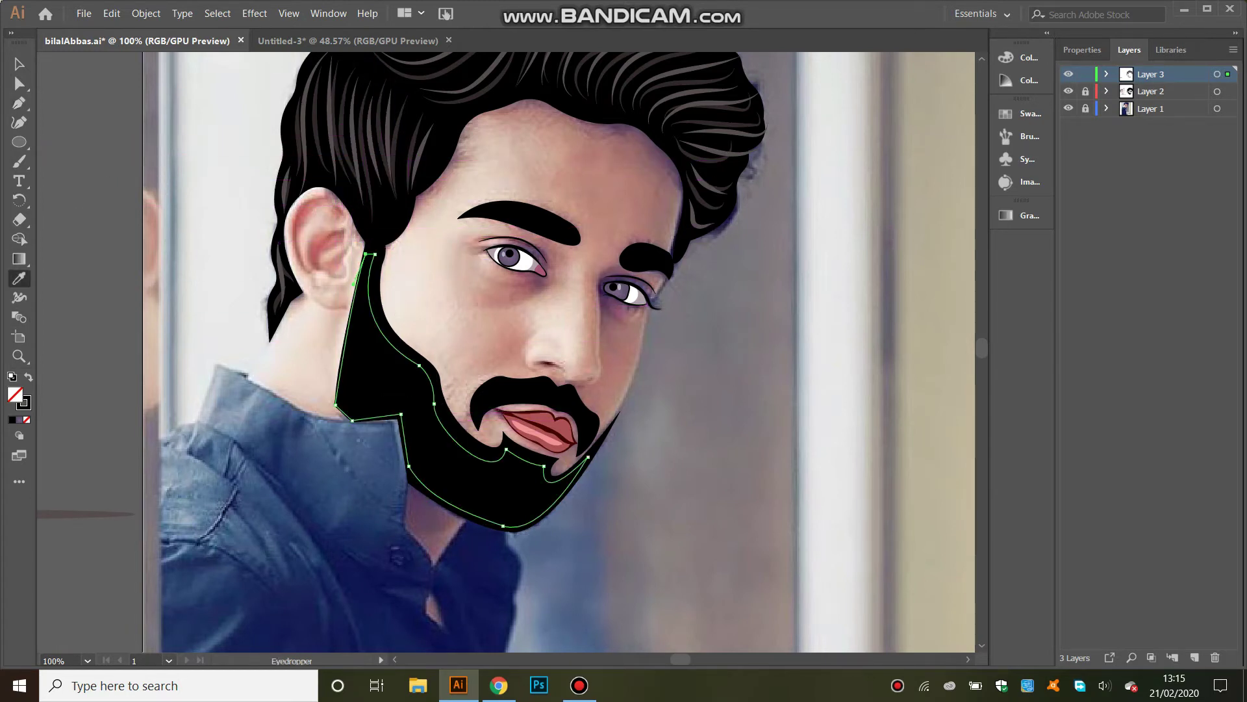
{"action": "mouse_move", "coordinate": [260, 325]}
{"action": "left_mouse_down"}
{"action": "mouse_move", "coordinate": [753, 324]}
{"action": "mouse_move", "coordinate": [254, 325]}
{"action": "left_mouse_up"}
{"action": "left_click", "coordinate": [84, 159]}
{"action": "key", "text": "v"}
{"action": "left_click", "coordinate": [18, 84]}
{"action": "left_click", "coordinate": [384, 399]}
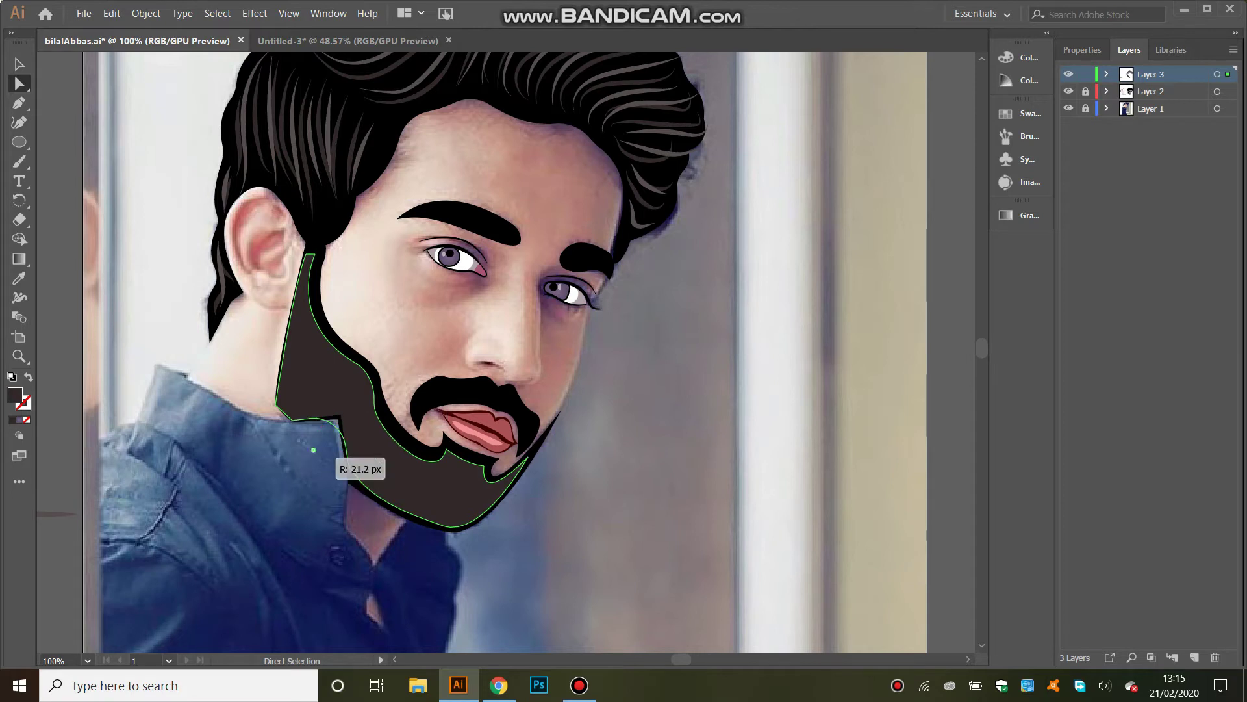
{"action": "left_click_drag", "start_coordinate": [341, 414], "coordinate": [341, 415]}
{"action": "key", "text": "ctrl+shift+a"}
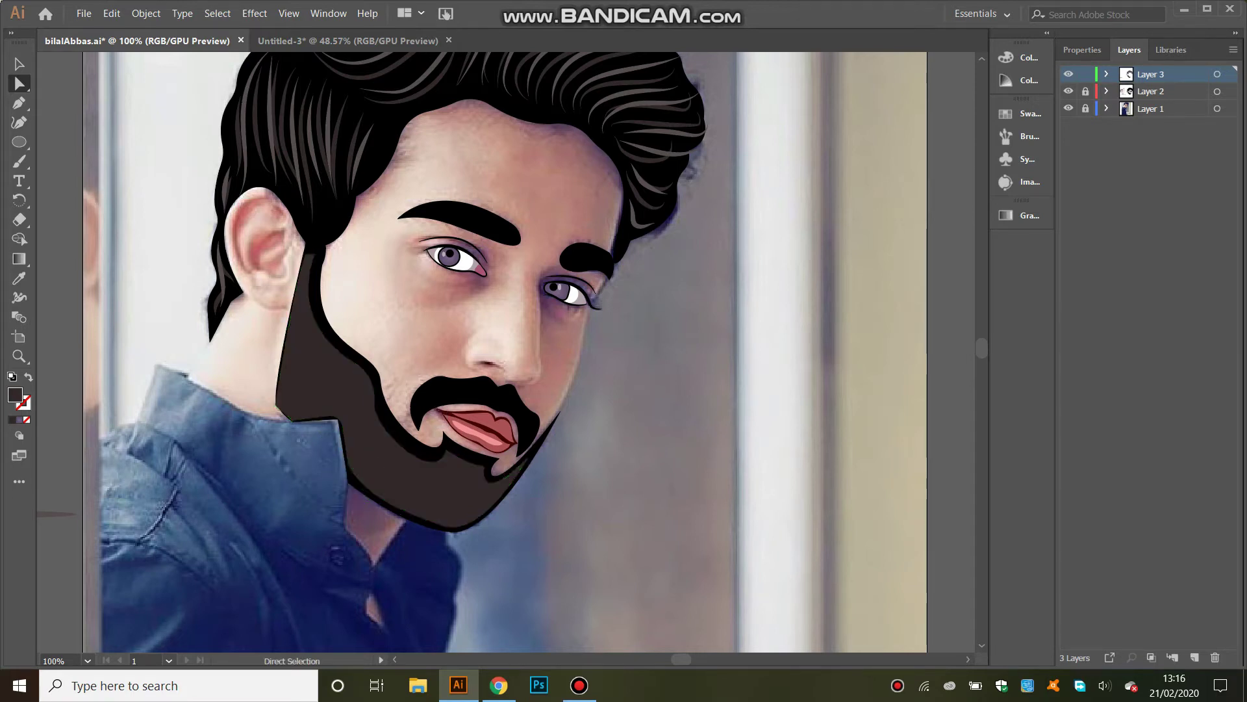
- Paste a copy of the beard, scale it to fit the jaw, and shorten it from the top
{"action": "key", "text": "ctrl+v"}
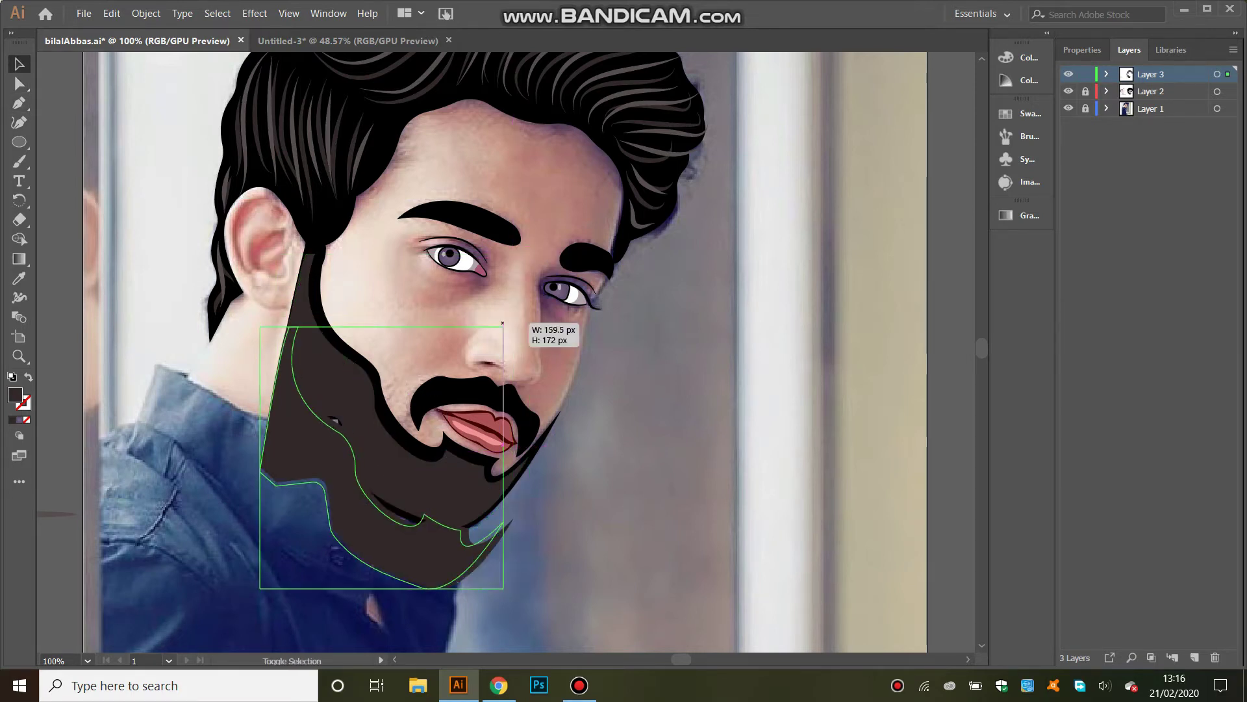
{"action": "left_click_drag", "start_coordinate": [445, 244], "coordinate": [482, 349]}
{"action": "left_click_drag", "start_coordinate": [482, 589], "coordinate": [516, 518]}
{"action": "key", "text": "ctrl+shift+a"}
{"action": "key", "text": "v"}
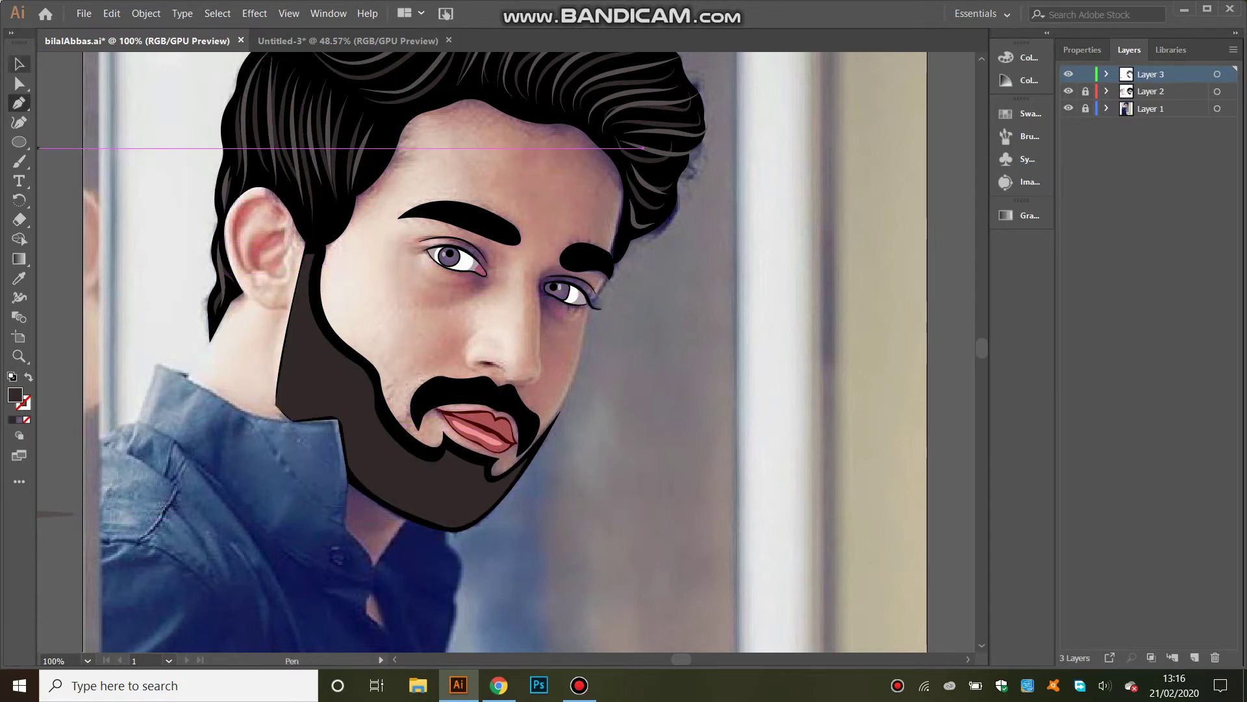
{"action": "left_click", "coordinate": [474, 481]}
{"action": "left_click_drag", "start_coordinate": [402, 254], "coordinate": [383, 270]}
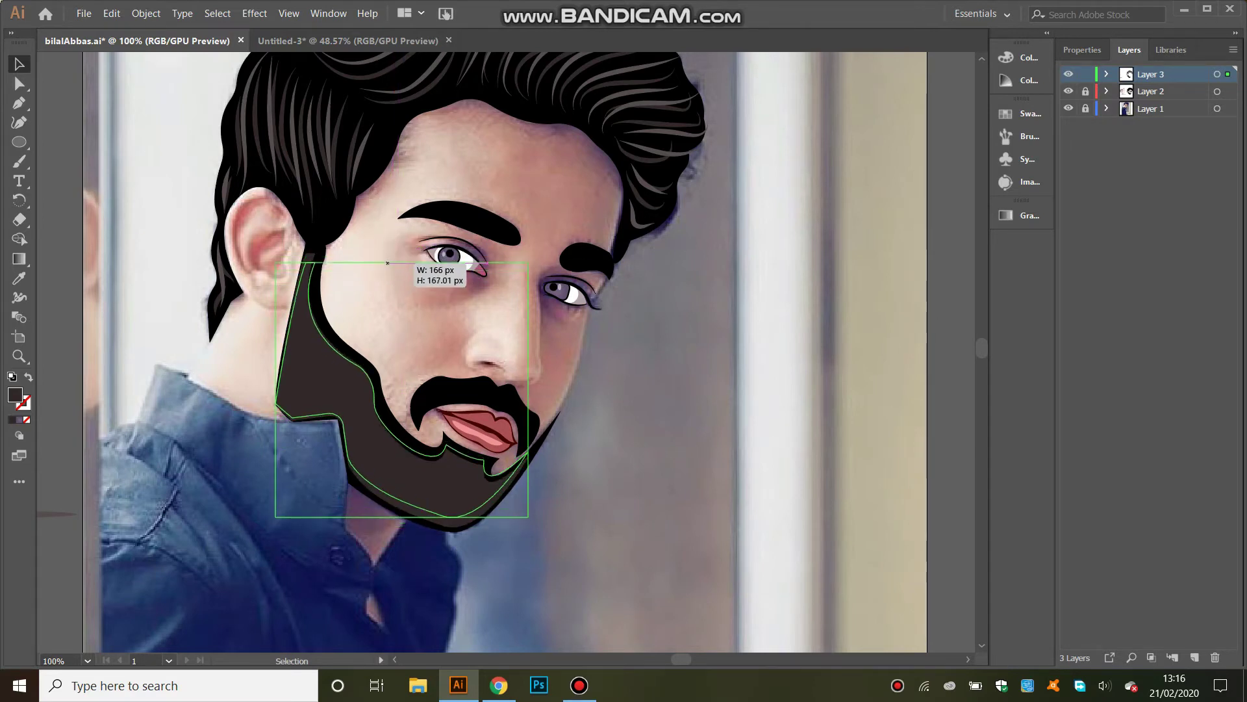
{"action": "left_click_drag", "start_coordinate": [383, 270], "coordinate": [445, 253]}
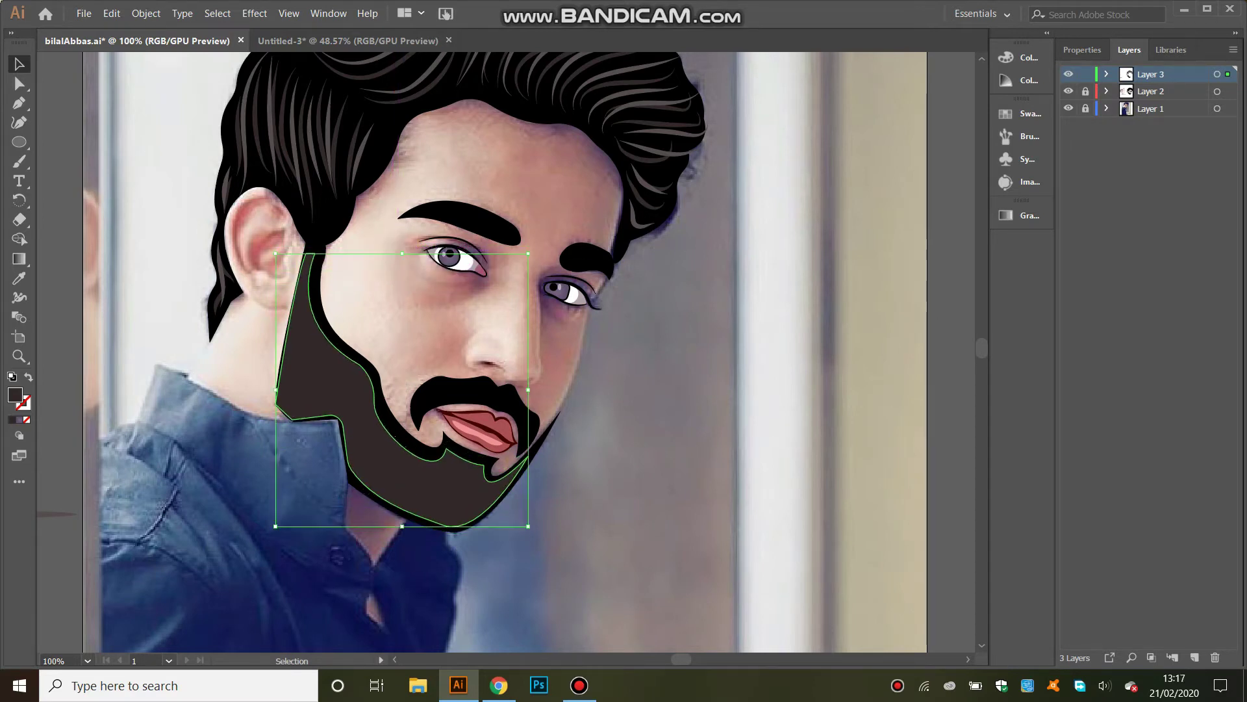
{"action": "left_click_drag", "start_coordinate": [402, 253], "coordinate": [399, 325]}
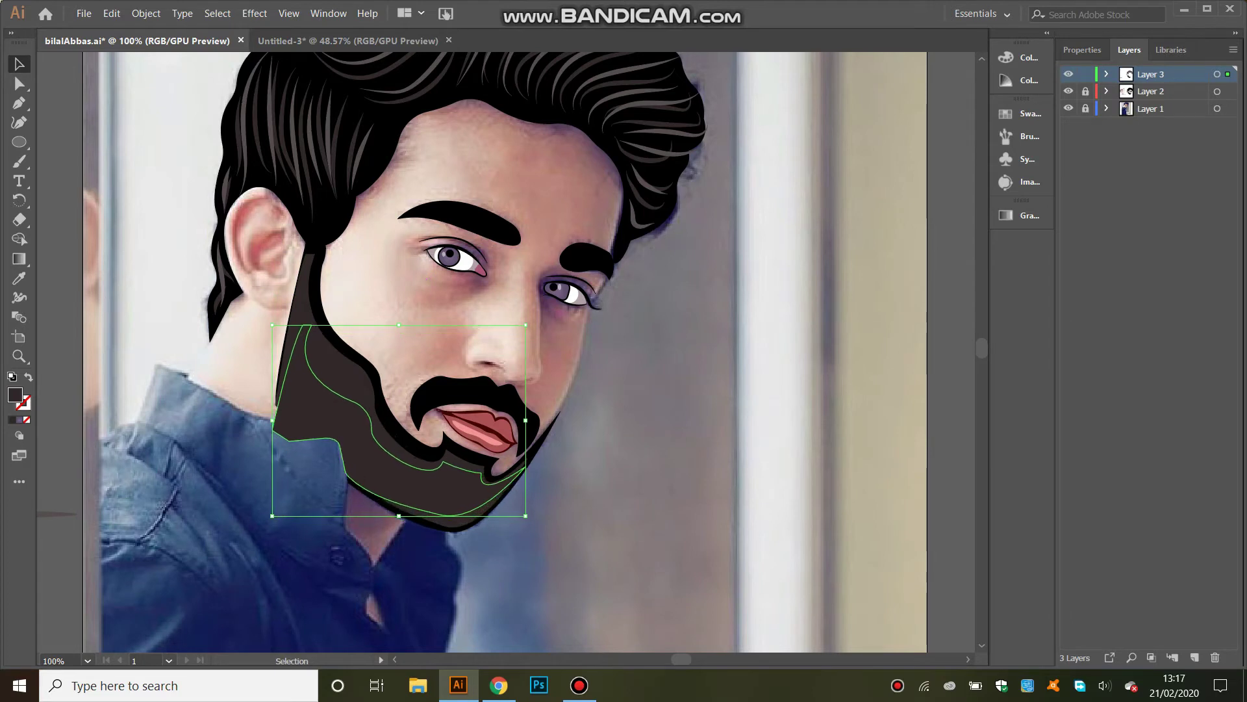
{"action": "key", "text": "ctrl+shift+a"}
{"action": "key", "text": "p"}
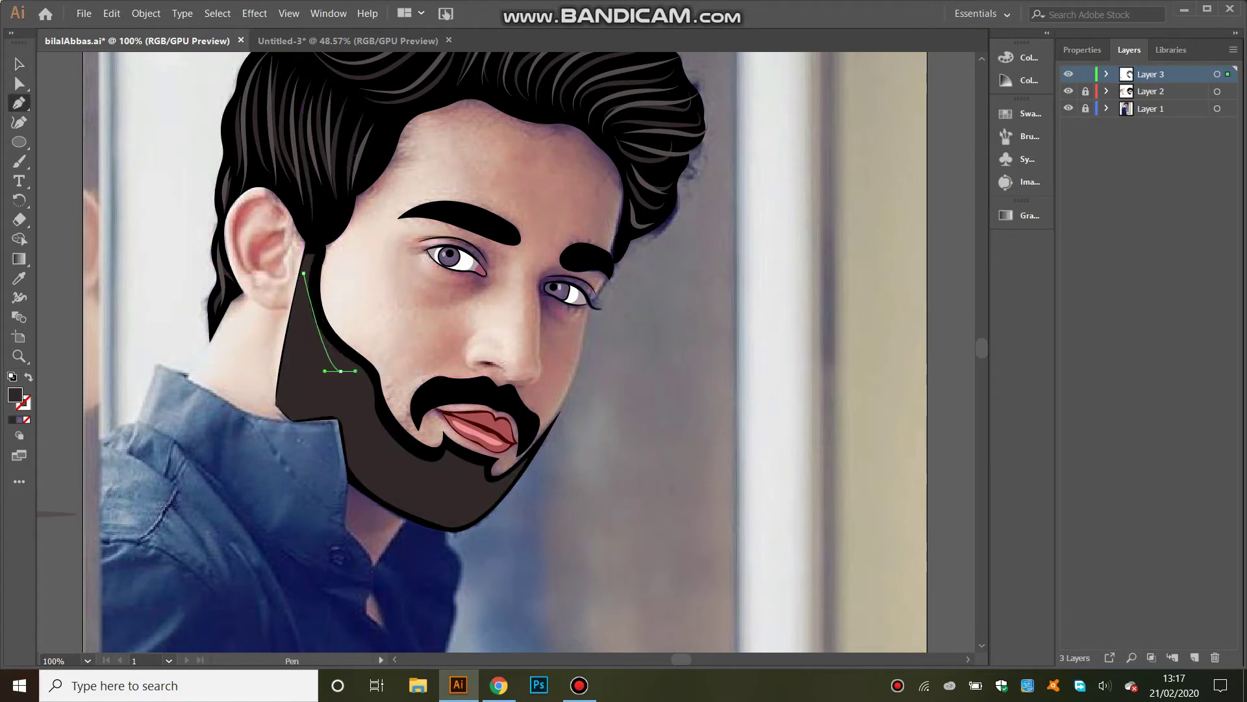
- Draw an inner beard path from below the ear around the chin, filled with the grey-brown swatch
{"action": "left_click_drag", "start_coordinate": [394, 407], "coordinate": [392, 408]}
{"action": "key", "text": "slash"}
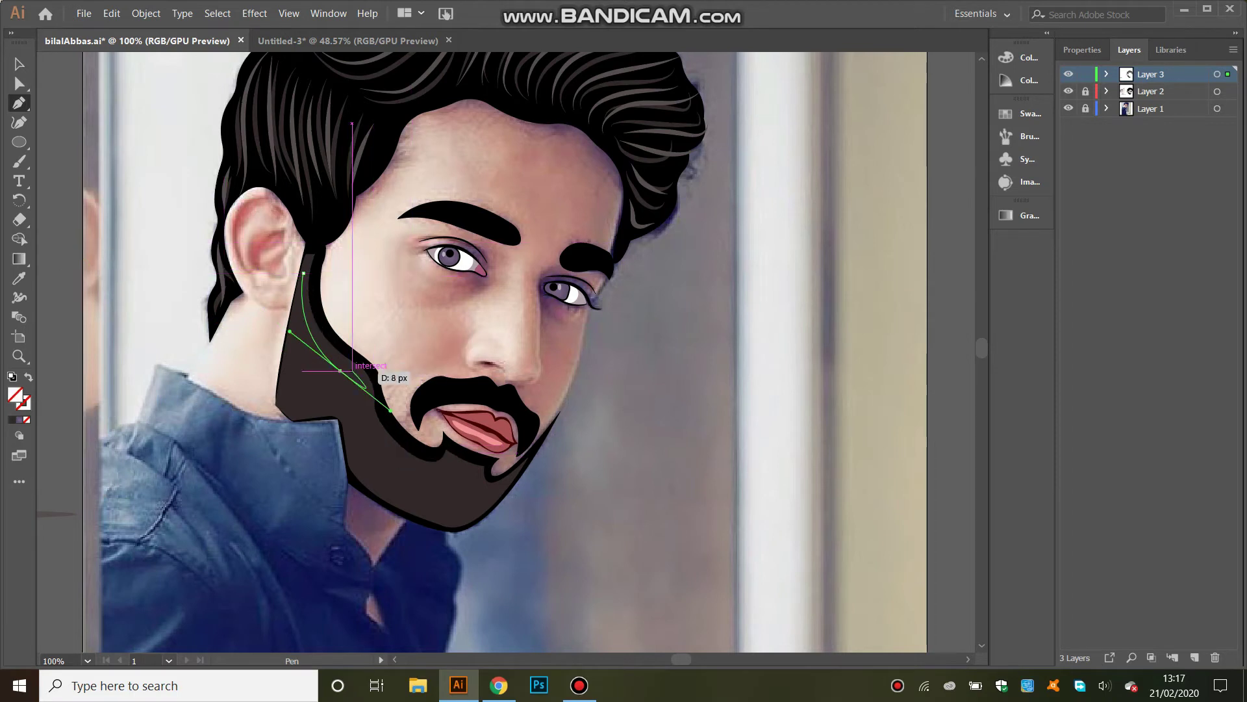
{"action": "left_click_drag", "start_coordinate": [363, 422], "coordinate": [360, 451]}
{"action": "left_click_drag", "start_coordinate": [450, 465], "coordinate": [471, 420]}
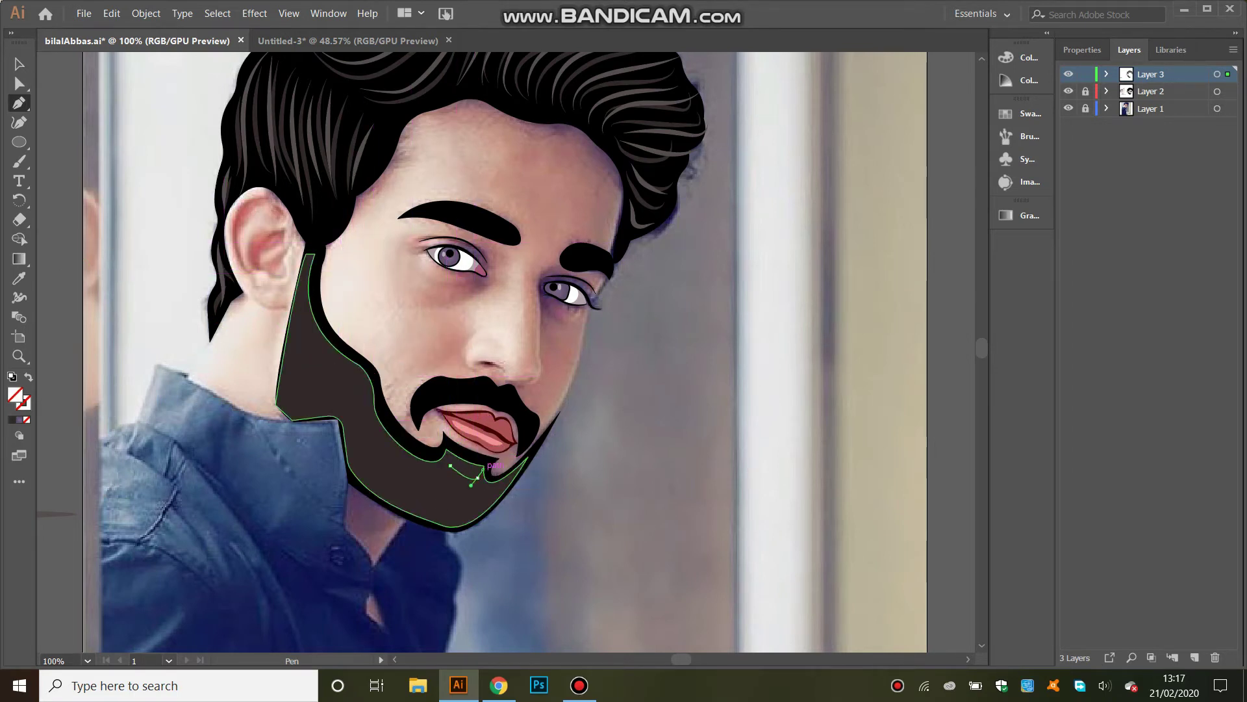
{"action": "mouse_move", "coordinate": [503, 485]}
{"action": "left_mouse_down"}
{"action": "mouse_move", "coordinate": [524, 463]}
{"action": "mouse_move", "coordinate": [362, 475]}
{"action": "left_mouse_up"}
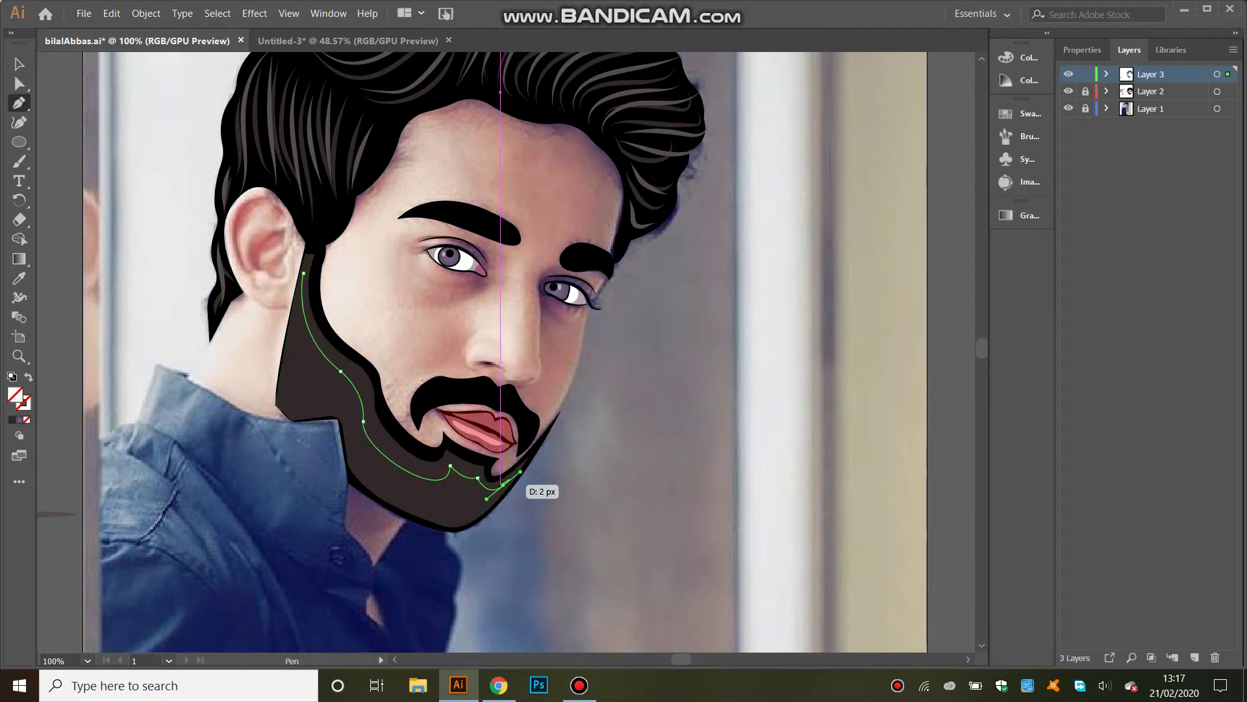
{"action": "left_click_drag", "start_coordinate": [355, 463], "coordinate": [470, 578]}
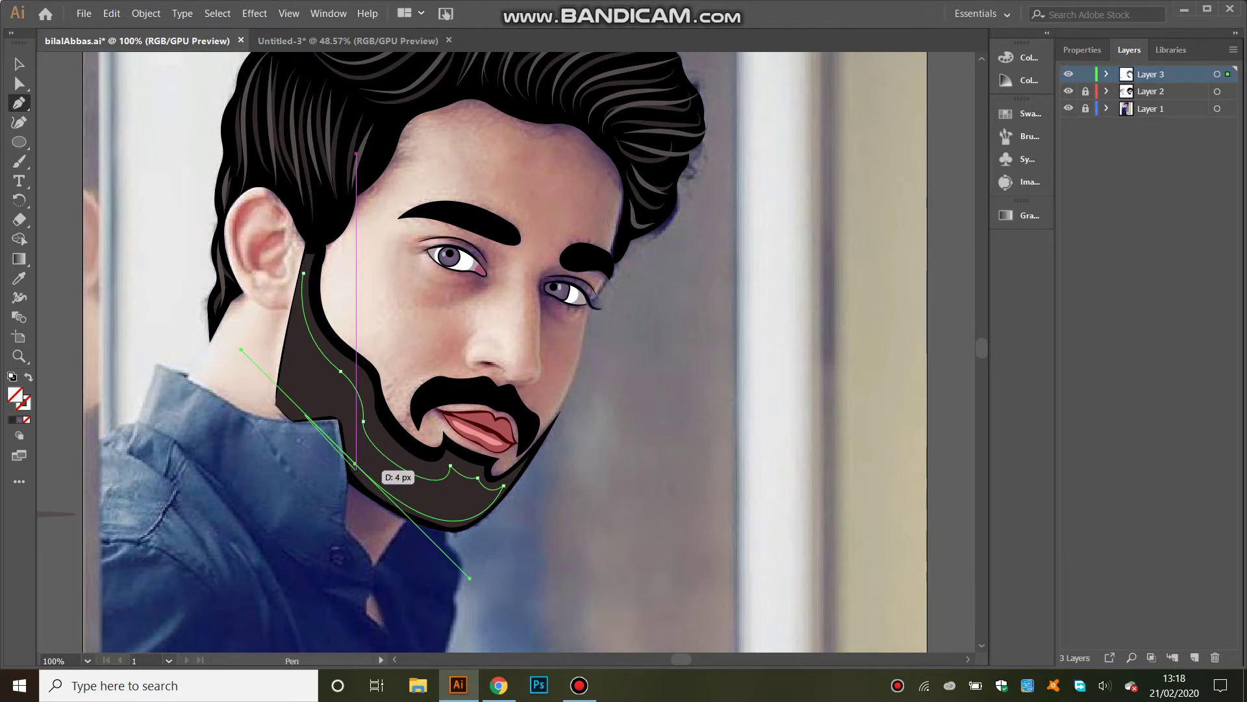
{"action": "mouse_move", "coordinate": [297, 416]}
{"action": "left_mouse_down"}
{"action": "mouse_move", "coordinate": [250, 446]}
{"action": "mouse_move", "coordinate": [309, 459]}
{"action": "mouse_move", "coordinate": [359, 388]}
{"action": "mouse_move", "coordinate": [298, 320]}
{"action": "left_mouse_up"}
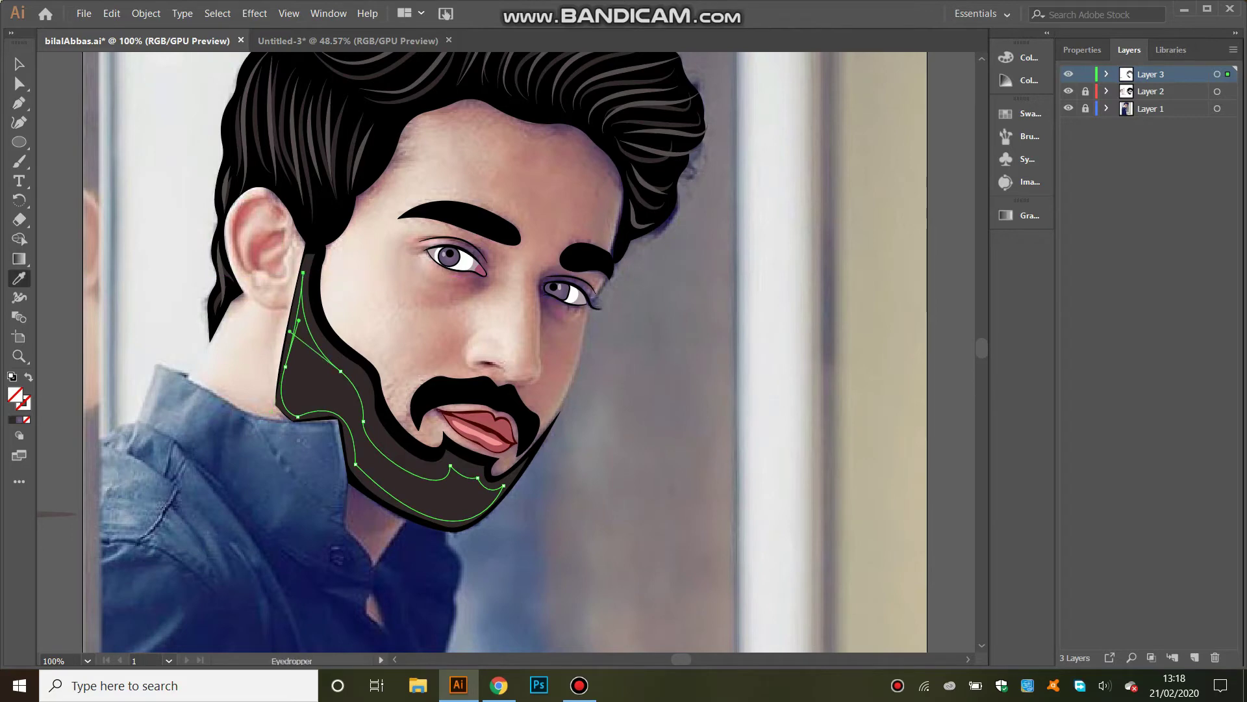
{"action": "scroll", "coordinate": [520, 350], "scroll_direction": "left", "scroll_amount": 10}
{"action": "left_click", "coordinate": [298, 291]}
{"action": "scroll", "coordinate": [519, 351], "scroll_direction": "right", "scroll_amount": 8}
- Continue the inner beard path from its lower-left corner and close it with a curved edge
{"action": "key", "text": "a"}
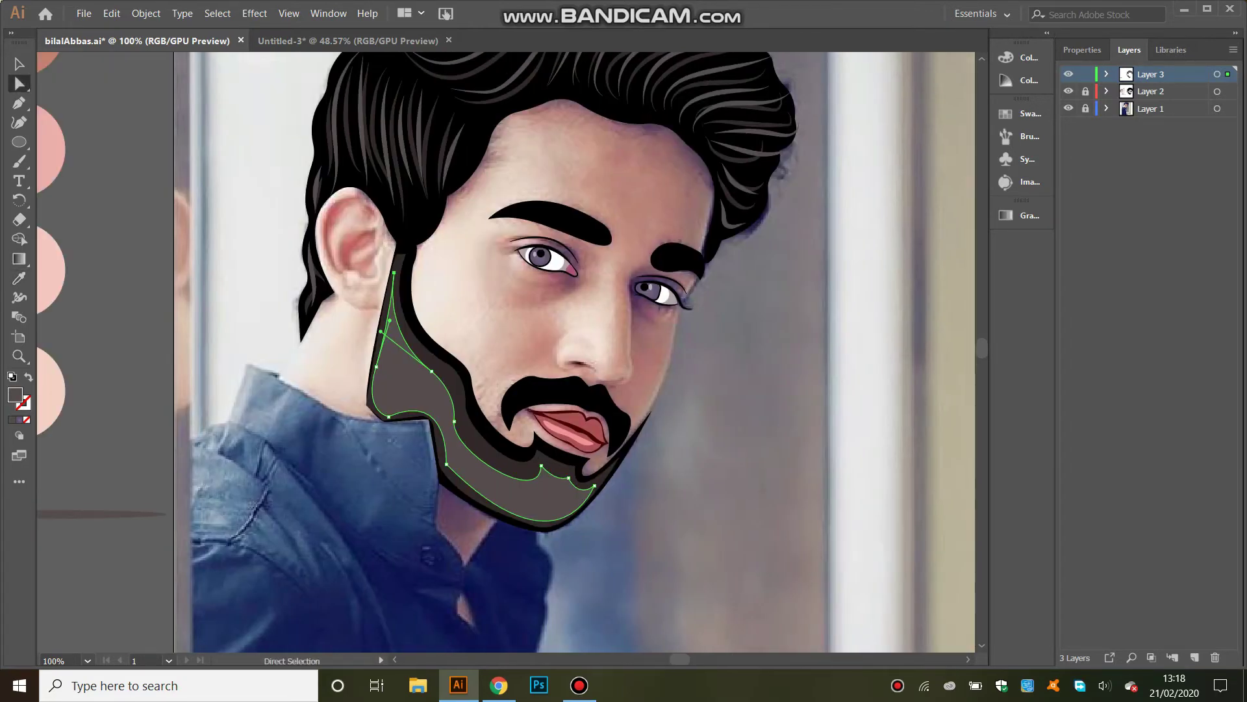
{"action": "left_click", "coordinate": [447, 464]}
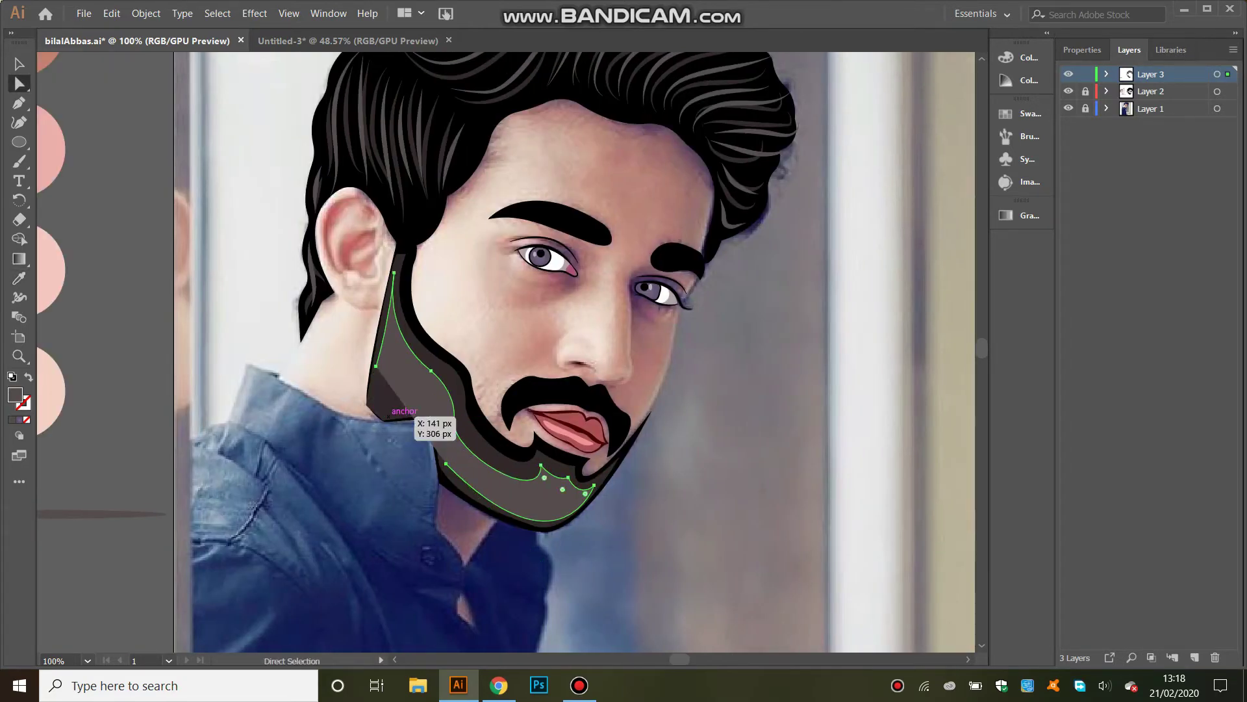
{"action": "key", "text": "p"}
{"action": "left_click", "coordinate": [388, 416]}
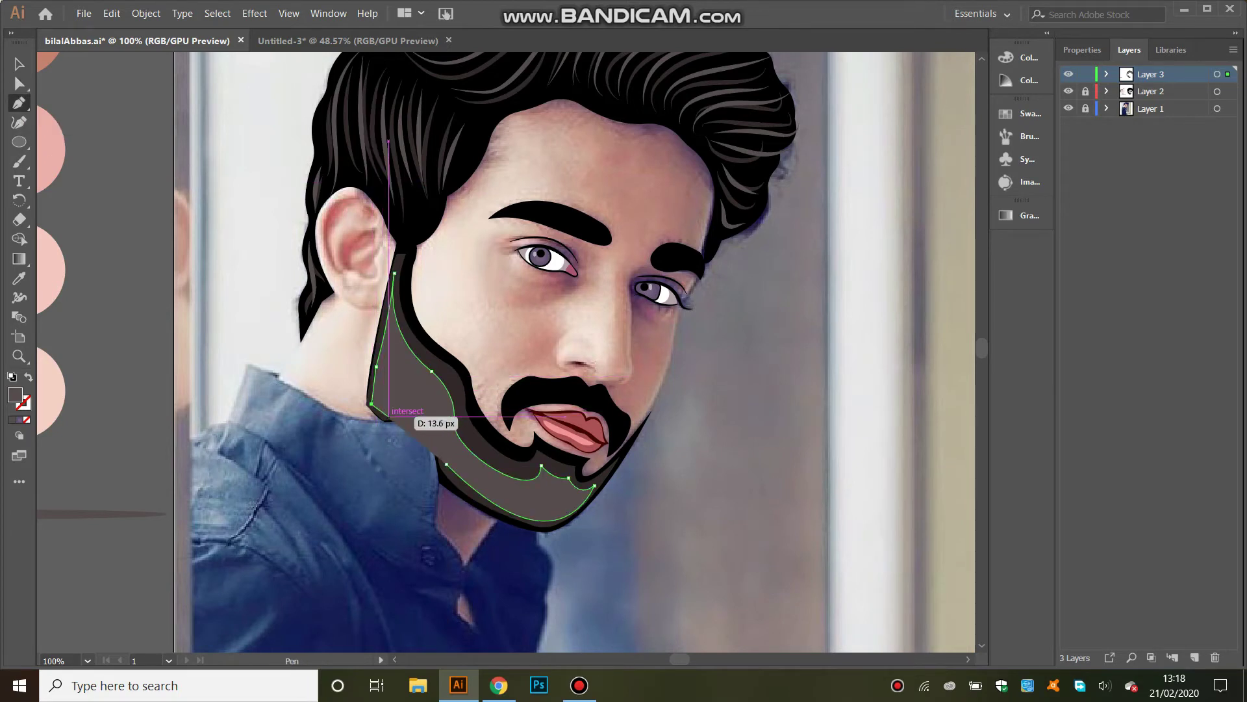
{"action": "left_click", "coordinate": [435, 409]}
{"action": "left_click_drag", "start_coordinate": [447, 464], "coordinate": [565, 573]}
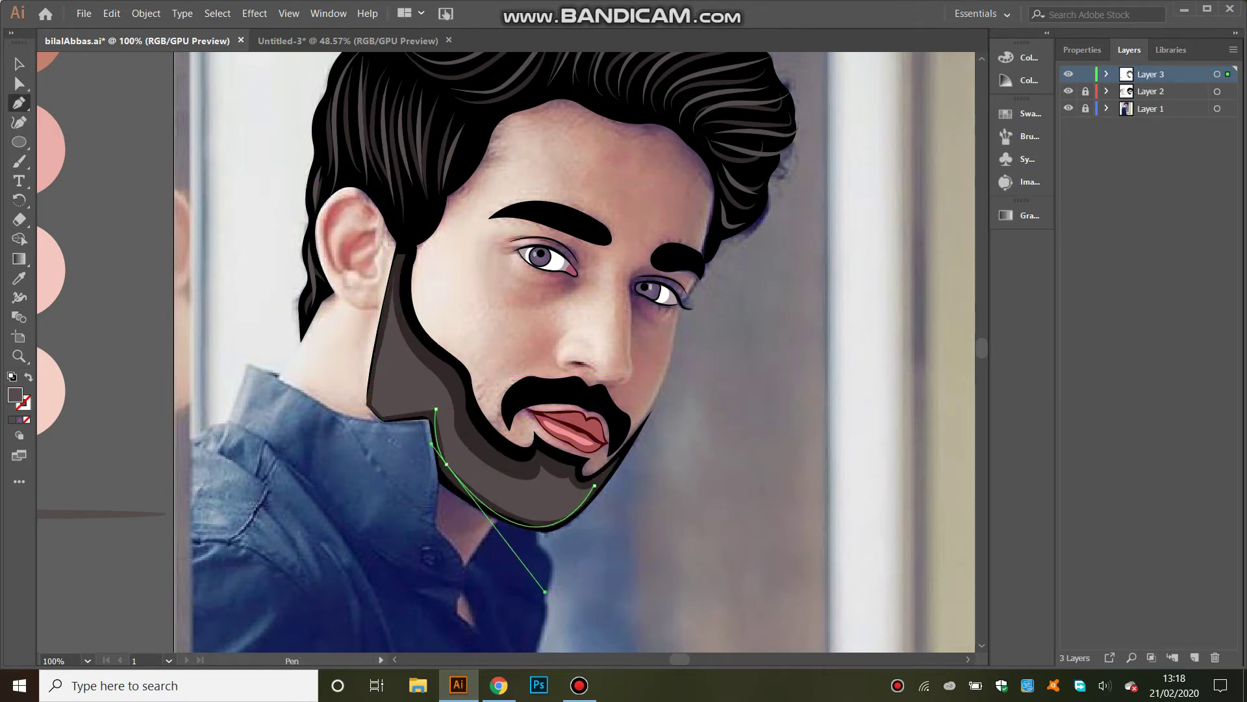
{"action": "key", "text": "ctrl+shift+a"}
{"action": "left_click_drag", "start_coordinate": [435, 409], "coordinate": [435, 408]}
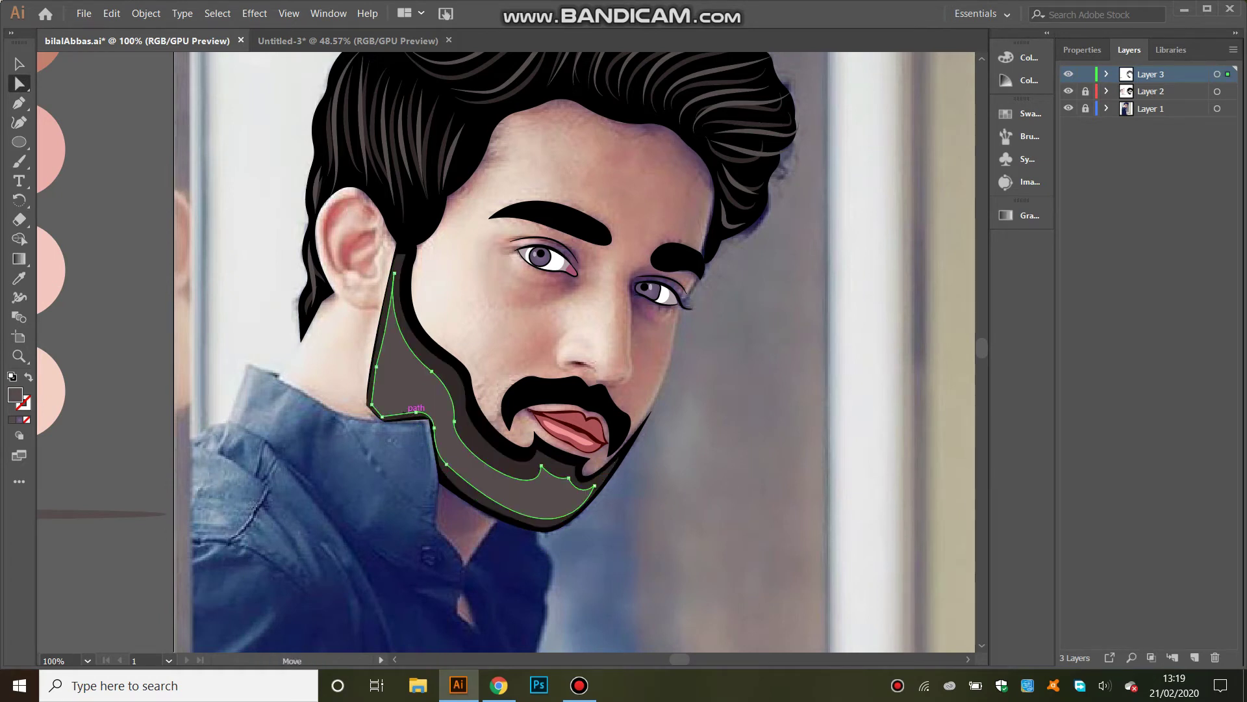
{"action": "key", "text": "ctrl+shift+a"}
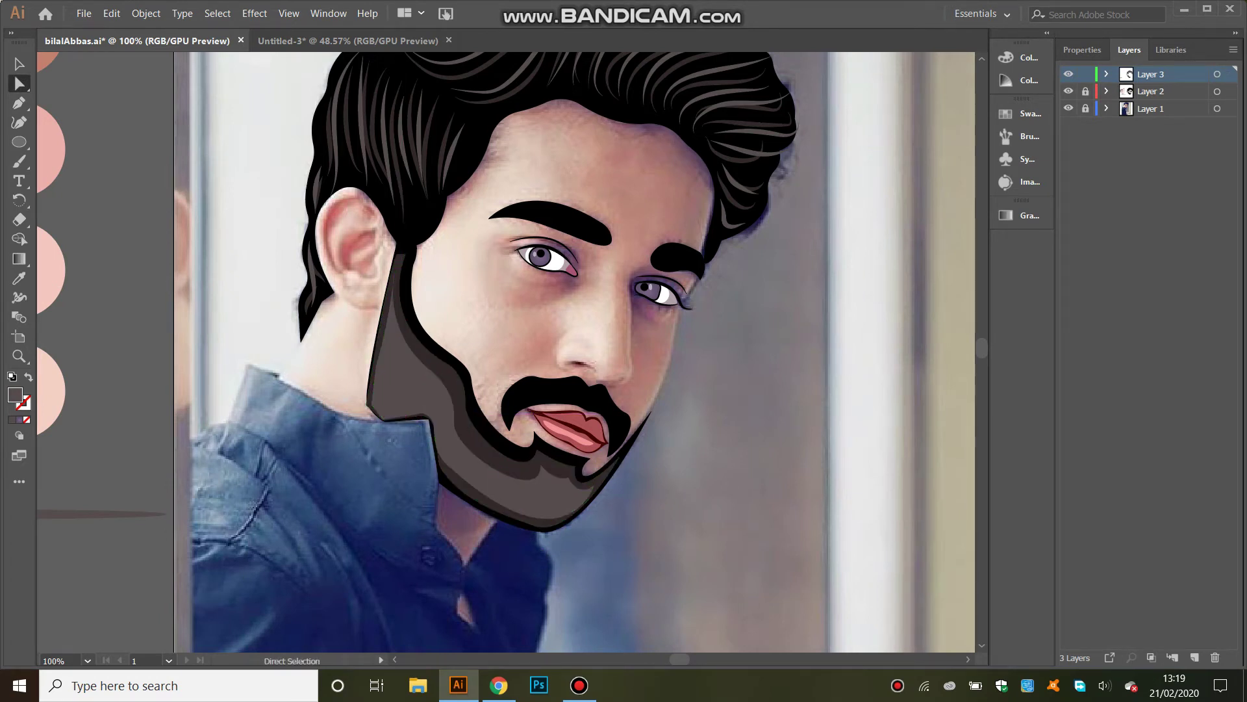
{"action": "key", "text": "ctrl+shift+a"}
- Extend the inner beard edge along the chin, close it, and smooth the chin curve
{"action": "left_click", "coordinate": [466, 488]}
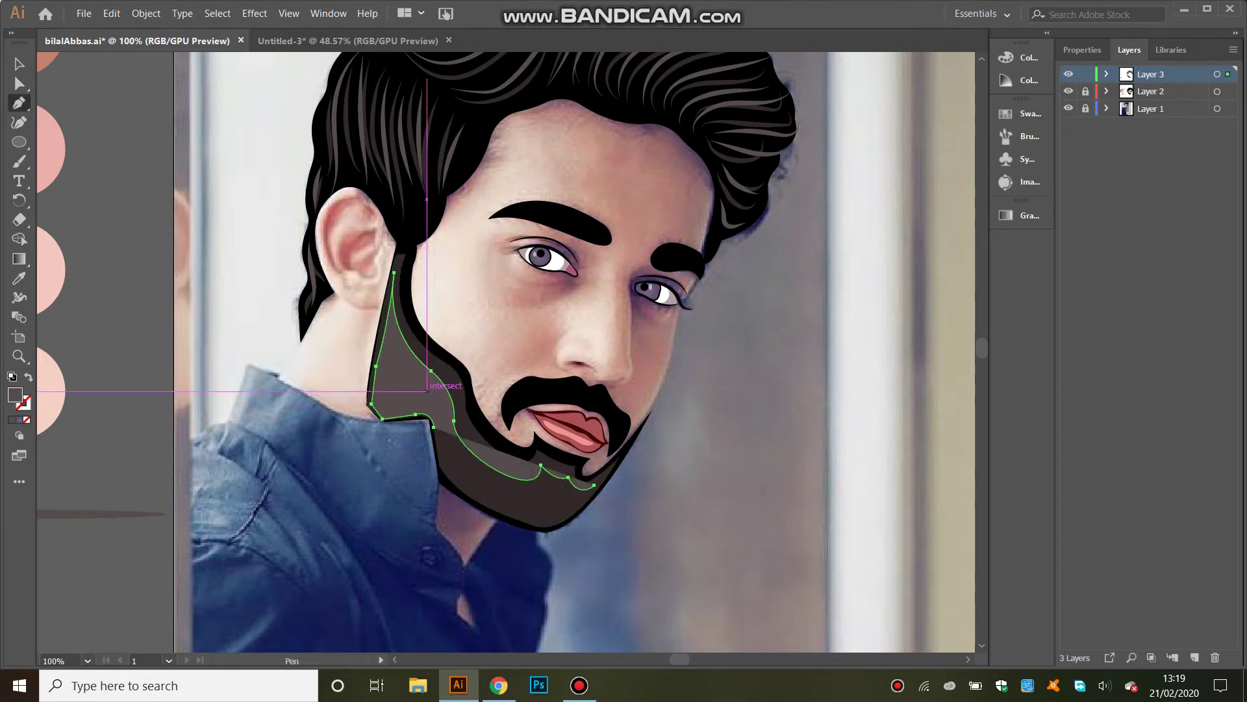
{"action": "left_click_drag", "start_coordinate": [433, 422], "coordinate": [443, 465]}
{"action": "left_click_drag", "start_coordinate": [557, 523], "coordinate": [601, 497]}
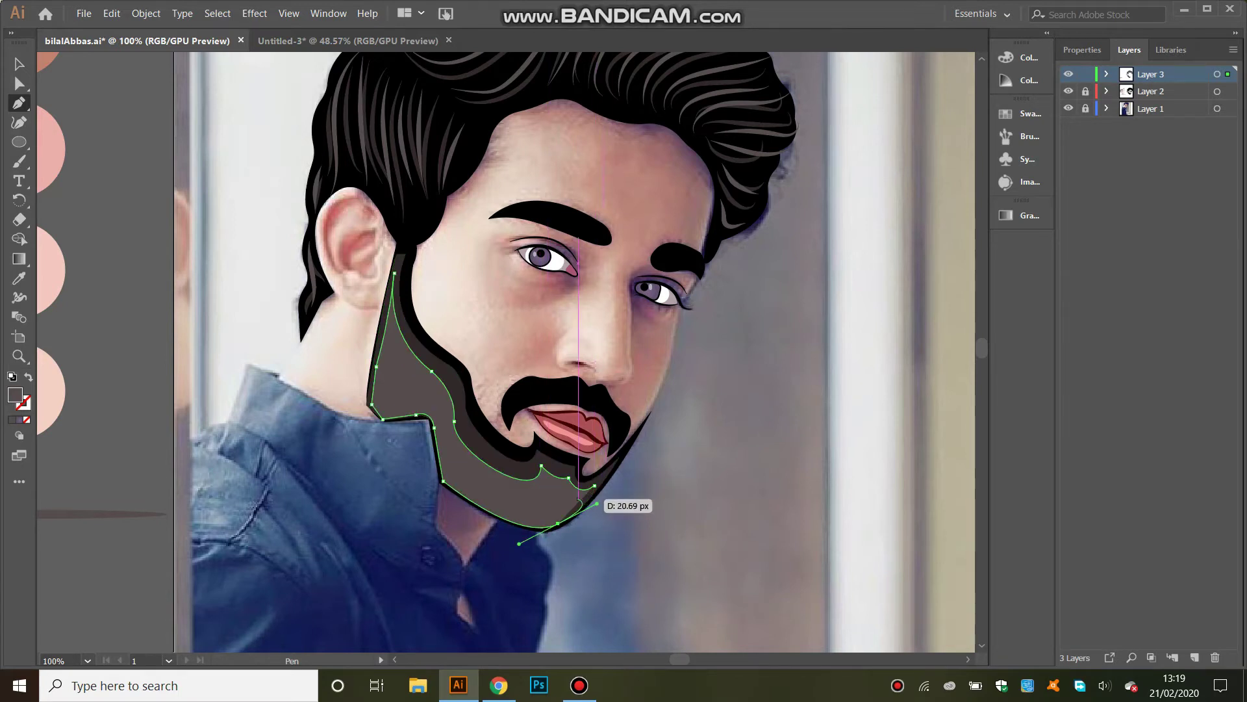
{"action": "left_click_drag", "start_coordinate": [600, 497], "coordinate": [595, 484]}
{"action": "left_click", "coordinate": [595, 485]}
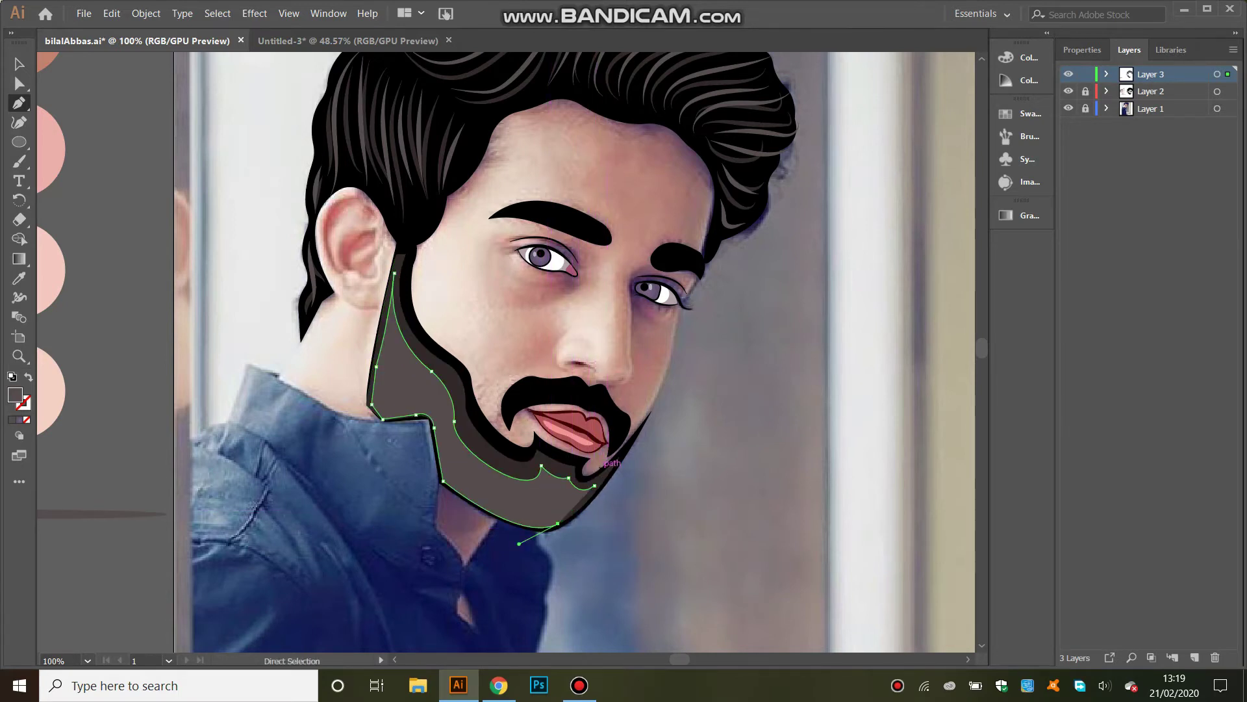
{"action": "key", "text": "a"}
{"action": "key", "text": "ctrl+shift+a"}
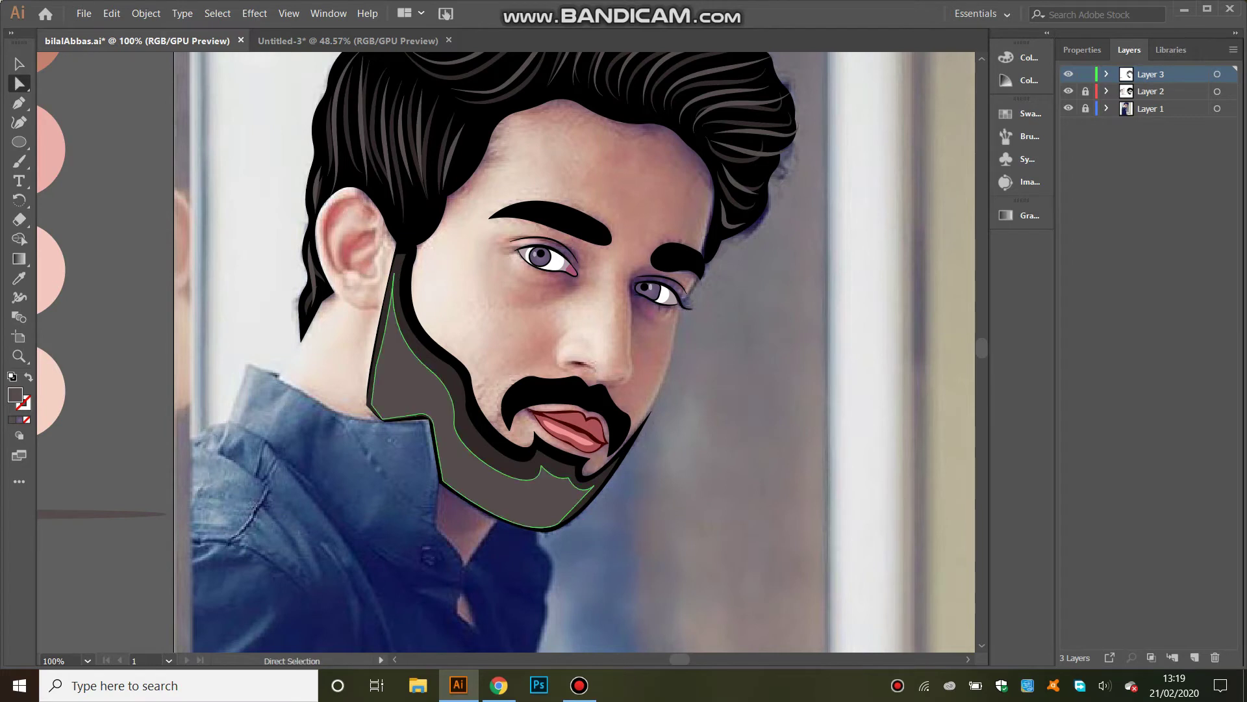
{"action": "left_click", "coordinate": [562, 487]}
{"action": "left_click_drag", "start_coordinate": [563, 488], "coordinate": [560, 500]}
{"action": "key", "text": "ctrl+shift+a"}
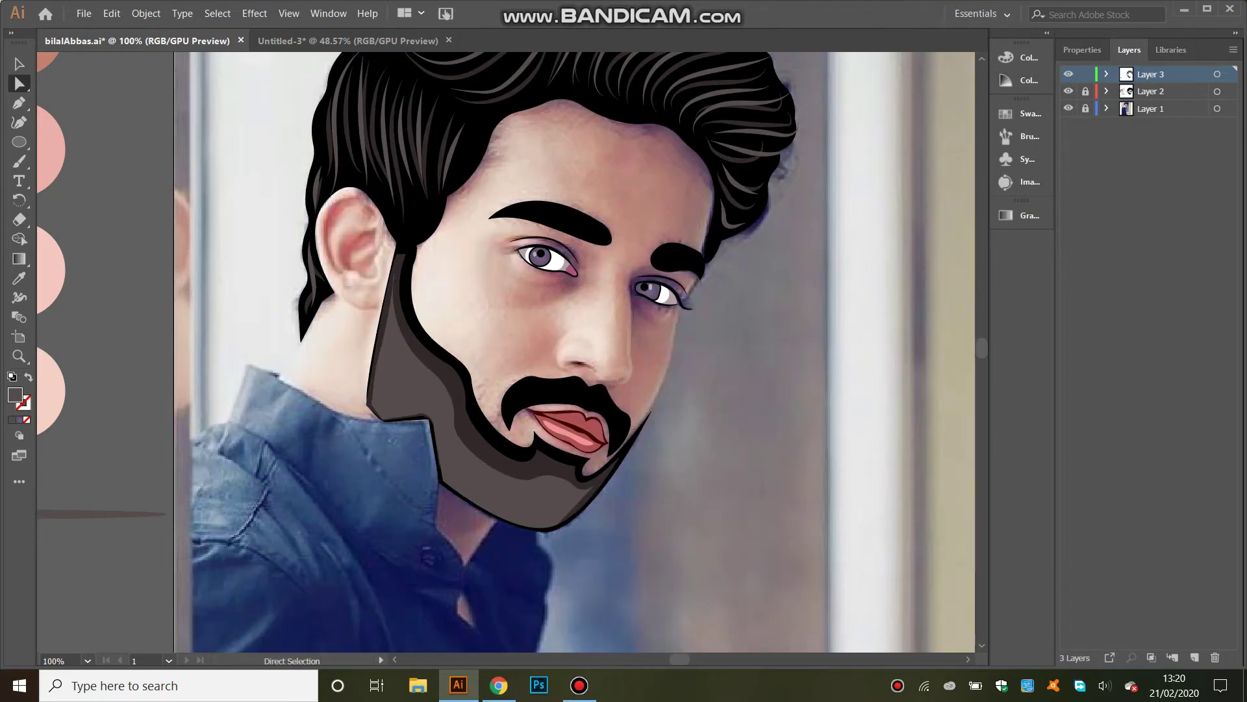
- Zoom to 200% and set up the Paintbrush with a thin stroke weight for mustache strands
{"action": "key", "text": "v"}
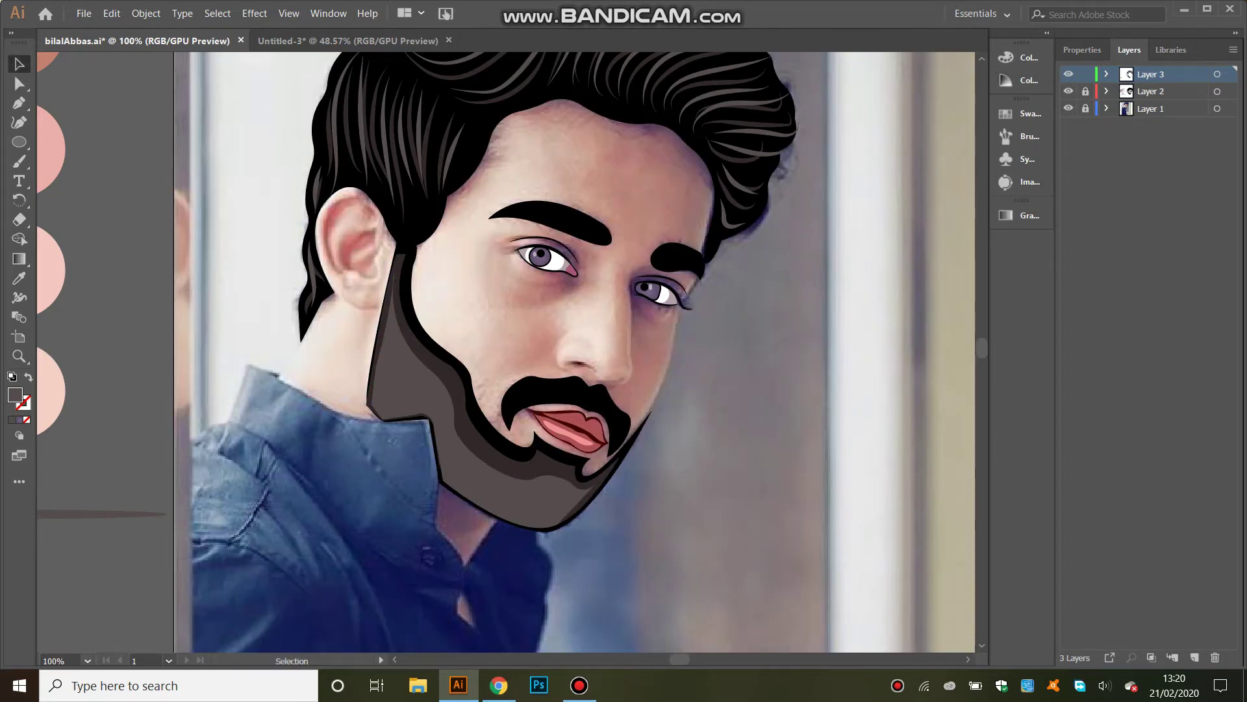
{"action": "left_click", "coordinate": [87, 660]}
{"action": "left_click", "coordinate": [104, 406]}
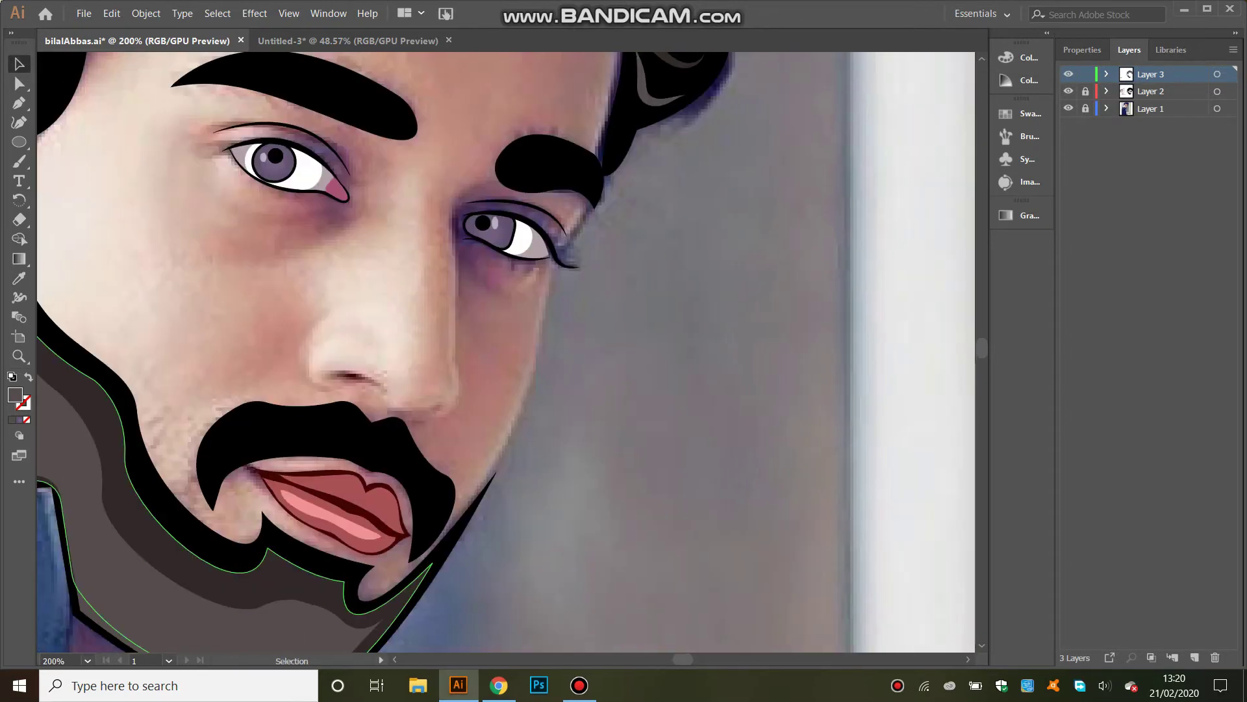
{"action": "key", "text": "ctrl+shift+a"}
{"action": "left_click", "coordinate": [19, 161]}
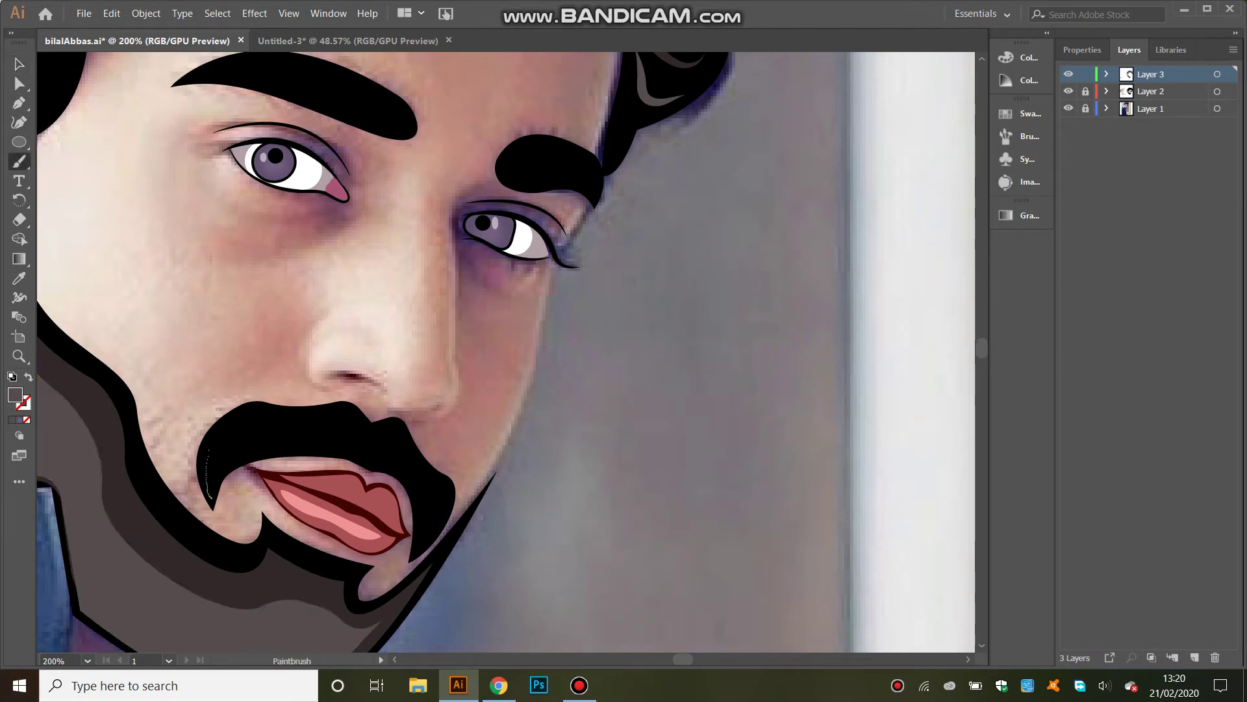
{"action": "left_click", "coordinate": [1083, 50]}
{"action": "left_click", "coordinate": [1083, 252]}
{"action": "left_click", "coordinate": [1042, 504]}
{"action": "key", "text": "Escape"}
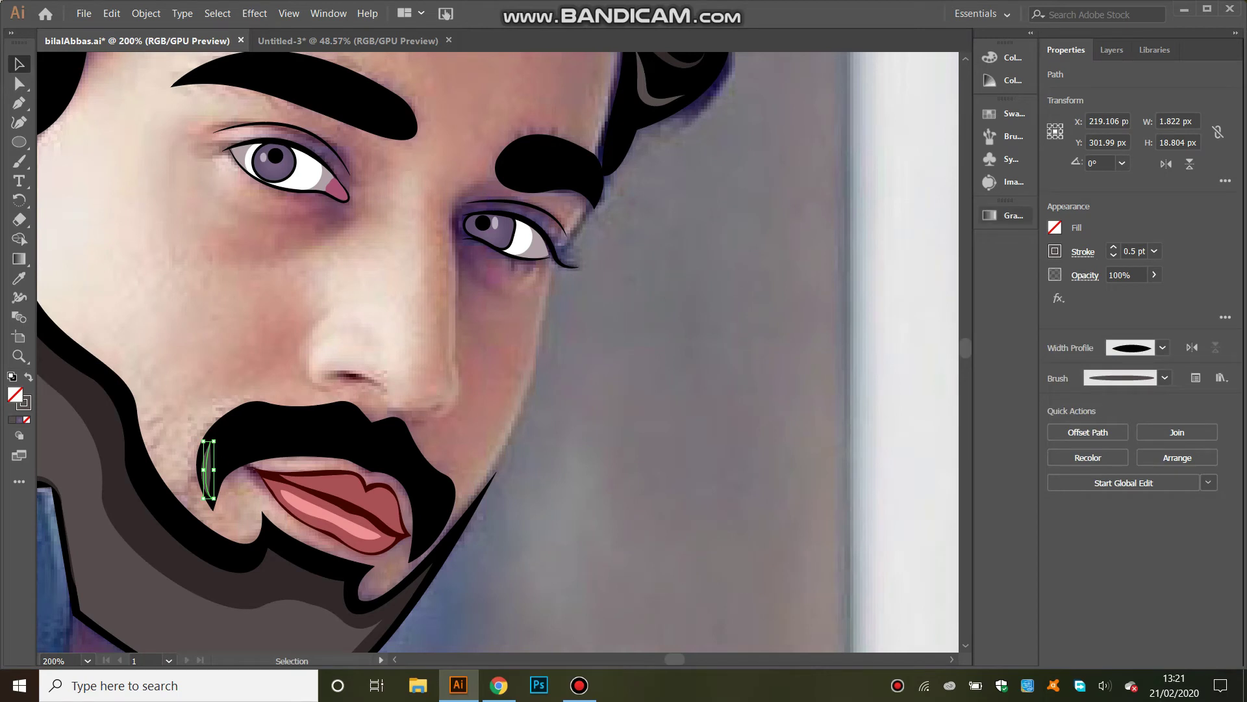
- Paint thin grey hair strands across the black mustache, then fit the whole face in view
{"action": "key", "text": "b"}
{"action": "left_click_drag", "start_coordinate": [224, 471], "coordinate": [221, 441]}
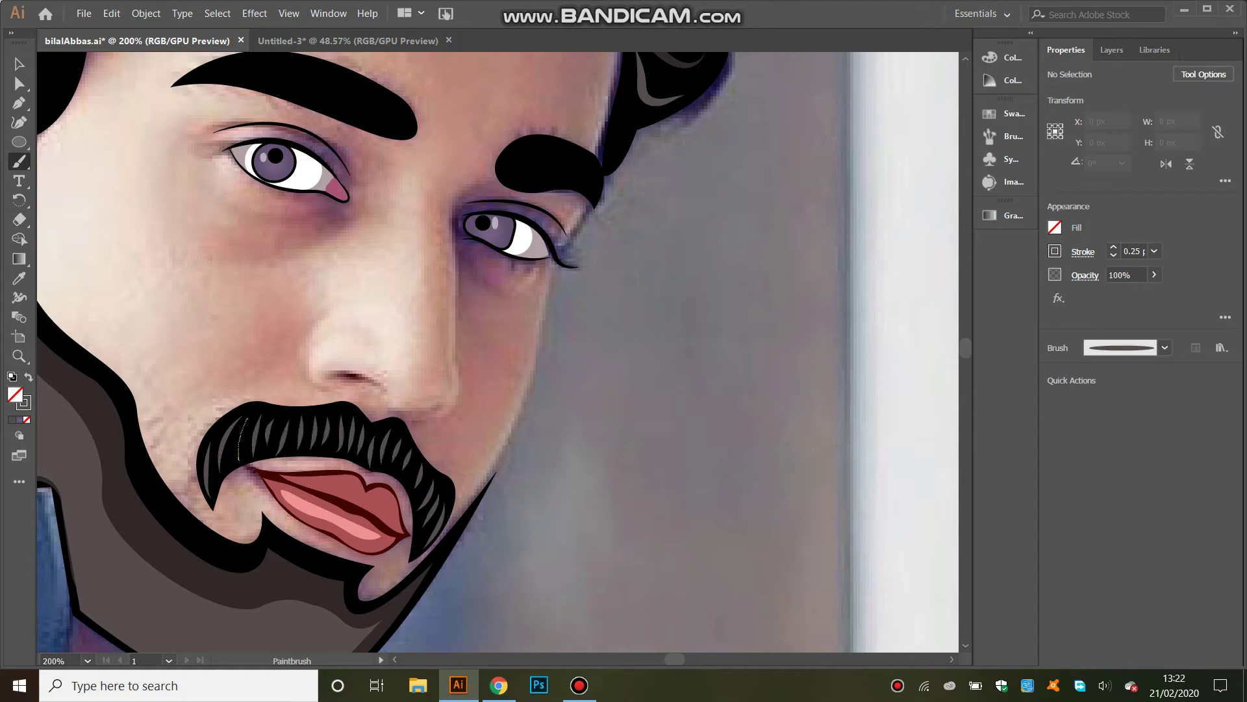
{"action": "key", "text": "v"}
{"action": "key", "text": "ctrl+1"}
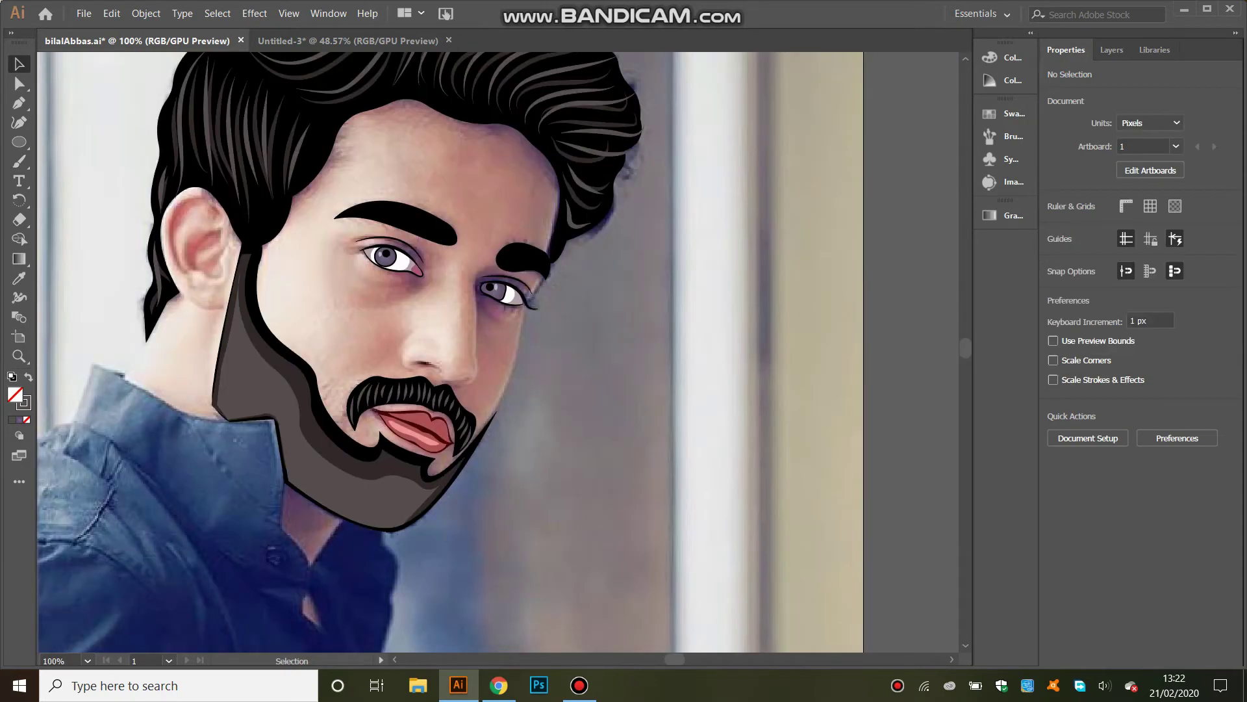
- At 150% zoom, pen-draw a thin black curve down the side of the nose
{"action": "scroll", "coordinate": [455, 325], "scroll_direction": "up", "scroll_amount": 2}
{"action": "left_click", "coordinate": [1129, 50]}
{"action": "key", "text": "p"}
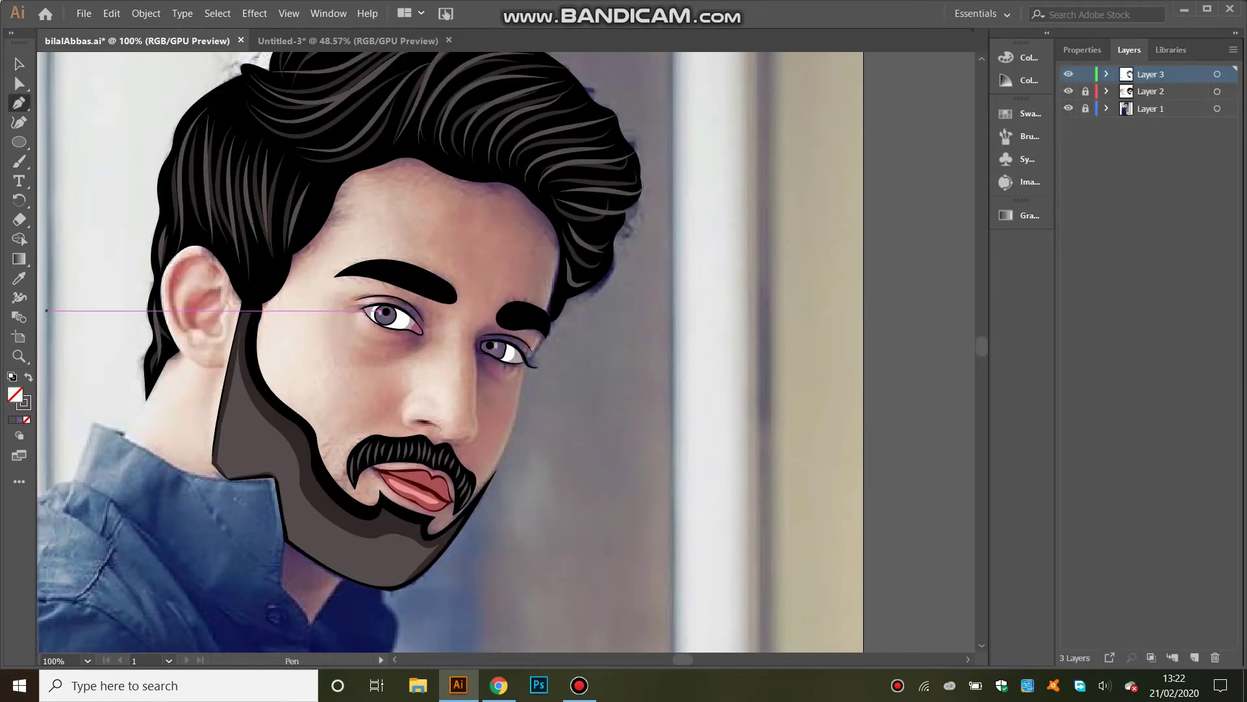
{"action": "left_click", "coordinate": [1018, 58]}
{"action": "left_click", "coordinate": [87, 661]}
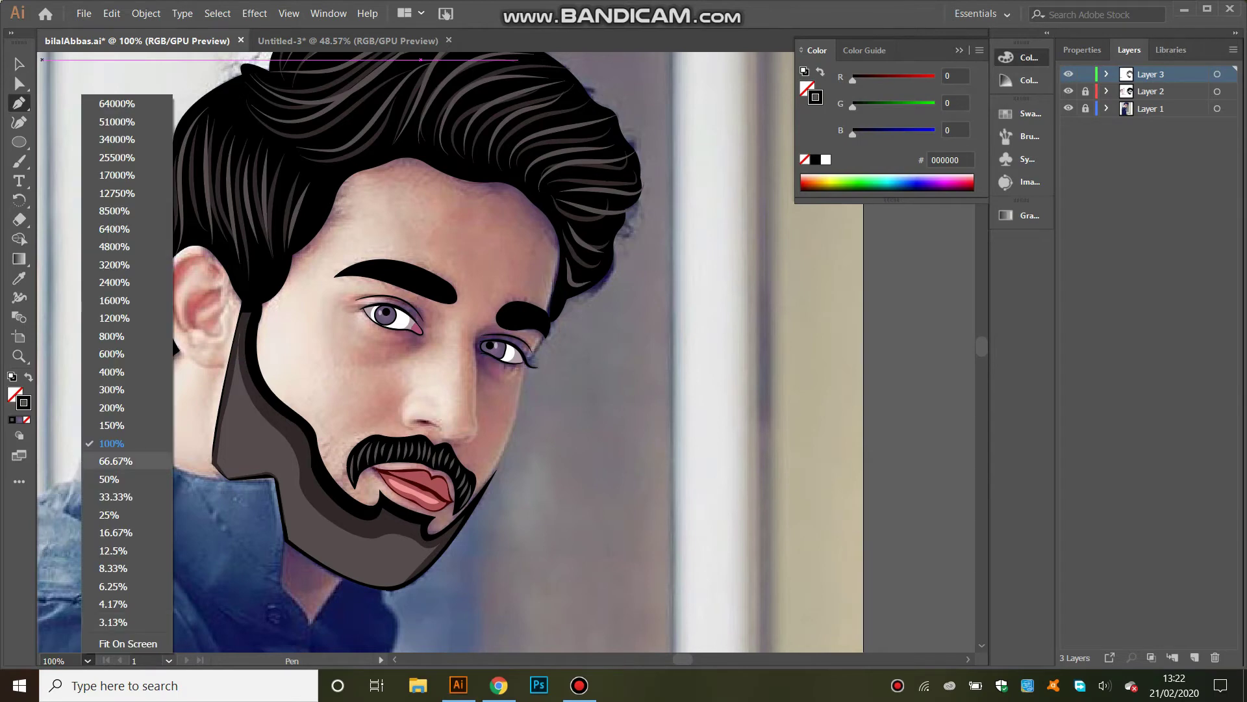
{"action": "left_click", "coordinate": [127, 424]}
{"action": "left_click", "coordinate": [371, 405]}
{"action": "left_click", "coordinate": [376, 467]}
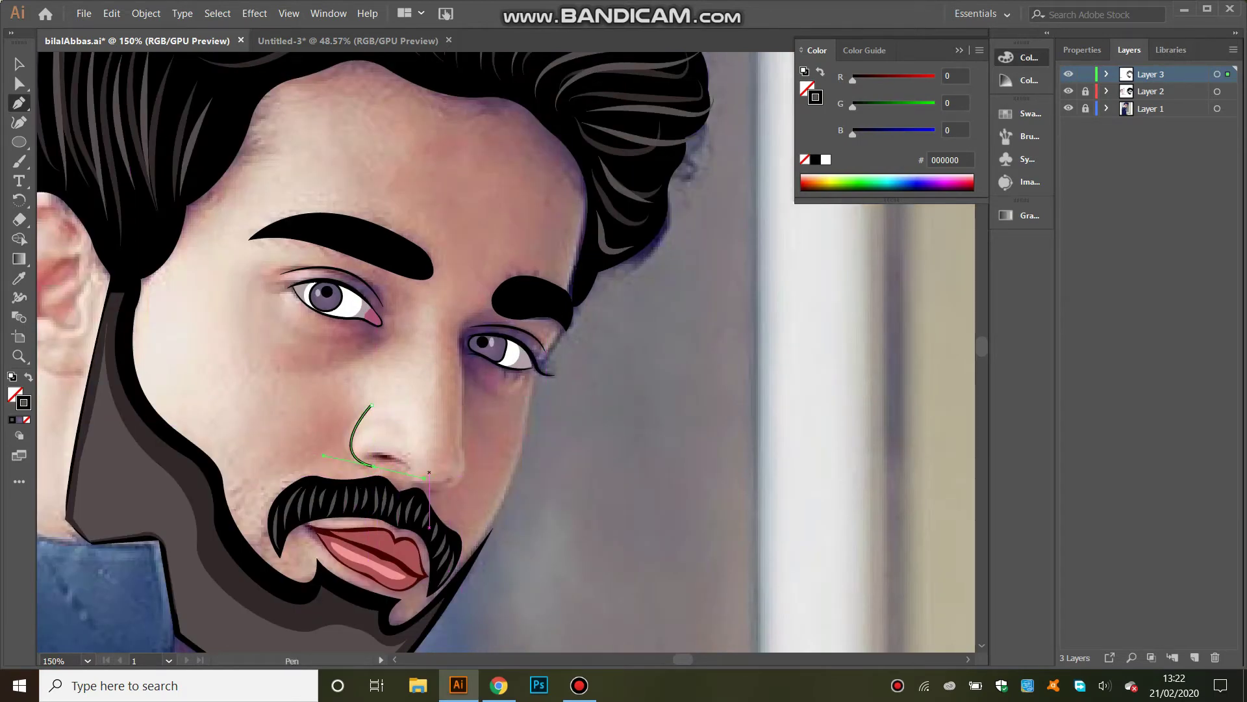
{"action": "left_click", "coordinate": [1082, 50]}
{"action": "left_click", "coordinate": [1083, 251]}
{"action": "left_click", "coordinate": [483, 512], "text": "ctrl"}
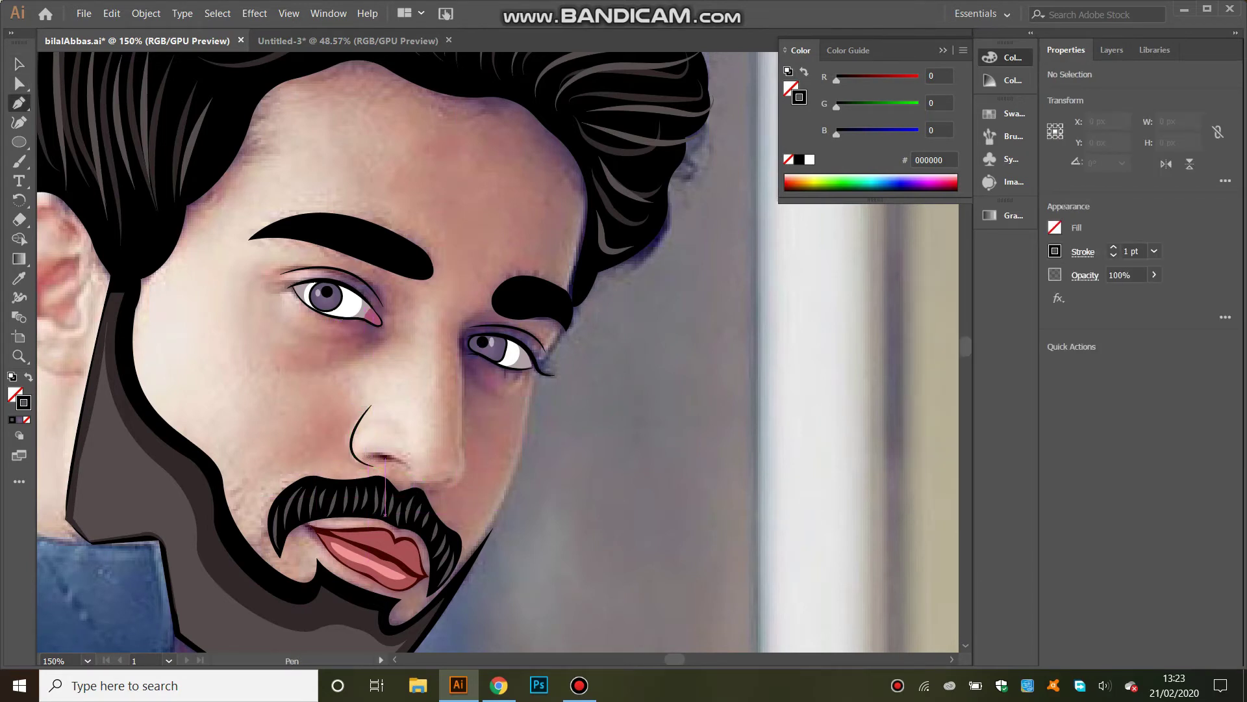
- Draw a small nostril shape under the nose and round its corners
{"action": "mouse_move", "coordinate": [375, 459]}
{"action": "left_mouse_down"}
{"action": "mouse_move", "coordinate": [419, 451]}
{"action": "mouse_move", "coordinate": [409, 466]}
{"action": "left_mouse_up"}
{"action": "left_click", "coordinate": [411, 466]}
{"action": "key", "text": "a"}
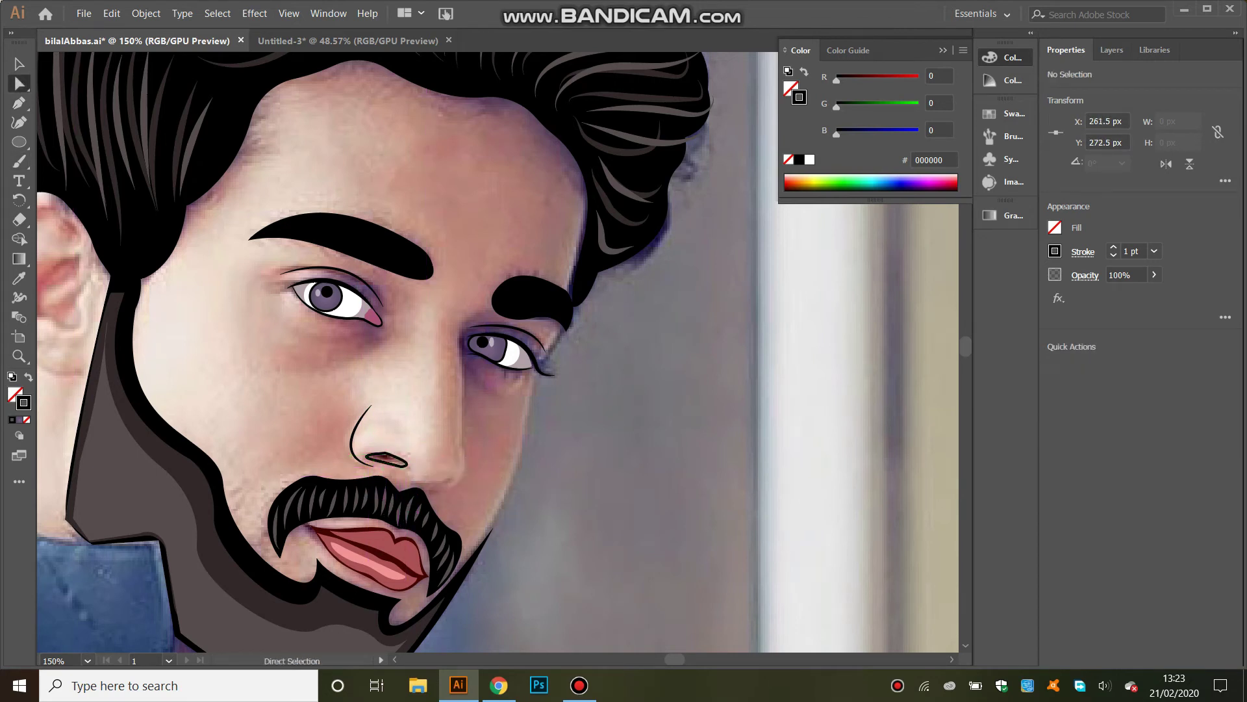
{"action": "mouse_move", "coordinate": [386, 457]}
{"action": "left_mouse_down"}
{"action": "mouse_move", "coordinate": [379, 499]}
{"action": "mouse_move", "coordinate": [401, 456]}
{"action": "left_mouse_up"}
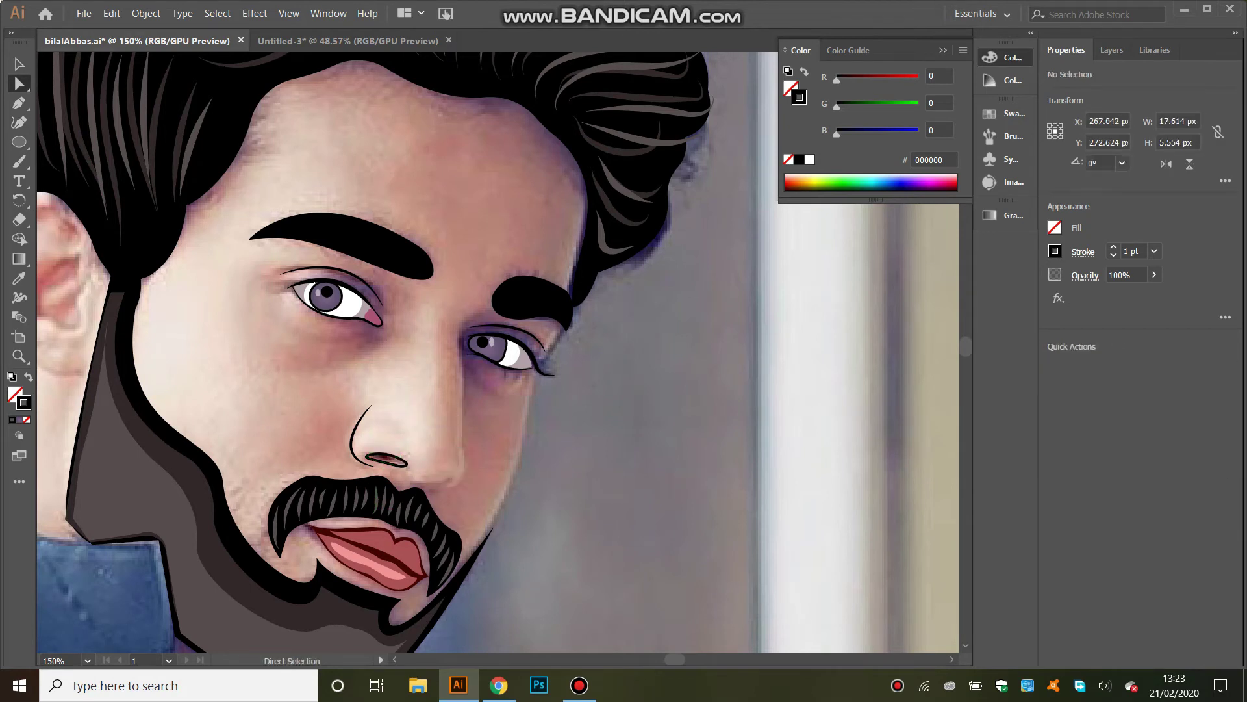
{"action": "left_click", "coordinate": [402, 457], "text": "ctrl"}
{"action": "key", "text": "ctrl+shift+a"}
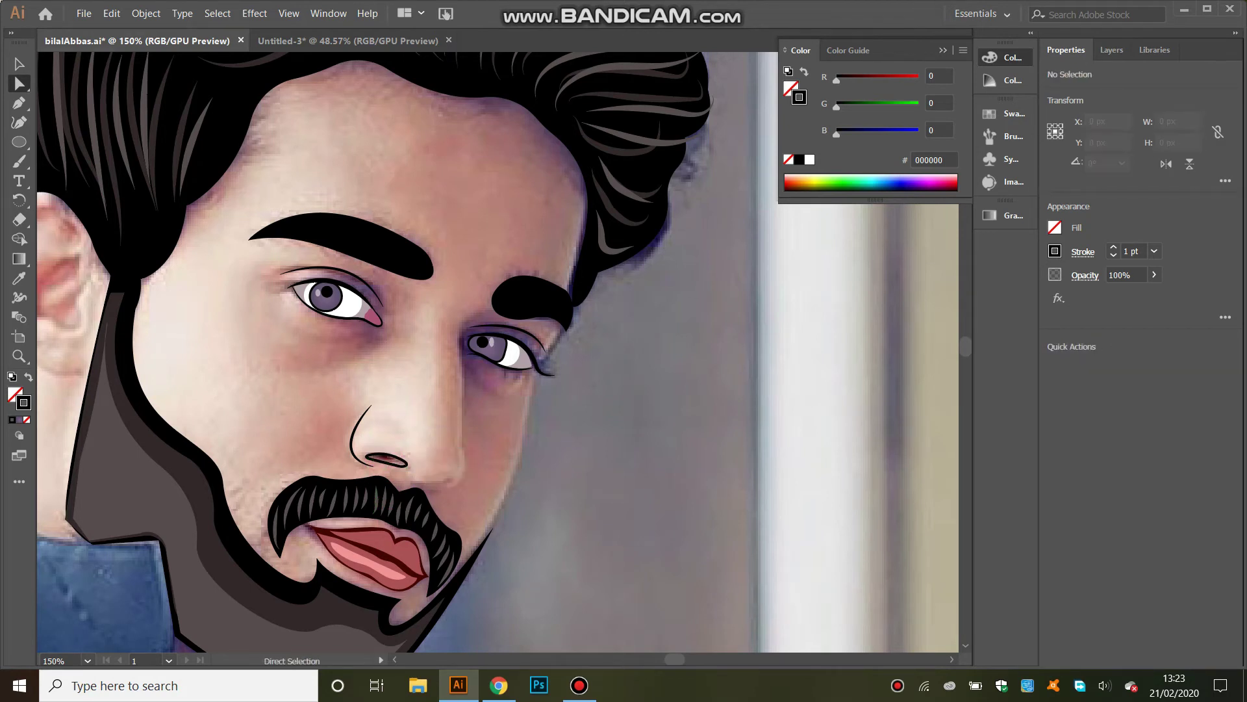
{"action": "key", "text": "ctrl+z"}
- Fill the nostril solid black with no outline and check the portrait at 50%
{"action": "key", "text": "shift+x"}
{"action": "key", "text": "ctrl+shift+a"}
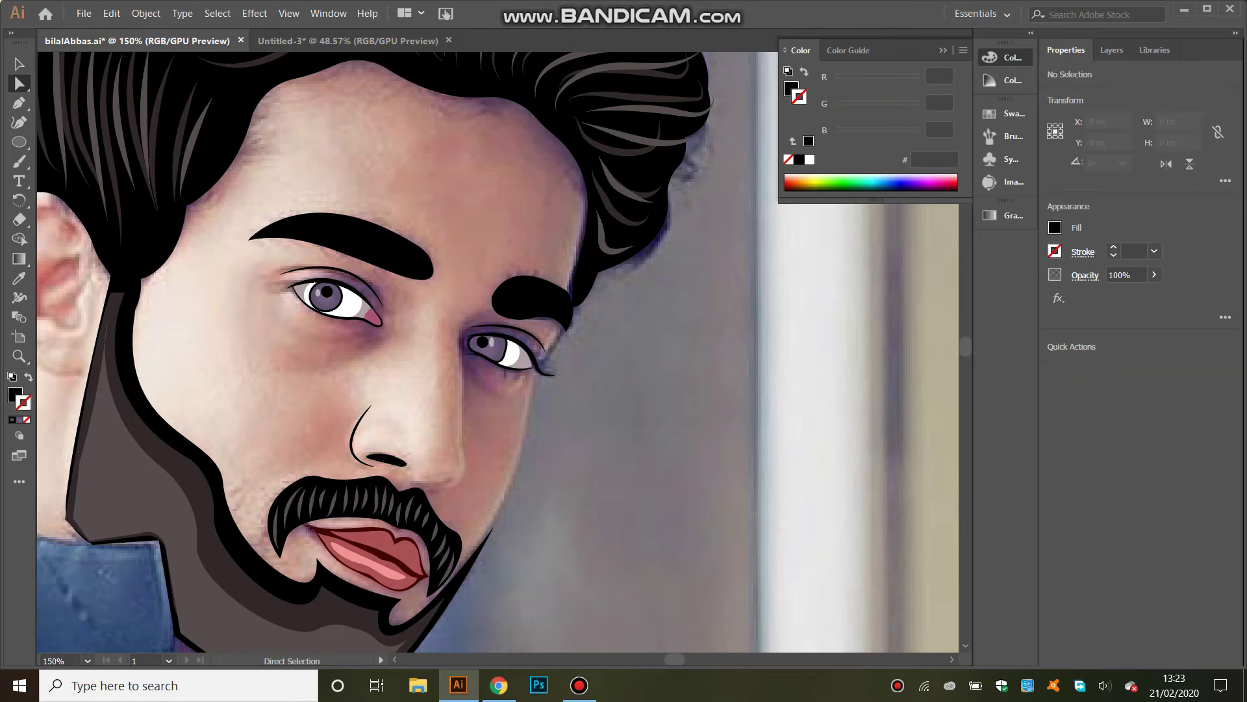
{"action": "left_click", "coordinate": [87, 660]}
{"action": "left_click", "coordinate": [104, 479]}
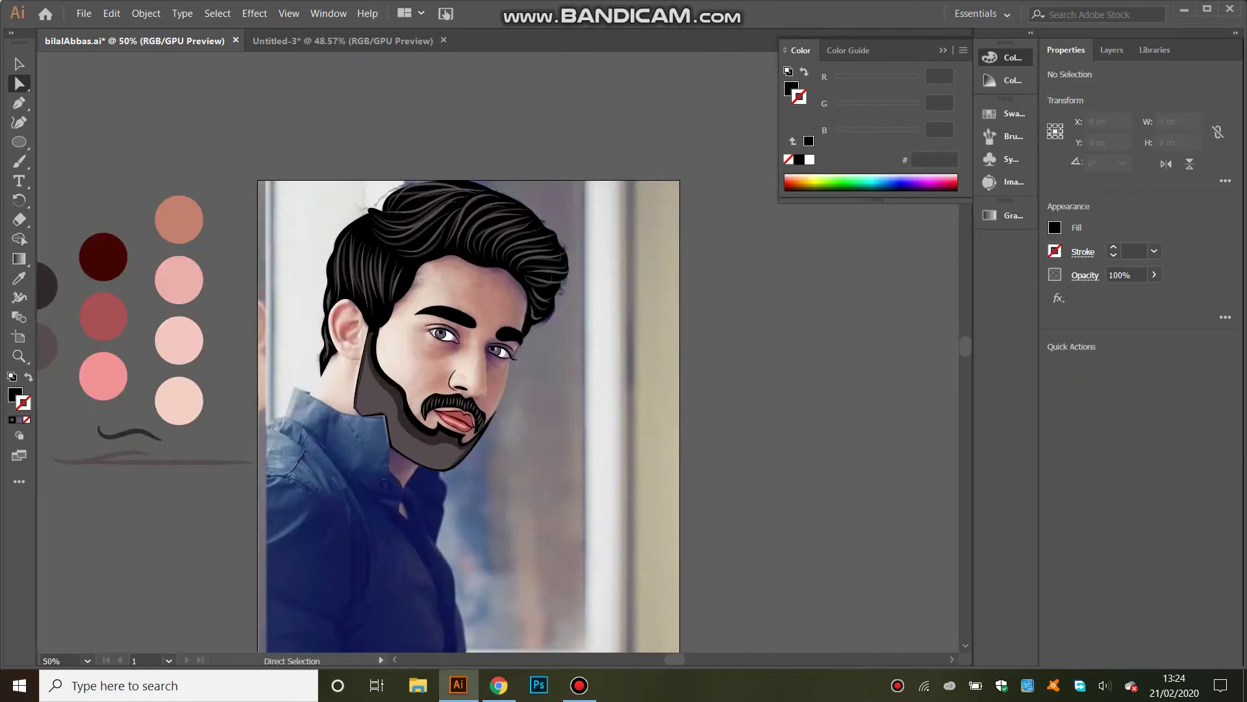
{"action": "left_click", "coordinate": [1111, 50]}
- At 200% zoom, draw an unfilled black curve along the ear's outer rim
{"action": "left_click", "coordinate": [87, 660]}
{"action": "left_click", "coordinate": [104, 390]}
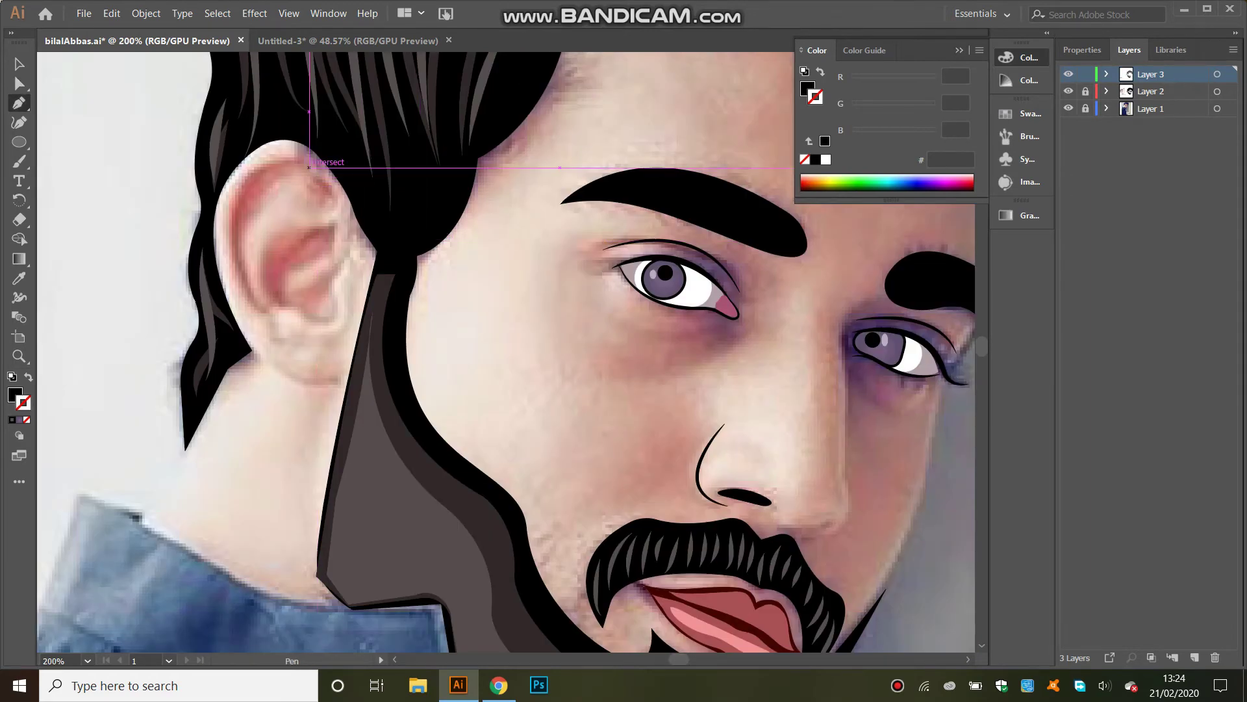
{"action": "left_click_drag", "start_coordinate": [260, 312], "coordinate": [345, 468]}
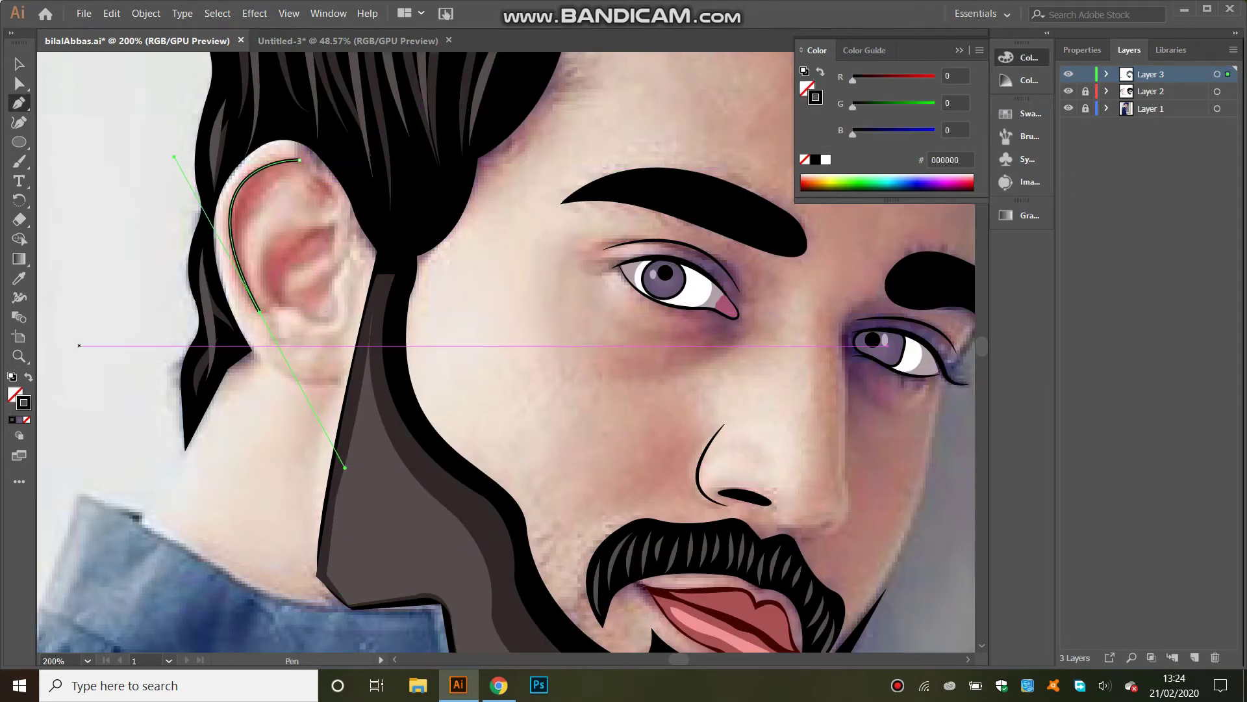
{"action": "key", "text": "shift+x"}
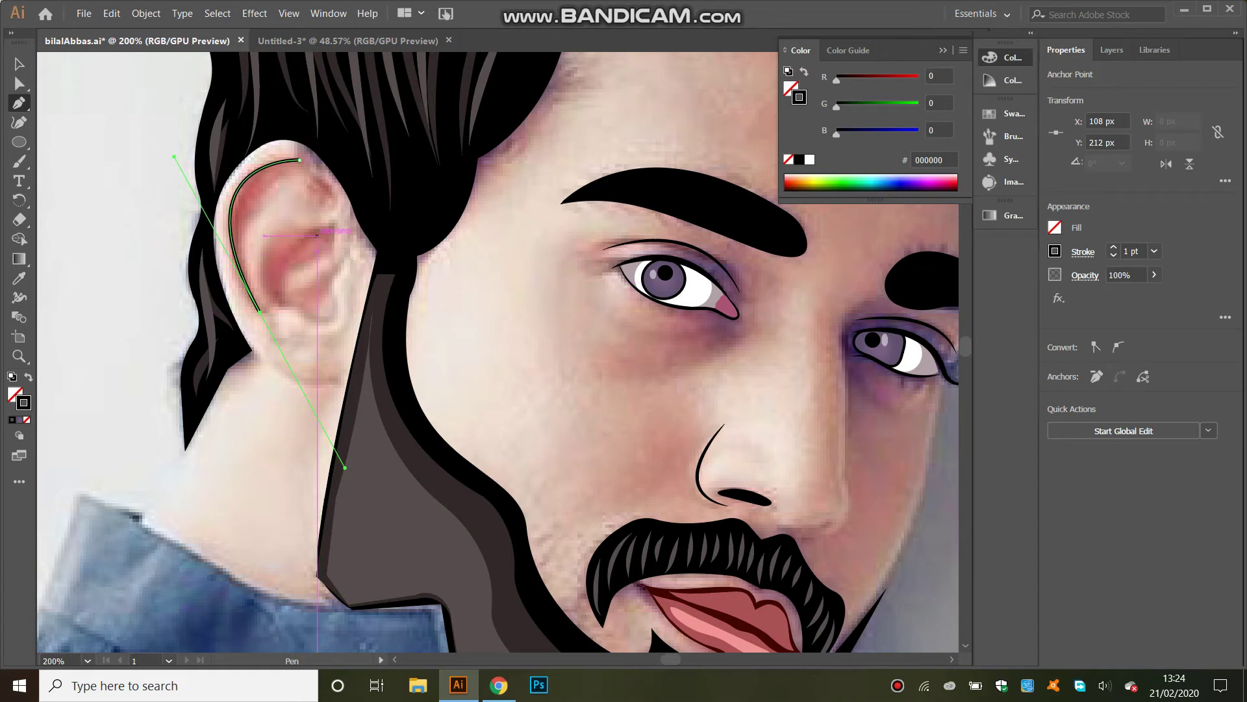
{"action": "key", "text": "Escape"}
- Draw a second black curve inside the ear, curving up toward the rim
{"action": "left_click", "coordinate": [350, 260]}
{"action": "mouse_move", "coordinate": [338, 294]}
{"action": "left_mouse_down"}
{"action": "mouse_move", "coordinate": [347, 305]}
{"action": "mouse_move", "coordinate": [273, 299]}
{"action": "left_mouse_up"}
{"action": "key", "text": "Escape"}
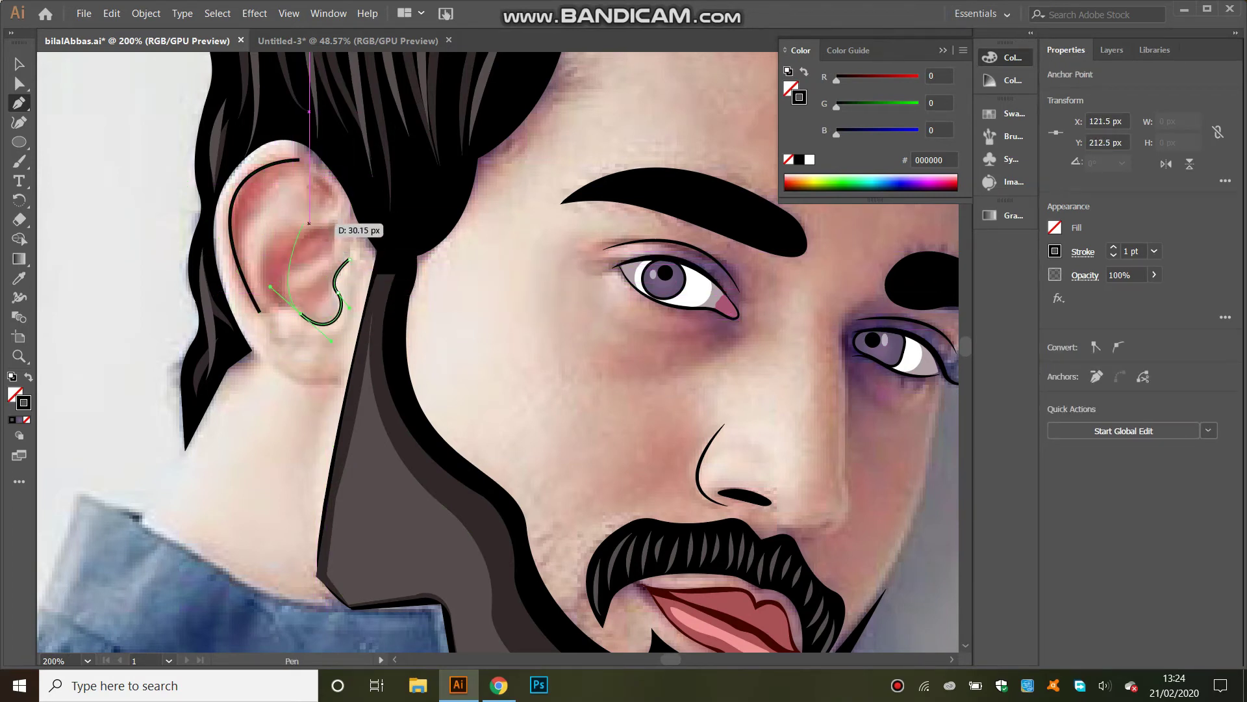
{"action": "key", "text": "ctrl+z"}
{"action": "left_click", "coordinate": [277, 247]}
{"action": "key", "text": "ctrl+z"}
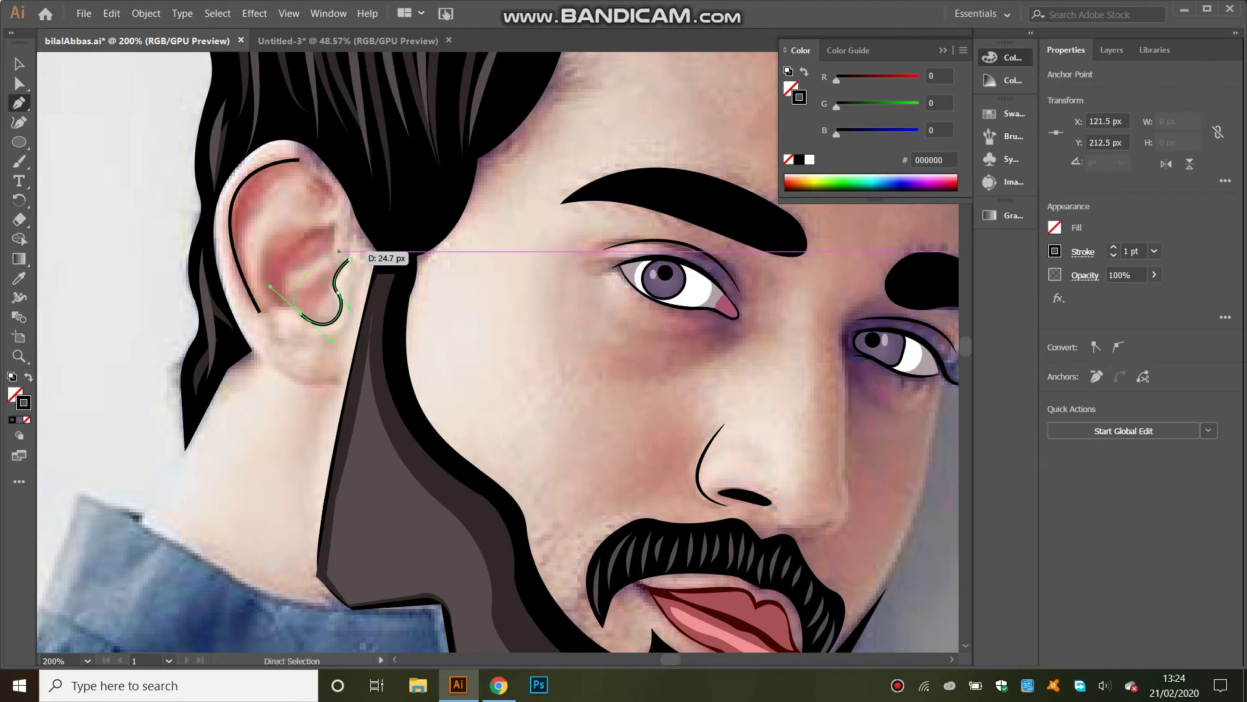
{"action": "left_click_drag", "start_coordinate": [316, 228], "coordinate": [371, 241]}
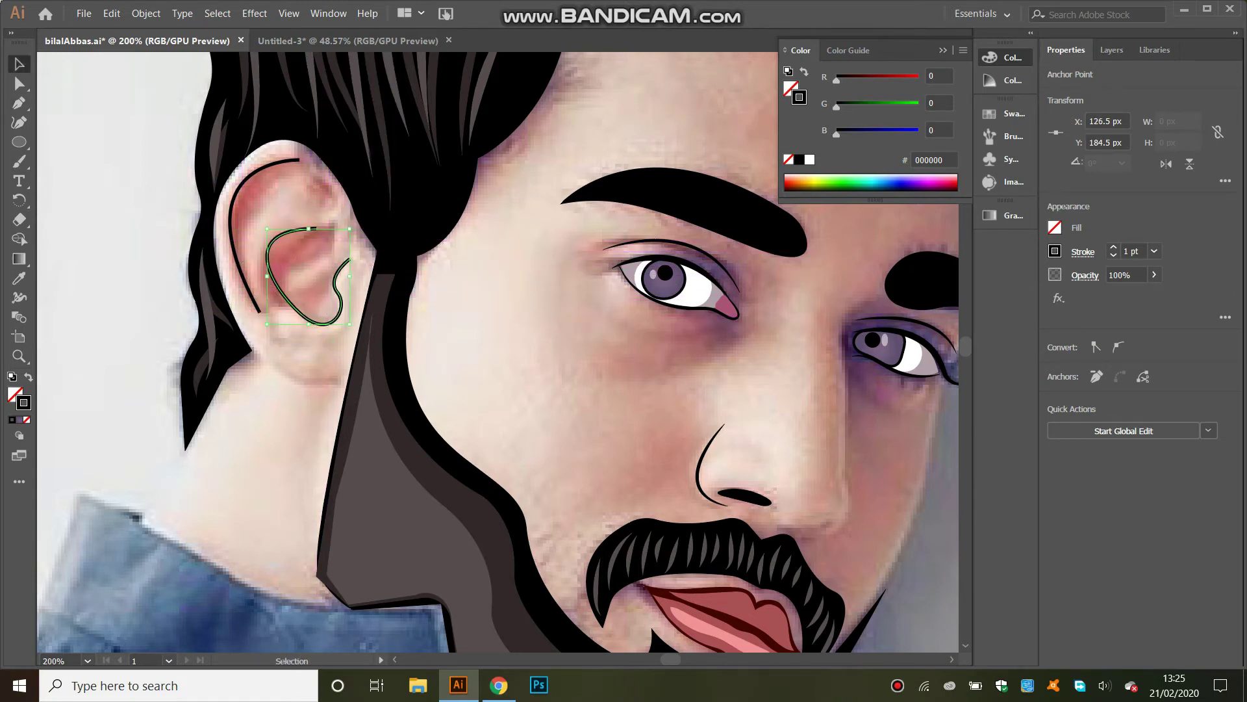
{"action": "key", "text": "ctrl+shift+a"}
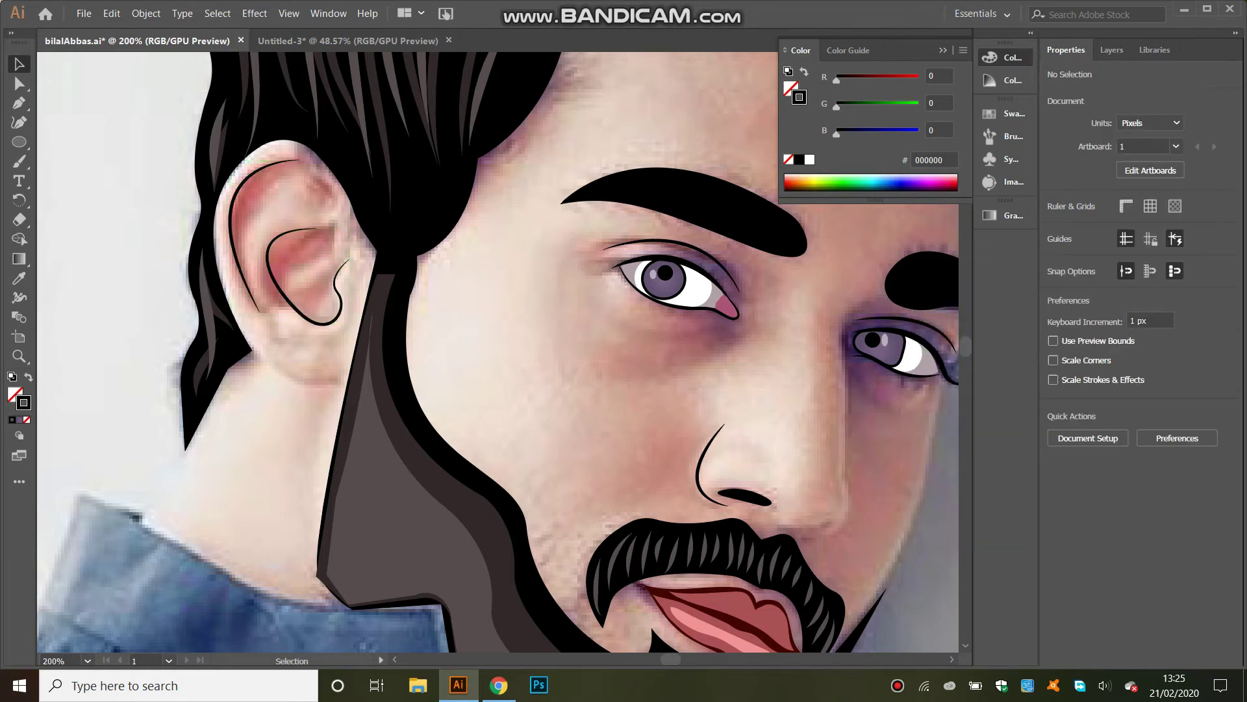
- Review the ear at 66.67% and 150%, show the layers list, then zoom to 300% on the mouth
{"action": "left_click", "coordinate": [86, 661]}
{"action": "left_click", "coordinate": [115, 461]}
{"action": "left_click", "coordinate": [86, 661]}
{"action": "left_click", "coordinate": [111, 425]}
{"action": "left_click", "coordinate": [1111, 50]}
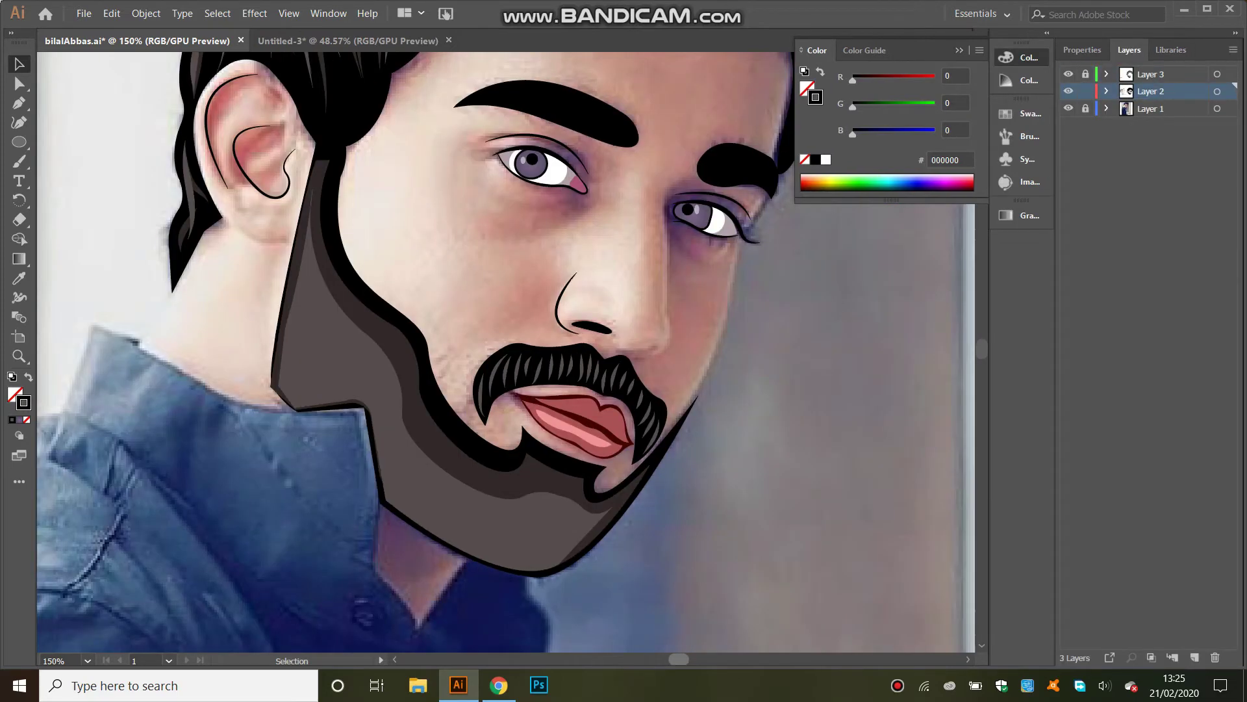
{"action": "left_click", "coordinate": [86, 661]}
{"action": "left_click", "coordinate": [112, 389]}
- Select the lips shape and pick the Pencil tool from the Paintbrush flyout
{"action": "left_click", "coordinate": [479, 487]}
{"action": "left_click", "coordinate": [19, 161]}
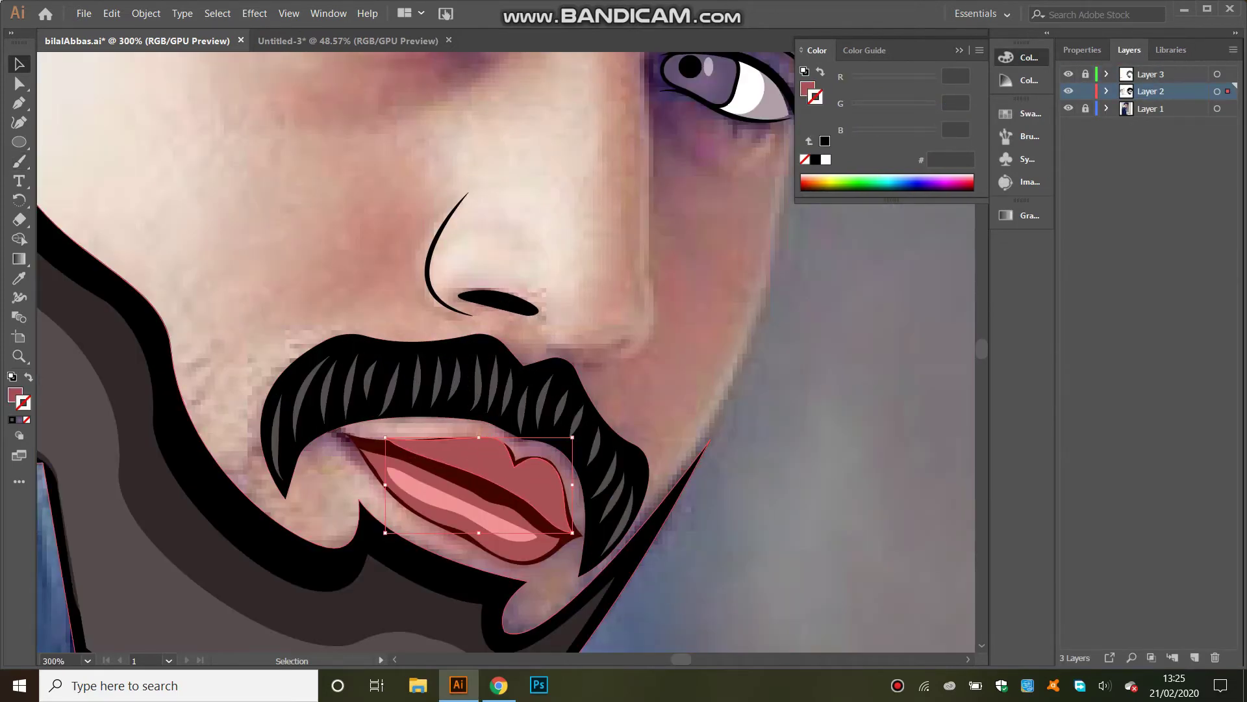
{"action": "left_click_drag", "start_coordinate": [19, 161], "coordinate": [91, 199]}
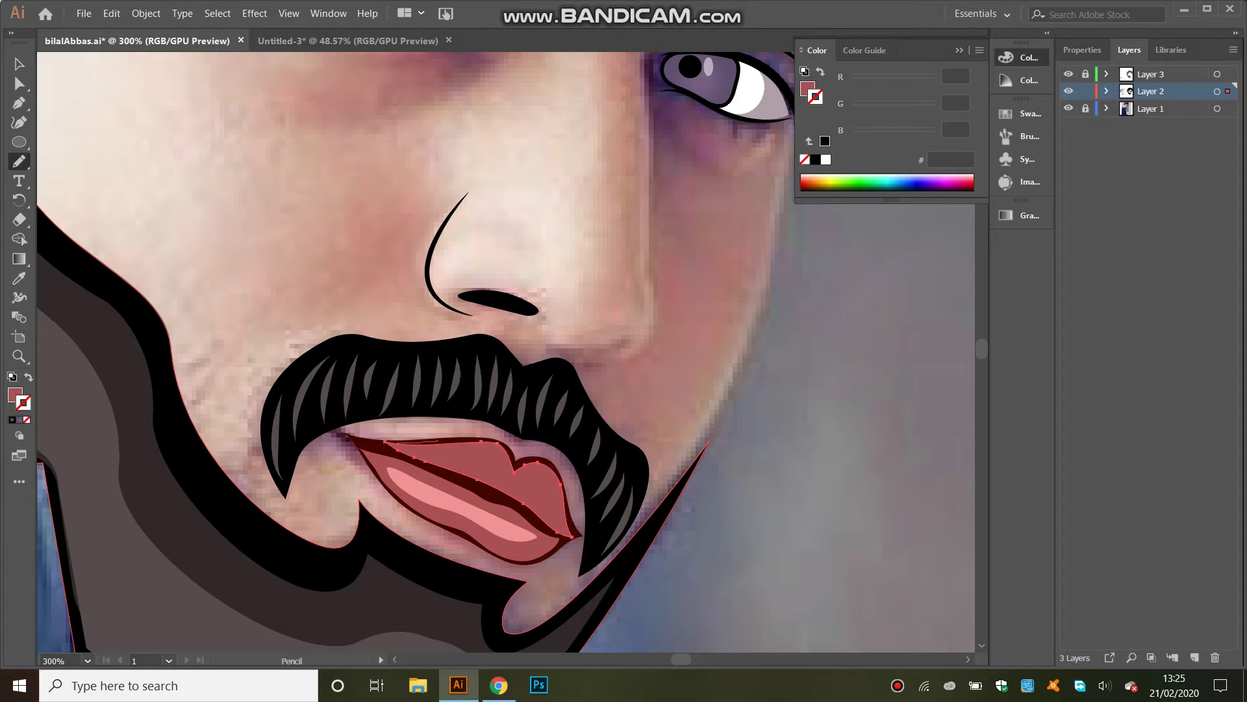
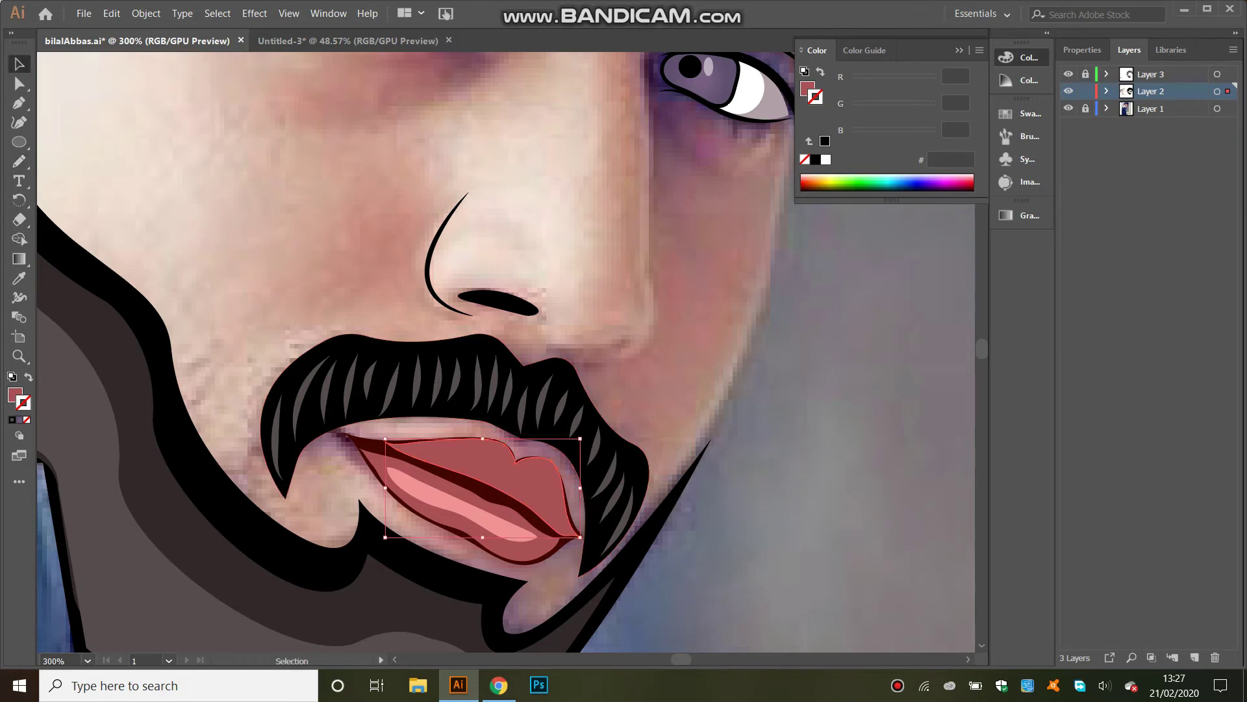
- Trace the lower lip outline with the Pencil, fit the artboard, and lock the face layer
{"action": "left_click_drag", "start_coordinate": [560, 538], "coordinate": [360, 448]}
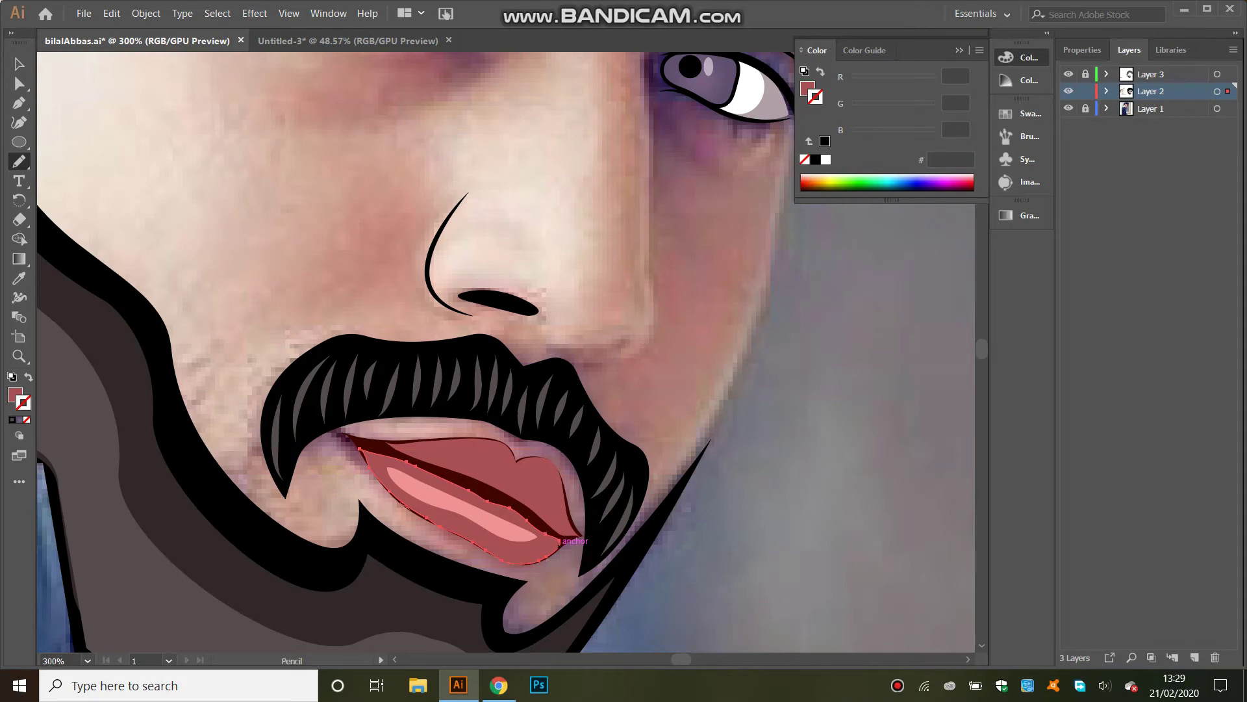
{"action": "key", "text": "v"}
{"action": "key", "text": "ctrl+shift+a"}
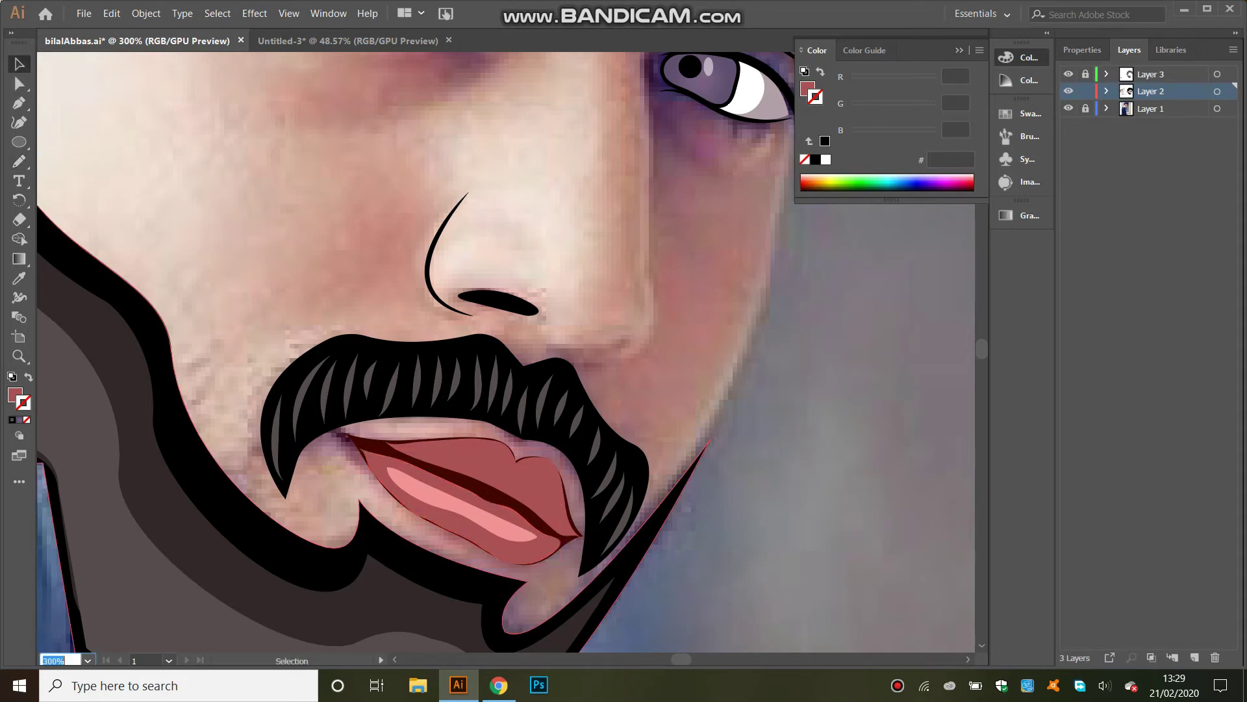
{"action": "key", "text": "ctrl+0"}
{"action": "left_click", "coordinate": [1068, 109]}
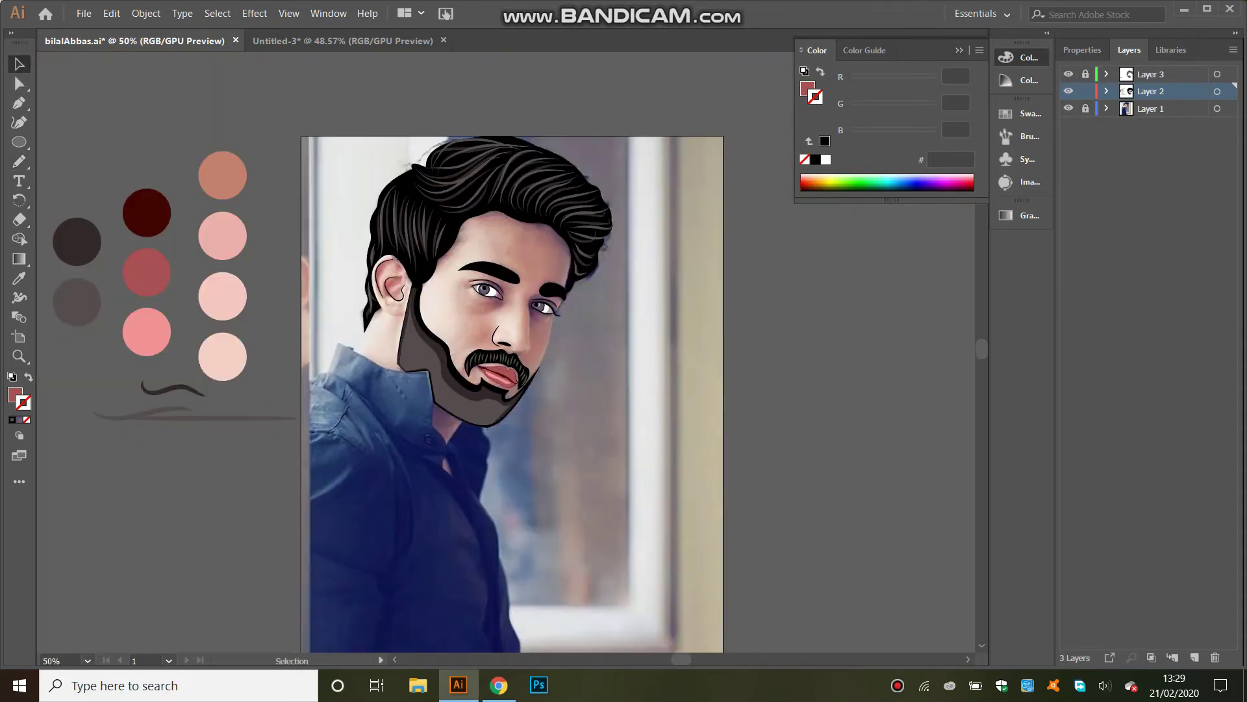
{"action": "left_click", "coordinate": [1085, 91]}
- Add a new layer named 'shirt' with no fill and a black stroke, zoomed in slightly
{"action": "left_click", "coordinate": [1194, 657]}
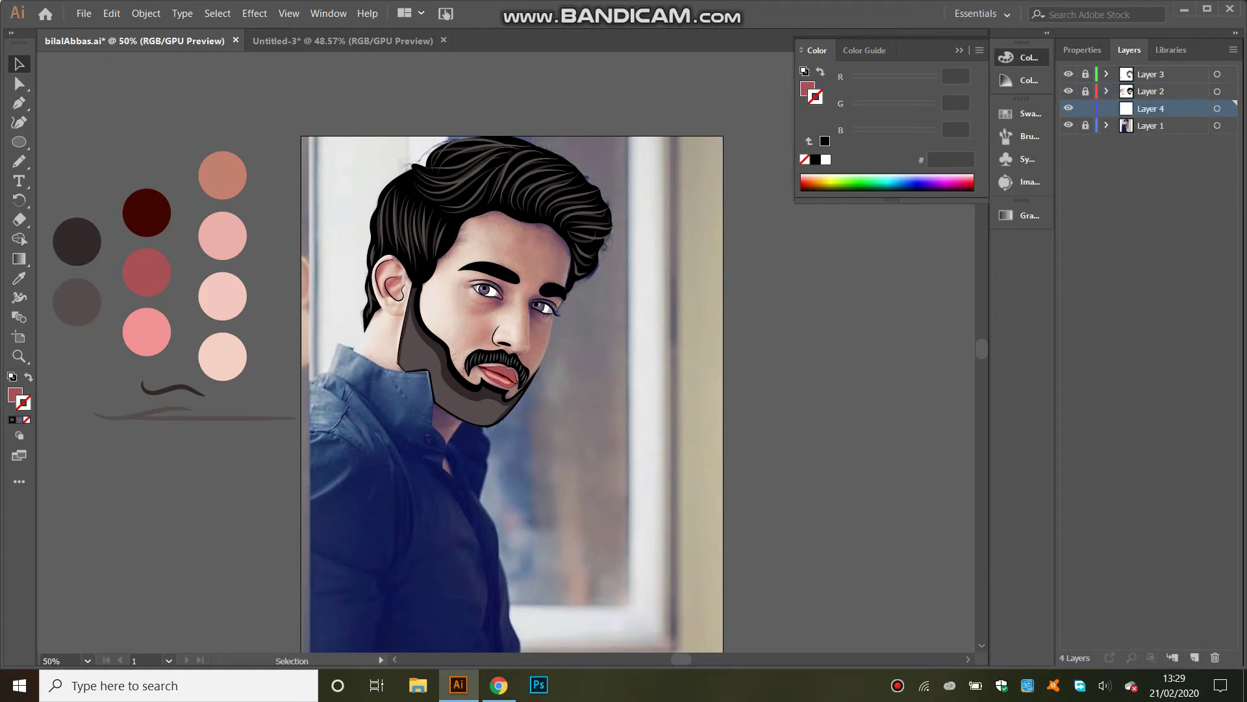
{"action": "type", "text": "shirt"}
{"action": "key", "text": "Return"}
{"action": "key", "text": "p"}
{"action": "key", "text": "shift+x"}
{"action": "left_click", "coordinate": [814, 159]}
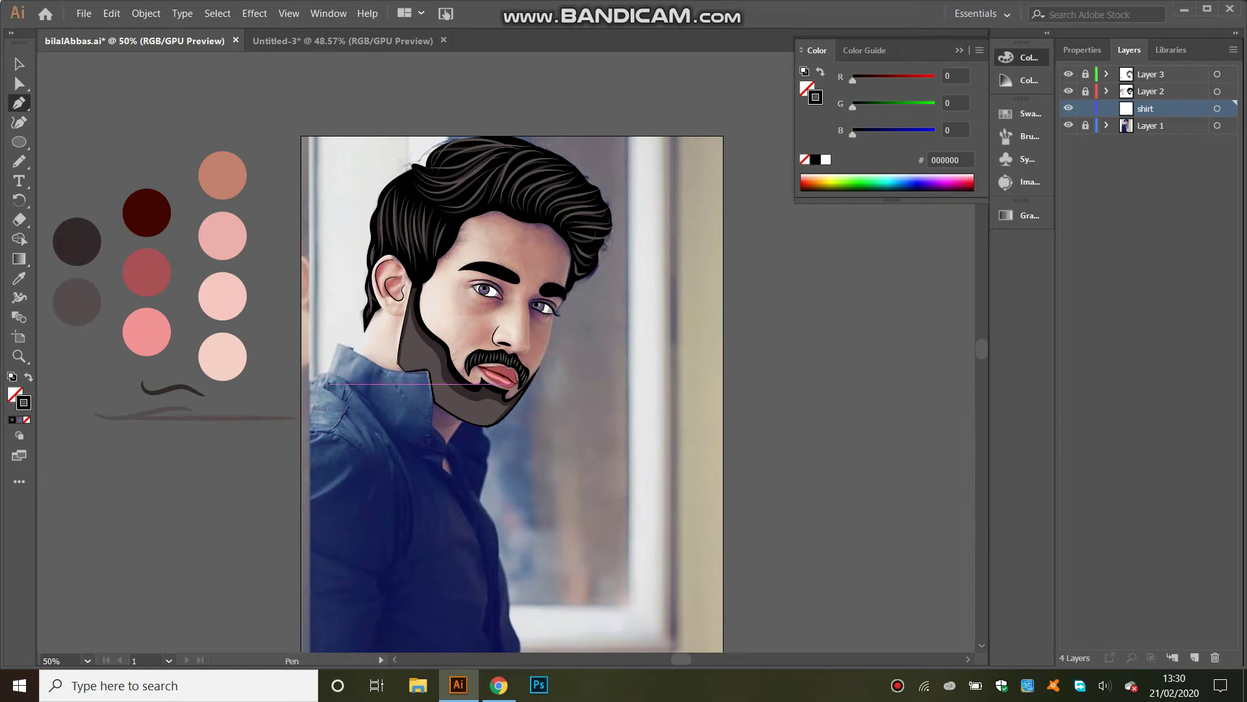
{"action": "left_click", "coordinate": [87, 660]}
{"action": "left_click", "coordinate": [124, 461]}
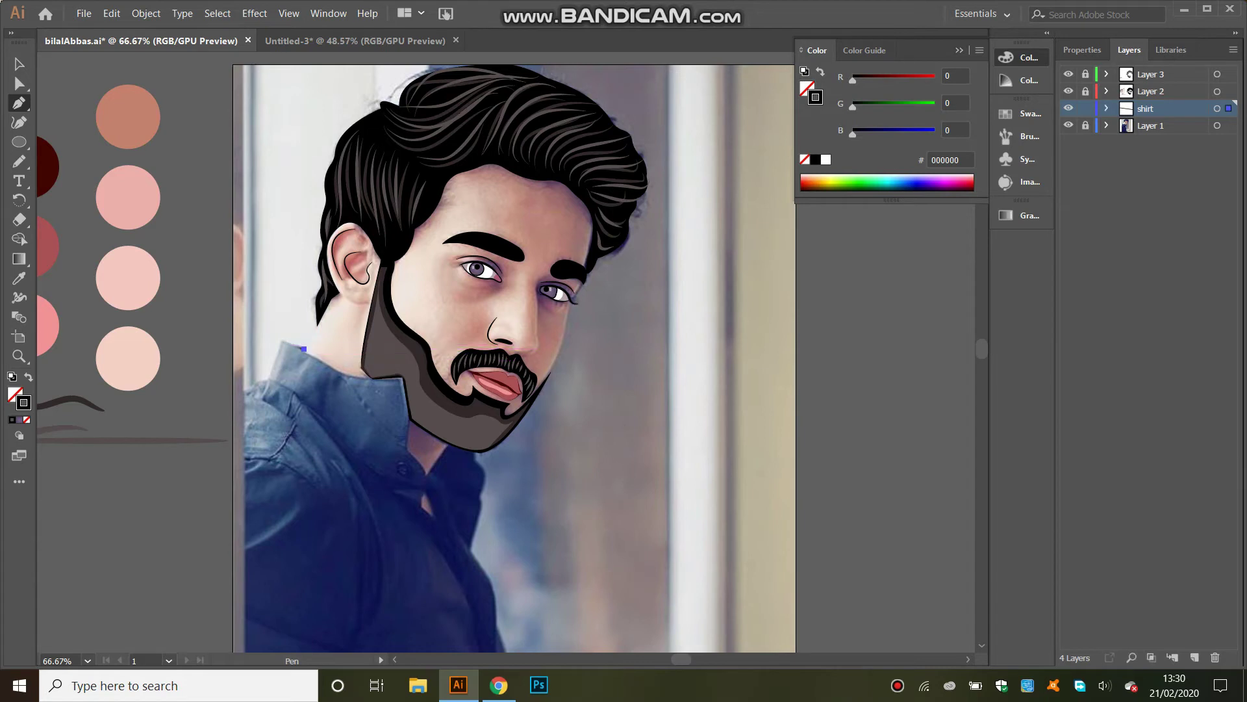
- Trace the shirt outline from the shoulder down the collar and shirt front to the hem
{"action": "left_click", "coordinate": [304, 348]}
{"action": "left_click_drag", "start_coordinate": [401, 377], "coordinate": [444, 349]}
{"action": "left_click_drag", "start_coordinate": [402, 377], "coordinate": [404, 389]}
{"action": "left_click", "coordinate": [412, 418]}
{"action": "left_click", "coordinate": [408, 448]}
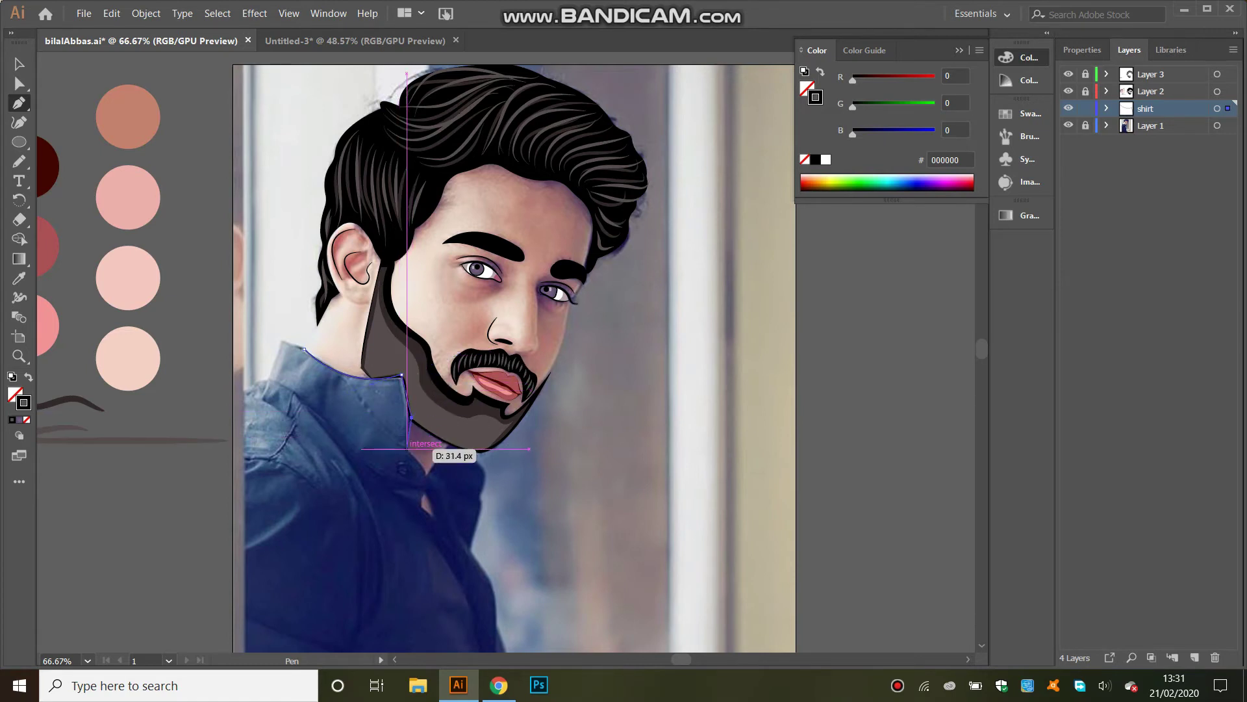
{"action": "left_click_drag", "start_coordinate": [421, 497], "coordinate": [421, 505]}
{"action": "scroll", "coordinate": [421, 455], "scroll_direction": "down", "scroll_amount": 5}
{"action": "left_click_drag", "start_coordinate": [419, 293], "coordinate": [438, 300]}
{"action": "left_click", "coordinate": [437, 302]}
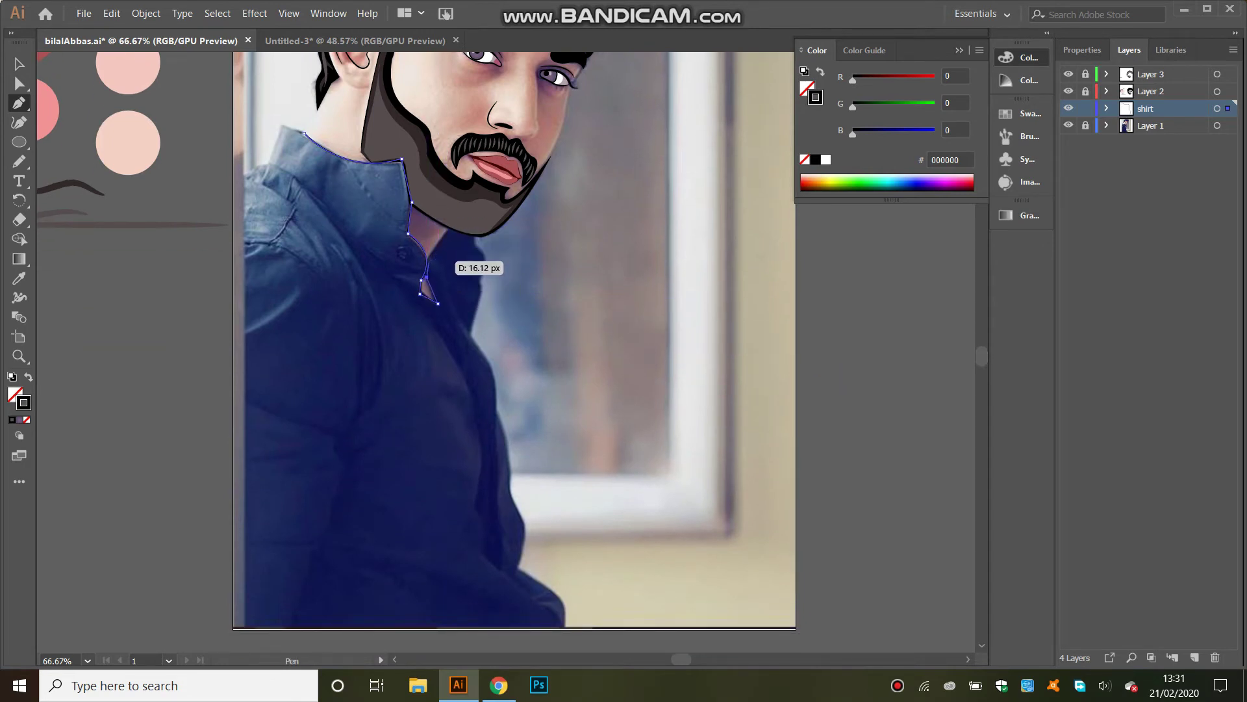
{"action": "mouse_move", "coordinate": [428, 256]}
{"action": "left_mouse_down"}
{"action": "mouse_move", "coordinate": [446, 228]}
{"action": "mouse_move", "coordinate": [519, 245]}
{"action": "left_mouse_up"}
{"action": "mouse_move", "coordinate": [481, 283]}
{"action": "left_mouse_down"}
{"action": "mouse_move", "coordinate": [520, 286]}
{"action": "mouse_move", "coordinate": [450, 394]}
{"action": "mouse_move", "coordinate": [507, 491]}
{"action": "left_mouse_up"}
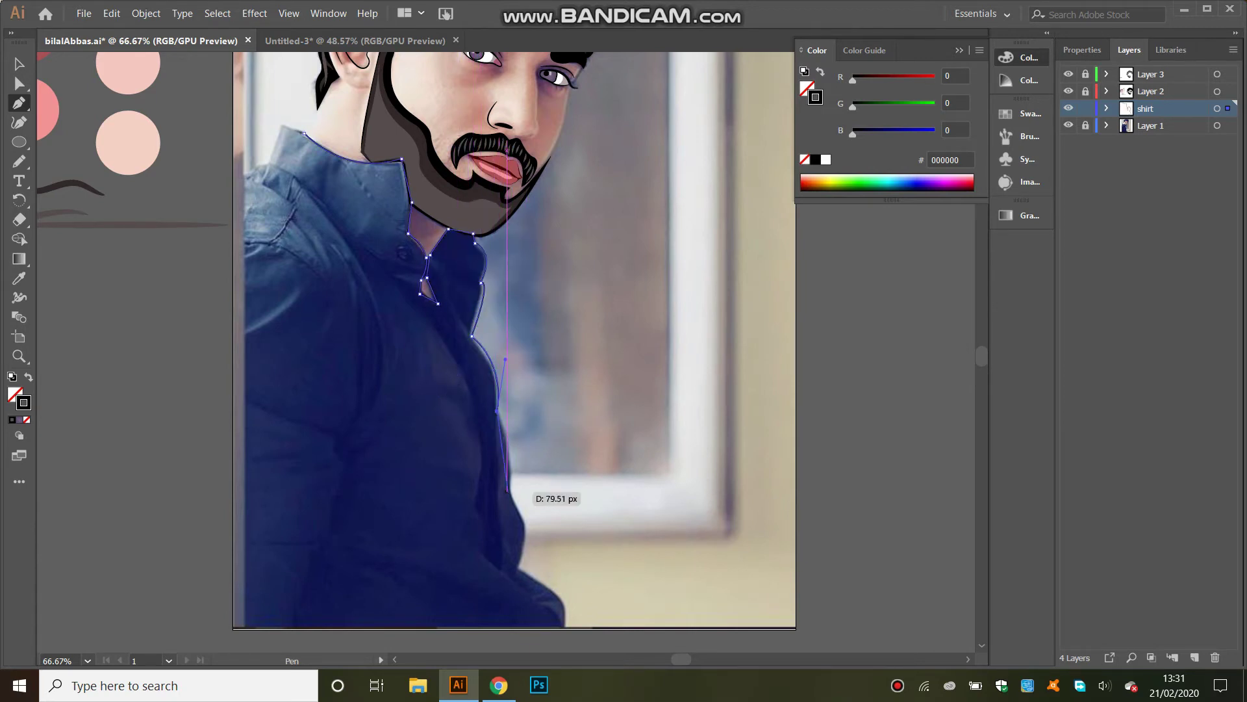
{"action": "mouse_move", "coordinate": [509, 490]}
{"action": "left_mouse_down"}
{"action": "mouse_move", "coordinate": [503, 543]}
{"action": "mouse_move", "coordinate": [523, 524]}
{"action": "mouse_move", "coordinate": [552, 627]}
{"action": "mouse_move", "coordinate": [561, 383]}
{"action": "left_mouse_up"}
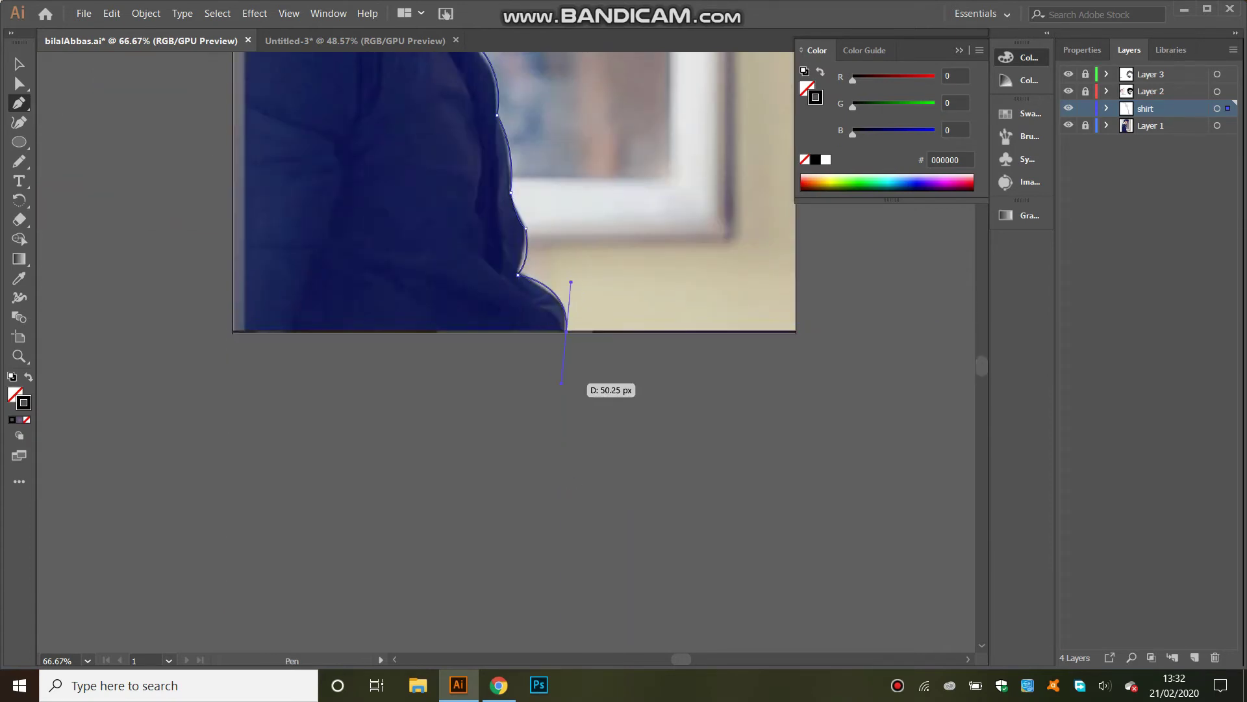
- Complete the shirt outline up the left side and over the shoulder, closing the path
{"action": "scroll", "coordinate": [981, 367], "scroll_direction": "up", "scroll_amount": 3}
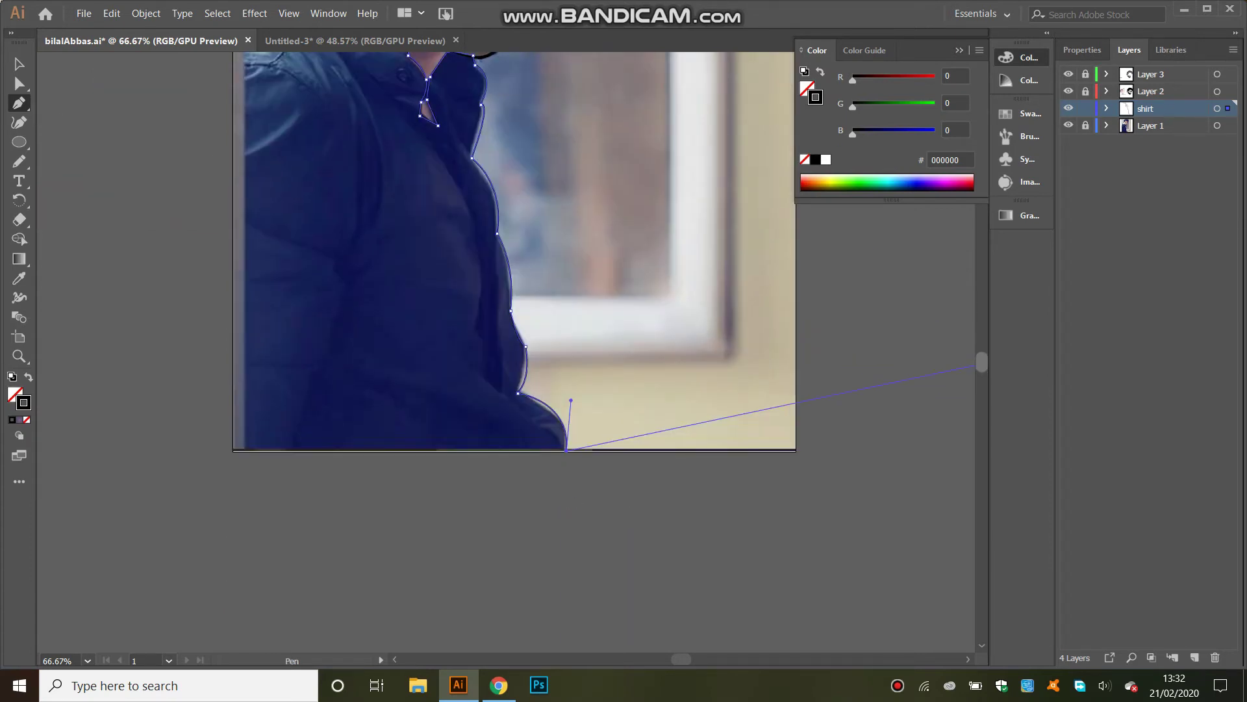
{"action": "scroll", "coordinate": [981, 367], "scroll_direction": "up", "scroll_amount": 4}
{"action": "left_click_drag", "start_coordinate": [232, 162], "coordinate": [270, 139]}
{"action": "left_click_drag", "start_coordinate": [238, 187], "coordinate": [255, 162]}
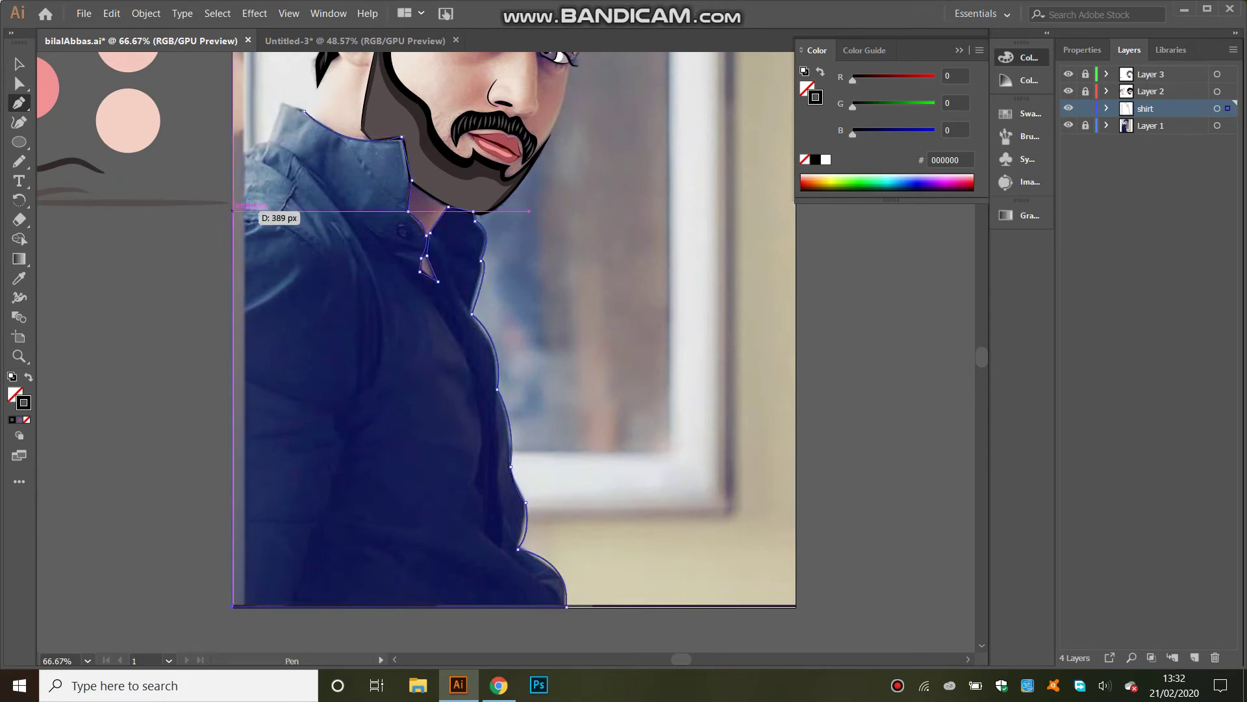
{"action": "left_click_drag", "start_coordinate": [268, 139], "coordinate": [294, 135]}
{"action": "left_click", "coordinate": [283, 101]}
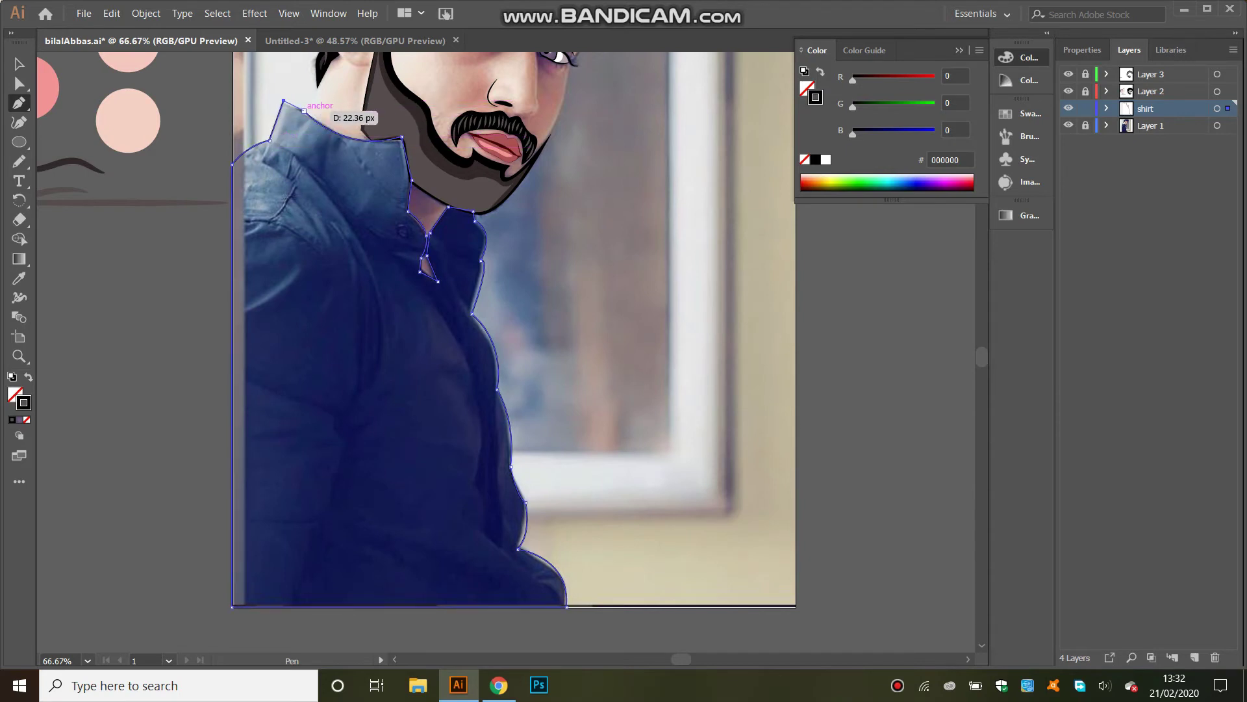
{"action": "left_click", "coordinate": [305, 108]}
{"action": "key", "text": "v"}
{"action": "key", "text": "ctrl+shift+a"}
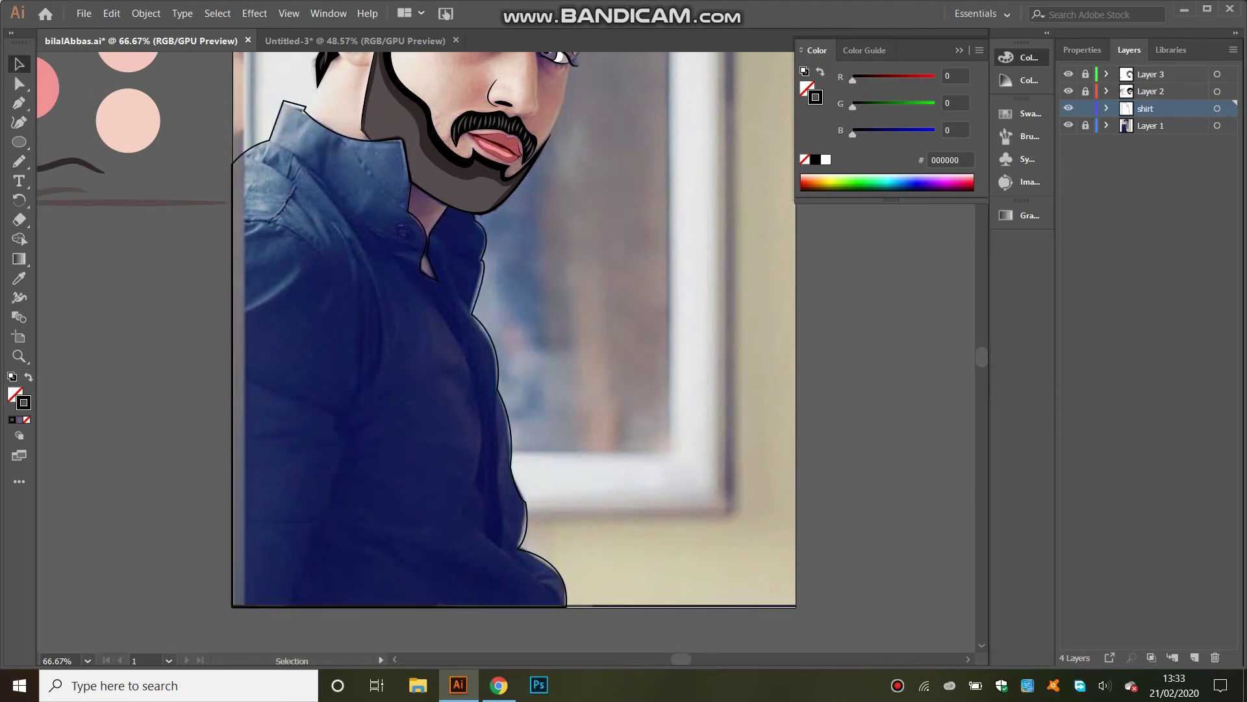
- Draw the curved sleeve seam panel down to the shirt's bottom-left corner
{"action": "left_click_drag", "start_coordinate": [356, 381], "coordinate": [367, 569]}
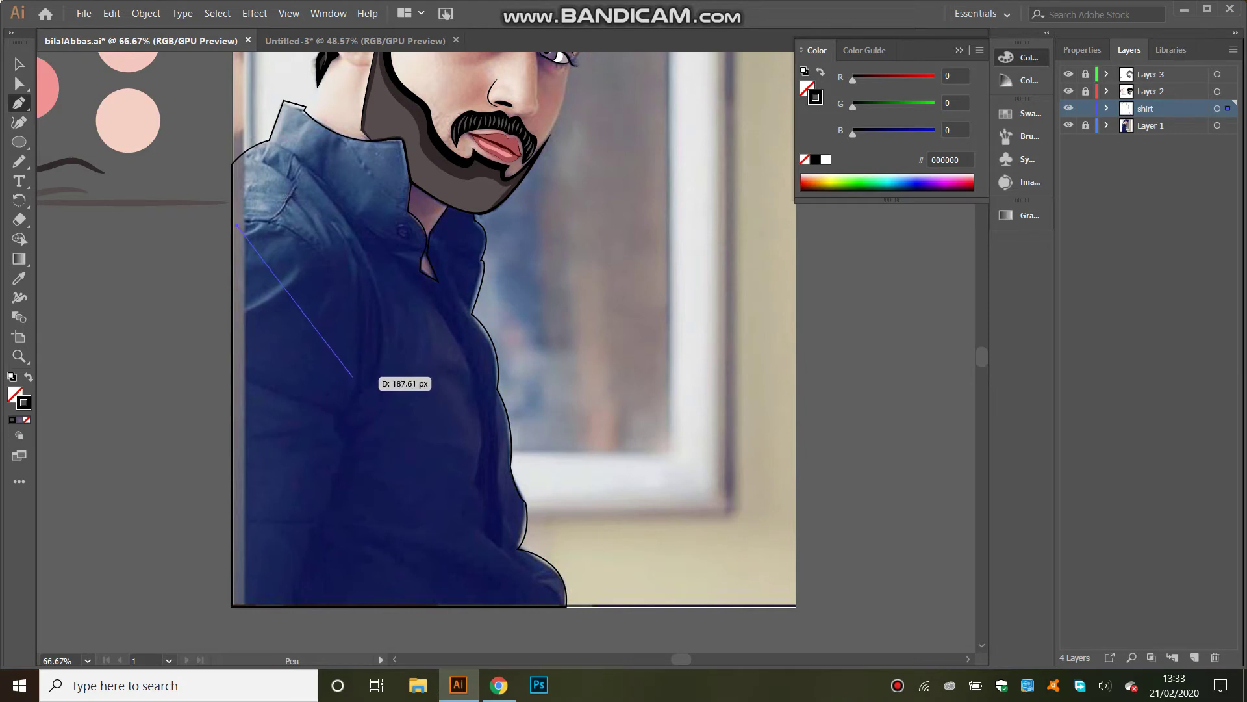
{"action": "left_click_drag", "start_coordinate": [349, 443], "coordinate": [357, 473]}
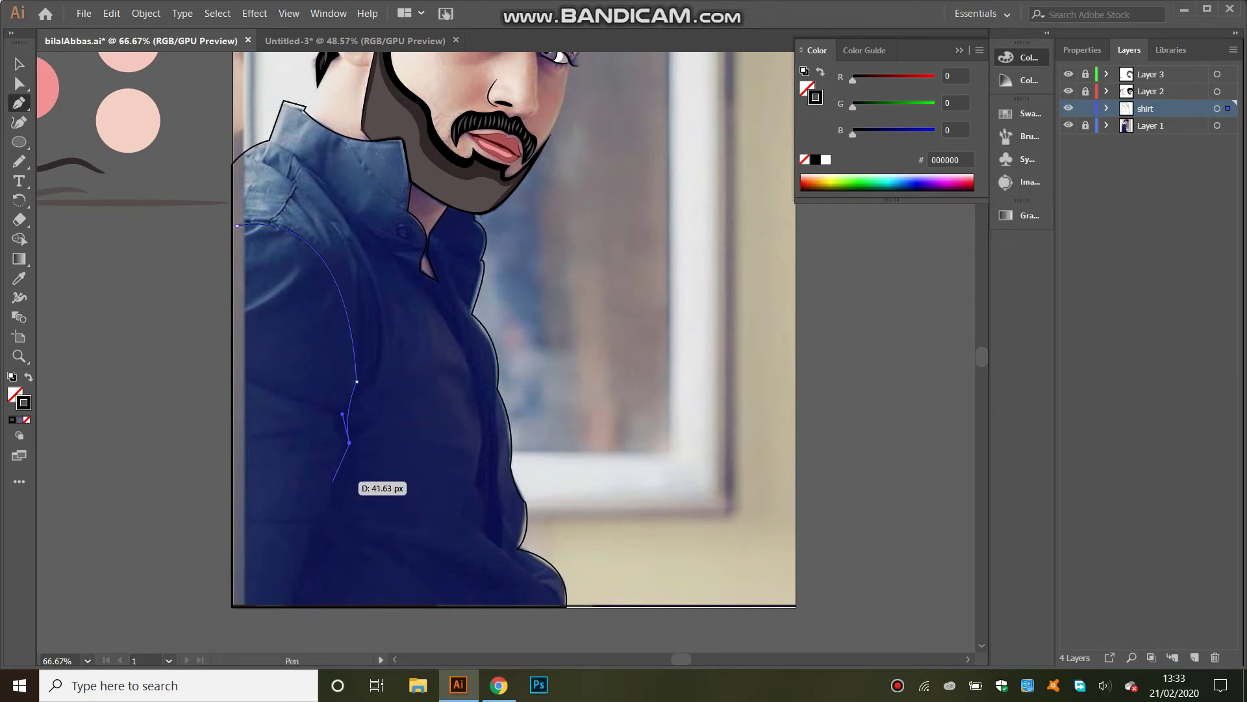
{"action": "left_click_drag", "start_coordinate": [332, 482], "coordinate": [326, 515]}
{"action": "left_click", "coordinate": [296, 606]}
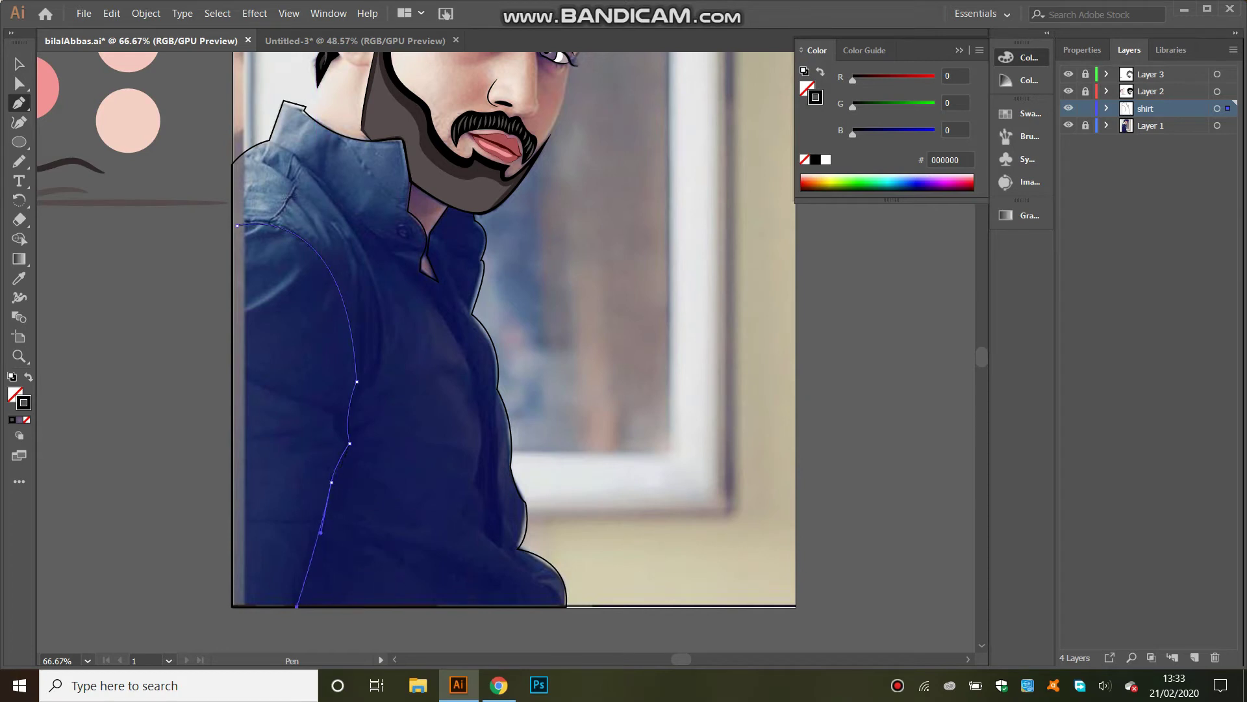
{"action": "left_click", "coordinate": [237, 606]}
{"action": "left_click", "coordinate": [237, 225]}
- Draw a closed collar piece shape below the neckline
{"action": "left_click", "coordinate": [284, 106]}
{"action": "left_click_drag", "start_coordinate": [454, 135], "coordinate": [421, 154]}
{"action": "left_click", "coordinate": [408, 176]}
{"action": "left_click", "coordinate": [399, 206]}
{"action": "mouse_move", "coordinate": [413, 265]}
{"action": "left_mouse_down"}
{"action": "mouse_move", "coordinate": [402, 293]}
{"action": "mouse_move", "coordinate": [413, 237]}
{"action": "left_mouse_up"}
{"action": "left_click", "coordinate": [274, 139]}
- Set up the Ellipse tool with a solid black fill for the shirt button
{"action": "left_click", "coordinate": [284, 106]}
{"action": "key", "text": "l"}
{"action": "key", "text": "shift+x"}
{"action": "key", "text": "p"}
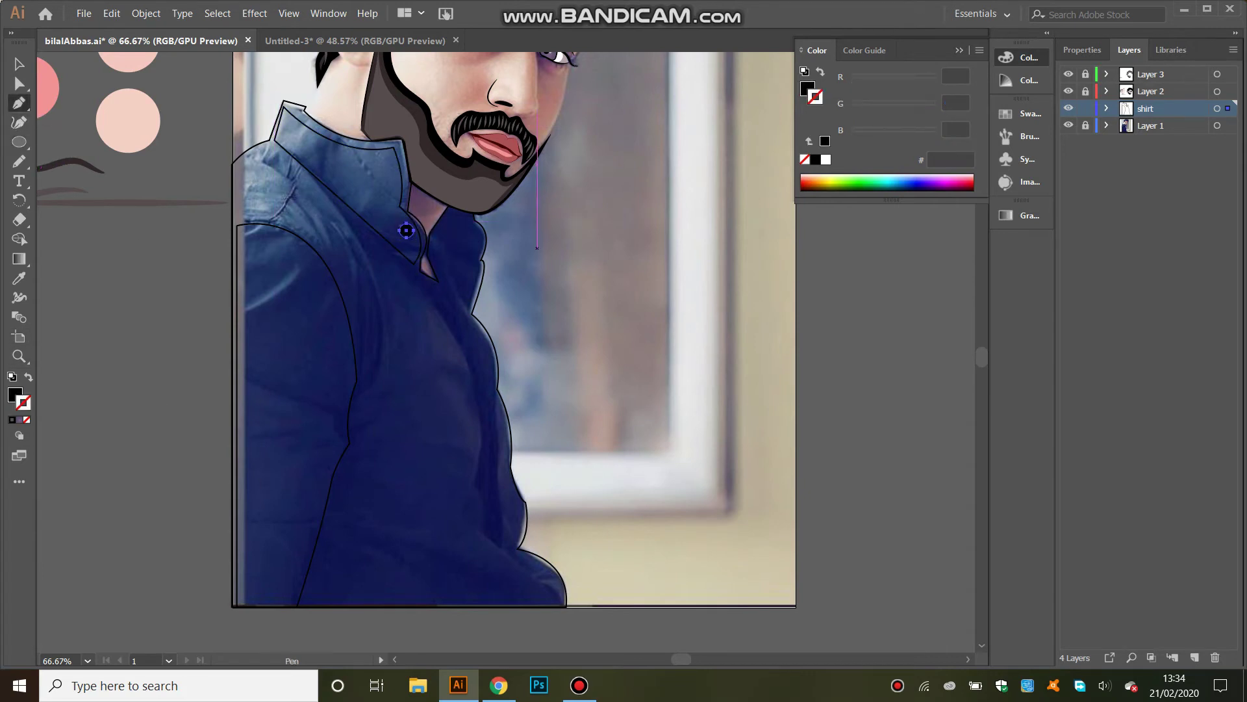
- Draw the closed unfilled front panel outline from the collar down to the hem and back
{"action": "left_click", "coordinate": [269, 143]}
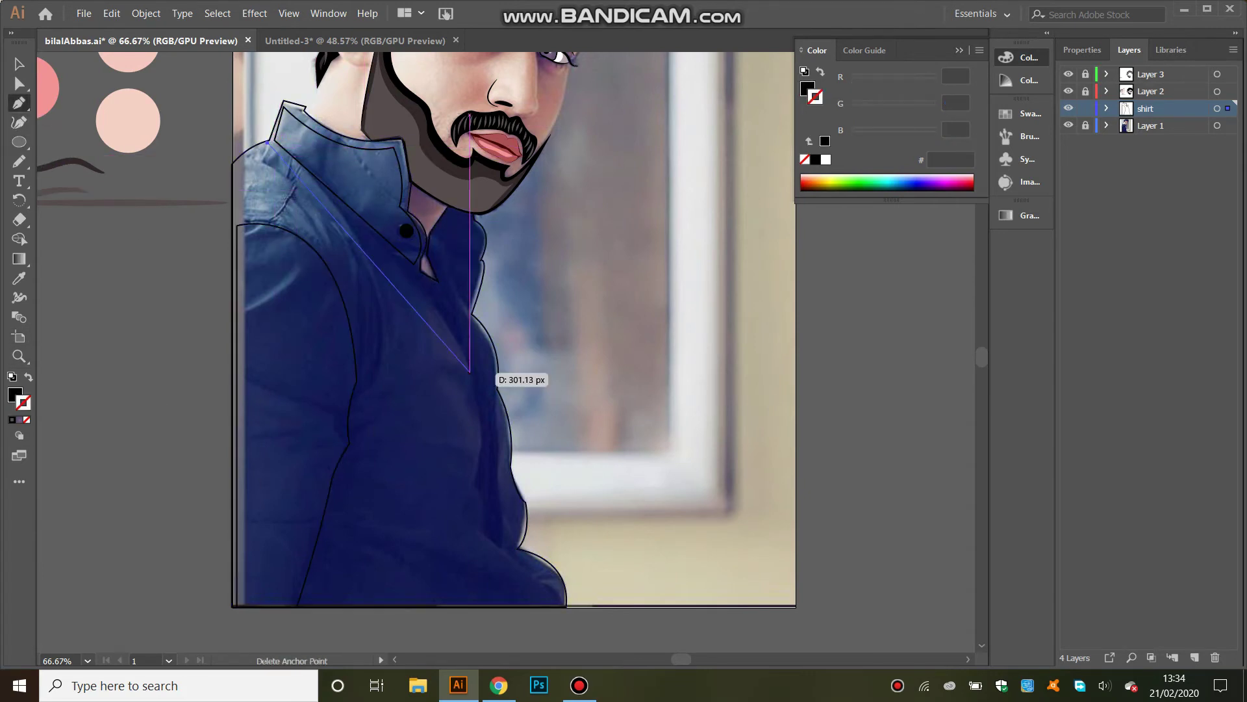
{"action": "left_click_drag", "start_coordinate": [451, 328], "coordinate": [478, 393]}
{"action": "key", "text": "shift+x"}
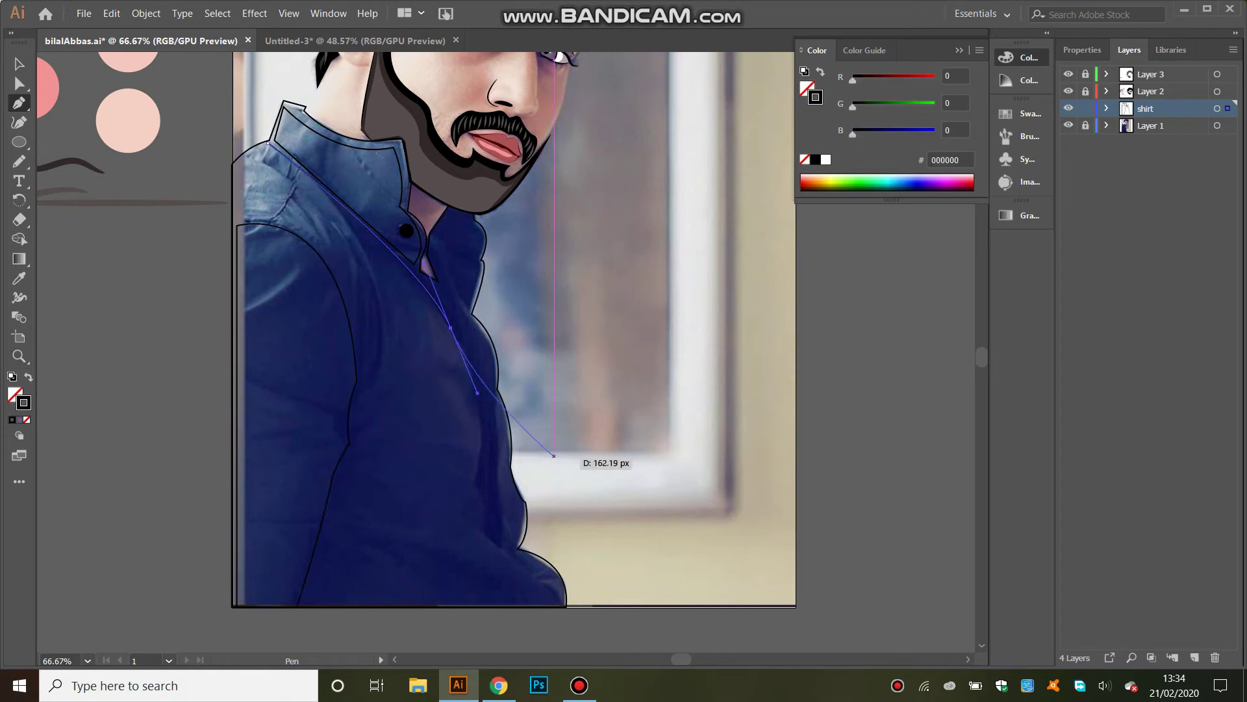
{"action": "left_click", "coordinate": [476, 486]}
{"action": "left_click_drag", "start_coordinate": [501, 548], "coordinate": [525, 559]}
{"action": "left_click", "coordinate": [554, 601]}
{"action": "left_click", "coordinate": [302, 601]}
{"action": "left_click_drag", "start_coordinate": [357, 445], "coordinate": [373, 441]}
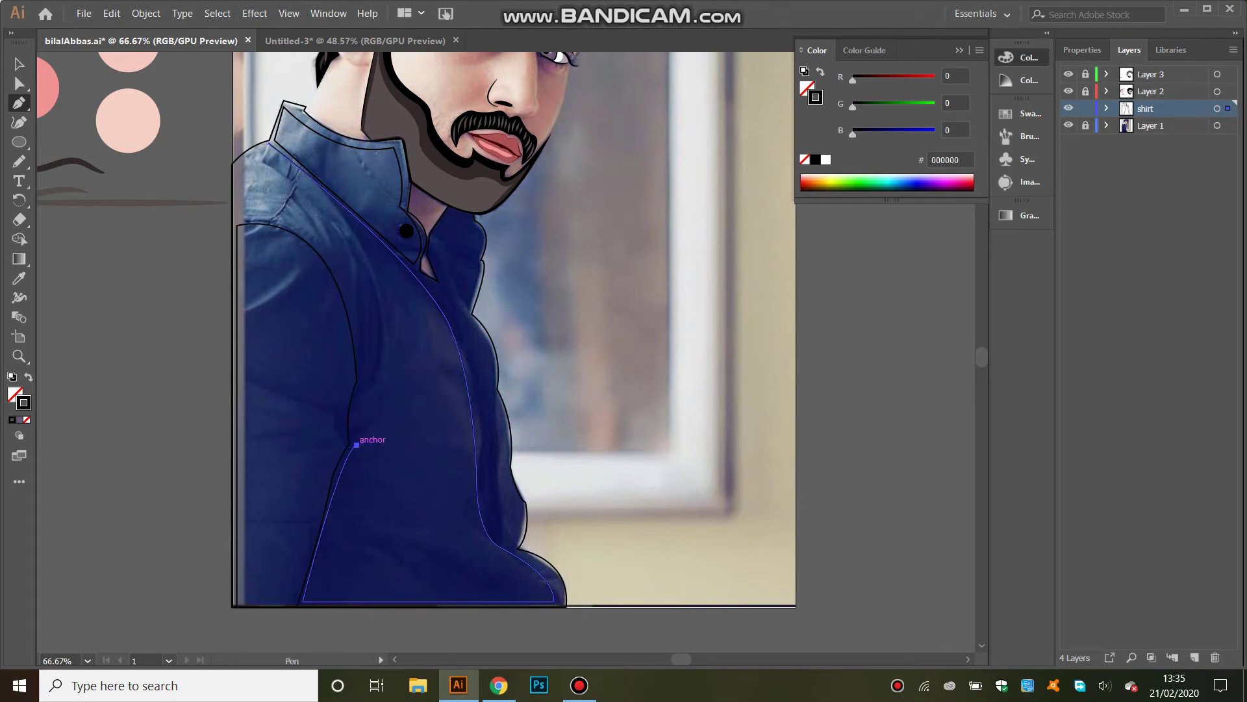
{"action": "left_click_drag", "start_coordinate": [363, 381], "coordinate": [384, 356]}
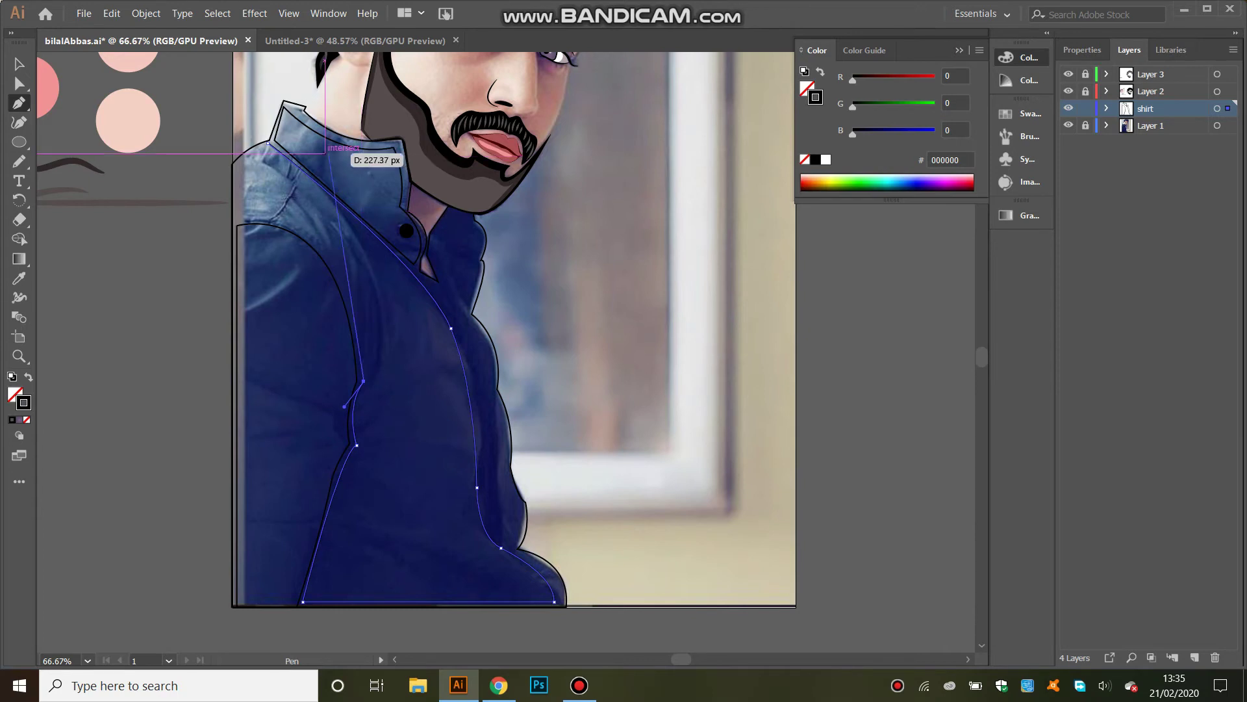
{"action": "left_click_drag", "start_coordinate": [238, 217], "coordinate": [179, 253]}
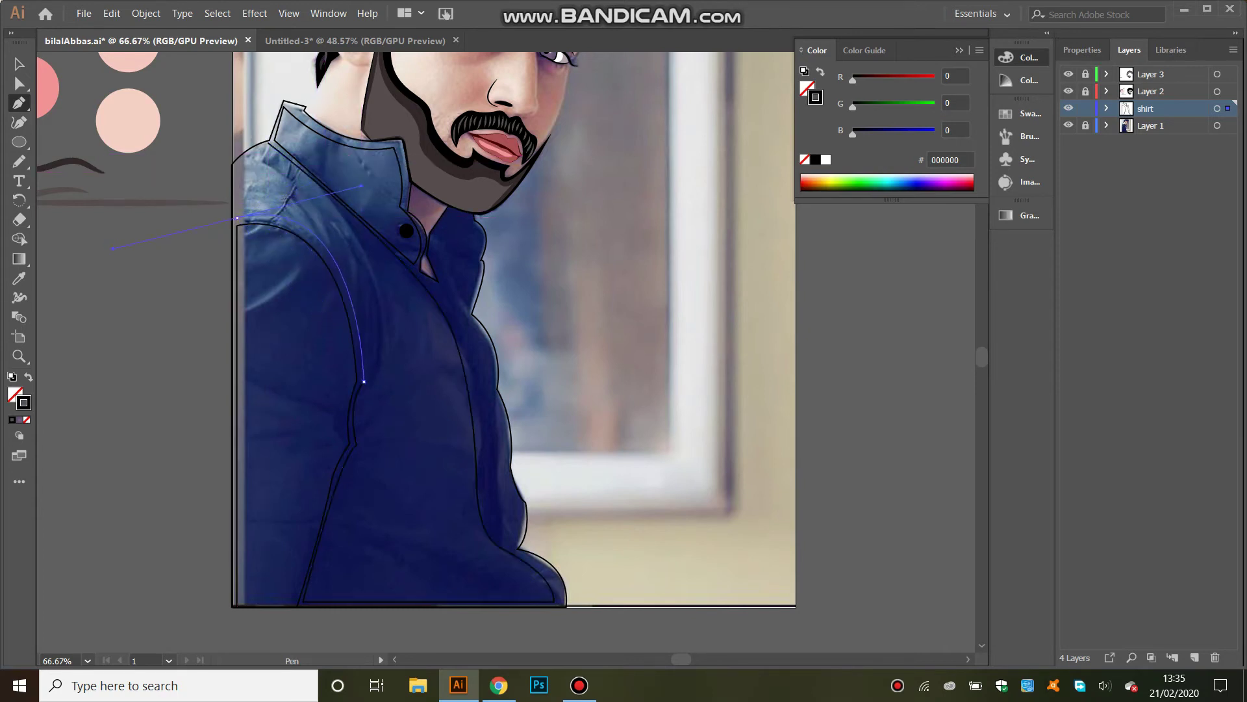
{"action": "left_click_drag", "start_coordinate": [235, 163], "coordinate": [265, 152]}
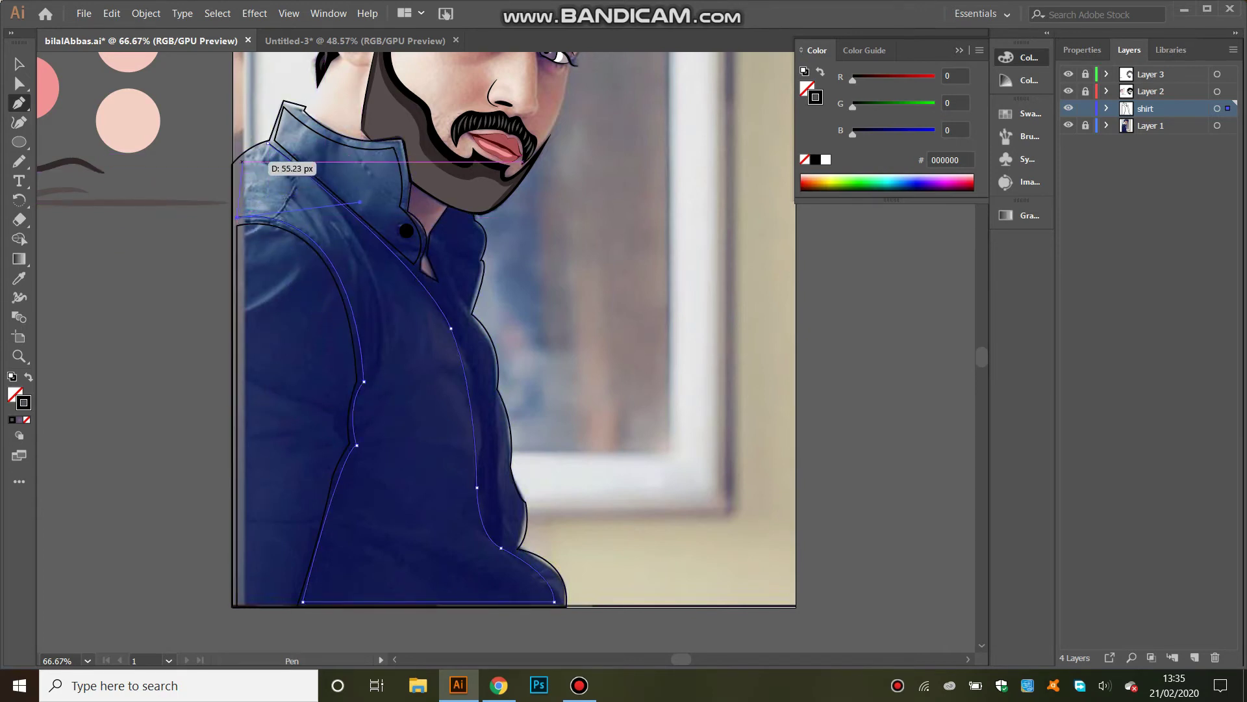
{"action": "left_click", "coordinate": [268, 141]}
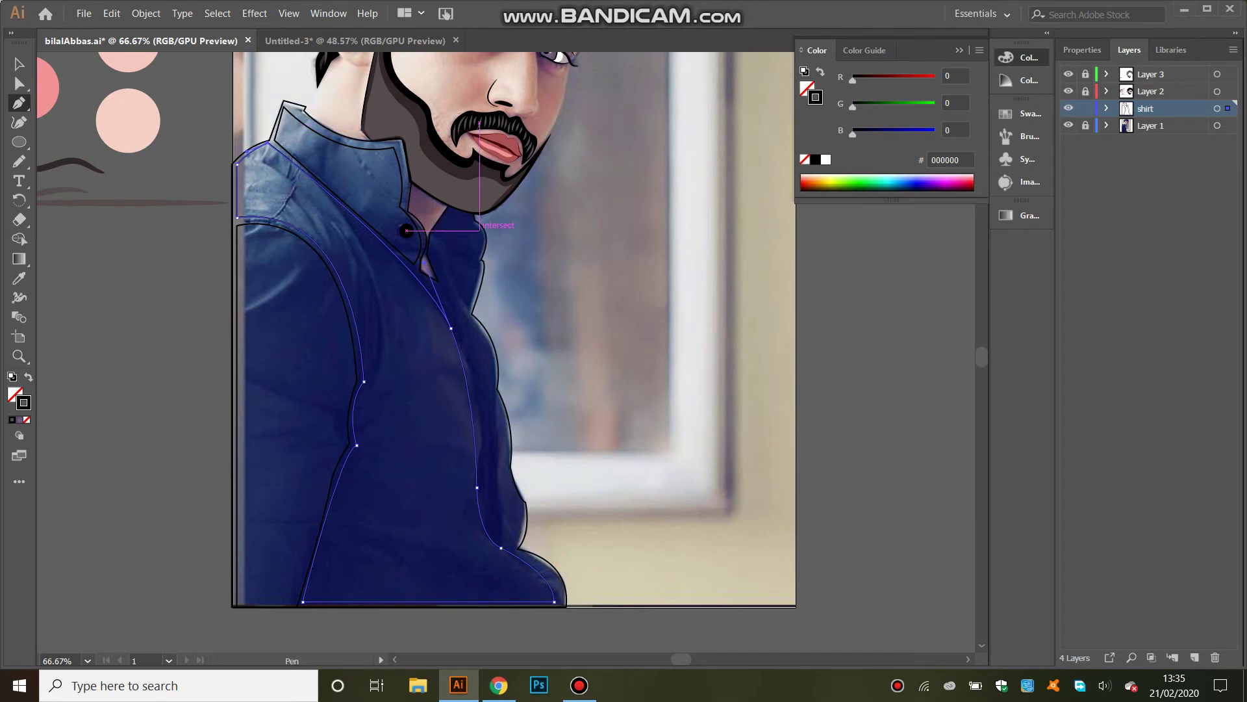
{"action": "key", "text": "ctrl+shift+a"}
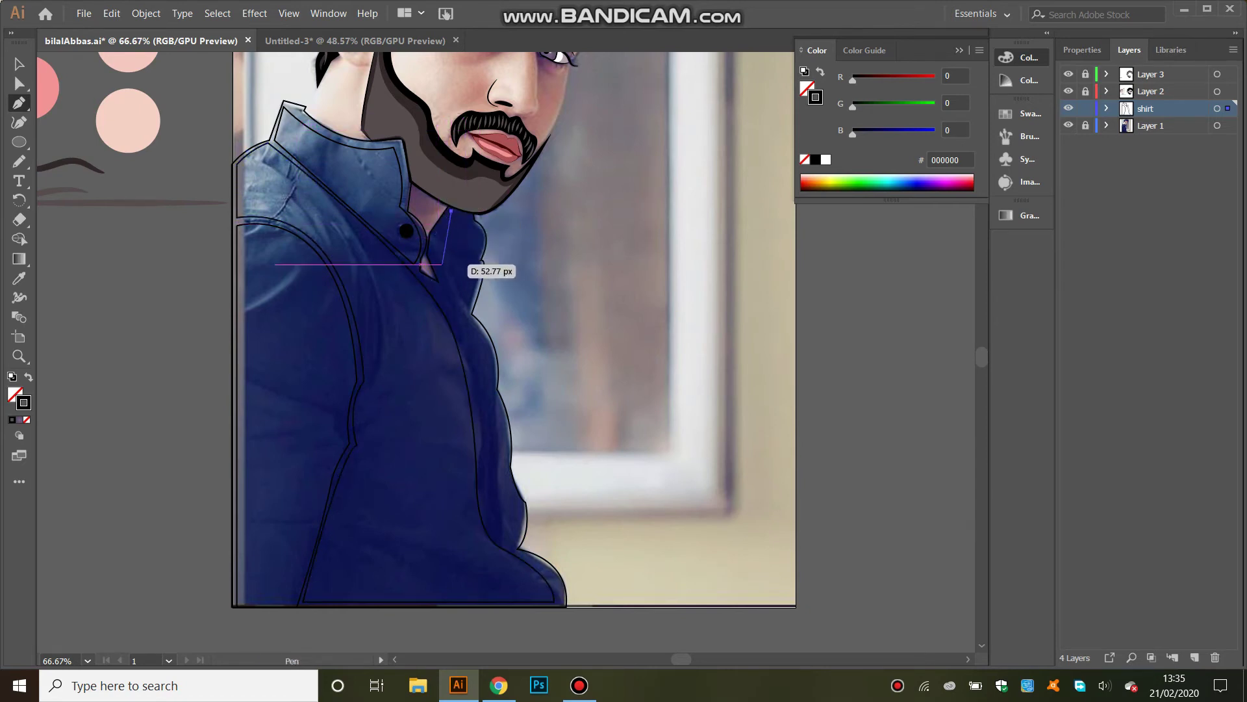
- Draw a small closed collar detail shape beside the neckline, redoing a misplaced attempt
{"action": "left_click", "coordinate": [451, 211]}
{"action": "left_click", "coordinate": [445, 282]}
{"action": "left_click_drag", "start_coordinate": [467, 318], "coordinate": [480, 258]}
{"action": "key", "text": "ctrl+z"}
{"action": "left_click", "coordinate": [453, 221]}
{"action": "left_click", "coordinate": [473, 265]}
{"action": "left_click", "coordinate": [468, 317]}
{"action": "left_click", "coordinate": [445, 282]}
{"action": "left_click_drag", "start_coordinate": [451, 211], "coordinate": [473, 214]}
- Round the bottom curve of the shirt outline with Direct Selection
{"action": "key", "text": "a"}
{"action": "left_click_drag", "start_coordinate": [526, 543], "coordinate": [571, 557]}
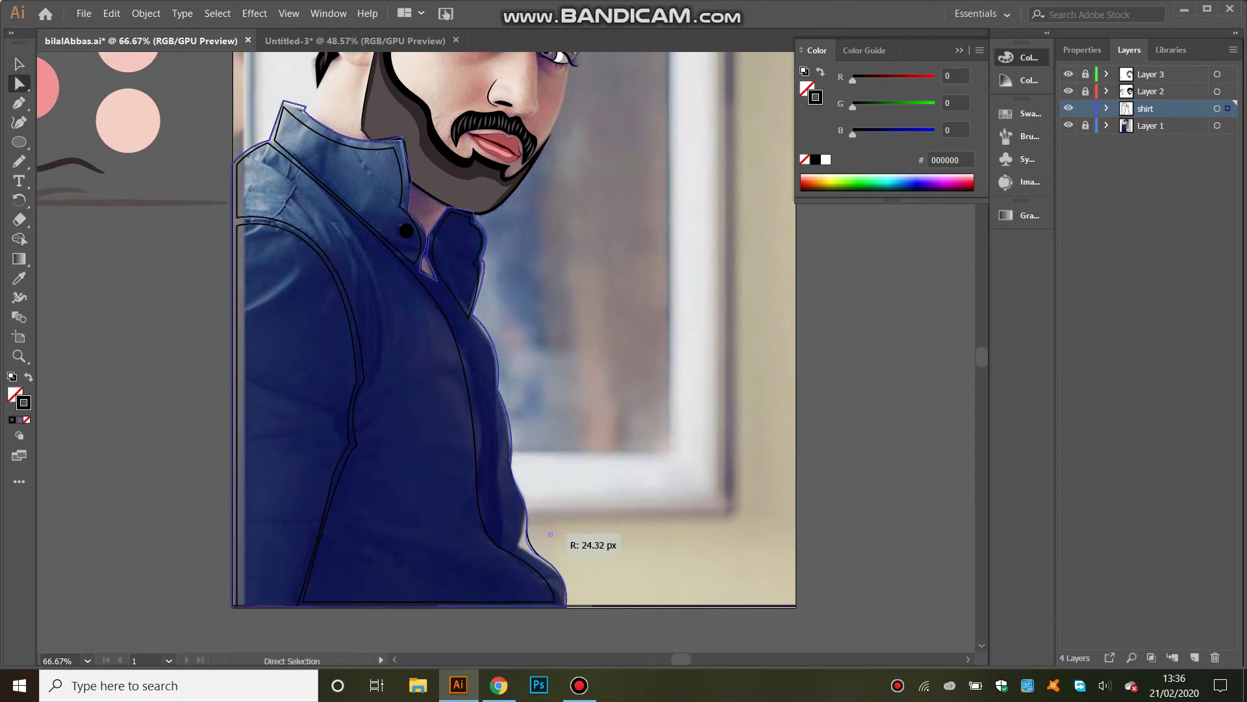
{"action": "left_click", "coordinate": [539, 403]}
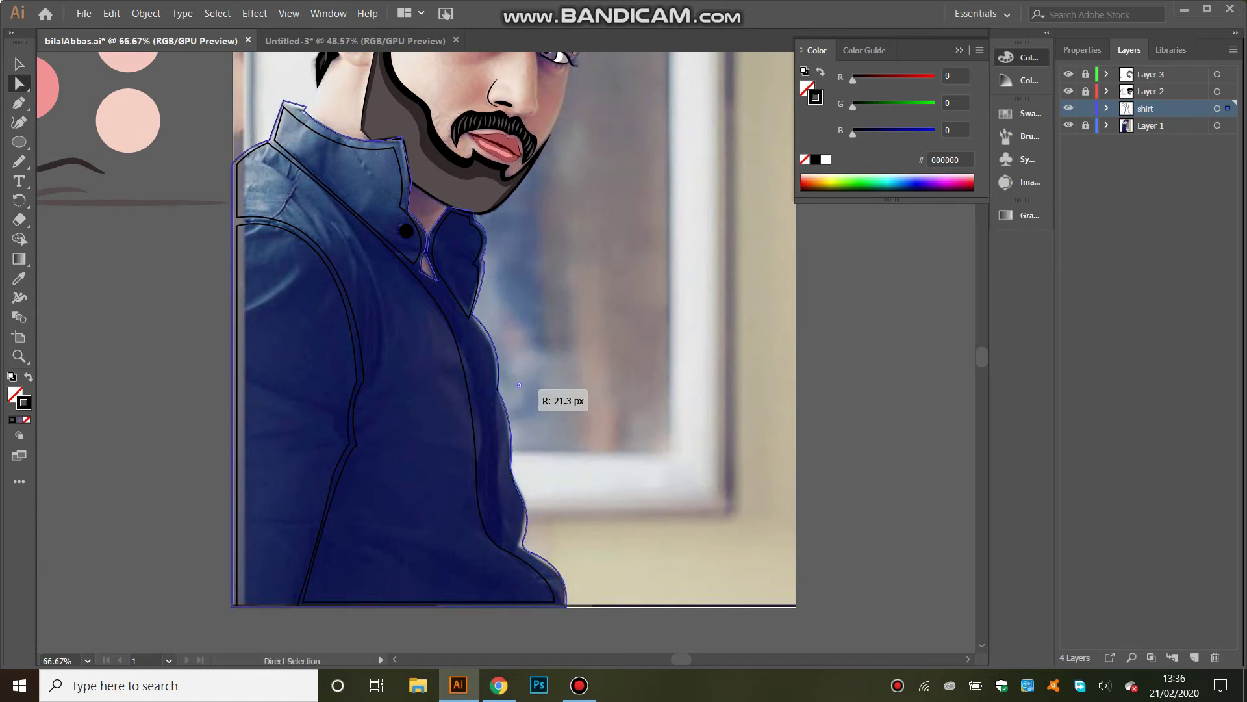
{"action": "key", "text": "p"}
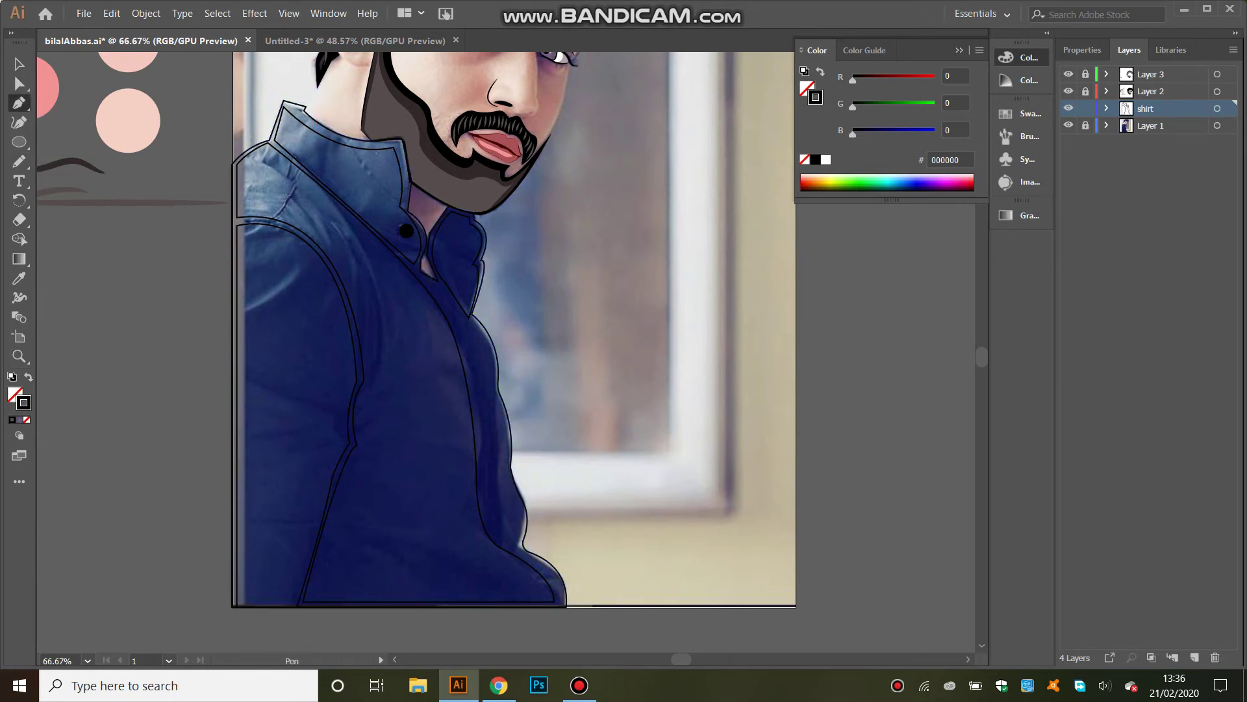
- Paint the last grey fold stroke on the shirt, then select all the shirt fold strokes
{"action": "left_click_drag", "start_coordinate": [19, 161], "coordinate": [72, 161]}
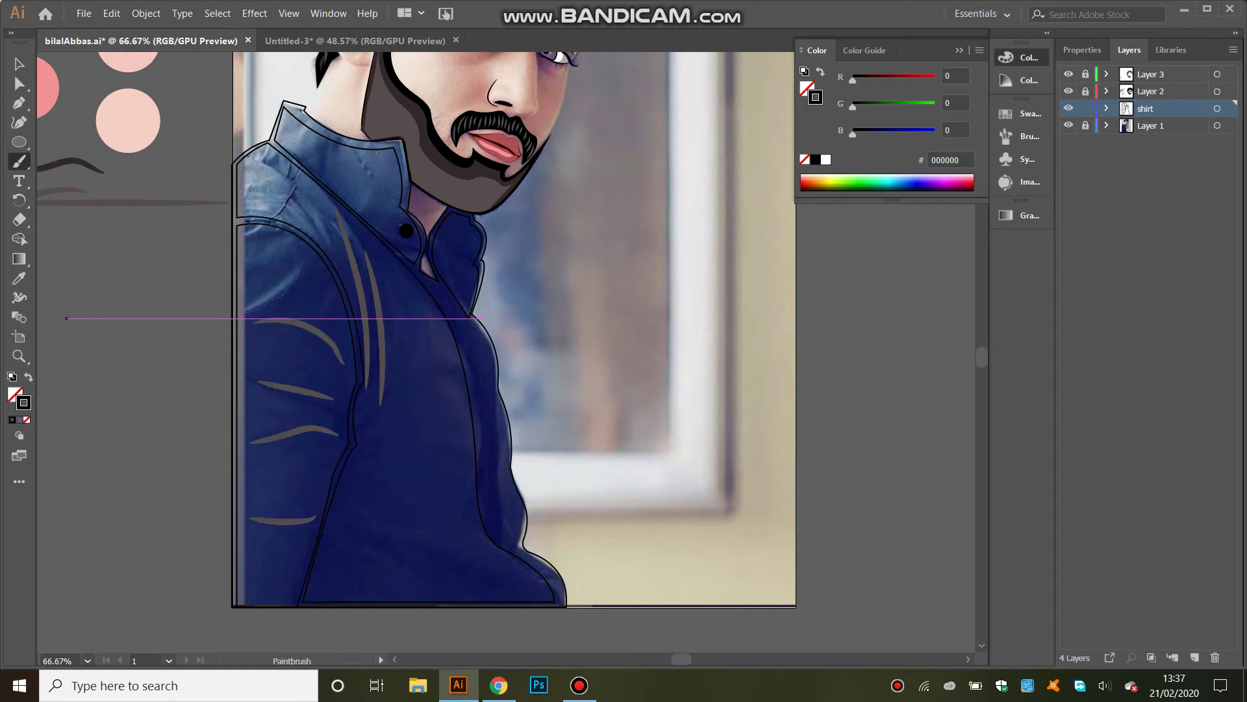
{"action": "left_click_drag", "start_coordinate": [427, 361], "coordinate": [376, 505]}
{"action": "left_click_drag", "start_coordinate": [350, 533], "coordinate": [374, 533]}
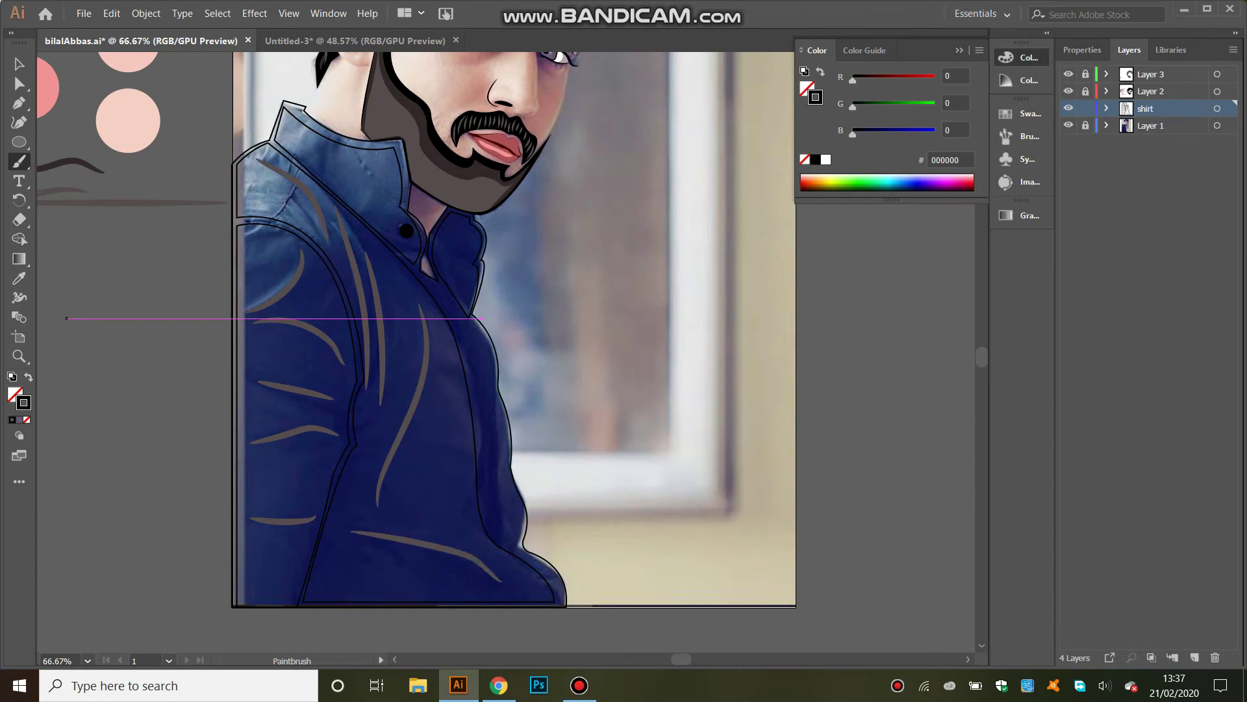
{"action": "left_click", "coordinate": [19, 64]}
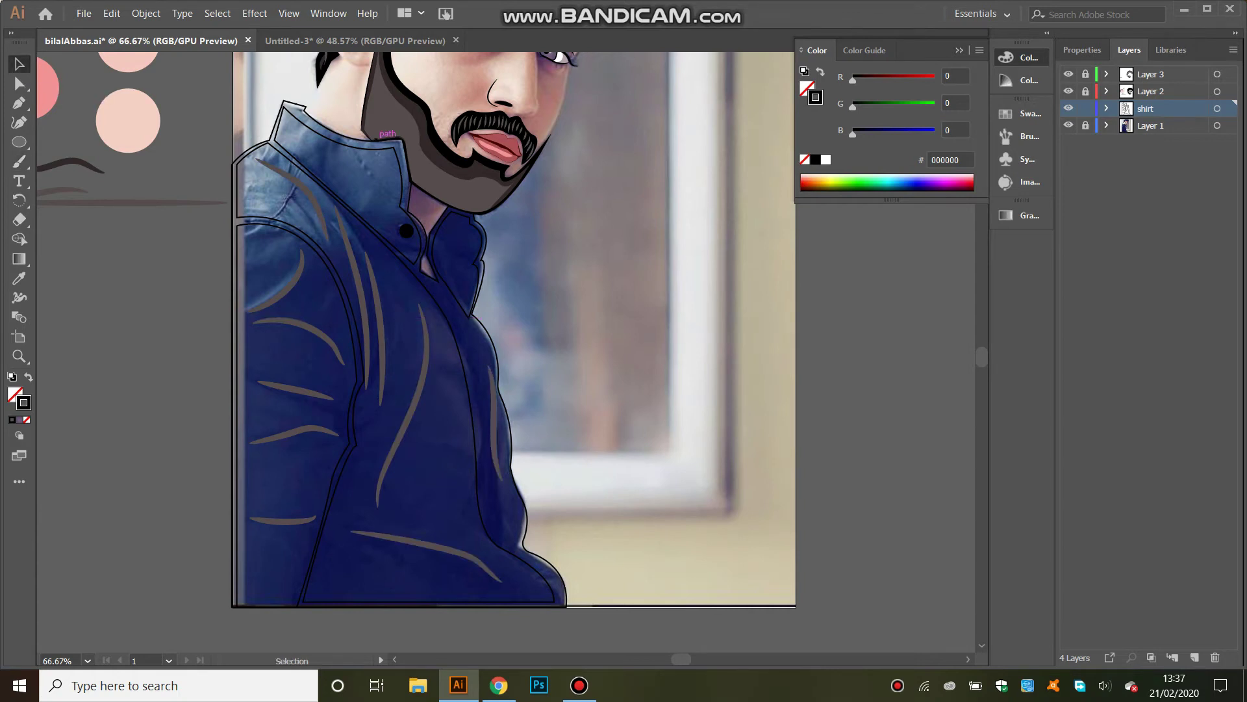
{"action": "left_click", "coordinate": [319, 332], "text": "shift"}
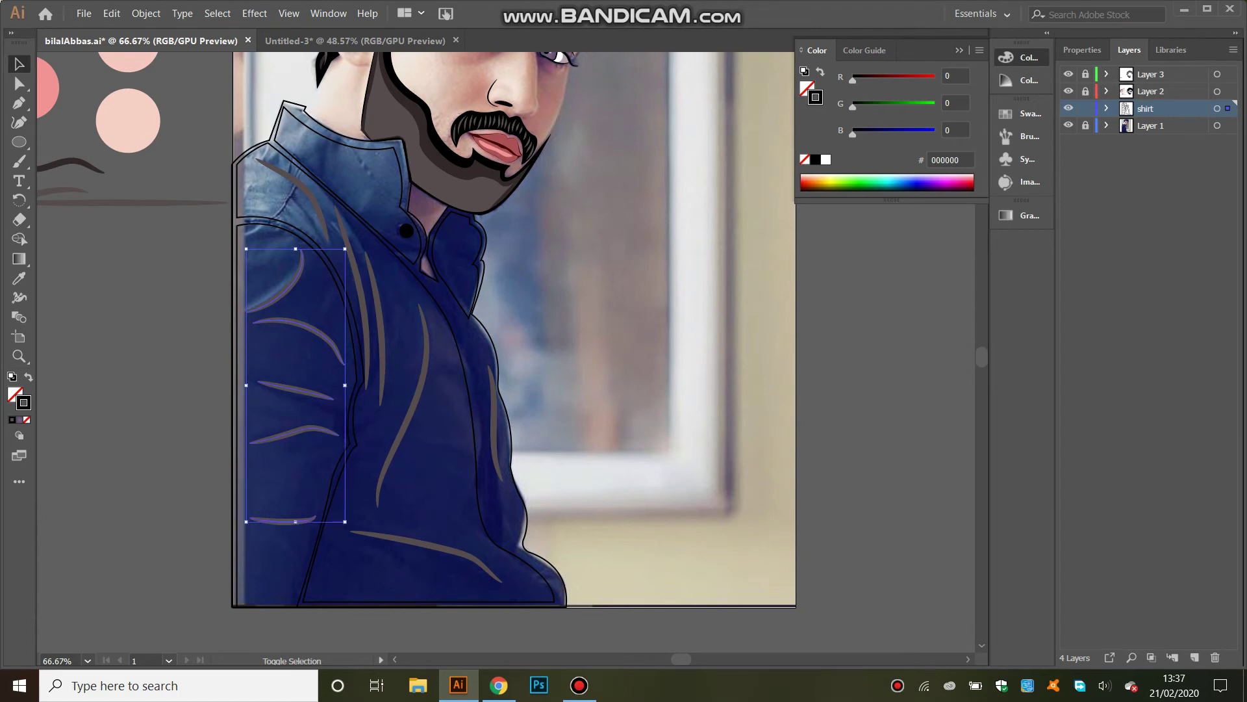
{"action": "left_click", "coordinate": [496, 422], "text": "shift"}
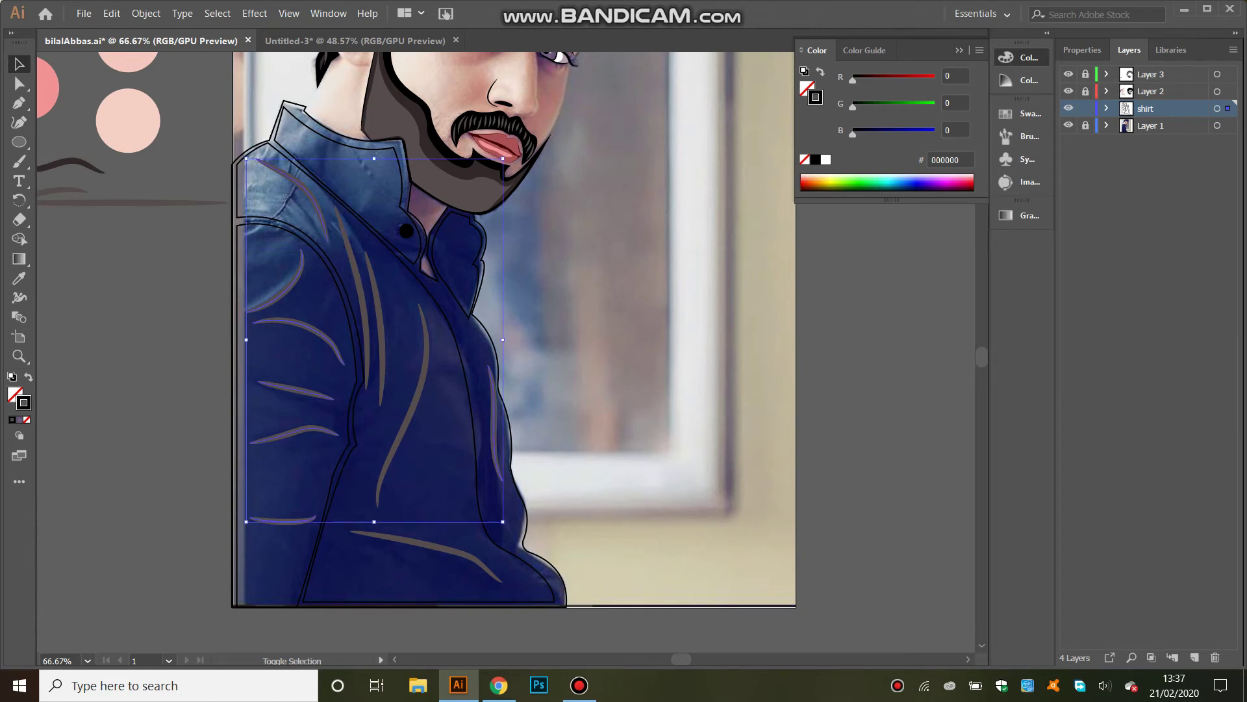
{"action": "left_click", "coordinate": [437, 546], "text": "shift"}
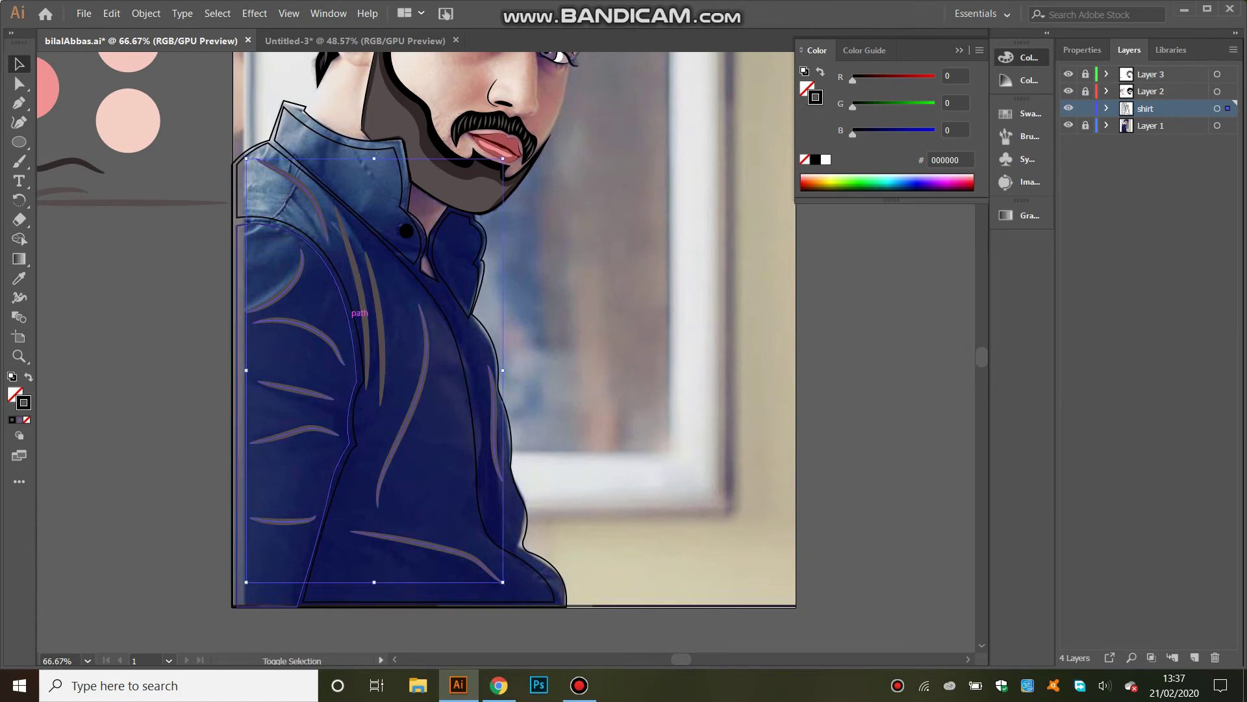
{"action": "left_click", "coordinate": [1083, 50]}
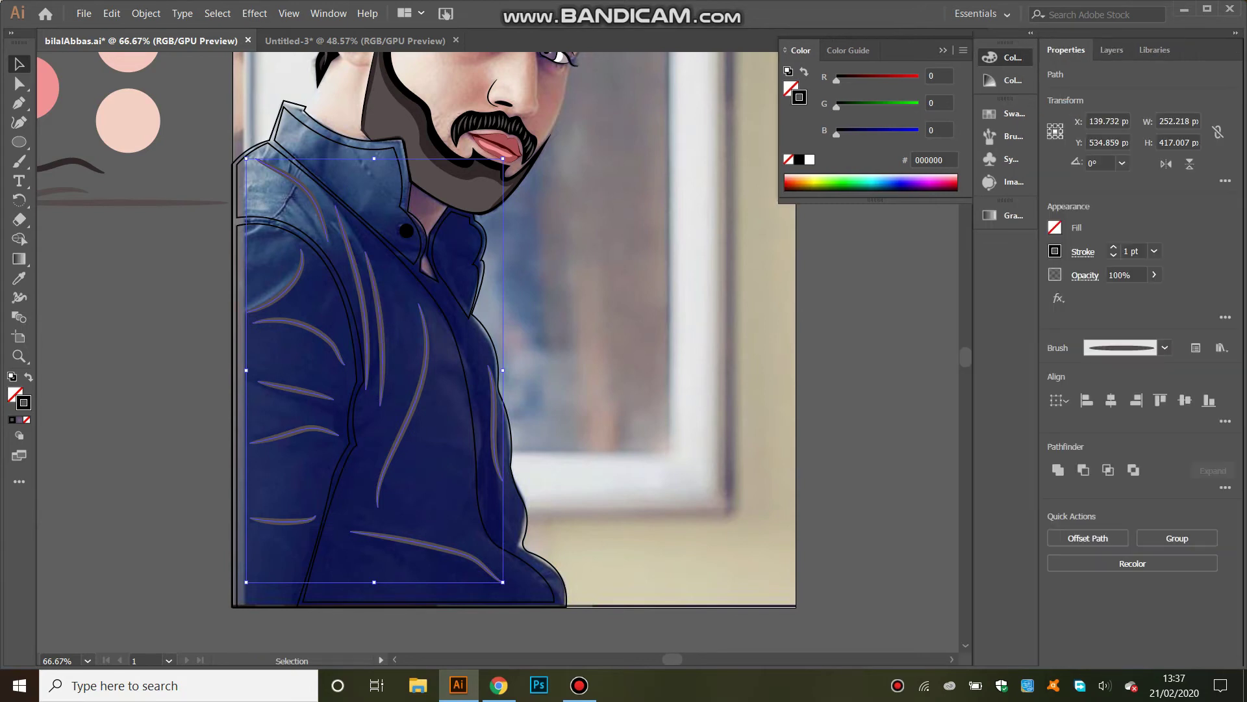
- Select the shirt collar and main shirt paths and nudge them slightly downward
{"action": "left_click", "coordinate": [1083, 251]}
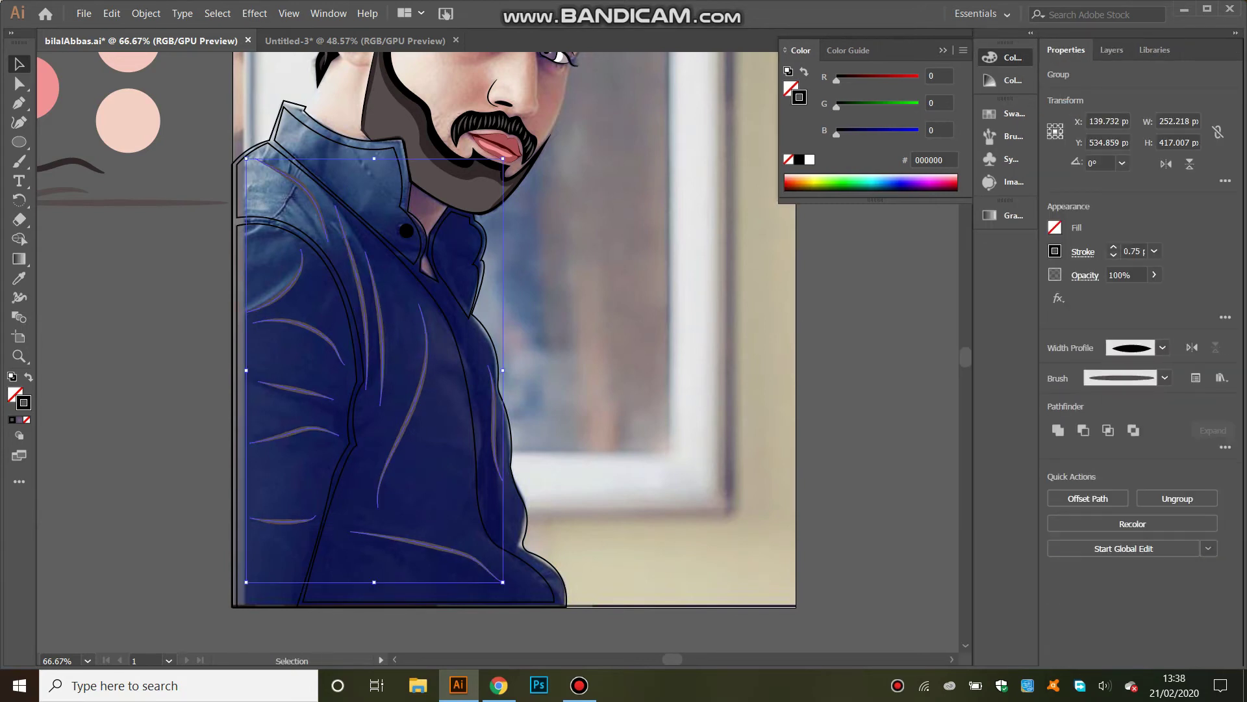
{"action": "left_click", "coordinate": [585, 279]}
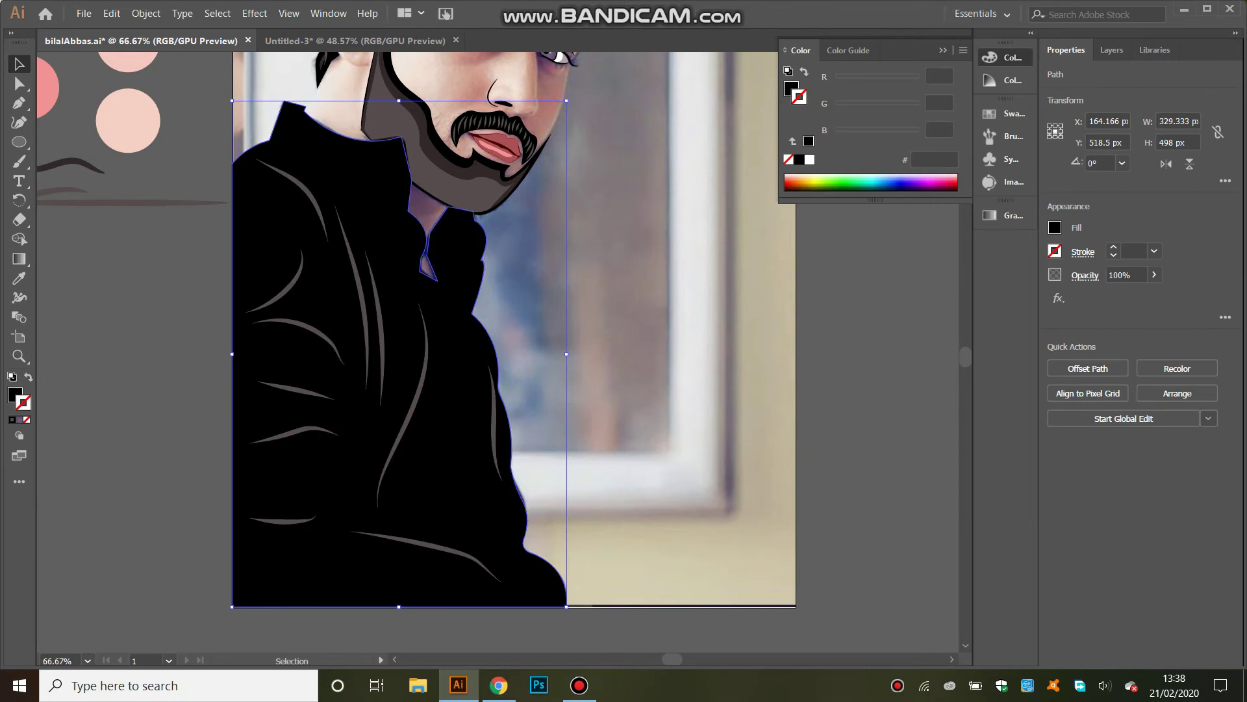
{"action": "left_click", "coordinate": [365, 144]}
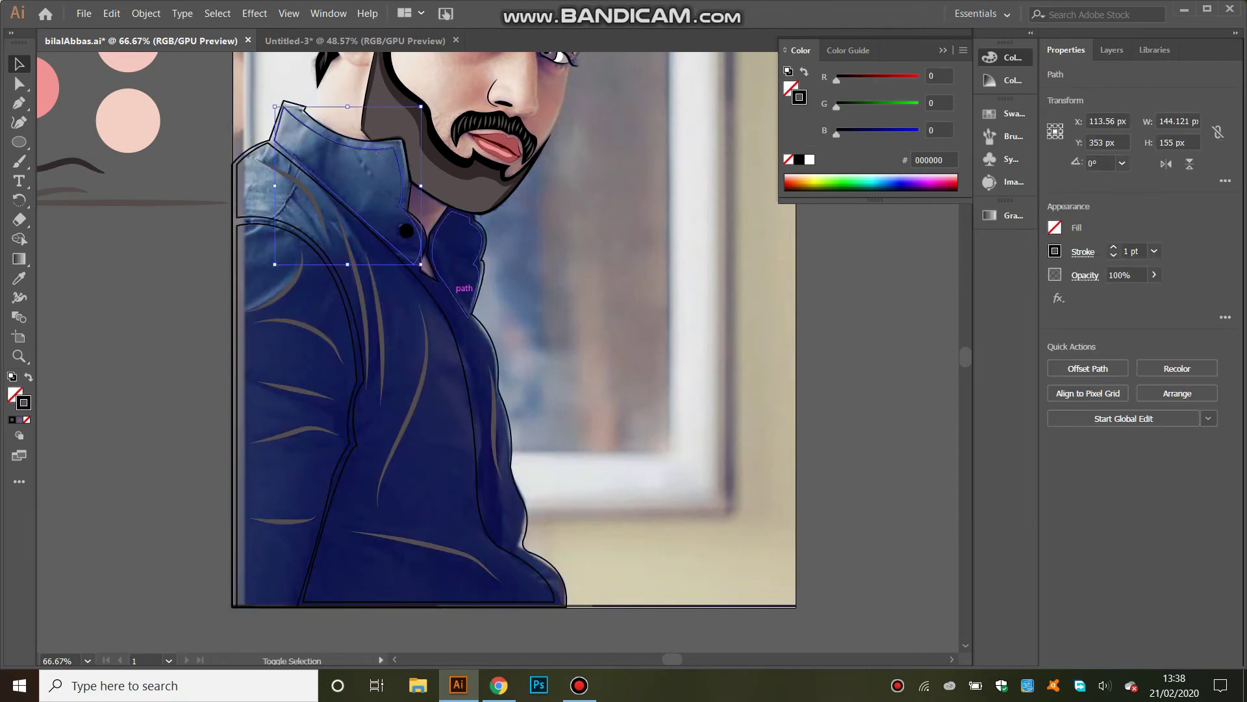
{"action": "left_click", "coordinate": [462, 299], "text": "shift"}
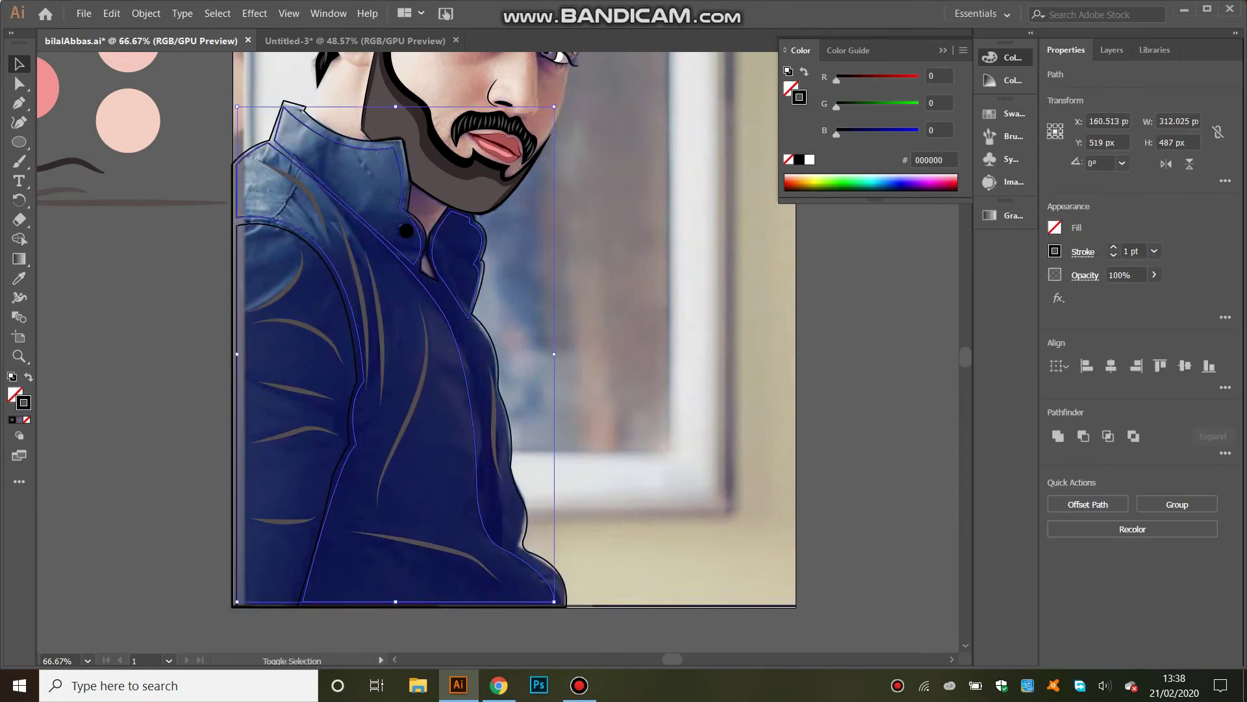
{"action": "left_click_drag", "start_coordinate": [356, 431], "coordinate": [357, 436]}
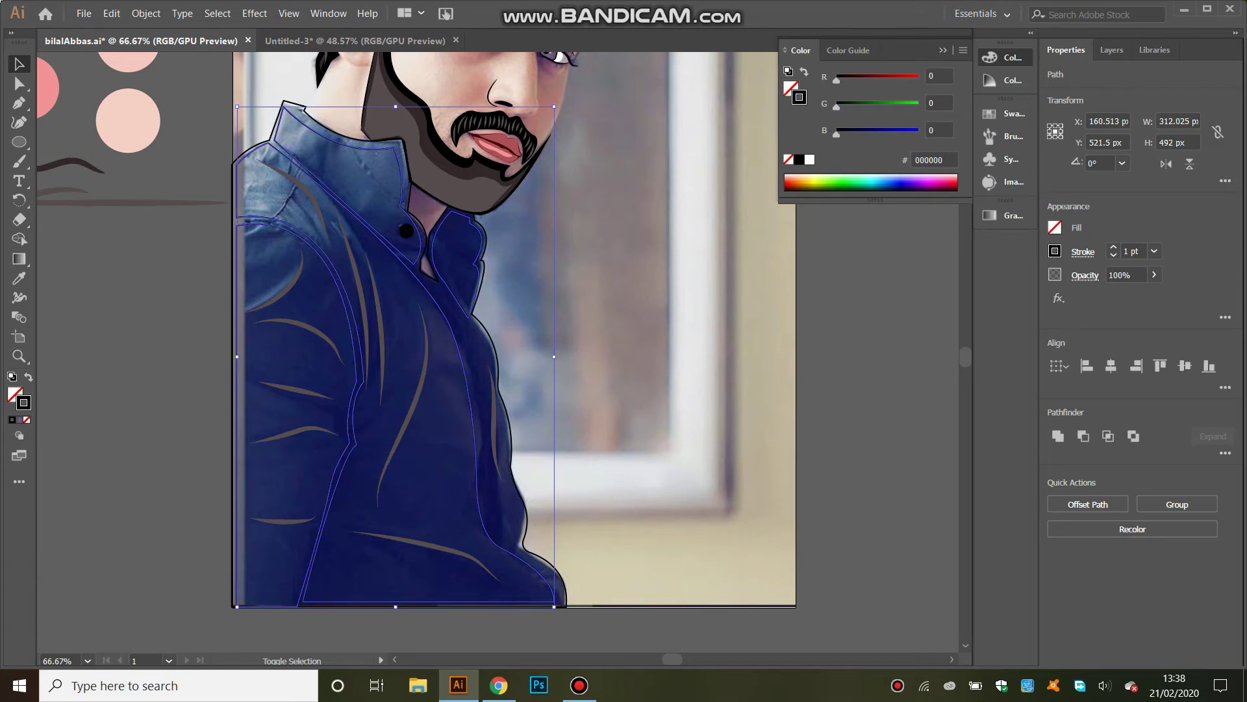
- Fill the selected shirt paths with the sampled dark brown using the Eyedropper
{"action": "left_click", "coordinate": [19, 278]}
{"action": "left_click", "coordinate": [71, 163]}
{"action": "key", "text": "ctrl+shift+a"}
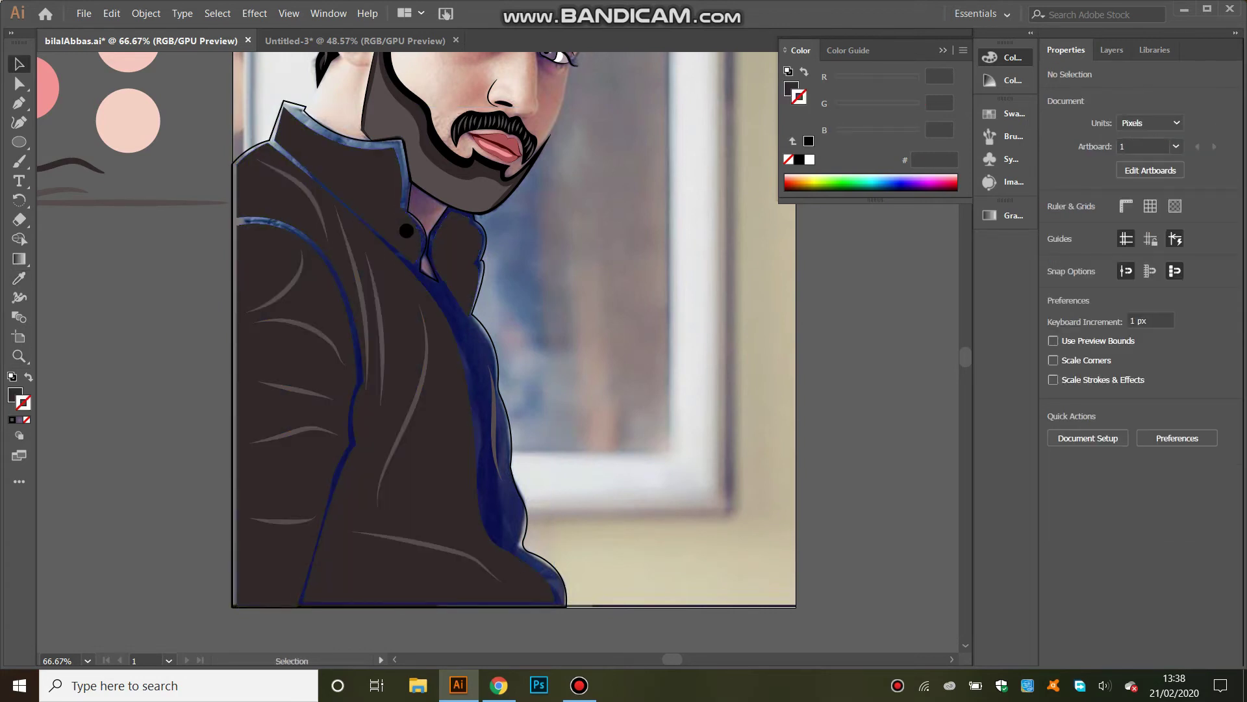
{"action": "key", "text": "v"}
{"action": "scroll", "coordinate": [513, 350], "scroll_direction": "up", "scroll_amount": 5}
{"action": "left_click", "coordinate": [364, 293]}
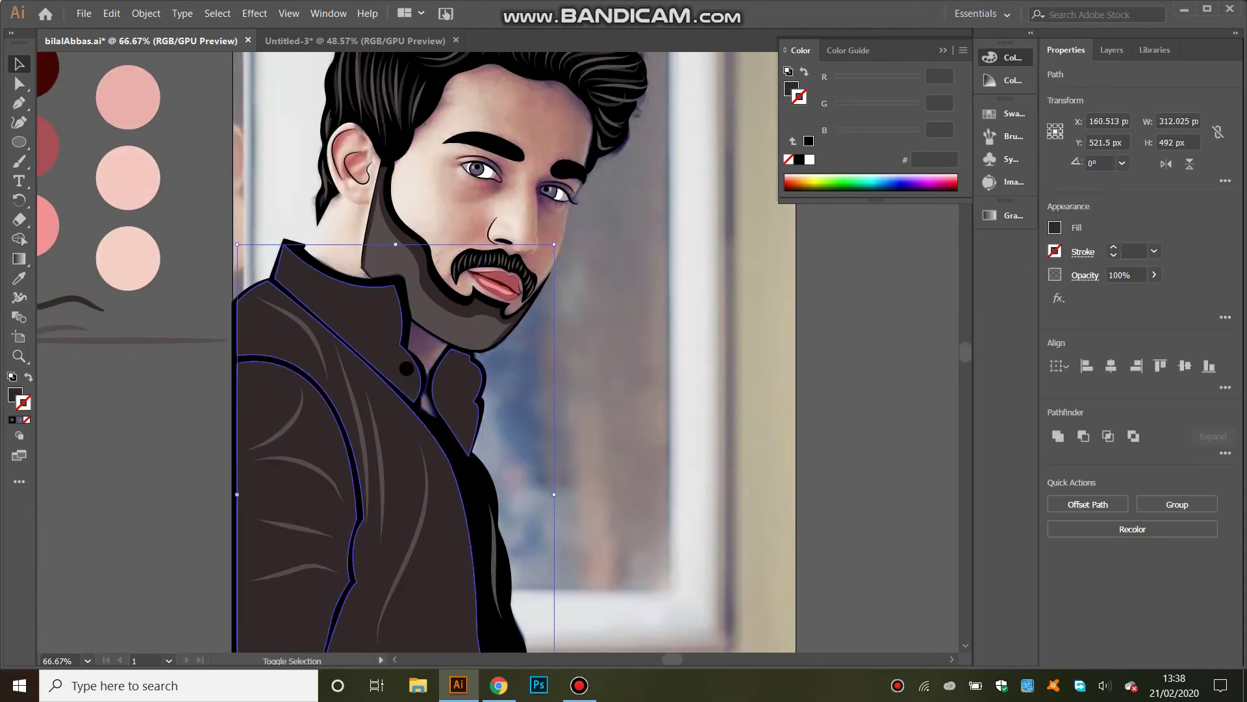
- Undo an accidental white Eyedropper fill on the shirt and toggle the reference photo layer
{"action": "key", "text": "i"}
{"action": "key", "text": "ctrl+z"}
{"action": "key", "text": "v"}
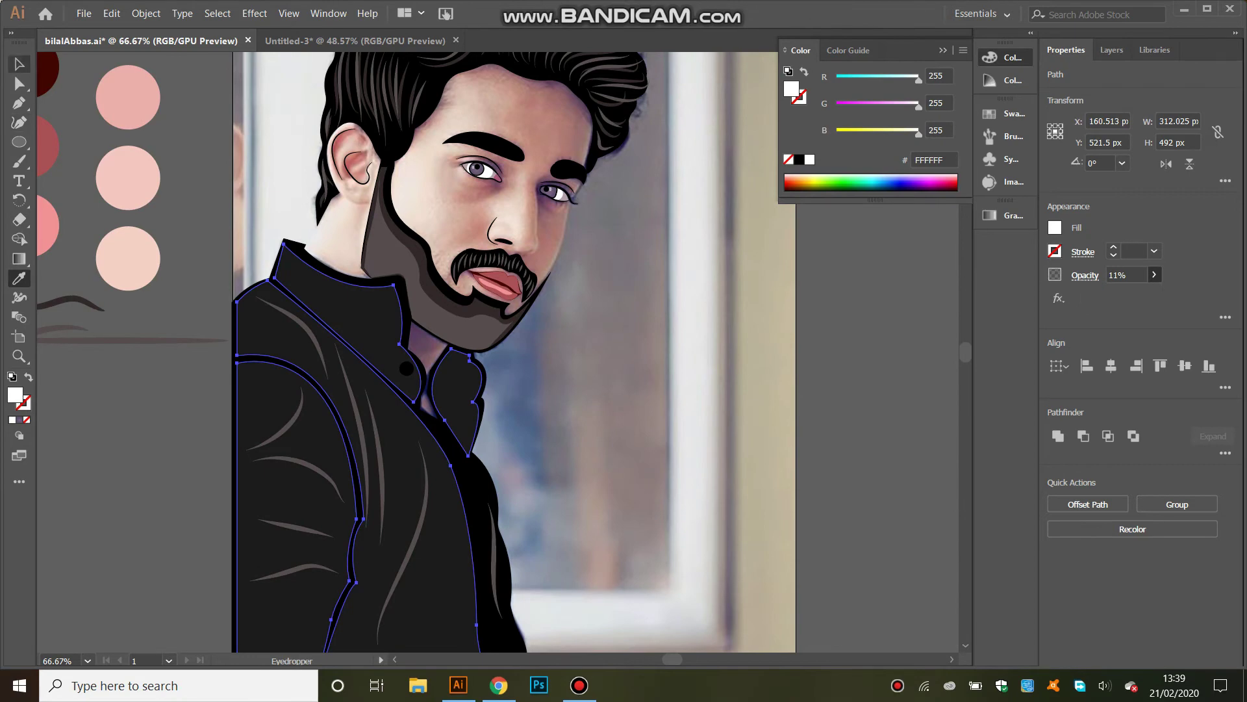
{"action": "key", "text": "ctrl+shift+a"}
{"action": "scroll", "coordinate": [513, 350], "scroll_direction": "down", "scroll_amount": 6}
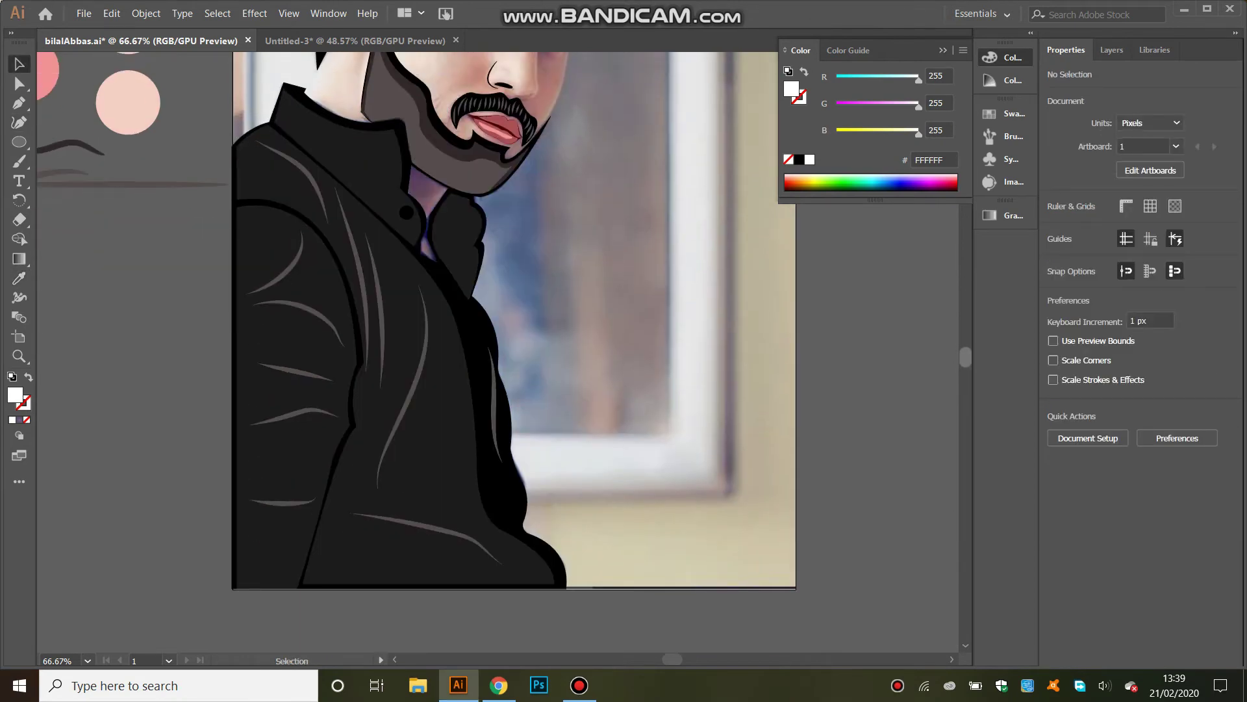
{"action": "scroll", "coordinate": [513, 351], "scroll_direction": "up", "scroll_amount": 1}
{"action": "scroll", "coordinate": [514, 351], "scroll_direction": "up", "scroll_amount": 3}
{"action": "scroll", "coordinate": [513, 350], "scroll_direction": "up", "scroll_amount": 3}
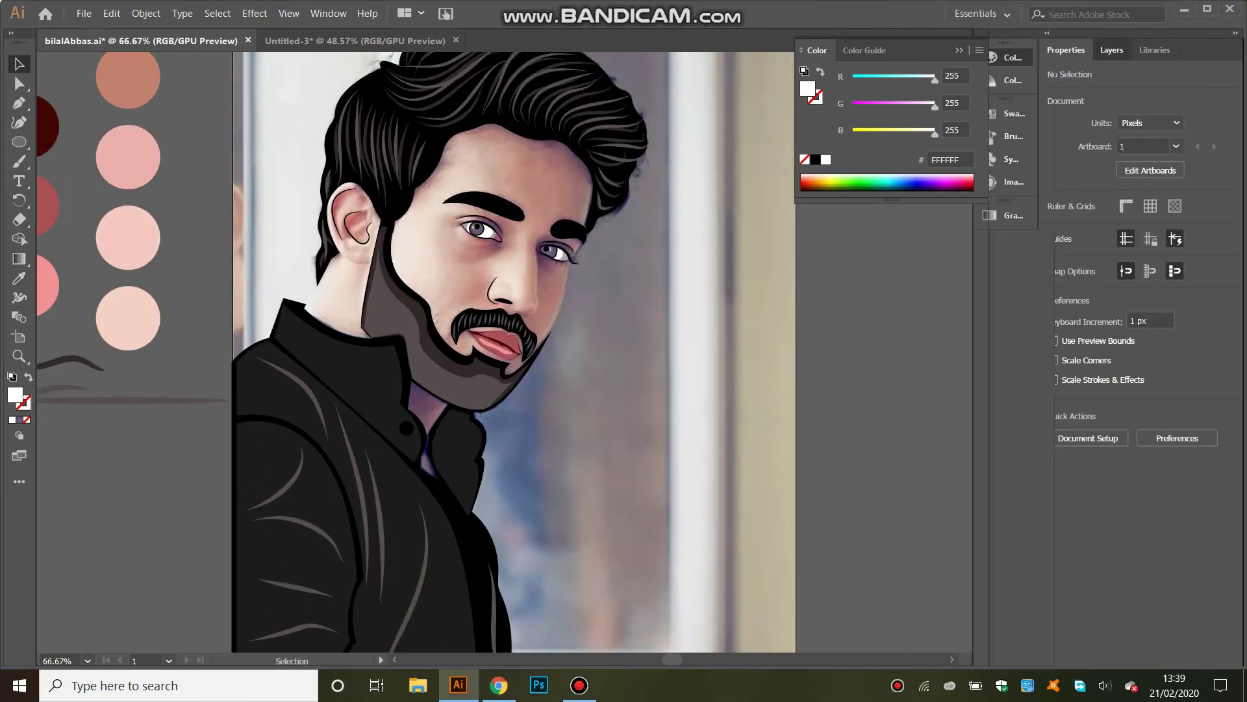
{"action": "key", "text": "F7"}
{"action": "left_click", "coordinate": [1068, 126]}
{"action": "scroll", "coordinate": [513, 351], "scroll_direction": "down", "scroll_amount": 3}
{"action": "key", "text": "a"}
- Reshape the lower and middle curves of the shirt's left seam line
{"action": "left_click", "coordinate": [354, 541]}
{"action": "left_click_drag", "start_coordinate": [345, 539], "coordinate": [347, 552]}
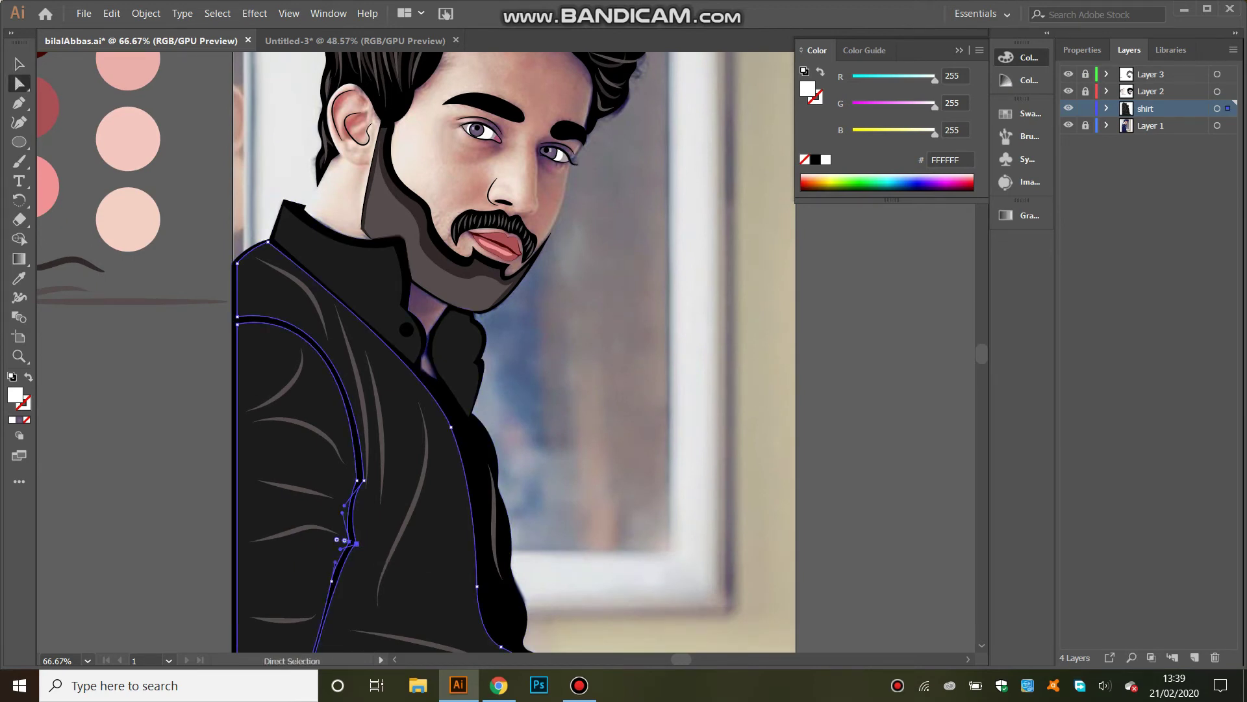
{"action": "left_click_drag", "start_coordinate": [359, 481], "coordinate": [374, 478]}
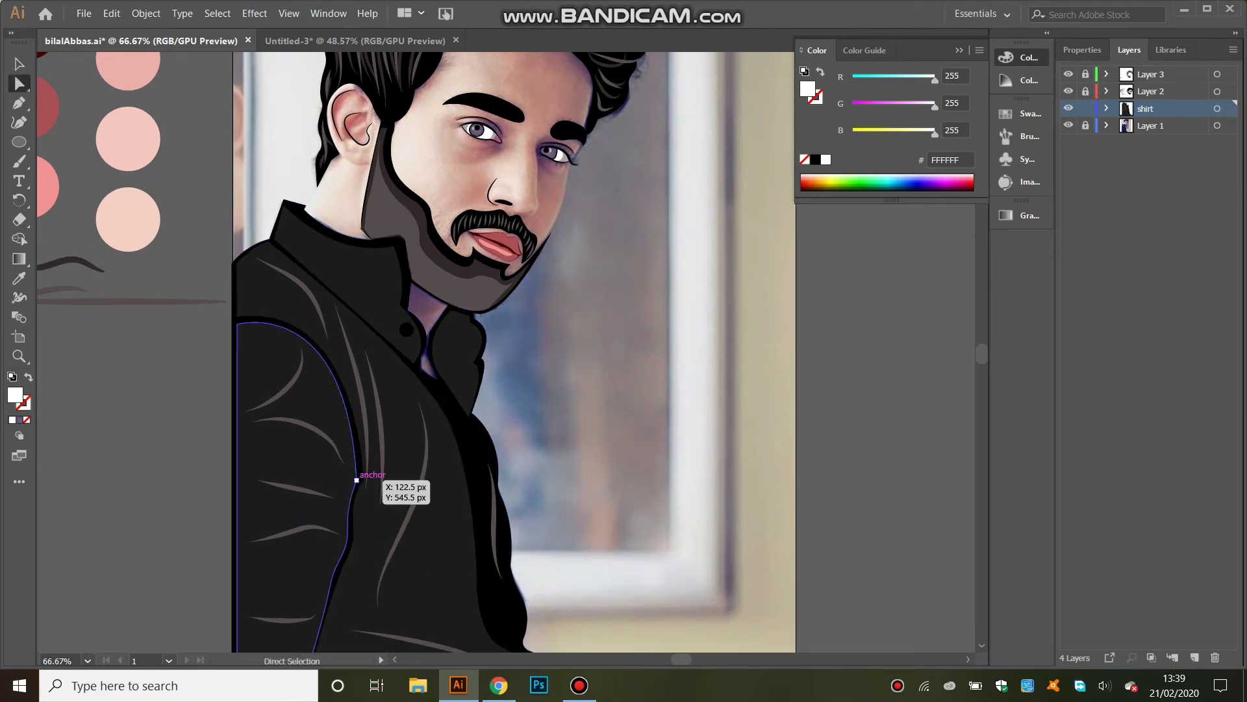
{"action": "key", "text": "ctrl+shift+a"}
{"action": "scroll", "coordinate": [455, 390], "scroll_direction": "down", "scroll_amount": 3}
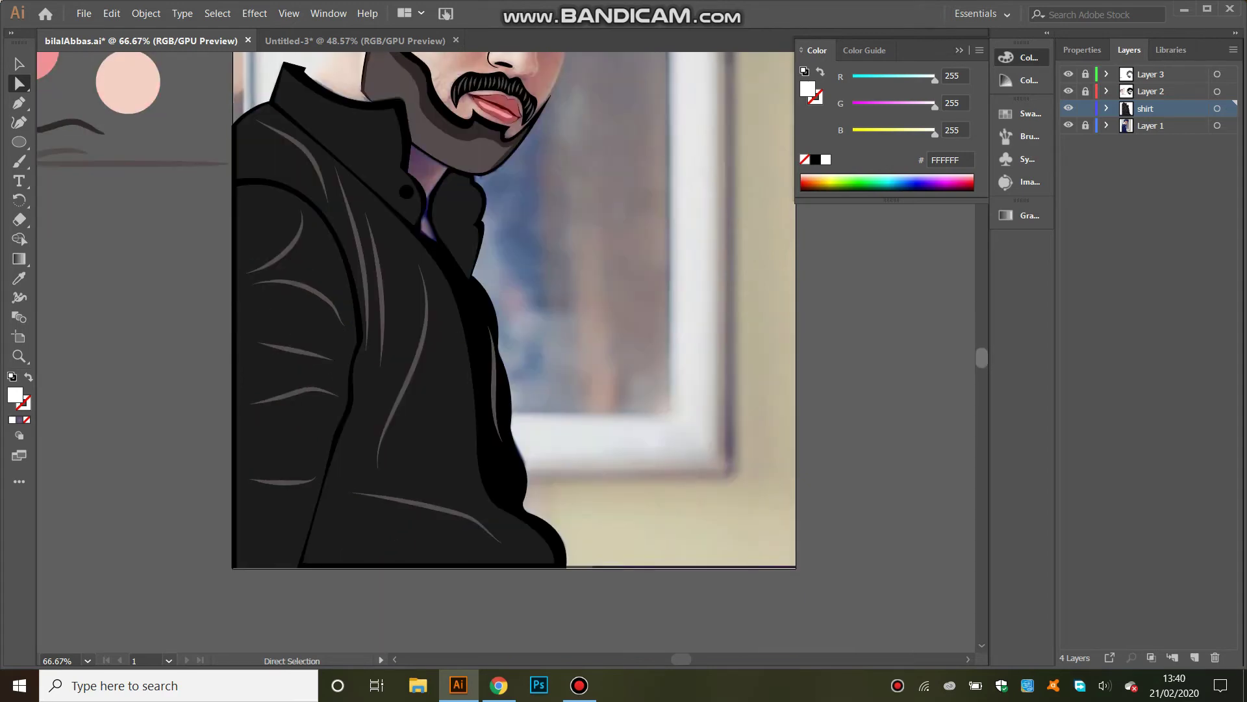
{"action": "scroll", "coordinate": [455, 390], "scroll_direction": "up", "scroll_amount": 6}
- Add a new layer with no fill and a black stroke, zoomed to 150%
{"action": "left_click", "coordinate": [1194, 657]}
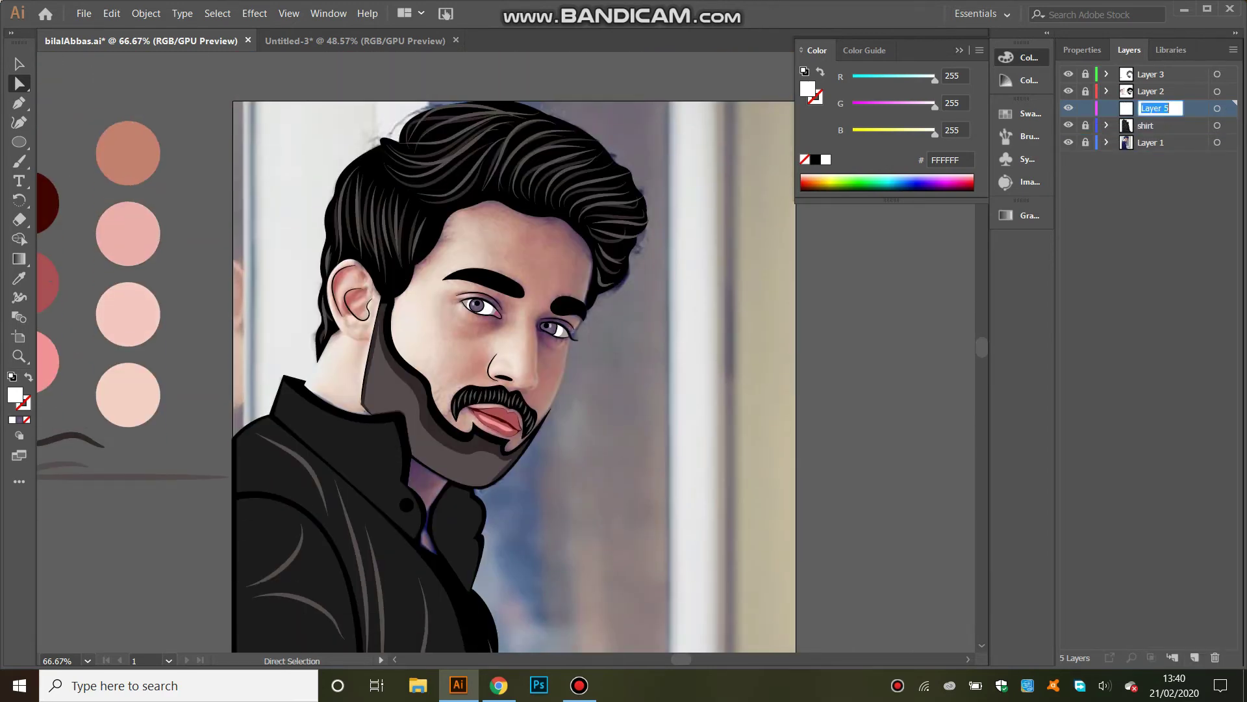
{"action": "type", "text": "face color"}
{"action": "key", "text": "d"}
{"action": "key", "text": "slash"}
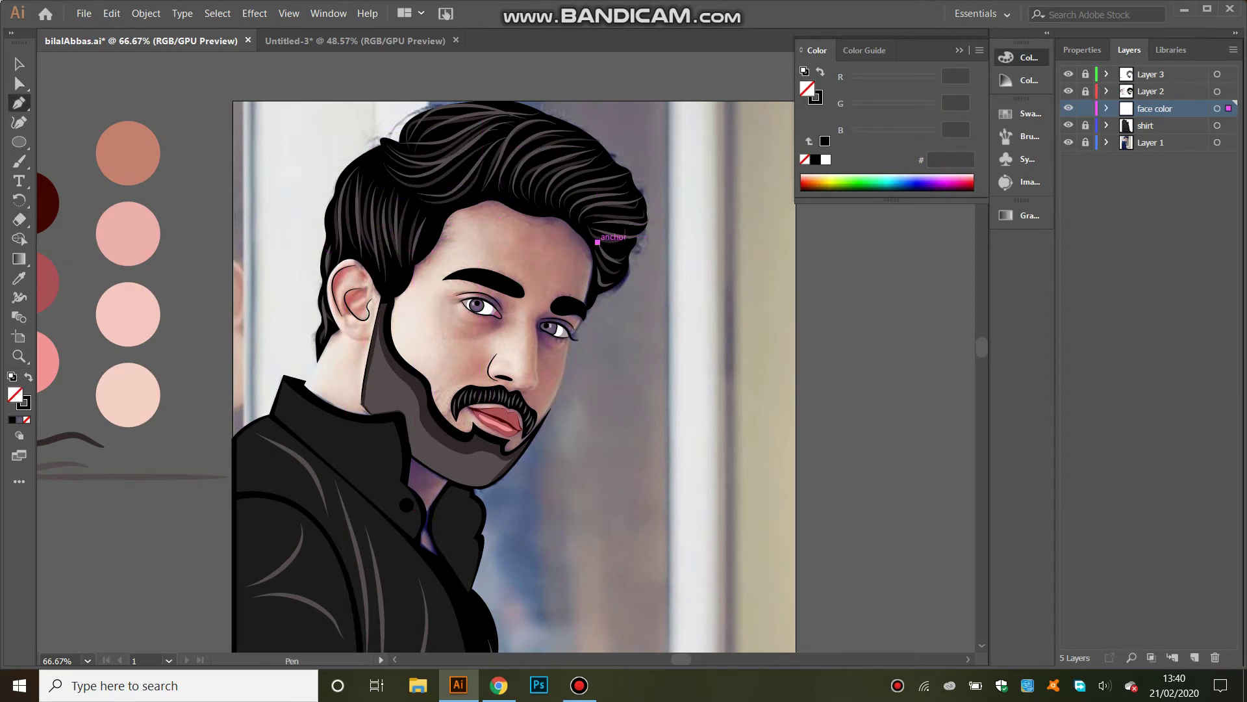
{"action": "left_click", "coordinate": [87, 661]}
{"action": "left_click", "coordinate": [101, 443]}
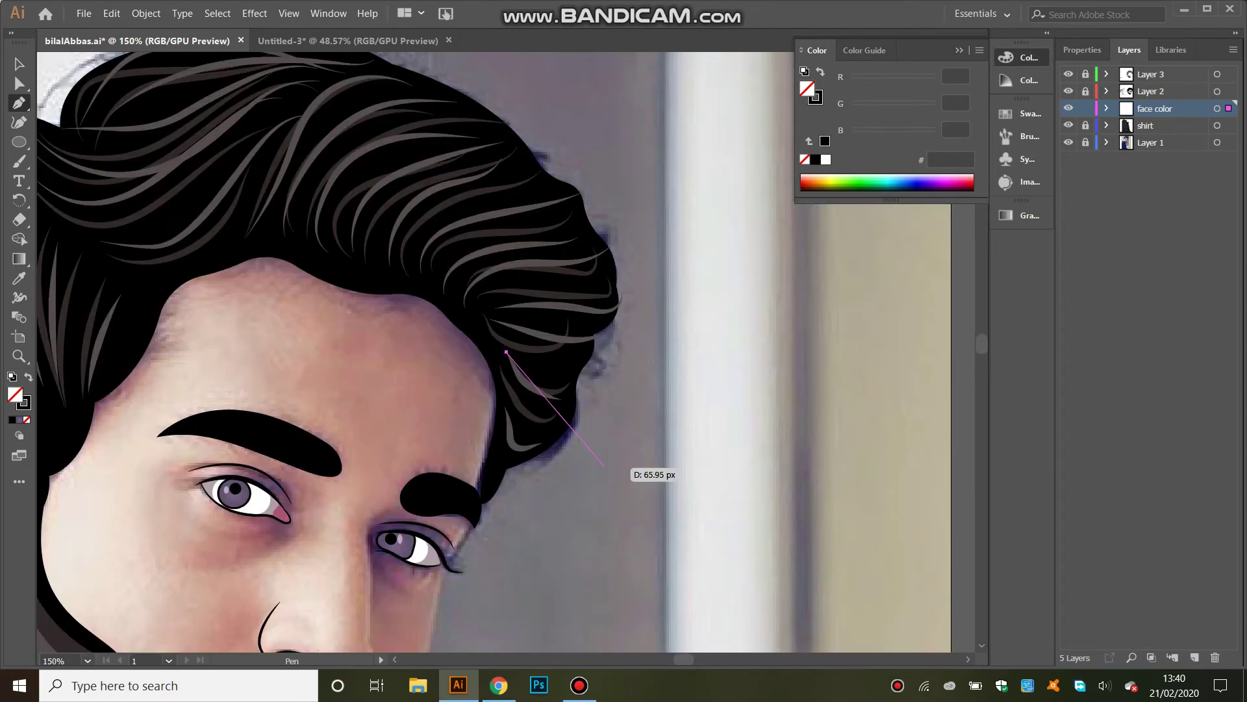
{"action": "scroll", "coordinate": [977, 349], "scroll_direction": "down", "scroll_amount": 3}
- Start the face outline at the right temple, curving past the eye corner and jaw
{"action": "left_click", "coordinate": [482, 304]}
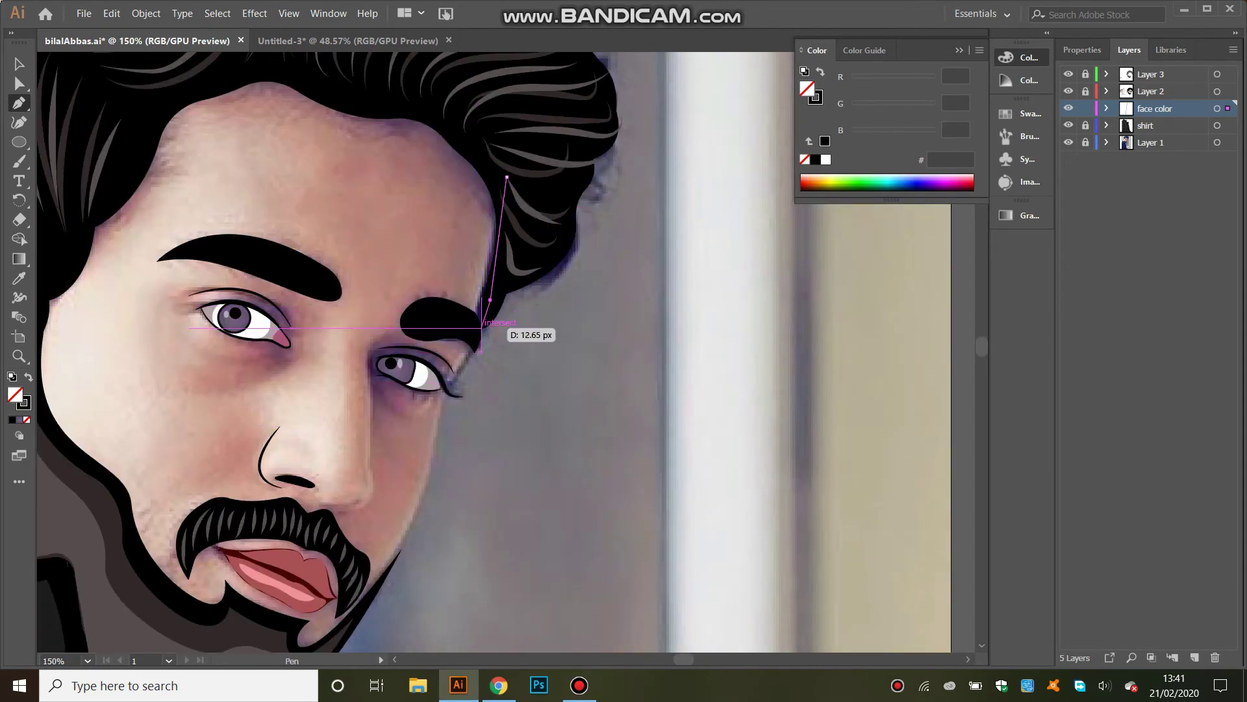
{"action": "left_click_drag", "start_coordinate": [460, 368], "coordinate": [443, 381]}
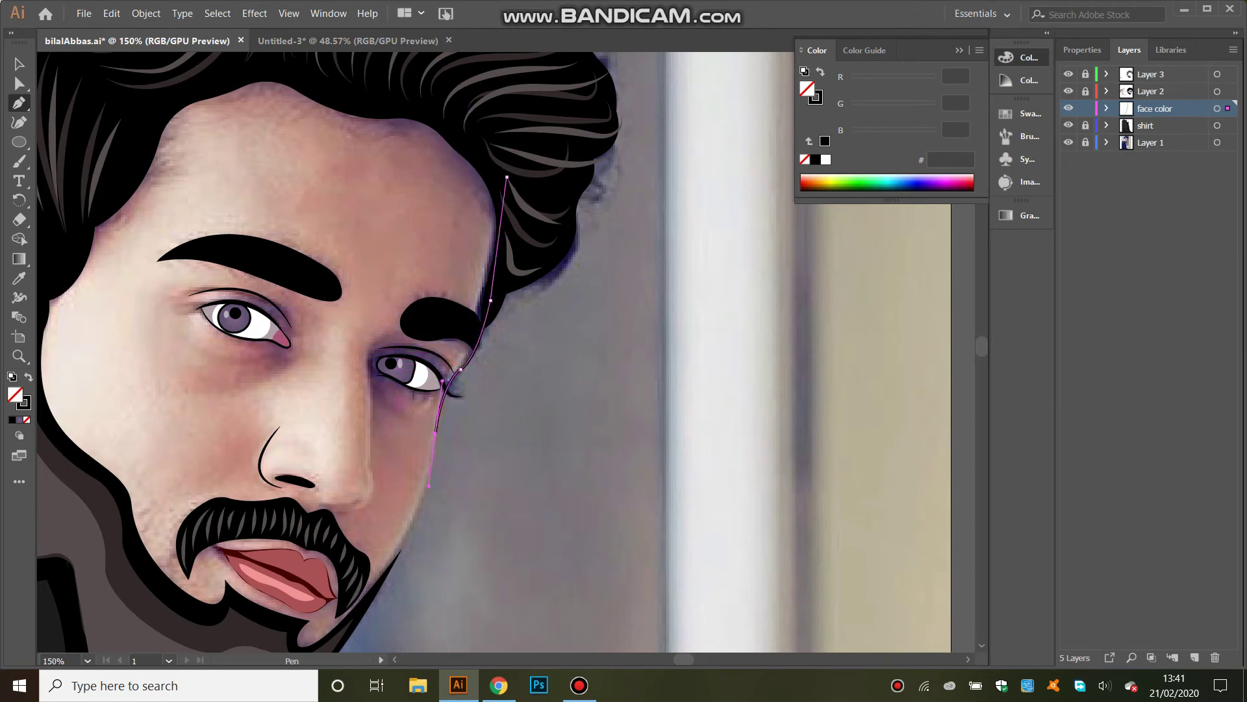
{"action": "left_click_drag", "start_coordinate": [386, 572], "coordinate": [361, 606]}
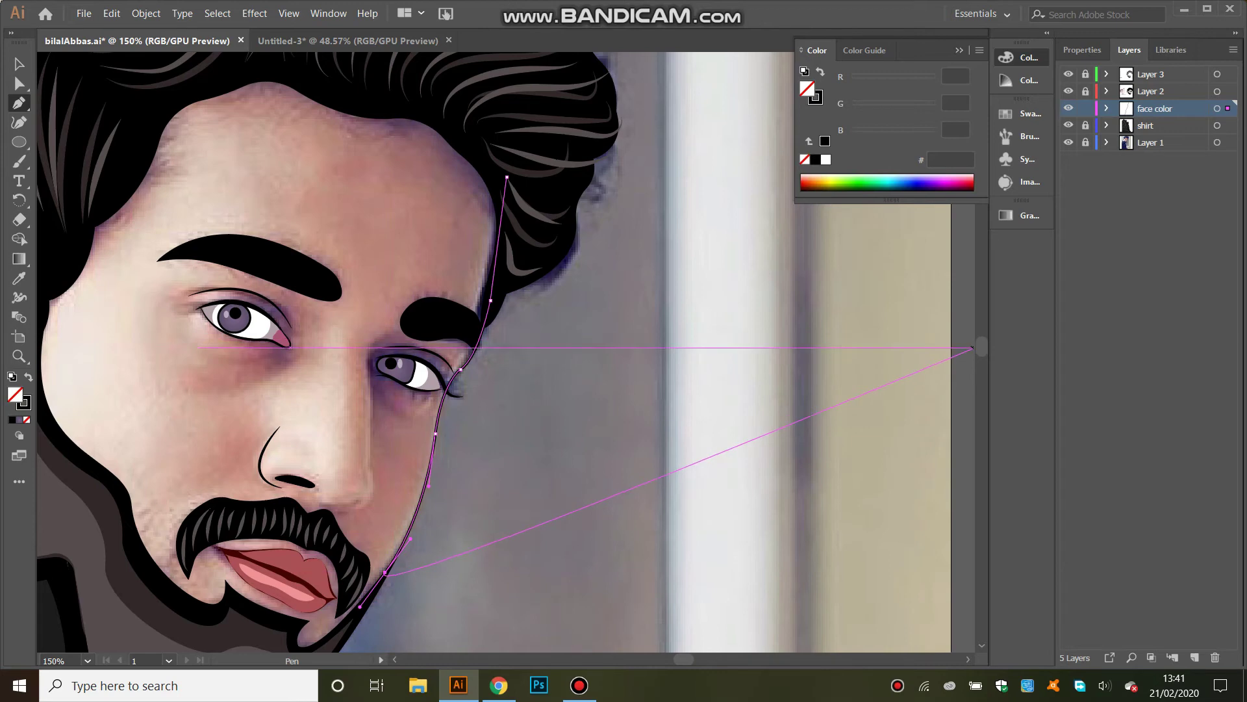
{"action": "scroll", "coordinate": [973, 347], "scroll_direction": "down", "scroll_amount": 3}
{"action": "left_click_drag", "start_coordinate": [272, 517], "coordinate": [216, 534]}
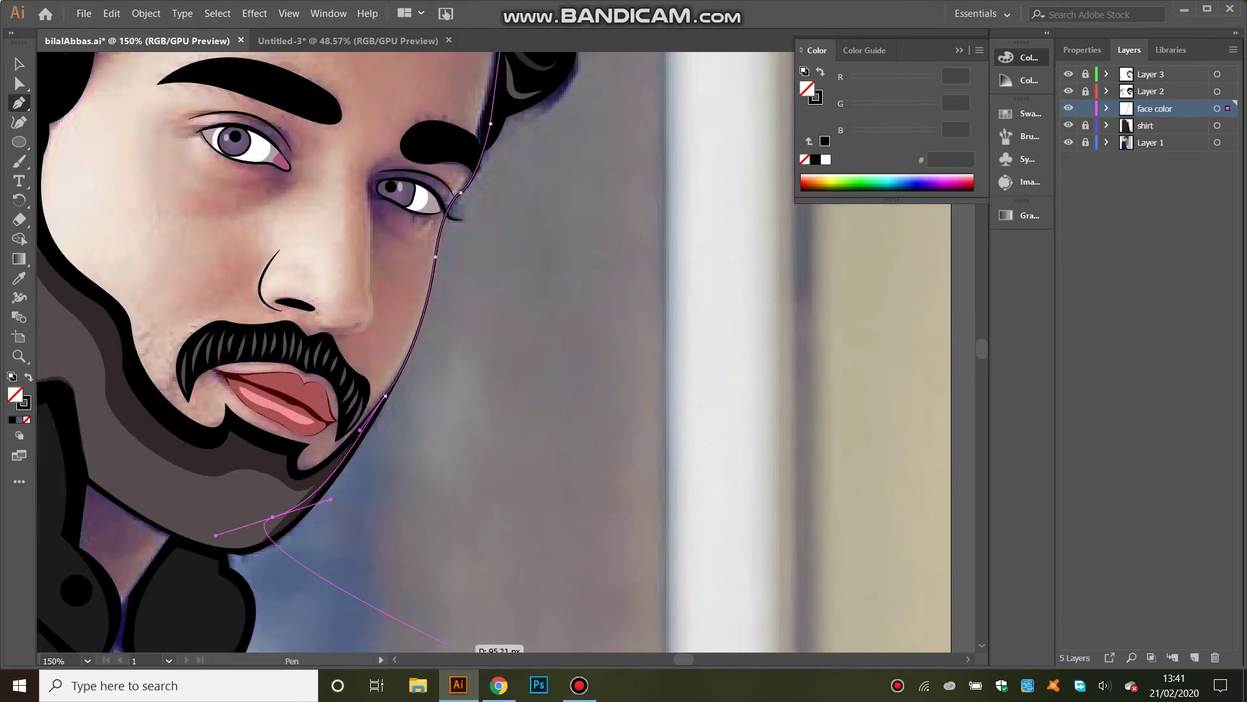
{"action": "left_click", "coordinate": [87, 661]}
{"action": "left_click", "coordinate": [116, 461]}
- Continue the outline past the collar, ear and hairline, closing it at the right temple
{"action": "left_click", "coordinate": [439, 332]}
{"action": "left_click", "coordinate": [391, 305]}
{"action": "left_click", "coordinate": [346, 210]}
{"action": "left_click", "coordinate": [335, 174]}
{"action": "left_click", "coordinate": [343, 132]}
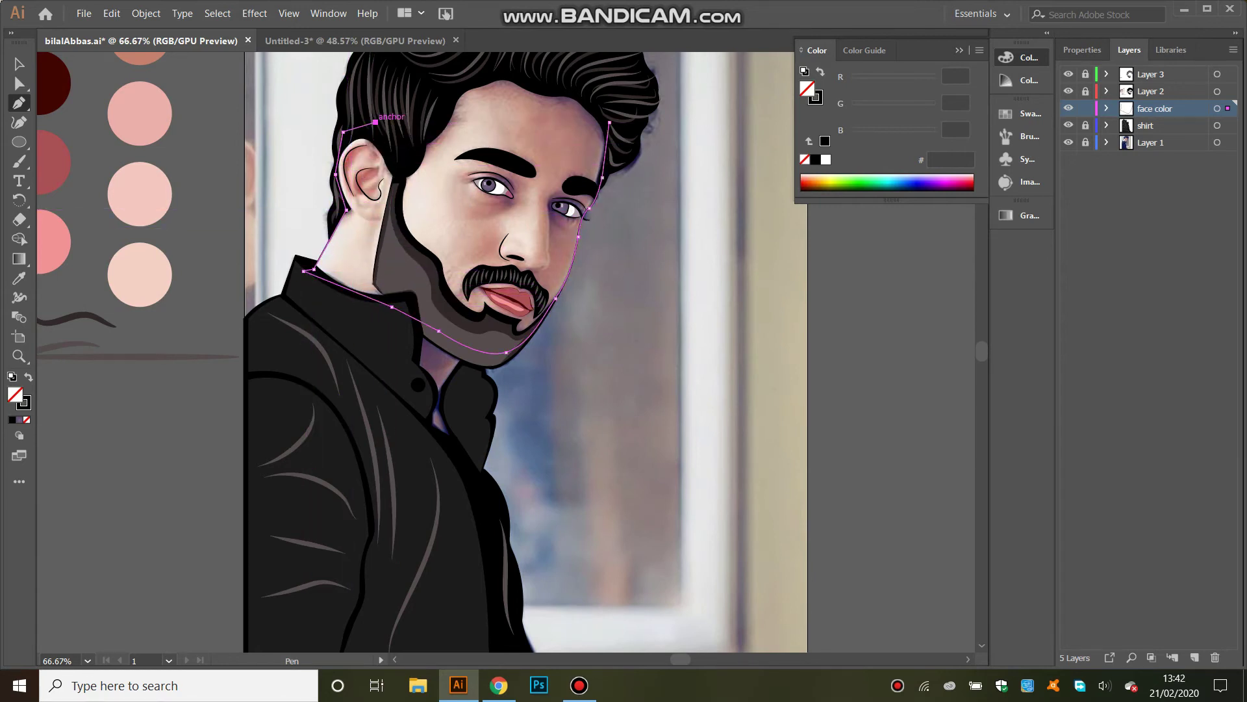
{"action": "scroll", "coordinate": [403, 157], "scroll_direction": "up", "scroll_amount": 1}
{"action": "left_click", "coordinate": [439, 103]}
{"action": "left_click", "coordinate": [493, 56]}
{"action": "left_click", "coordinate": [591, 74]}
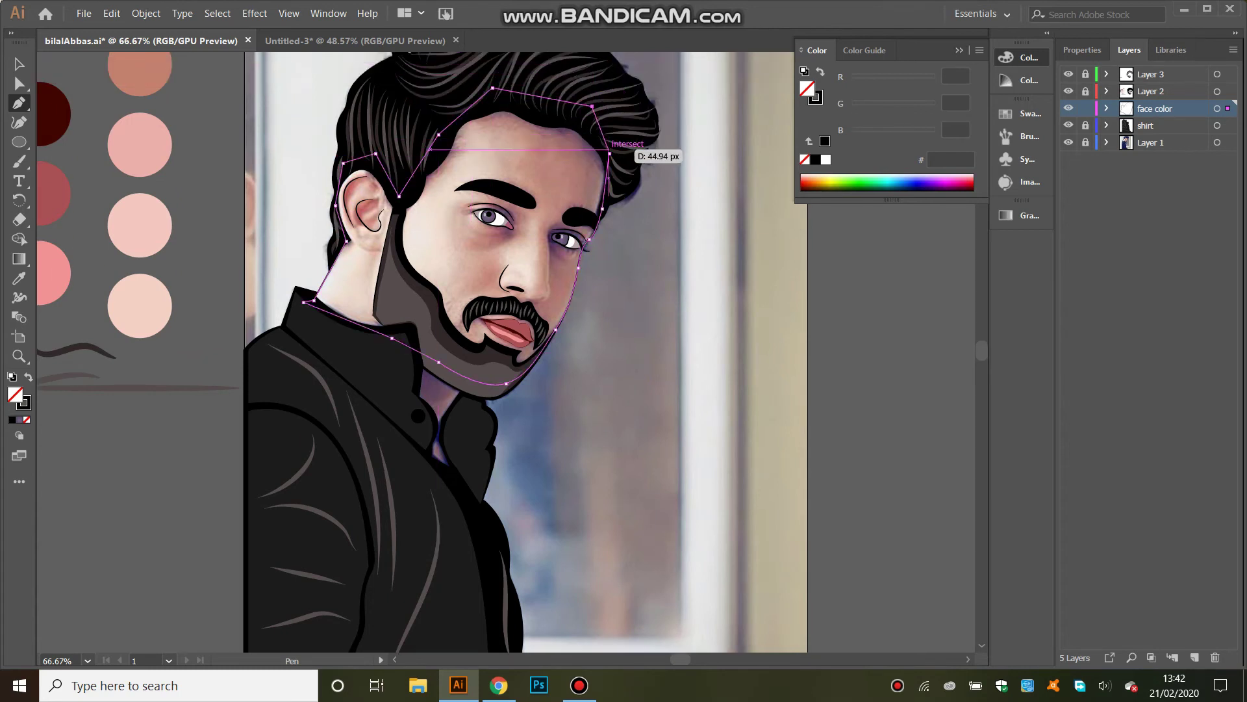
{"action": "left_click", "coordinate": [150, 184], "text": "ctrl"}
{"action": "left_click", "coordinate": [1066, 50]}
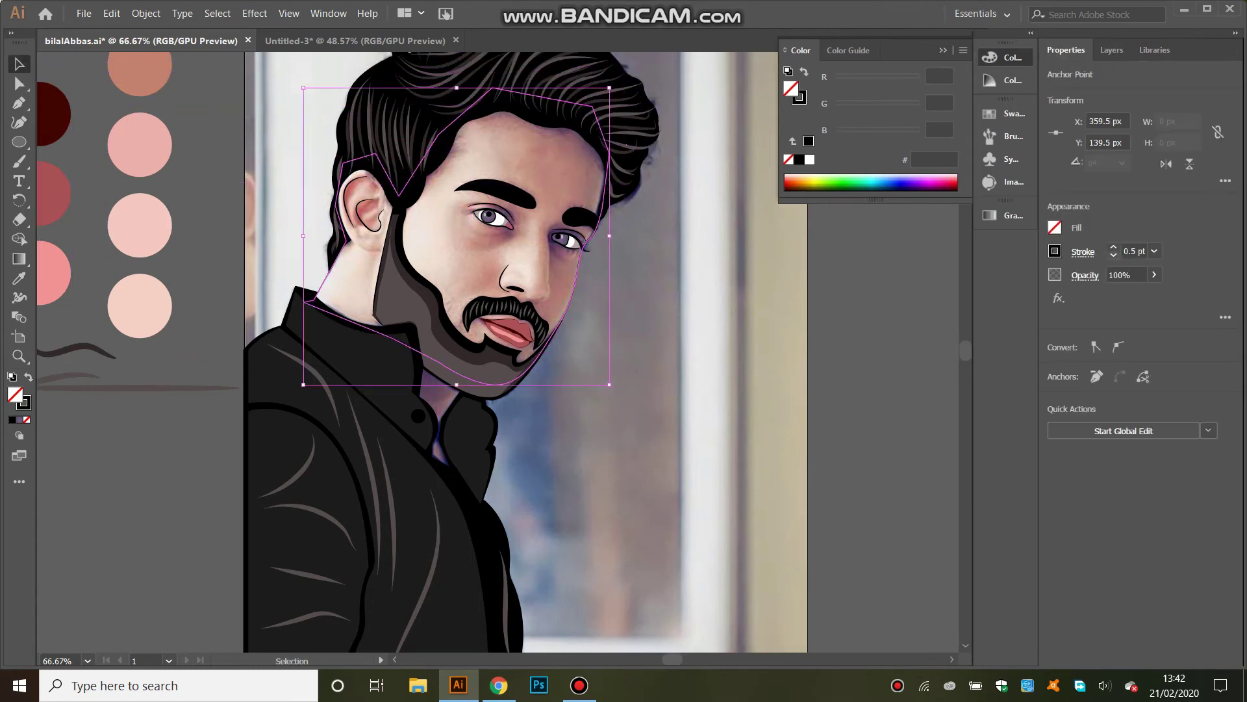
{"action": "key", "text": "ctrl+plus"}
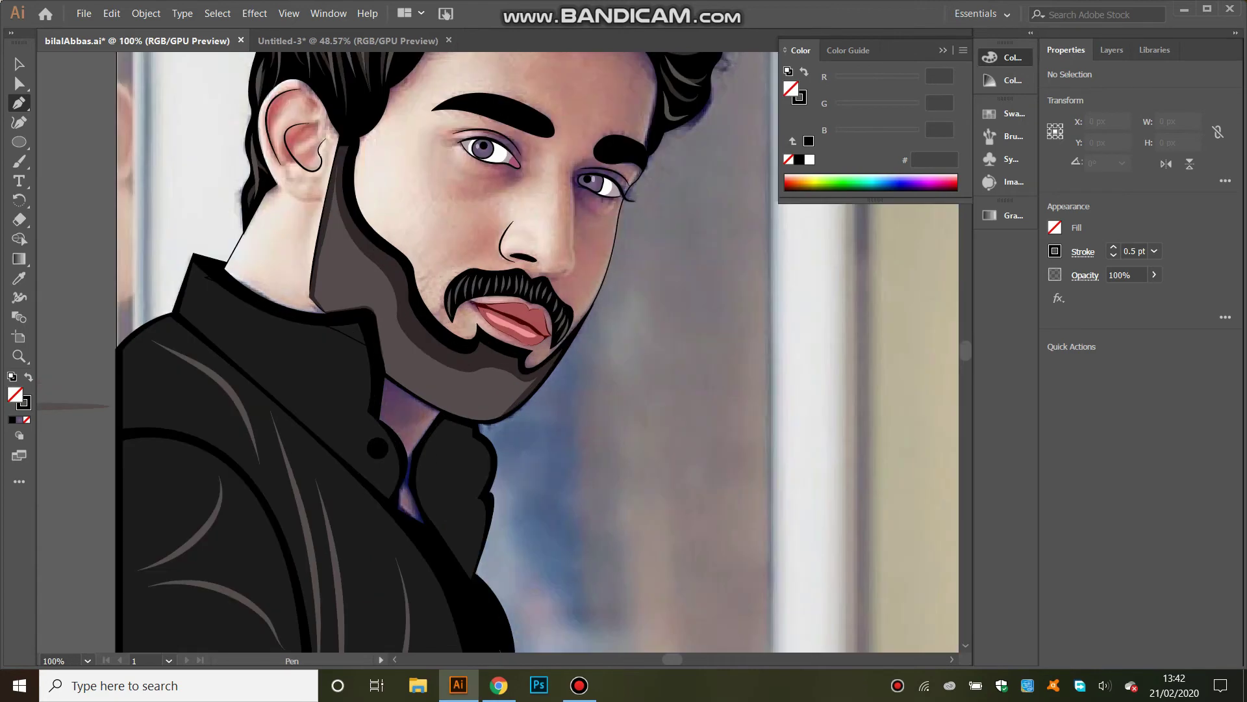
- Draw a closed neck outline from below the ear to the shirt collar, then begin a hairline path
{"action": "scroll", "coordinate": [390, 279], "scroll_direction": "up", "scroll_amount": 2}
{"action": "scroll", "coordinate": [316, 239], "scroll_direction": "up", "scroll_amount": 2}
{"action": "left_click", "coordinate": [266, 246]}
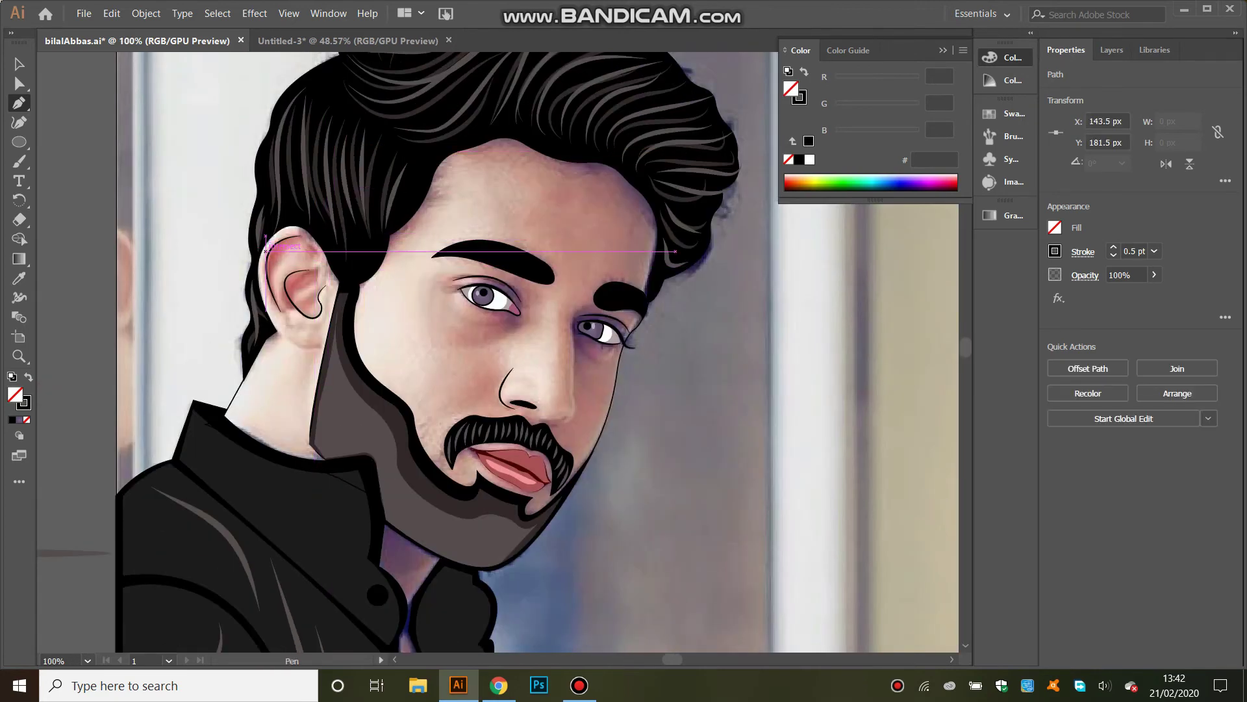
{"action": "left_click", "coordinate": [309, 345]}
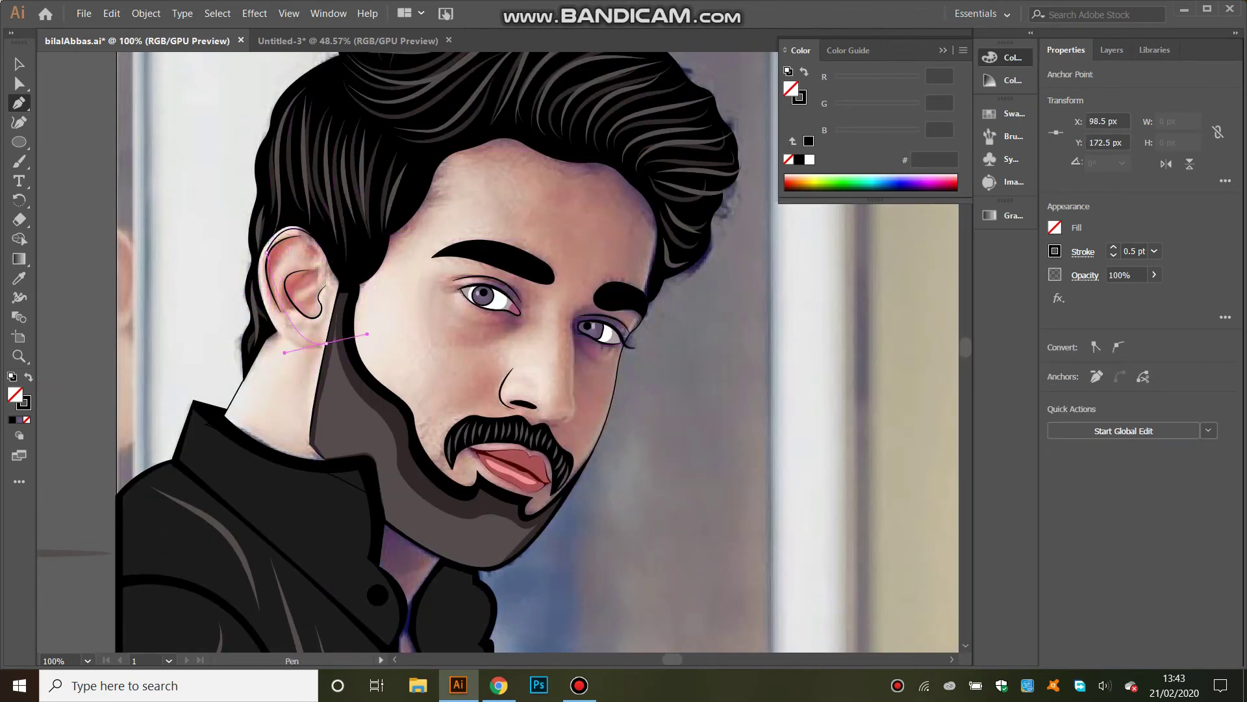
{"action": "left_click_drag", "start_coordinate": [335, 266], "coordinate": [349, 268]}
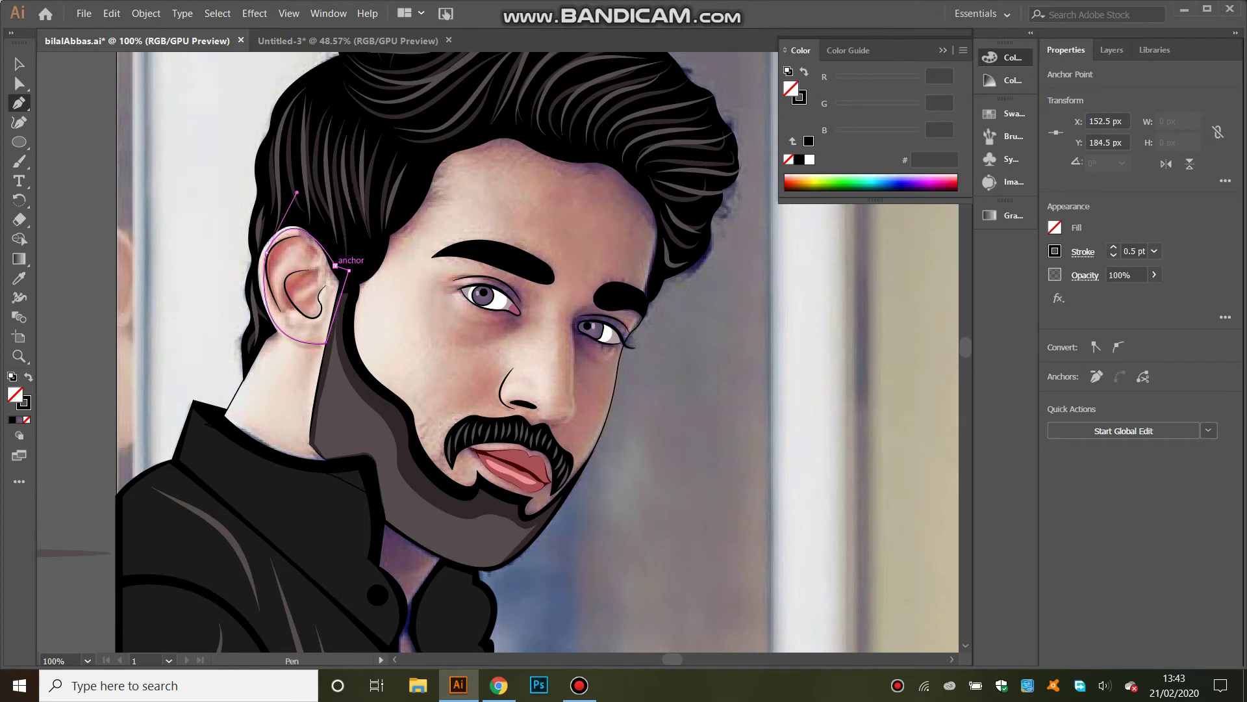
{"action": "left_click_drag", "start_coordinate": [326, 349], "coordinate": [356, 336]}
{"action": "left_click_drag", "start_coordinate": [315, 450], "coordinate": [343, 473]}
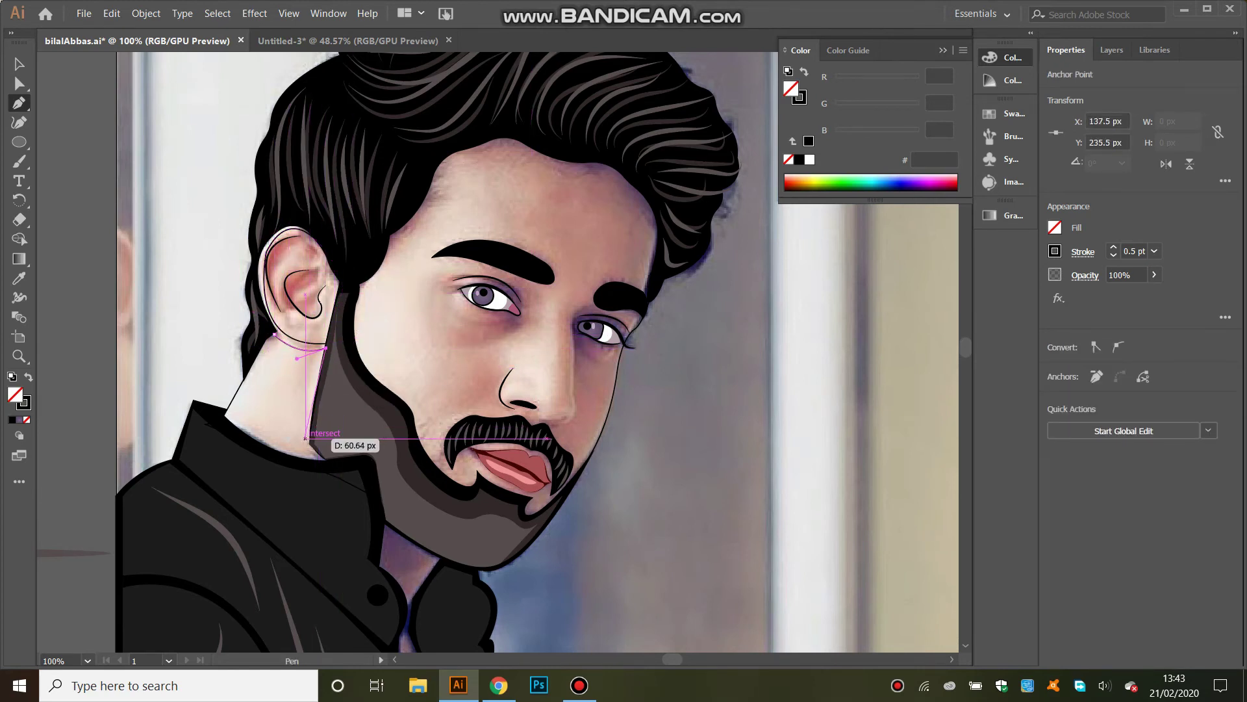
{"action": "left_click_drag", "start_coordinate": [231, 413], "coordinate": [225, 402]}
{"action": "left_click", "coordinate": [275, 334]}
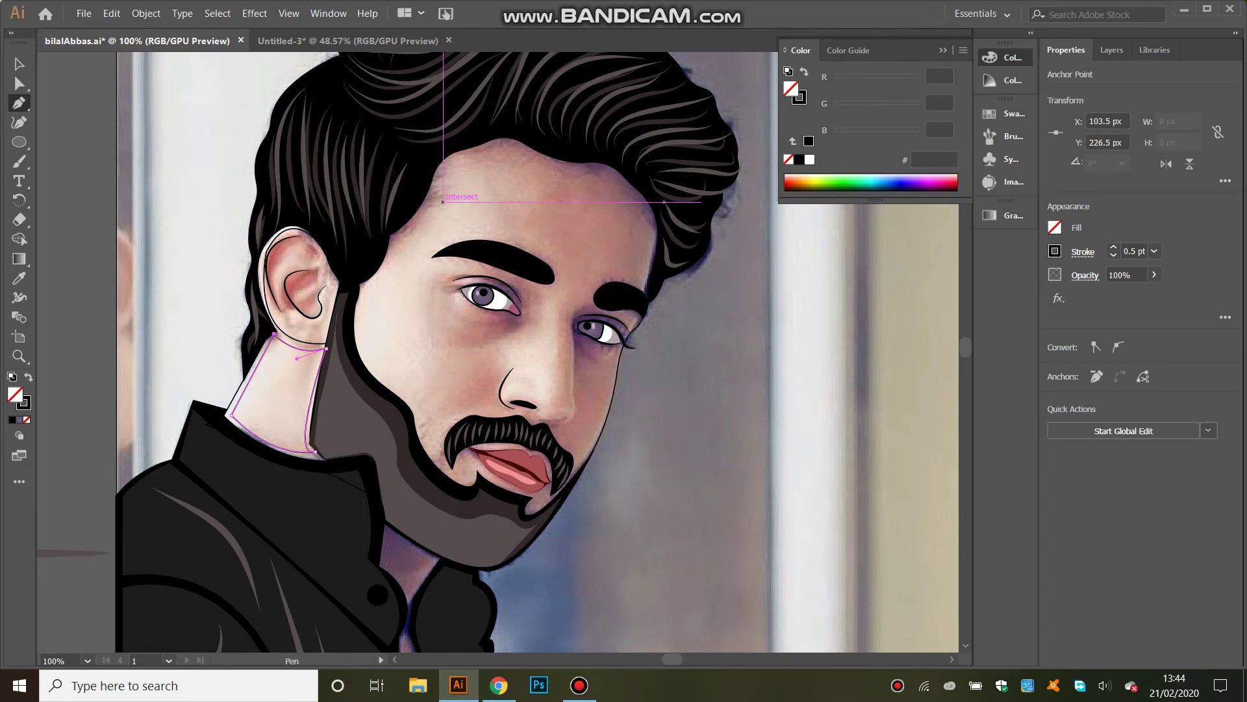
{"action": "left_click", "coordinate": [412, 232]}
{"action": "left_click_drag", "start_coordinate": [449, 174], "coordinate": [464, 132]}
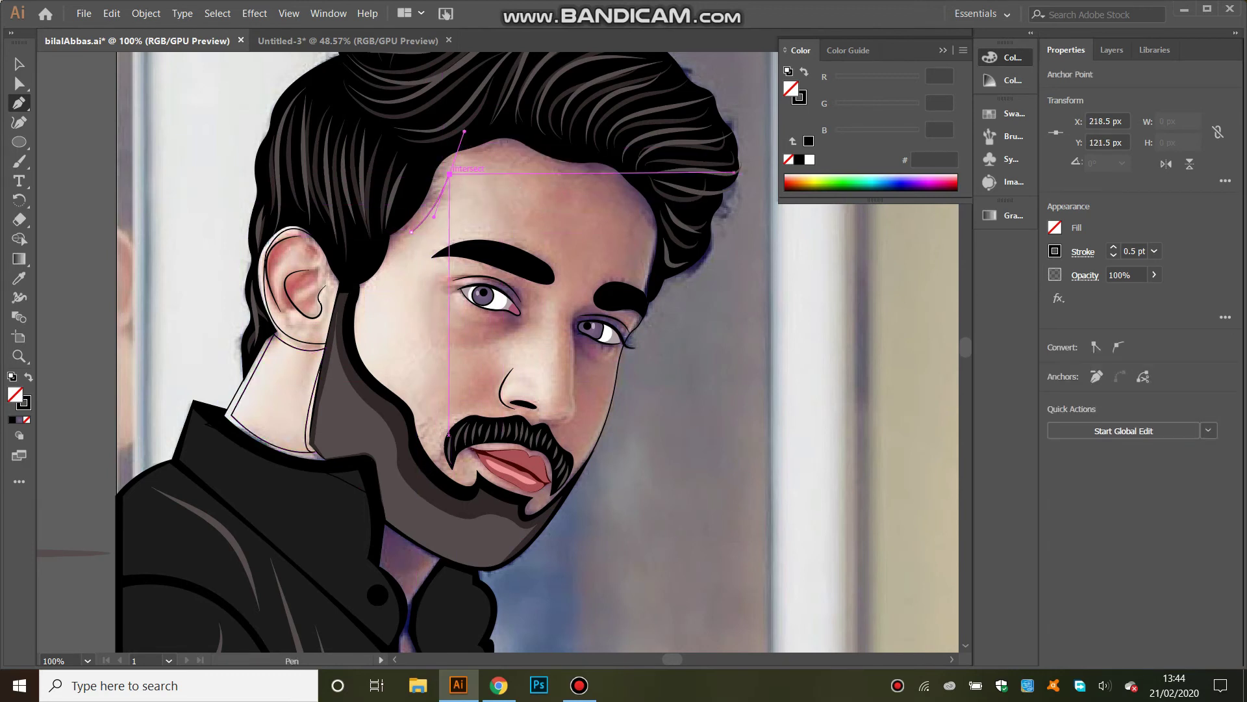
- Trace the outline across the forehead hairline and curve it around the right eyebrow
{"action": "left_click_drag", "start_coordinate": [616, 180], "coordinate": [669, 192]}
{"action": "left_click_drag", "start_coordinate": [634, 279], "coordinate": [674, 198]}
{"action": "left_click_drag", "start_coordinate": [591, 304], "coordinate": [593, 330]}
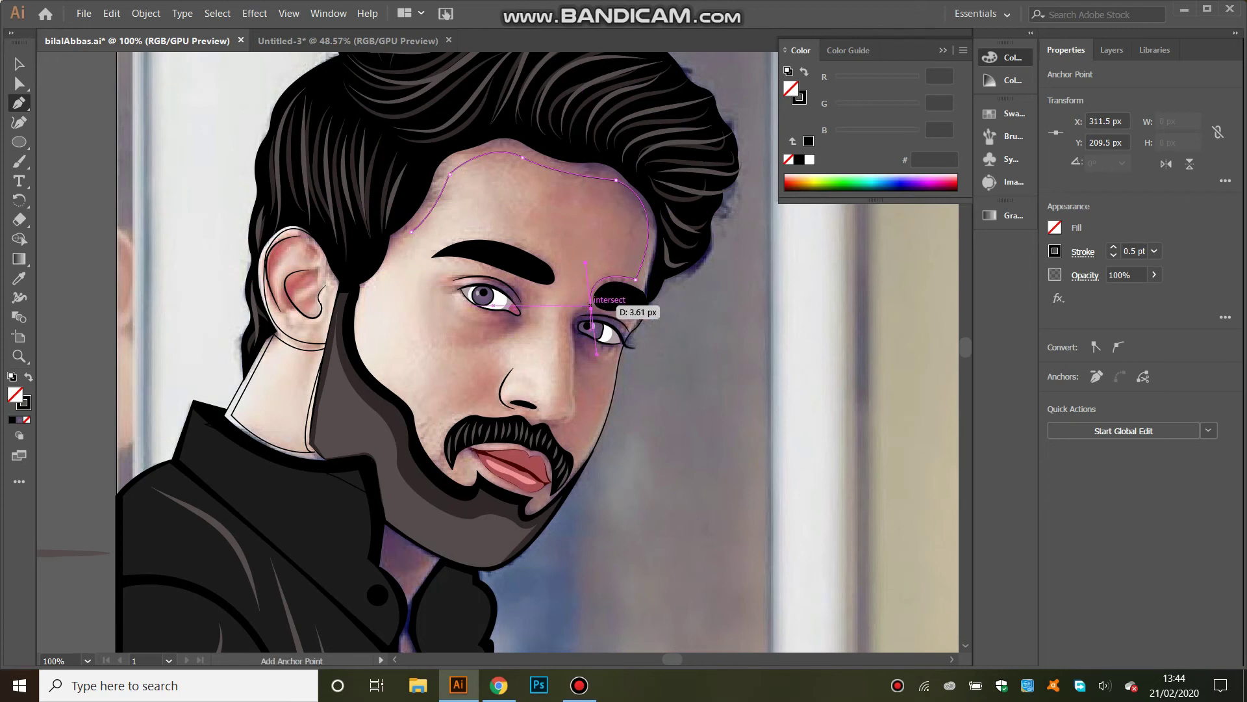
{"action": "left_click", "coordinate": [591, 308]}
{"action": "mouse_move", "coordinate": [629, 313]}
{"action": "left_mouse_down"}
{"action": "mouse_move", "coordinate": [656, 301]}
{"action": "mouse_move", "coordinate": [647, 310]}
{"action": "left_mouse_up"}
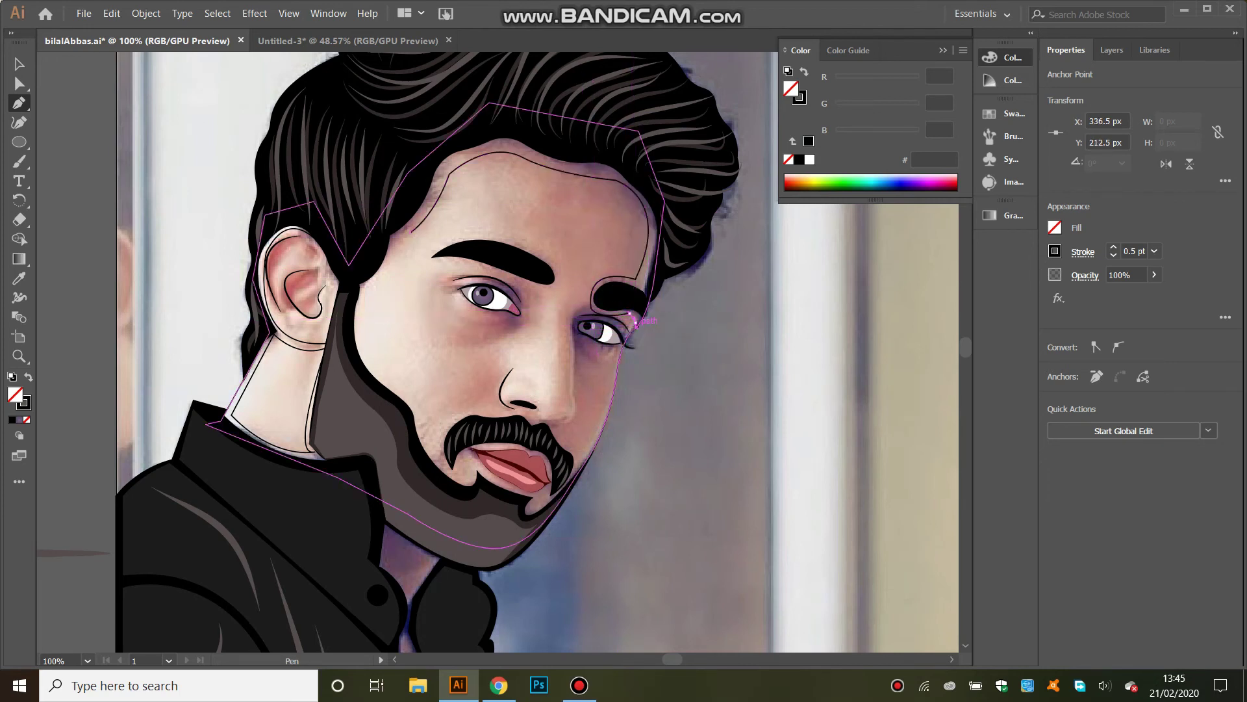
- Extend the face outline down the right cheek toward the chin
{"action": "left_click", "coordinate": [579, 685]}
{"action": "left_click", "coordinate": [579, 685]}
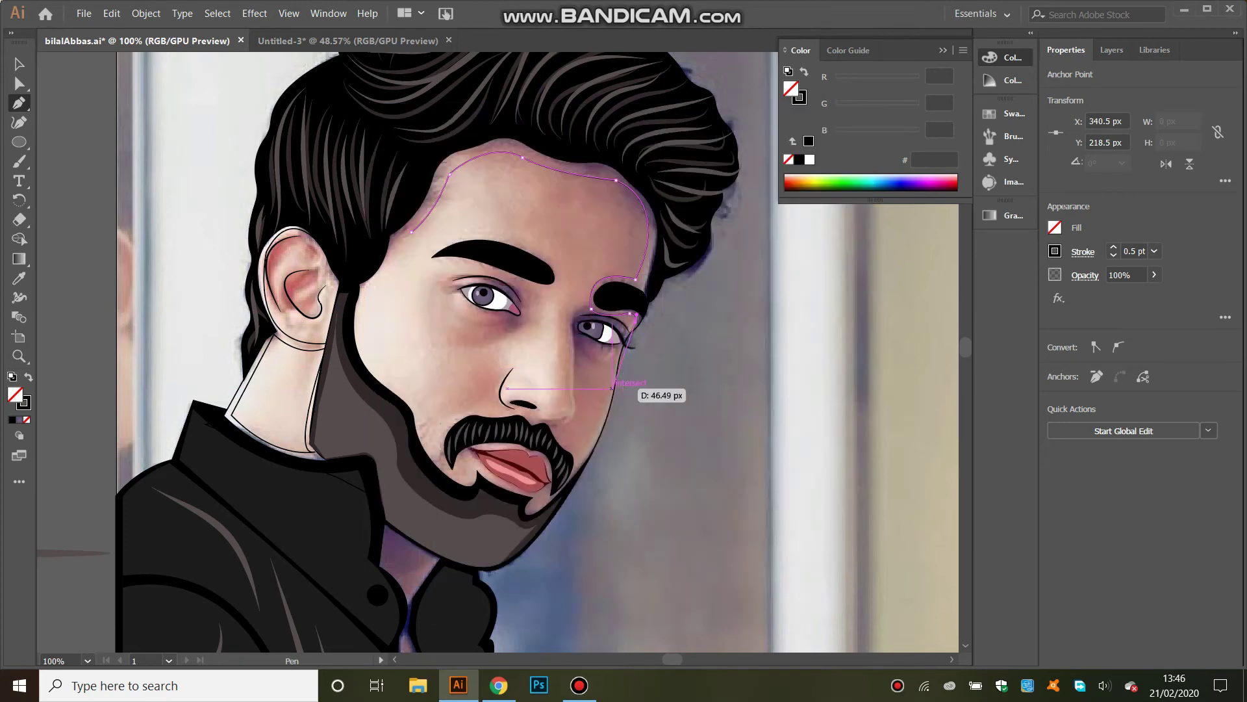
{"action": "left_click", "coordinate": [610, 404]}
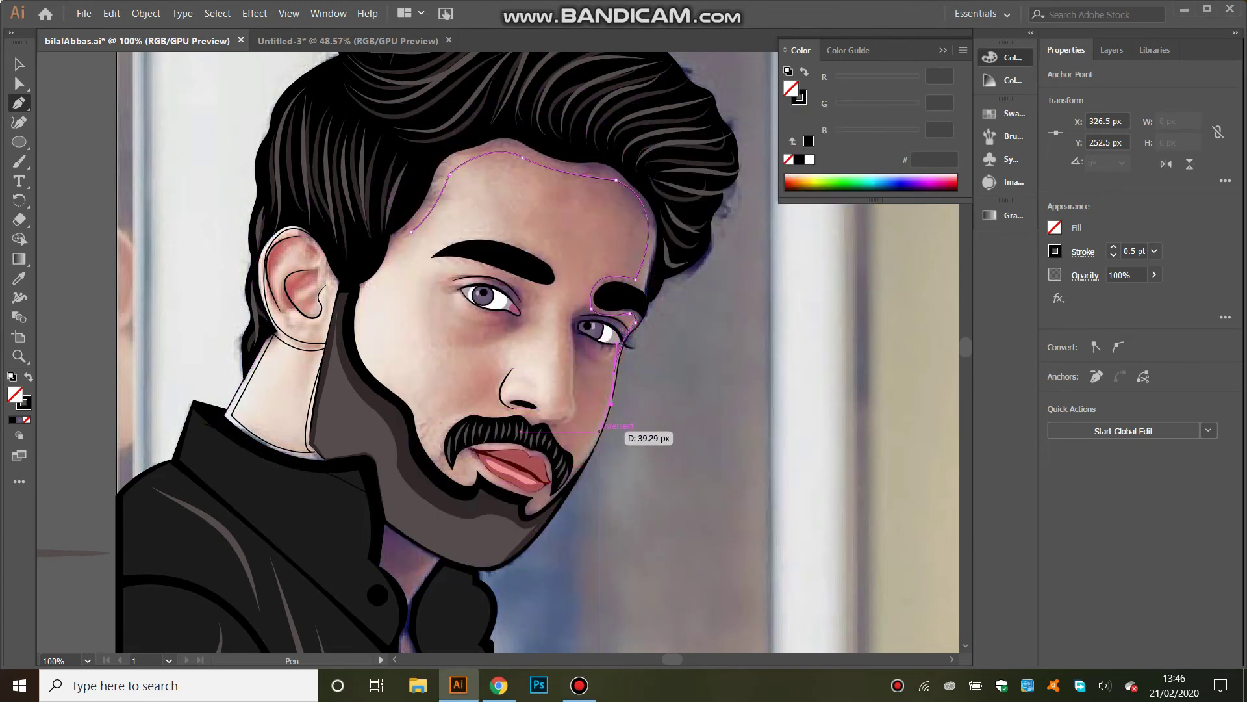
{"action": "left_click_drag", "start_coordinate": [567, 475], "coordinate": [563, 485]}
{"action": "left_click", "coordinate": [574, 471]}
- Carry the outline under the nose, around the moustache and up the left side, joining the face path
{"action": "left_click_drag", "start_coordinate": [565, 442], "coordinate": [569, 451]}
{"action": "left_click", "coordinate": [554, 429]}
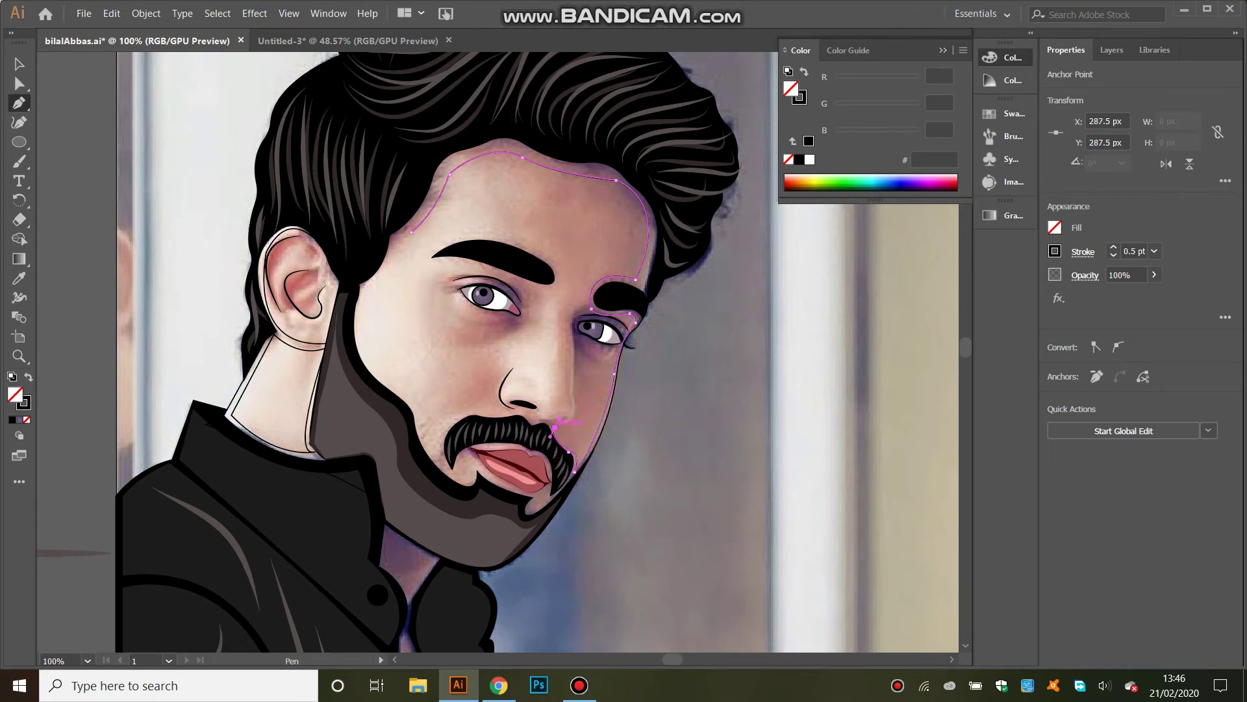
{"action": "mouse_move", "coordinate": [519, 406]}
{"action": "left_mouse_down"}
{"action": "mouse_move", "coordinate": [465, 409]}
{"action": "mouse_move", "coordinate": [473, 419]}
{"action": "left_mouse_up"}
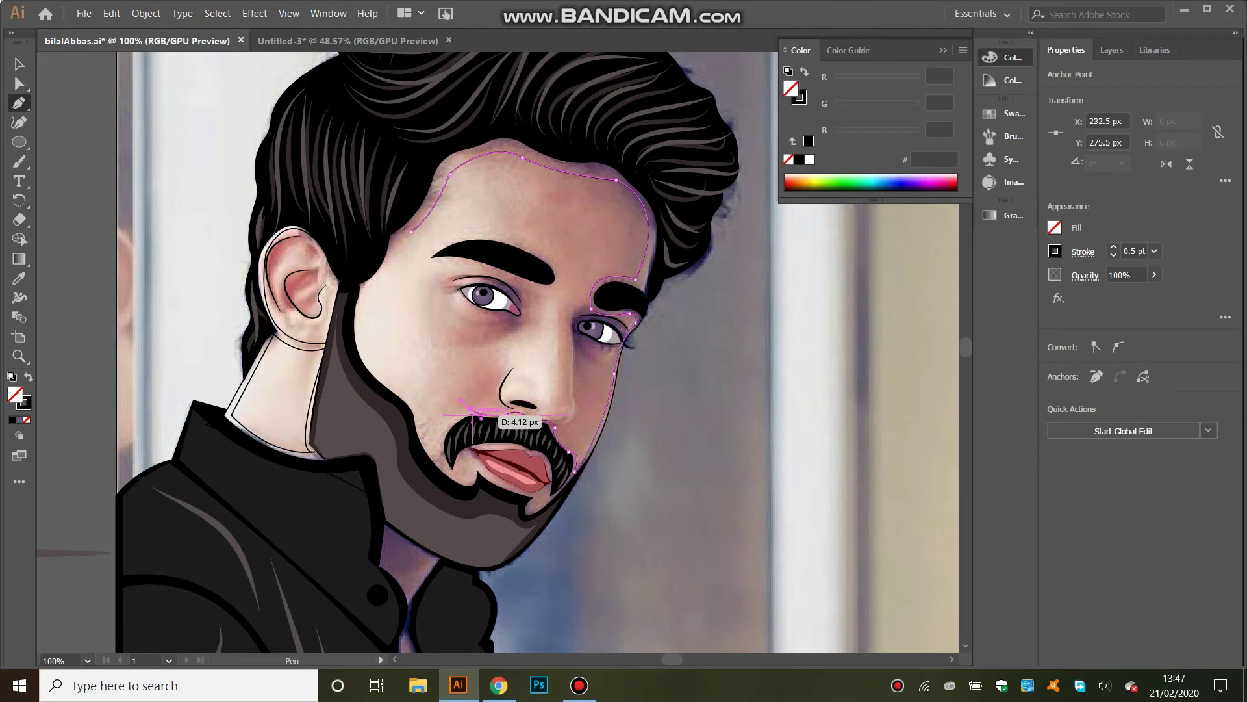
{"action": "mouse_move", "coordinate": [450, 473]}
{"action": "left_mouse_down"}
{"action": "mouse_move", "coordinate": [432, 399]}
{"action": "mouse_move", "coordinate": [341, 366]}
{"action": "left_mouse_up"}
{"action": "left_click_drag", "start_coordinate": [367, 289], "coordinate": [448, 234]}
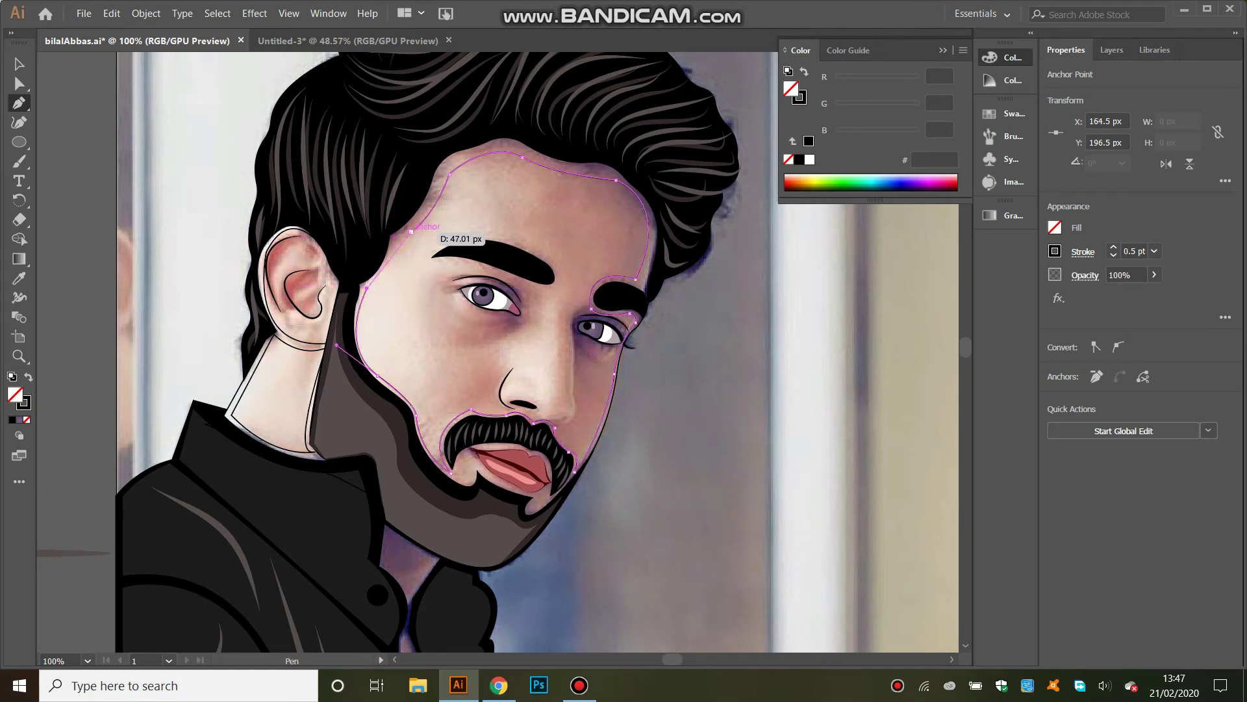
{"action": "left_click", "coordinate": [411, 230]}
{"action": "key", "text": "a"}
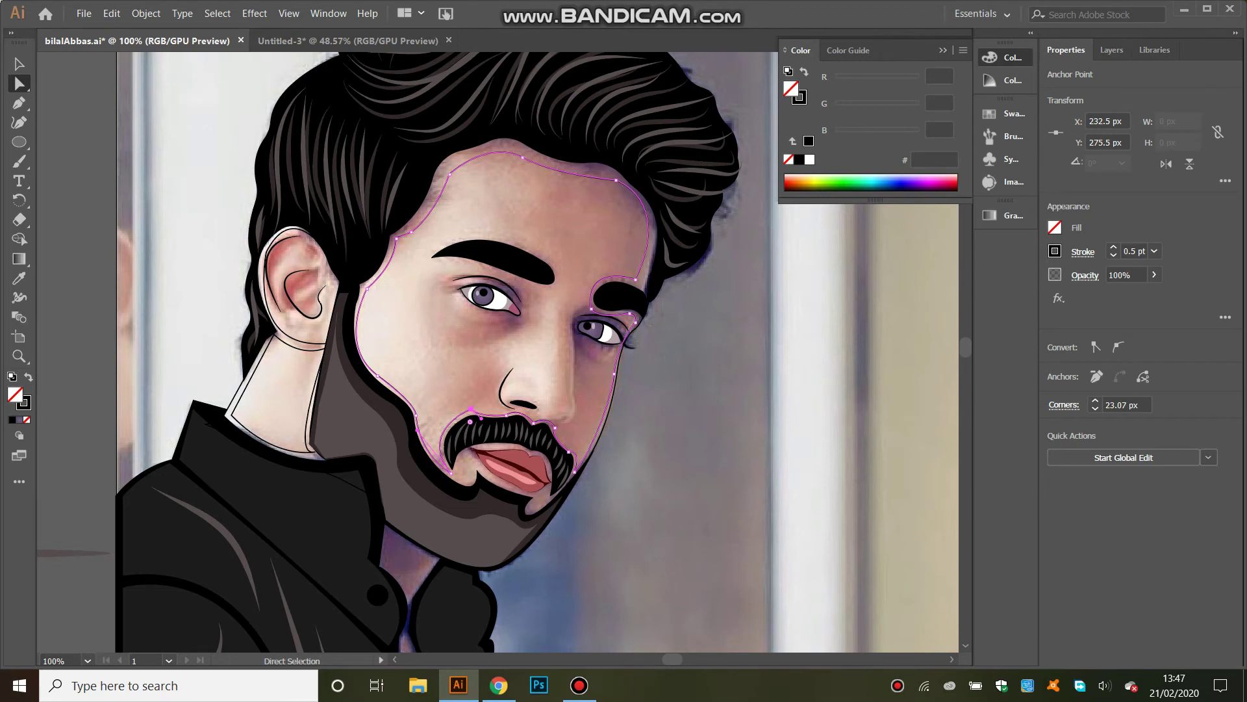
- Round the face outline's corner anchor beside the right eyebrow
{"action": "left_click", "coordinate": [450, 174]}
{"action": "left_click", "coordinate": [592, 312]}
{"action": "left_click_drag", "start_coordinate": [588, 324], "coordinate": [610, 296]}
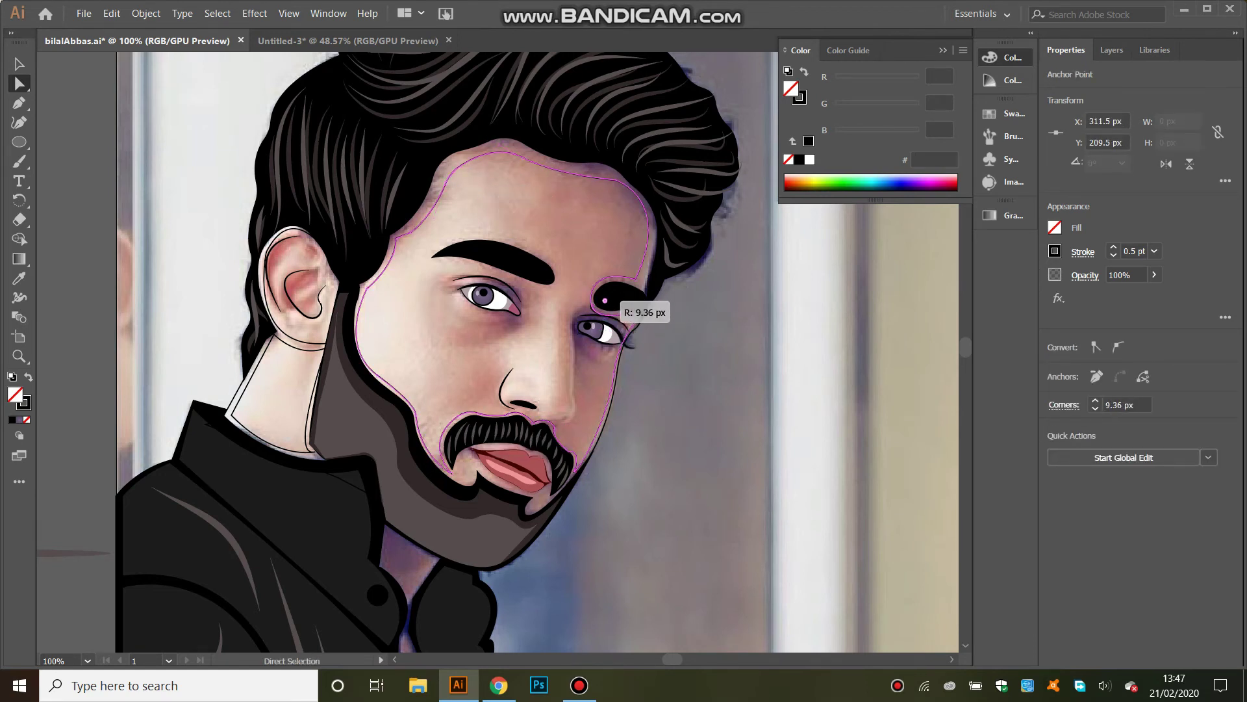
{"action": "key", "text": "ctrl+shift+a"}
{"action": "left_click", "coordinate": [553, 422]}
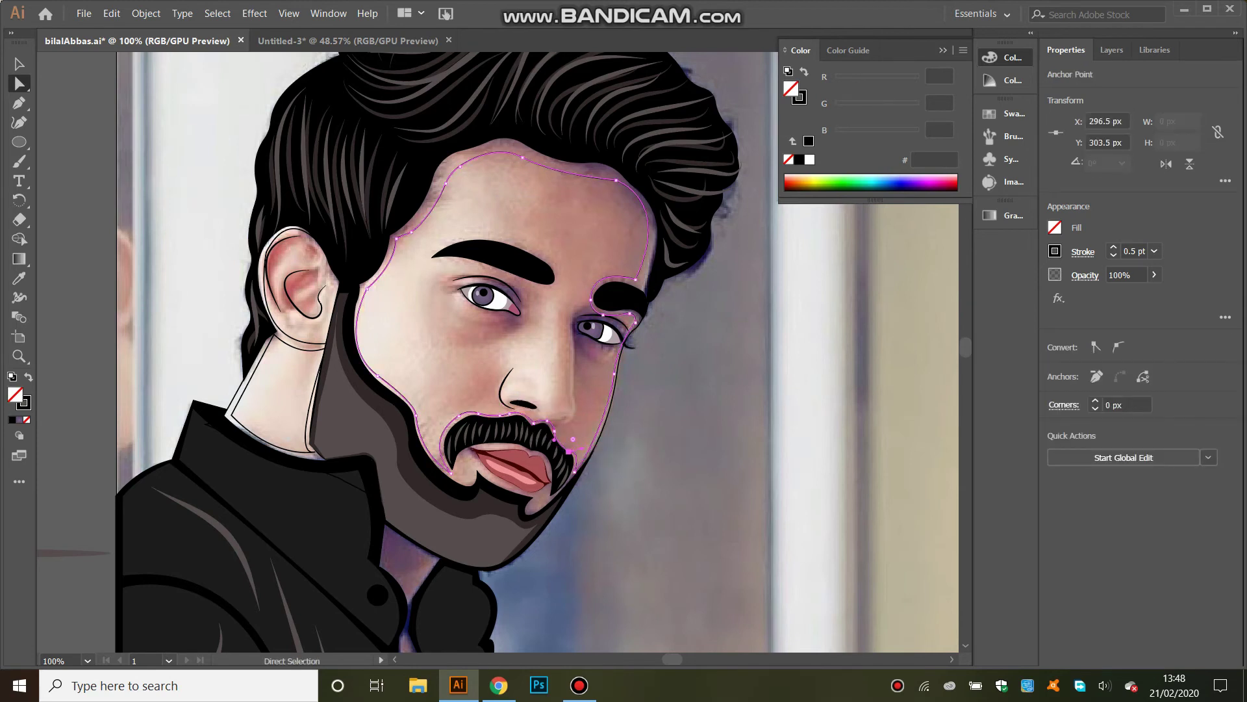
- Deselect the face outline and save the portrait file
{"action": "key", "text": "ctrl+shift+a"}
{"action": "key", "text": "ctrl+s"}
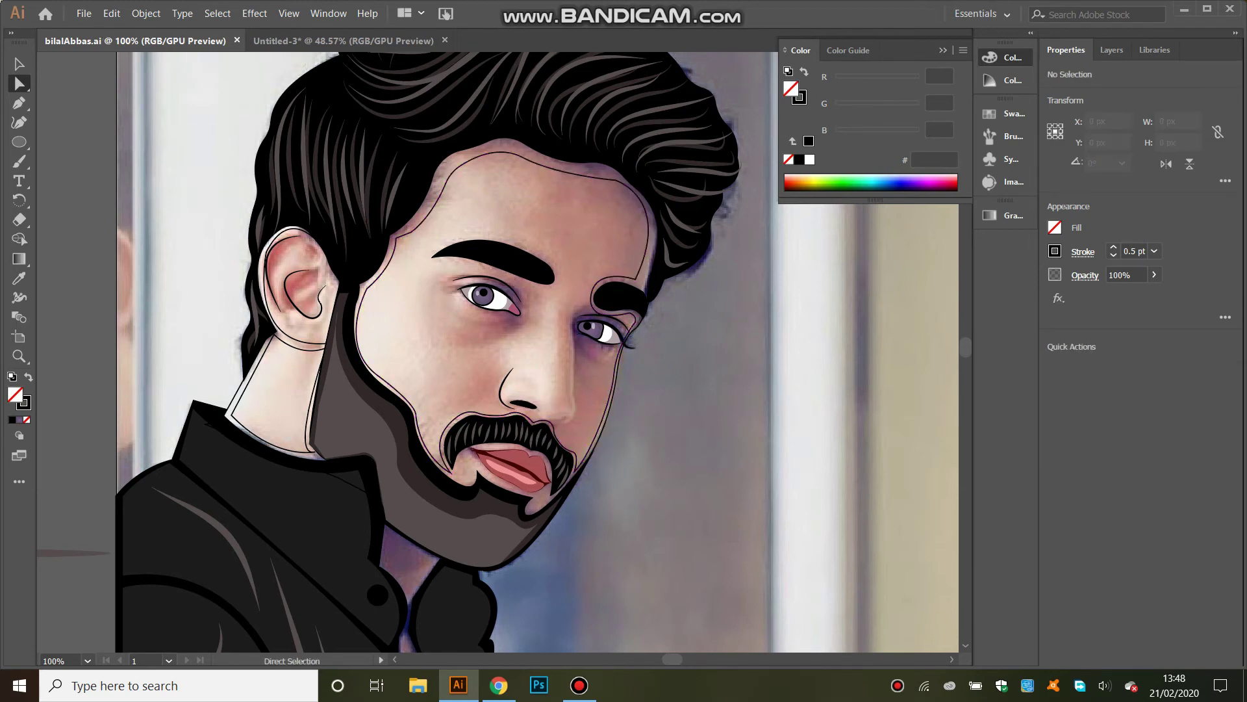
{"action": "left_click_drag", "start_coordinate": [448, 221], "coordinate": [415, 195]}
{"action": "key", "text": "ctrl+shift+a"}
- Draw a closed left eyebrow outline and round its corners to 13.86 px
{"action": "left_click", "coordinate": [19, 103]}
{"action": "left_click", "coordinate": [427, 258]}
{"action": "left_click_drag", "start_coordinate": [556, 266], "coordinate": [644, 329]}
{"action": "left_click_drag", "start_coordinate": [557, 266], "coordinate": [531, 284]}
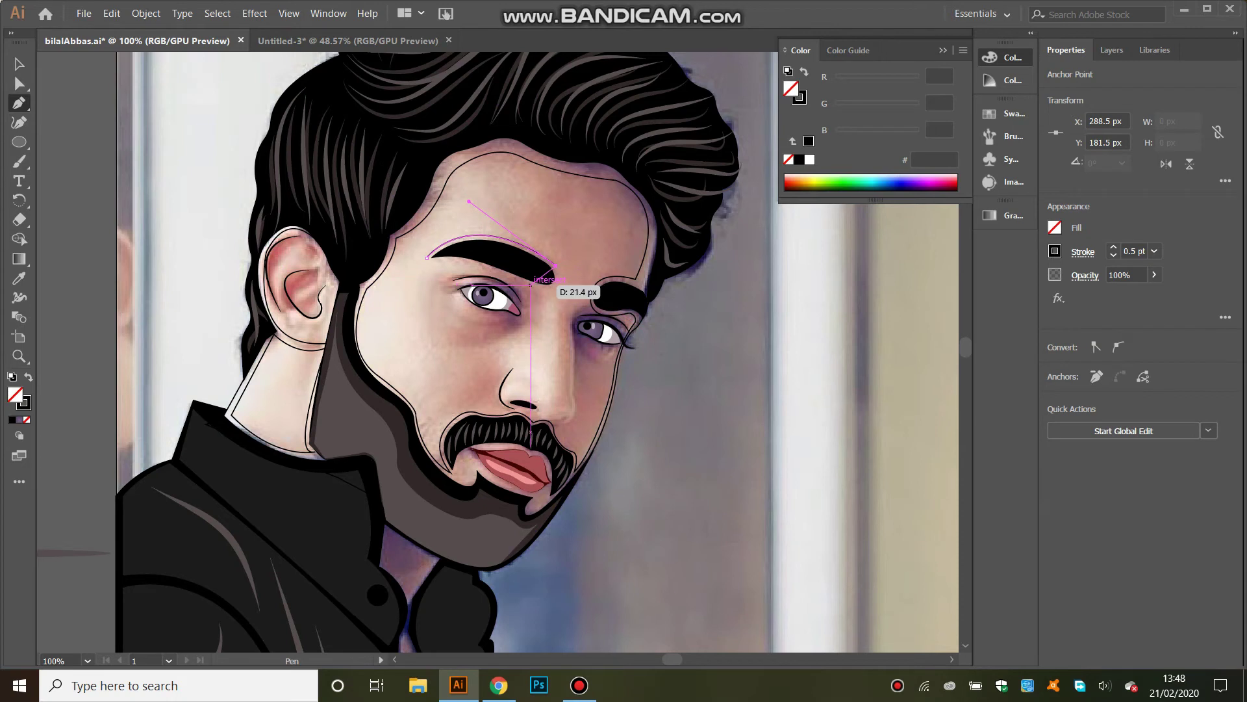
{"action": "left_click", "coordinate": [426, 258]}
{"action": "left_click_drag", "start_coordinate": [425, 260], "coordinate": [428, 259]}
{"action": "key", "text": "a"}
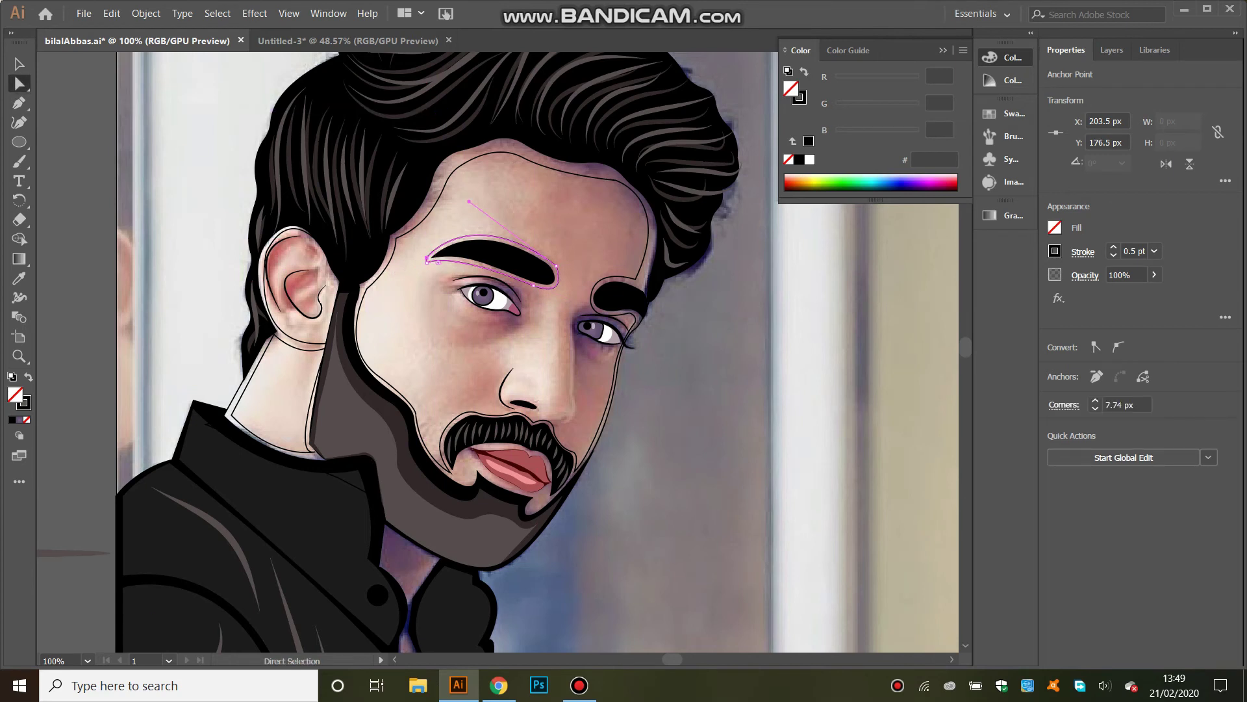
{"action": "left_click_drag", "start_coordinate": [438, 262], "coordinate": [441, 266]}
{"action": "left_click", "coordinate": [537, 278]}
{"action": "key", "text": "ctrl+shift+a"}
{"action": "key", "text": "p"}
- Trace an open curved path along the lips from the mouth corner
{"action": "left_click", "coordinate": [456, 472]}
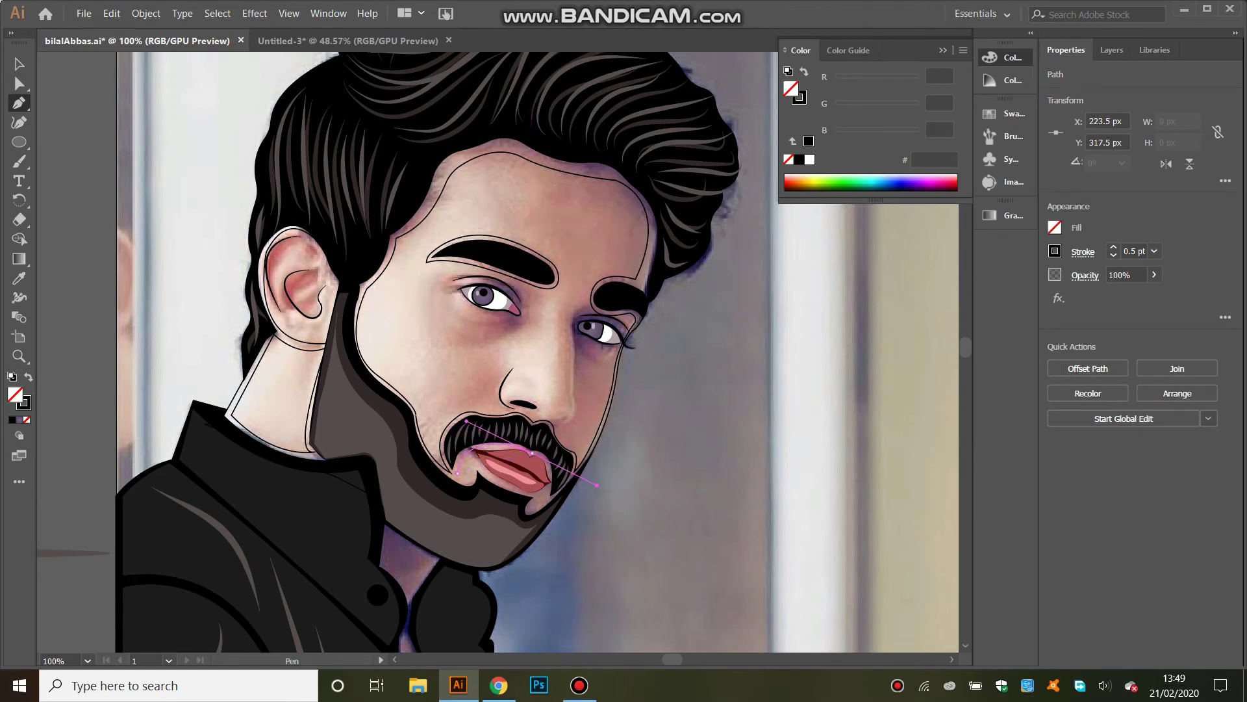
{"action": "left_click_drag", "start_coordinate": [612, 478], "coordinate": [536, 445]}
{"action": "left_click_drag", "start_coordinate": [544, 460], "coordinate": [551, 484]}
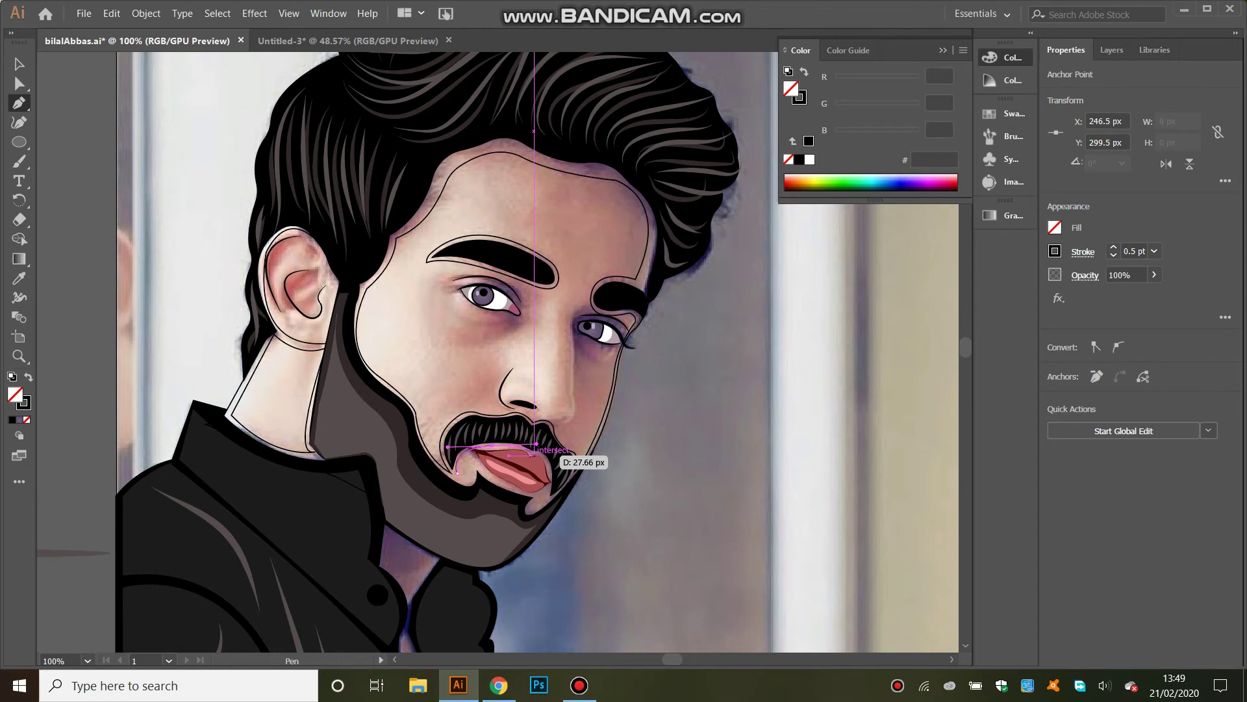
{"action": "left_click_drag", "start_coordinate": [556, 511], "coordinate": [565, 521]}
{"action": "key", "text": "Escape"}
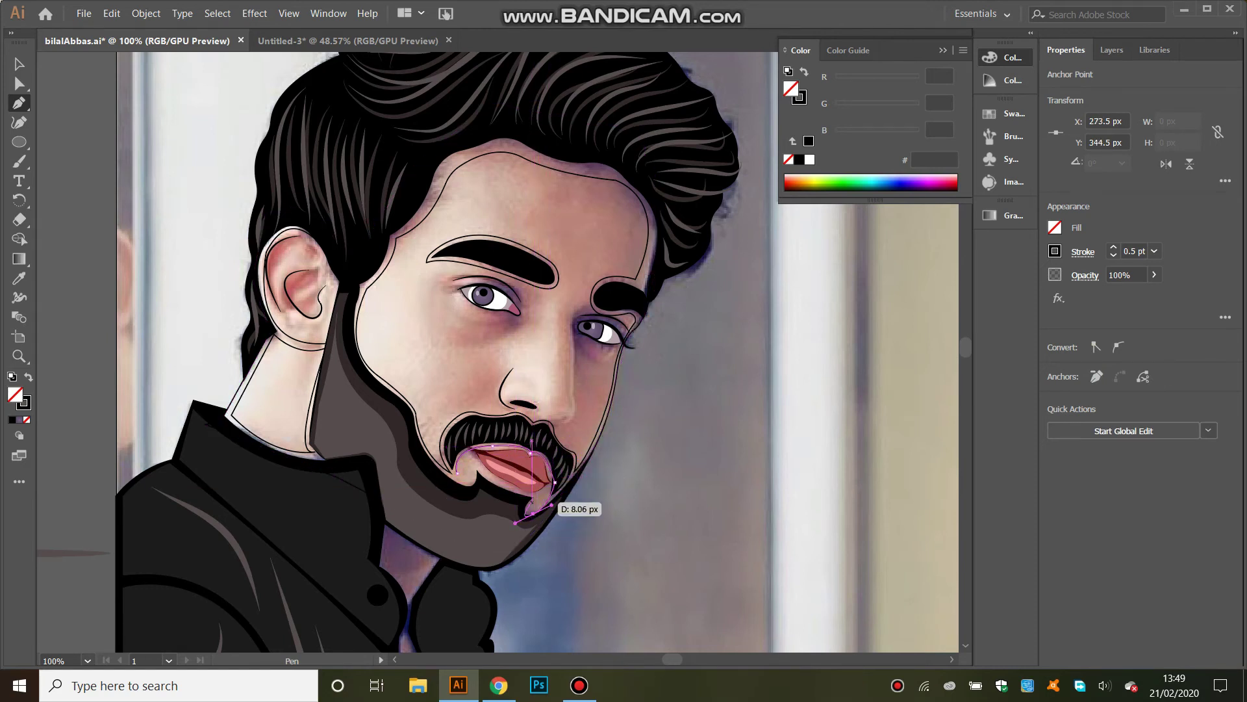
{"action": "left_click_drag", "start_coordinate": [484, 484], "coordinate": [495, 486]}
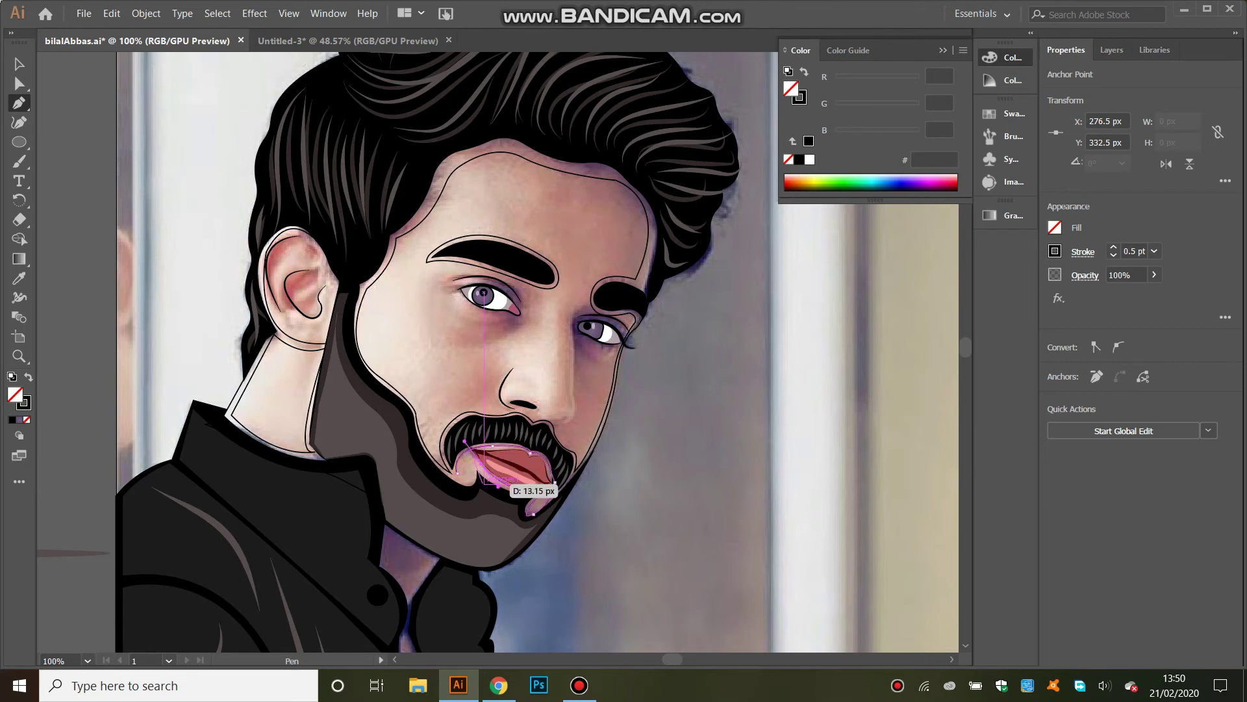
{"action": "key", "text": "Escape"}
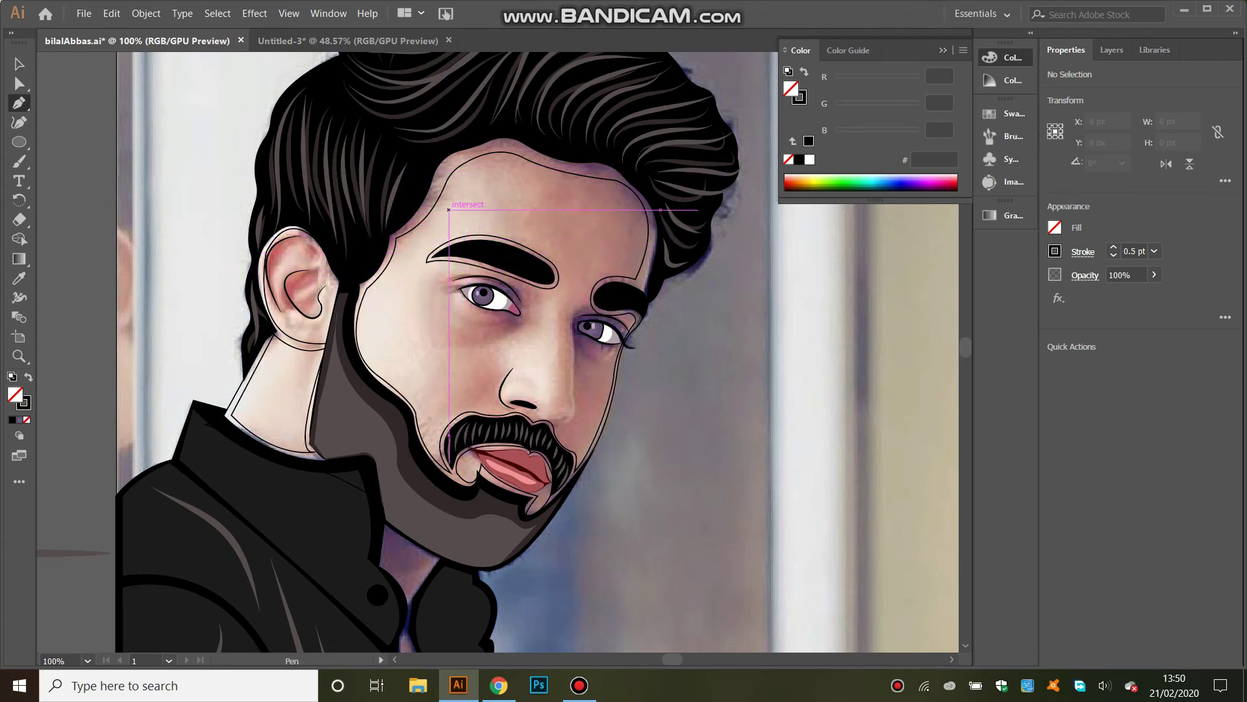
- Draw a line along the top of the eyebrow, curving down beside the nose to its tip
{"action": "left_click", "coordinate": [441, 238]}
{"action": "left_click_drag", "start_coordinate": [560, 284], "coordinate": [560, 304]}
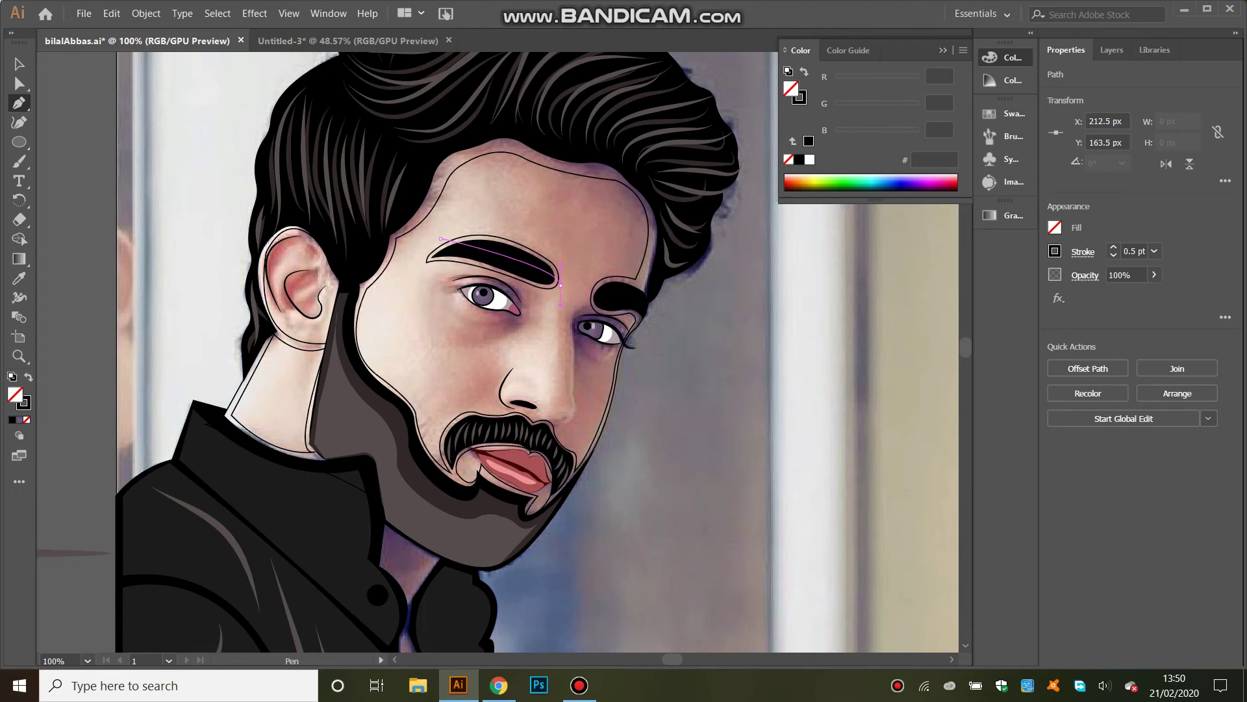
{"action": "left_click_drag", "start_coordinate": [591, 367], "coordinate": [580, 306]}
{"action": "left_click_drag", "start_coordinate": [631, 337], "coordinate": [629, 313]}
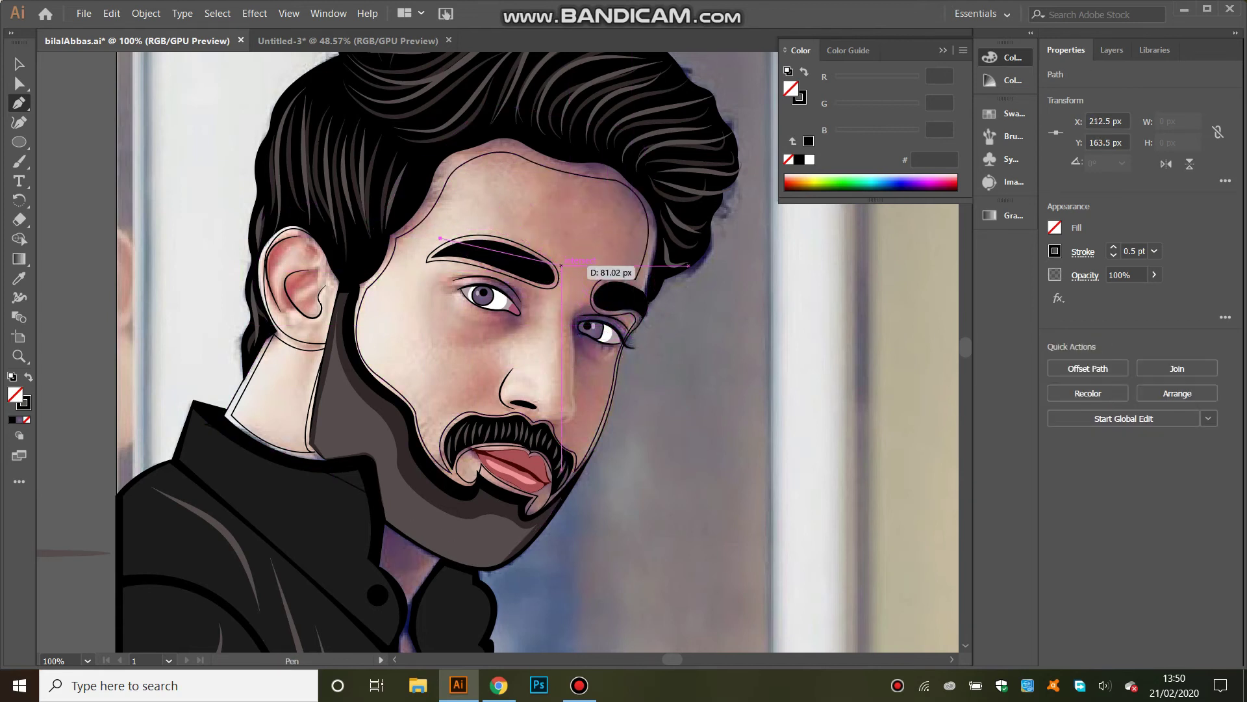
{"action": "left_click_drag", "start_coordinate": [557, 260], "coordinate": [557, 262]}
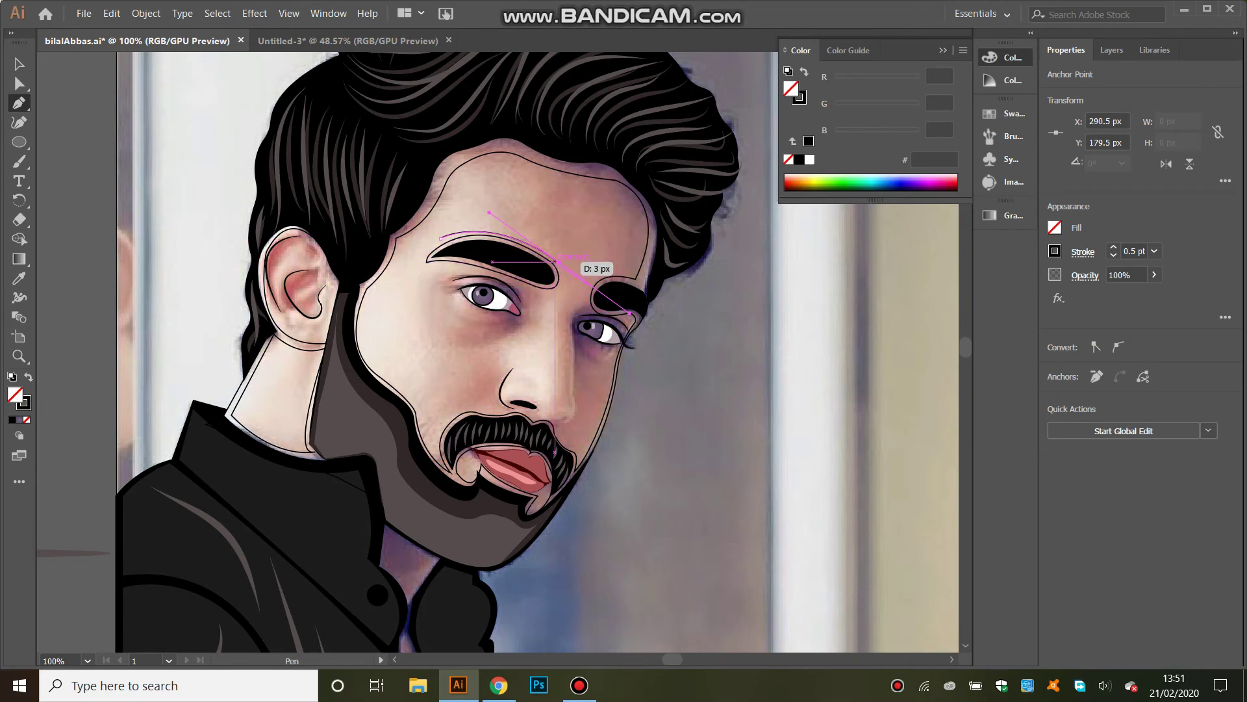
{"action": "mouse_move", "coordinate": [577, 311]}
{"action": "left_mouse_down"}
{"action": "mouse_move", "coordinate": [542, 311]}
{"action": "mouse_move", "coordinate": [517, 372]}
{"action": "left_mouse_up"}
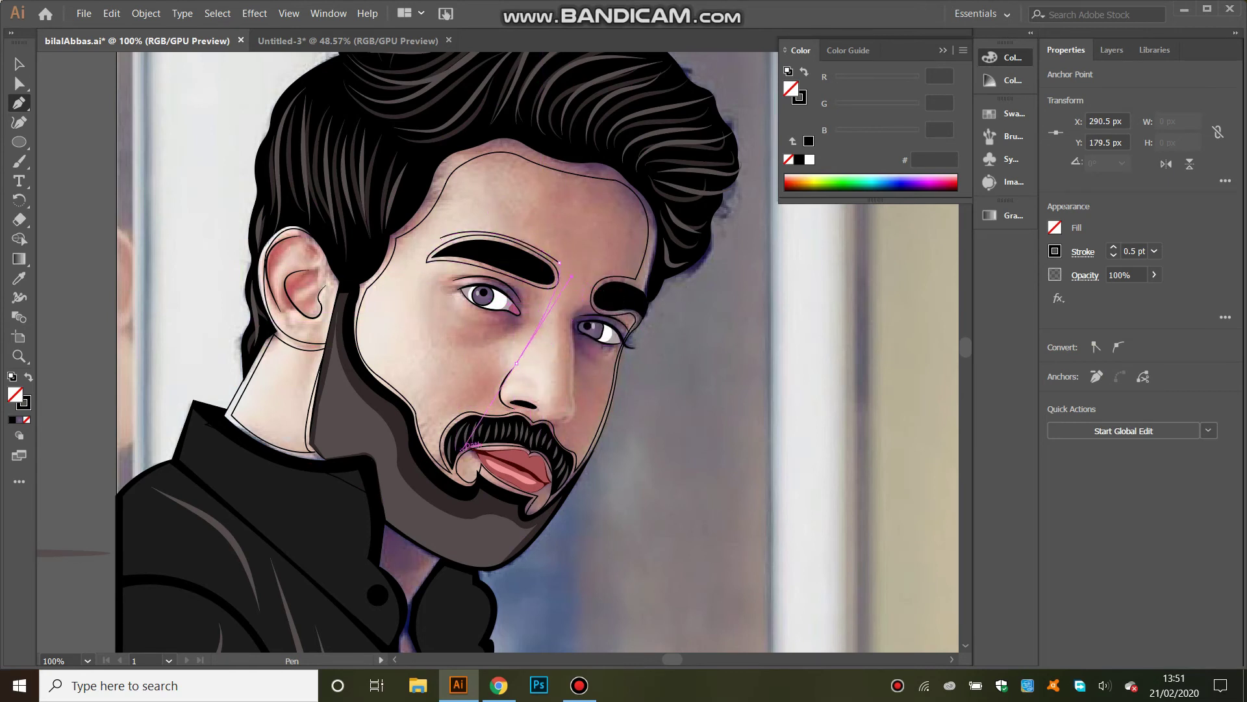
{"action": "left_click_drag", "start_coordinate": [466, 447], "coordinate": [513, 367]}
{"action": "mouse_move", "coordinate": [513, 416]}
{"action": "left_mouse_down"}
{"action": "mouse_move", "coordinate": [524, 396]}
{"action": "mouse_move", "coordinate": [574, 418]}
{"action": "mouse_move", "coordinate": [588, 411]}
{"action": "left_mouse_up"}
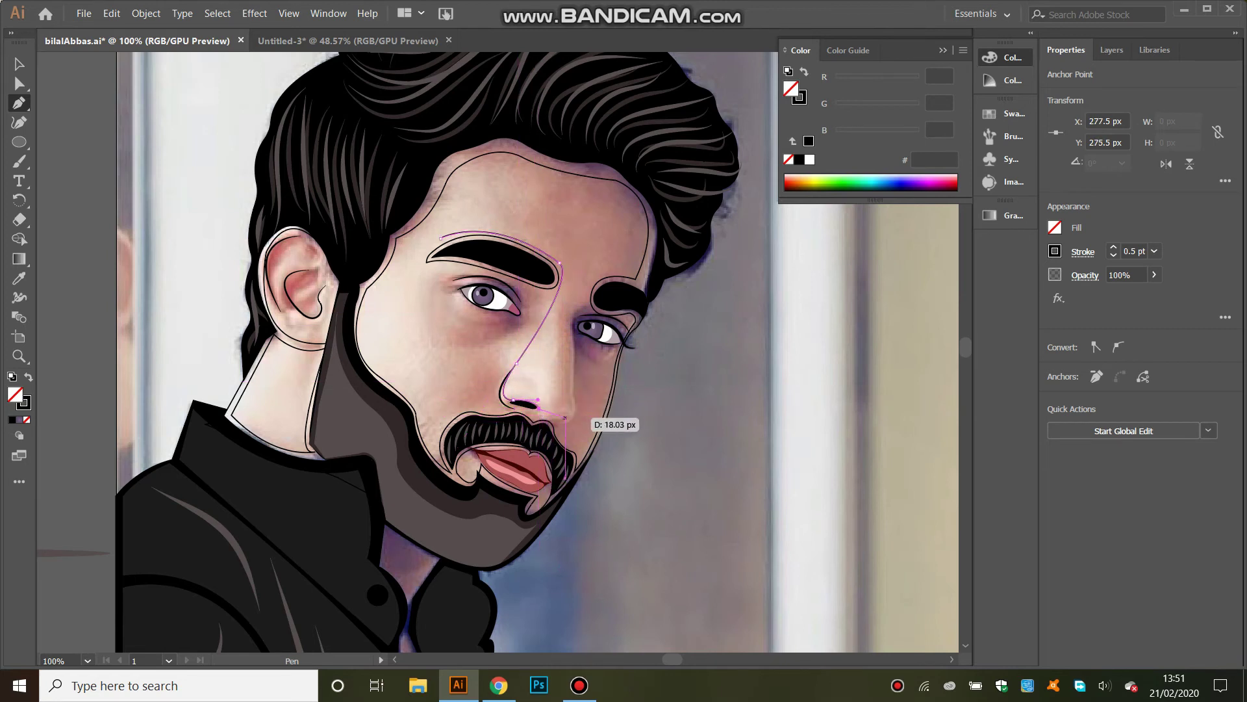
- Trace the line from beside the nose up past the brow and across the forehead
{"action": "left_click_drag", "start_coordinate": [578, 408], "coordinate": [568, 389]}
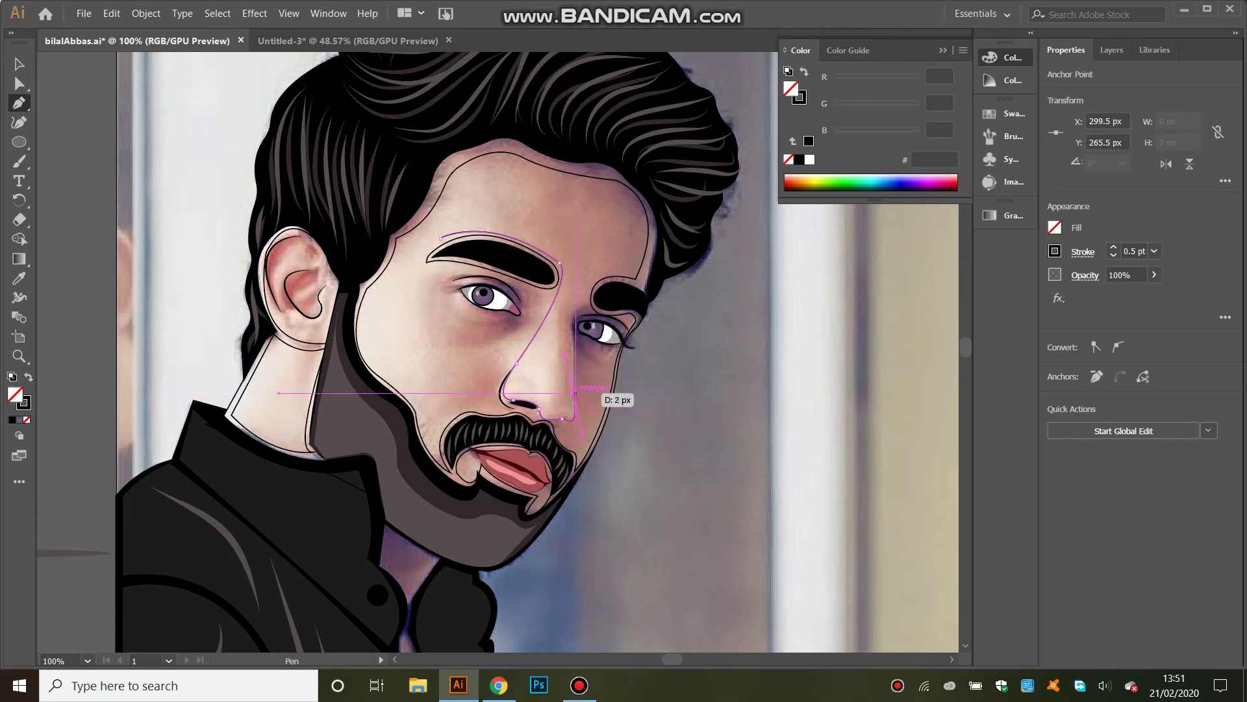
{"action": "mouse_move", "coordinate": [561, 341]}
{"action": "left_mouse_down"}
{"action": "mouse_move", "coordinate": [575, 296]}
{"action": "mouse_move", "coordinate": [618, 274]}
{"action": "left_mouse_up"}
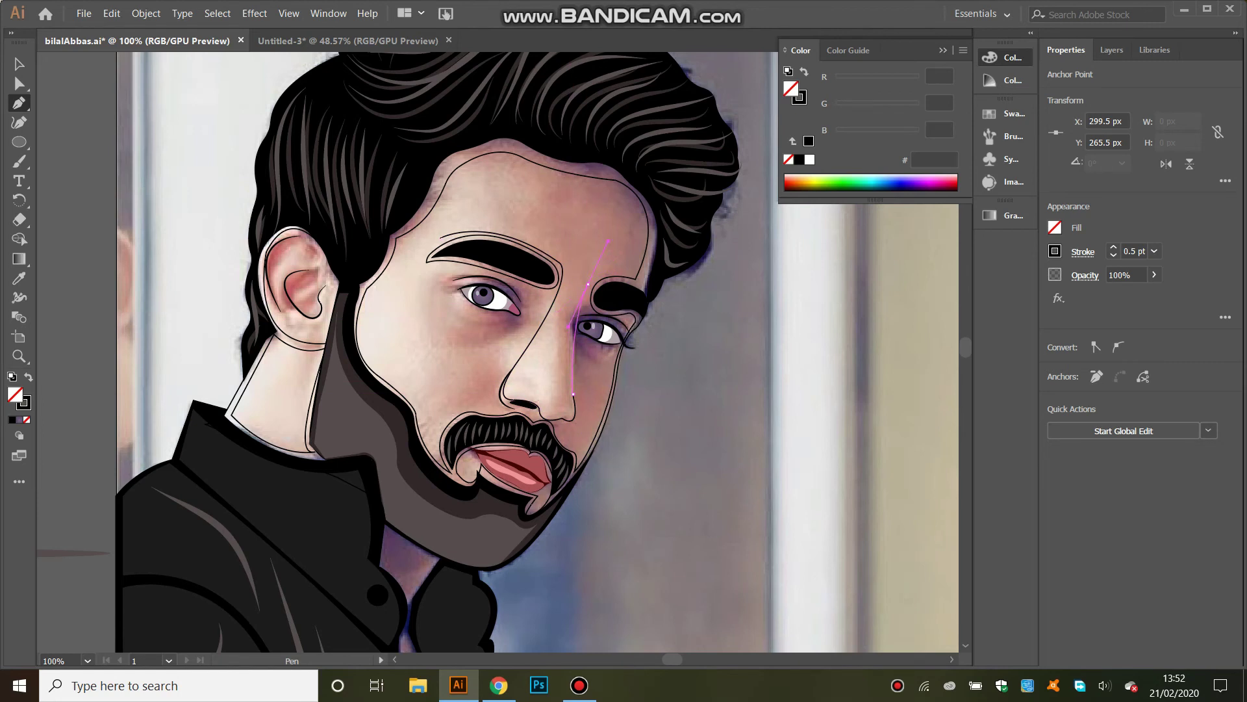
{"action": "left_click_drag", "start_coordinate": [565, 328], "coordinate": [577, 312]}
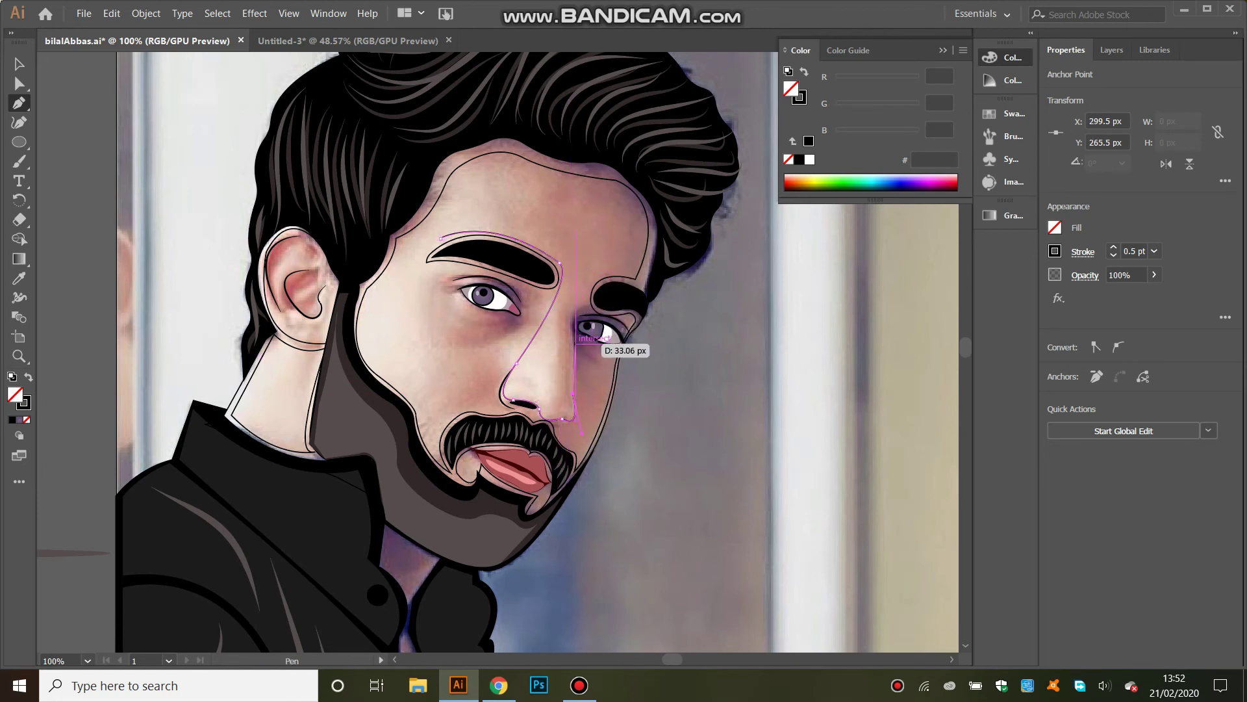
{"action": "mouse_move", "coordinate": [586, 300]}
{"action": "left_mouse_down"}
{"action": "mouse_move", "coordinate": [631, 261]}
{"action": "mouse_move", "coordinate": [677, 273]}
{"action": "left_mouse_up"}
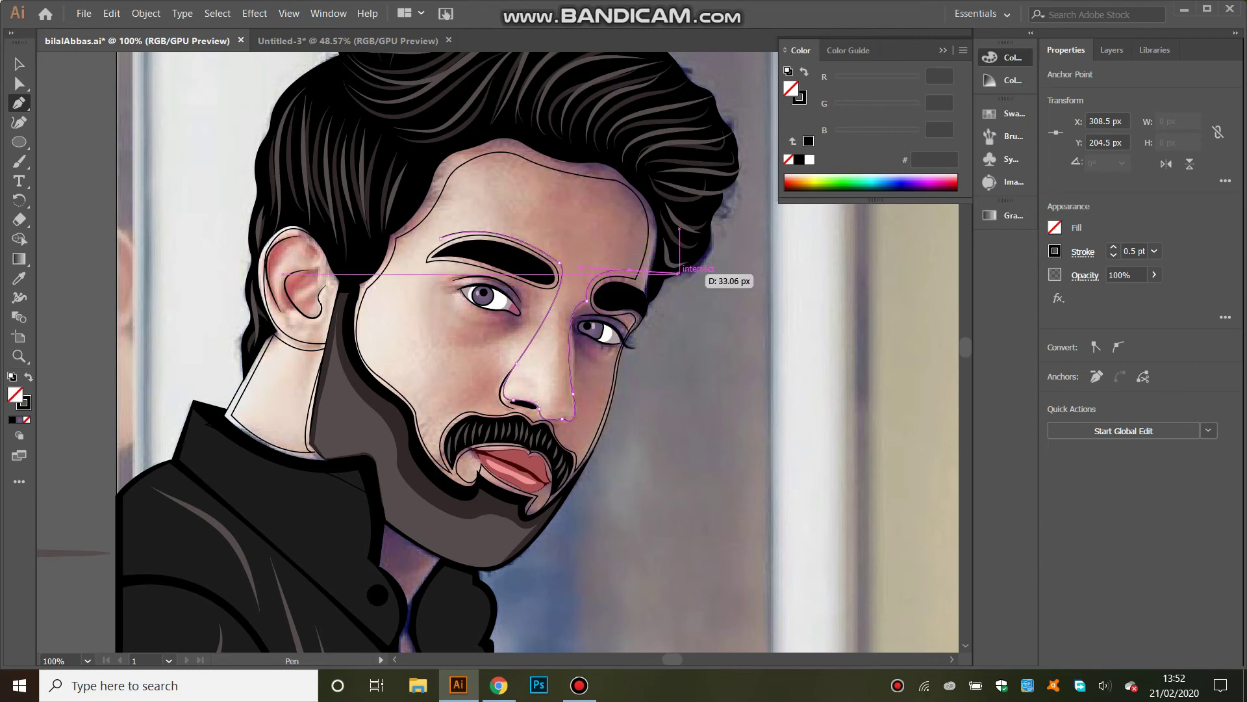
{"action": "left_click_drag", "start_coordinate": [606, 193], "coordinate": [491, 165]}
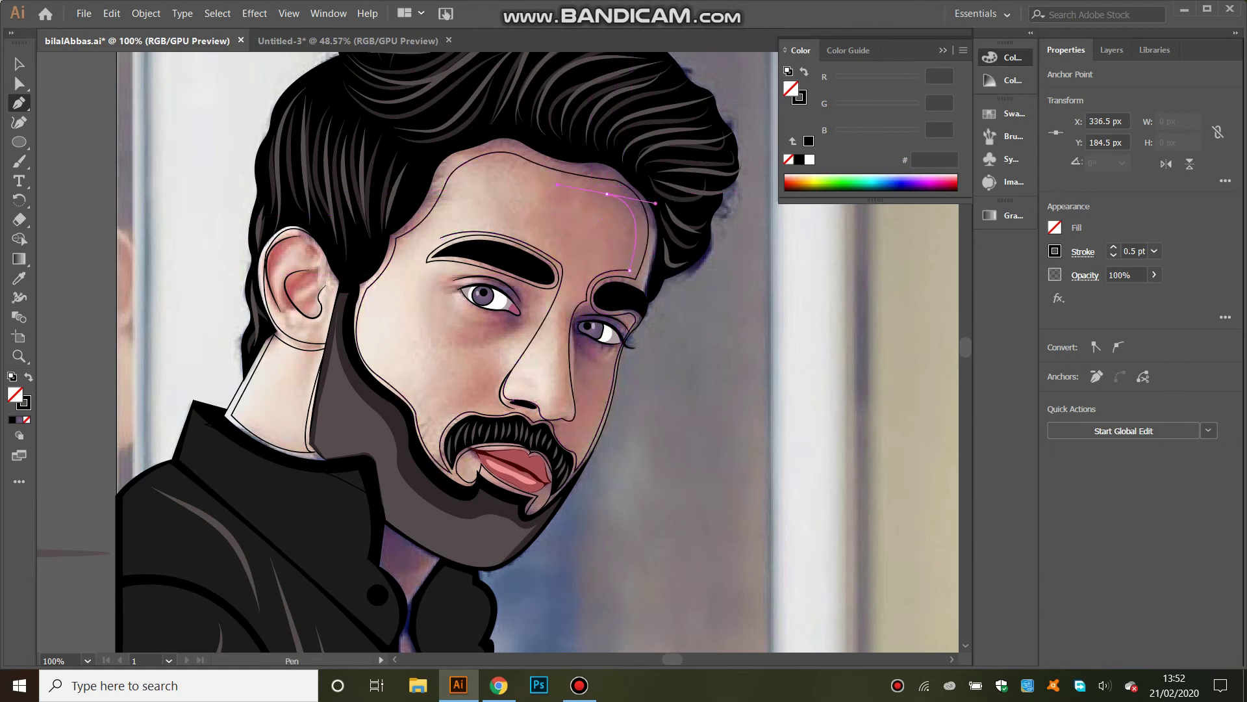
{"action": "left_click_drag", "start_coordinate": [441, 238], "coordinate": [489, 212]}
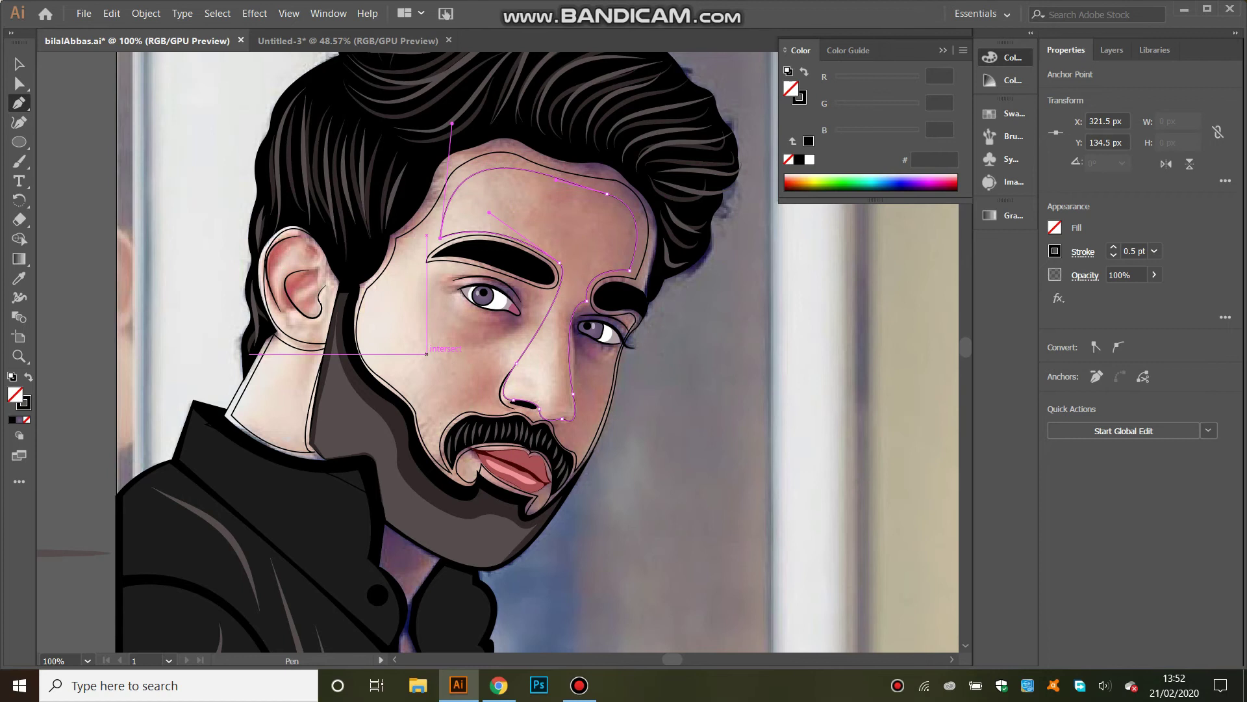
{"action": "key", "text": "a"}
{"action": "key", "text": "ctrl+shift+a"}
- Clear the selection and zoom the artwork to 200%
{"action": "left_click", "coordinate": [634, 312]}
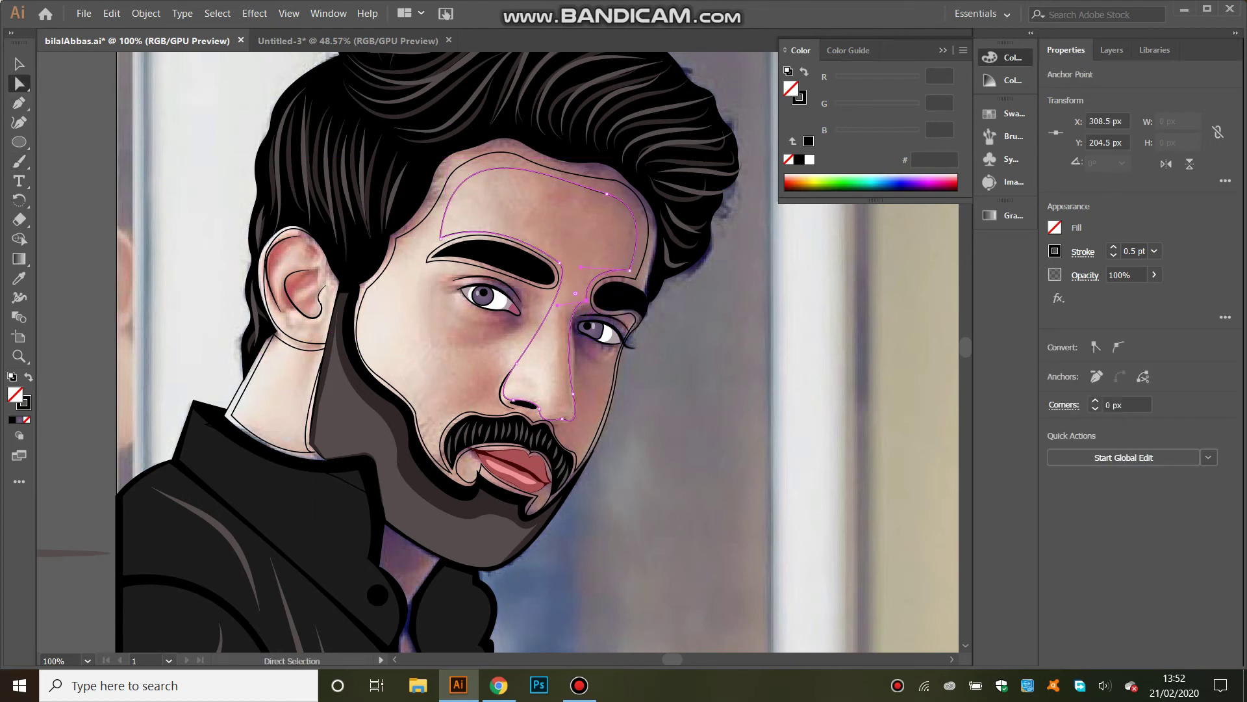
{"action": "key", "text": "ctrl+shift+a"}
{"action": "key", "text": "p"}
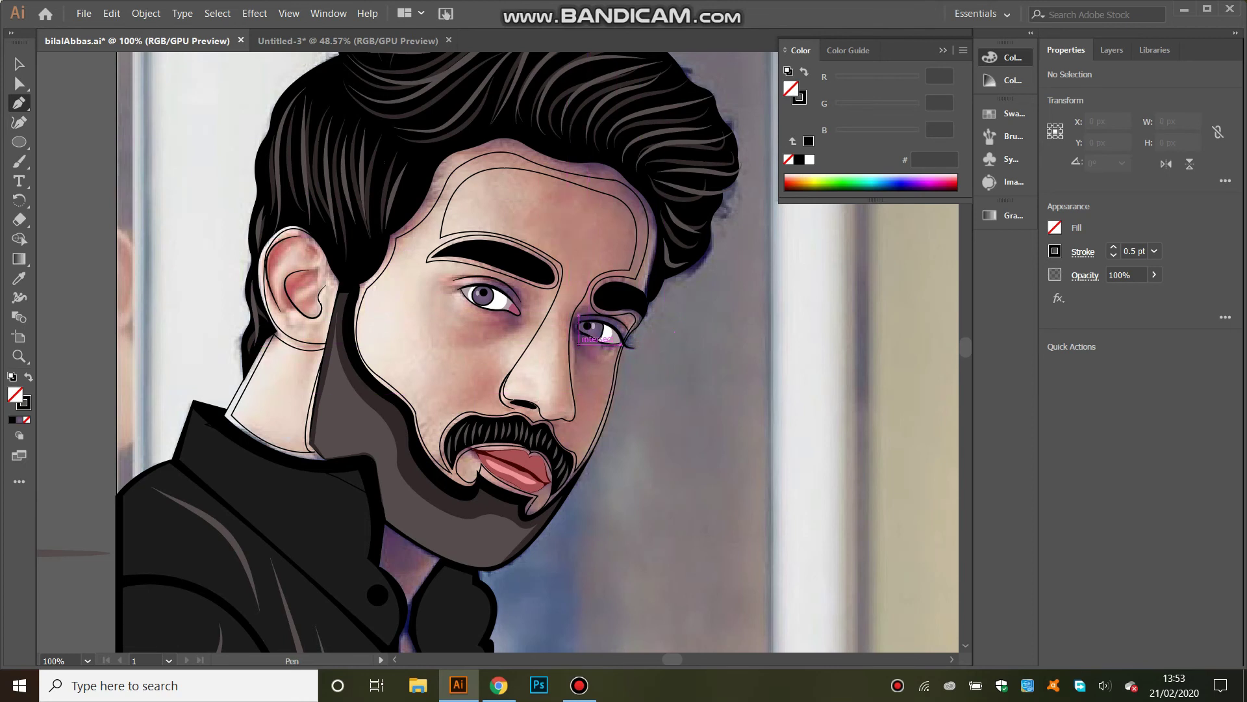
{"action": "left_click", "coordinate": [579, 341]}
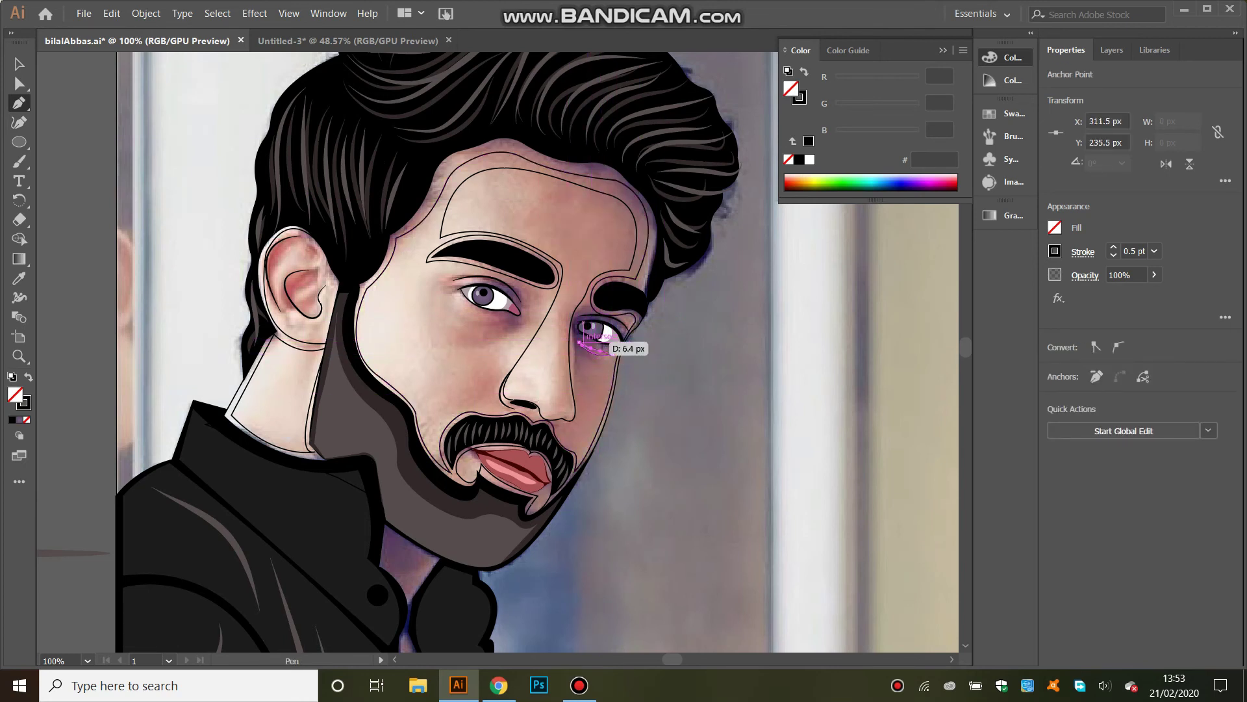
{"action": "key", "text": "Escape"}
{"action": "left_click", "coordinate": [88, 660]}
{"action": "left_click", "coordinate": [124, 406]}
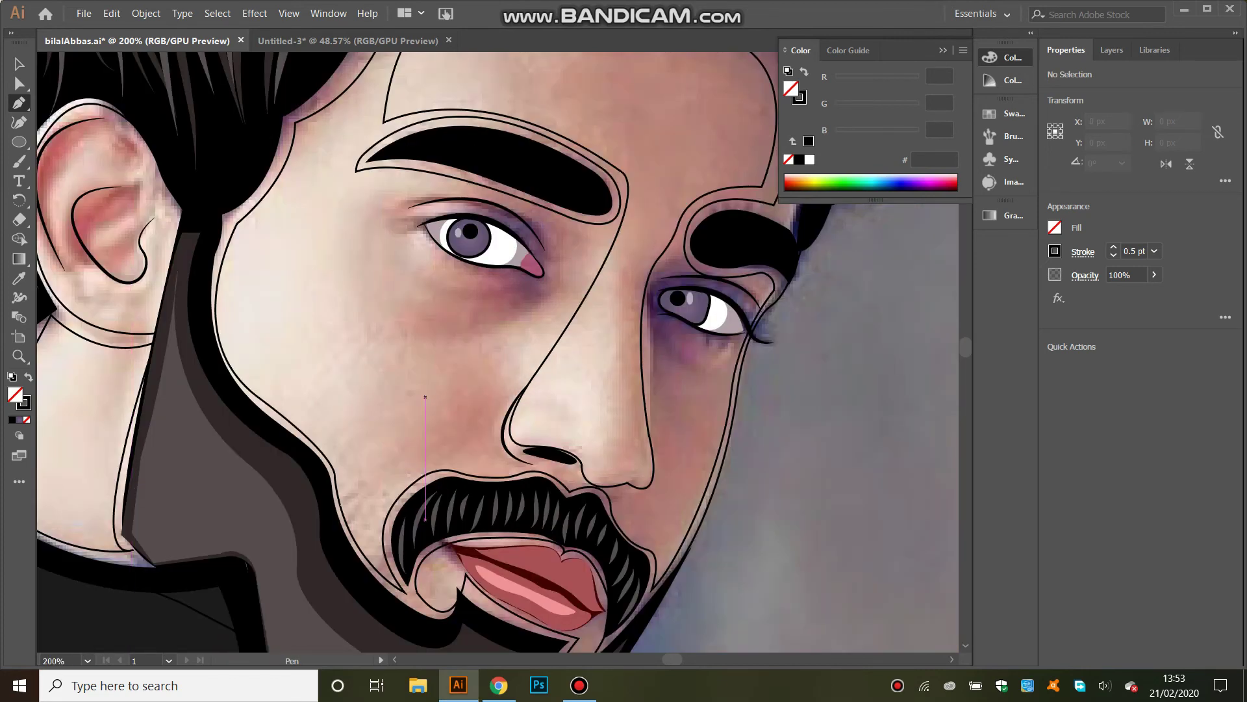
- Draw a curved line under the right-hand eye, undoing and redoing the first attempt
{"action": "left_click", "coordinate": [670, 323]}
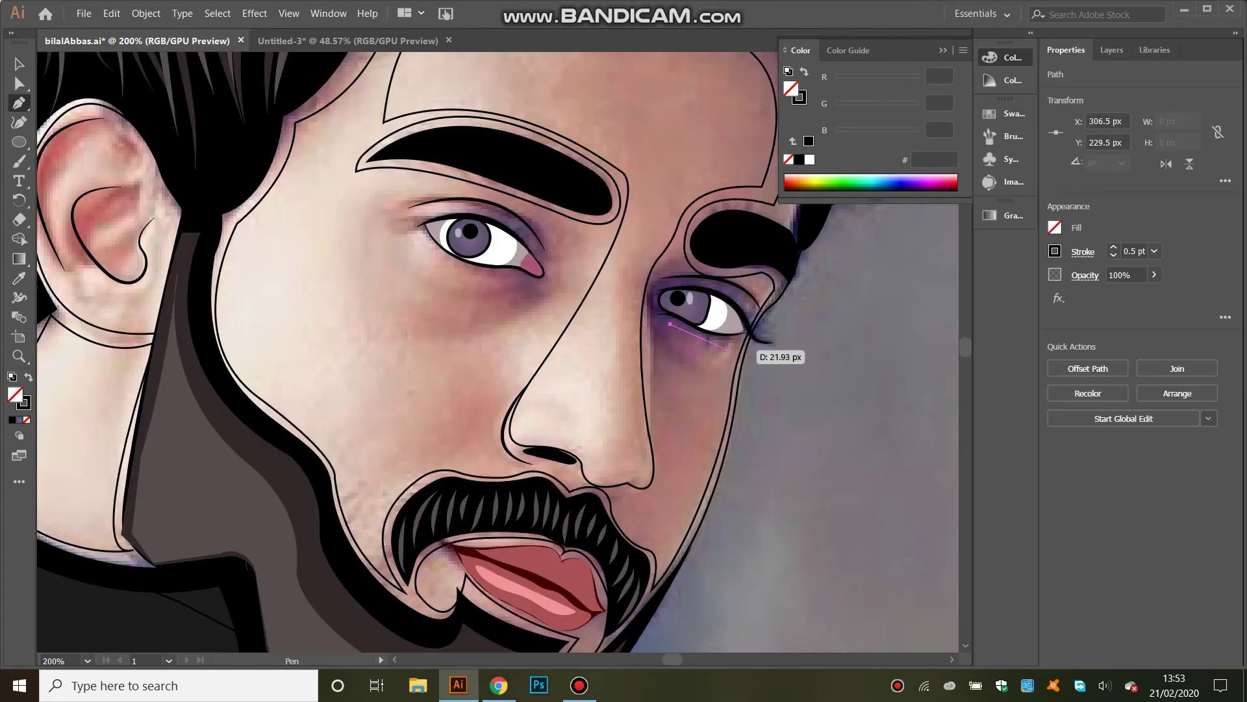
{"action": "left_click_drag", "start_coordinate": [748, 342], "coordinate": [769, 342]}
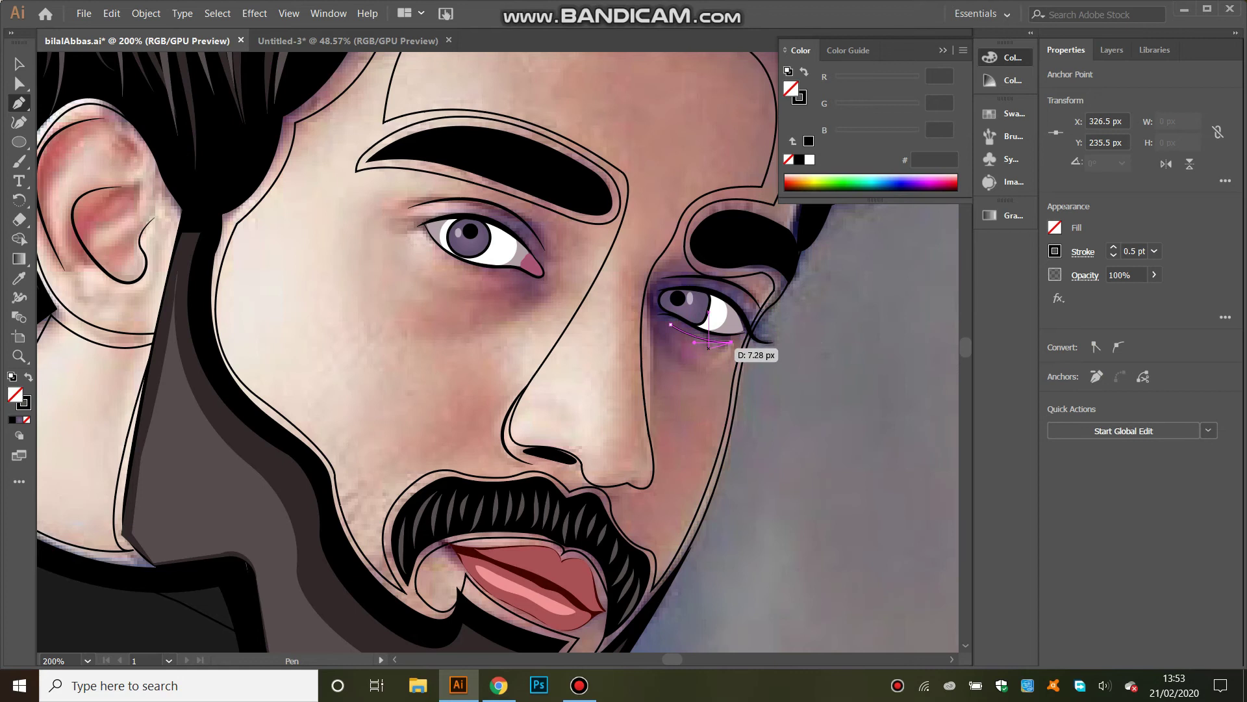
{"action": "key", "text": "ctrl+z"}
{"action": "key", "text": "ctrl+z"}
{"action": "left_click", "coordinate": [661, 333]}
{"action": "left_click_drag", "start_coordinate": [728, 360], "coordinate": [751, 337]}
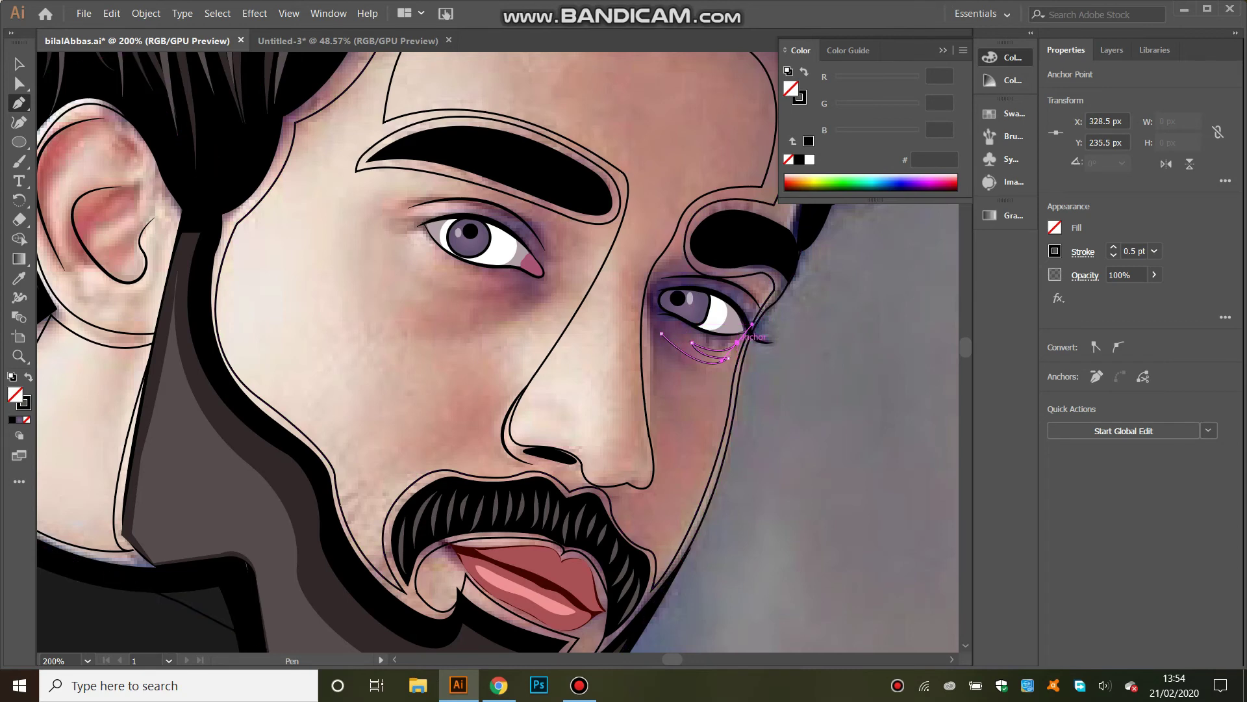
{"action": "left_click_drag", "start_coordinate": [737, 396], "coordinate": [737, 437]}
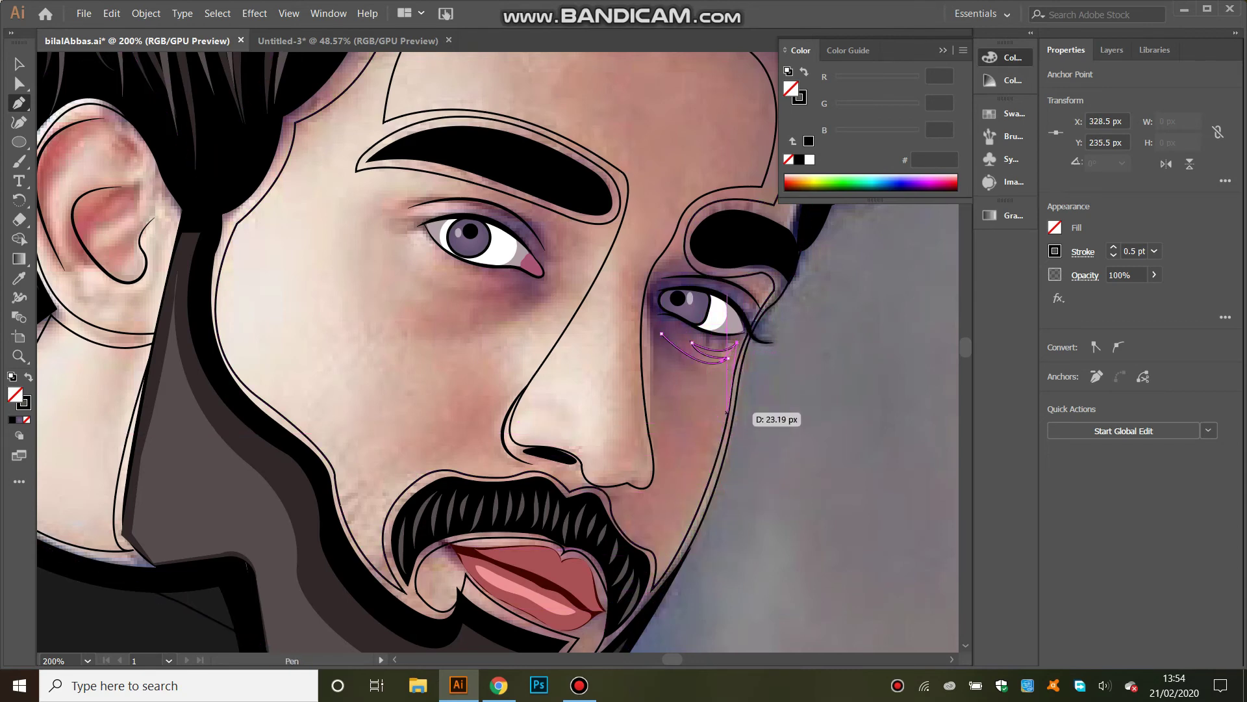
{"action": "left_click_drag", "start_coordinate": [728, 407], "coordinate": [731, 430]}
{"action": "left_click_drag", "start_coordinate": [661, 552], "coordinate": [663, 553]}
{"action": "key", "text": "Escape"}
- Start the cheek highlight above the moustache, running left of the nose and up the left cheek
{"action": "left_click_drag", "start_coordinate": [569, 485], "coordinate": [588, 469]}
{"action": "left_click", "coordinate": [616, 496]}
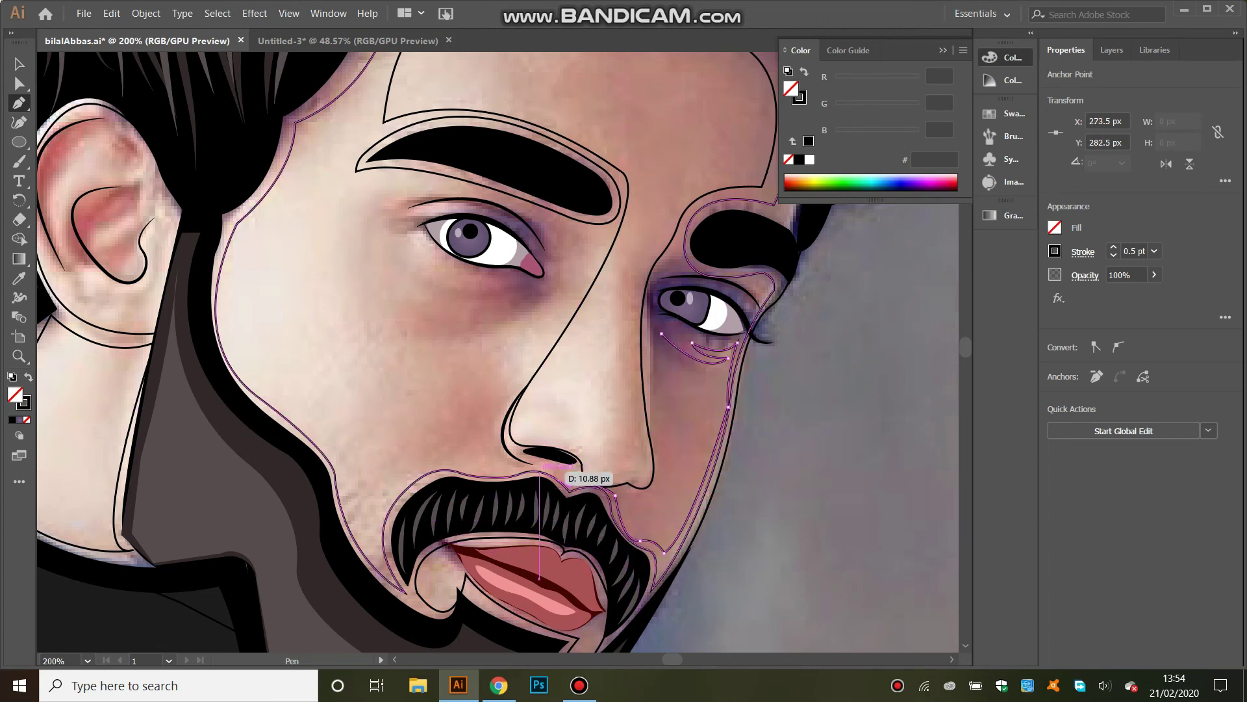
{"action": "left_click_drag", "start_coordinate": [501, 473], "coordinate": [536, 452]}
{"action": "left_click_drag", "start_coordinate": [429, 464], "coordinate": [433, 455]}
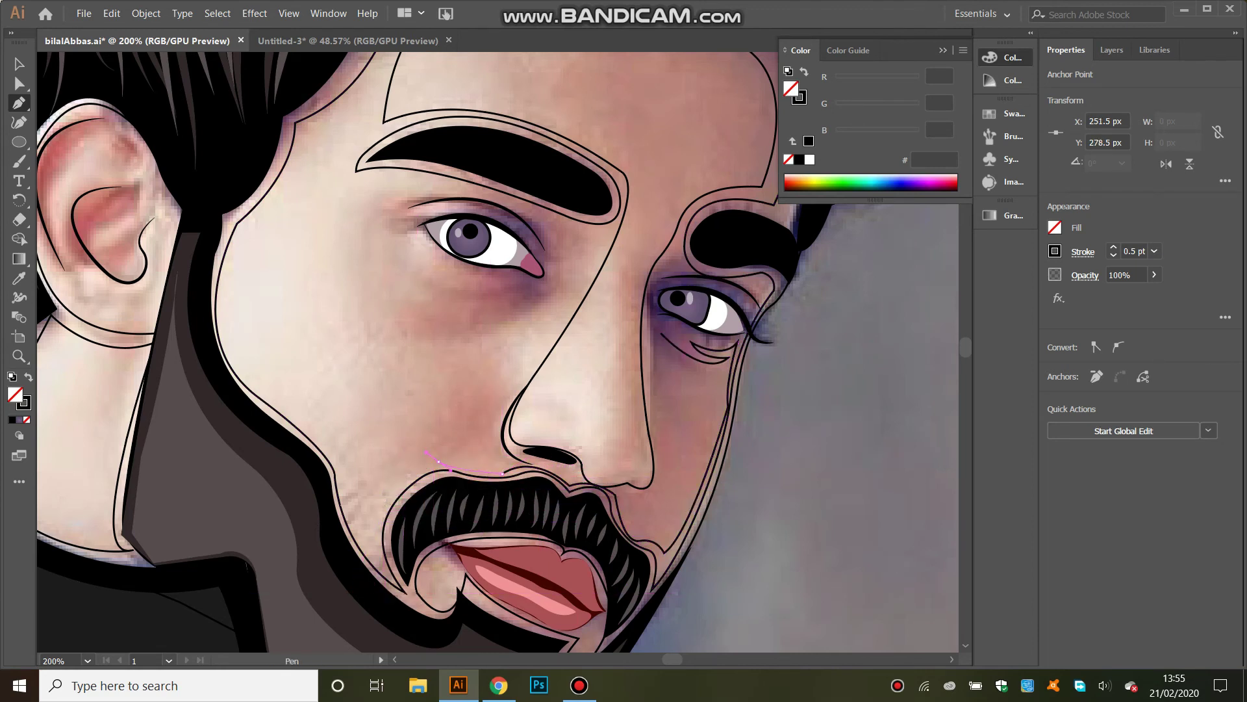
{"action": "left_click_drag", "start_coordinate": [375, 575], "coordinate": [387, 628]}
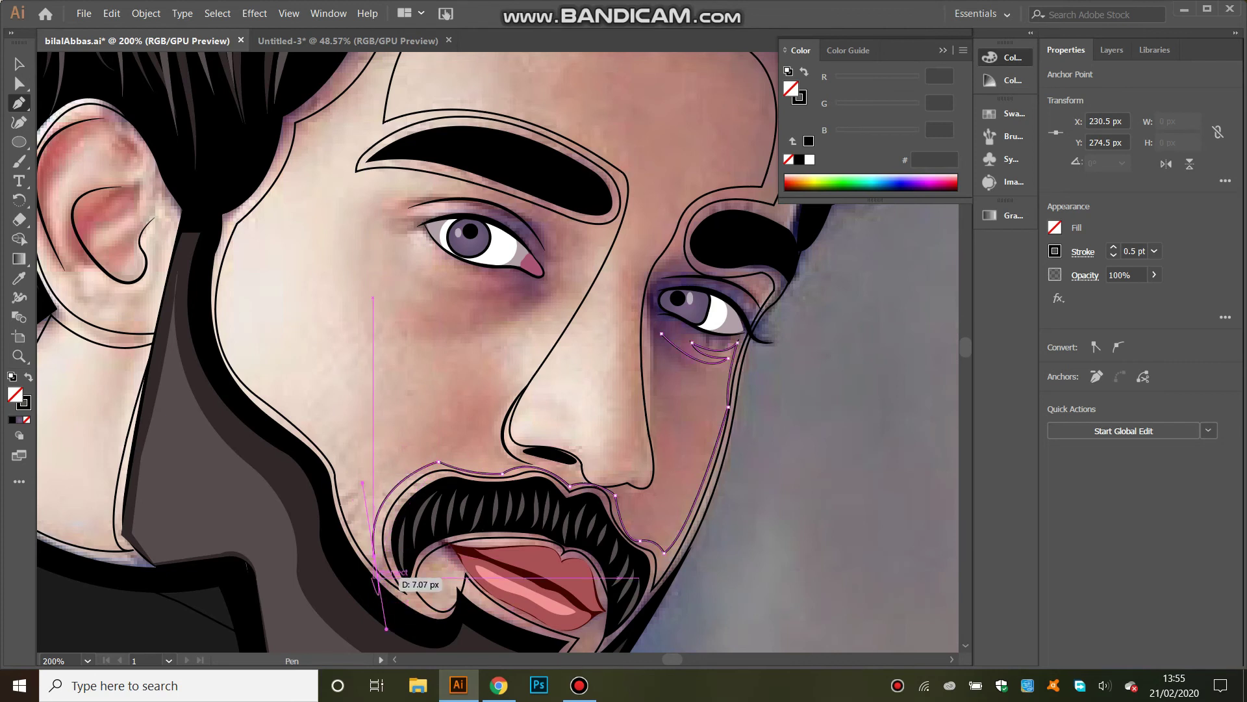
{"action": "left_click_drag", "start_coordinate": [341, 464], "coordinate": [343, 416]}
{"action": "left_click_drag", "start_coordinate": [315, 330], "coordinate": [306, 289]}
{"action": "left_click_drag", "start_coordinate": [275, 394], "coordinate": [261, 395]}
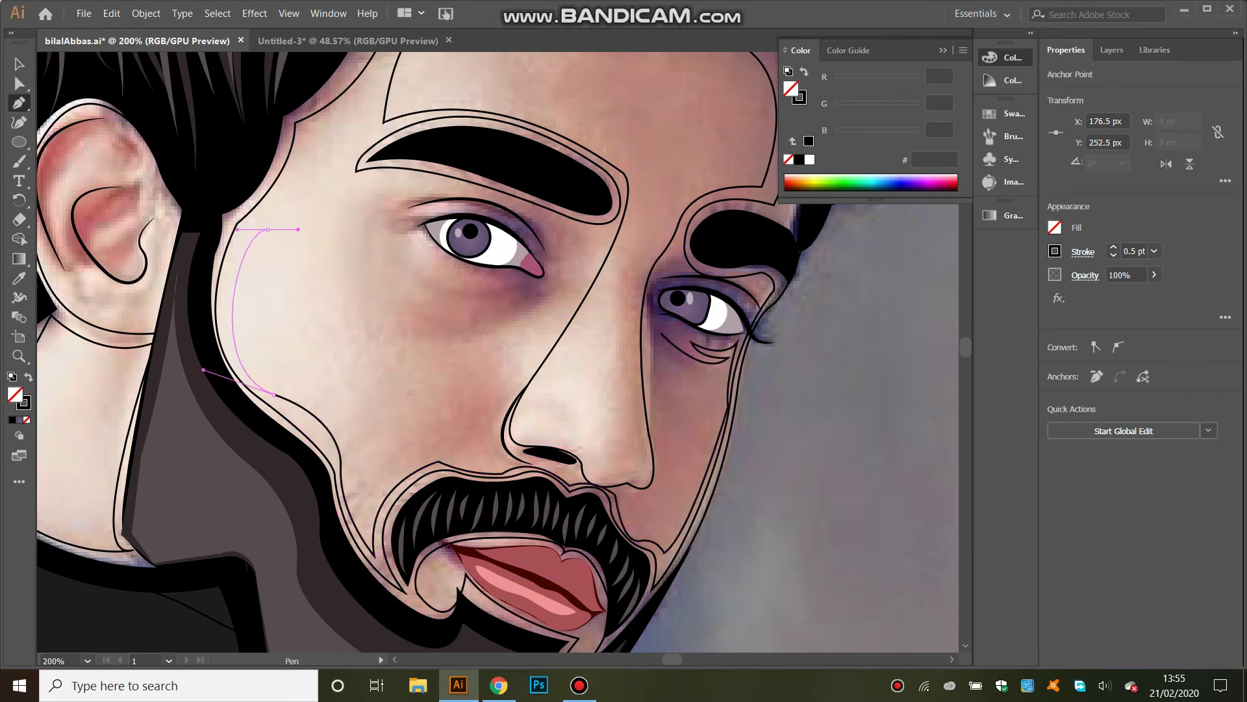
- Continue the highlight past the temple, under the left eye and down the nose, closing the shape
{"action": "mouse_move", "coordinate": [267, 228]}
{"action": "left_mouse_down"}
{"action": "mouse_move", "coordinate": [322, 161]}
{"action": "mouse_move", "coordinate": [304, 111]}
{"action": "left_mouse_up"}
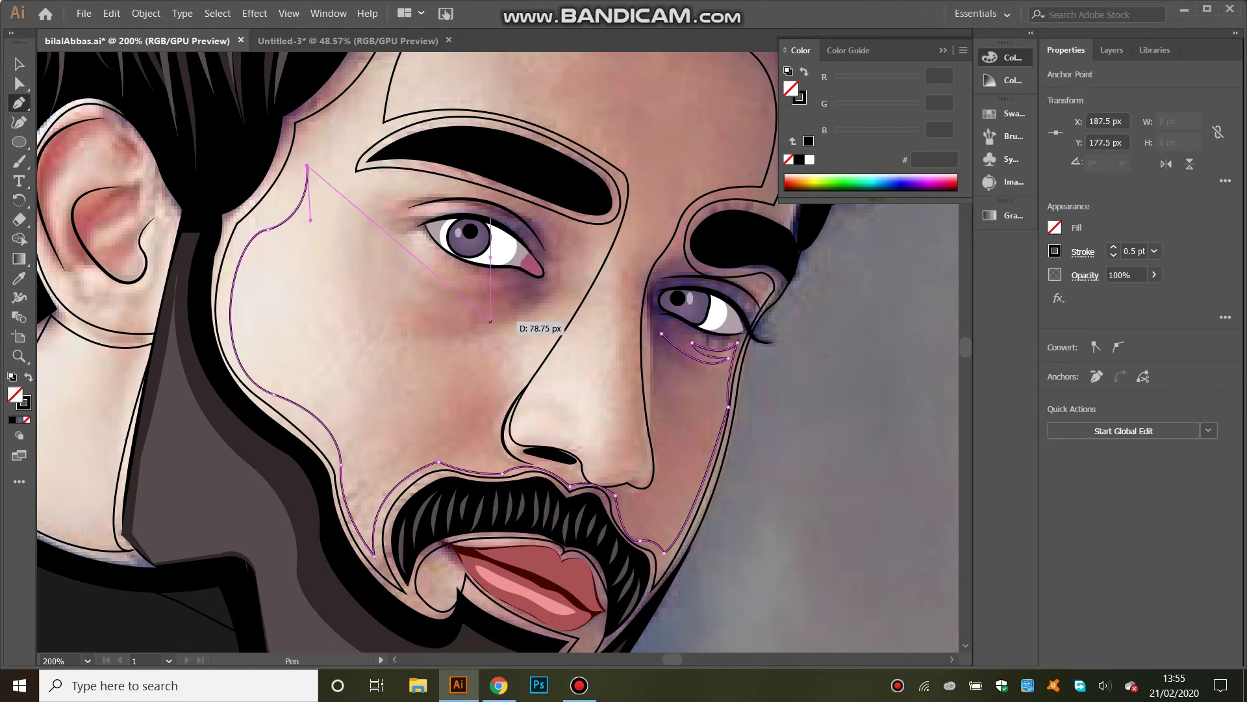
{"action": "mouse_move", "coordinate": [514, 281]}
{"action": "left_mouse_down"}
{"action": "mouse_move", "coordinate": [588, 257]}
{"action": "mouse_move", "coordinate": [637, 266]}
{"action": "left_mouse_up"}
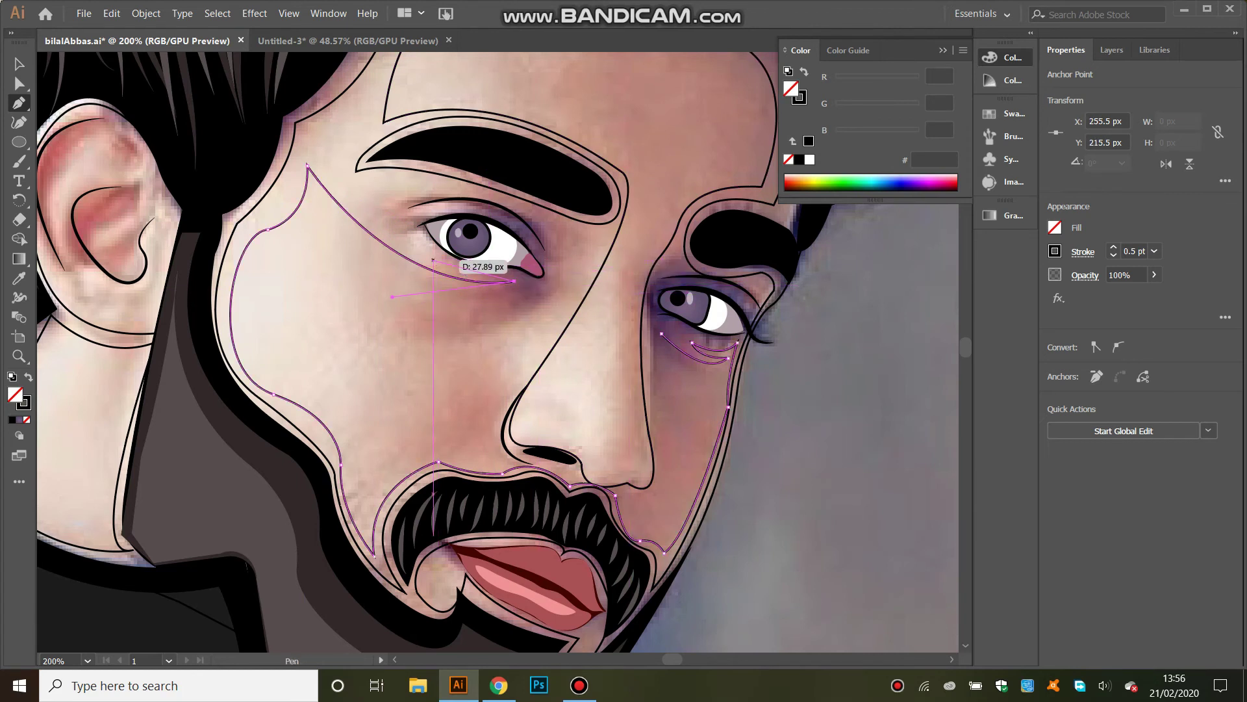
{"action": "left_click_drag", "start_coordinate": [451, 281], "coordinate": [390, 221]}
{"action": "left_click_drag", "start_coordinate": [493, 278], "coordinate": [563, 278]}
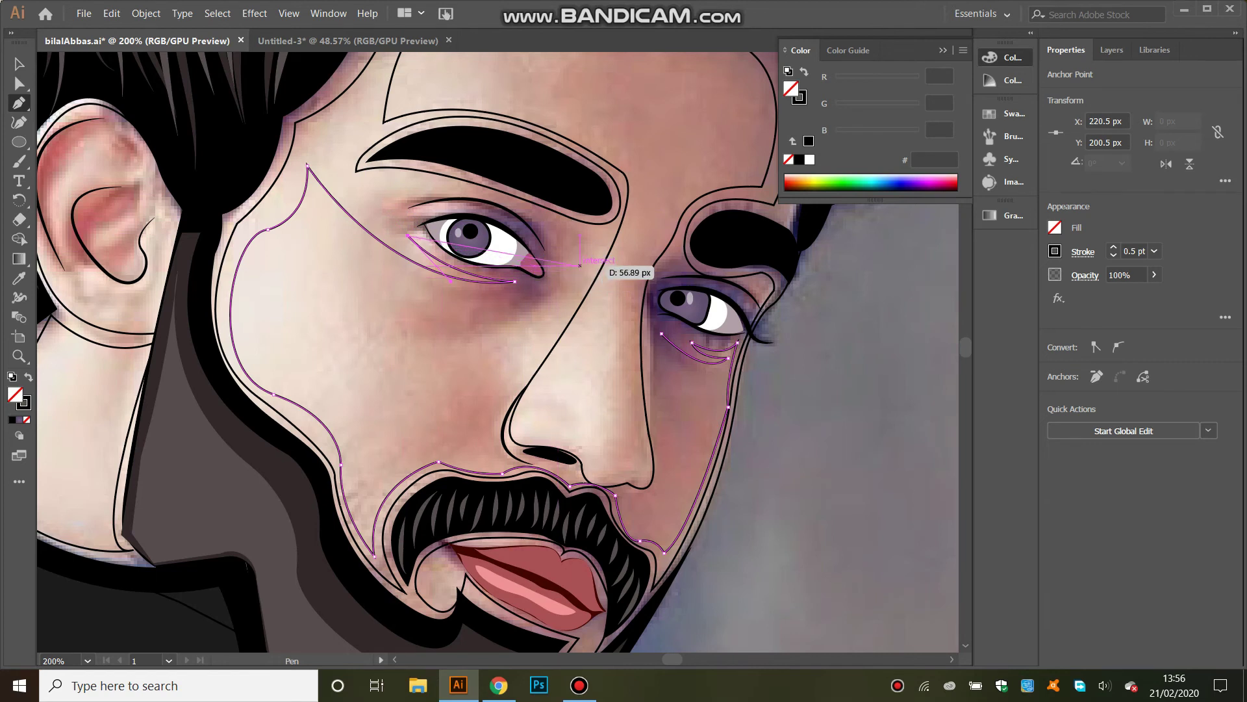
{"action": "left_click_drag", "start_coordinate": [564, 278], "coordinate": [565, 276]}
{"action": "left_click_drag", "start_coordinate": [569, 273], "coordinate": [603, 245]}
{"action": "left_click", "coordinate": [570, 272]}
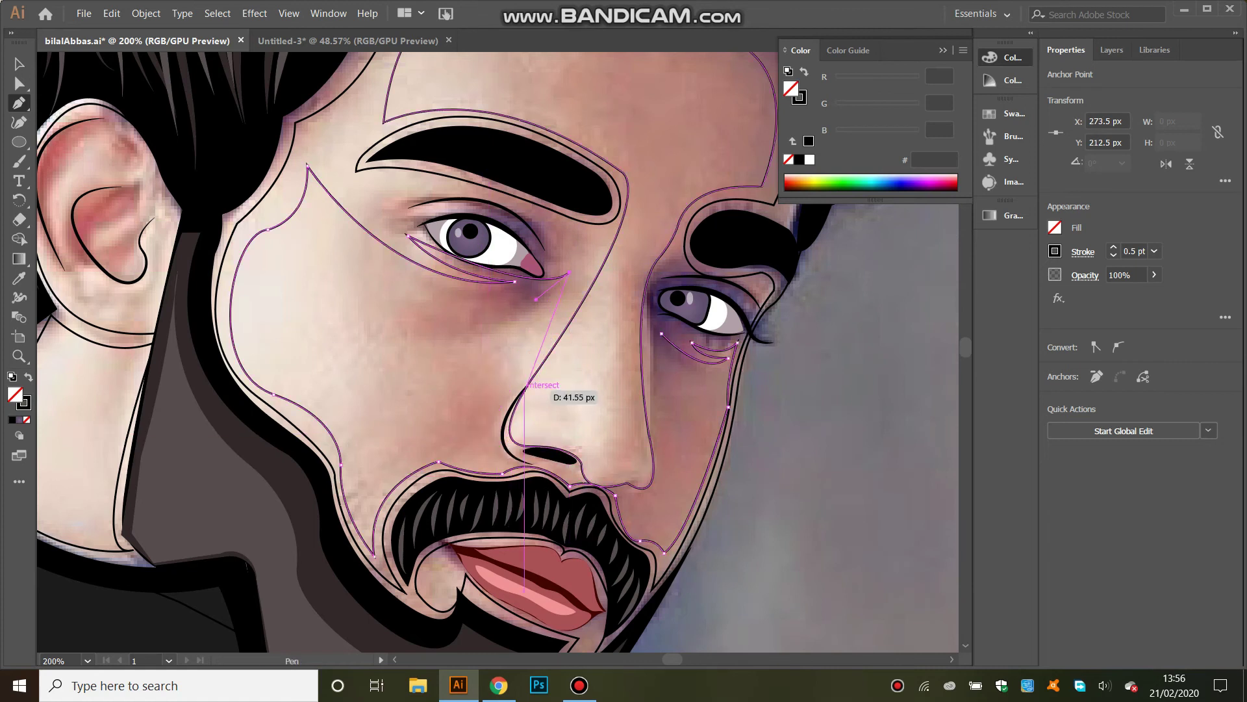
{"action": "left_click_drag", "start_coordinate": [505, 412], "coordinate": [478, 446]}
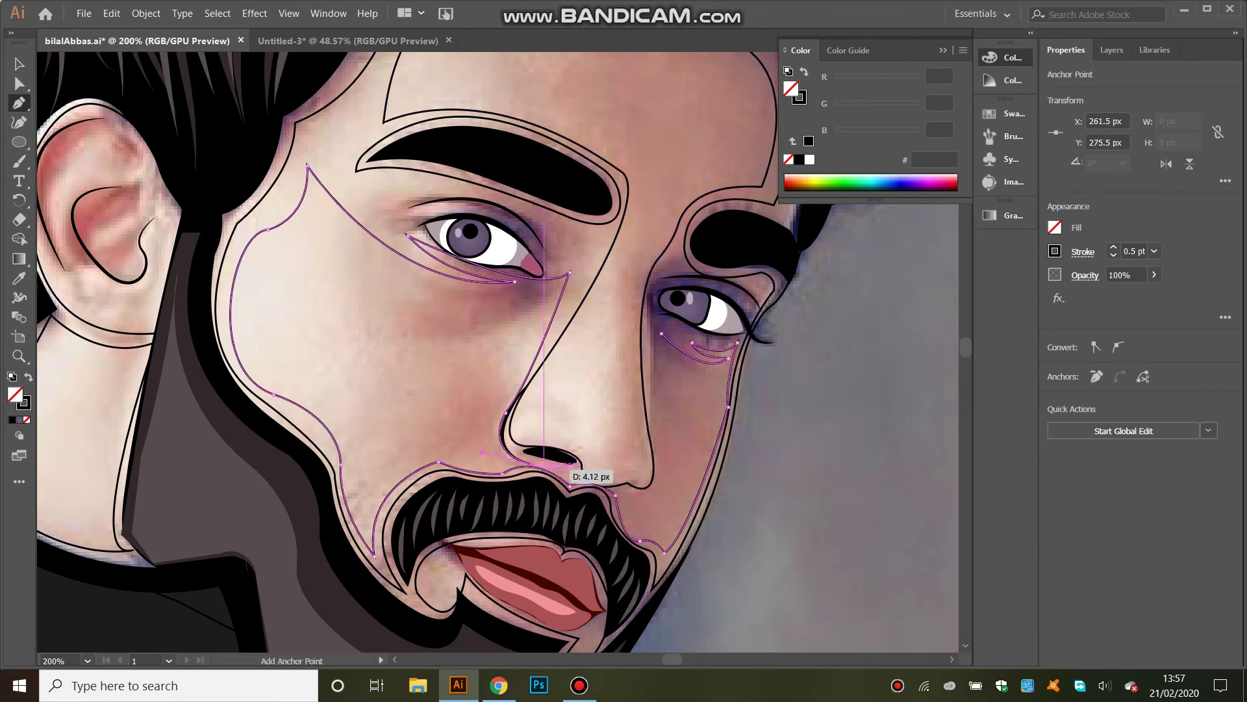
{"action": "mouse_move", "coordinate": [580, 478]}
{"action": "left_mouse_down"}
{"action": "mouse_move", "coordinate": [597, 499]}
{"action": "mouse_move", "coordinate": [643, 474]}
{"action": "mouse_move", "coordinate": [628, 351]}
{"action": "left_mouse_up"}
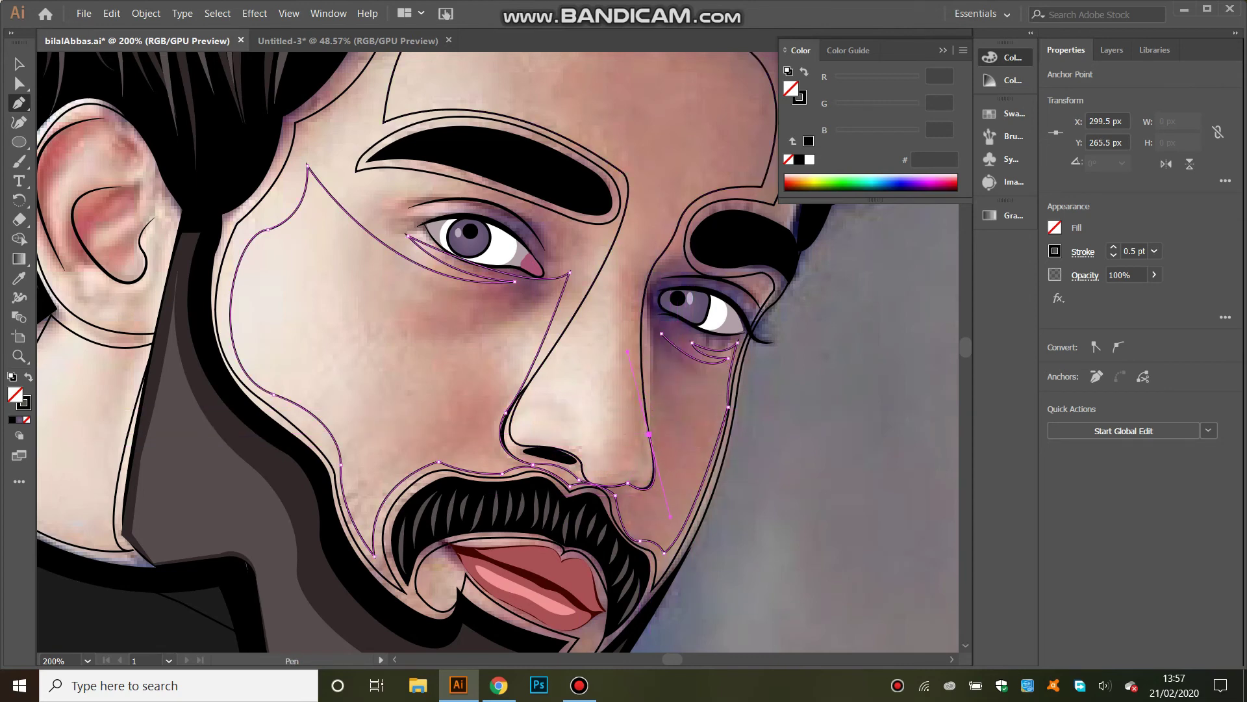
{"action": "left_click", "coordinate": [661, 333]}
- Round the corners of the nose and cheek highlight path to about 21.18 px
{"action": "key", "text": "a"}
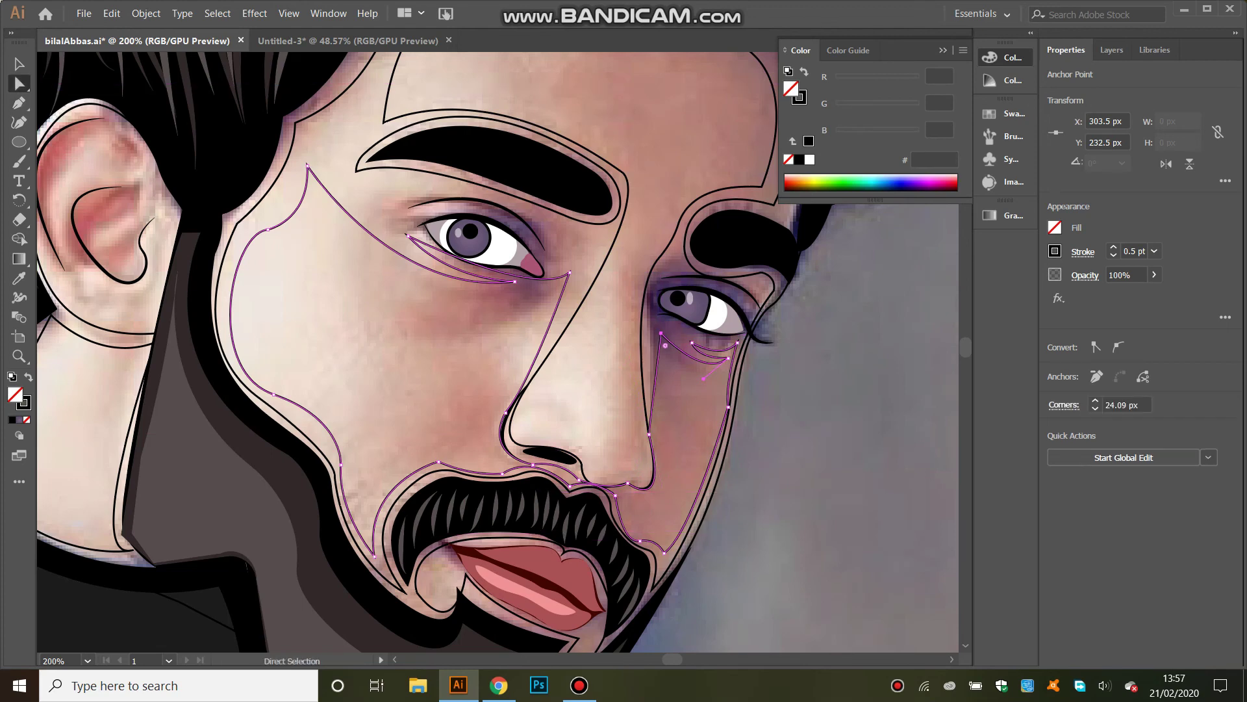
{"action": "key", "text": "ctrl+shift+a"}
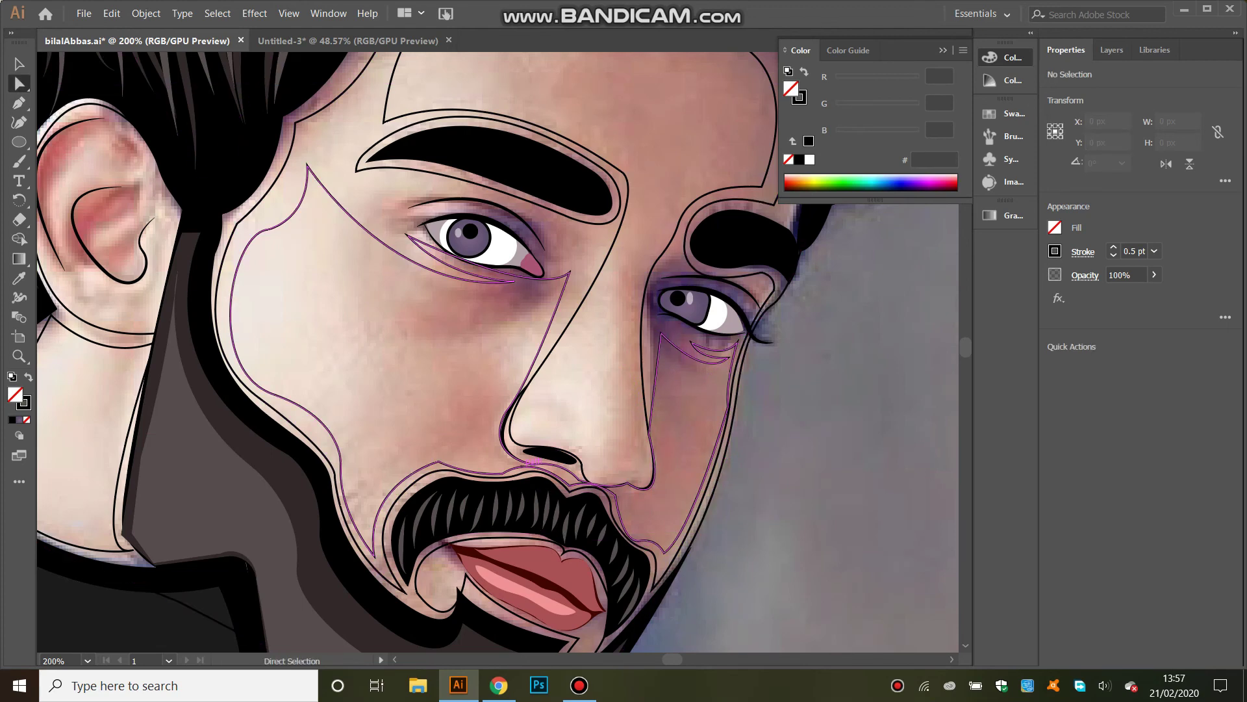
{"action": "left_click", "coordinate": [539, 455]}
{"action": "key", "text": "ctrl+shift+a"}
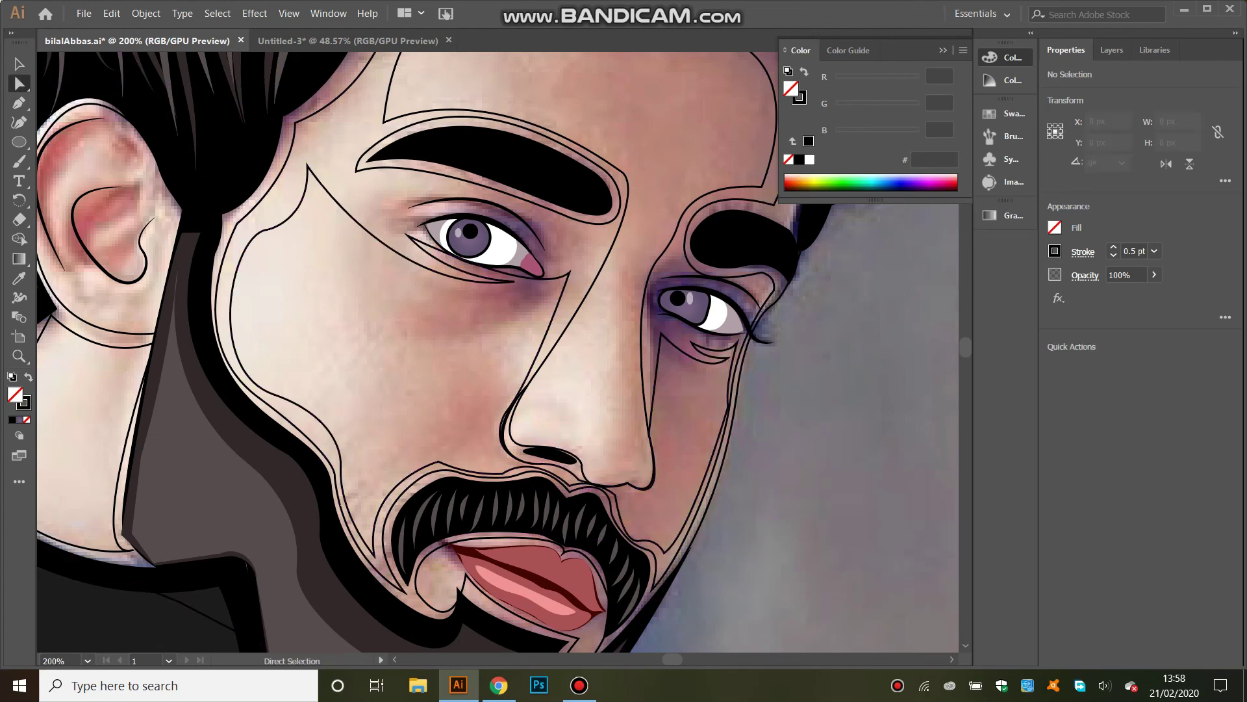
{"action": "left_click", "coordinate": [582, 464]}
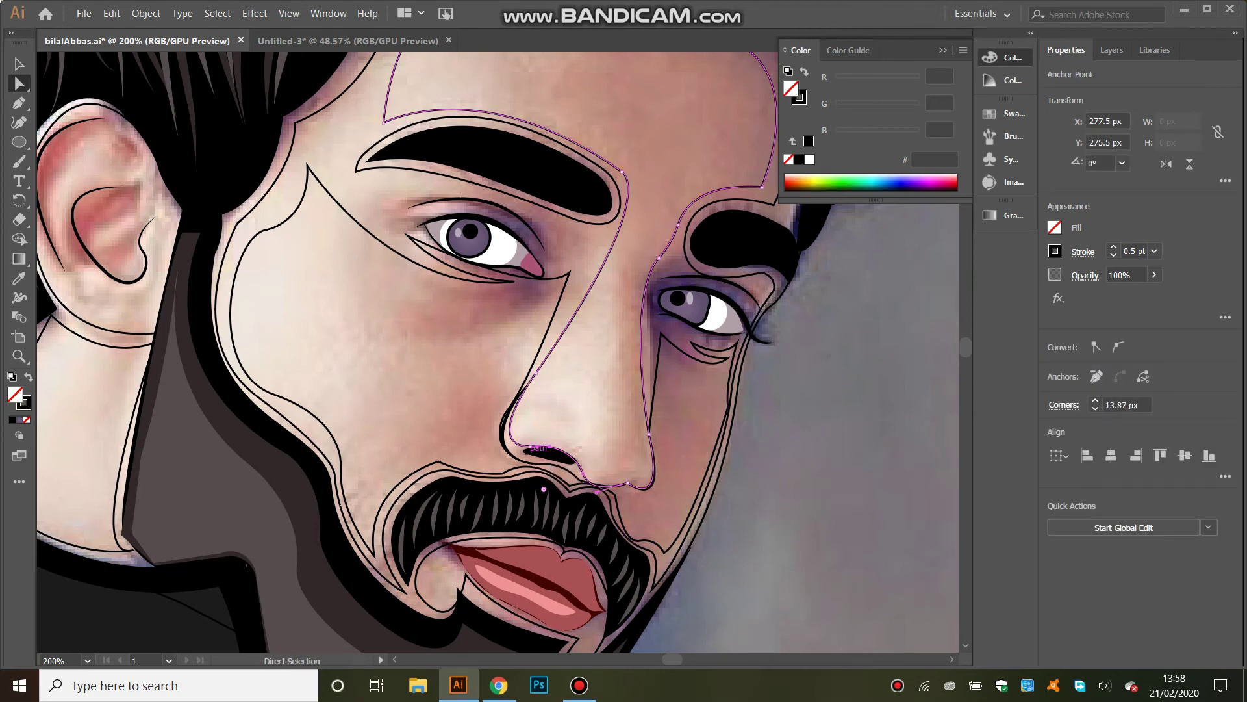
{"action": "key", "text": "ctrl+shift+a"}
{"action": "left_click", "coordinate": [650, 486]}
{"action": "key", "text": "ctrl+shift+a"}
{"action": "left_click", "coordinate": [579, 465]}
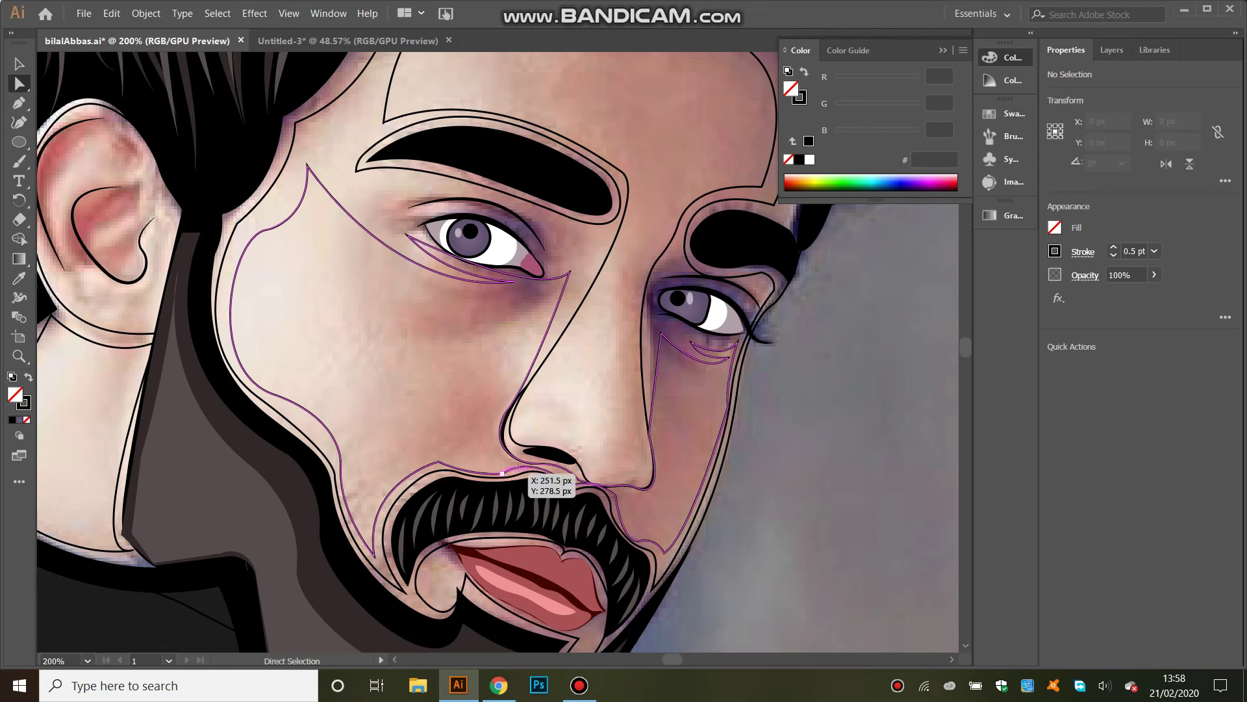
{"action": "left_click_drag", "start_coordinate": [498, 458], "coordinate": [440, 517]}
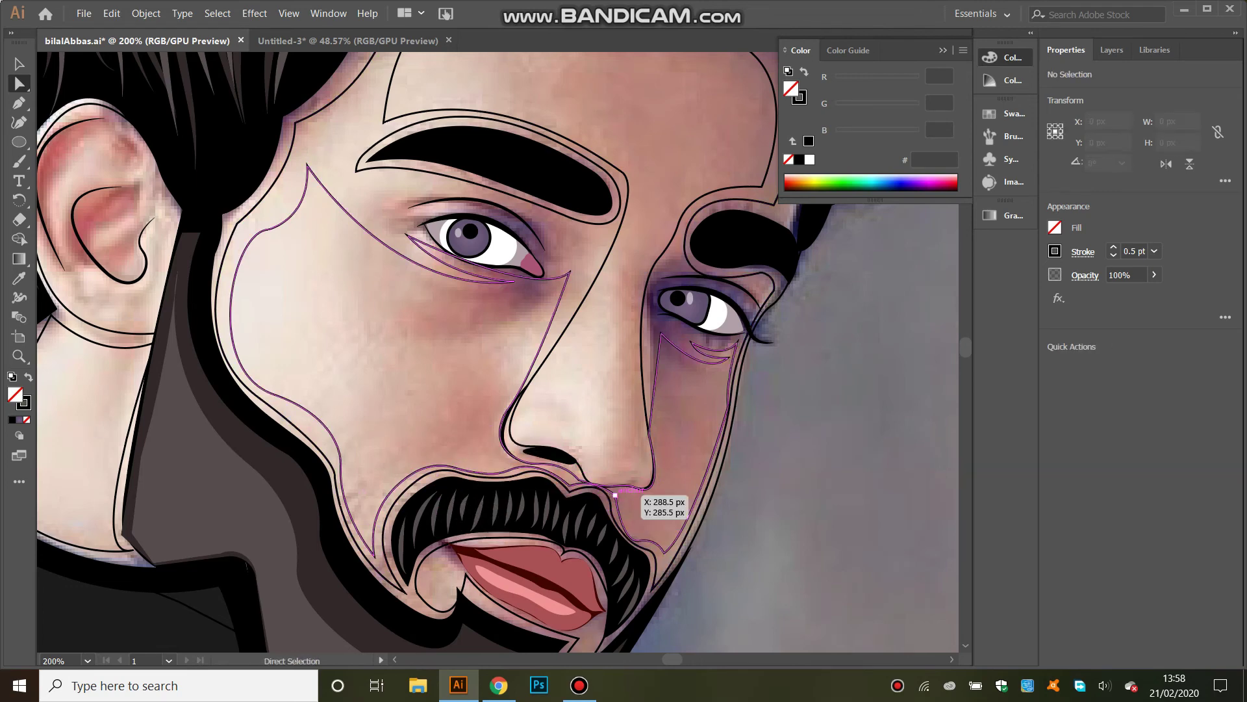
- Check the anchor below the nose, the cheek outline and the face outline, leaving everything deselected
{"action": "left_click", "coordinate": [615, 495]}
{"action": "key", "text": "ctrl+shift+a"}
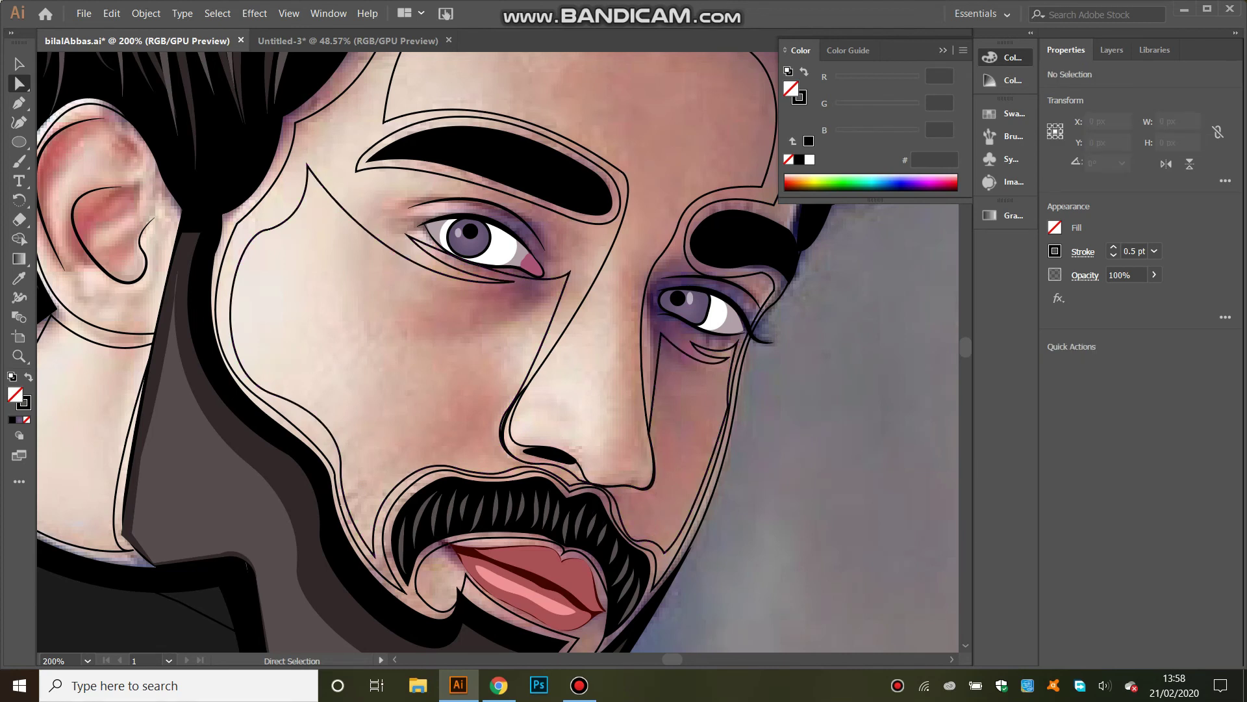
{"action": "left_click", "coordinate": [729, 406]}
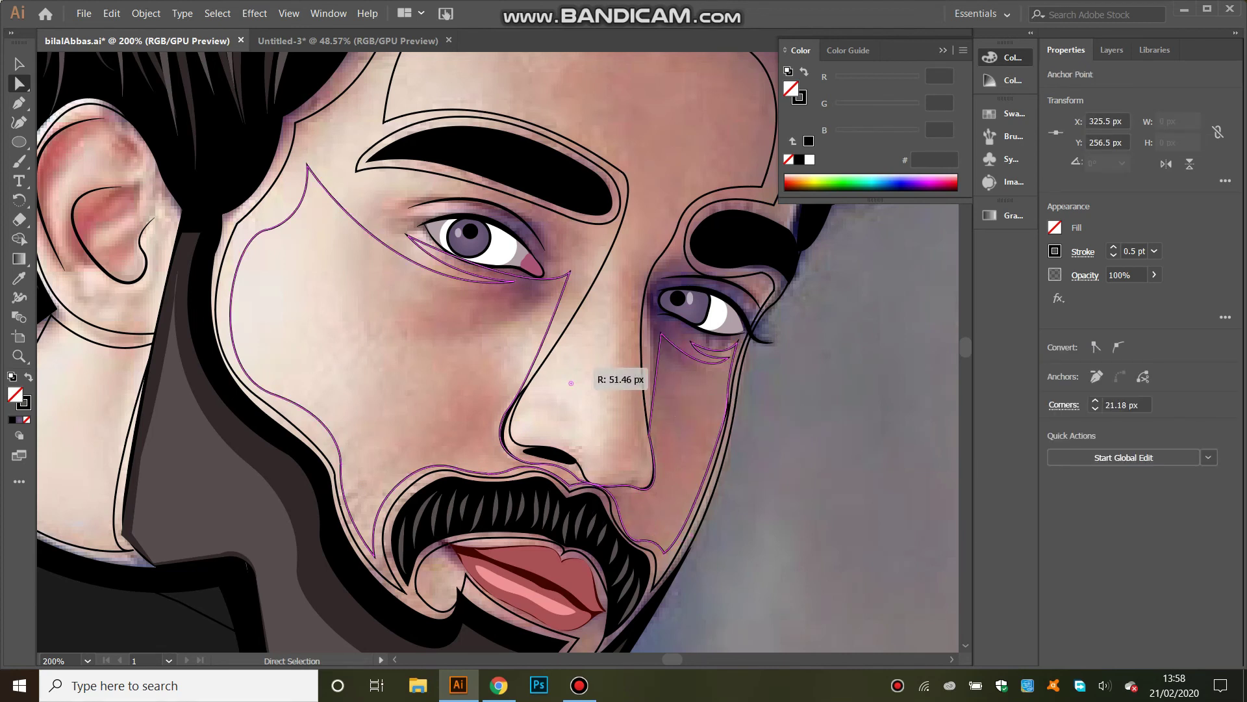
{"action": "key", "text": "ctrl+shift+a"}
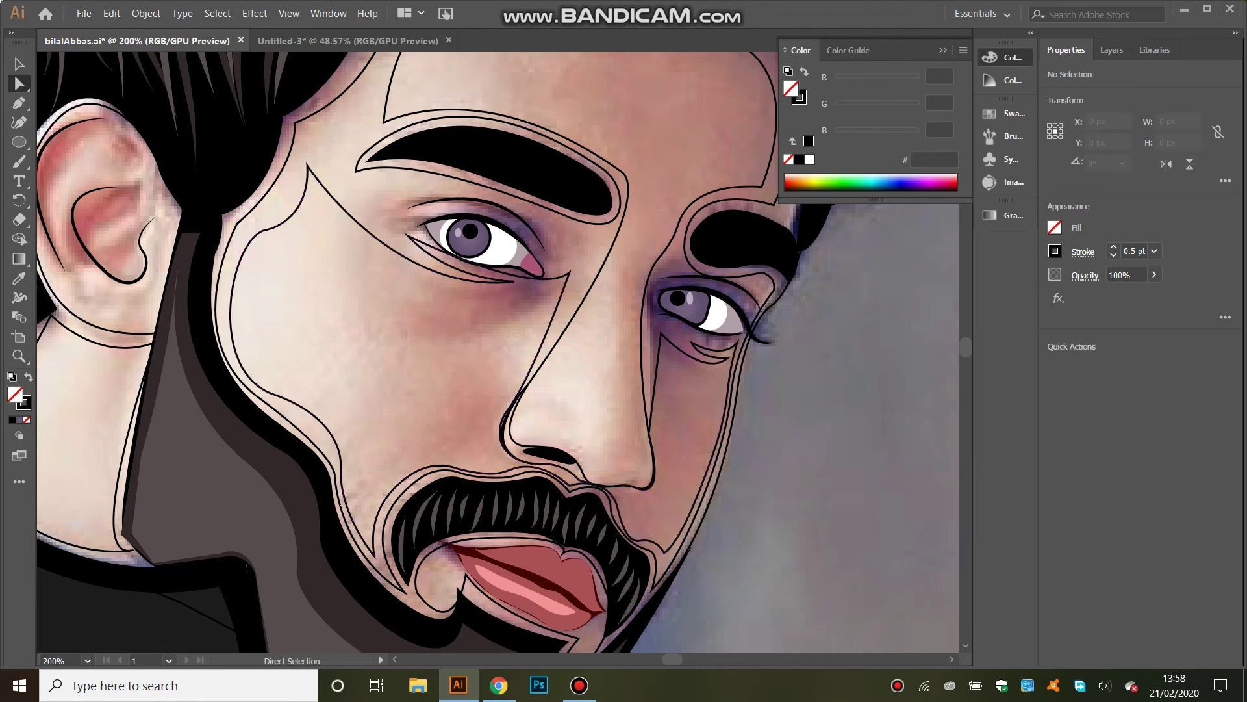
{"action": "left_click", "coordinate": [513, 281]}
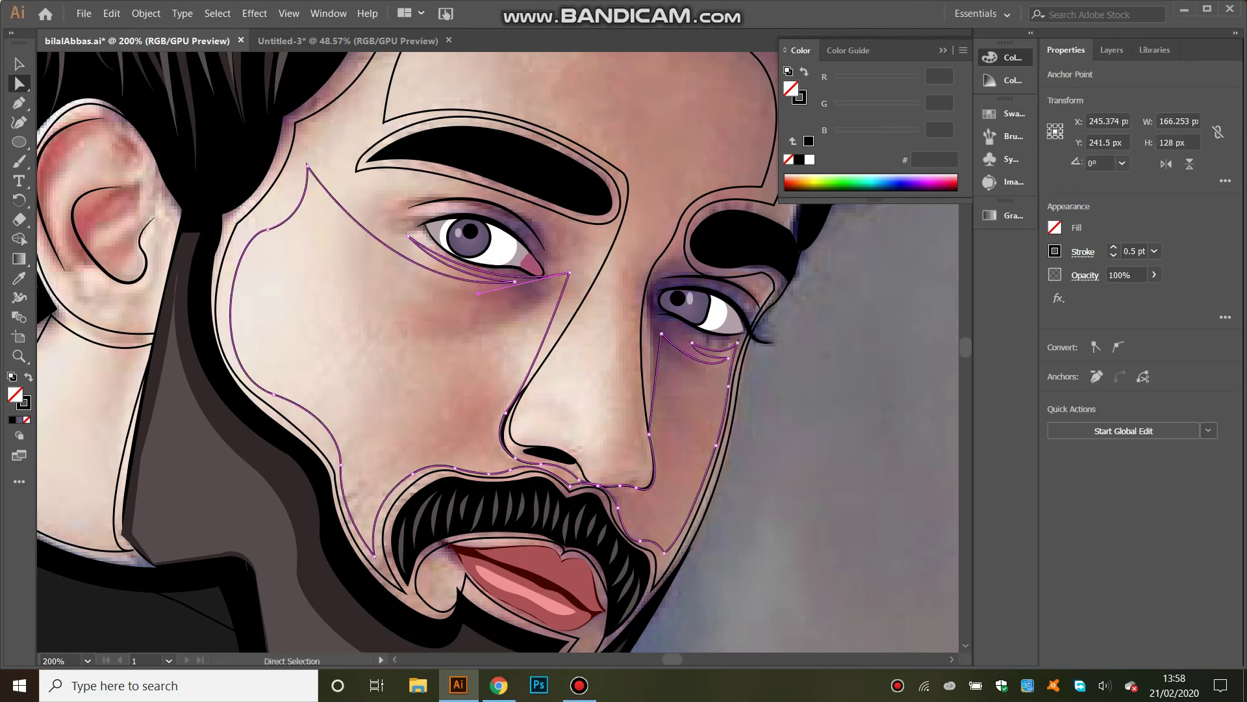
{"action": "key", "text": "ctrl+shift+a"}
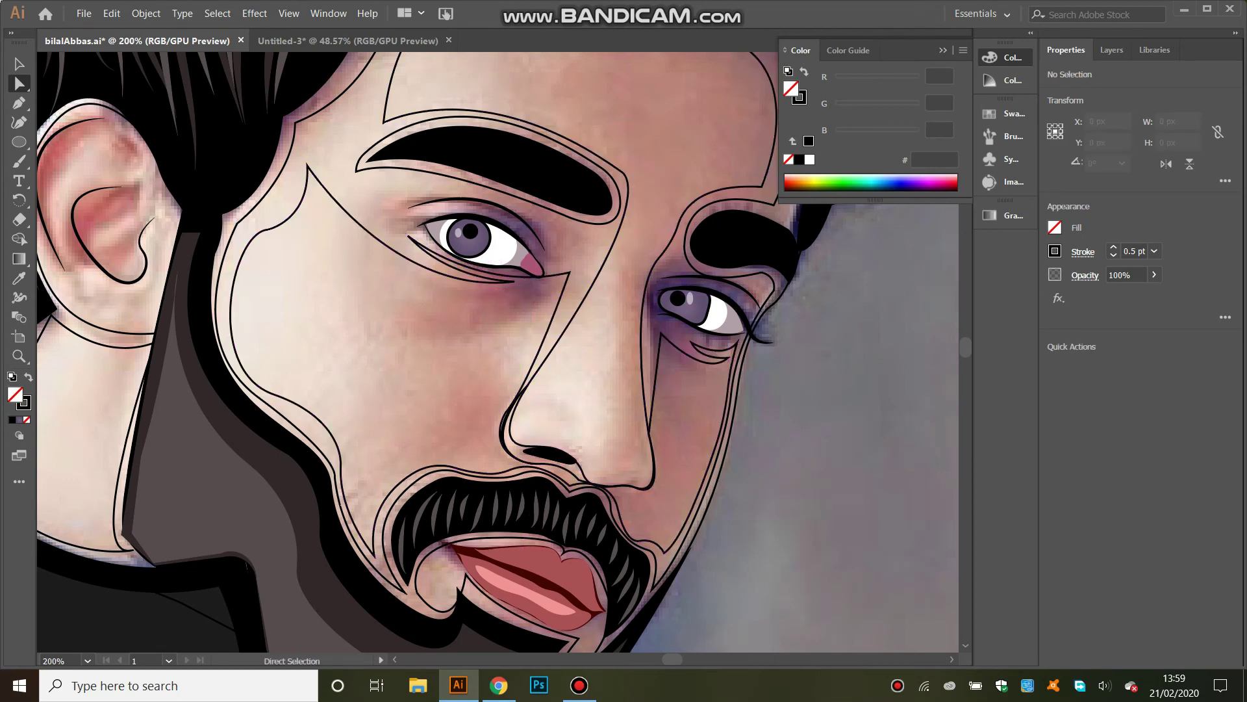
- Set the view to 100% to show the whole head, with the Pen tool ready
{"action": "left_click", "coordinate": [87, 661]}
{"action": "left_click", "coordinate": [111, 423]}
{"action": "left_click", "coordinate": [19, 103]}
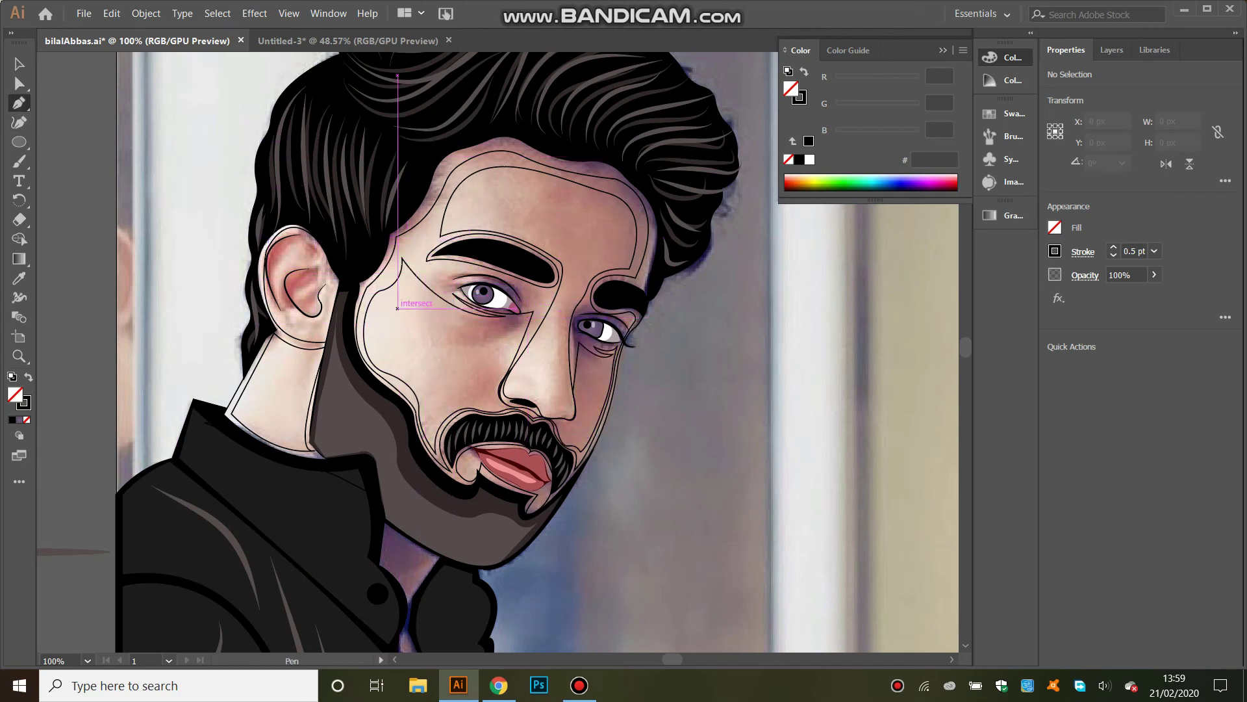
- Trace a closed forehead-and-nose highlight shape from the temple around the nose tip
{"action": "left_click", "coordinate": [455, 217]}
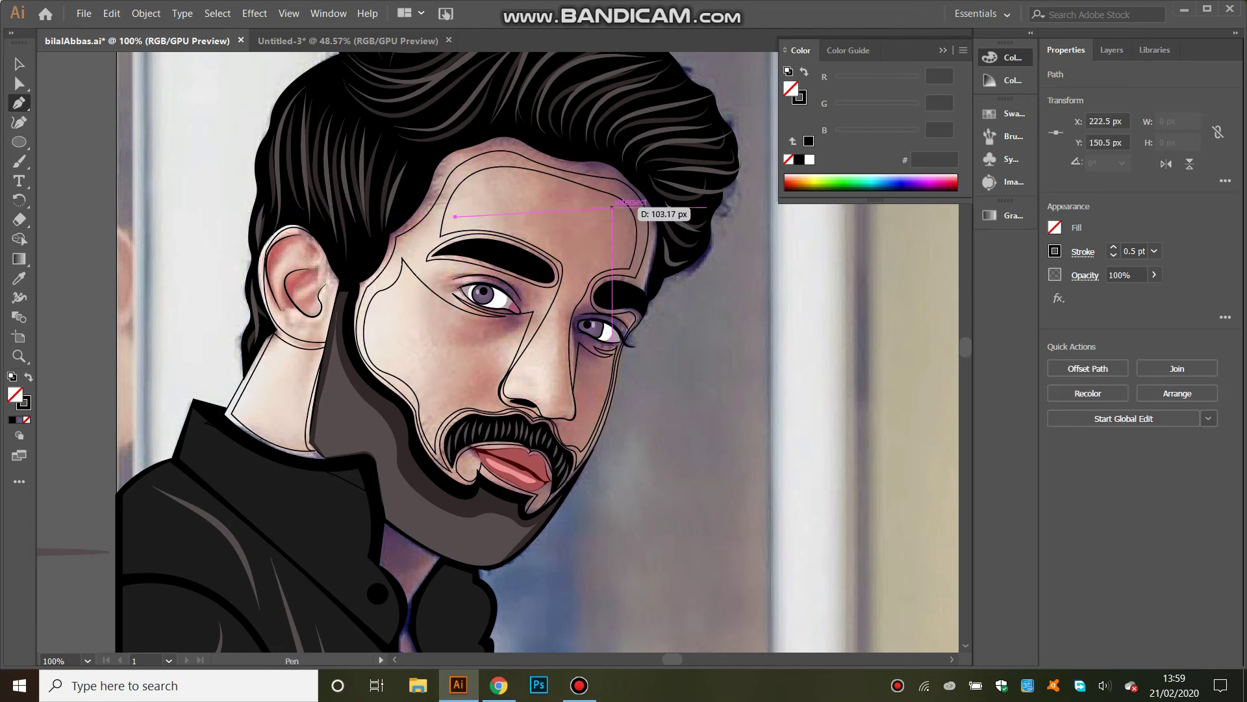
{"action": "mouse_move", "coordinate": [621, 213]}
{"action": "left_mouse_down"}
{"action": "mouse_move", "coordinate": [702, 277]}
{"action": "mouse_move", "coordinate": [599, 278]}
{"action": "left_mouse_up"}
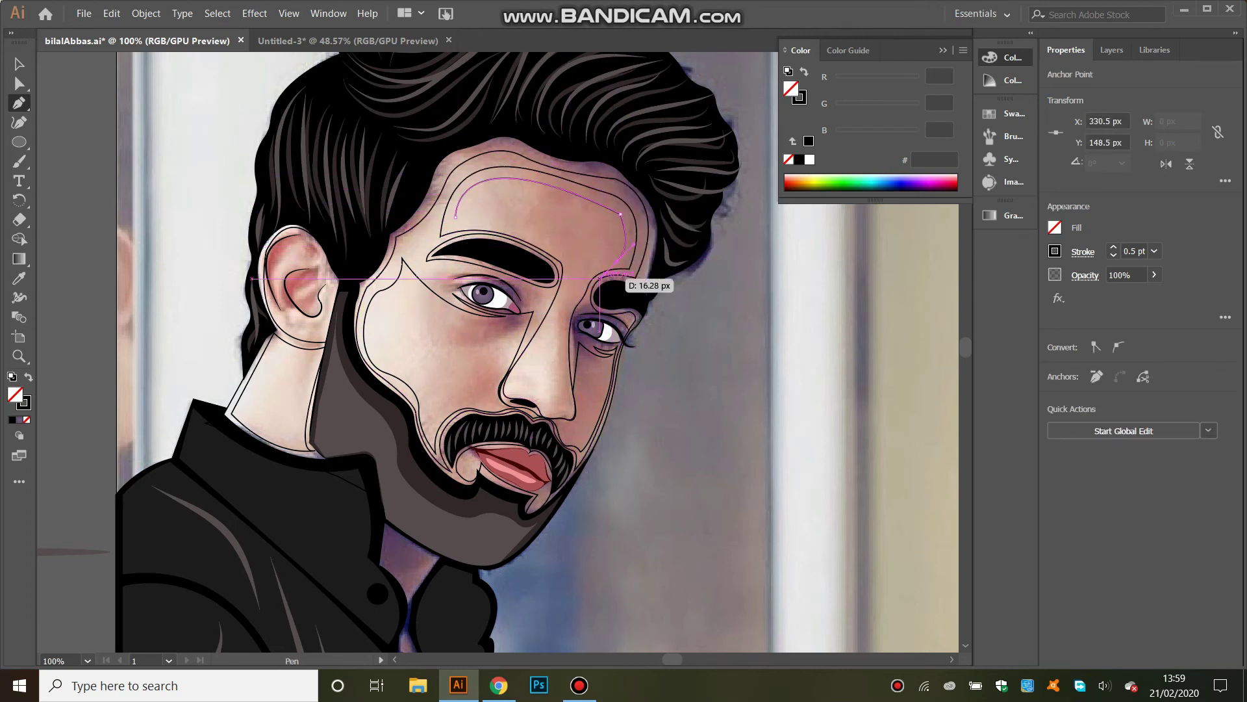
{"action": "left_click", "coordinate": [617, 261]}
{"action": "mouse_move", "coordinate": [562, 407]}
{"action": "left_mouse_down"}
{"action": "mouse_move", "coordinate": [592, 531]}
{"action": "mouse_move", "coordinate": [572, 545]}
{"action": "left_mouse_up"}
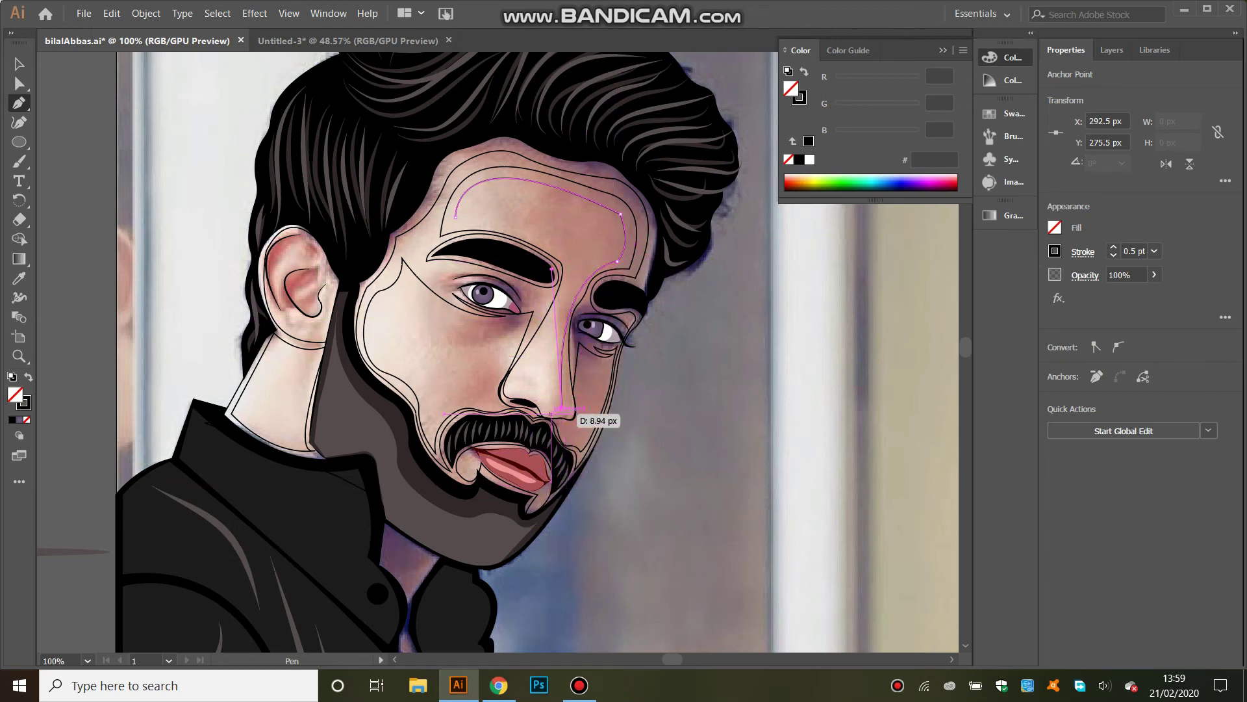
{"action": "left_click_drag", "start_coordinate": [538, 398], "coordinate": [524, 370]}
{"action": "left_click", "coordinate": [512, 393]}
{"action": "left_click", "coordinate": [525, 356]}
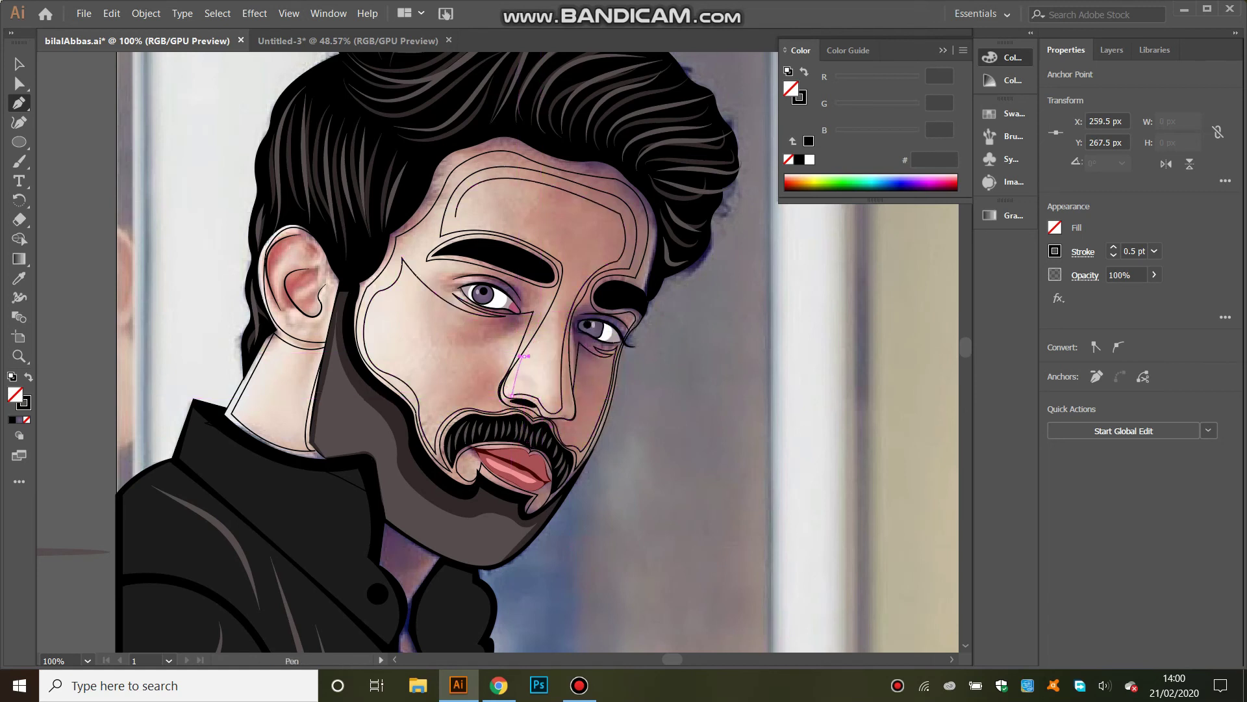
{"action": "left_click_drag", "start_coordinate": [562, 257], "coordinate": [547, 248]}
{"action": "left_click_drag", "start_coordinate": [459, 220], "coordinate": [465, 213]}
{"action": "left_click", "coordinate": [454, 226]}
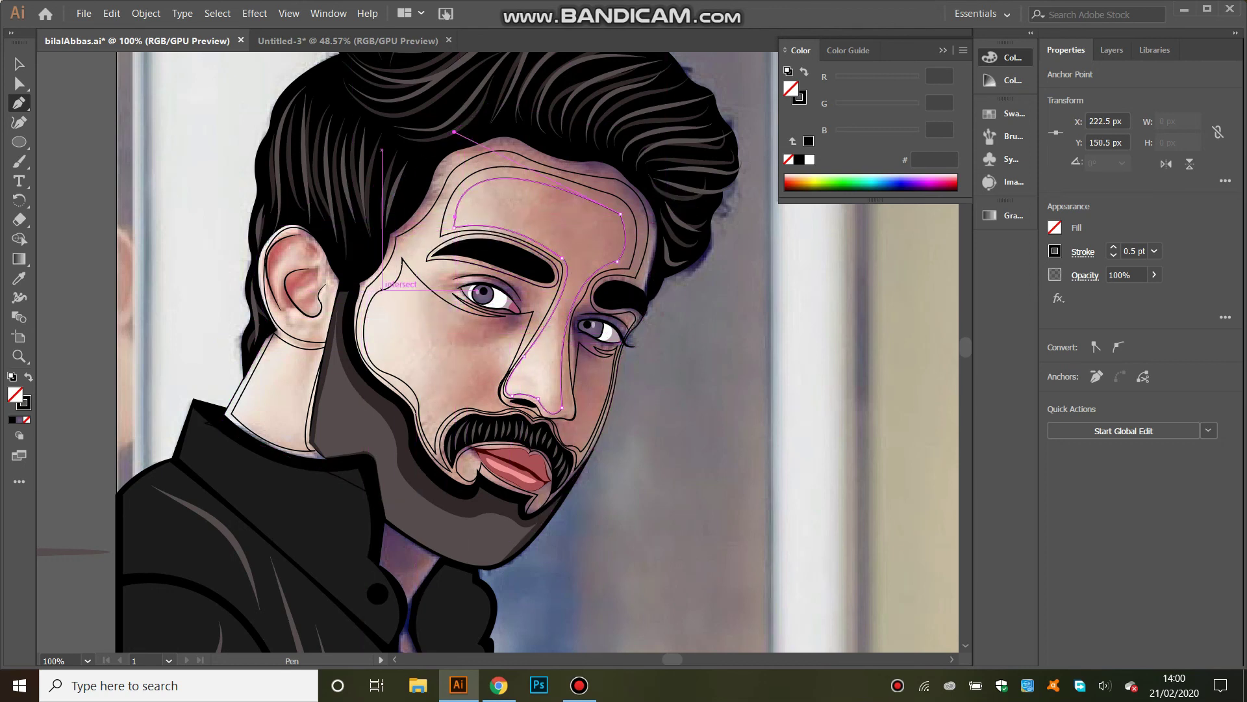
- Trace closed highlight shapes for the left cheek and beside the right eye
{"action": "left_click", "coordinate": [416, 287]}
{"action": "left_click_drag", "start_coordinate": [513, 325], "coordinate": [583, 309]}
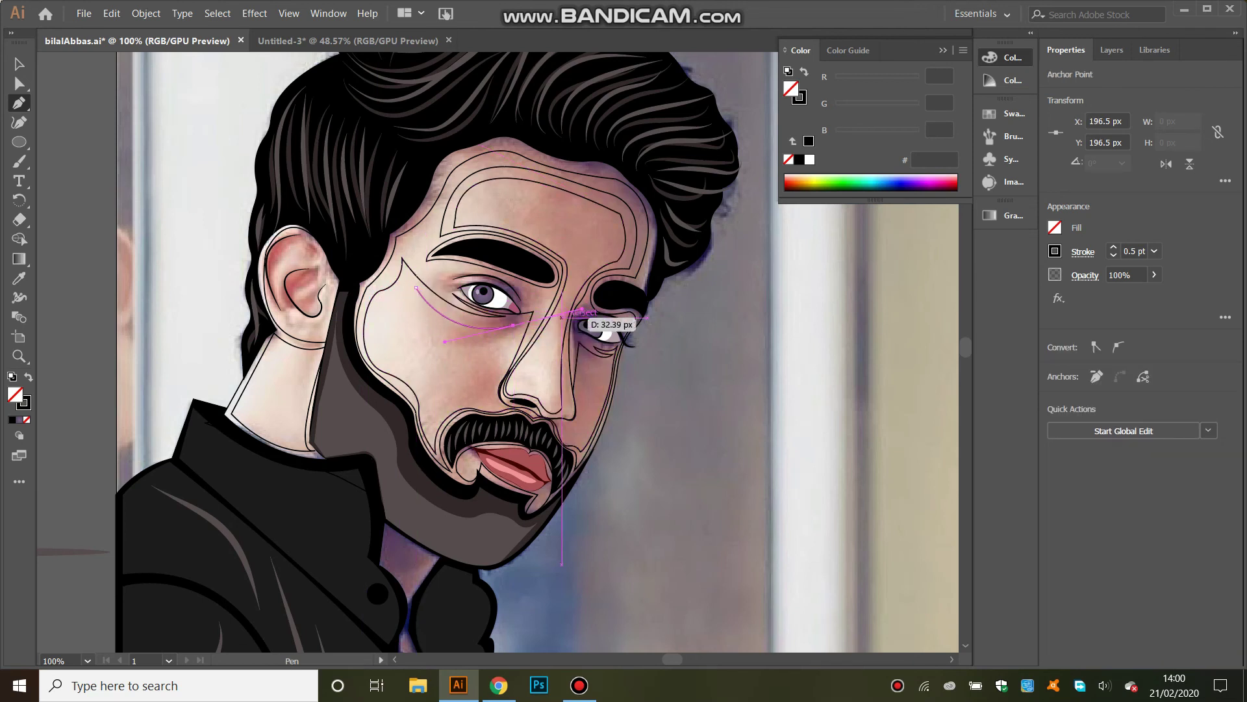
{"action": "left_click_drag", "start_coordinate": [469, 399], "coordinate": [470, 444]}
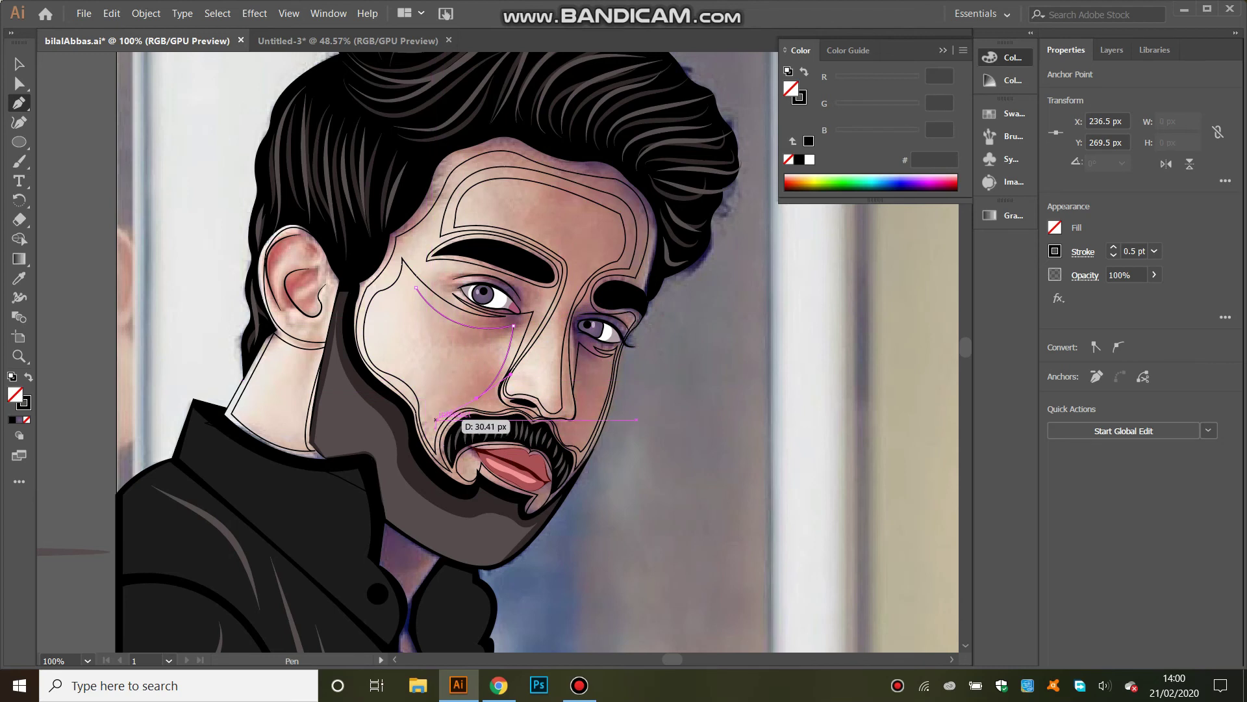
{"action": "left_click_drag", "start_coordinate": [435, 419], "coordinate": [427, 447]}
{"action": "left_click_drag", "start_coordinate": [397, 366], "coordinate": [427, 375]}
{"action": "mouse_move", "coordinate": [416, 287]}
{"action": "left_mouse_down"}
{"action": "mouse_move", "coordinate": [447, 296]}
{"action": "mouse_move", "coordinate": [445, 340]}
{"action": "left_mouse_up"}
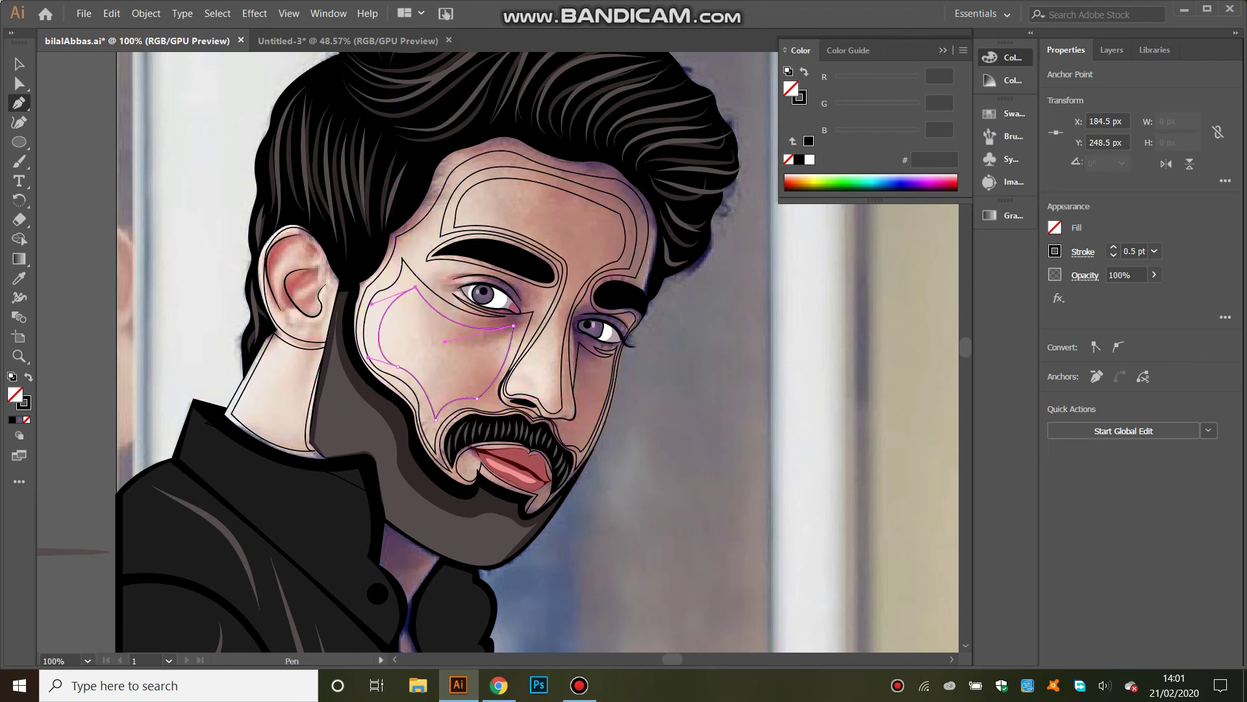
{"action": "left_click", "coordinate": [587, 367]}
{"action": "left_click_drag", "start_coordinate": [606, 369], "coordinate": [614, 365]}
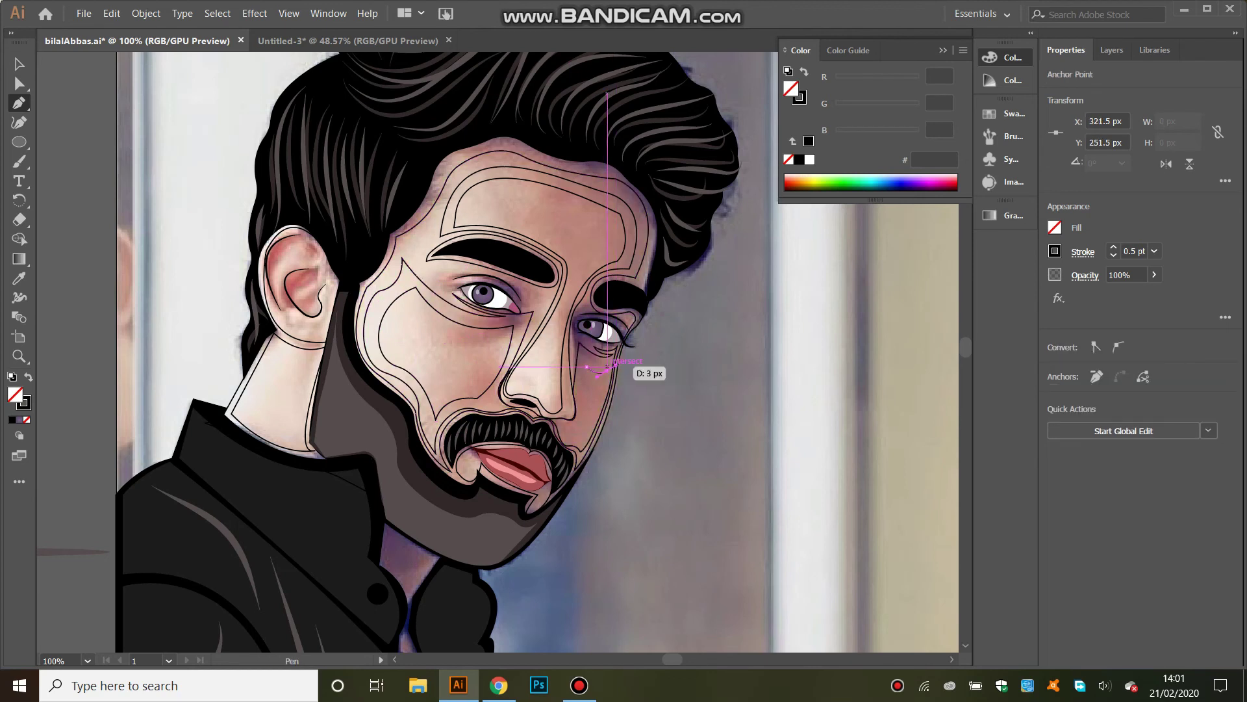
{"action": "left_click_drag", "start_coordinate": [583, 436], "coordinate": [563, 455]}
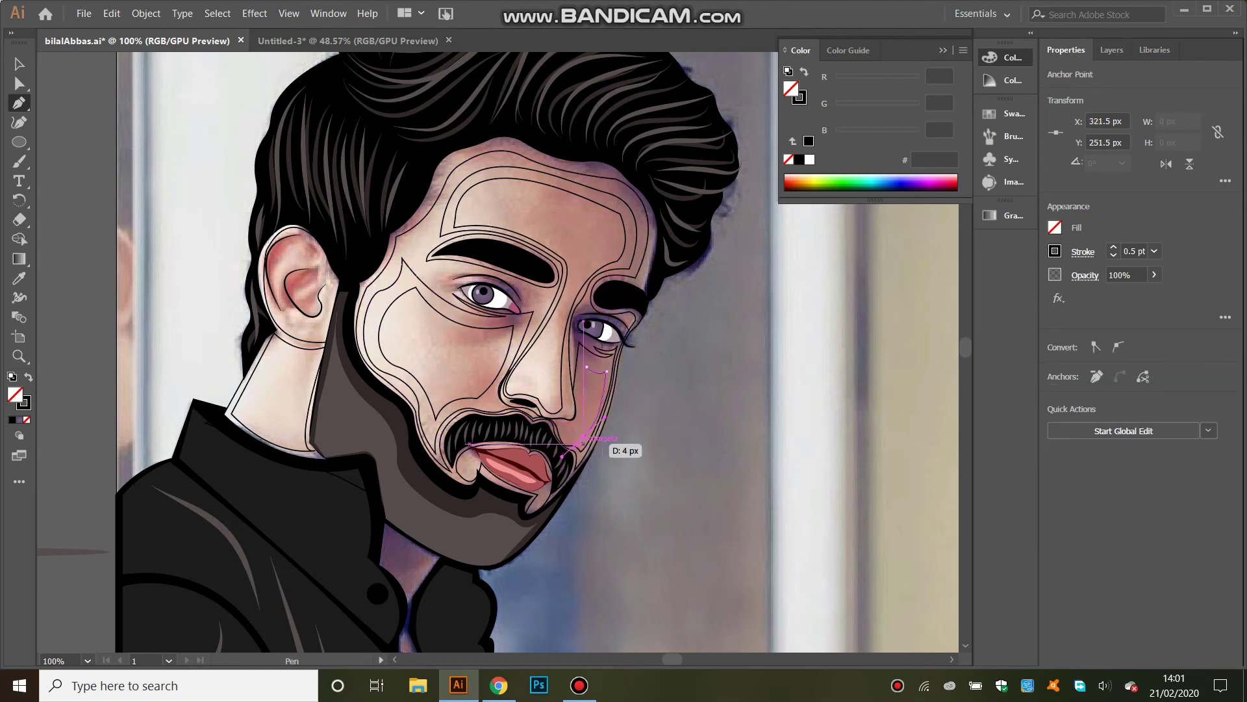
{"action": "left_click", "coordinate": [586, 367]}
- Round the cheek highlight's corners to about 18.59 px and show the Layers list
{"action": "key", "text": "a"}
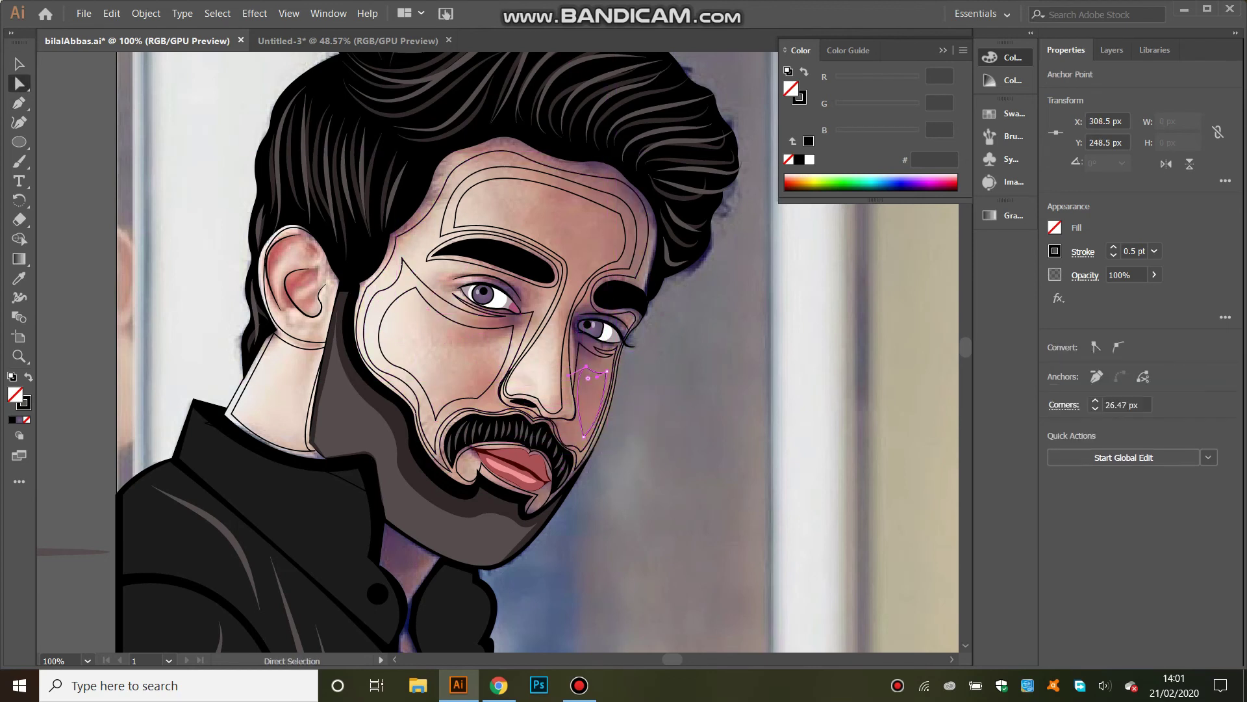
{"action": "left_click", "coordinate": [530, 432]}
{"action": "key", "text": "ctrl+shift+a"}
{"action": "left_click", "coordinate": [558, 406]}
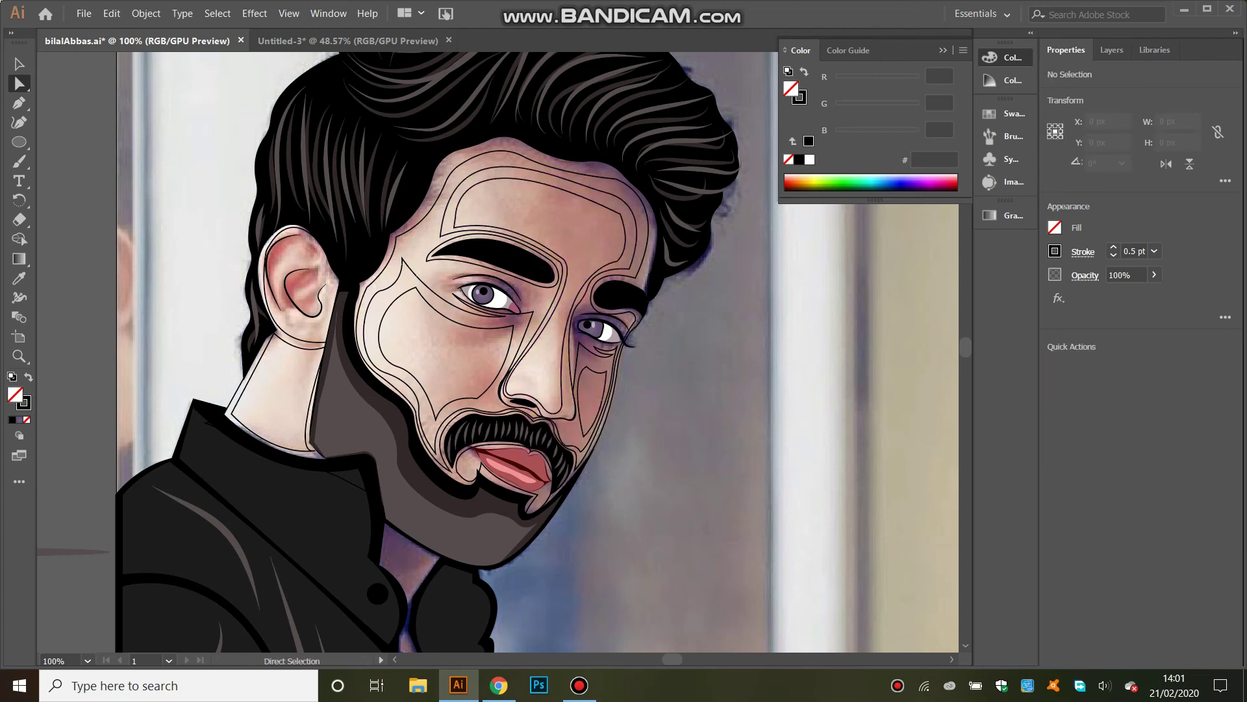
{"action": "key", "text": "ctrl+shift+a"}
{"action": "left_click", "coordinate": [415, 263]}
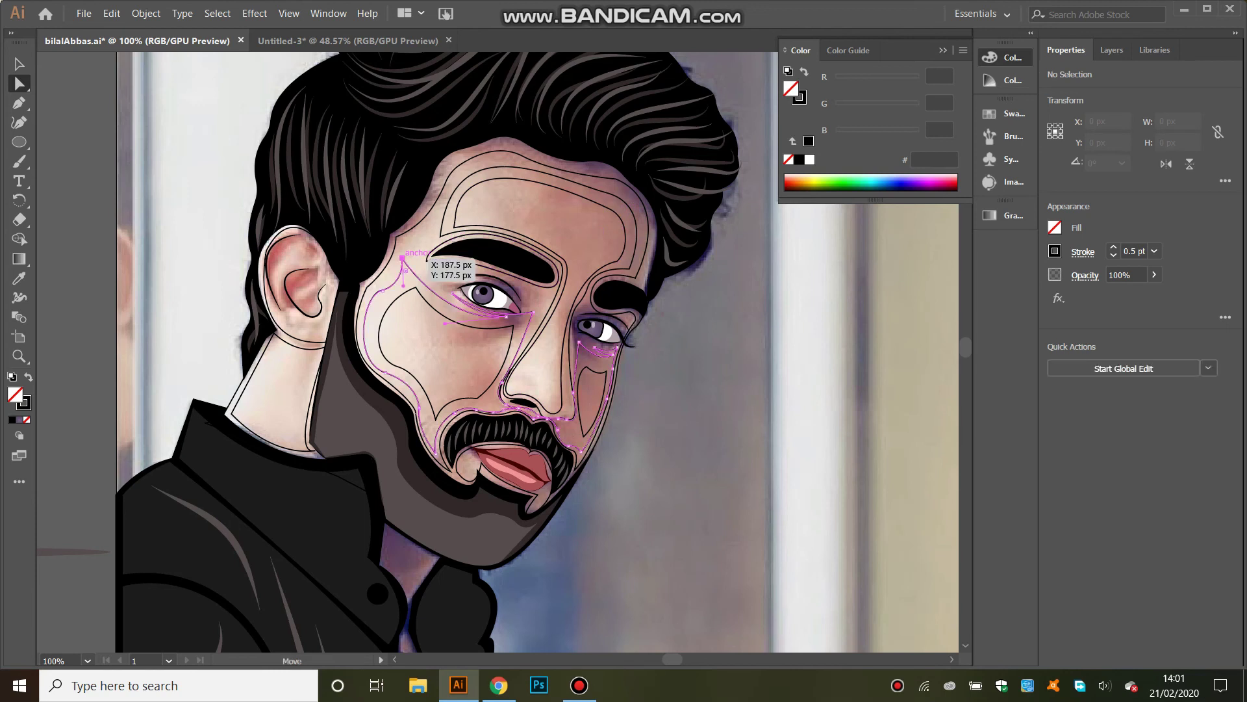
{"action": "key", "text": "ctrl+shift+a"}
{"action": "left_click", "coordinate": [448, 289]}
{"action": "key", "text": "ctrl+shift+a"}
{"action": "left_click", "coordinate": [419, 289]}
{"action": "key", "text": "ctrl+shift+a"}
{"action": "left_click", "coordinate": [1111, 50]}
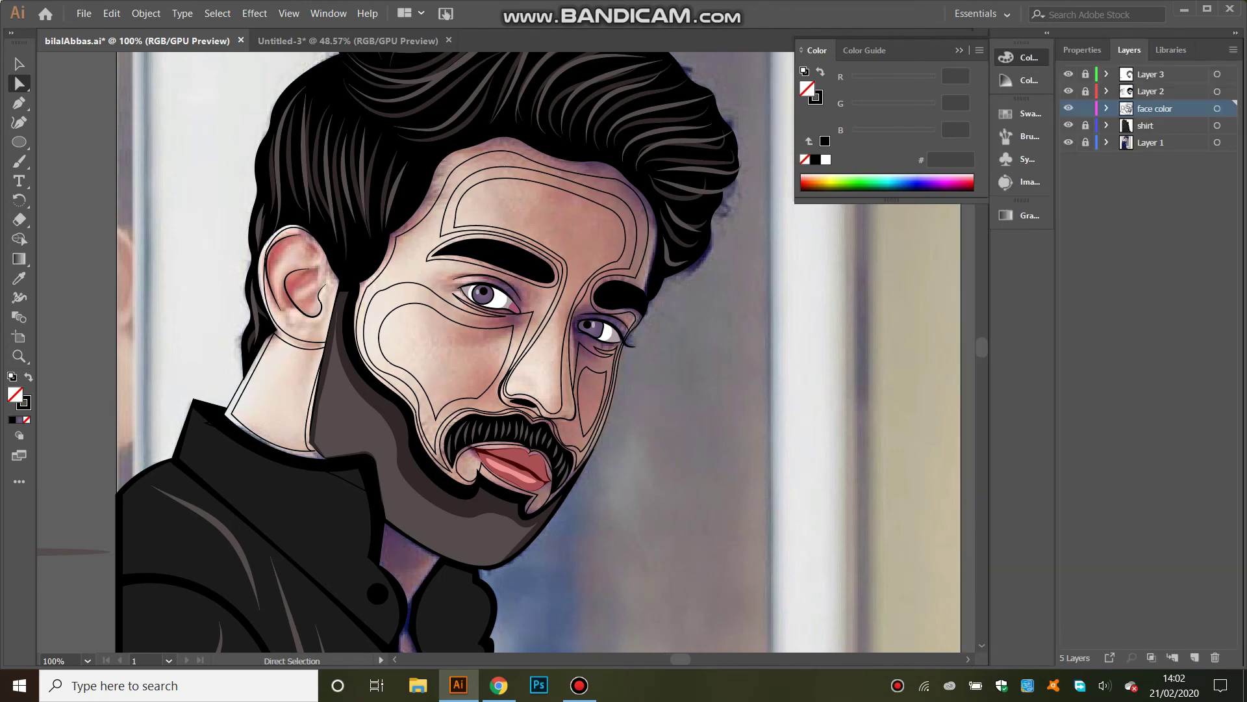
- Expand the face color layer and fill its first face paths with a sampled light pink
{"action": "left_click", "coordinate": [87, 660]}
{"action": "left_click", "coordinate": [110, 495]}
{"action": "left_click", "coordinate": [1107, 108]}
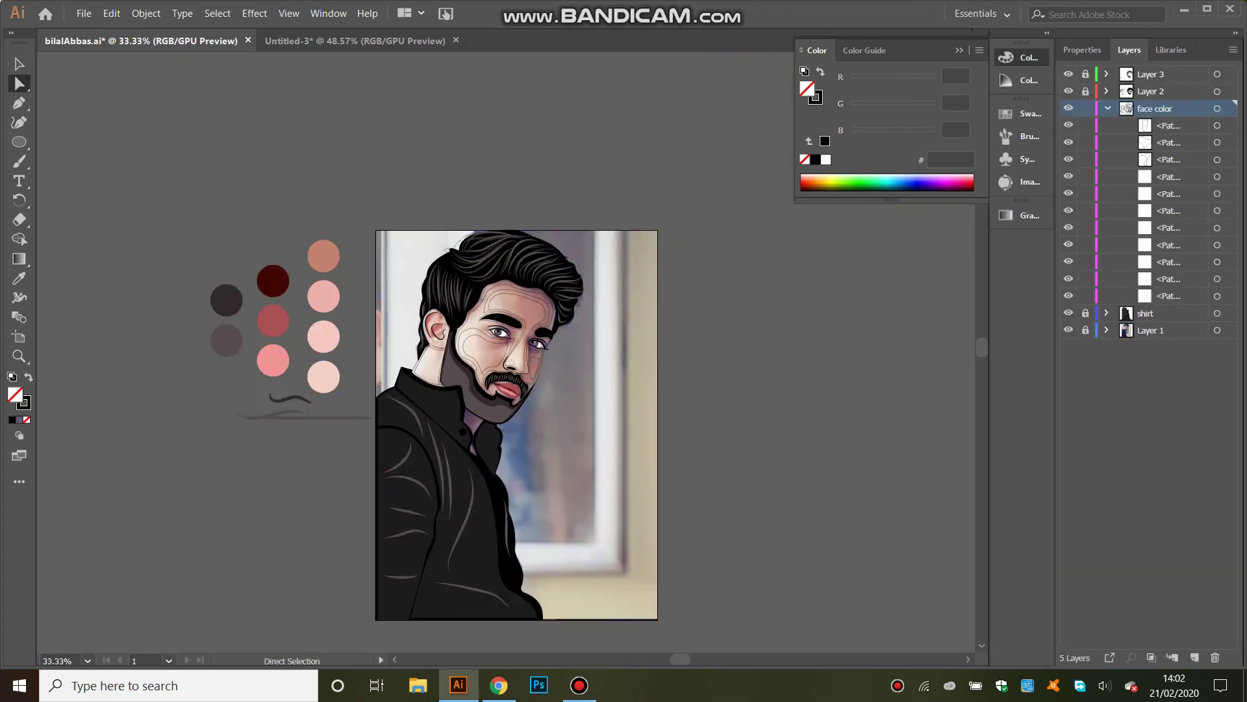
{"action": "left_click", "coordinate": [87, 660]}
{"action": "left_click", "coordinate": [111, 478]}
{"action": "left_click", "coordinate": [1216, 125]}
{"action": "left_click", "coordinate": [1217, 142], "text": "shift"}
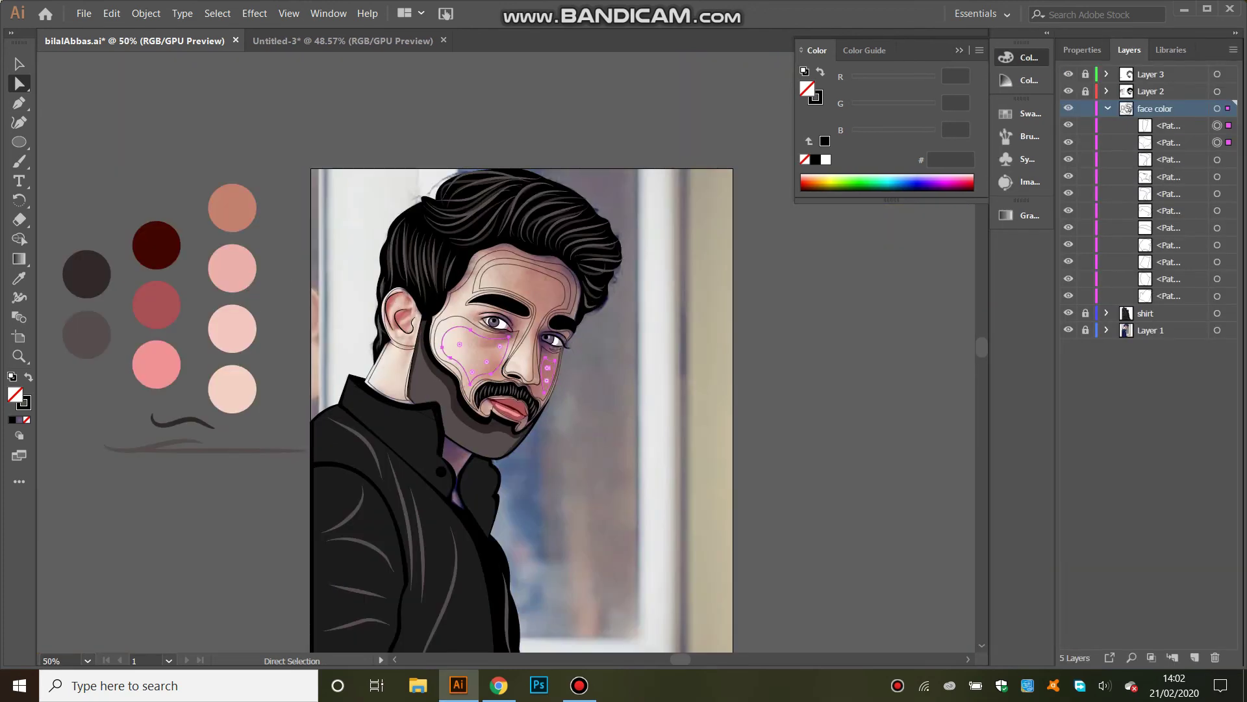
{"action": "key", "text": "i"}
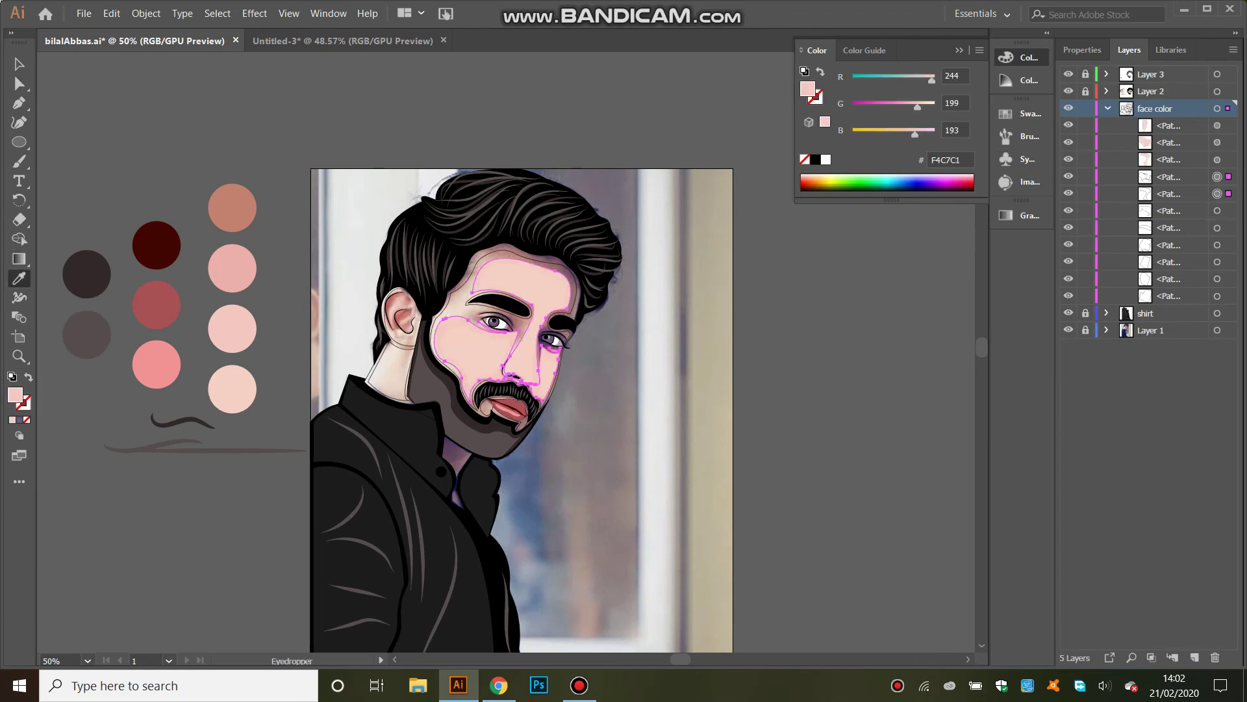
- Fill the ear and neck paths with light pink instead of brown
{"action": "left_click", "coordinate": [1217, 227]}
{"action": "left_click", "coordinate": [1217, 279], "text": "shift"}
{"action": "left_click", "coordinate": [232, 208]}
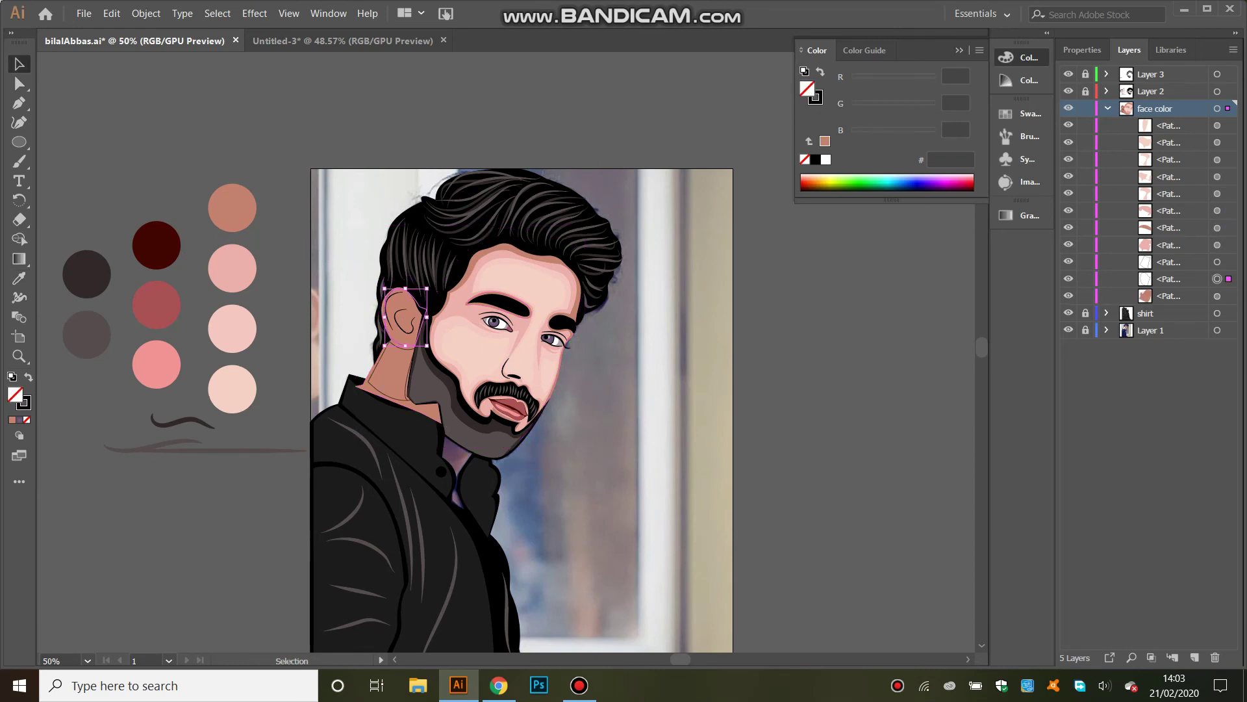
{"action": "key", "text": "ctrl+z"}
{"action": "key", "text": "v"}
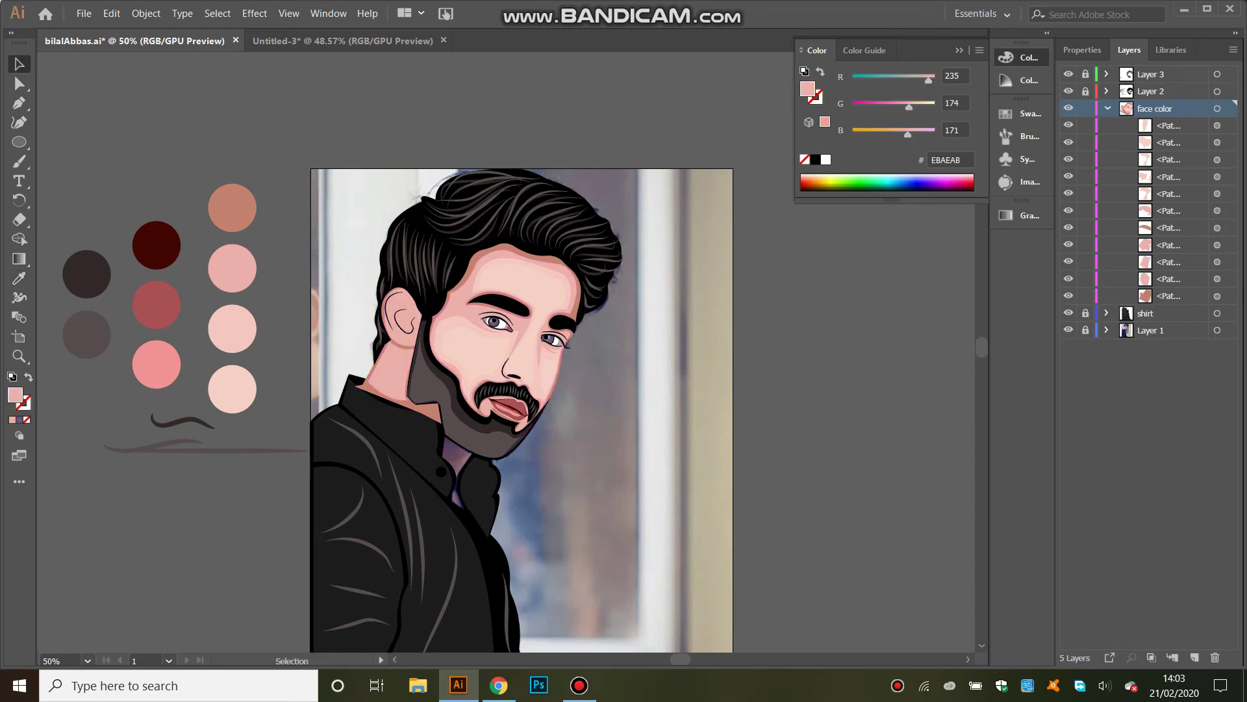
- Collapse face color, move the shirt layer above it, and zoom in on the face
{"action": "left_click", "coordinate": [1108, 109]}
{"action": "left_click_drag", "start_coordinate": [1145, 125], "coordinate": [1145, 106]}
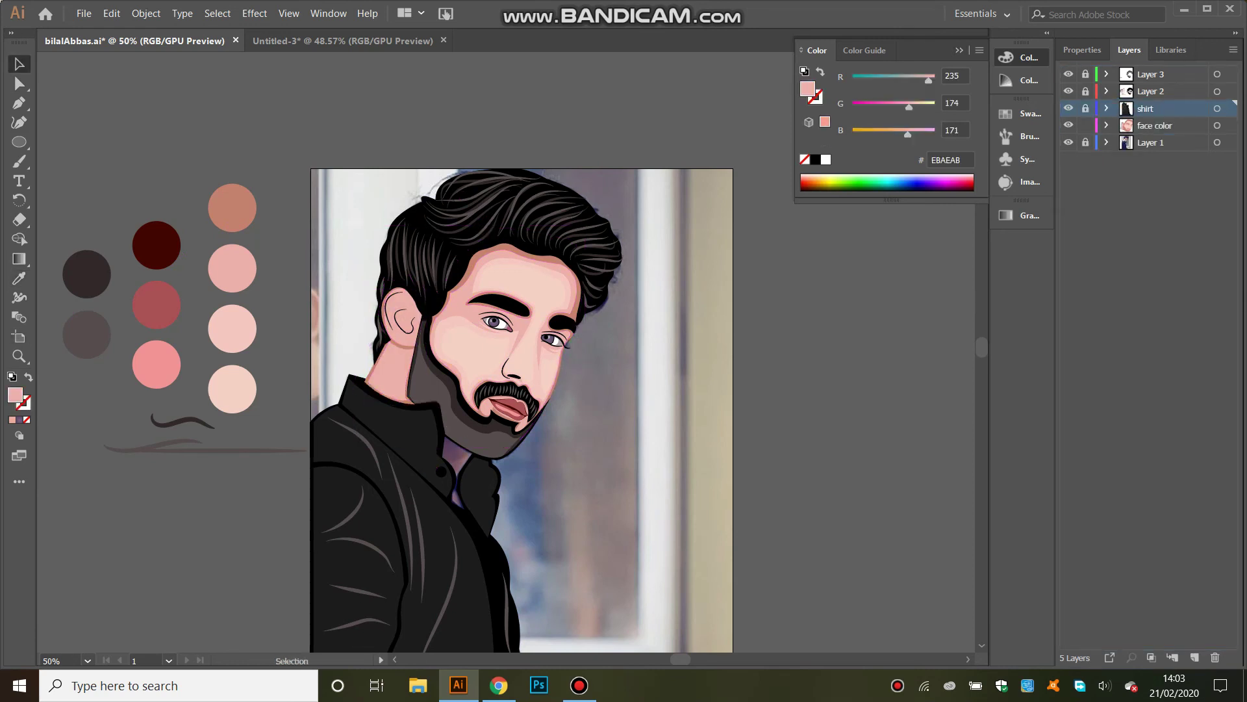
{"action": "key", "text": "ctrl+plus"}
{"action": "key", "text": "ctrl+plus"}
{"action": "key", "text": "ctrl+plus"}
{"action": "scroll", "coordinate": [507, 351], "scroll_direction": "down", "scroll_amount": 1}
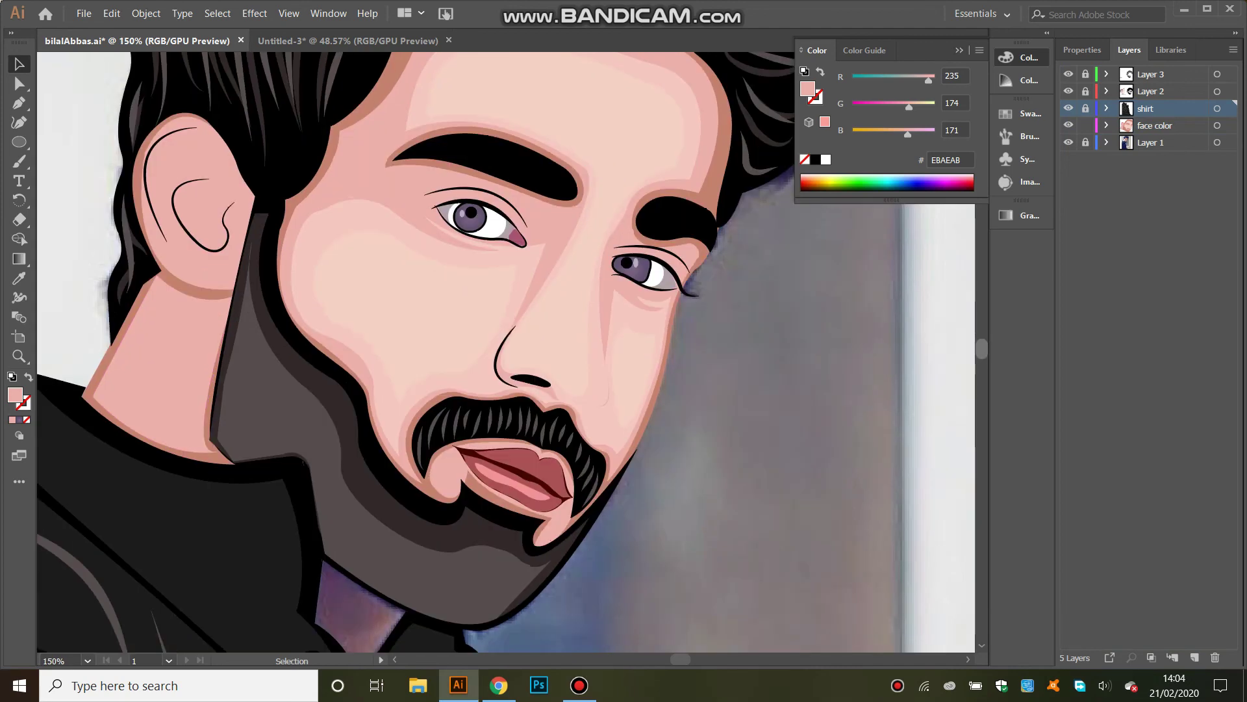
- Round the corners of the light cheek highlight shape
{"action": "left_click", "coordinate": [572, 325]}
{"action": "key", "text": "a"}
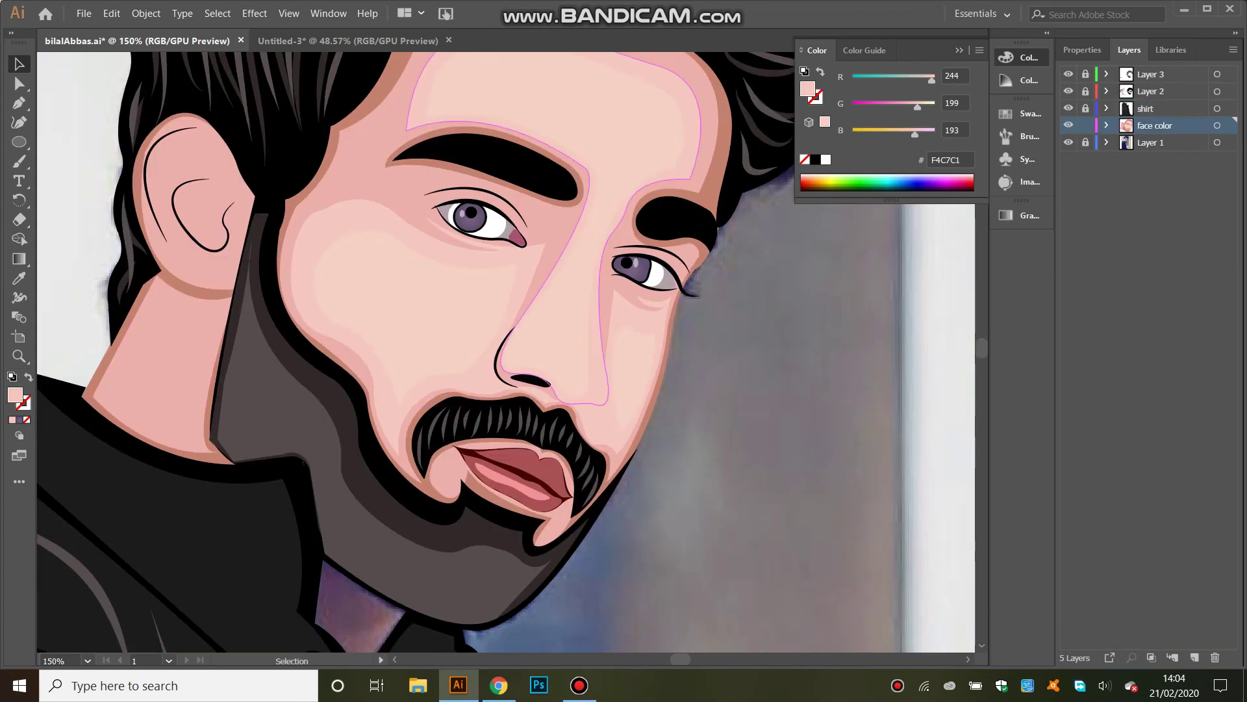
{"action": "left_click", "coordinate": [605, 358]}
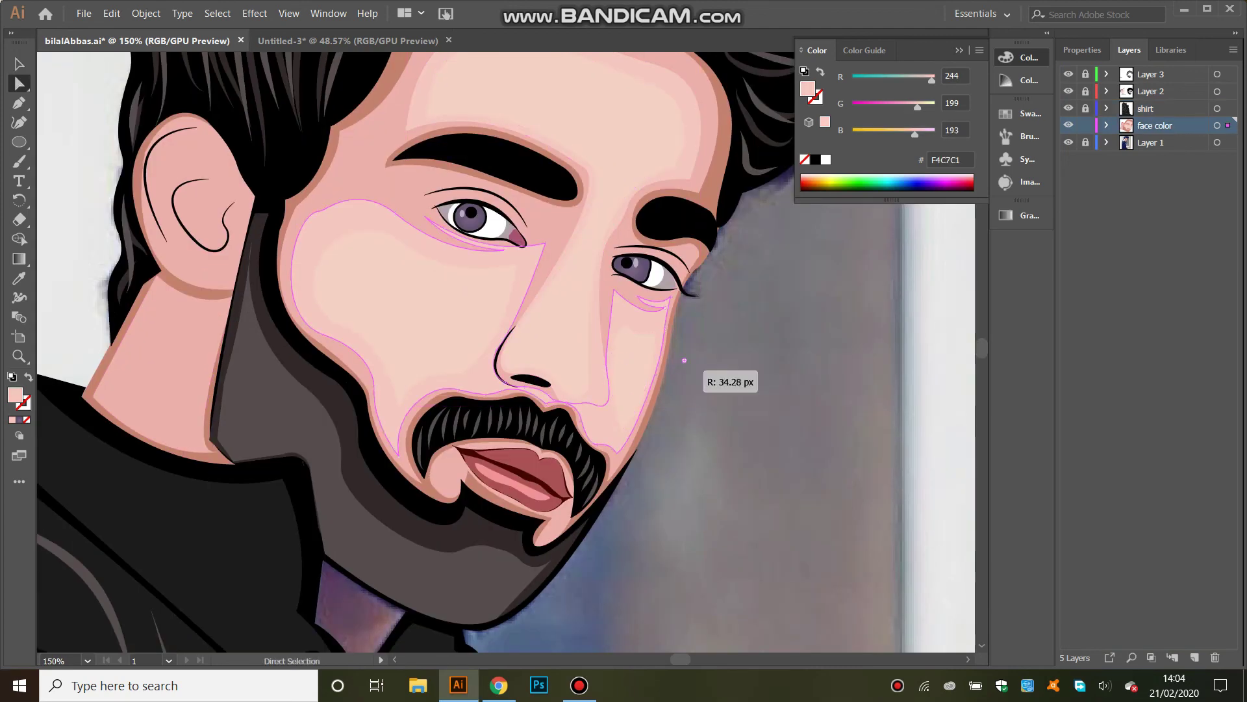
{"action": "left_click_drag", "start_coordinate": [684, 359], "coordinate": [864, 390]}
{"action": "key", "text": "ctrl+shift+a"}
{"action": "left_click", "coordinate": [18, 103]}
- Draw a black-stroked, no-fill curve beside the nose and under the nostril
{"action": "left_click", "coordinate": [28, 376]}
{"action": "left_click", "coordinate": [664, 288]}
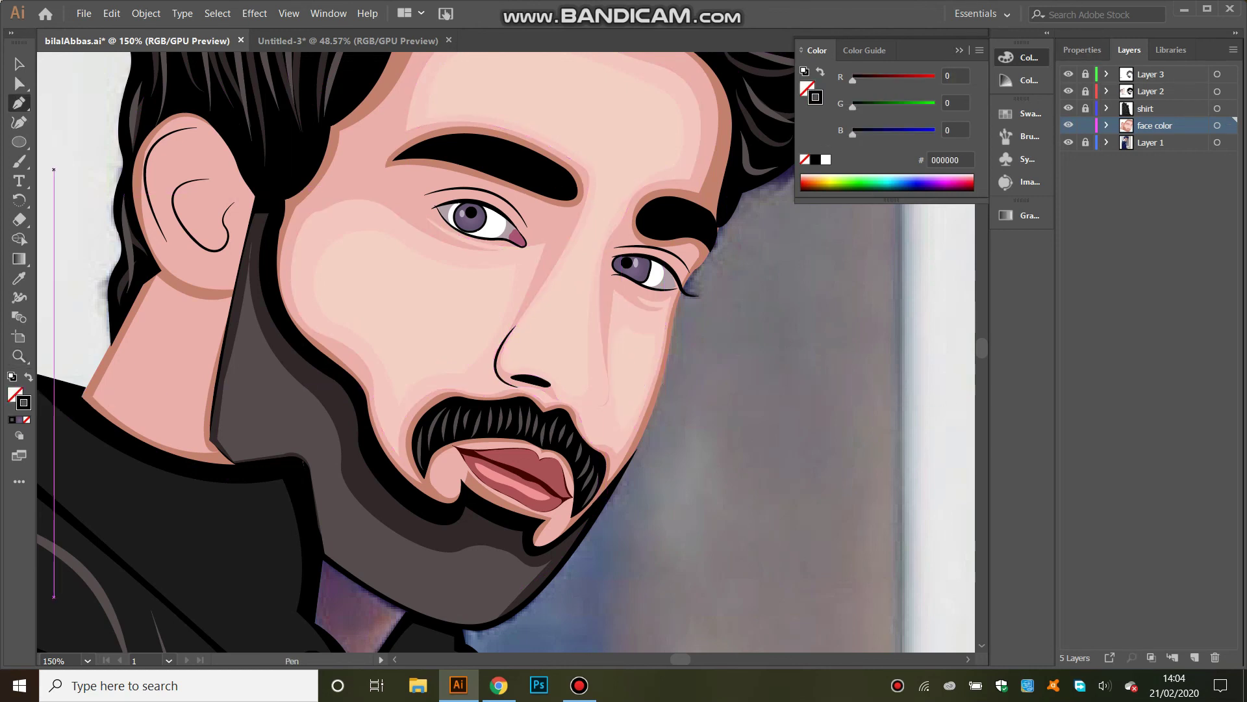
{"action": "left_click", "coordinate": [603, 346]}
{"action": "left_click_drag", "start_coordinate": [606, 404], "coordinate": [614, 407]}
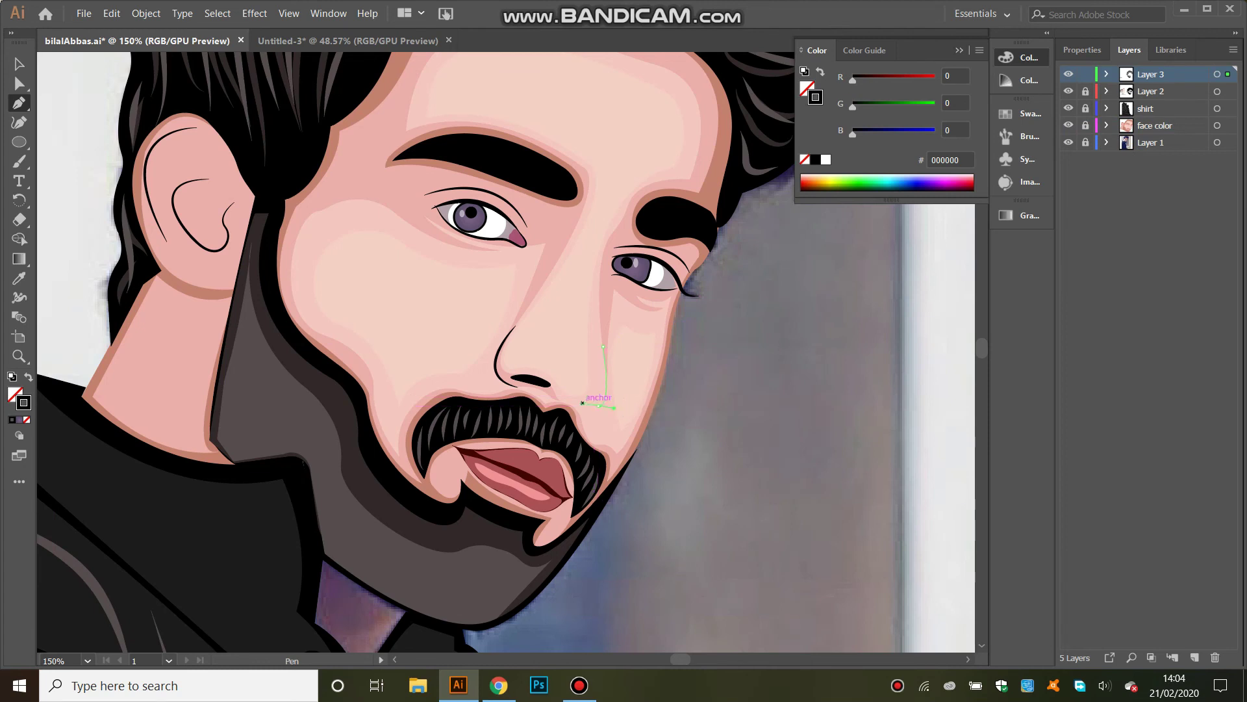
{"action": "left_click", "coordinate": [1082, 50]}
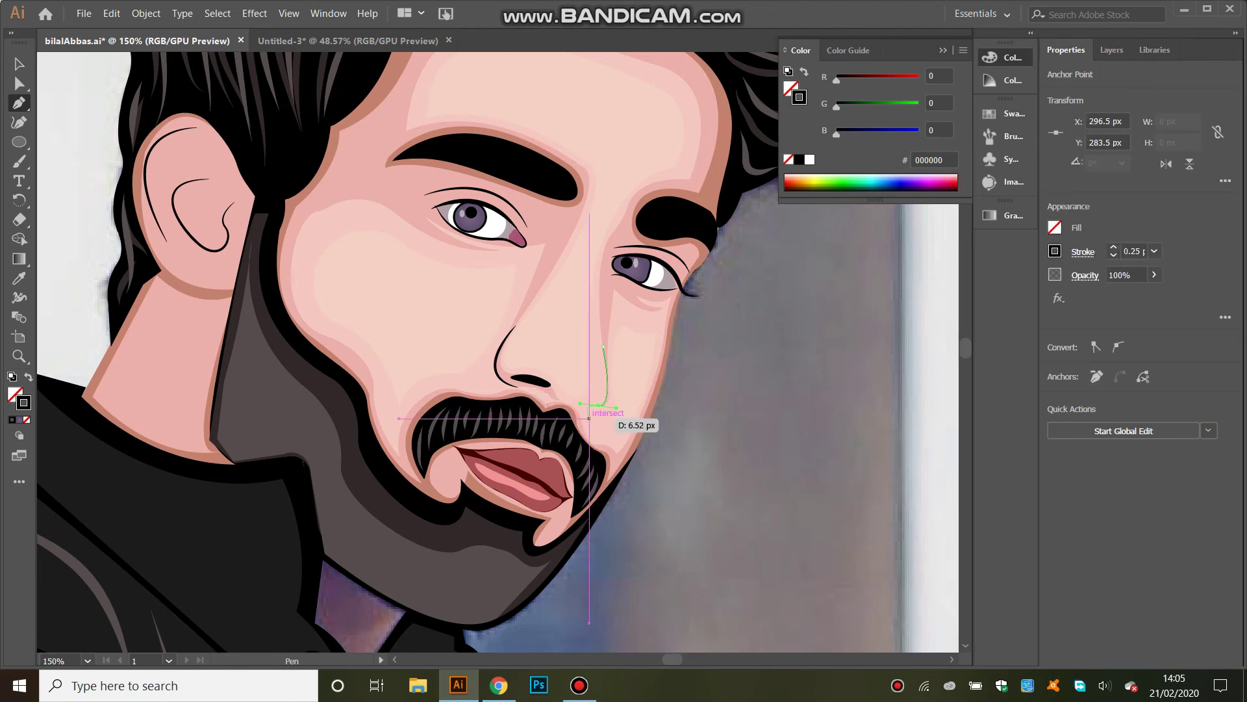
{"action": "left_click_drag", "start_coordinate": [598, 404], "coordinate": [555, 396]}
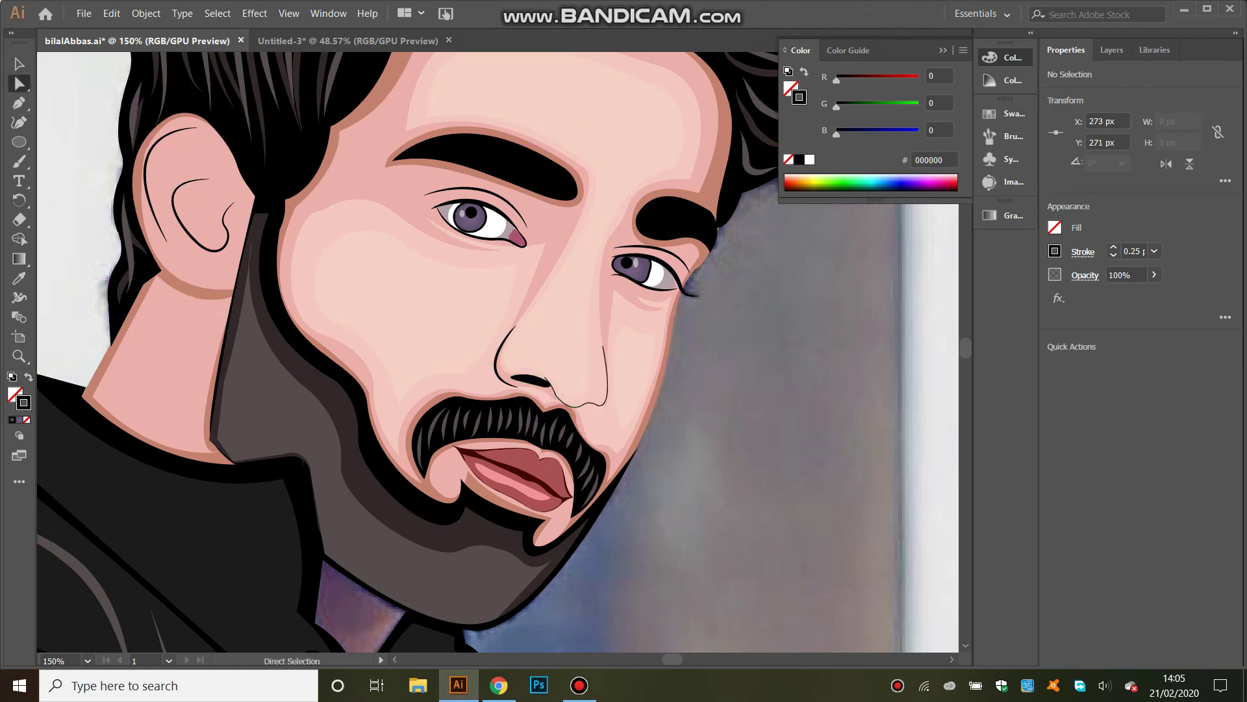
- Give the 1 pt nose line a tapered width profile and check the result
{"action": "key", "text": "v"}
{"action": "left_click", "coordinate": [1083, 251]}
{"action": "left_click", "coordinate": [1043, 504]}
{"action": "key", "text": "Escape"}
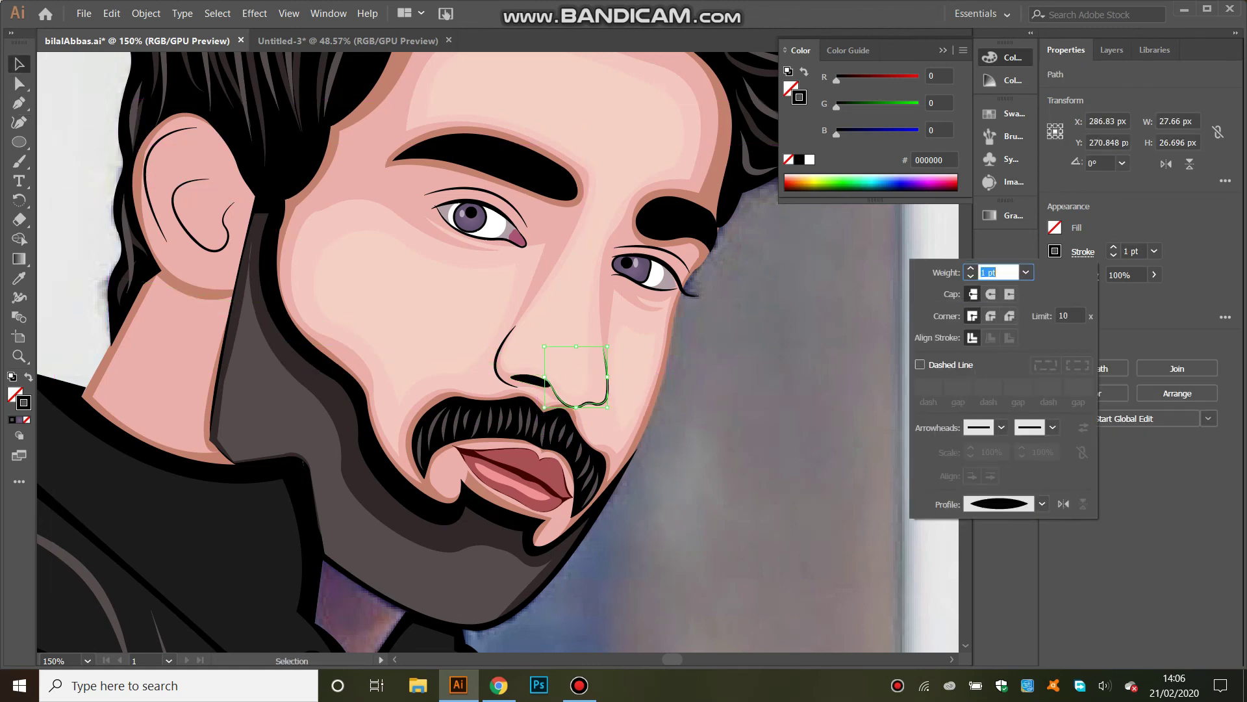
{"action": "key", "text": "ctrl+shift+a"}
{"action": "left_click", "coordinate": [591, 402]}
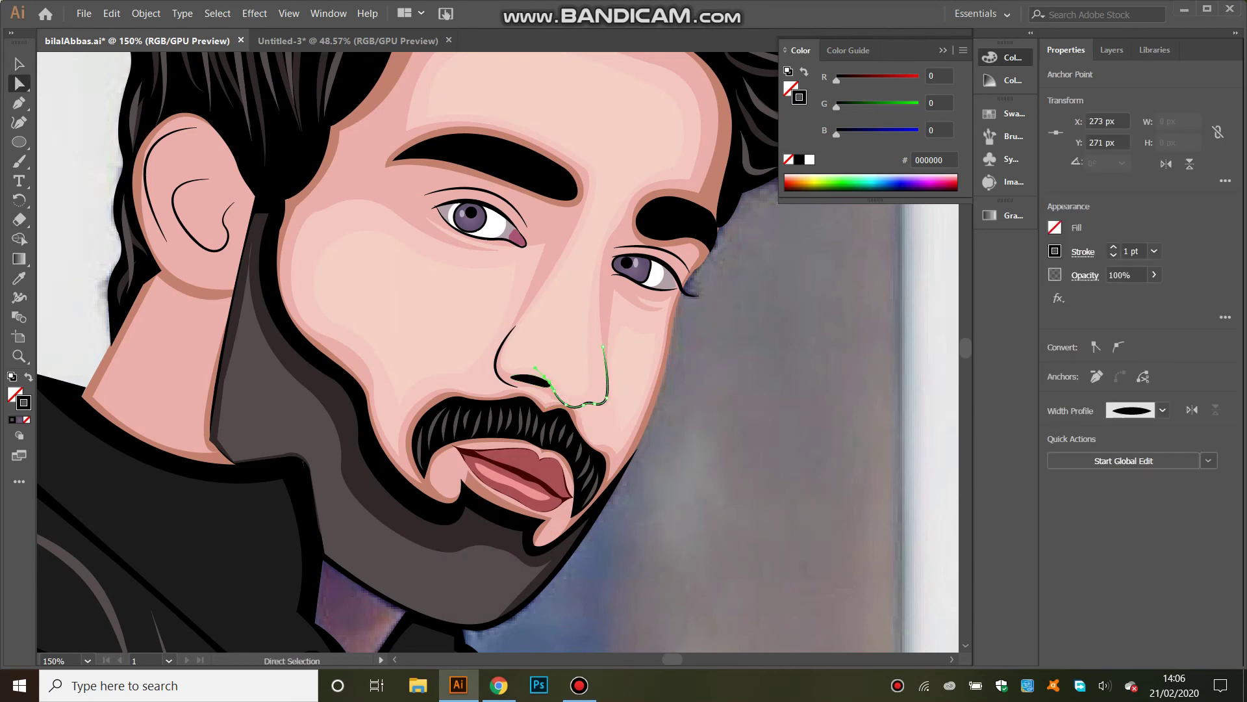
{"action": "key", "text": "ctrl+shift+a"}
{"action": "left_click", "coordinate": [545, 380]}
{"action": "key", "text": "ctrl+shift+a"}
{"action": "left_click", "coordinate": [549, 382]}
{"action": "key", "text": "ctrl+shift+a"}
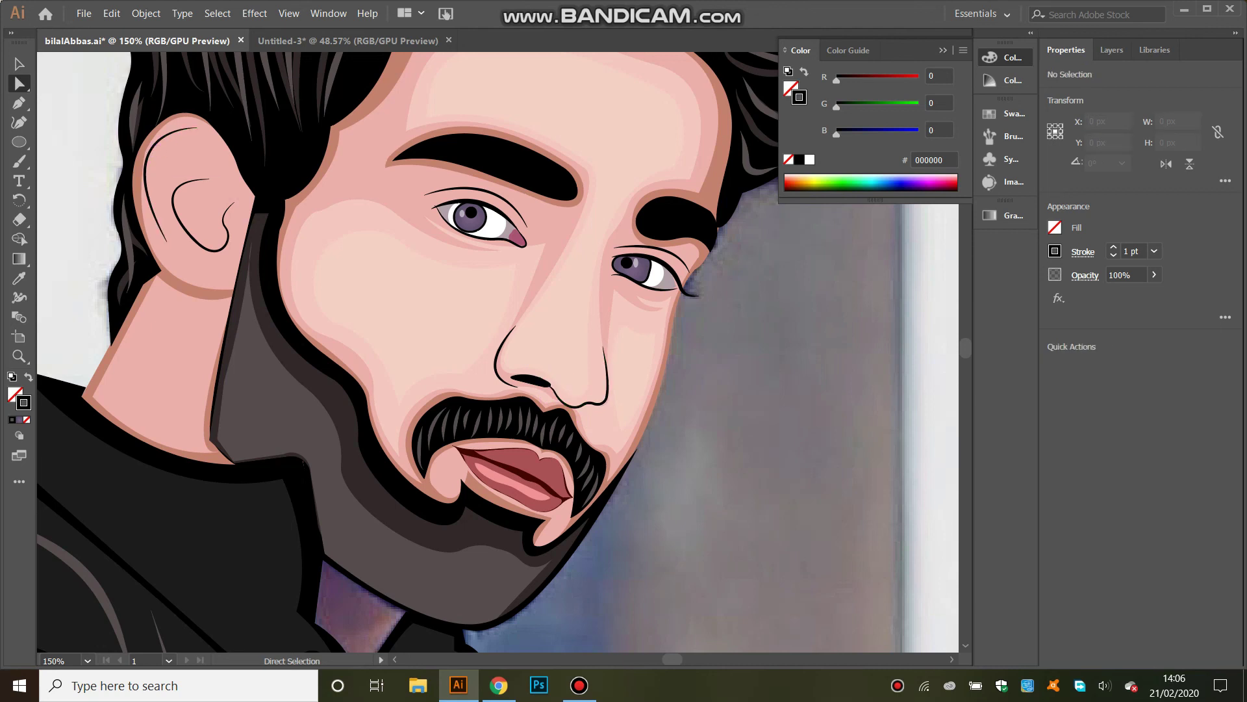
- Toggle the face color layer off and on to compare against the photo
{"action": "key", "text": "F7"}
{"action": "left_click", "coordinate": [1068, 126]}
{"action": "left_click", "coordinate": [1069, 126]}
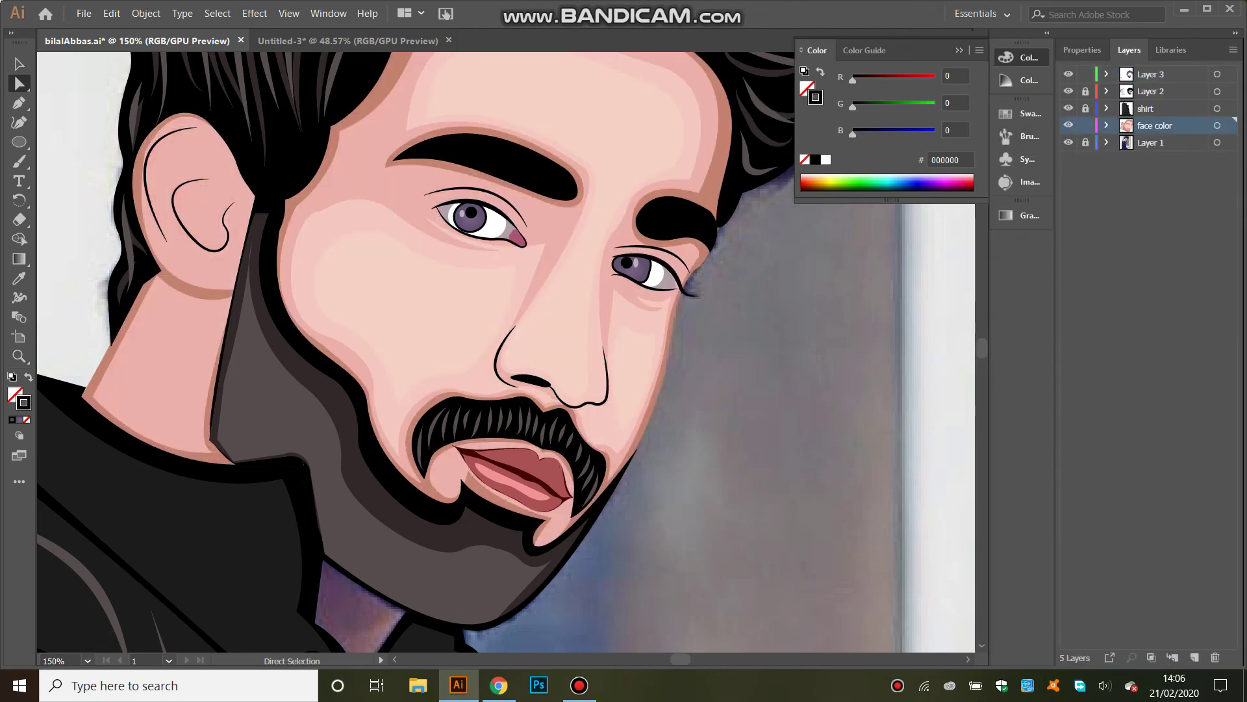
{"action": "left_click", "coordinate": [159, 155]}
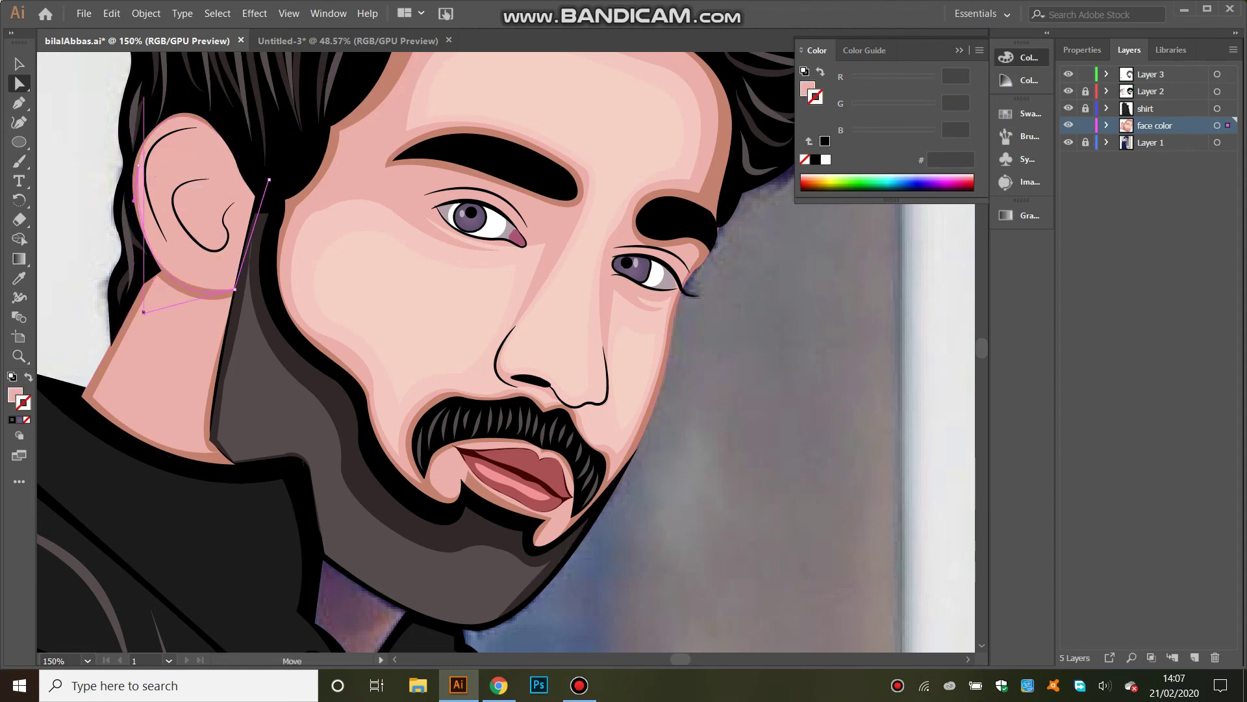
- Raise the neck shape's two top anchors under the ear, then view at 100%
{"action": "left_click", "coordinate": [206, 299]}
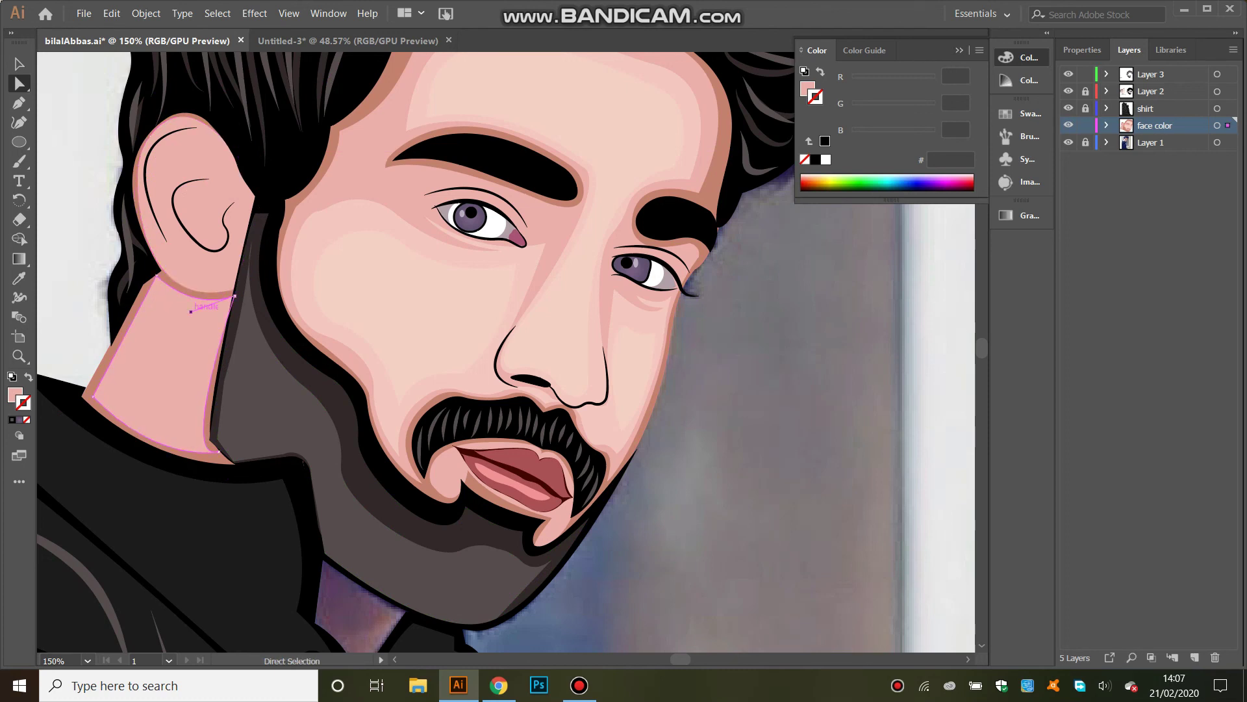
{"action": "mouse_move", "coordinate": [234, 296]}
{"action": "left_mouse_down"}
{"action": "mouse_move", "coordinate": [241, 288]}
{"action": "mouse_move", "coordinate": [203, 312]}
{"action": "left_mouse_up"}
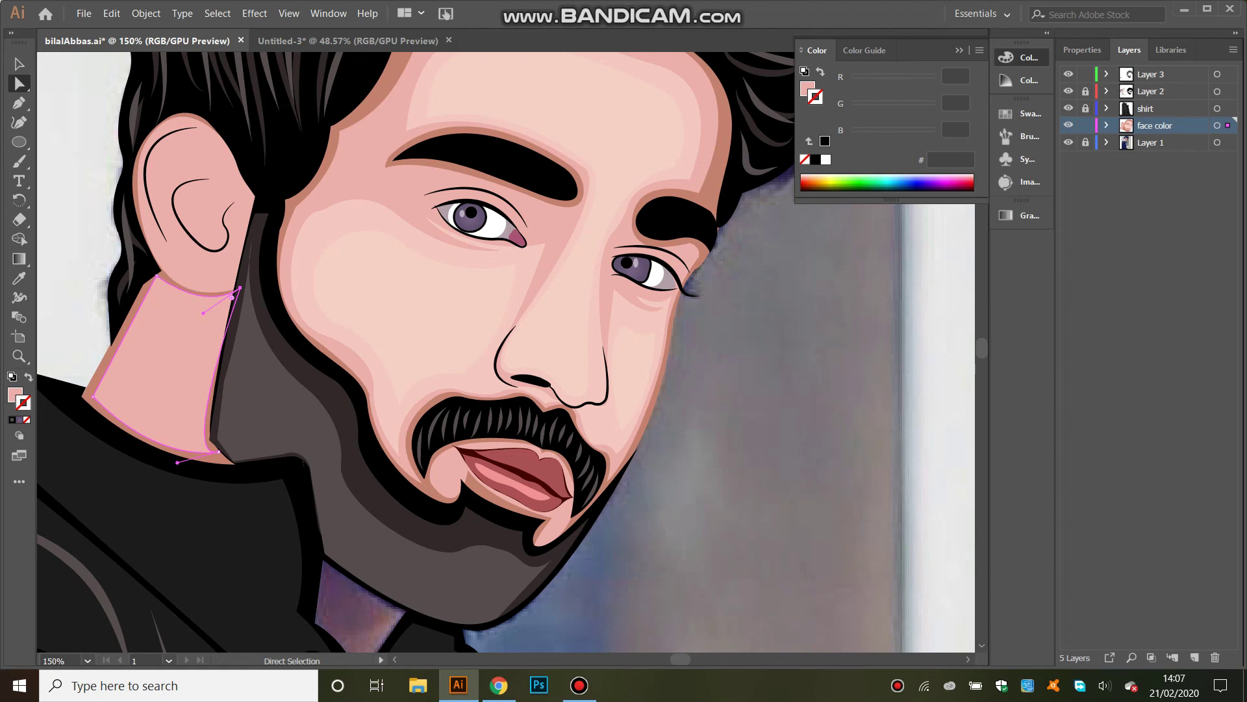
{"action": "left_click_drag", "start_coordinate": [158, 276], "coordinate": [159, 269]}
{"action": "key", "text": "ctrl+shift+a"}
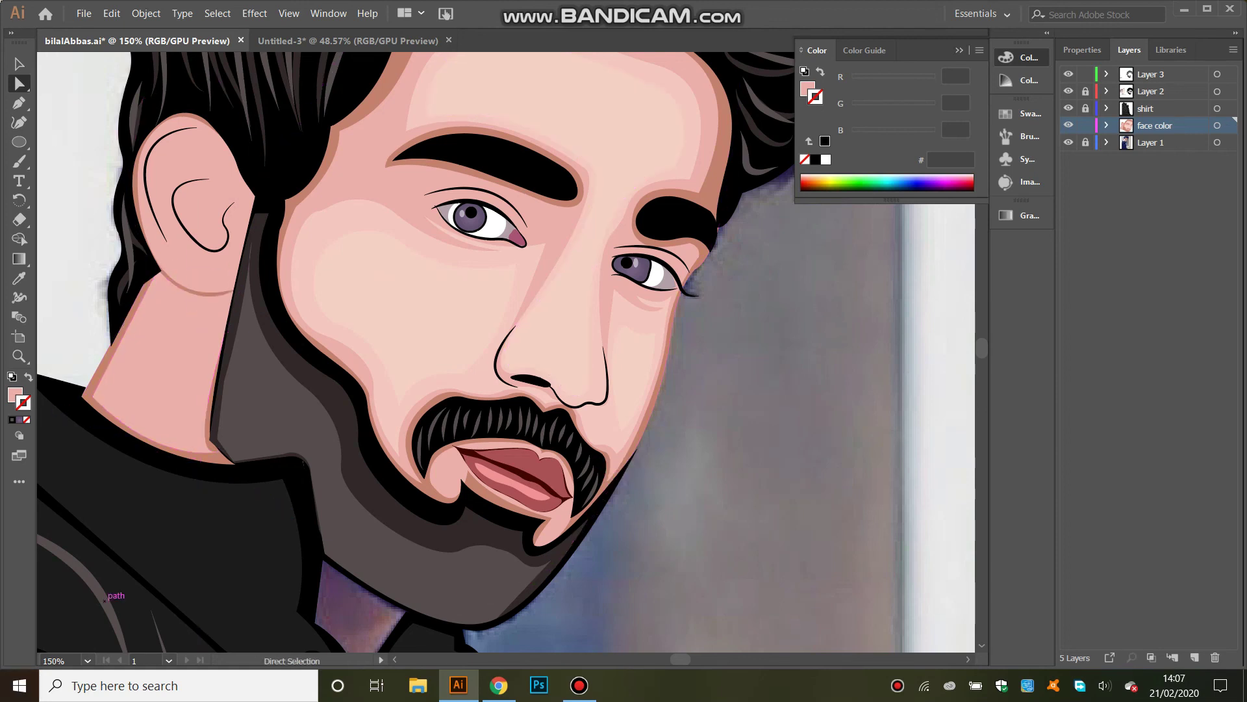
{"action": "left_click", "coordinate": [87, 661]}
{"action": "left_click", "coordinate": [107, 416]}
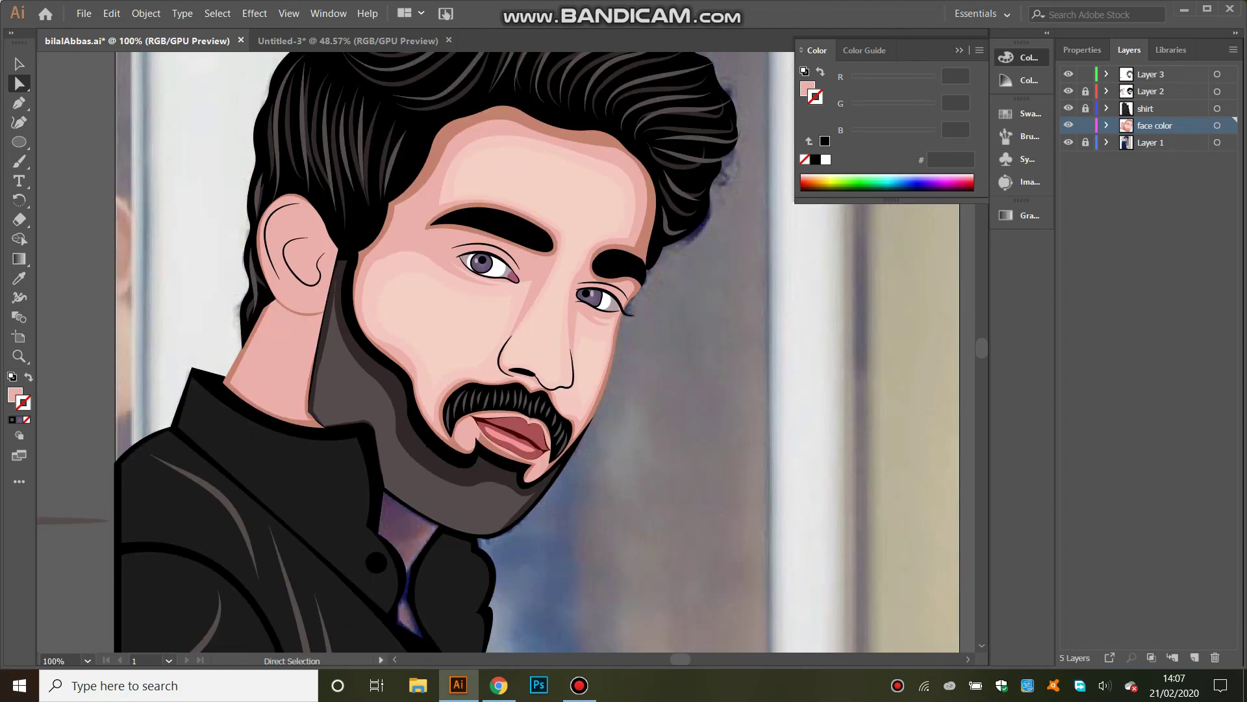
- Draw a tapered crease line from the left eye corner down beside the nose
{"action": "key", "text": "p"}
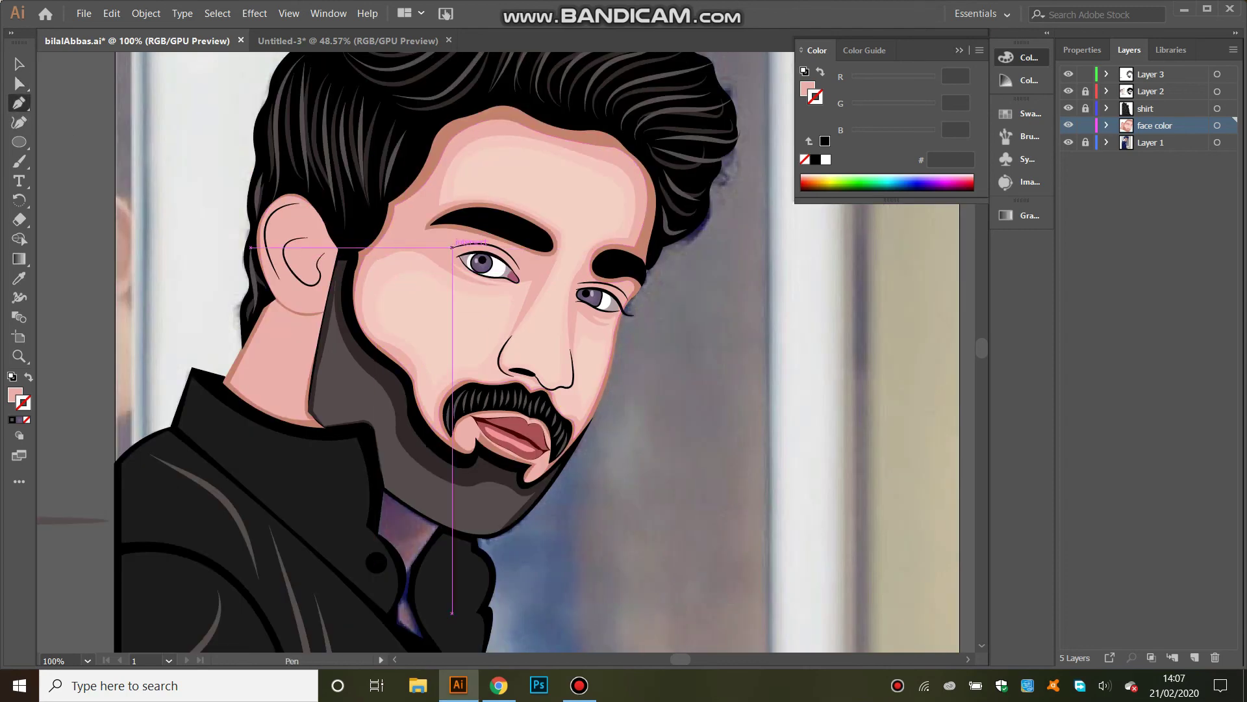
{"action": "left_click", "coordinate": [450, 249]}
{"action": "left_click_drag", "start_coordinate": [522, 271], "coordinate": [548, 318]}
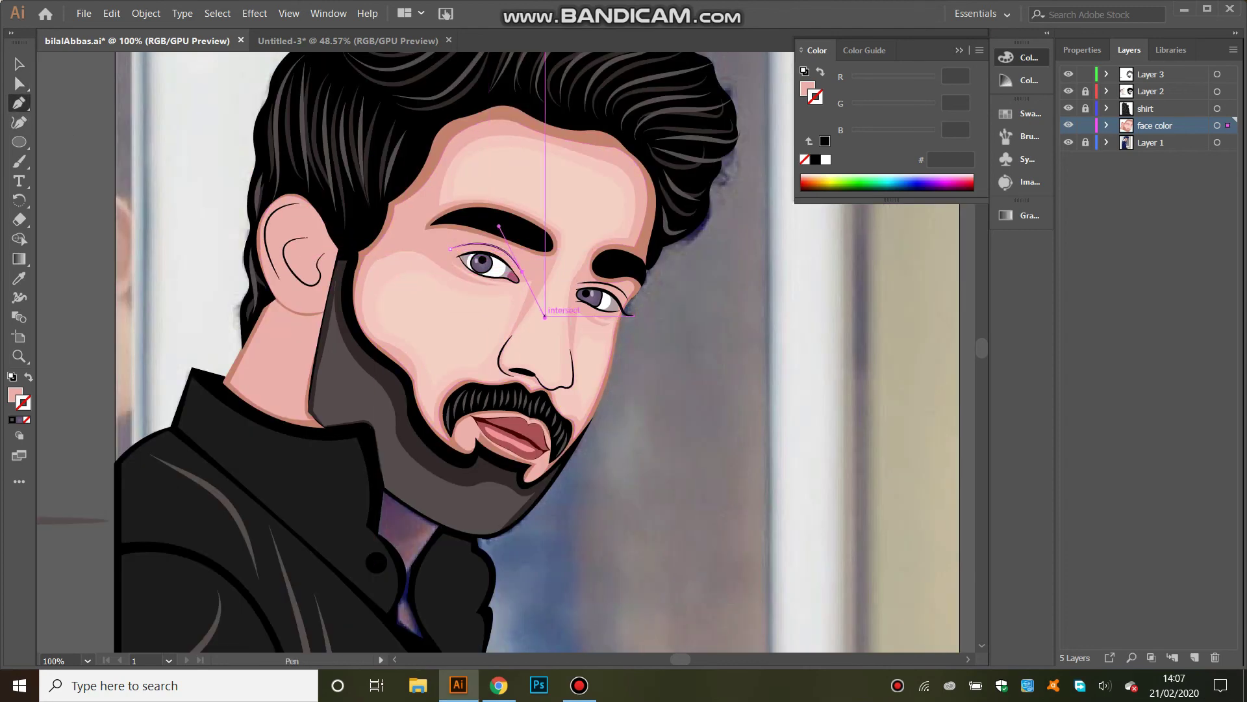
{"action": "left_click", "coordinate": [1082, 50]}
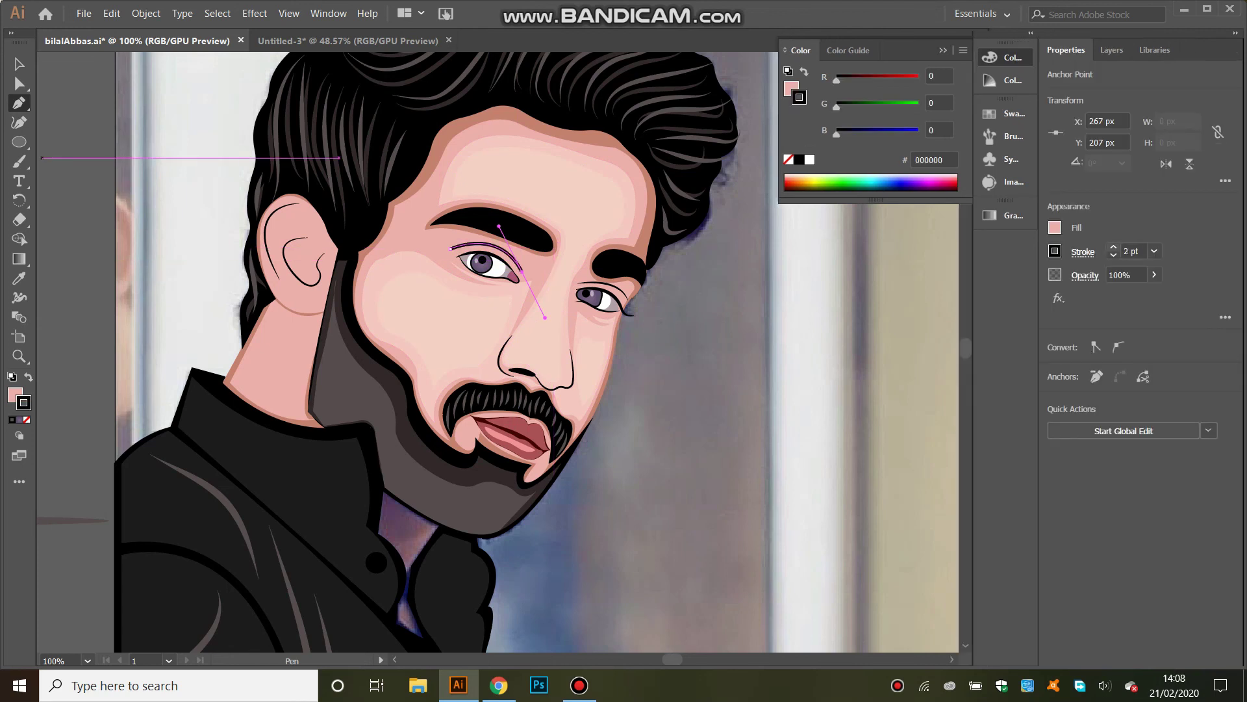
{"action": "left_click", "coordinate": [1083, 252]}
{"action": "left_click", "coordinate": [1078, 504]}
{"action": "left_click", "coordinate": [1001, 325]}
- Make the crease a 2 pt skin-shadow (C58070) stroke, no fill, with a bulging width profile
{"action": "left_click", "coordinate": [28, 377]}
{"action": "left_click", "coordinate": [26, 420]}
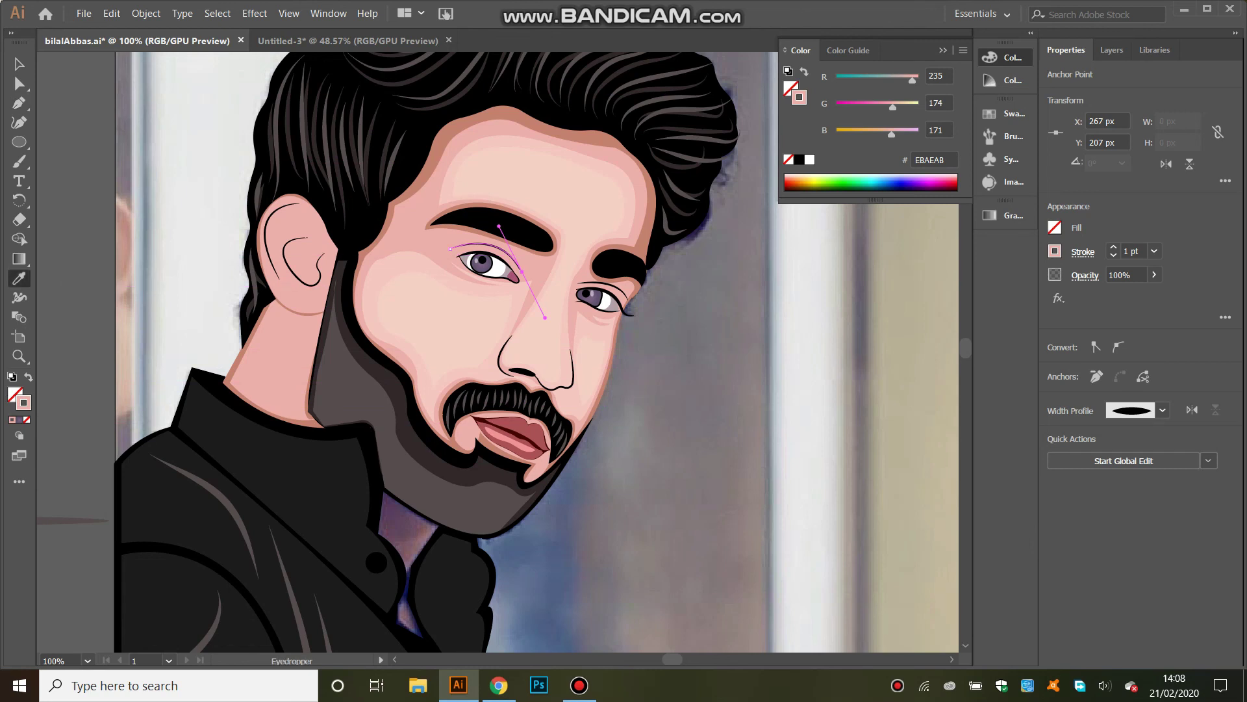
{"action": "left_click", "coordinate": [488, 256]}
{"action": "left_click", "coordinate": [1083, 252]}
{"action": "left_click", "coordinate": [1042, 504]}
{"action": "left_click", "coordinate": [988, 340]}
{"action": "type", "text": "2"}
{"action": "key", "text": "Return"}
- Draw a tapered crease line below the right eye corner
{"action": "key", "text": "p"}
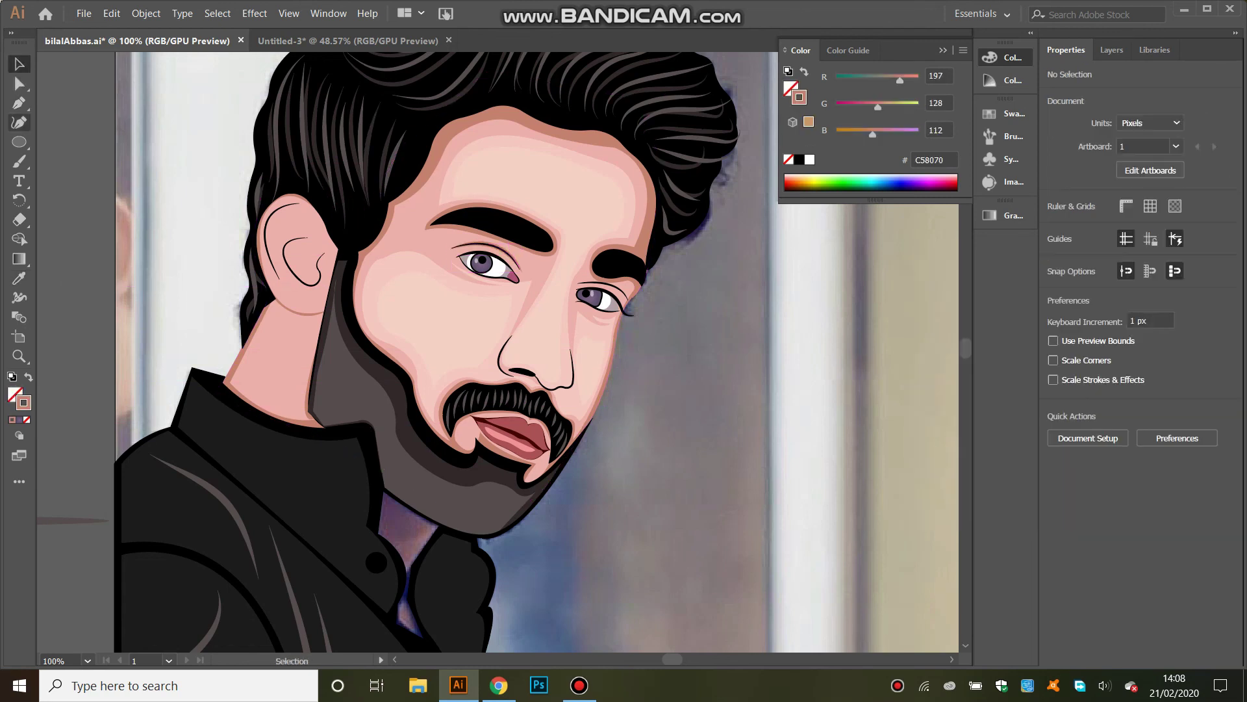
{"action": "left_click", "coordinate": [577, 282]}
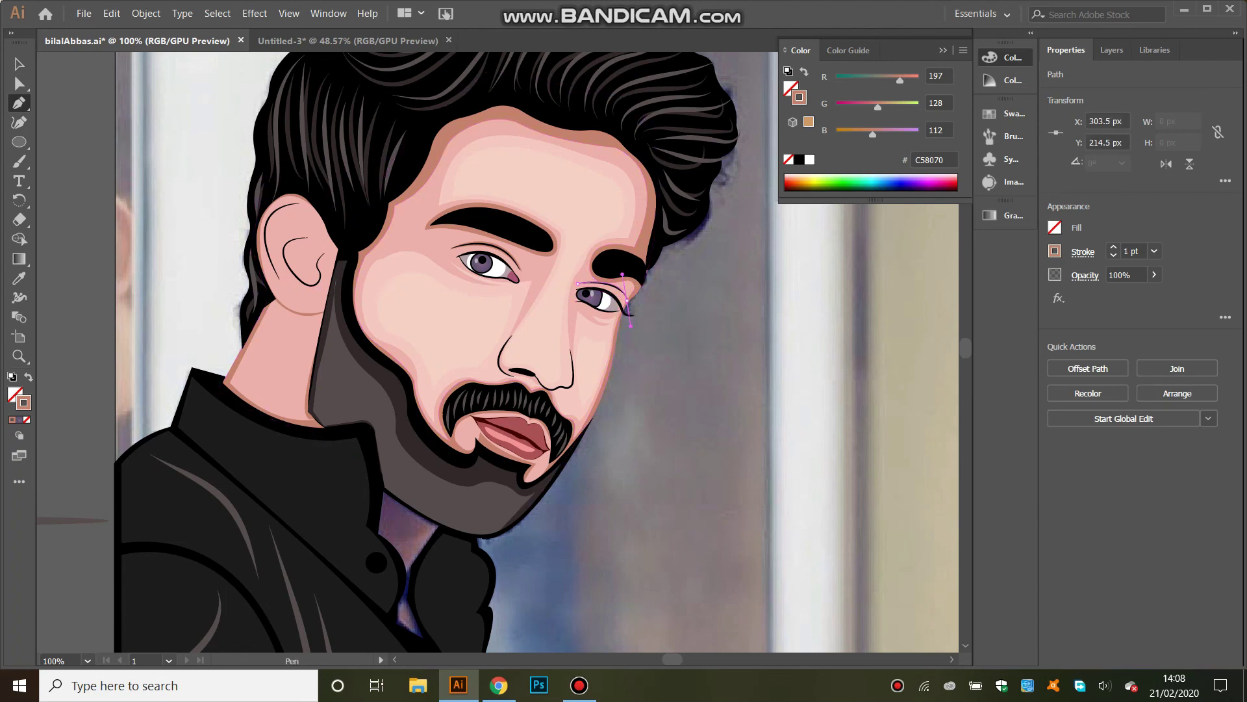
{"action": "left_click_drag", "start_coordinate": [627, 300], "coordinate": [629, 325]}
{"action": "left_click", "coordinate": [1043, 503]}
{"action": "left_click", "coordinate": [1022, 373]}
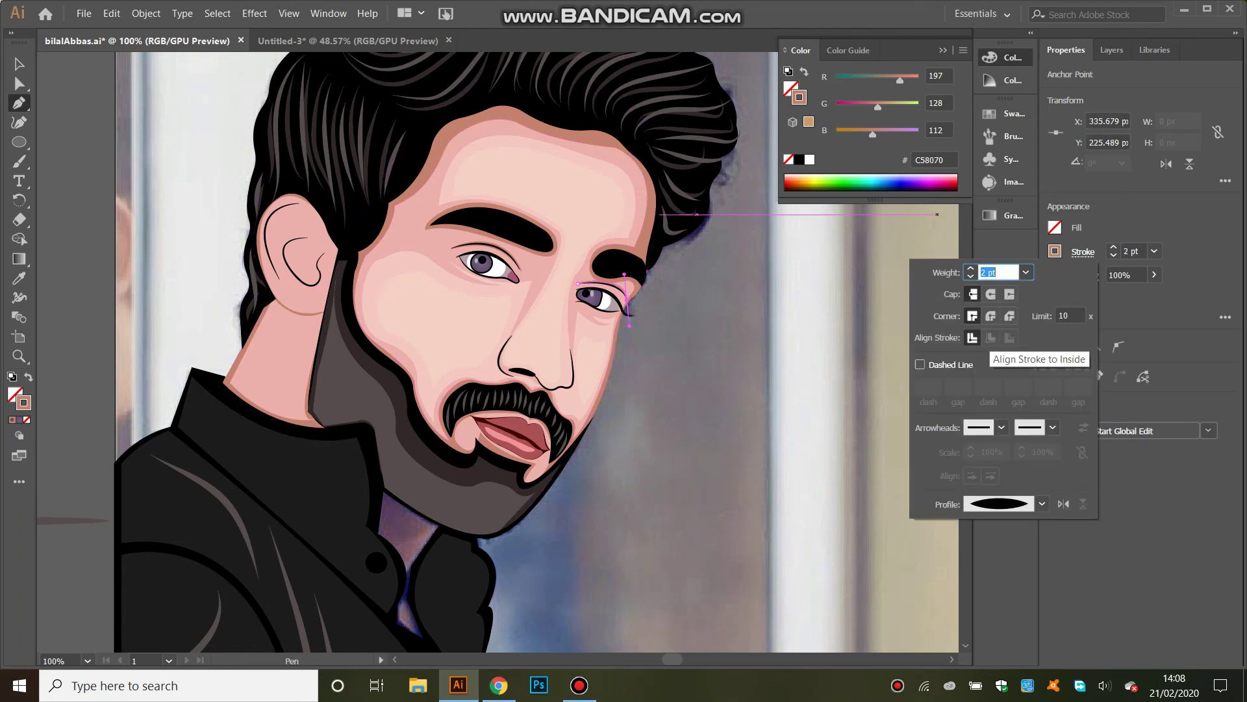
{"action": "key", "text": "Escape"}
{"action": "key", "text": "v"}
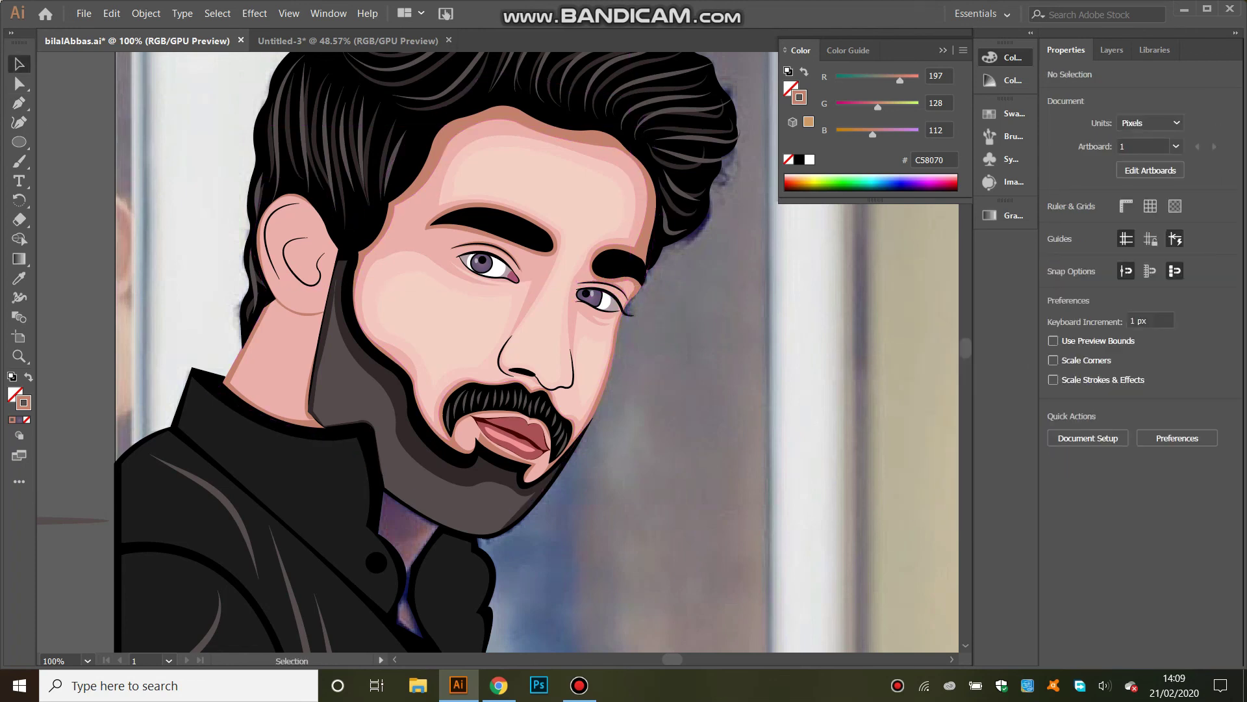
- Draw a closed neck skin shape from the ear along the beard edge to the jaw
{"action": "key", "text": "a"}
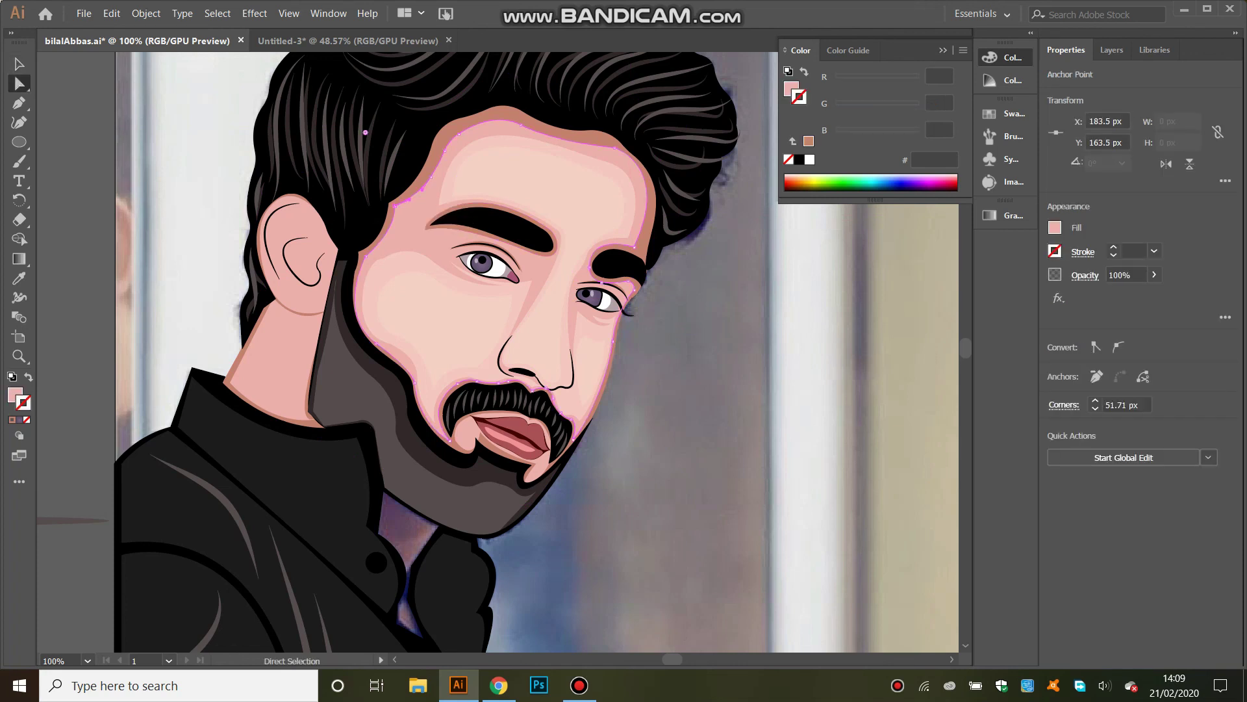
{"action": "key", "text": "p"}
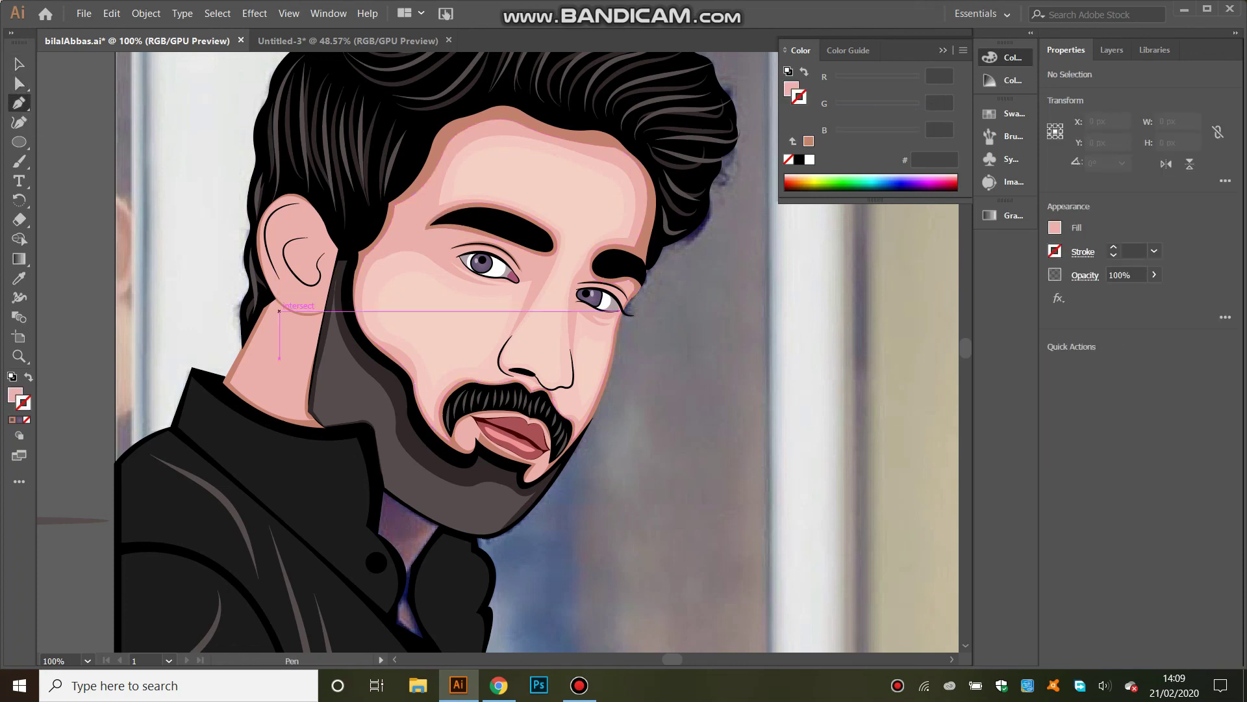
{"action": "left_click", "coordinate": [273, 310]}
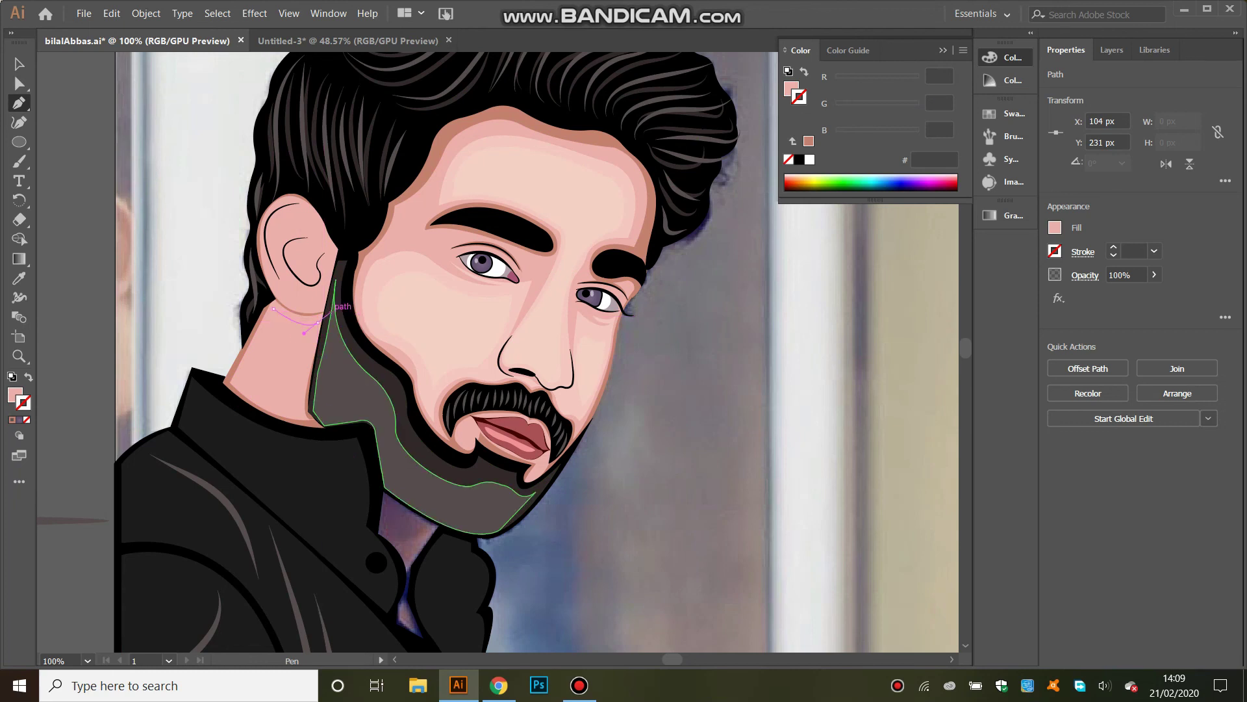
{"action": "left_click_drag", "start_coordinate": [316, 321], "coordinate": [341, 317]}
{"action": "left_click_drag", "start_coordinate": [295, 411], "coordinate": [299, 428]}
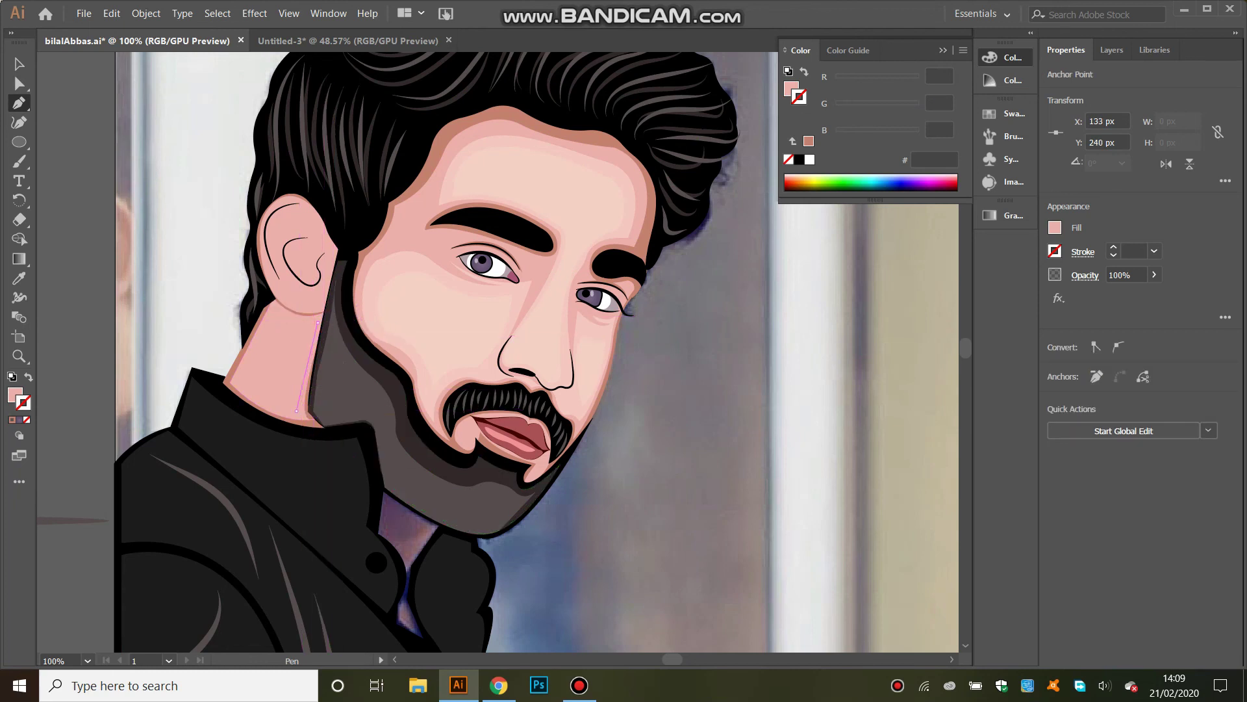
{"action": "left_click_drag", "start_coordinate": [235, 376], "coordinate": [205, 348]}
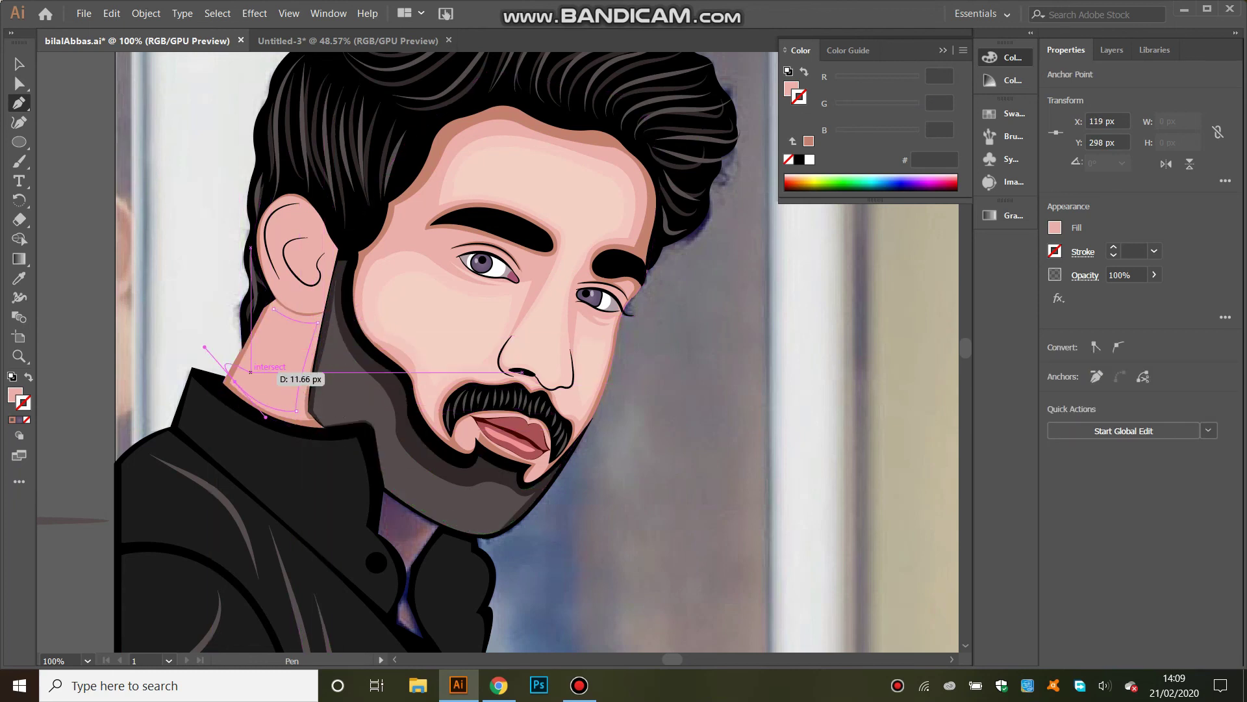
{"action": "left_click", "coordinate": [274, 309]}
{"action": "key", "text": "v"}
{"action": "left_click", "coordinate": [194, 193]}
- Extend the ear outline, add an anchor, and set its corner rounding to 2.13 px
{"action": "key", "text": "p"}
{"action": "left_click", "coordinate": [308, 238]}
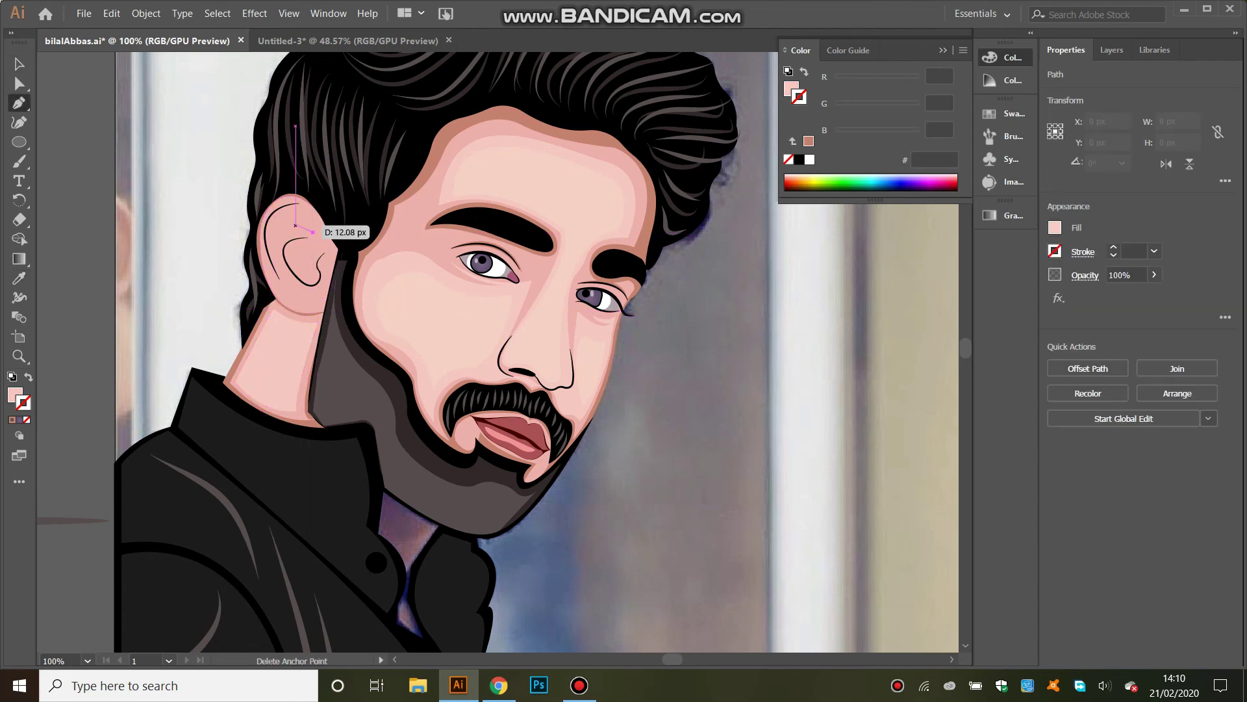
{"action": "left_click_drag", "start_coordinate": [317, 290], "coordinate": [369, 302]}
{"action": "left_click", "coordinate": [317, 291]}
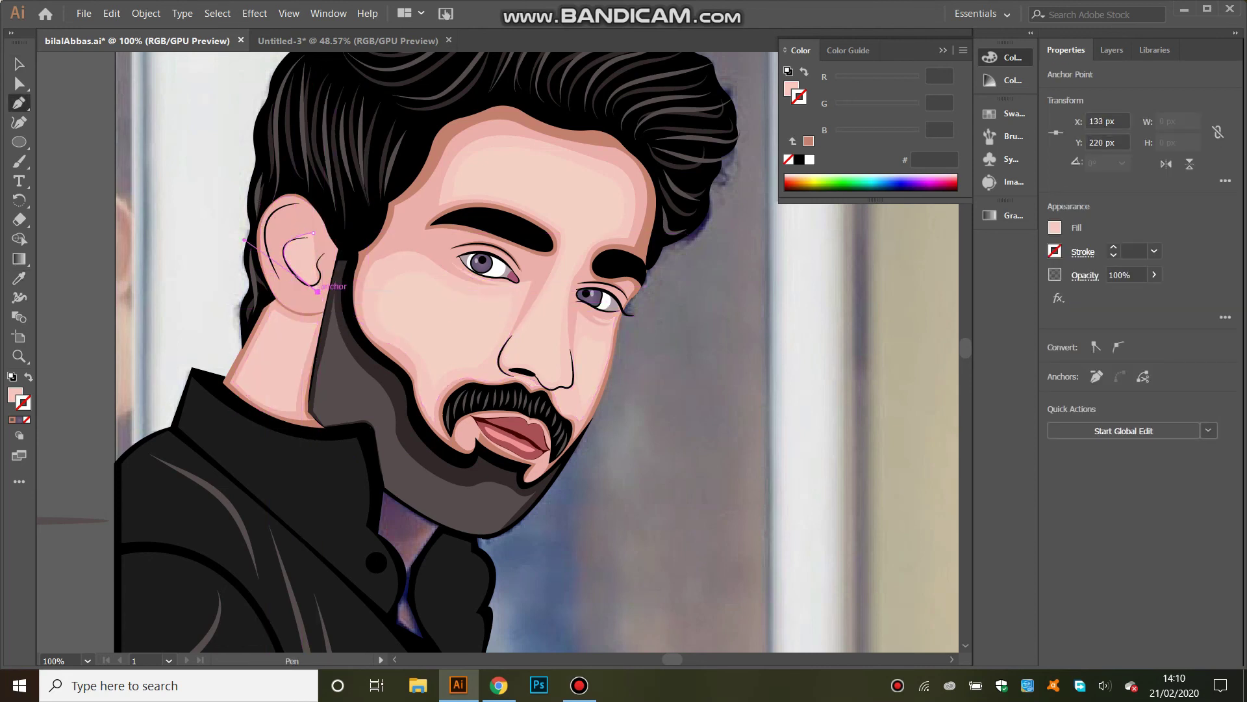
{"action": "left_click", "coordinate": [313, 259]}
{"action": "key", "text": "a"}
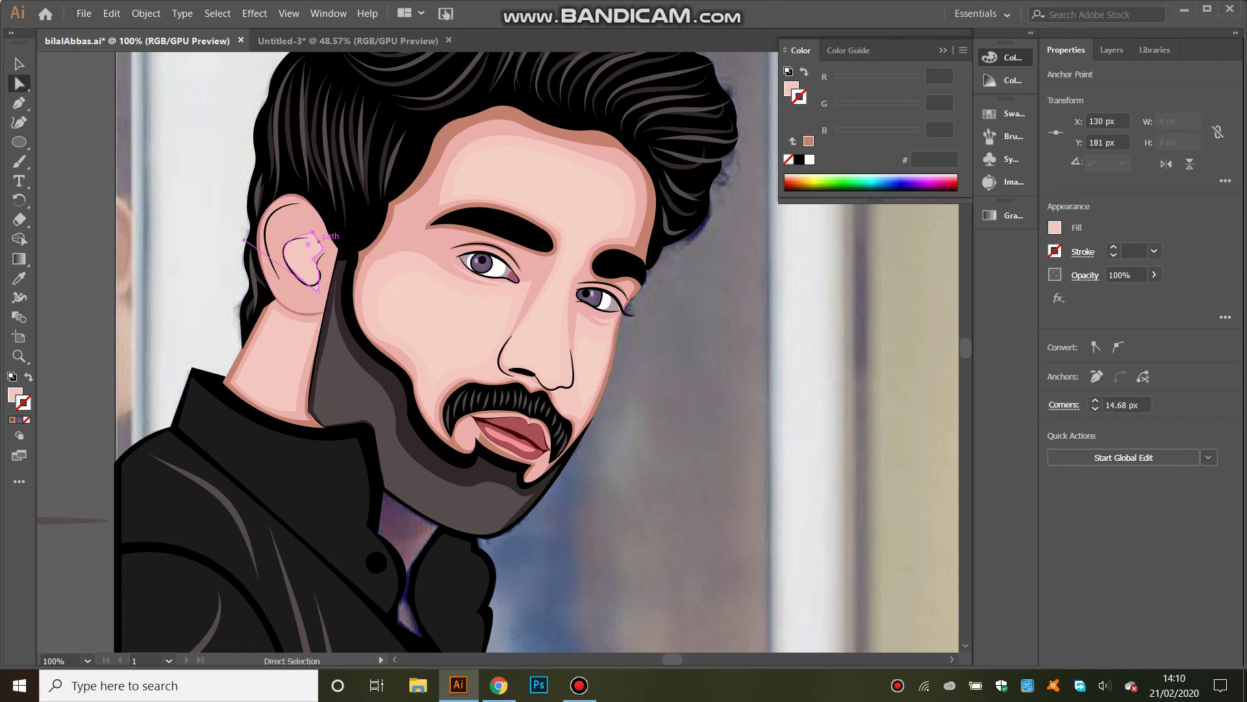
{"action": "left_click_drag", "start_coordinate": [321, 257], "coordinate": [318, 289]}
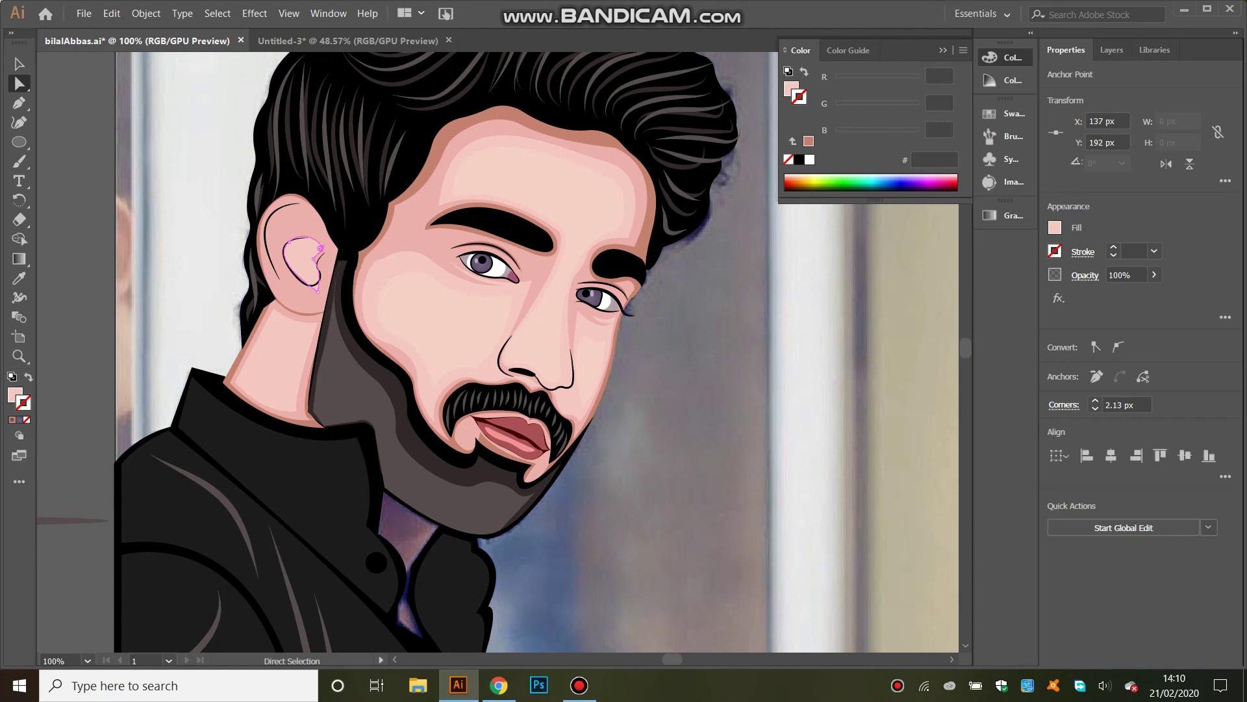
{"action": "left_click", "coordinate": [313, 258]}
{"action": "left_click_drag", "start_coordinate": [328, 260], "coordinate": [342, 269]}
{"action": "key", "text": "ctrl+shift+a"}
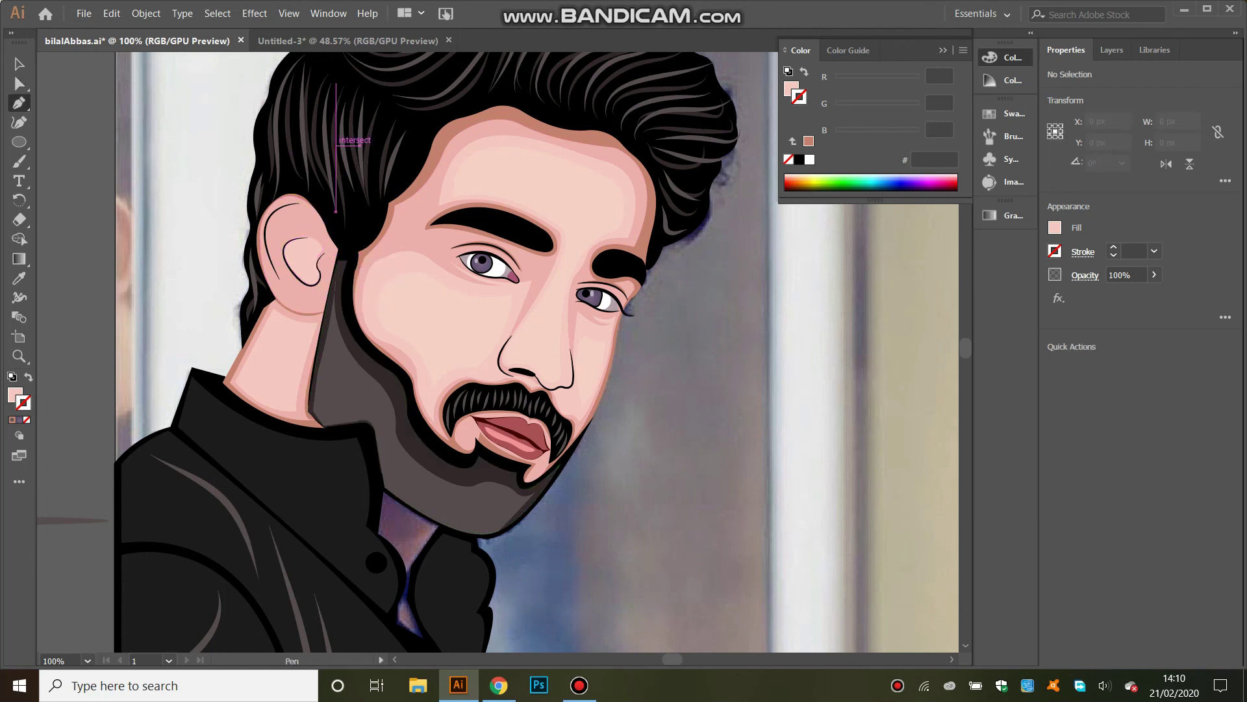
- Draw a no-fill stroke line tracing the ear's inner fold, then view at 50%
{"action": "left_click", "coordinate": [303, 204]}
{"action": "key", "text": "F7"}
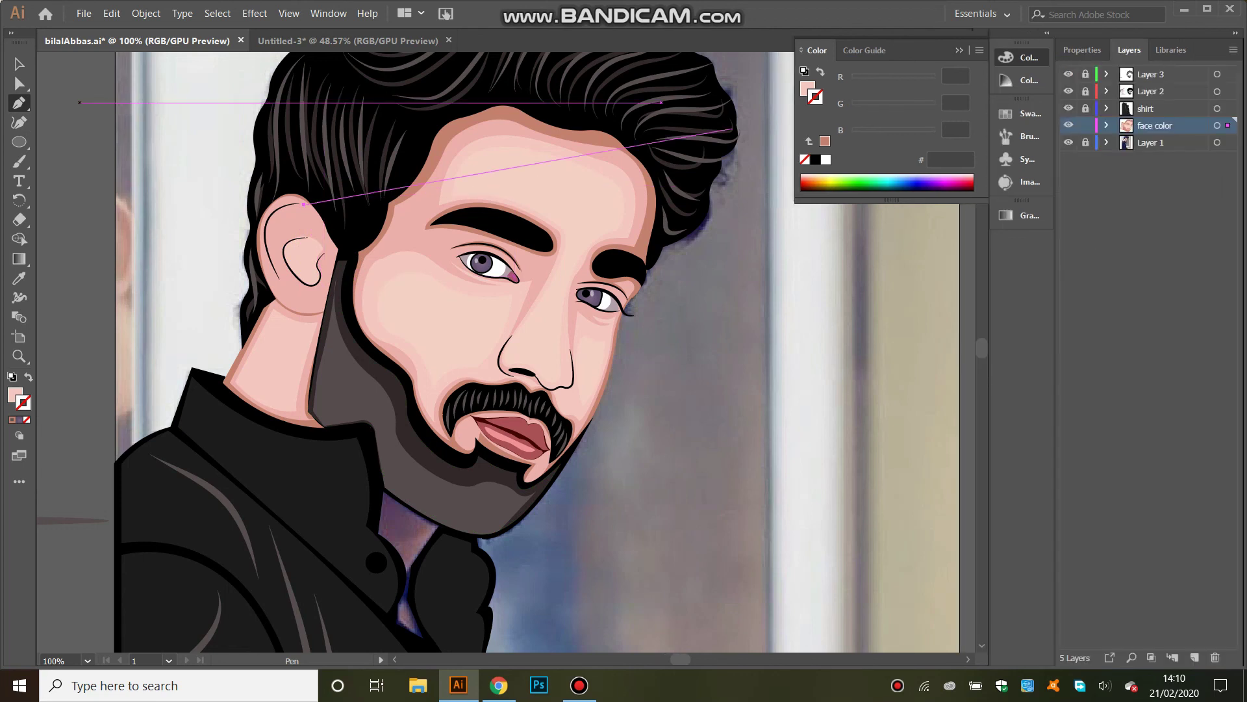
{"action": "left_click_drag", "start_coordinate": [331, 354], "coordinate": [318, 360]}
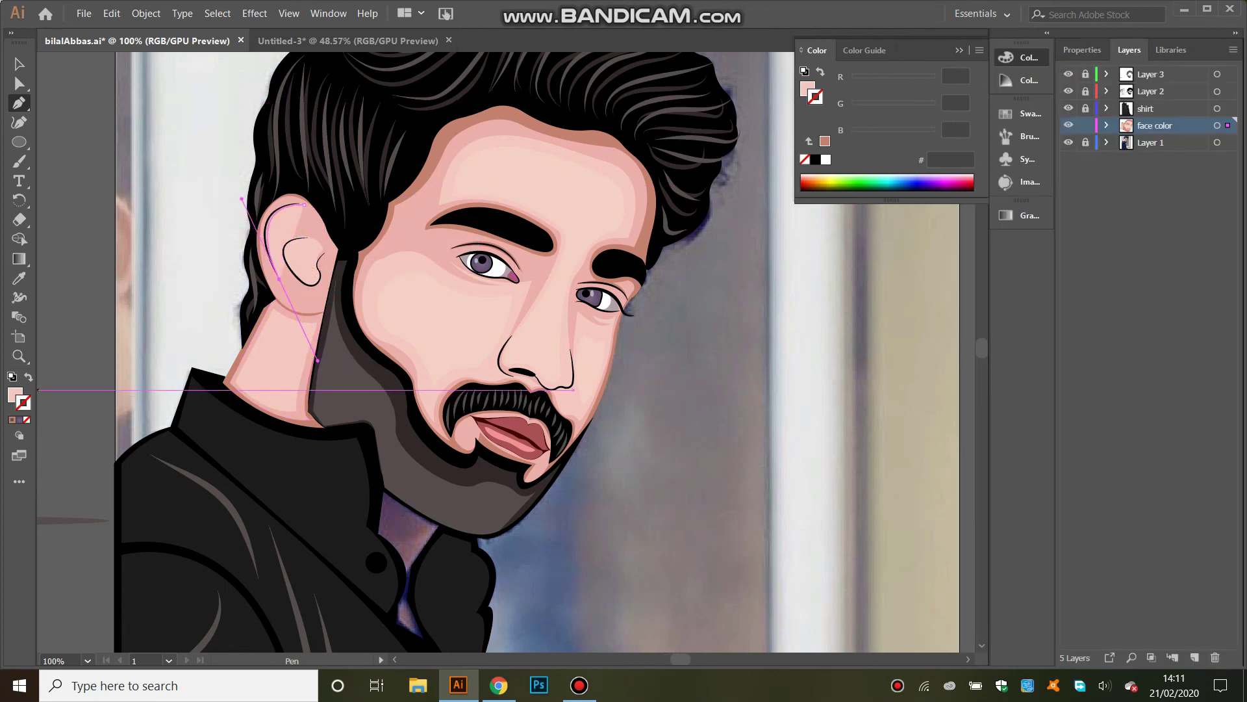
{"action": "key", "text": "shift+x"}
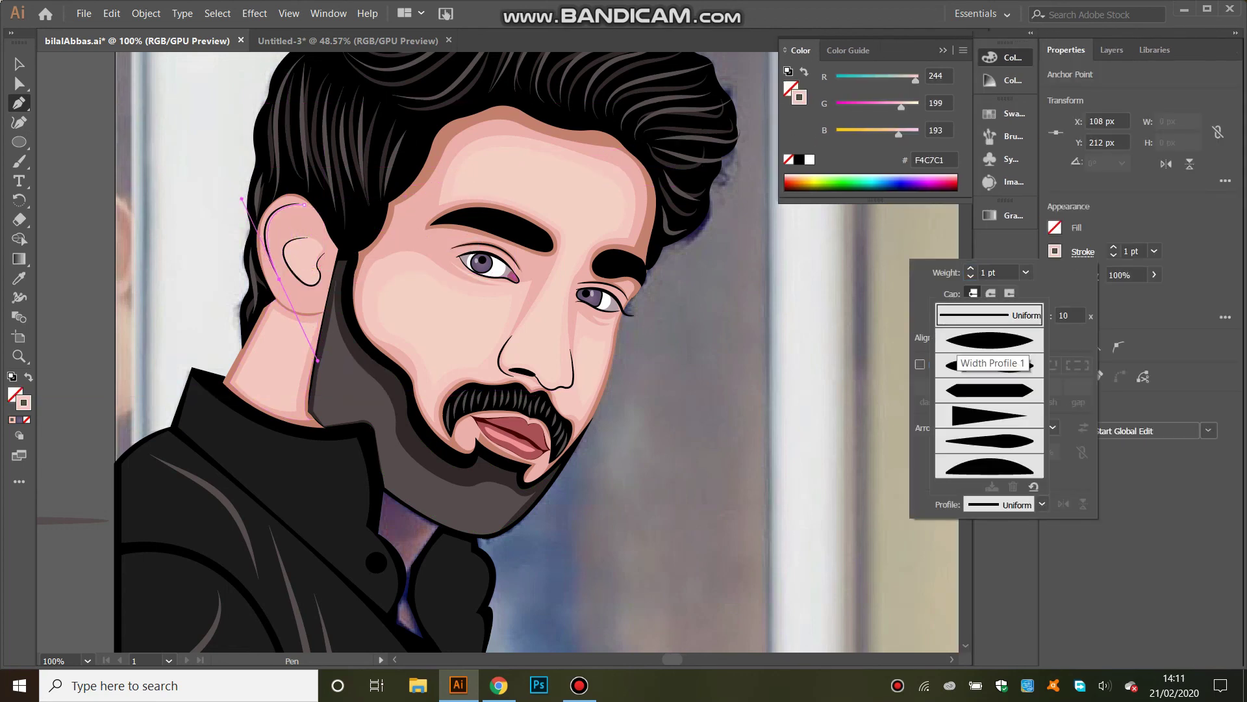
{"action": "key", "text": "ctrl+shift+a"}
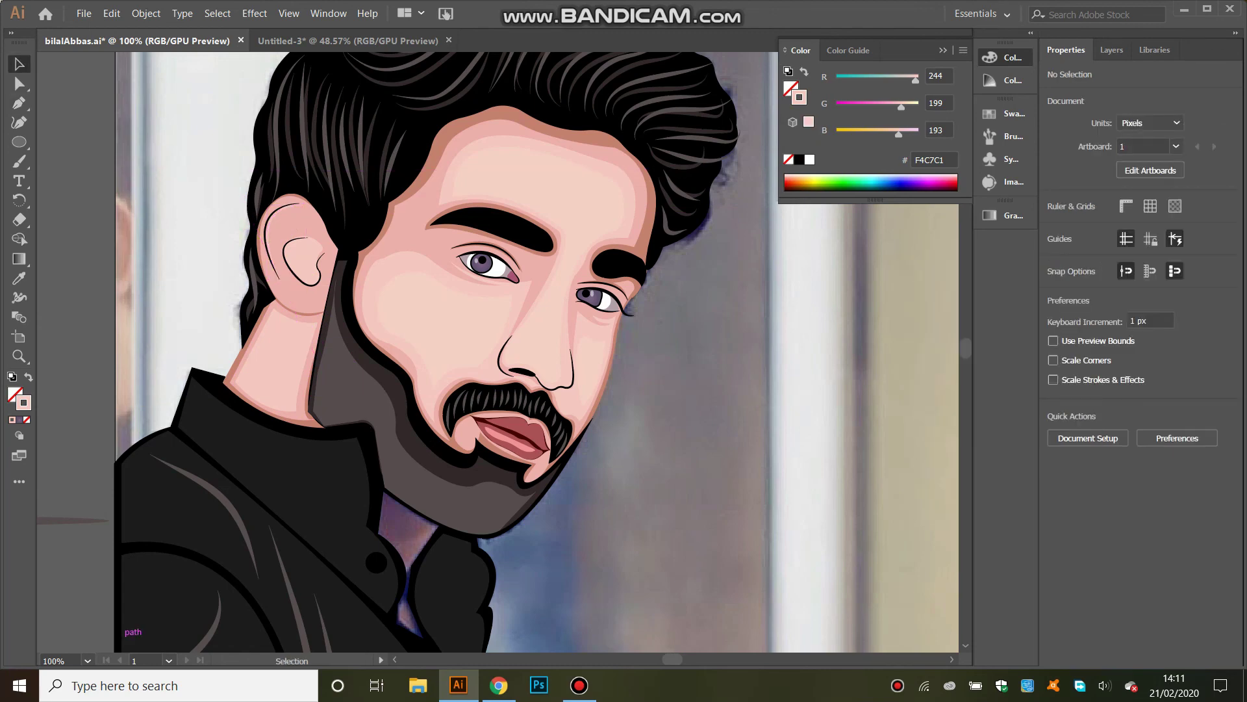
{"action": "left_click", "coordinate": [87, 660]}
{"action": "left_click", "coordinate": [107, 477]}
- Draw a three-point pink neck shape inside the shirt collar
{"action": "scroll", "coordinate": [513, 390], "scroll_direction": "down", "scroll_amount": 2}
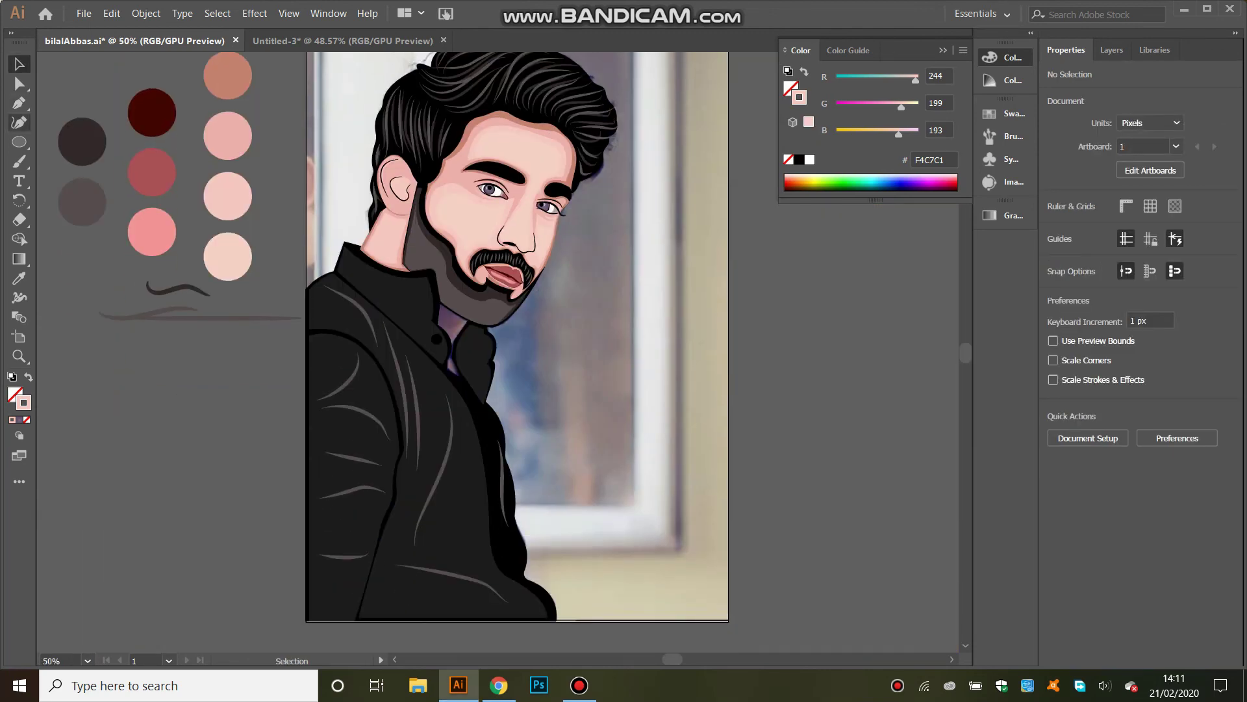
{"action": "key", "text": "p"}
{"action": "left_click", "coordinate": [432, 305]}
{"action": "left_click", "coordinate": [467, 388]}
{"action": "left_click", "coordinate": [427, 365]}
{"action": "key", "text": "shift+x"}
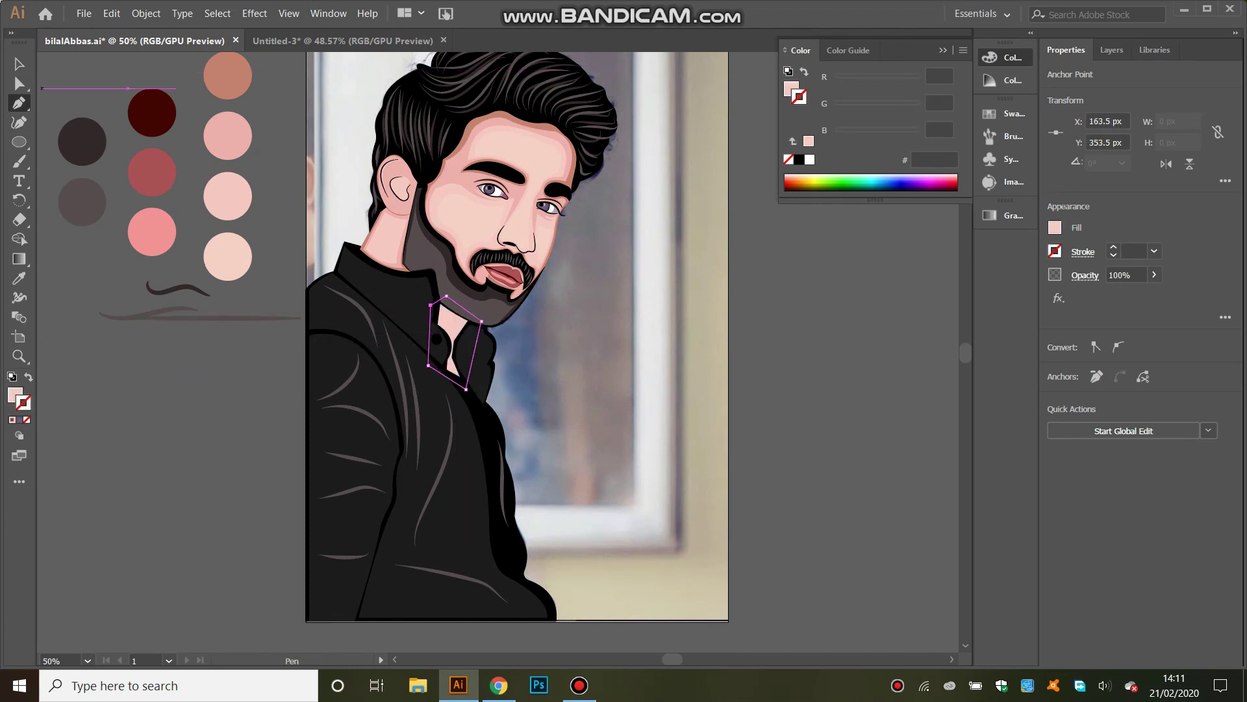
{"action": "key", "text": "v"}
{"action": "key", "text": "ctrl+shift+a"}
- Hide Layer 1's background reference photo in the Layers panel
{"action": "scroll", "coordinate": [517, 350], "scroll_direction": "up", "scroll_amount": 1}
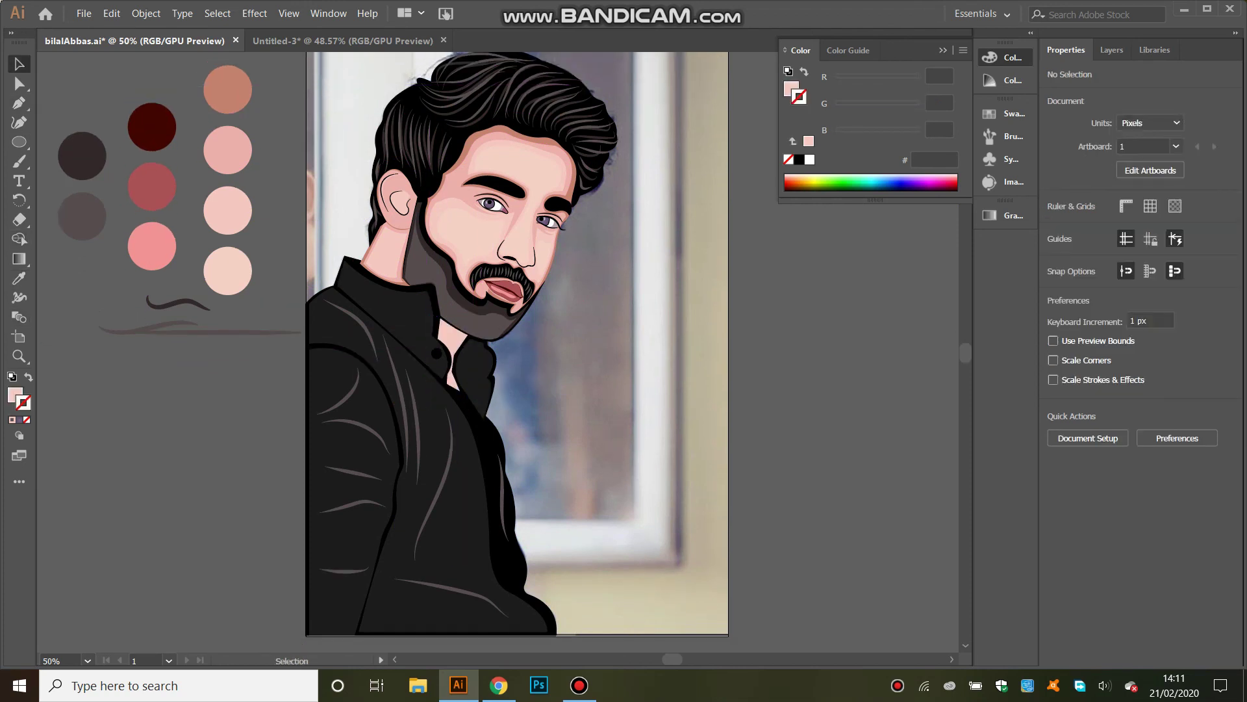
{"action": "key", "text": "F7"}
{"action": "left_click", "coordinate": [389, 260]}
{"action": "left_click", "coordinate": [1082, 50]}
{"action": "key", "text": "ctrl+shift+a"}
{"action": "left_click", "coordinate": [1111, 50]}
{"action": "left_click", "coordinate": [1069, 142]}
{"action": "key", "text": "F7"}
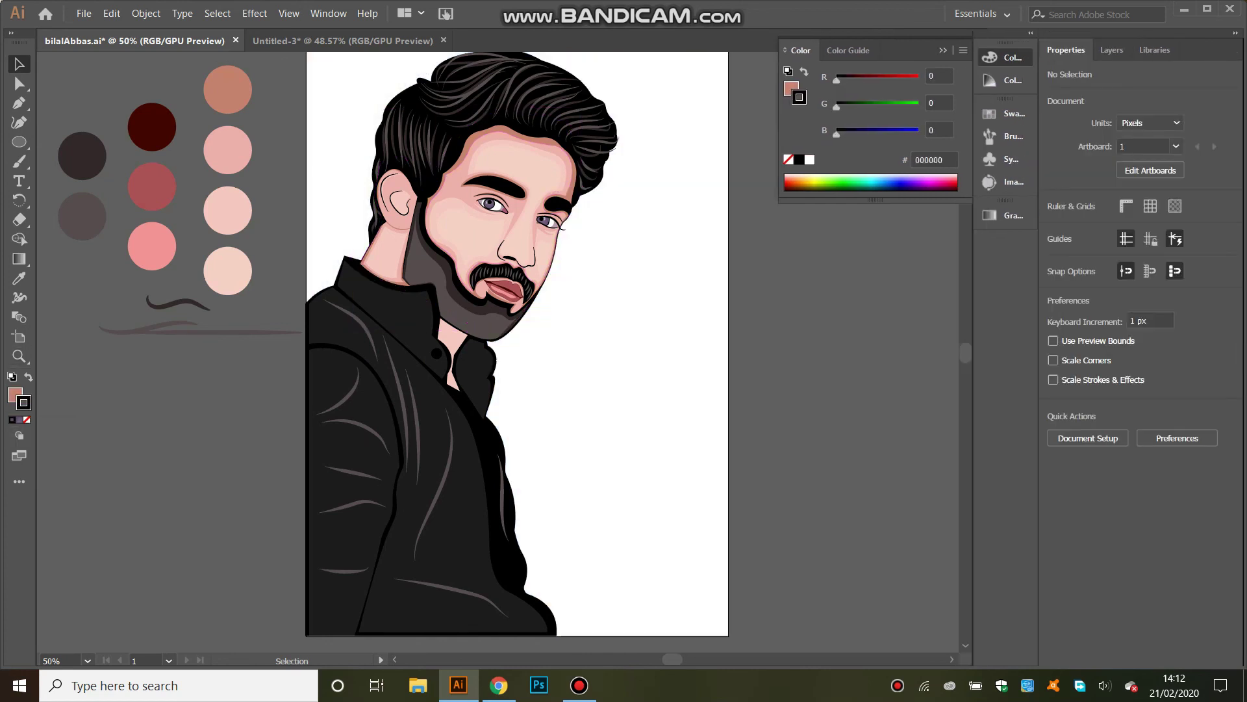
- Make Layer 2 the active layer, checking the face shape and eye line
{"action": "left_click", "coordinate": [571, 172]}
{"action": "key", "text": "ctrl+shift+a"}
{"action": "key", "text": "F7"}
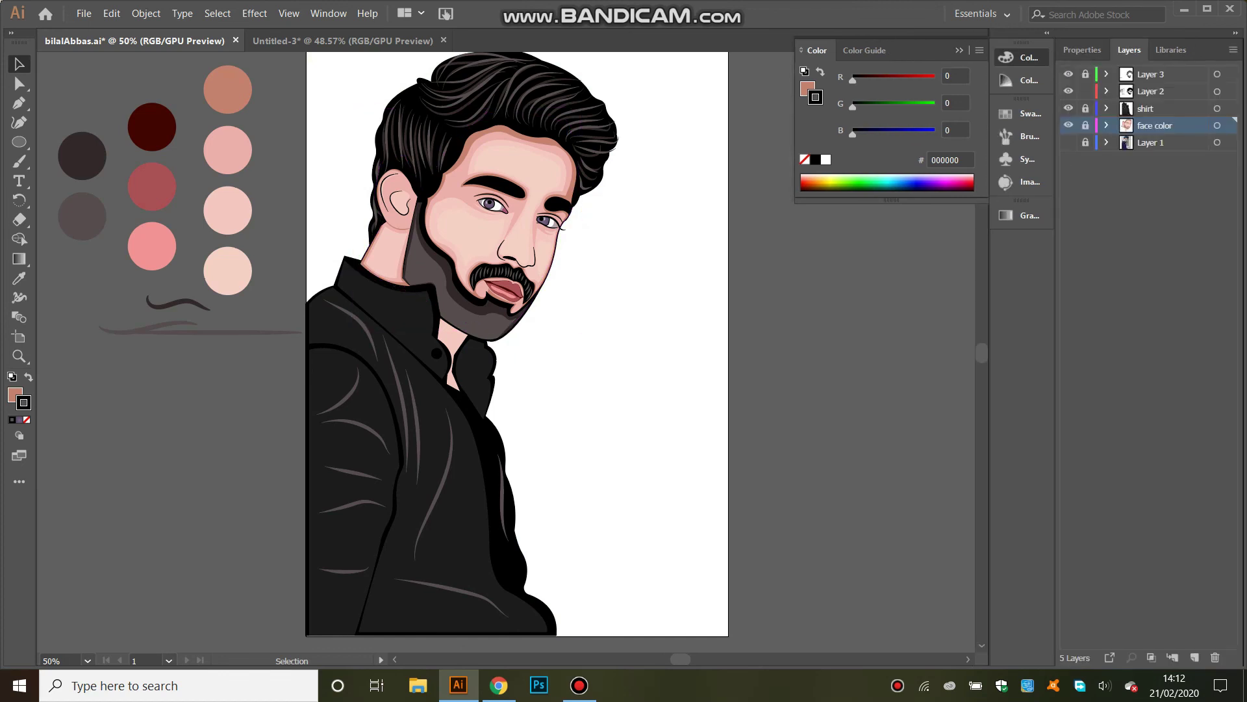
{"action": "left_click", "coordinate": [1150, 91]}
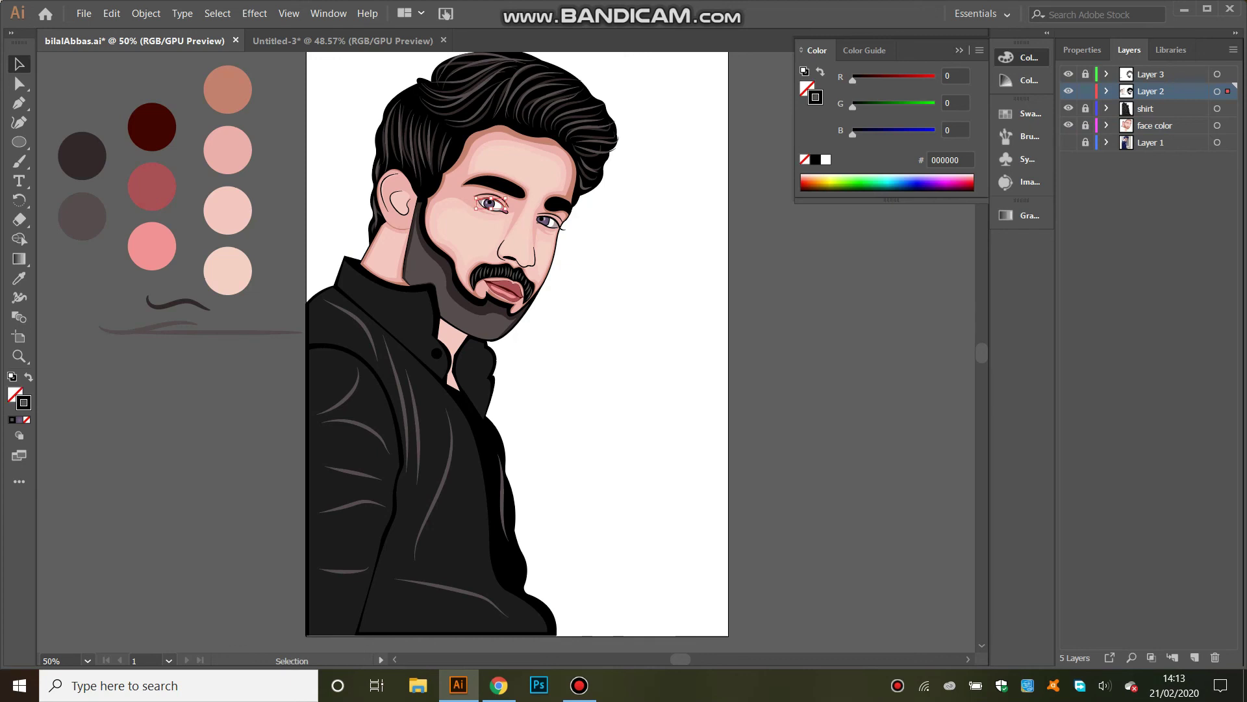
{"action": "key", "text": "F7"}
{"action": "key", "text": "ctrl+shift+a"}
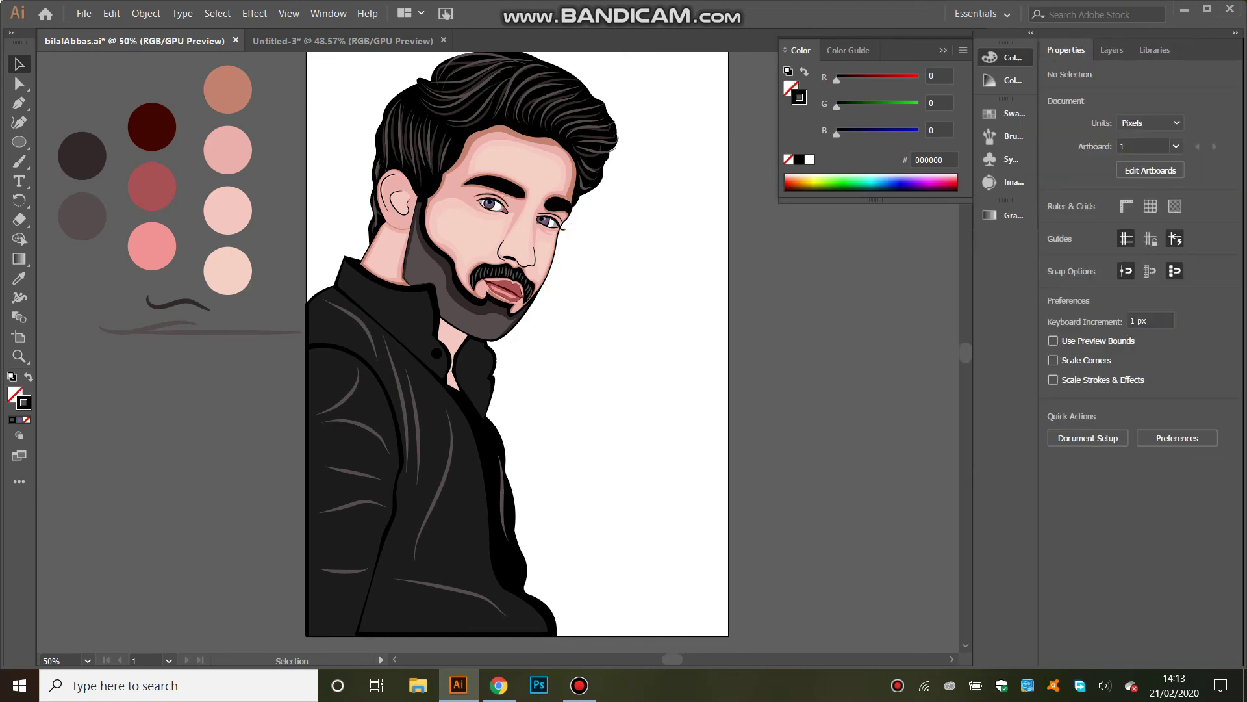
{"action": "left_click", "coordinate": [561, 224]}
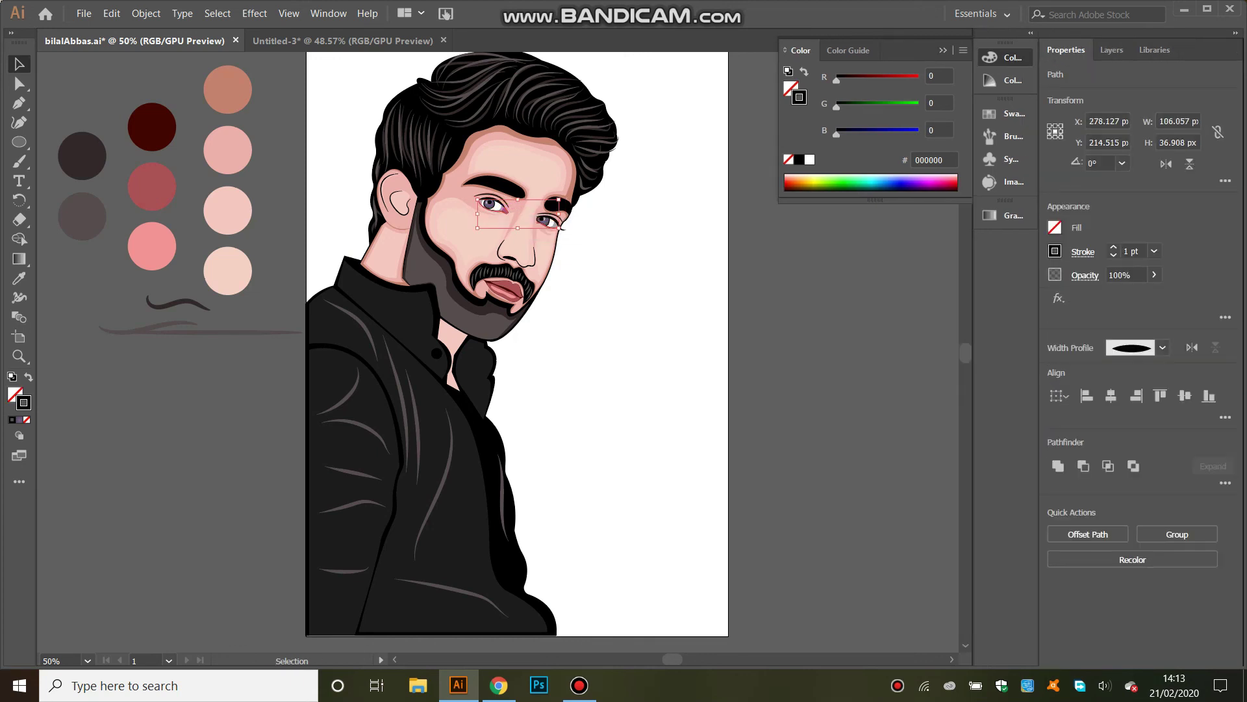
{"action": "key", "text": "ctrl+shift+a"}
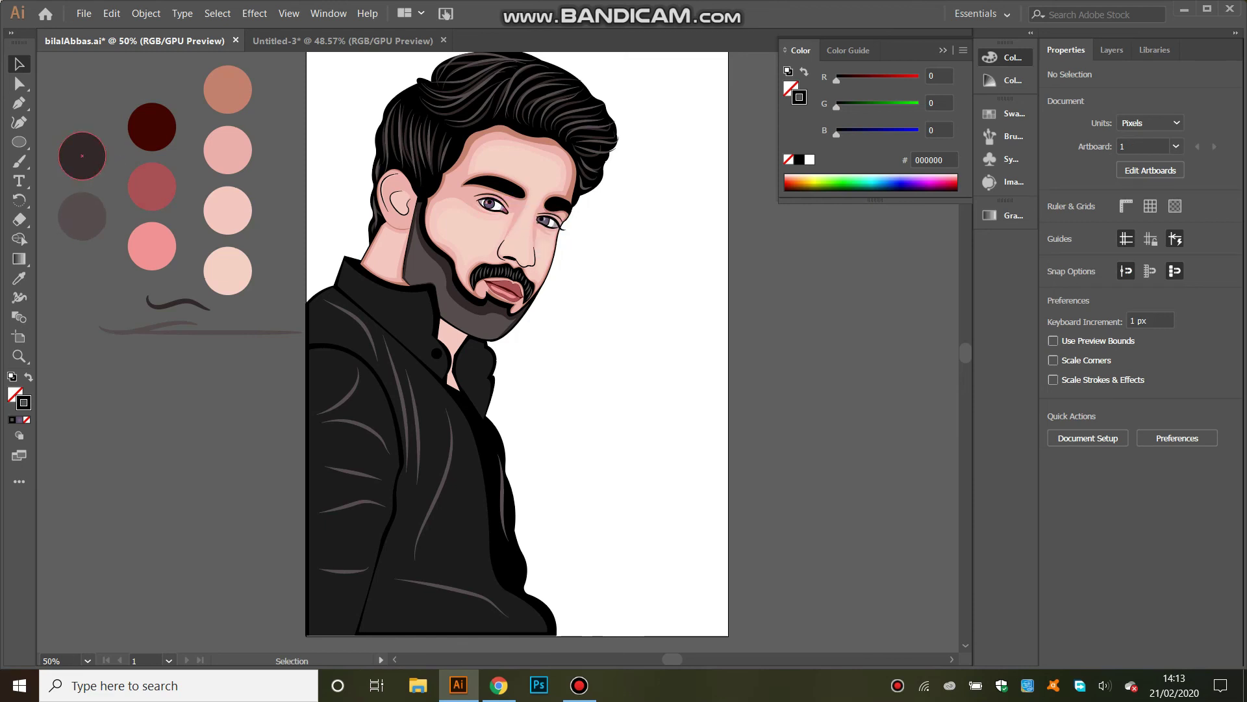
- Delete the colour swatch circles from the pasteboard, leaving one sample brush stroke
{"action": "left_click_drag", "start_coordinate": [250, 306], "coordinate": [250, 306]}
{"action": "key", "text": "Delete"}
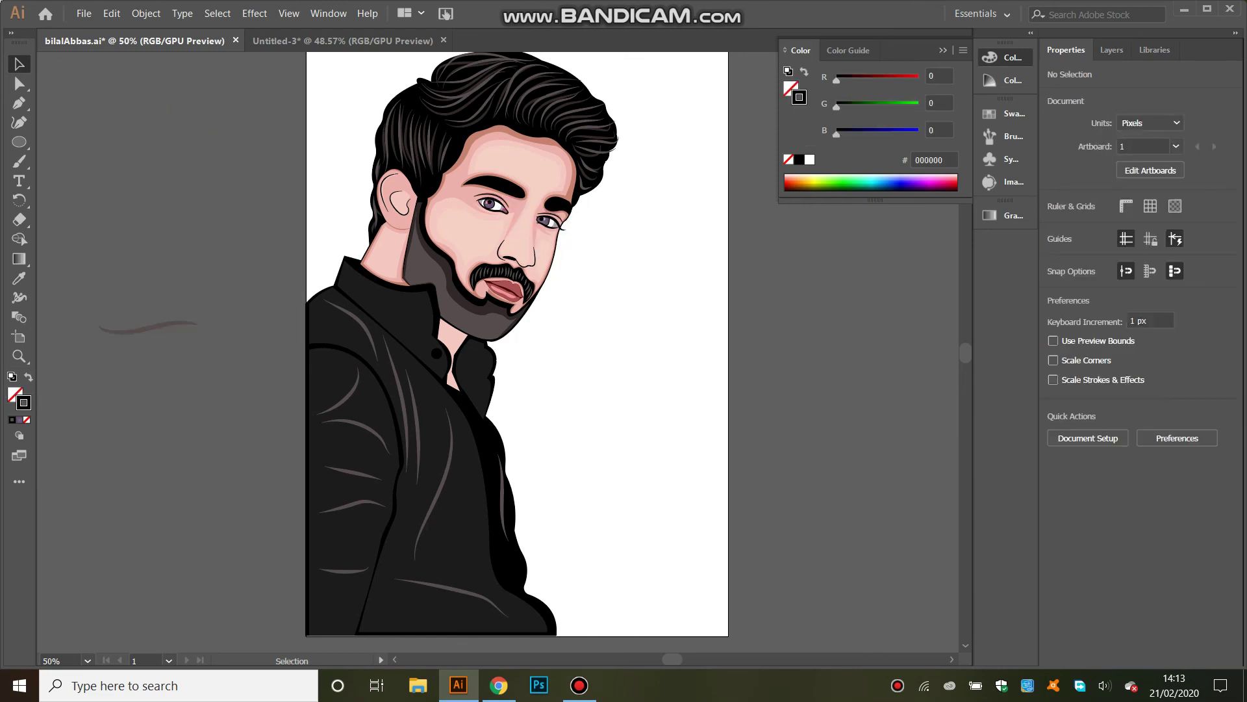
{"action": "key", "text": "F7"}
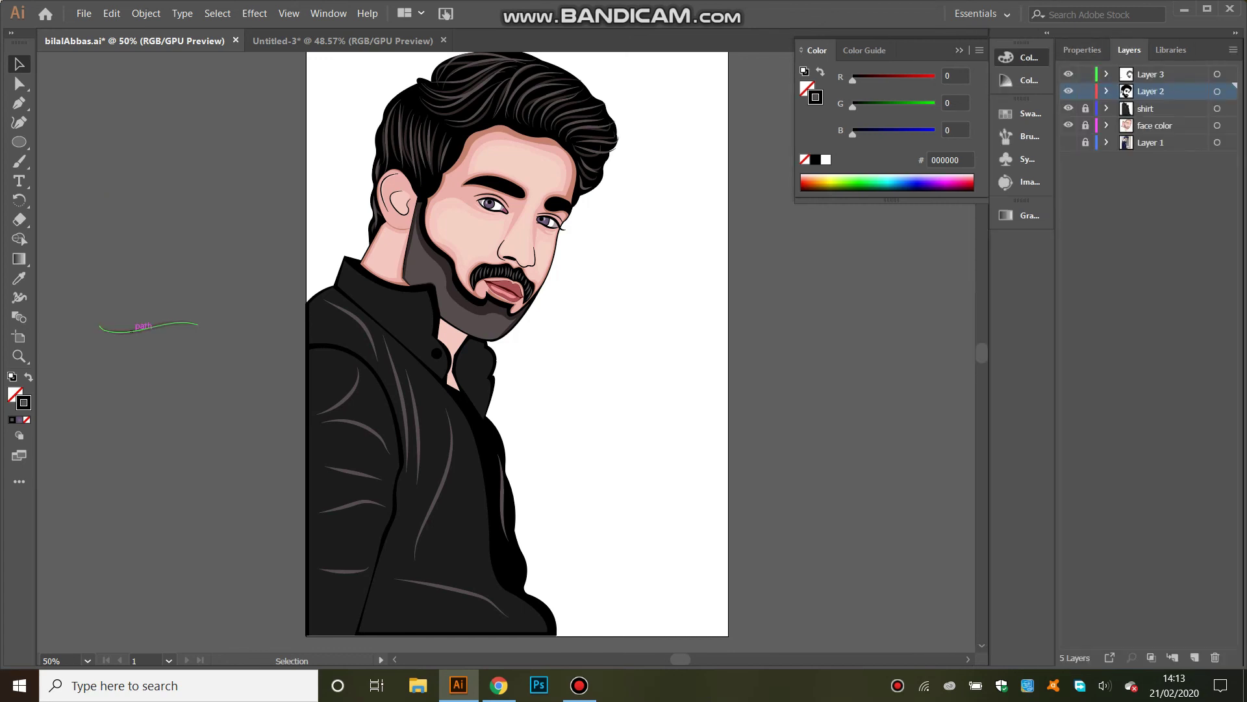
{"action": "left_click", "coordinate": [138, 328]}
{"action": "key", "text": "ctrl+shift+a"}
{"action": "left_click", "coordinate": [138, 328]}
{"action": "key", "text": "ctrl+shift+a"}
{"action": "key", "text": "a"}
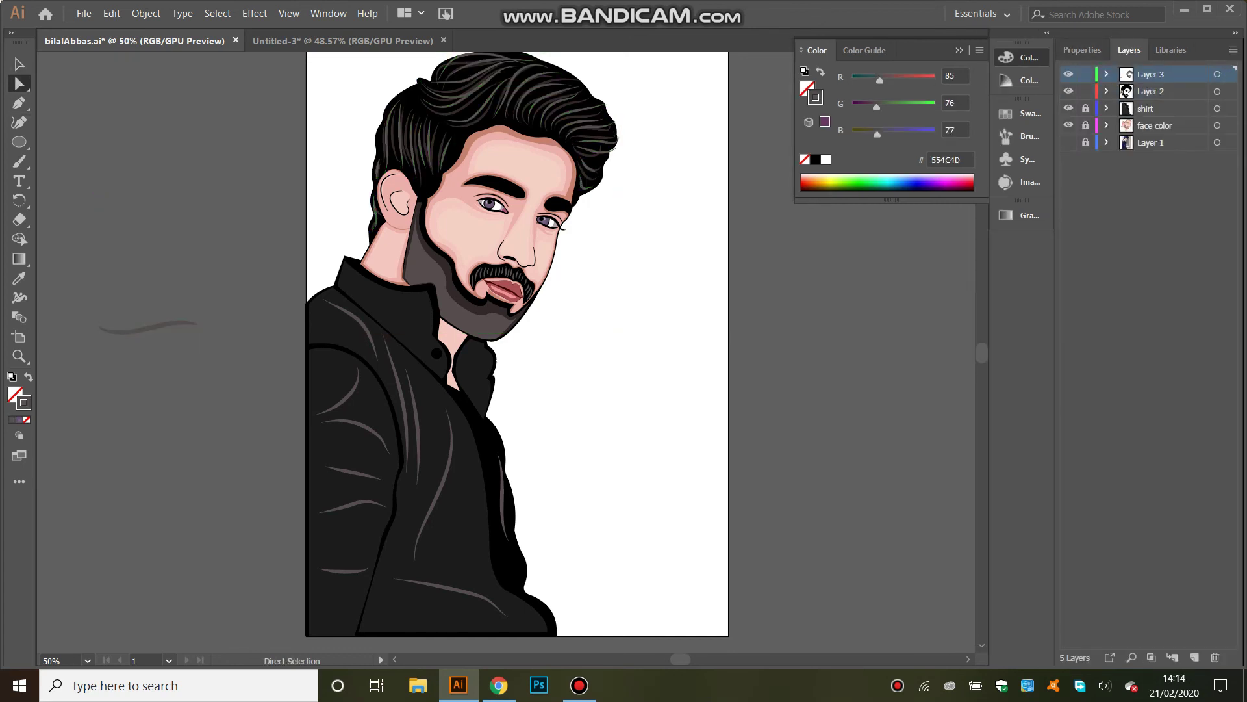
{"action": "scroll", "coordinate": [516, 351], "scroll_direction": "up", "scroll_amount": 3}
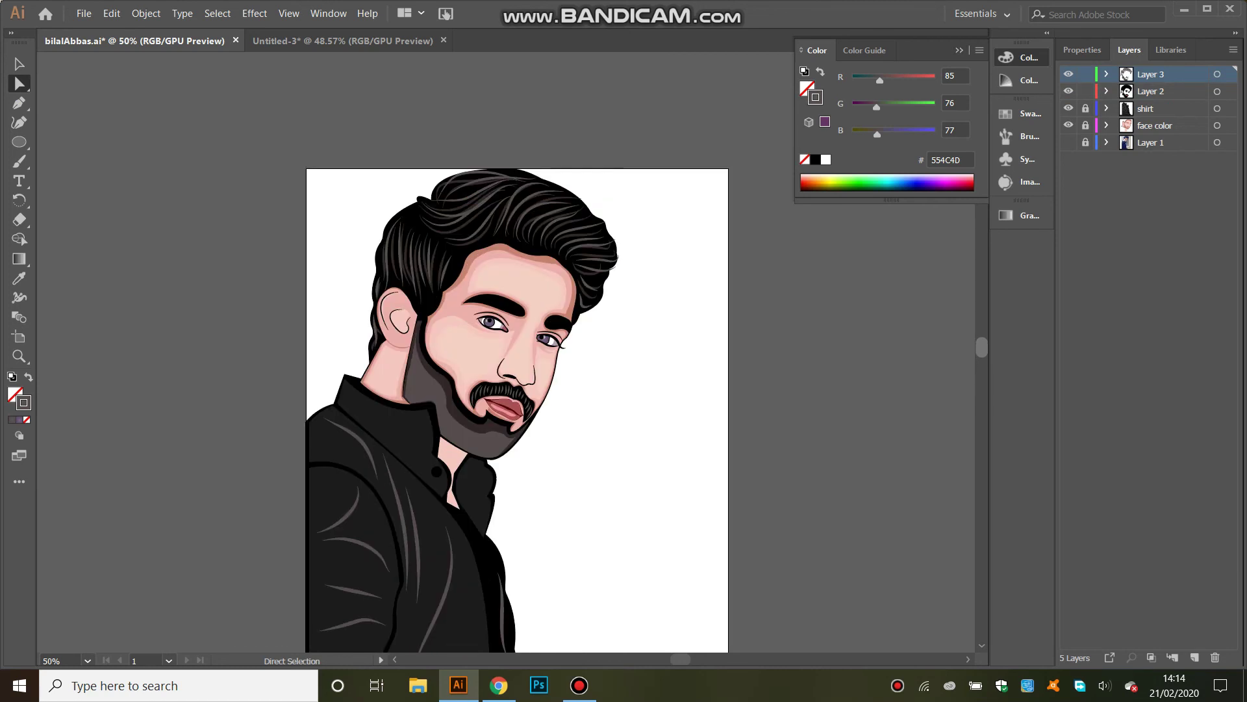
{"action": "left_click", "coordinate": [87, 660]}
- At 150% zoom, start a Pen outline along the brow beside the left eye
{"action": "left_click", "coordinate": [120, 294]}
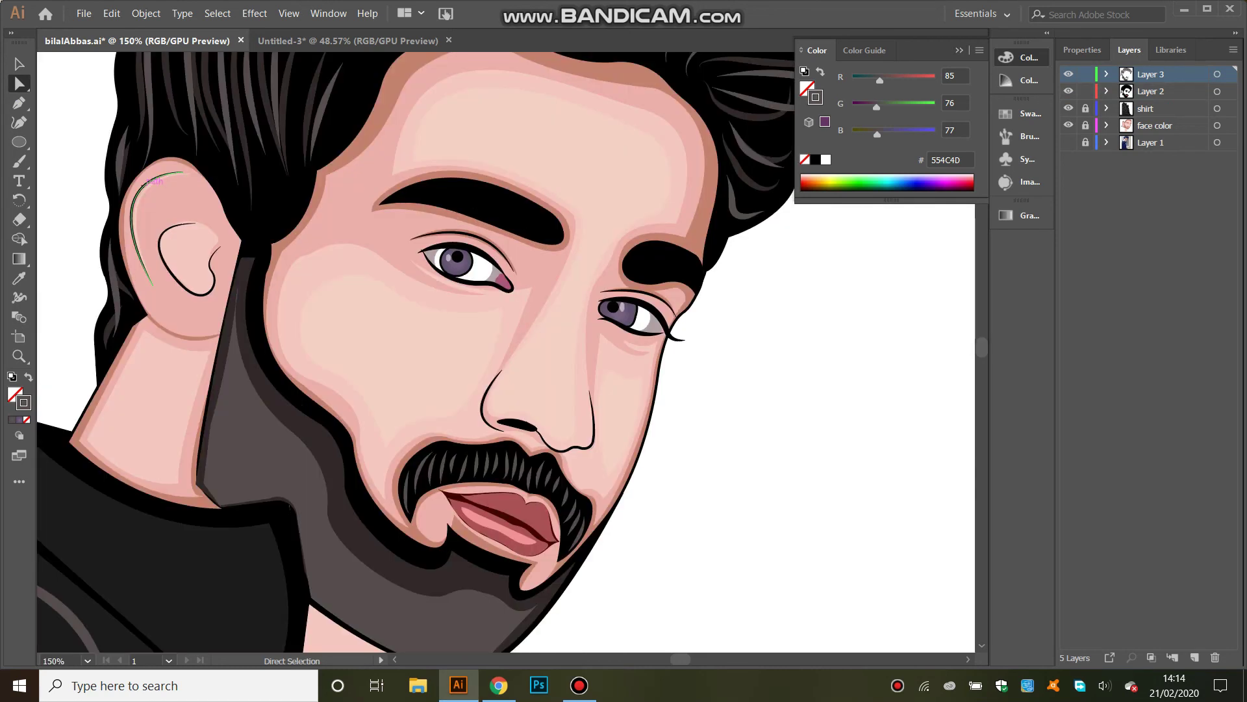
{"action": "key", "text": "p"}
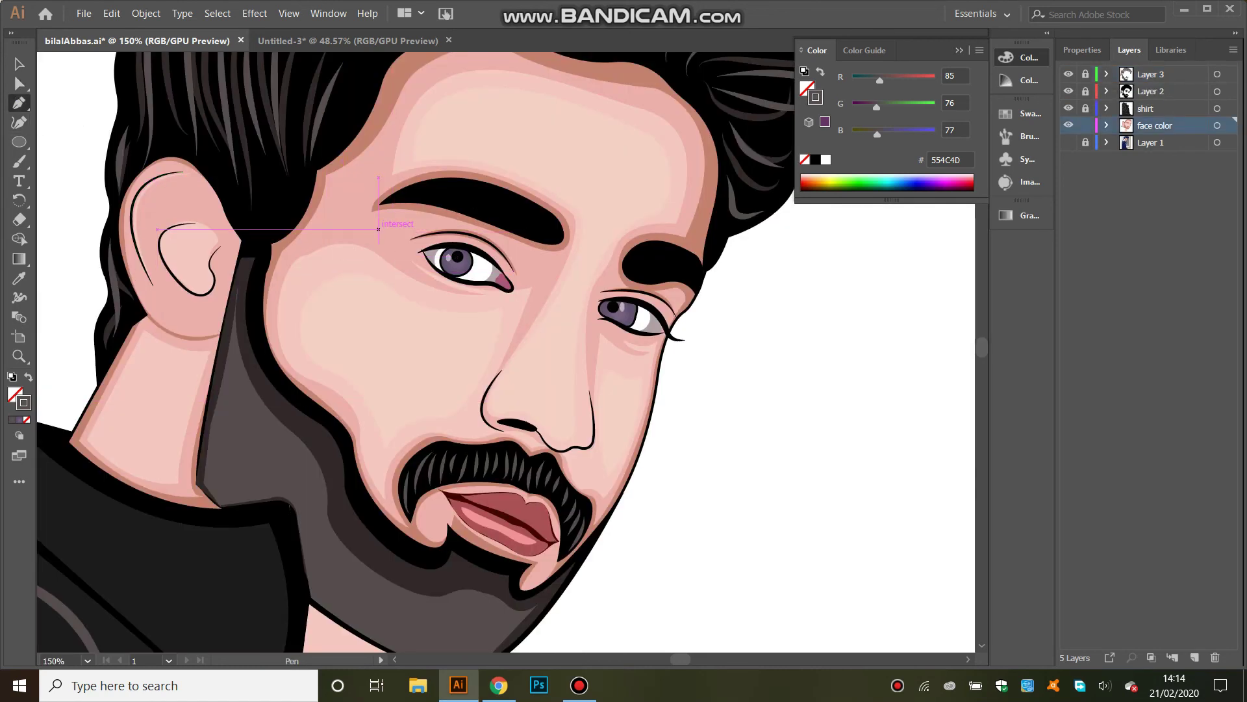
{"action": "left_click", "coordinate": [392, 175]}
{"action": "mouse_move", "coordinate": [371, 216]}
{"action": "left_mouse_down"}
{"action": "mouse_move", "coordinate": [385, 232]}
{"action": "mouse_move", "coordinate": [366, 216]}
{"action": "left_mouse_up"}
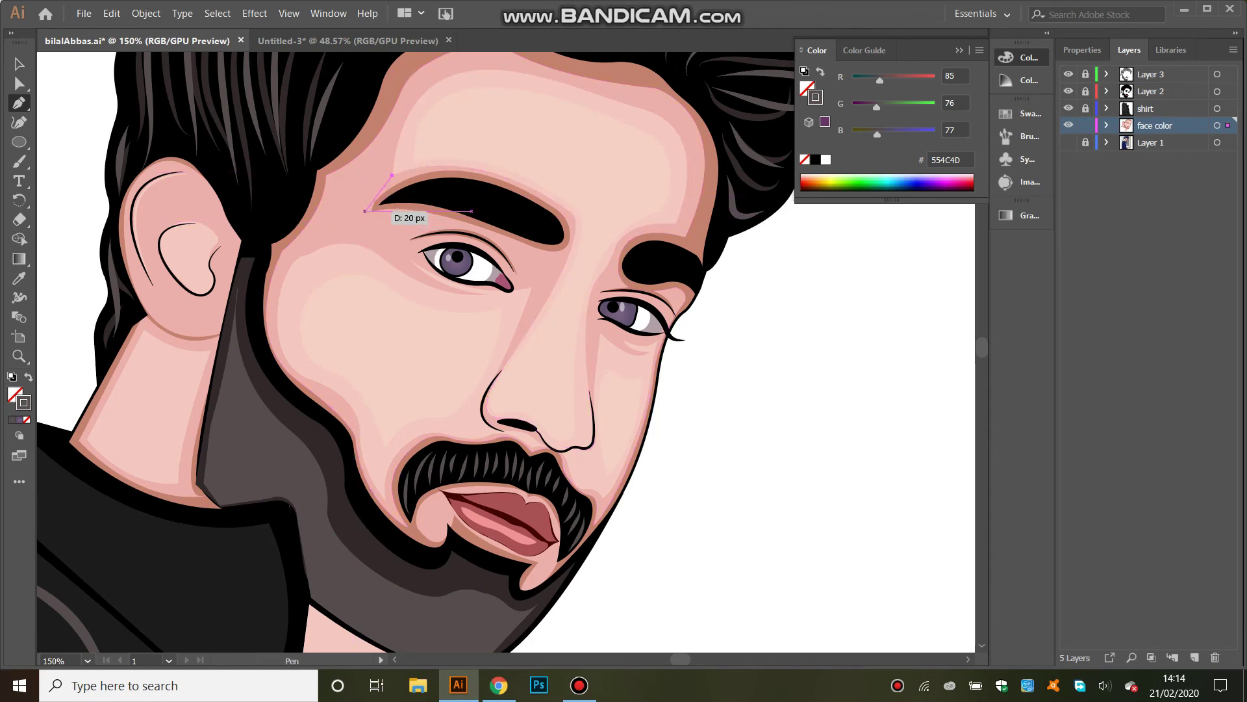
{"action": "left_click", "coordinate": [365, 216]}
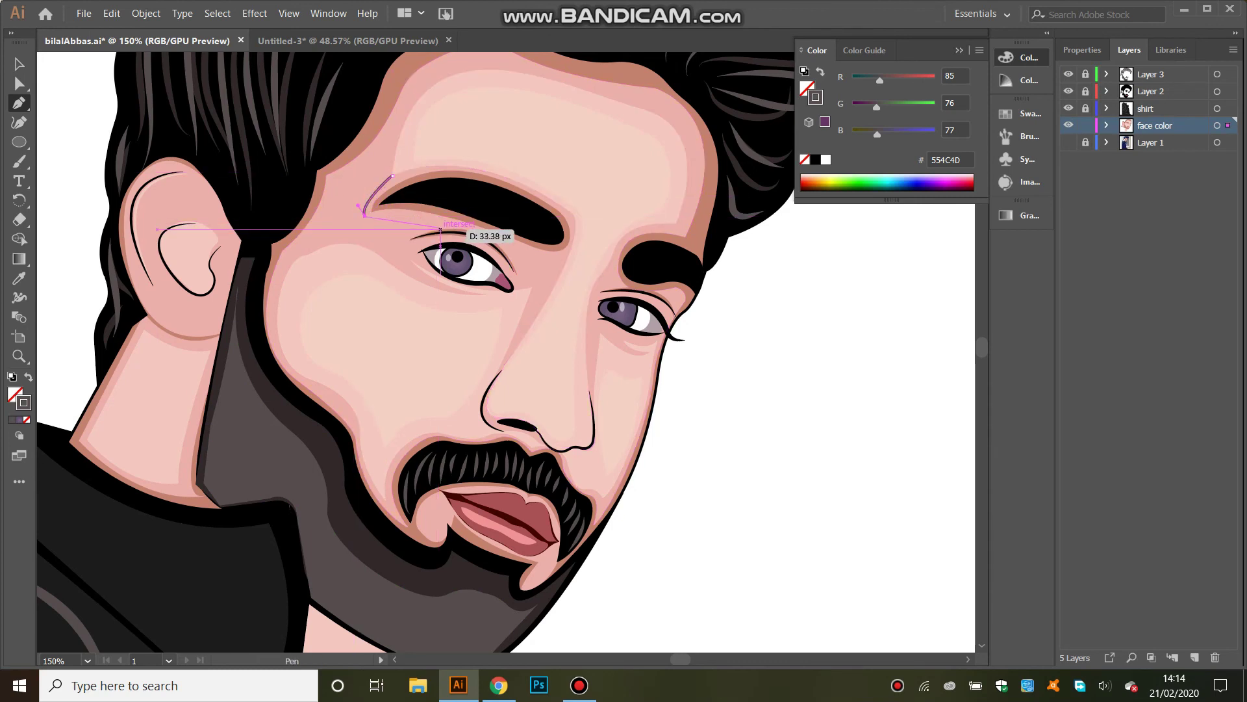
{"action": "left_click_drag", "start_coordinate": [445, 222], "coordinate": [405, 243]}
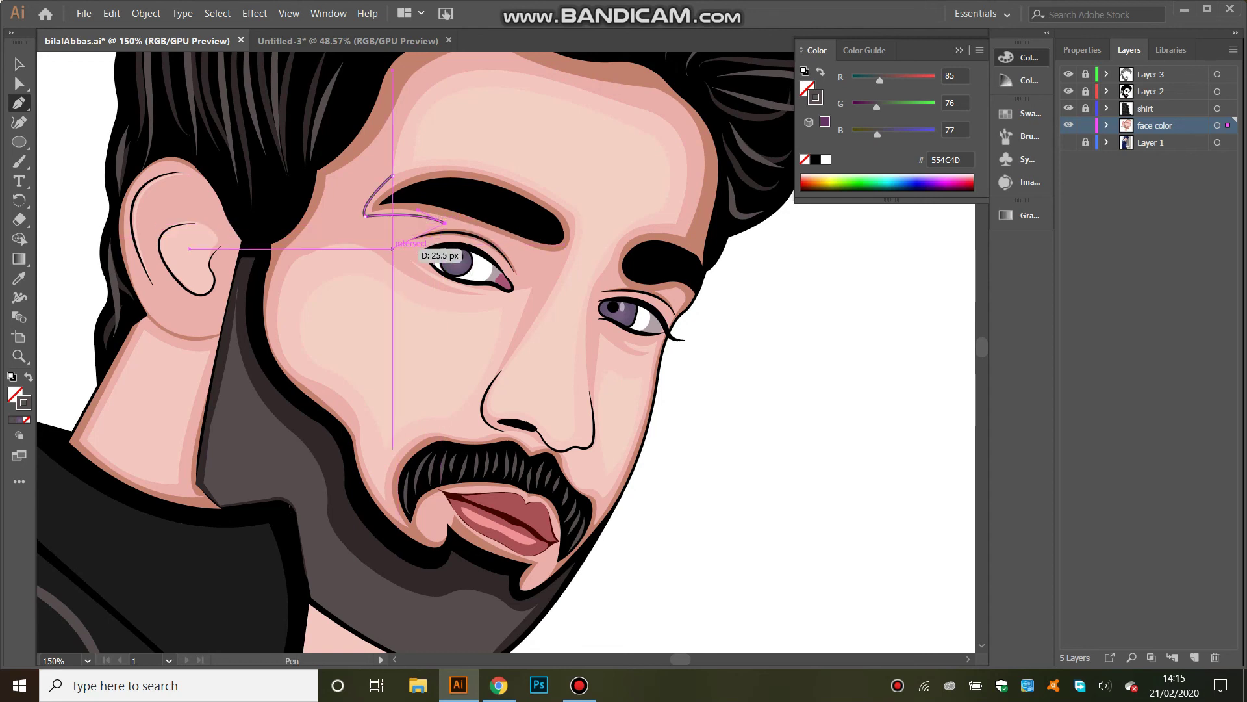
{"action": "left_click_drag", "start_coordinate": [404, 239], "coordinate": [360, 253]}
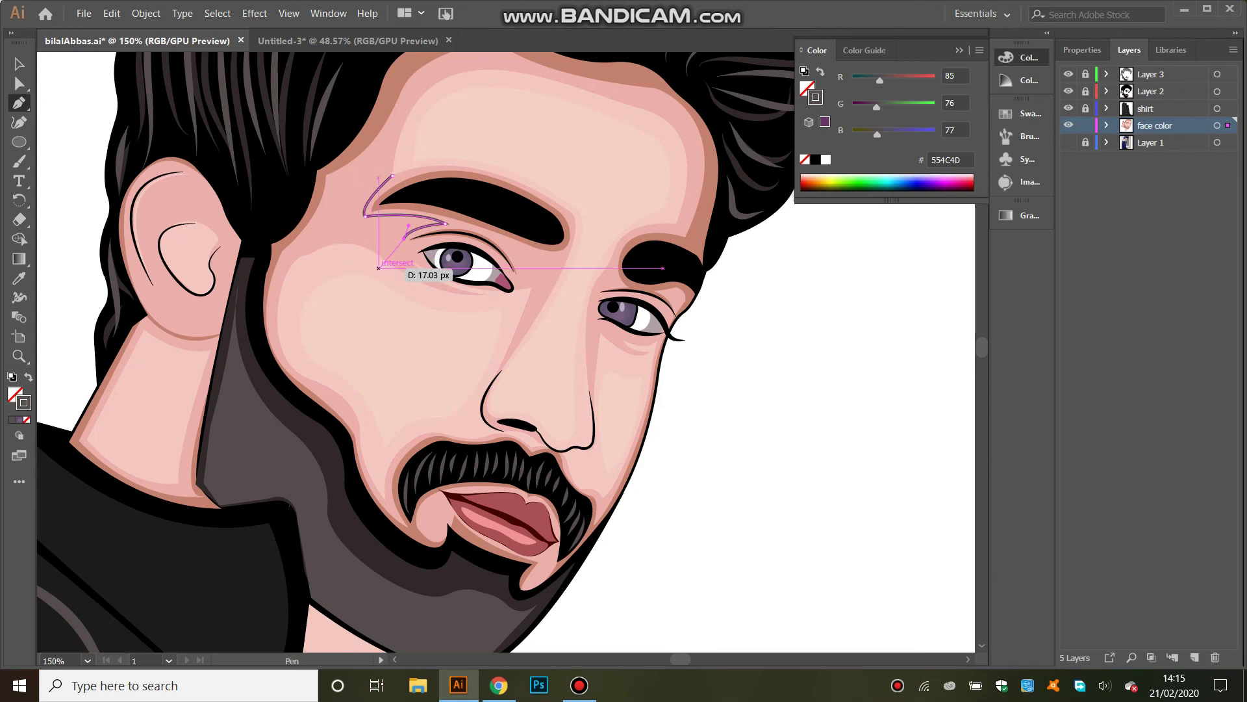
- Finish the temple outline up to the hairline and fill it skin pink with the Eyedropper
{"action": "left_click", "coordinate": [385, 268]}
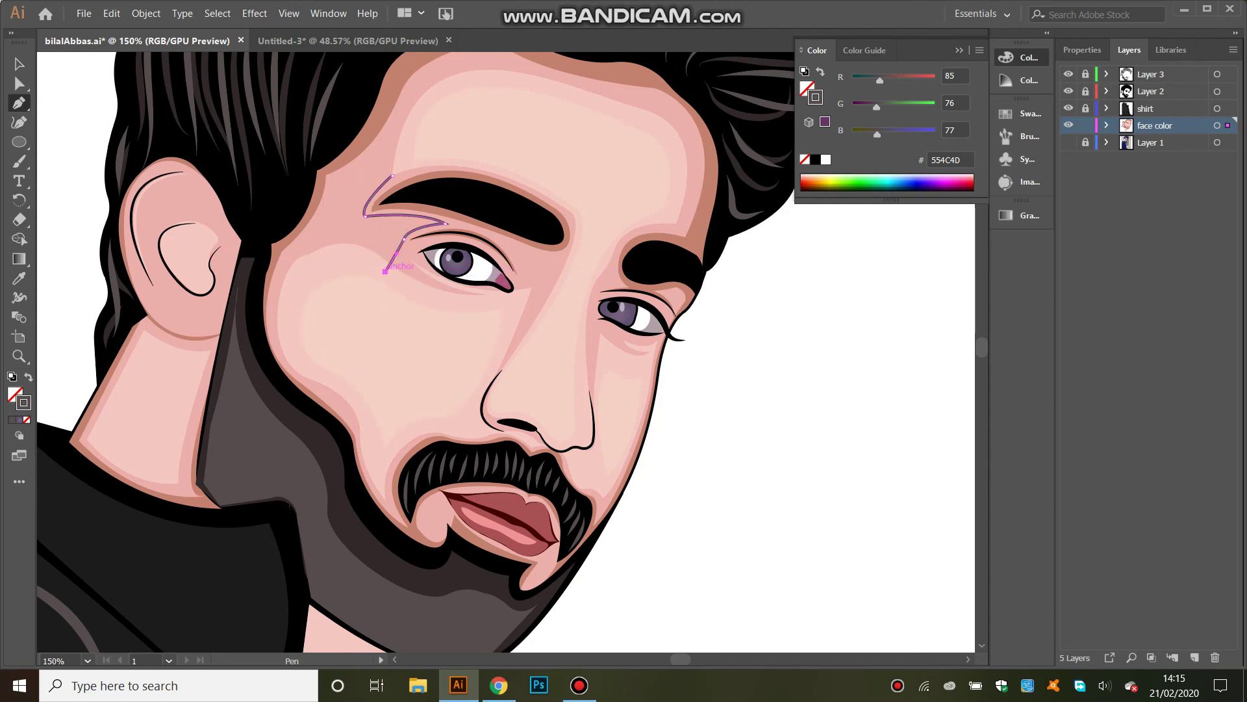
{"action": "left_click", "coordinate": [300, 259]}
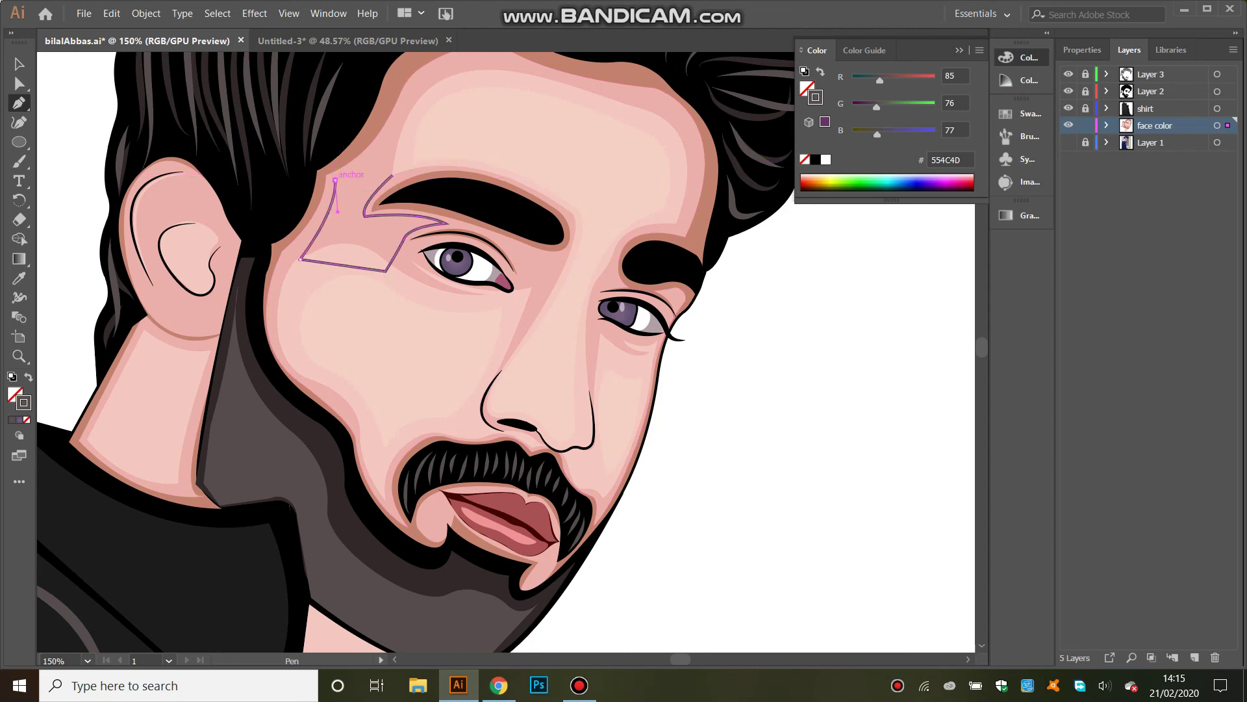
{"action": "left_click_drag", "start_coordinate": [404, 126], "coordinate": [406, 106]}
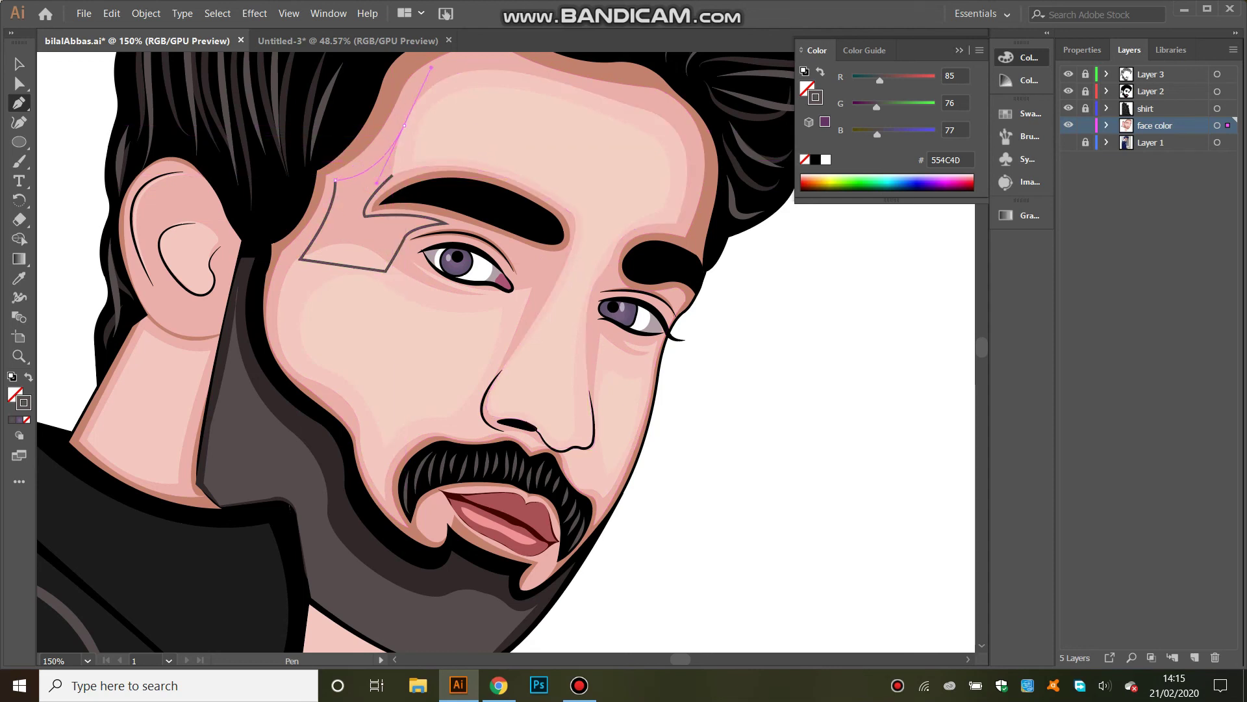
{"action": "left_click", "coordinate": [404, 125]}
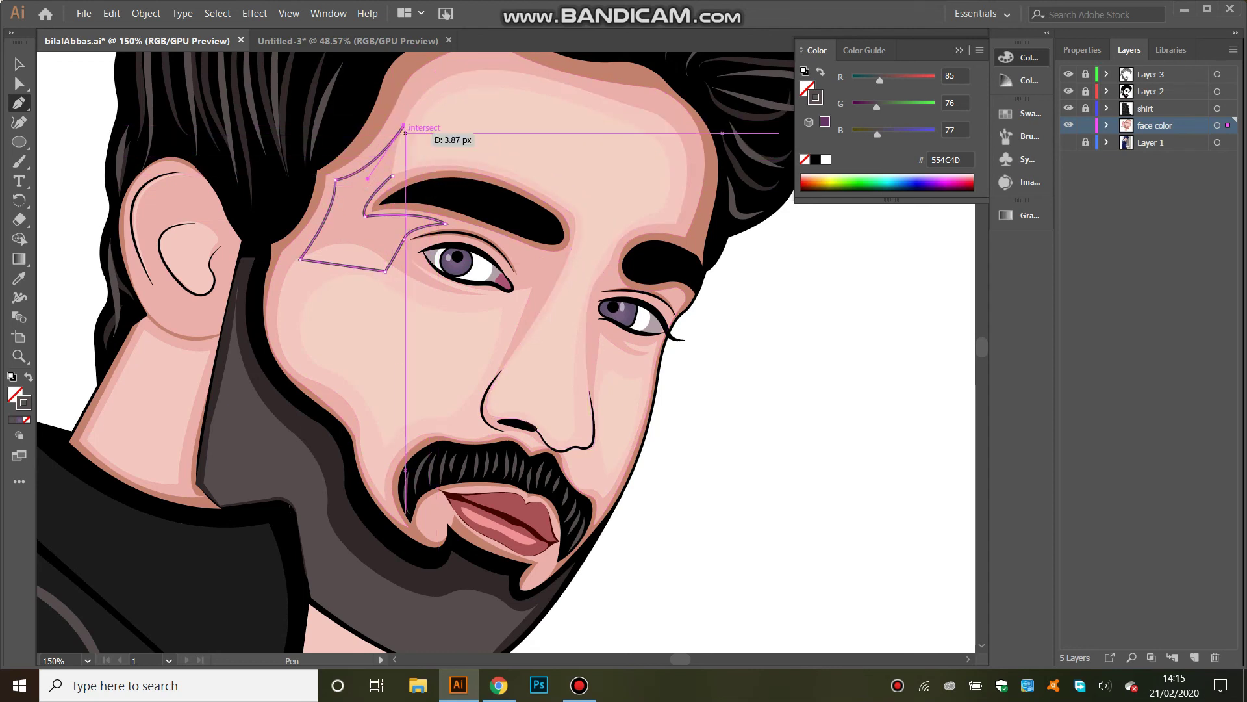
{"action": "key", "text": "i"}
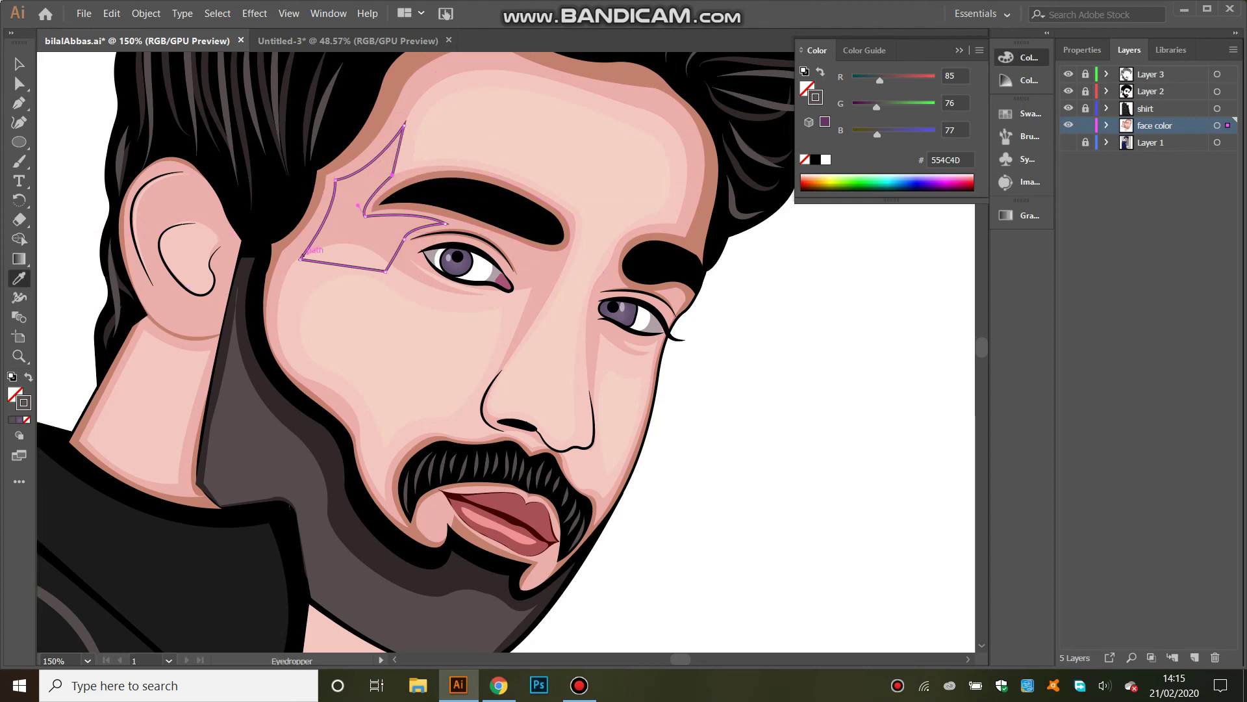
{"action": "left_click", "coordinate": [338, 338]}
{"action": "key", "text": "v"}
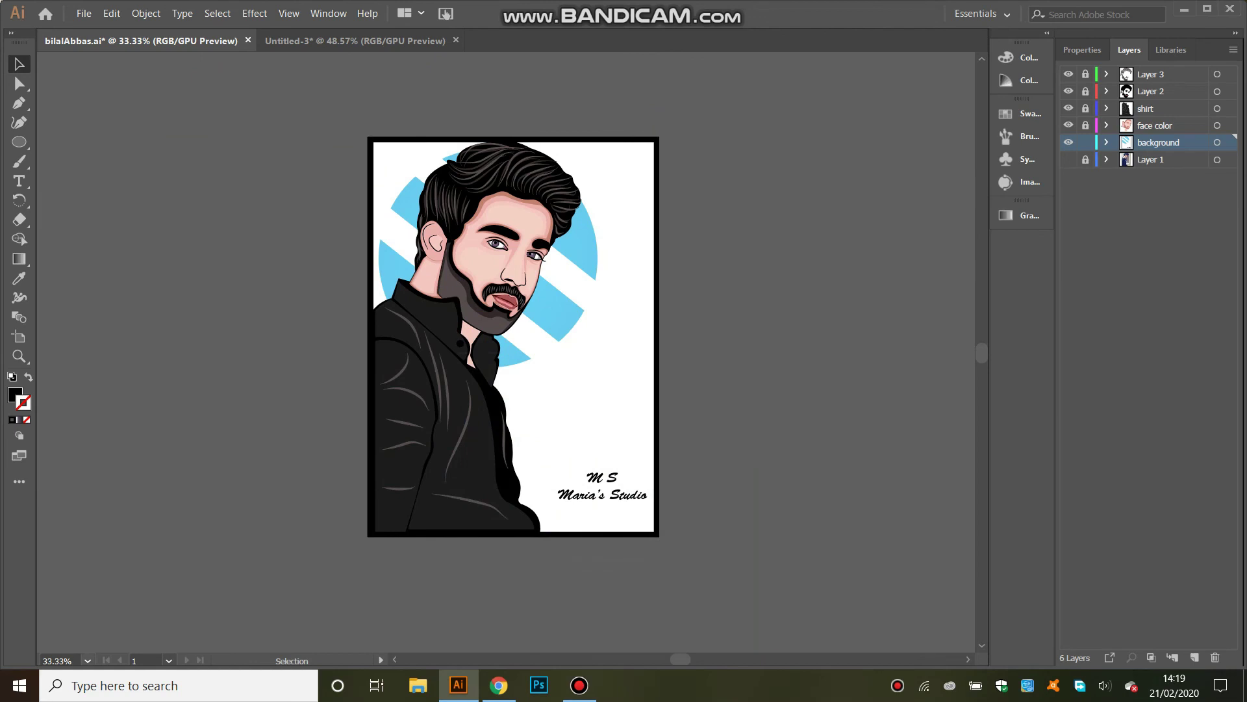
- View the whole card at 50% zoom, centred, with the white stripe deselected
{"action": "left_click", "coordinate": [87, 661]}
{"action": "left_click", "coordinate": [104, 495]}
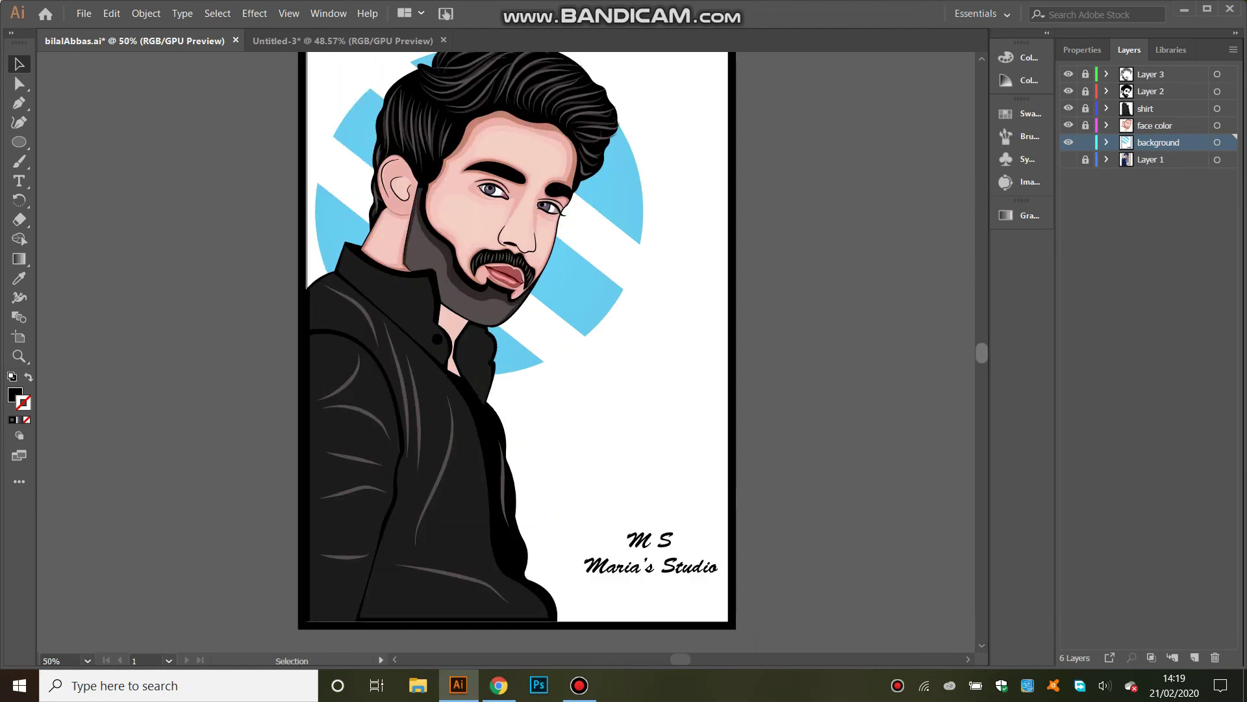
{"action": "scroll", "coordinate": [516, 351], "scroll_direction": "up", "scroll_amount": 3}
{"action": "scroll", "coordinate": [517, 351], "scroll_direction": "down", "scroll_amount": 2}
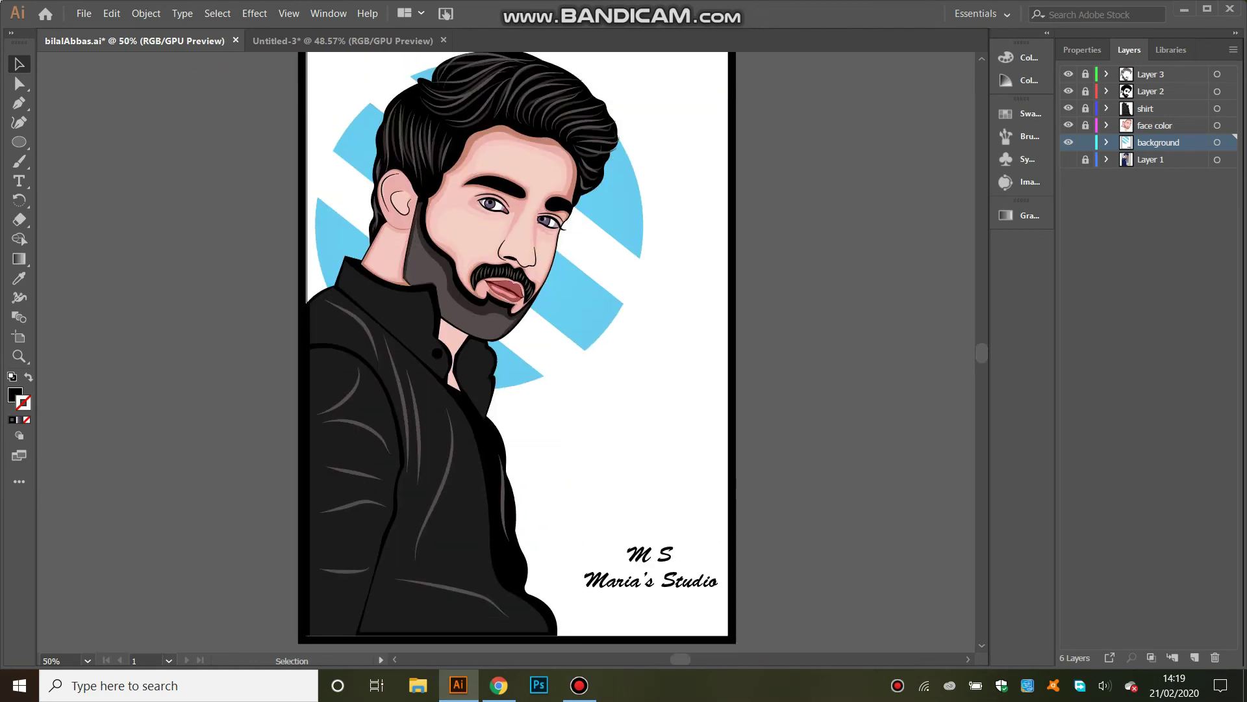
{"action": "scroll", "coordinate": [517, 351], "scroll_direction": "up", "scroll_amount": 1}
{"action": "key", "text": "ctrl+shift+a"}
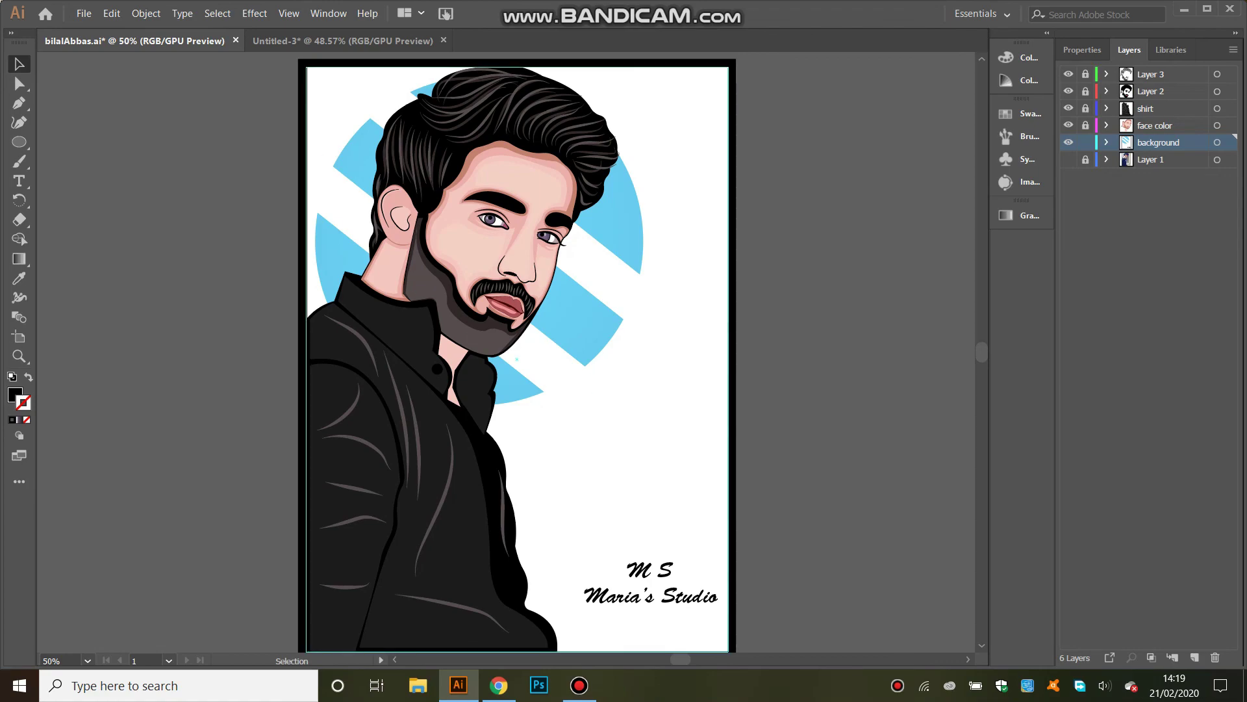